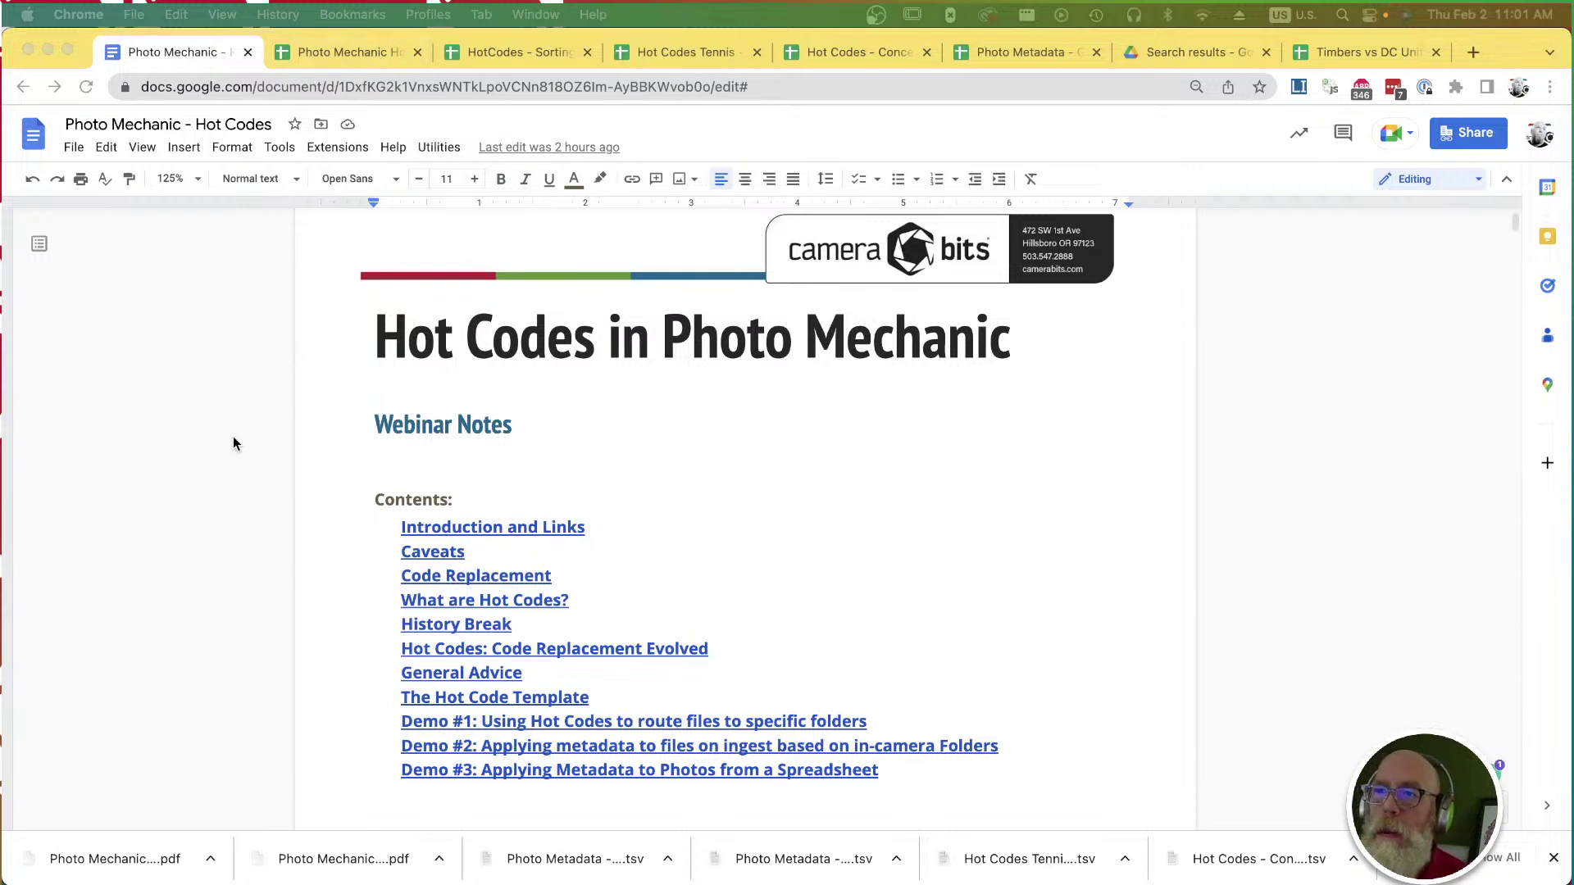
Look over the contents list and introduction in the Hot Codes webinar notes.
{"action": "scroll", "coordinate": [234, 438], "scroll_direction": "down", "scroll_amount": 3}
{"action": "scroll", "coordinate": [233, 438], "scroll_direction": "down", "scroll_amount": 2}
{"action": "scroll", "coordinate": [233, 438], "scroll_direction": "up", "scroll_amount": 4}
{"action": "scroll", "coordinate": [232, 438], "scroll_direction": "down", "scroll_amount": 3}
{"action": "scroll", "coordinate": [233, 437], "scroll_direction": "down", "scroll_amount": 20}
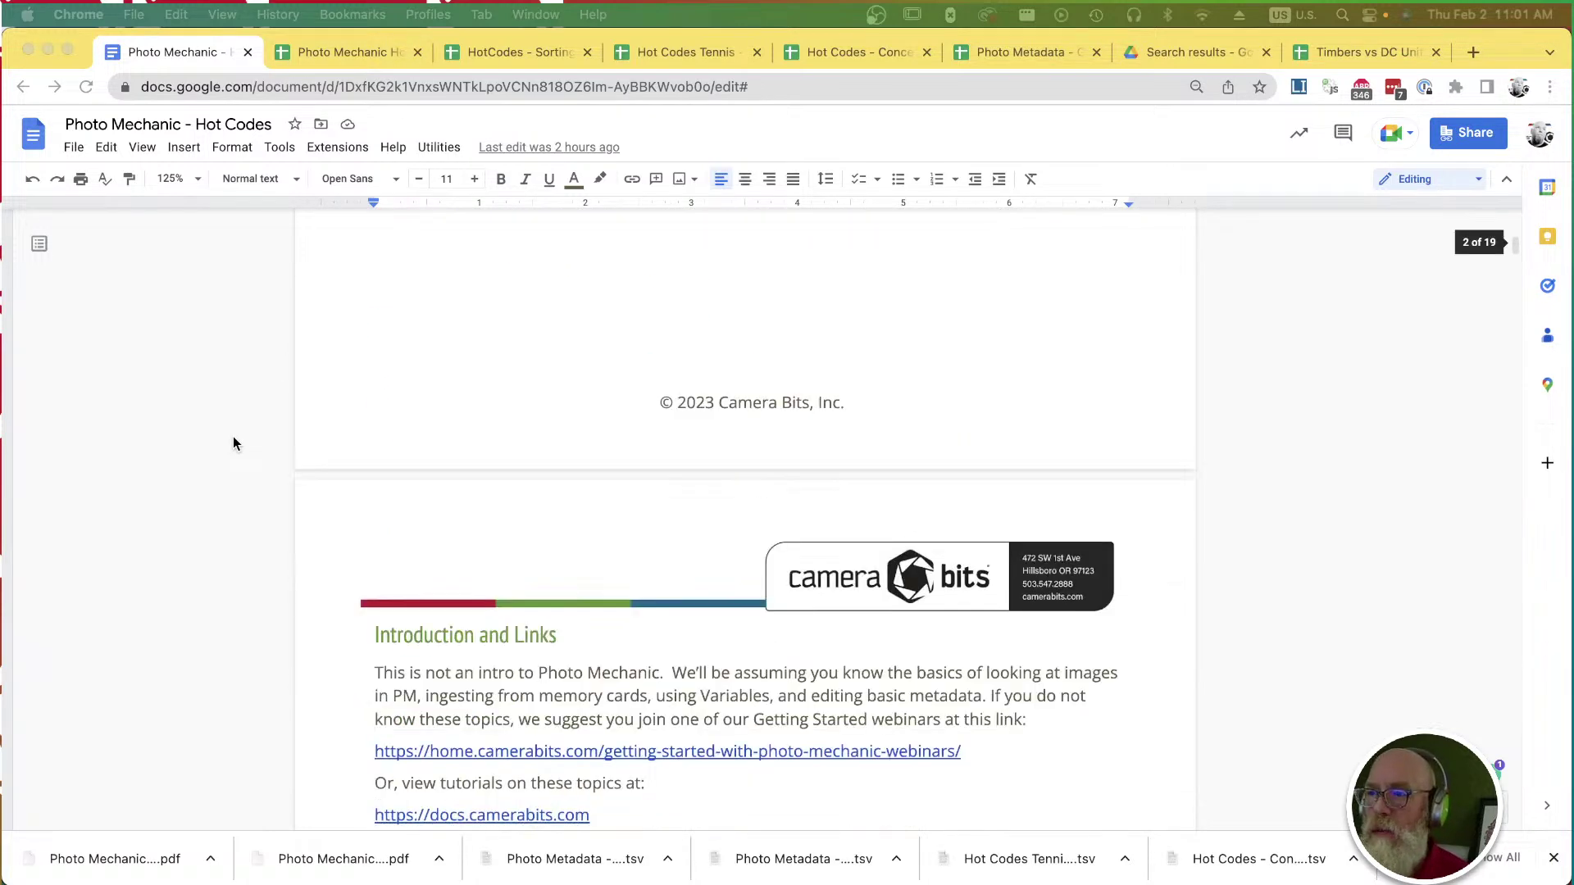
{"action": "scroll", "coordinate": [232, 443], "scroll_direction": "down", "scroll_amount": 10}
{"action": "scroll", "coordinate": [233, 443], "scroll_direction": "up", "scroll_amount": 20}
{"action": "scroll", "coordinate": [233, 443], "scroll_direction": "down", "scroll_amount": 2}
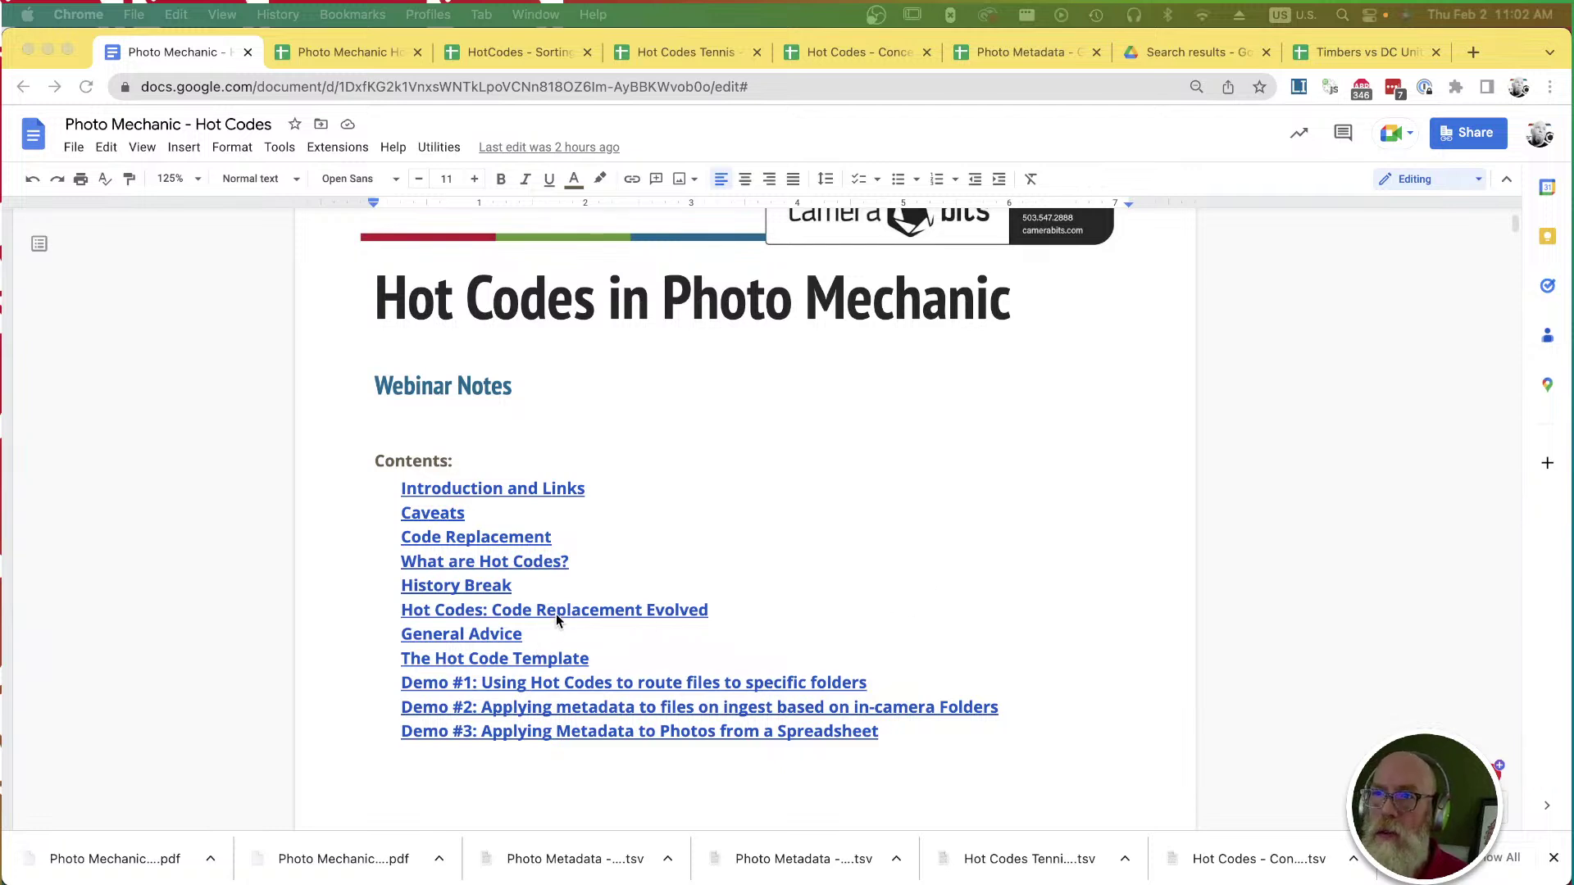
{"action": "left_click", "coordinate": [252, 541]}
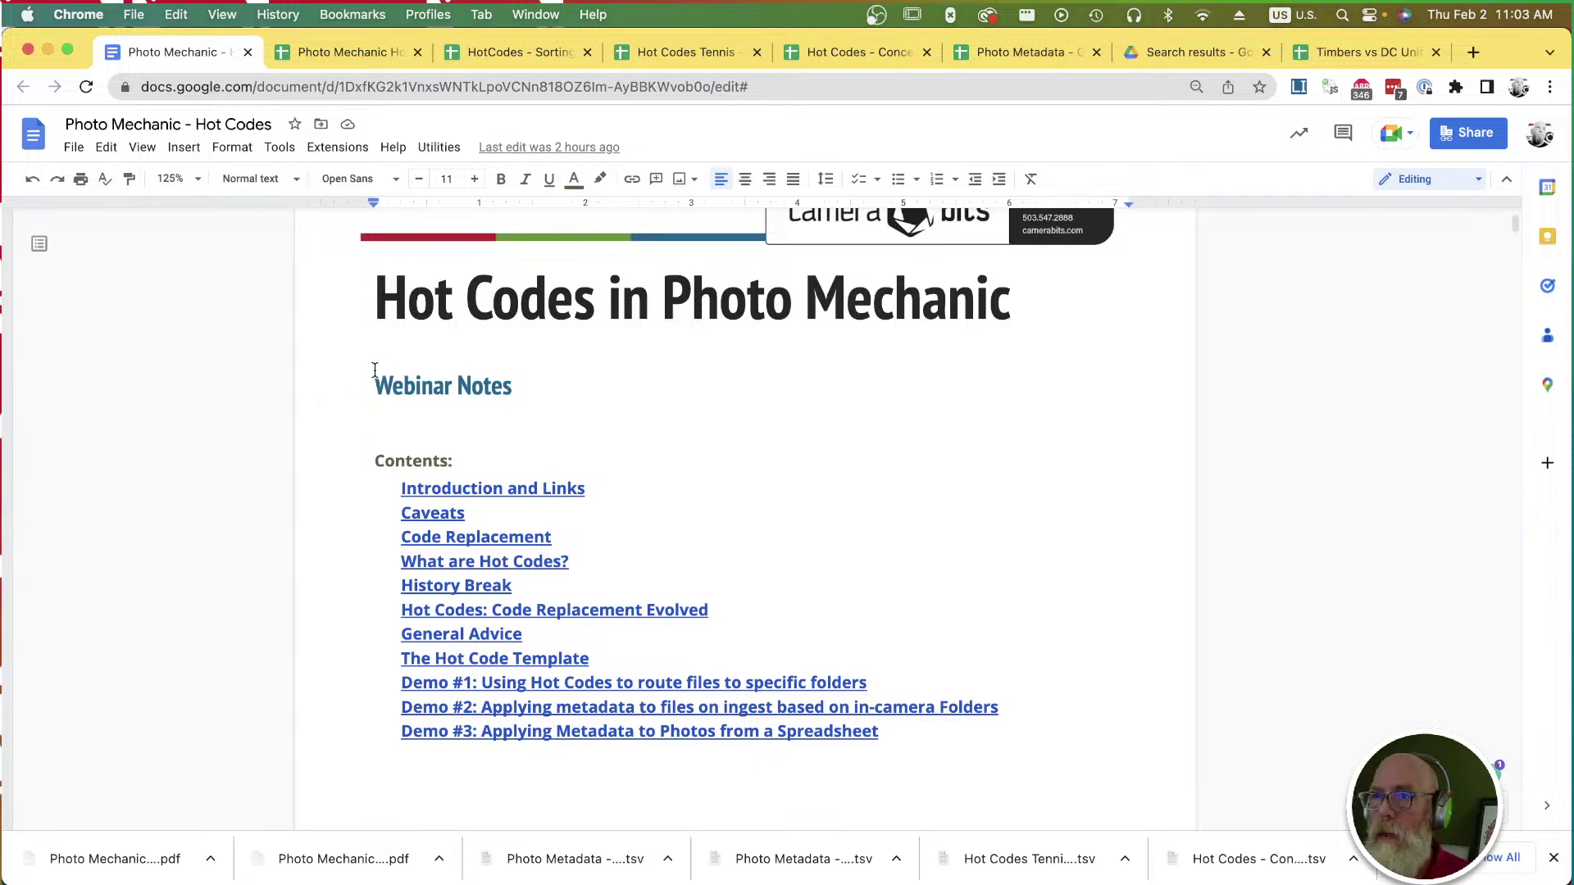
Switch to Photo Mechanic Plus and look through the match photos in the TimbersDCUnited contact sheet.
{"action": "key", "text": "super+Tab"}
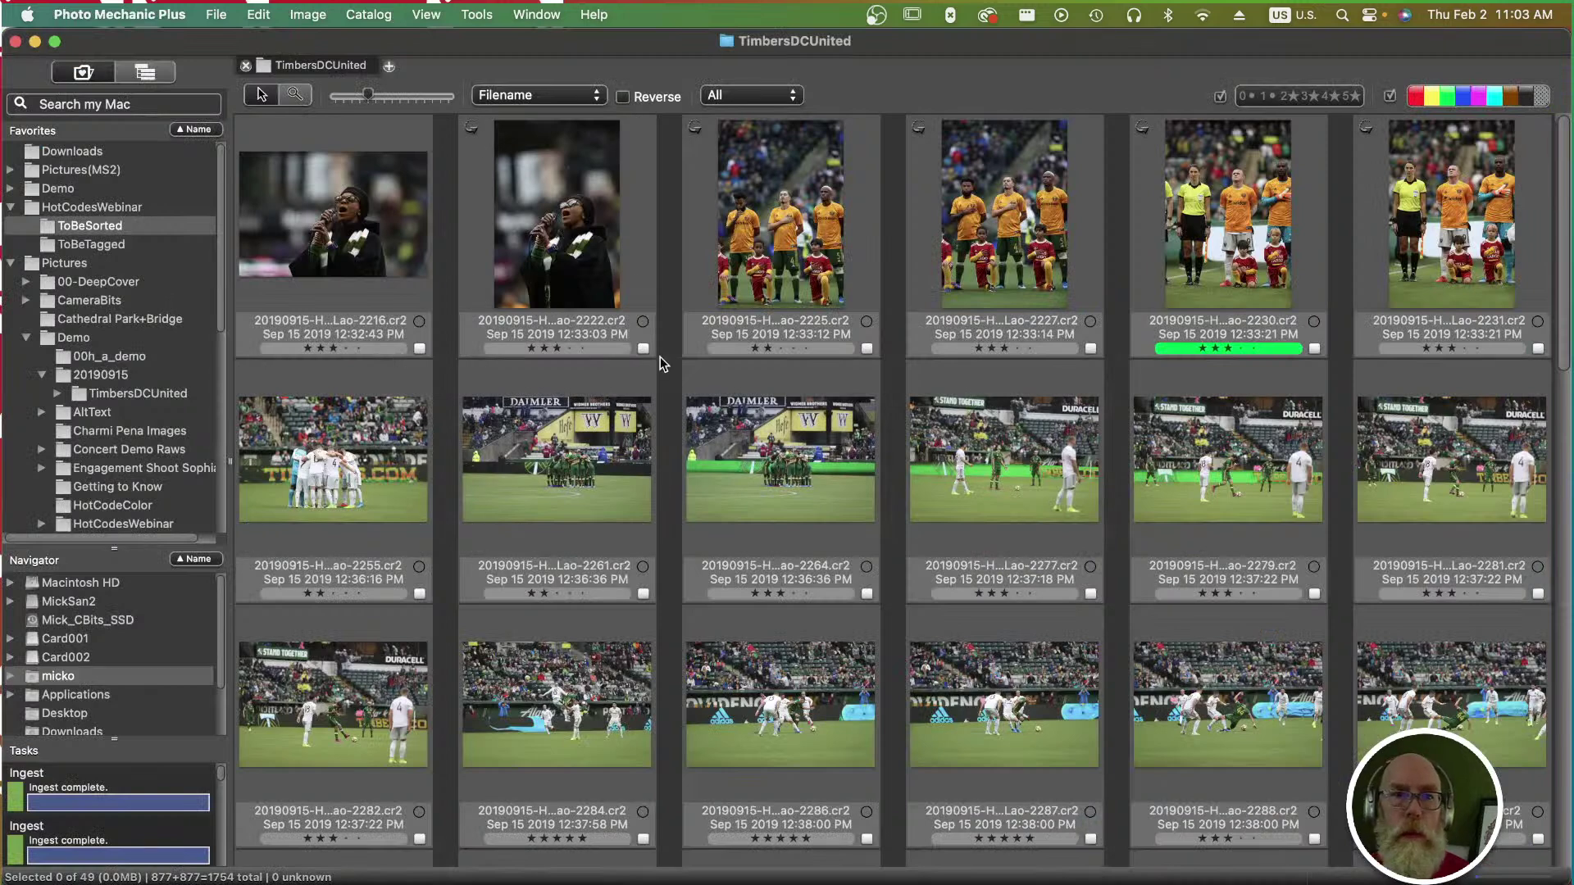
{"action": "scroll", "coordinate": [647, 410], "scroll_direction": "down", "scroll_amount": 3}
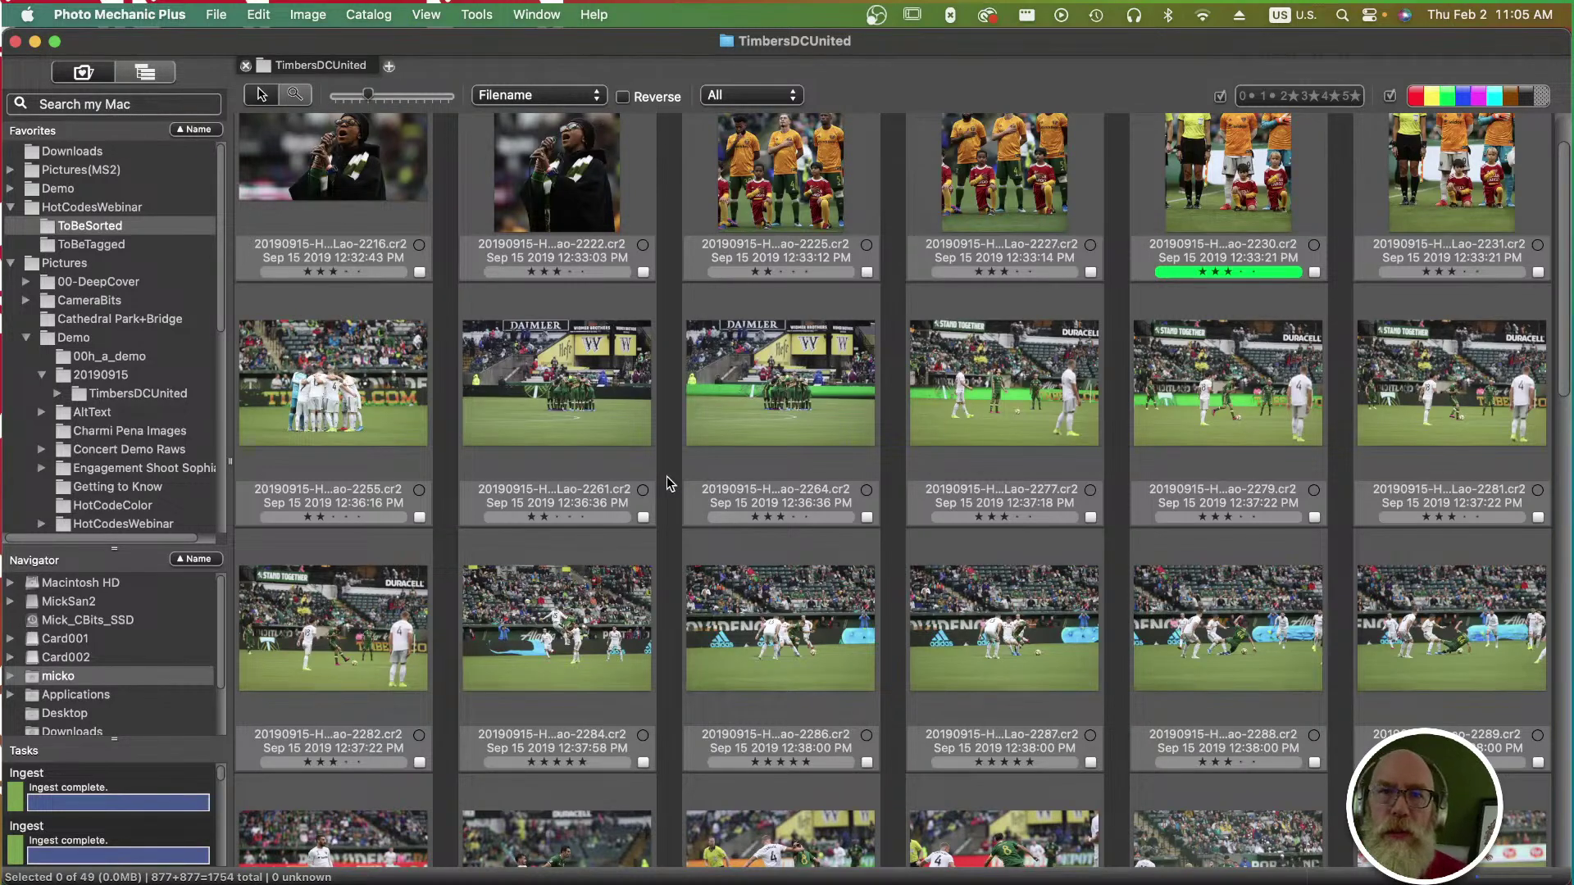
{"action": "mouse_move", "coordinate": [743, 451]}
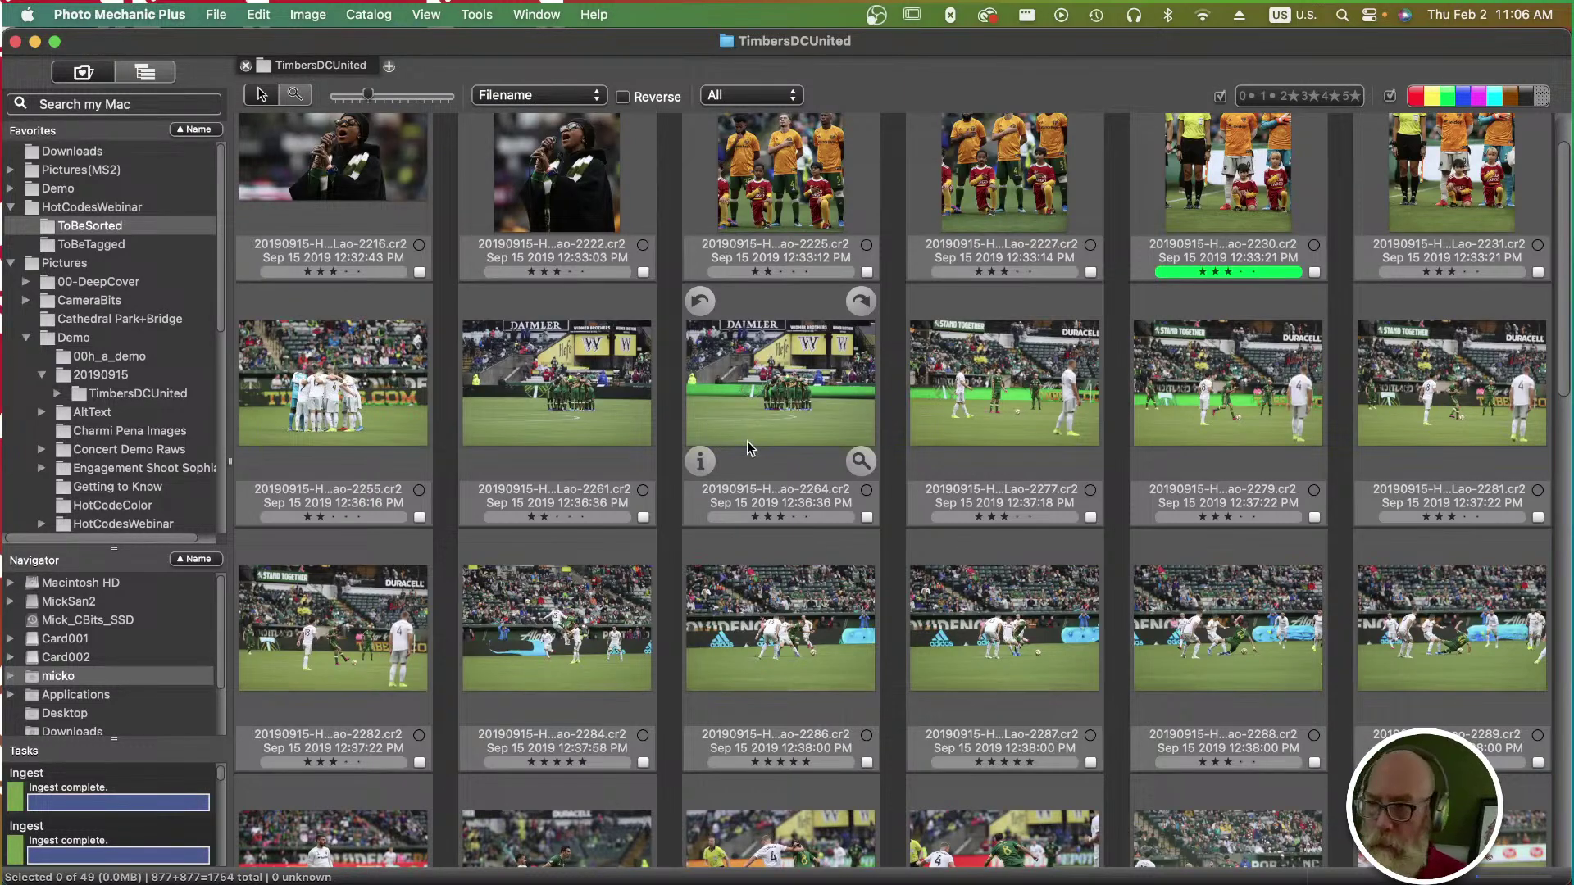
{"action": "scroll", "coordinate": [1014, 492], "scroll_direction": "down", "scroll_amount": 3}
{"action": "scroll", "coordinate": [1014, 492], "scroll_direction": "up", "scroll_amount": 5}
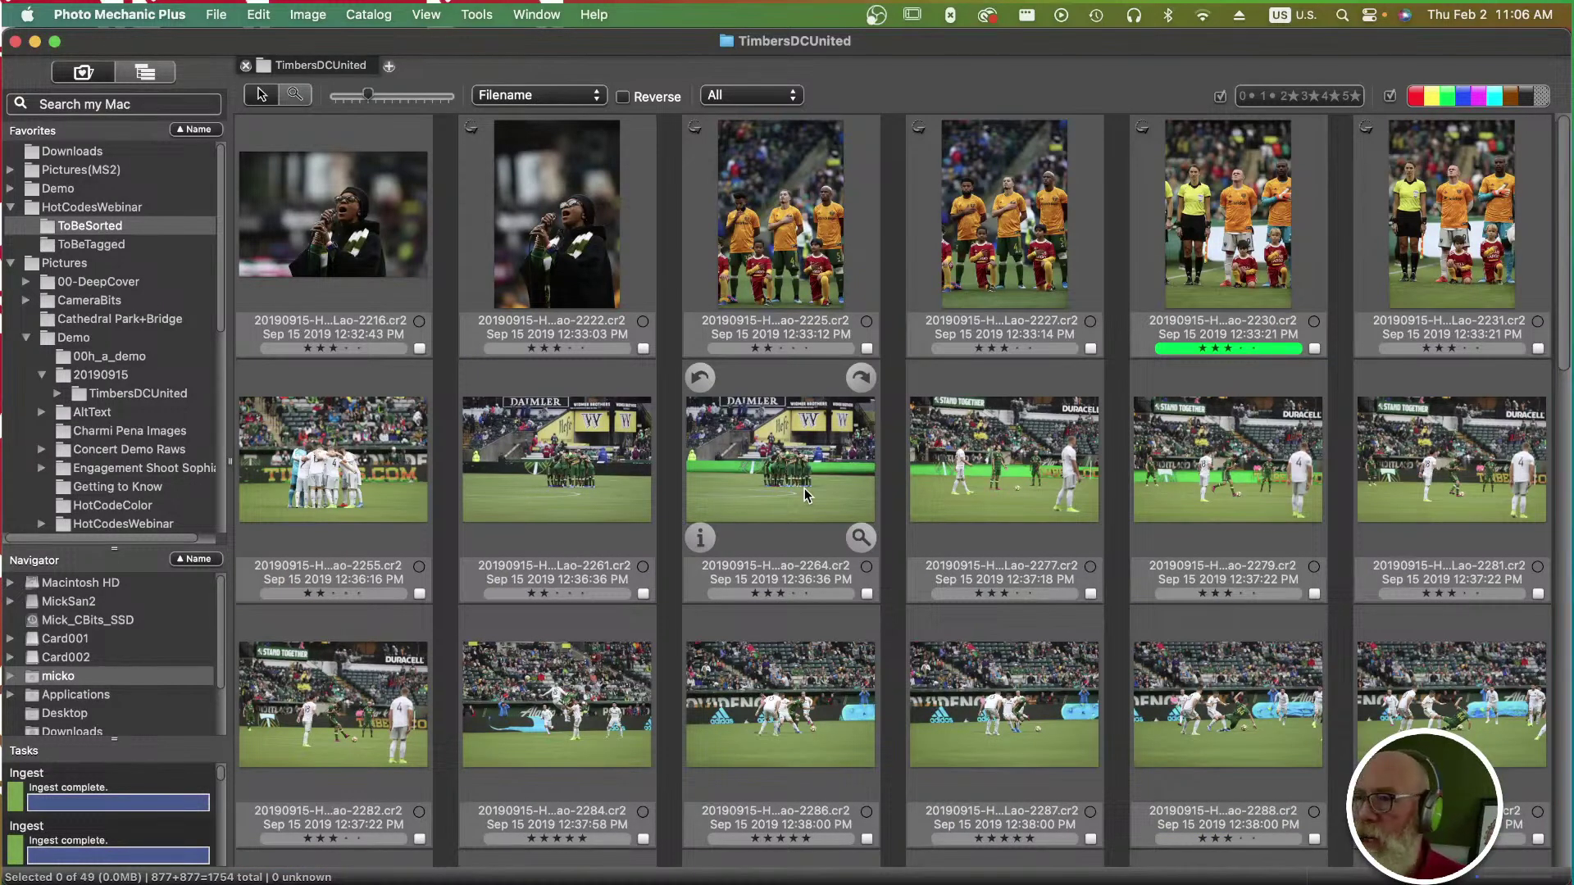
{"action": "scroll", "coordinate": [804, 493], "scroll_direction": "down", "scroll_amount": 3}
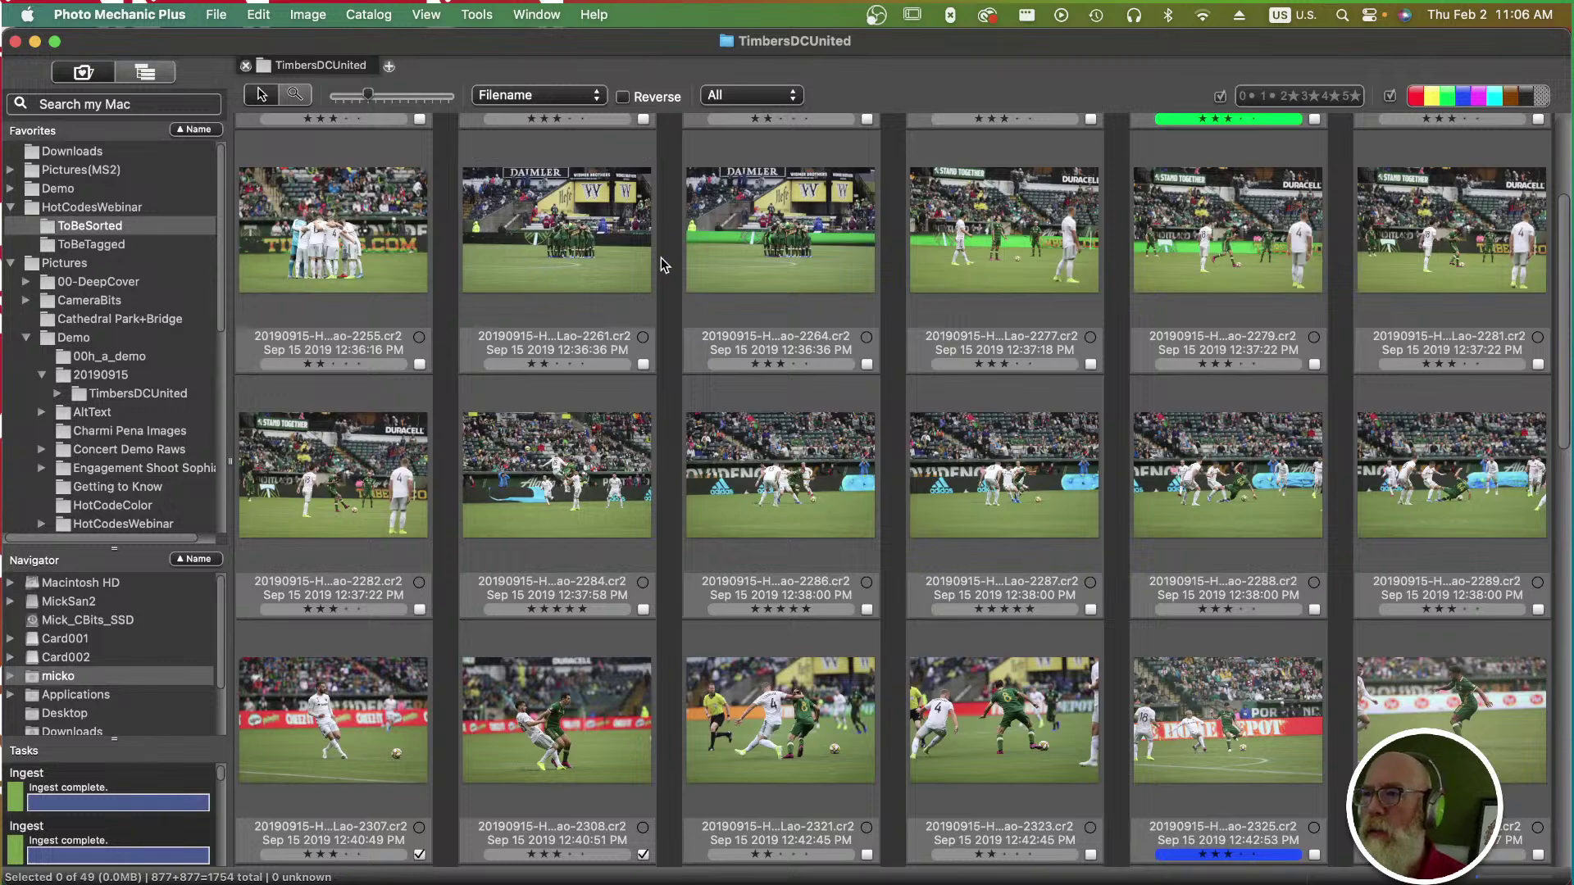
Switch to Chrome and examine the player codes, names and positions in the Timbers vs DC United 2019 spreadsheet.
{"action": "key", "text": "super+Tab"}
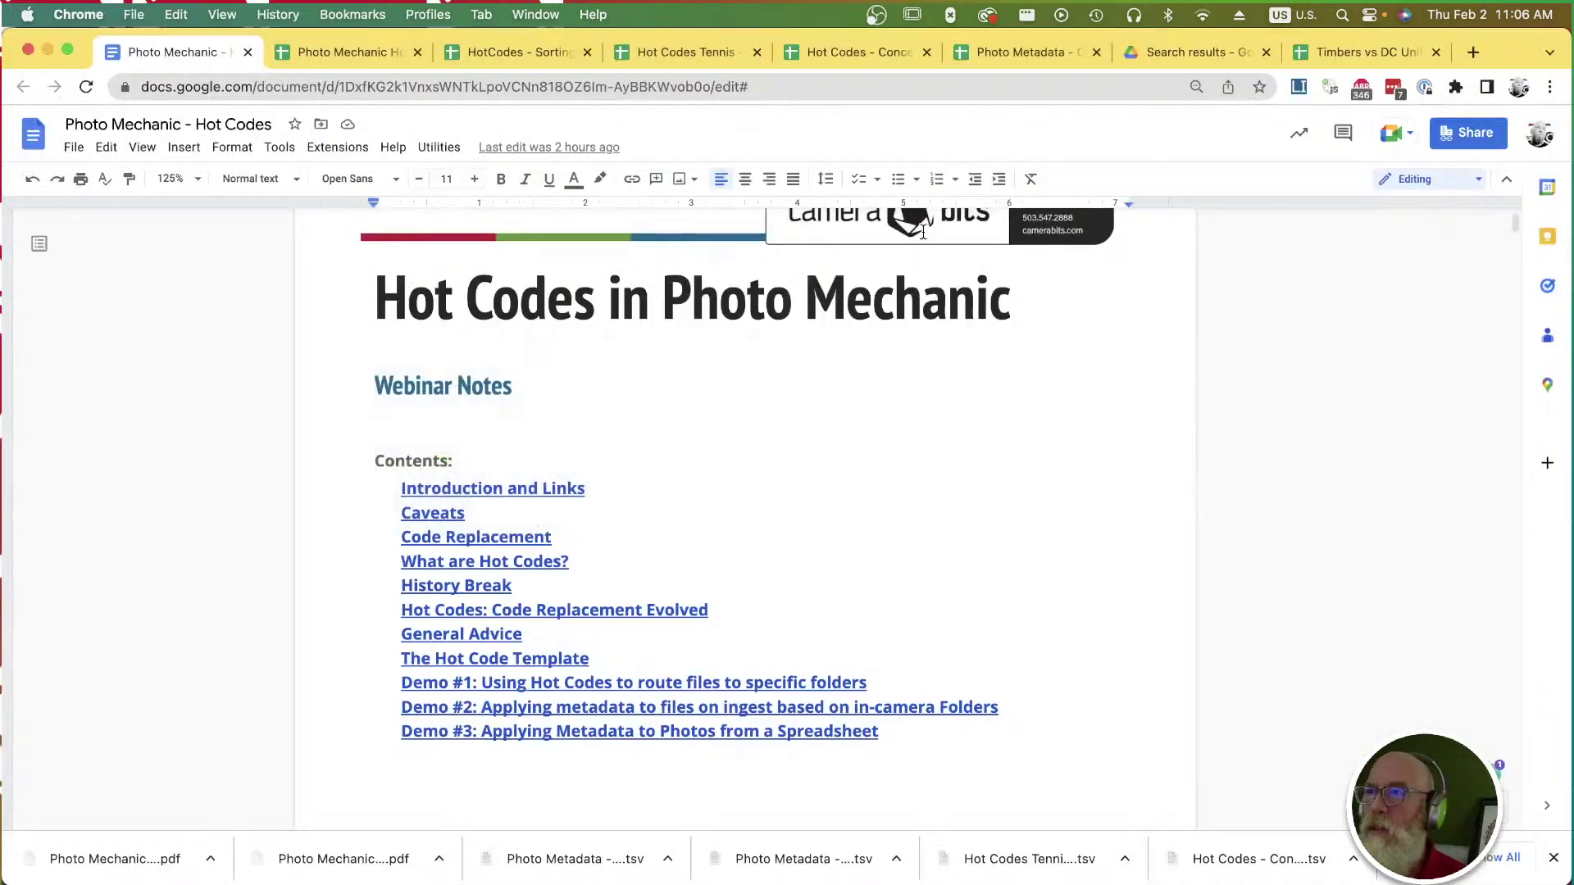
{"action": "left_click", "coordinate": [1326, 53]}
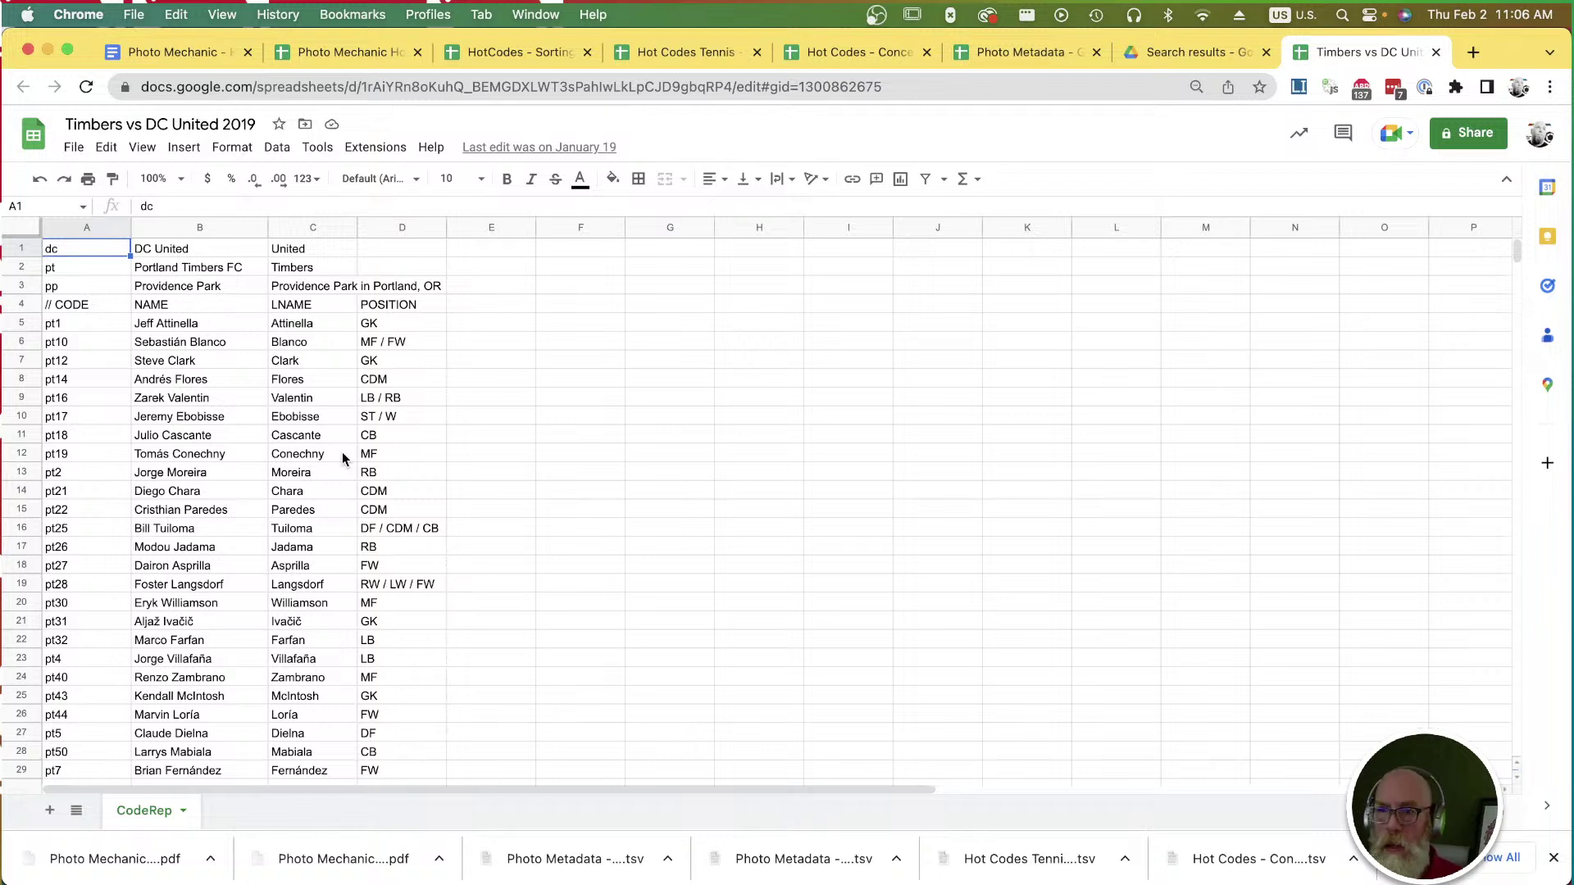
{"action": "left_click", "coordinate": [220, 416]}
{"action": "left_click", "coordinate": [186, 359]}
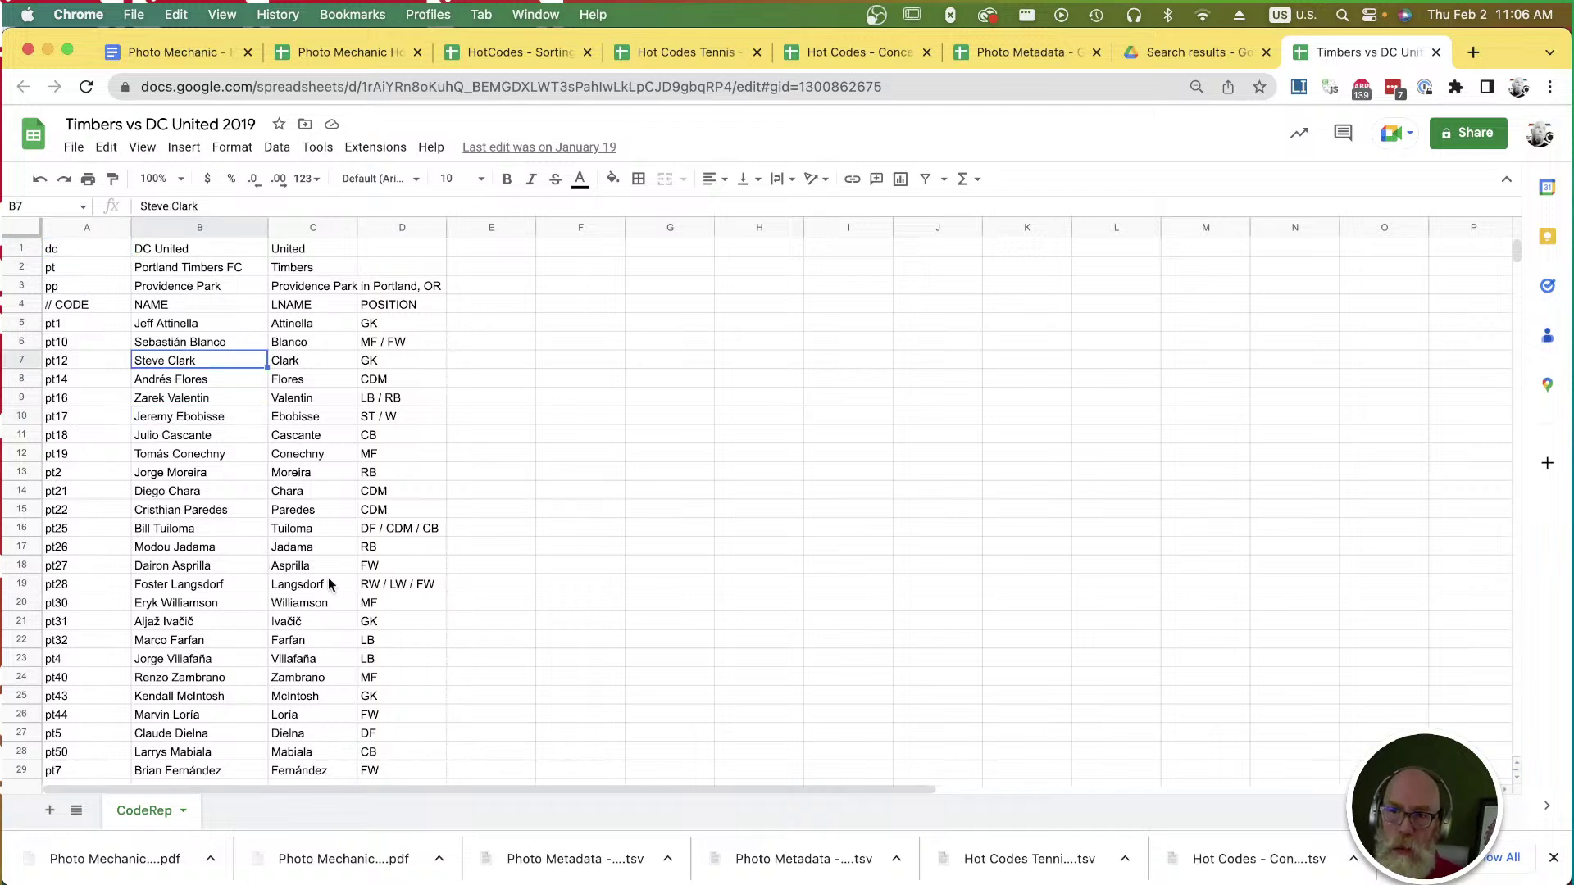
{"action": "left_click", "coordinate": [197, 624]}
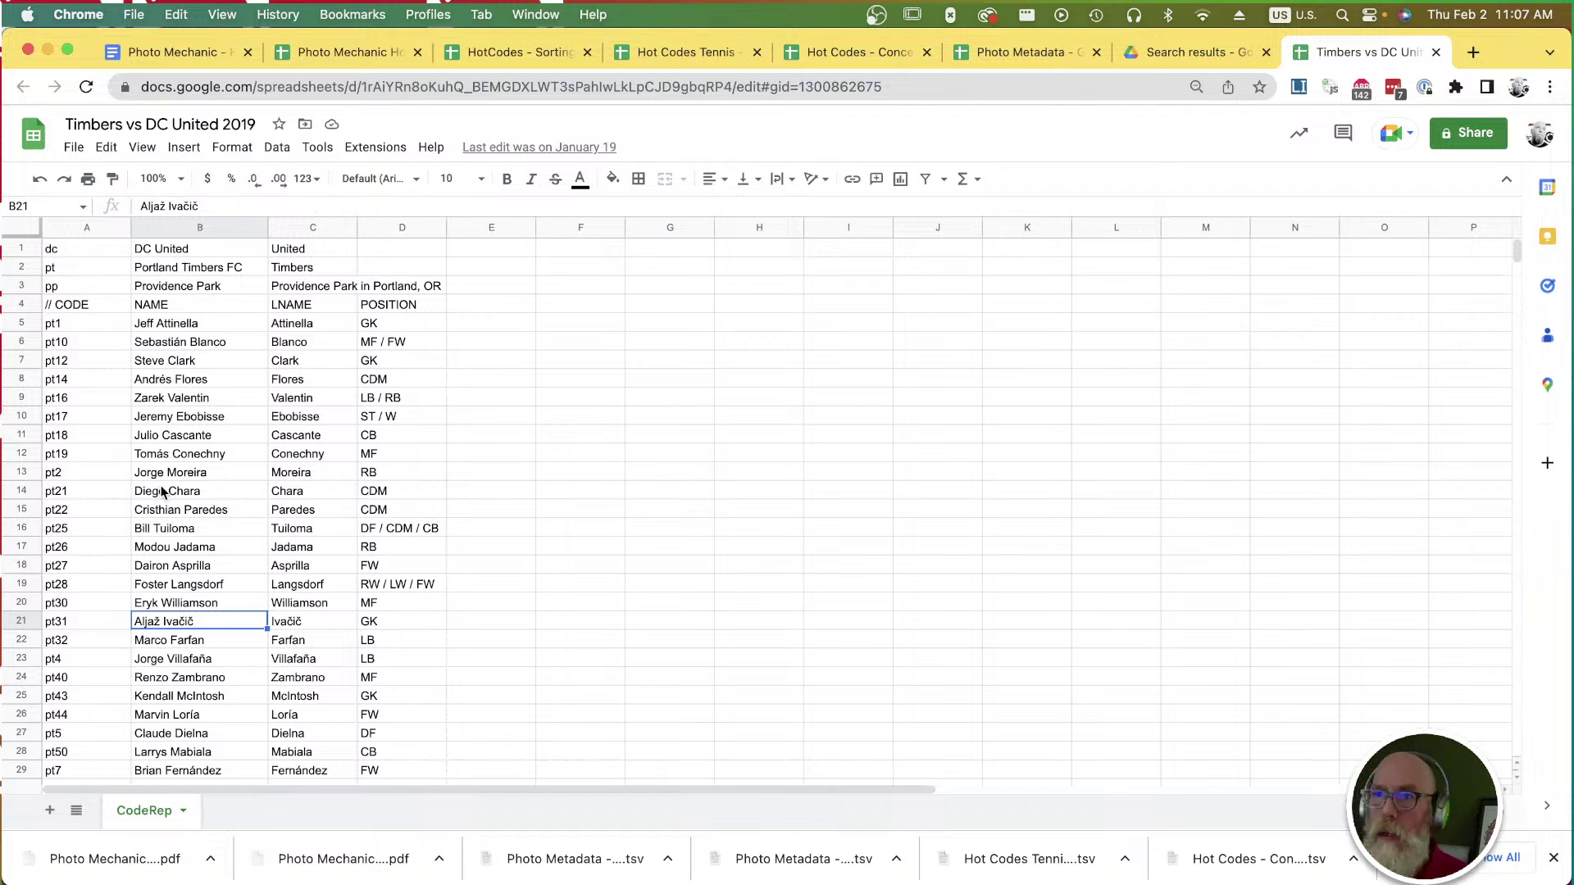
{"action": "scroll", "coordinate": [186, 505], "scroll_direction": "down", "scroll_amount": 1}
{"action": "scroll", "coordinate": [185, 505], "scroll_direction": "up", "scroll_amount": 1}
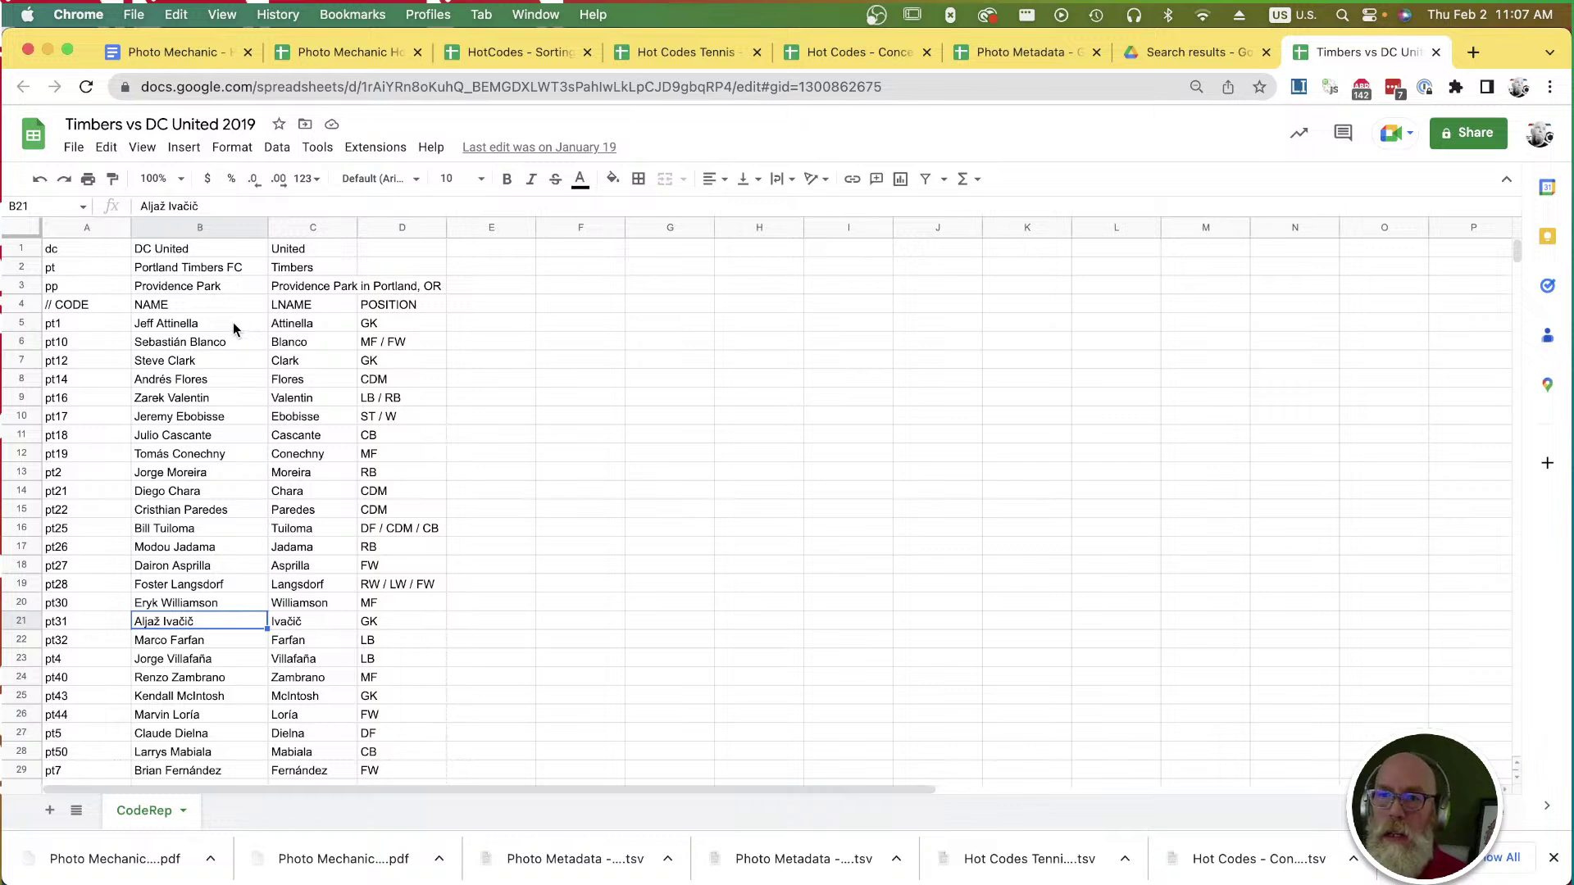
Download the CodeRep sheet as a tab-separated values (.tsv) file.
{"action": "left_click", "coordinate": [73, 152]}
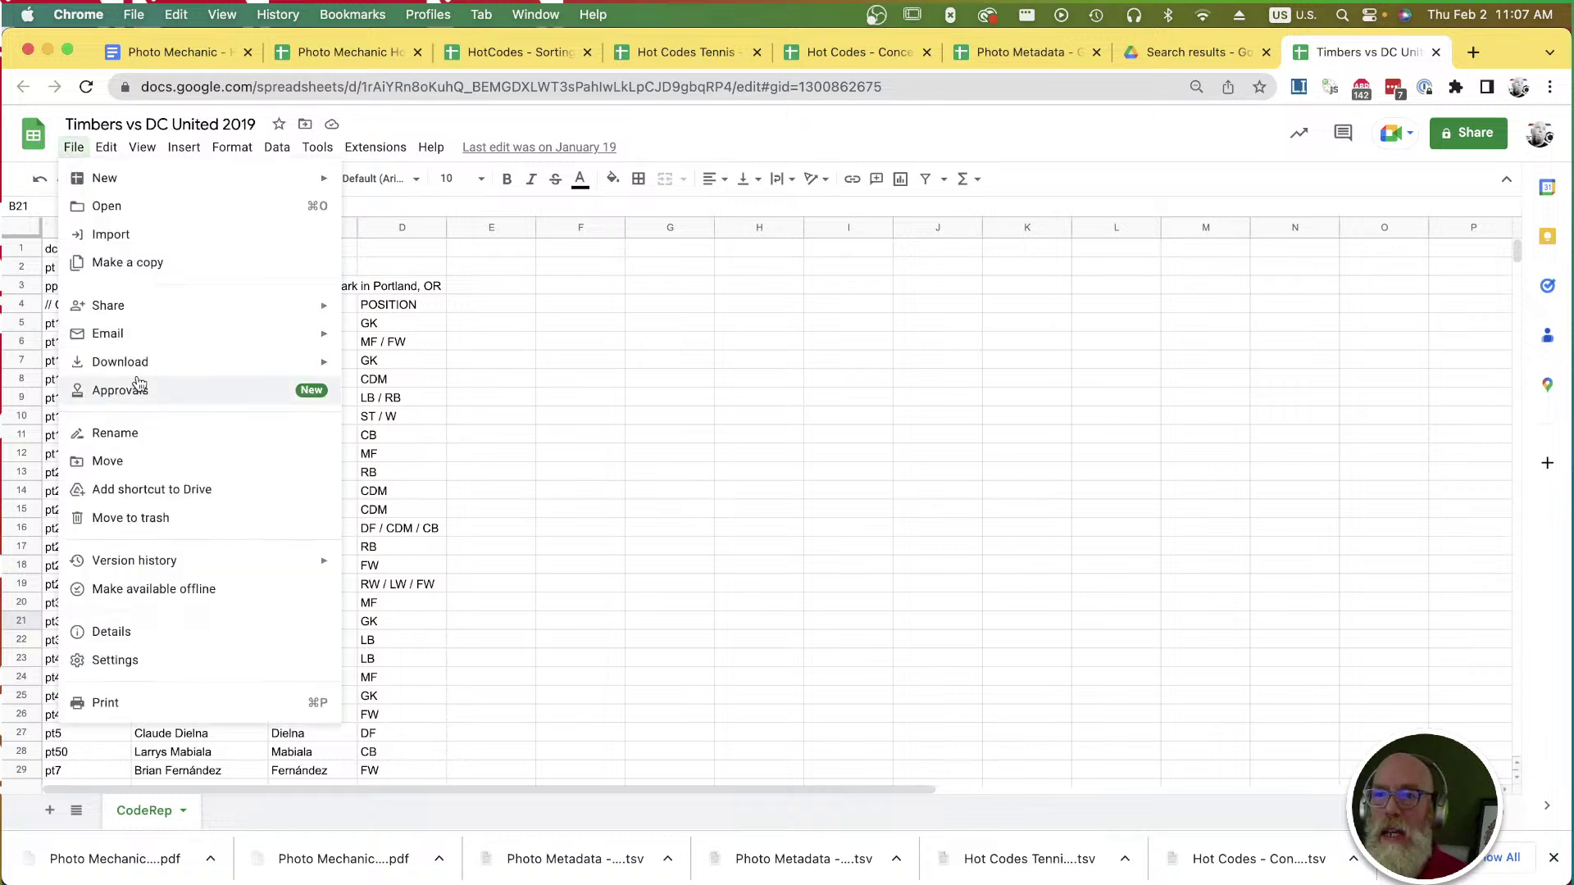
{"action": "mouse_move", "coordinate": [136, 364]}
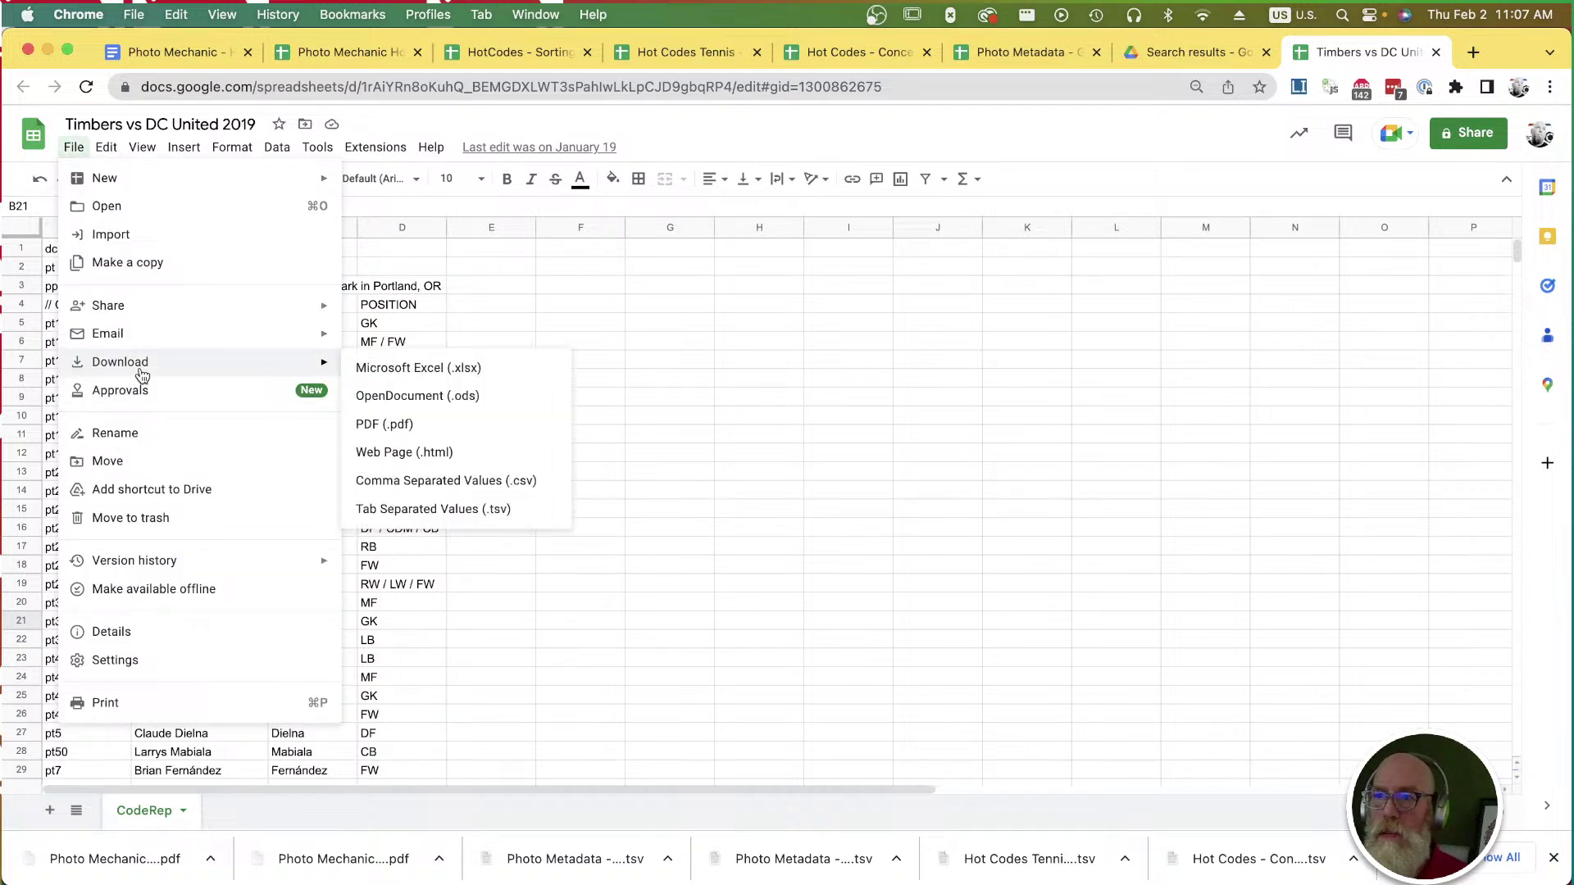
{"action": "left_click", "coordinate": [410, 509]}
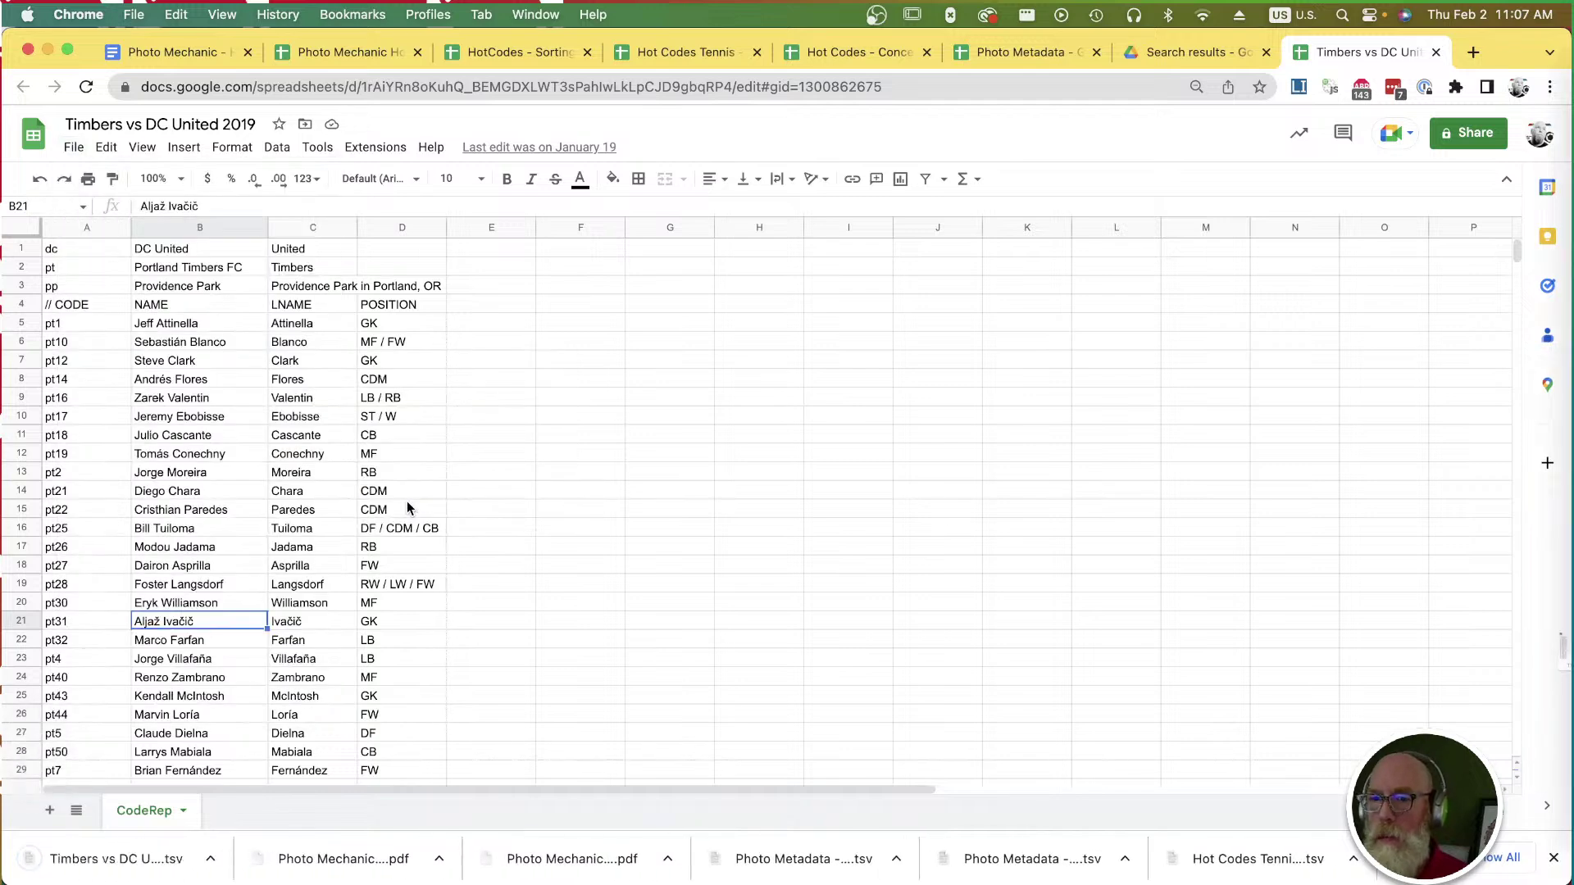
Switch to Finder and move Timbers vs DC United 2019 - CodeRep.tsv from Downloads into PM Parts, replacing the older copy.
{"action": "key", "text": "super+Tab"}
{"action": "key", "text": "super+Tab"}
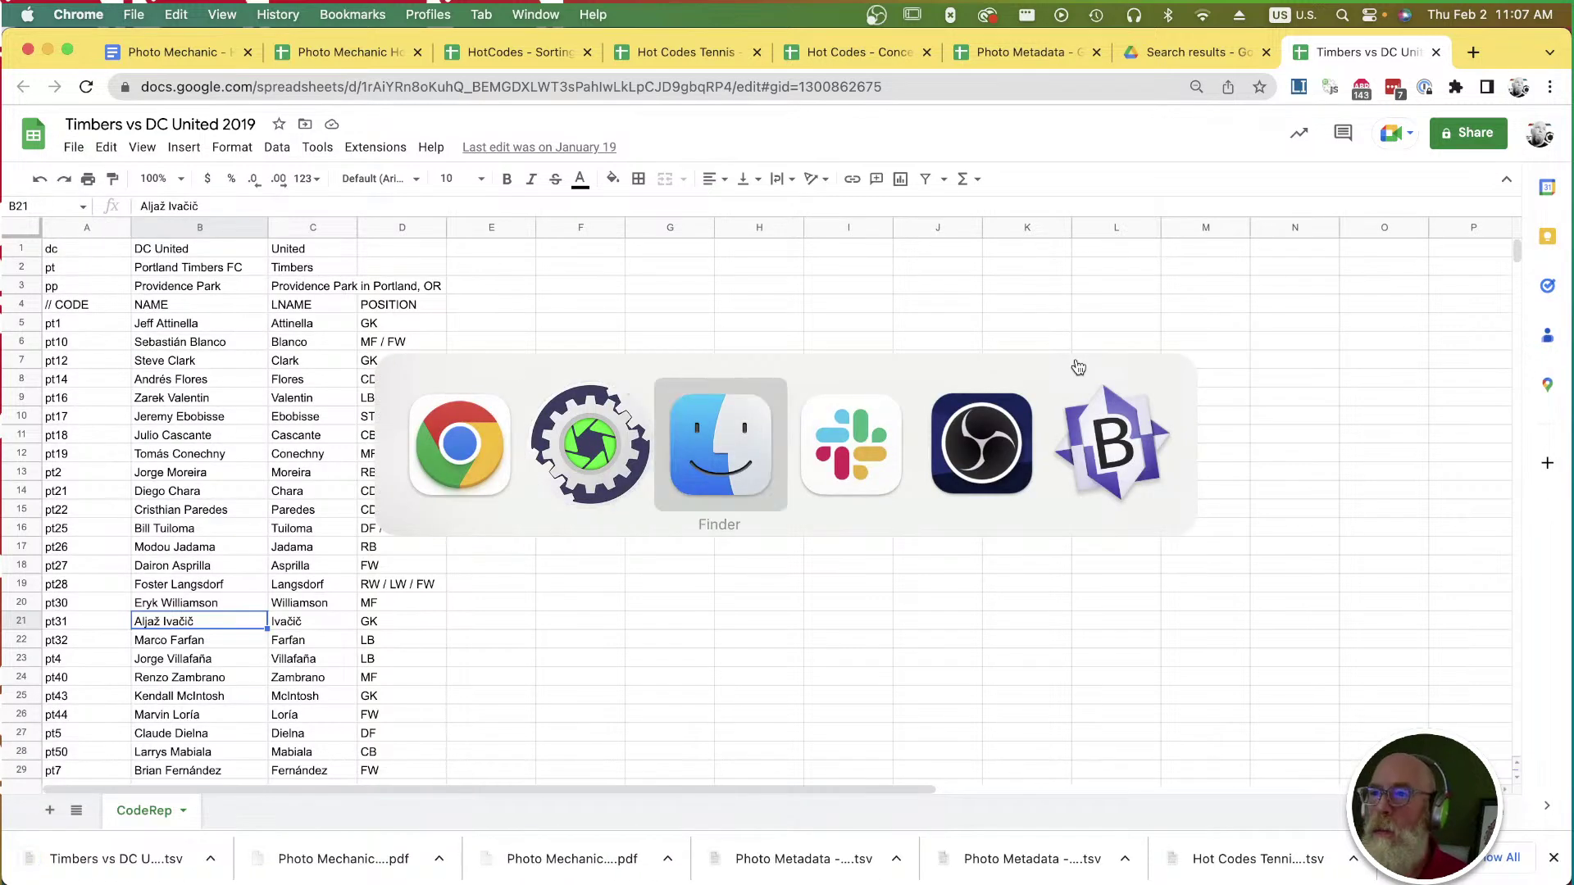
{"action": "left_click", "coordinate": [476, 252]}
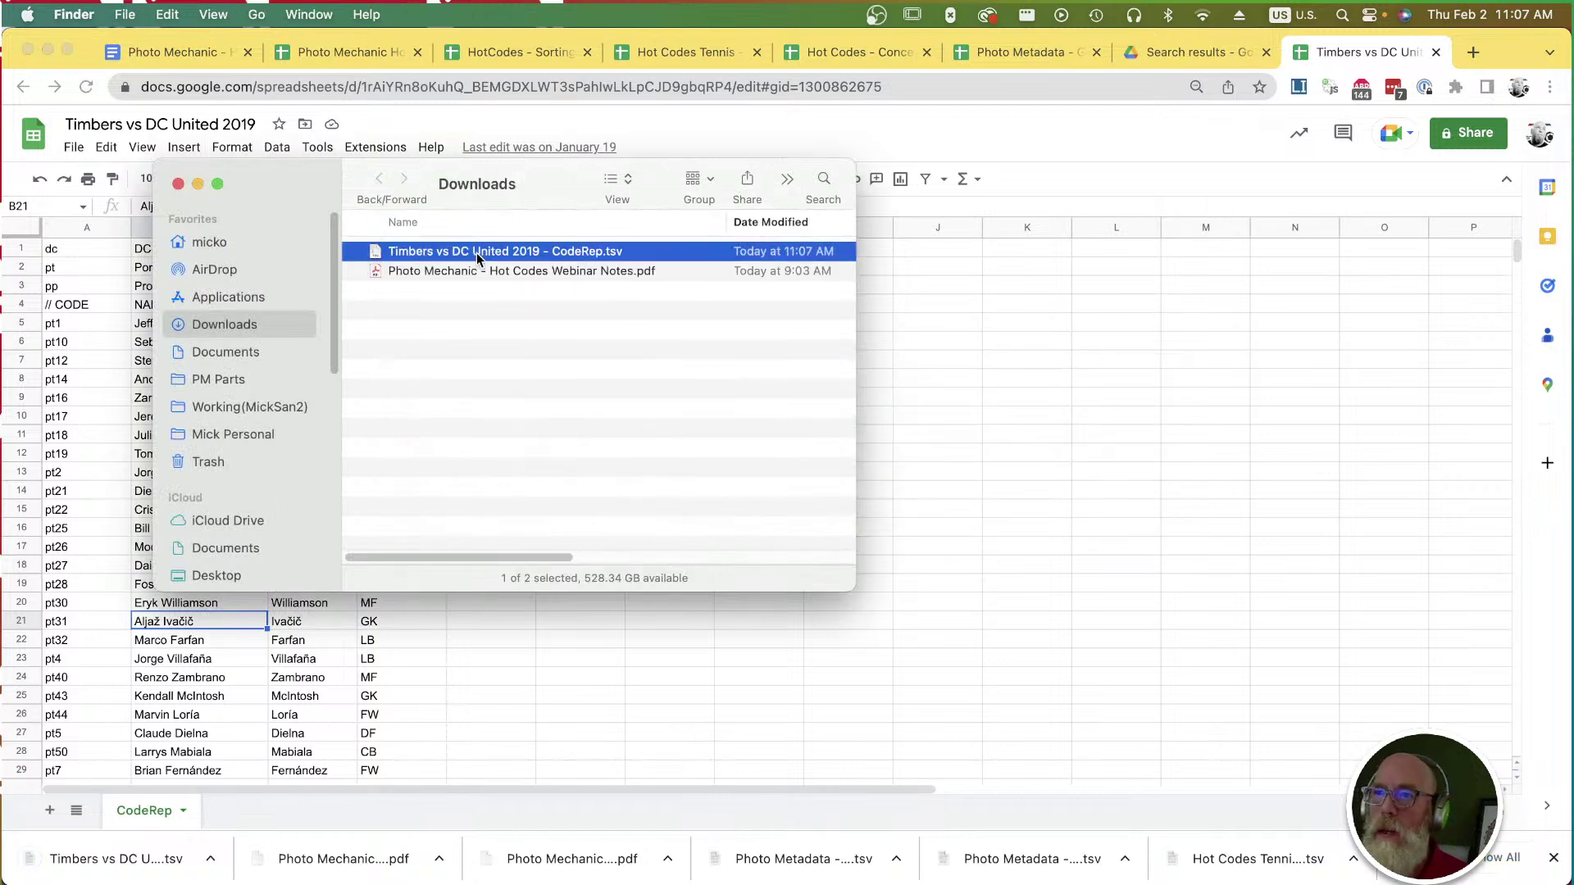
{"action": "left_click_drag", "start_coordinate": [476, 252], "coordinate": [234, 382]}
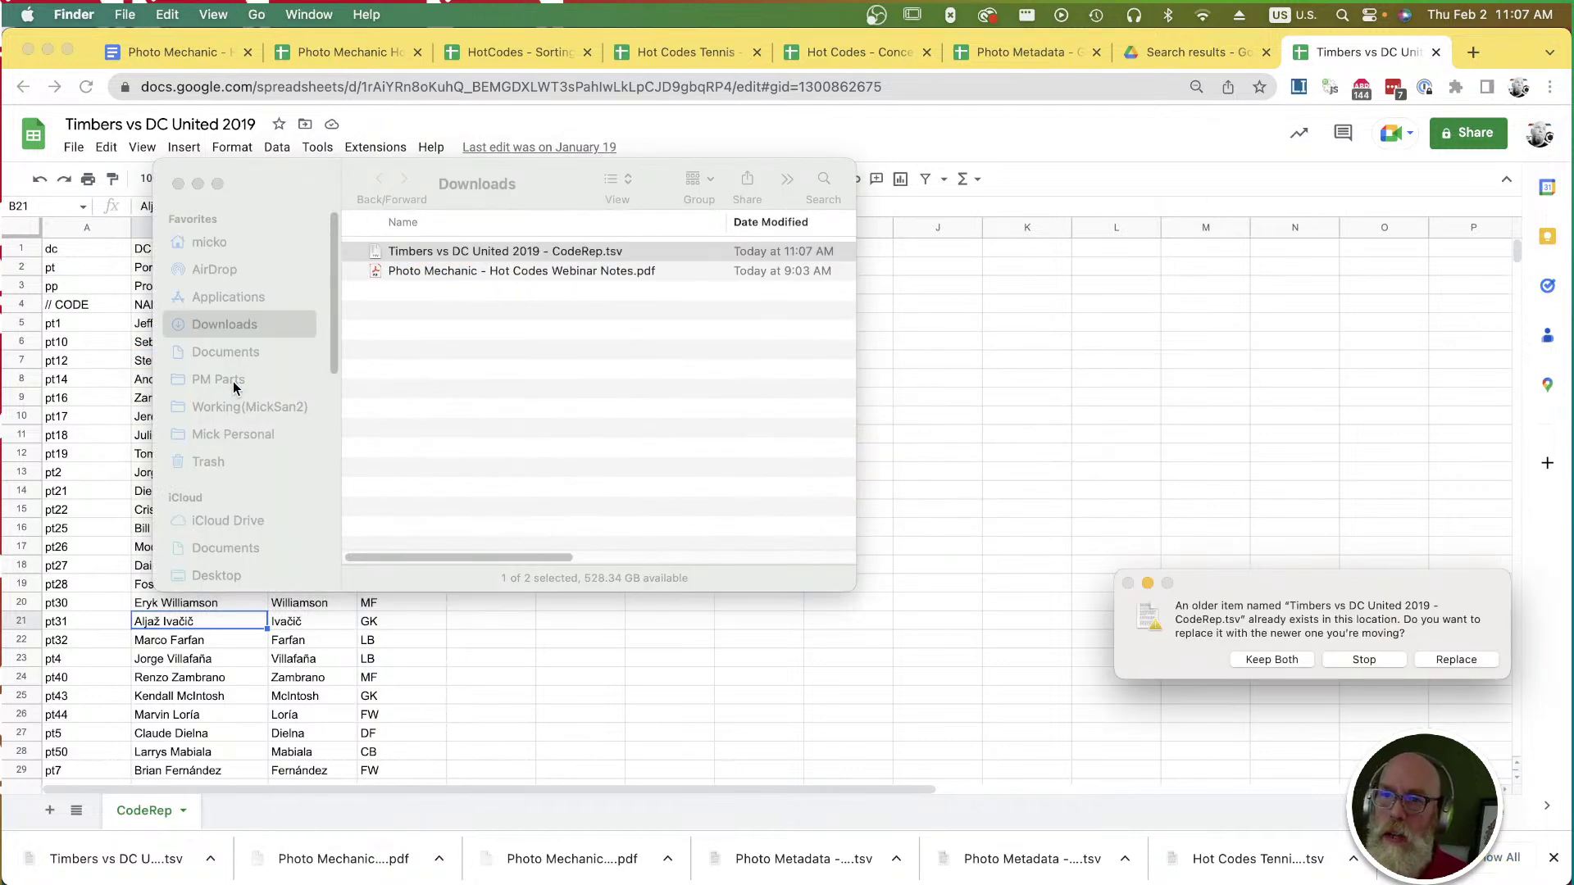
{"action": "left_click", "coordinate": [1436, 659]}
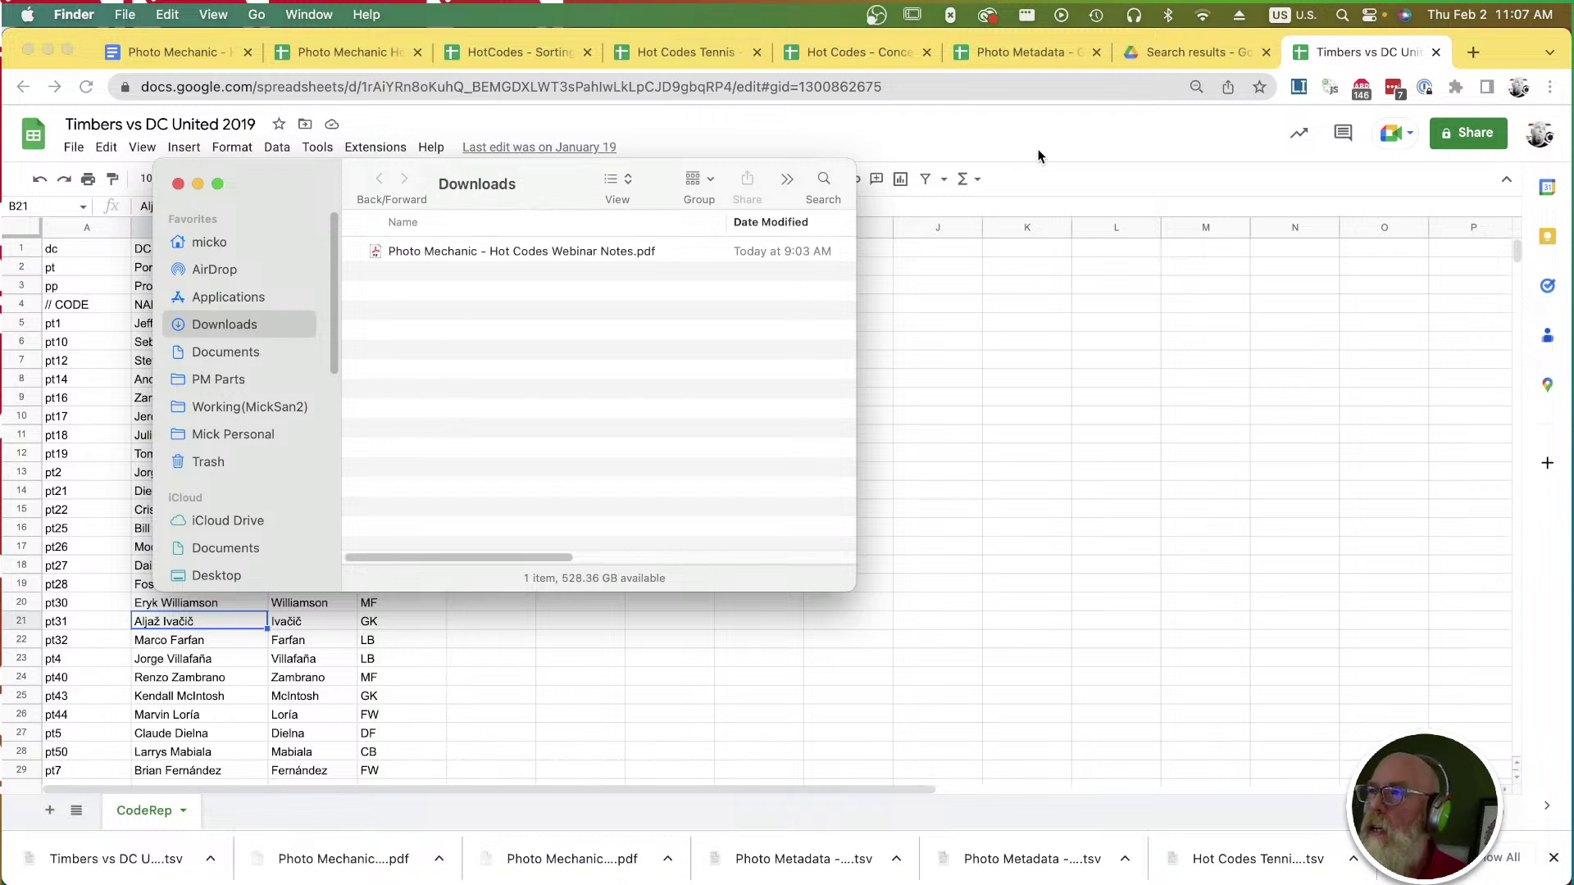
Switch to Photo Mechanic Plus and remove Photo Metadata - Sheet1.tsv from the Code Replacement file list.
{"action": "key", "text": "super+Tab"}
{"action": "key", "text": "super+Tab"}
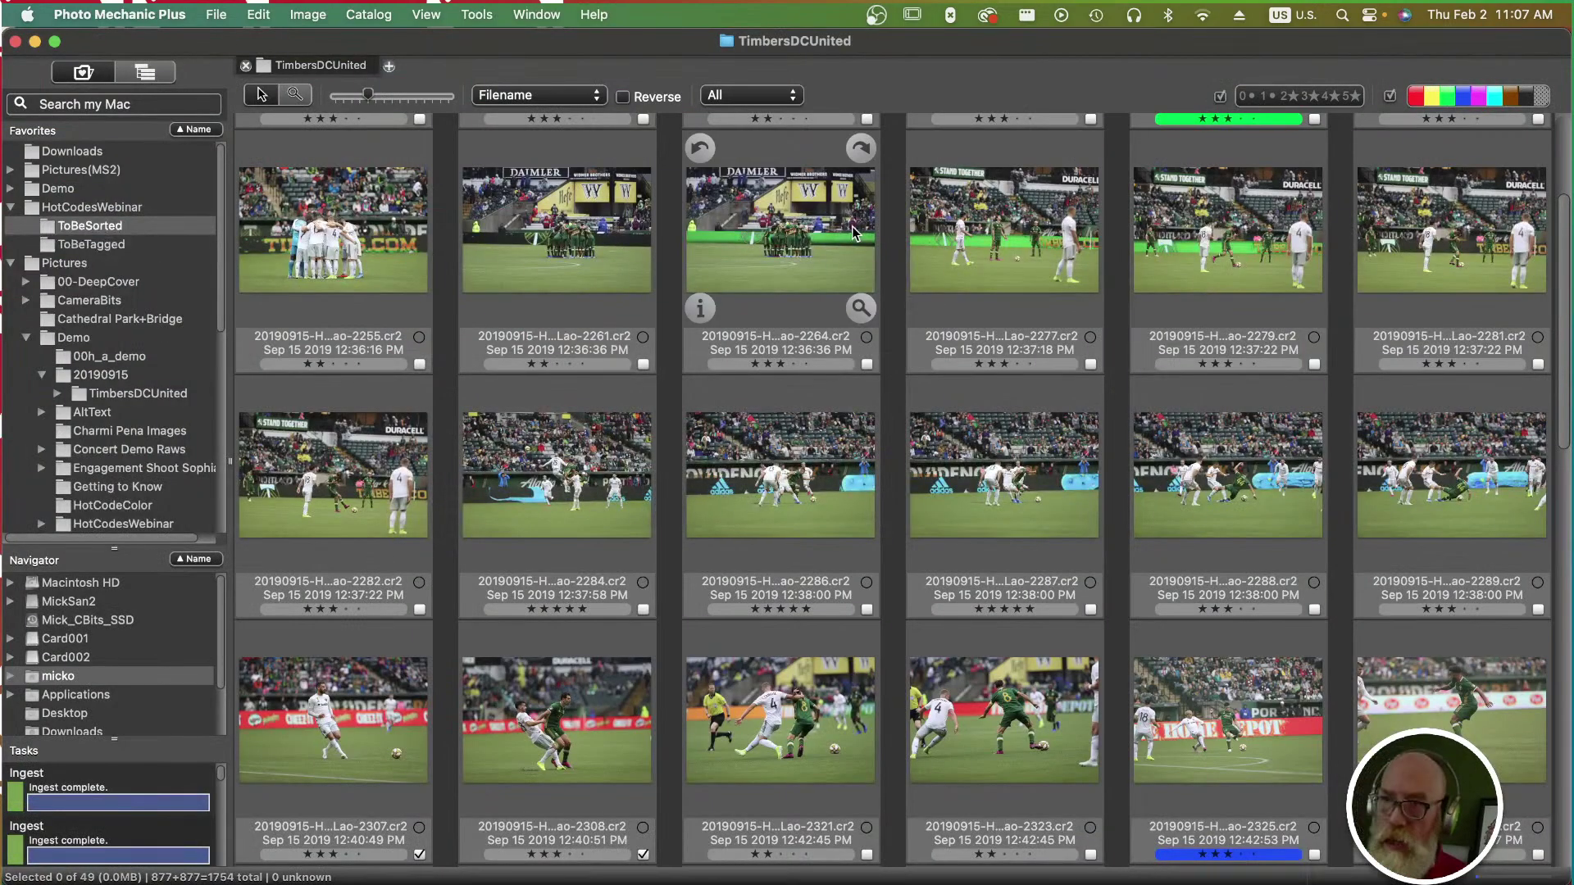
{"action": "left_click", "coordinate": [256, 17]}
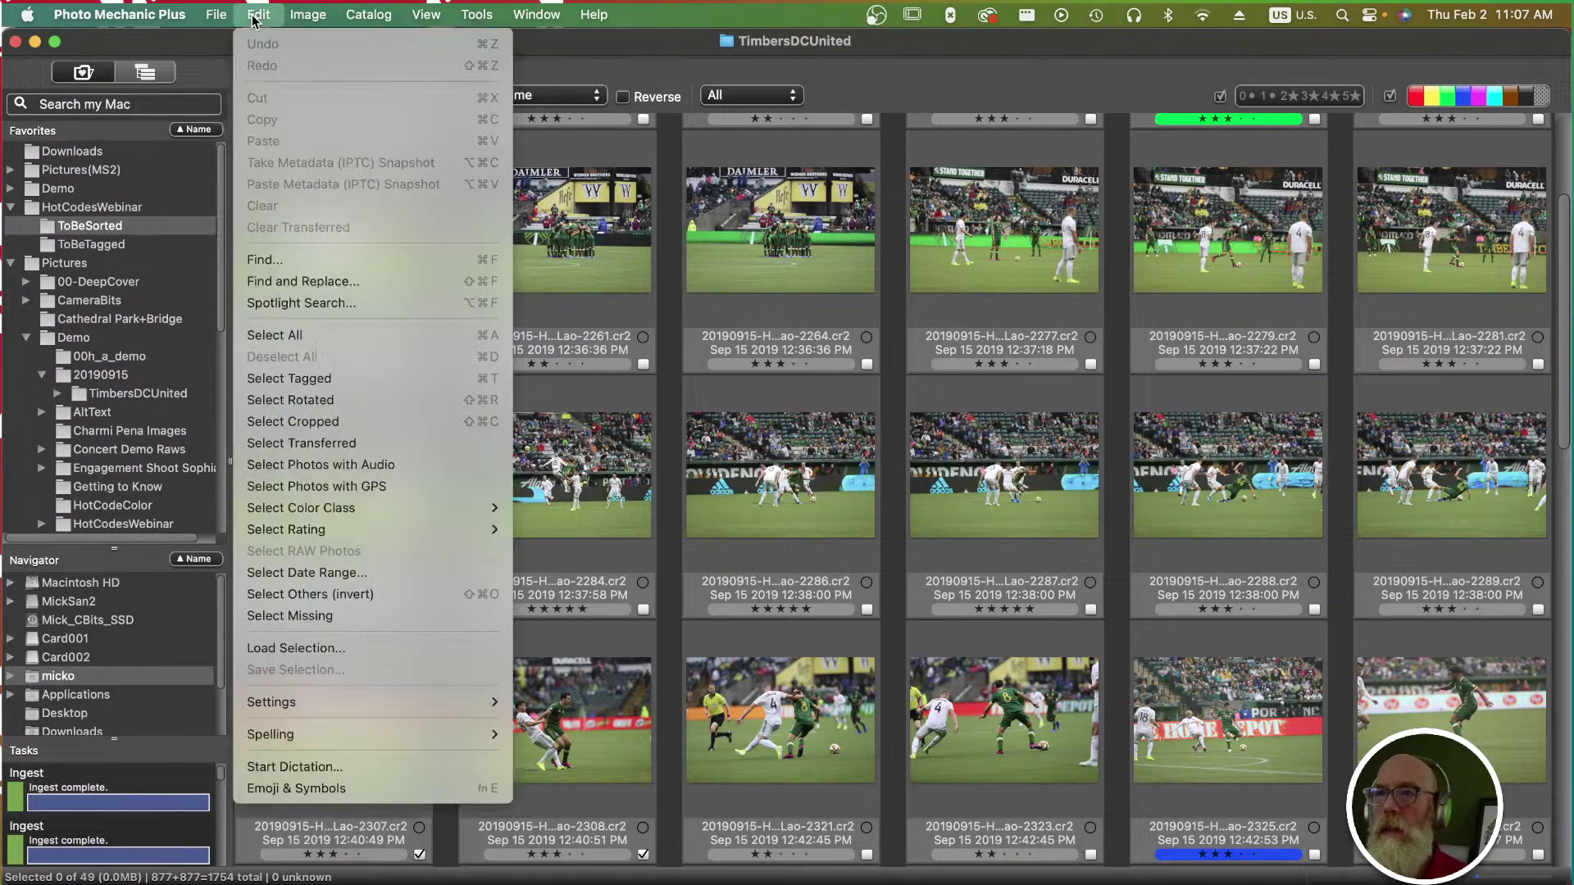
{"action": "mouse_move", "coordinate": [344, 703]}
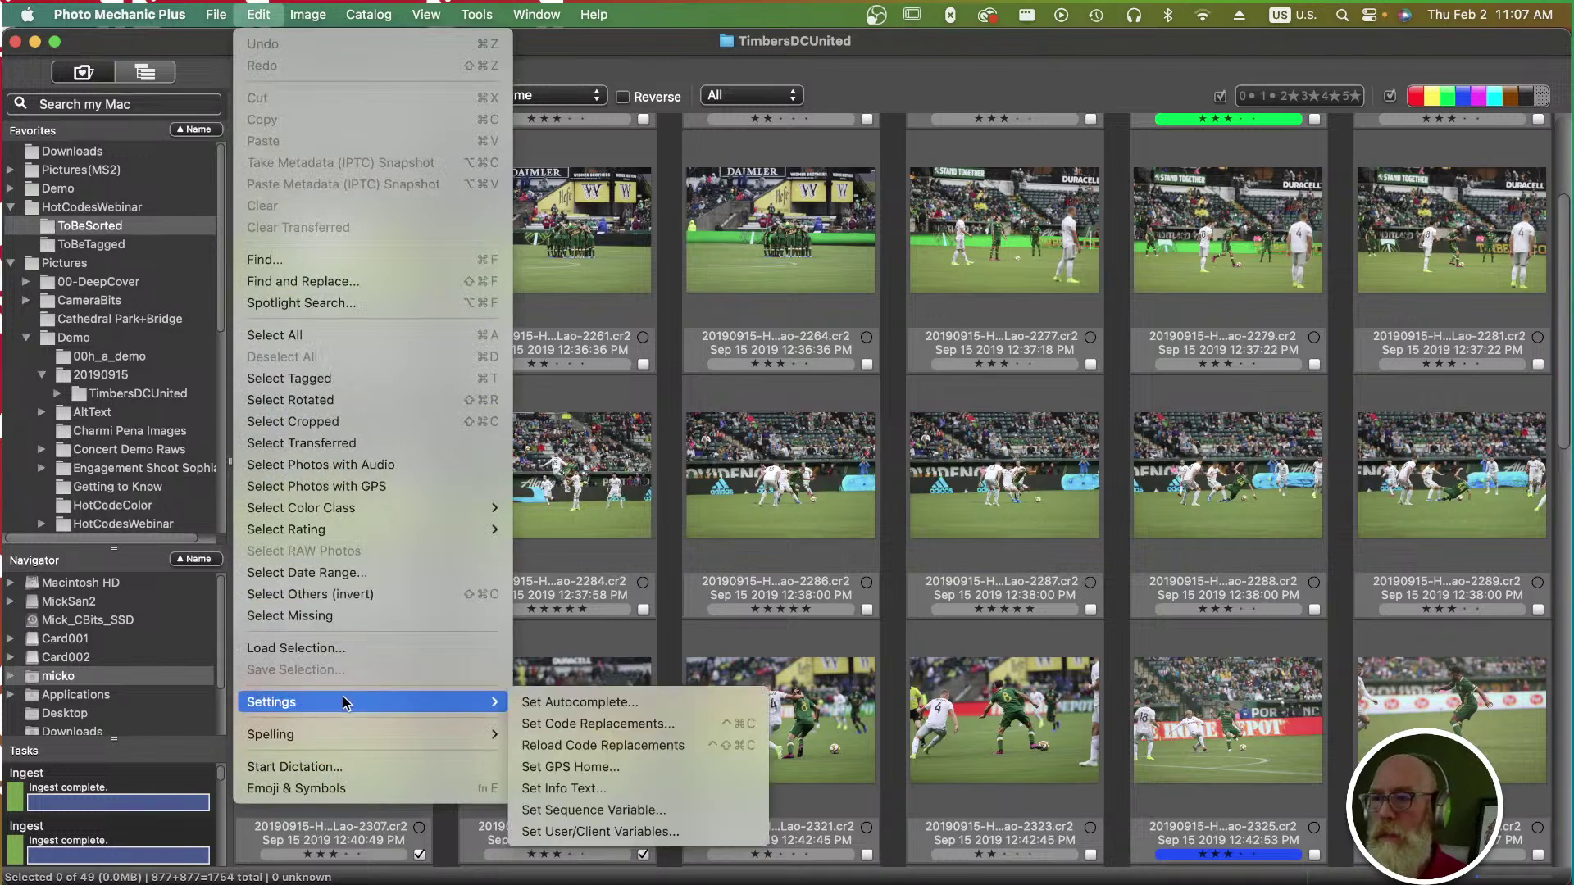
{"action": "left_click", "coordinate": [693, 729]}
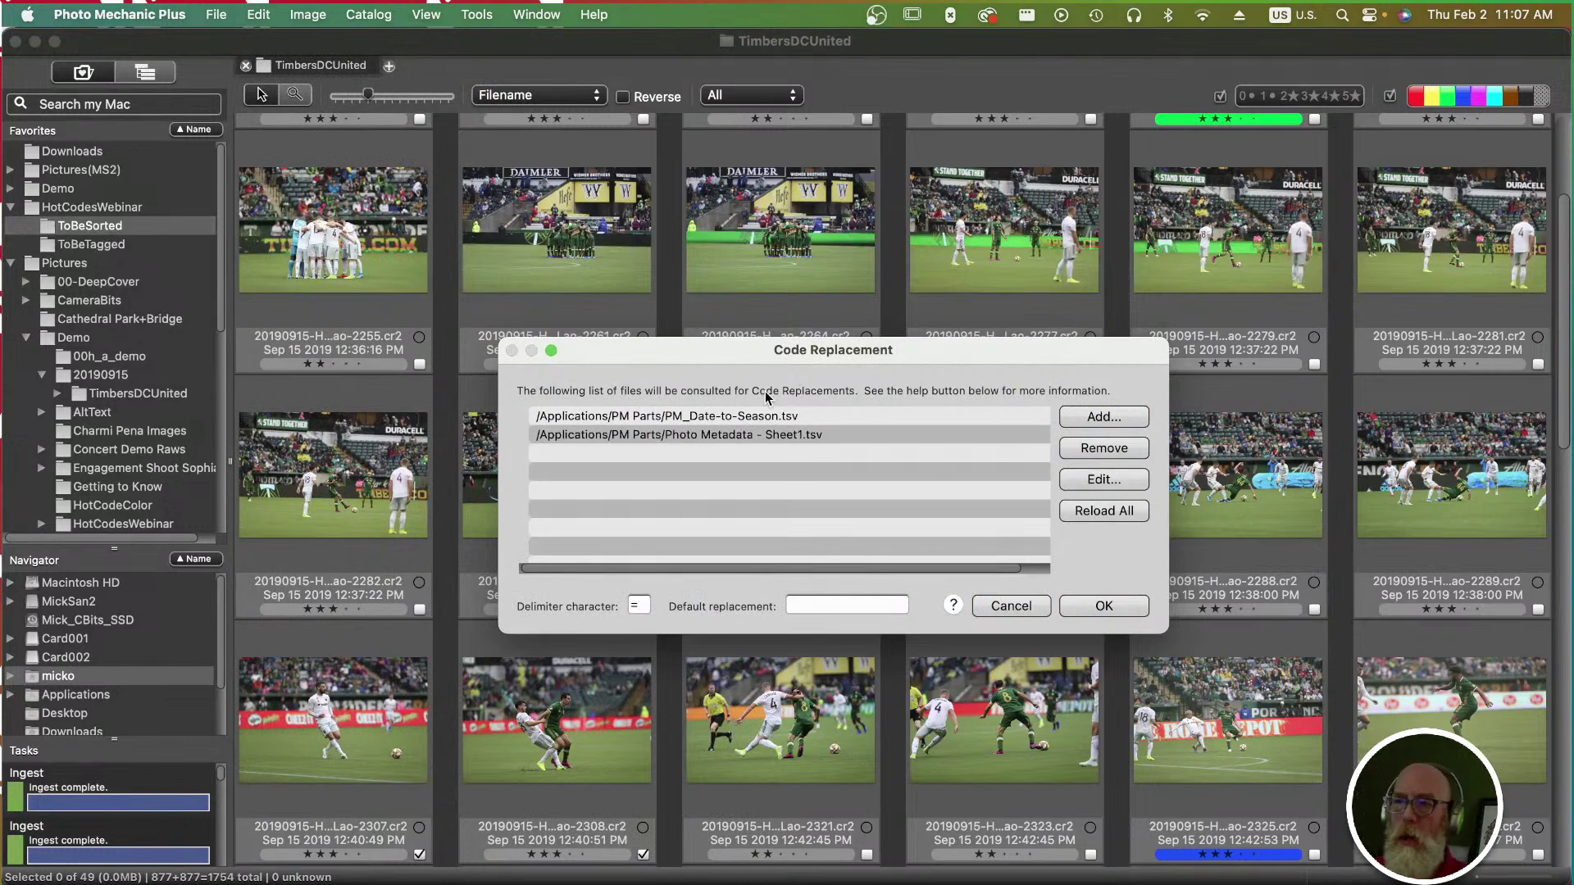
{"action": "left_click", "coordinate": [833, 441]}
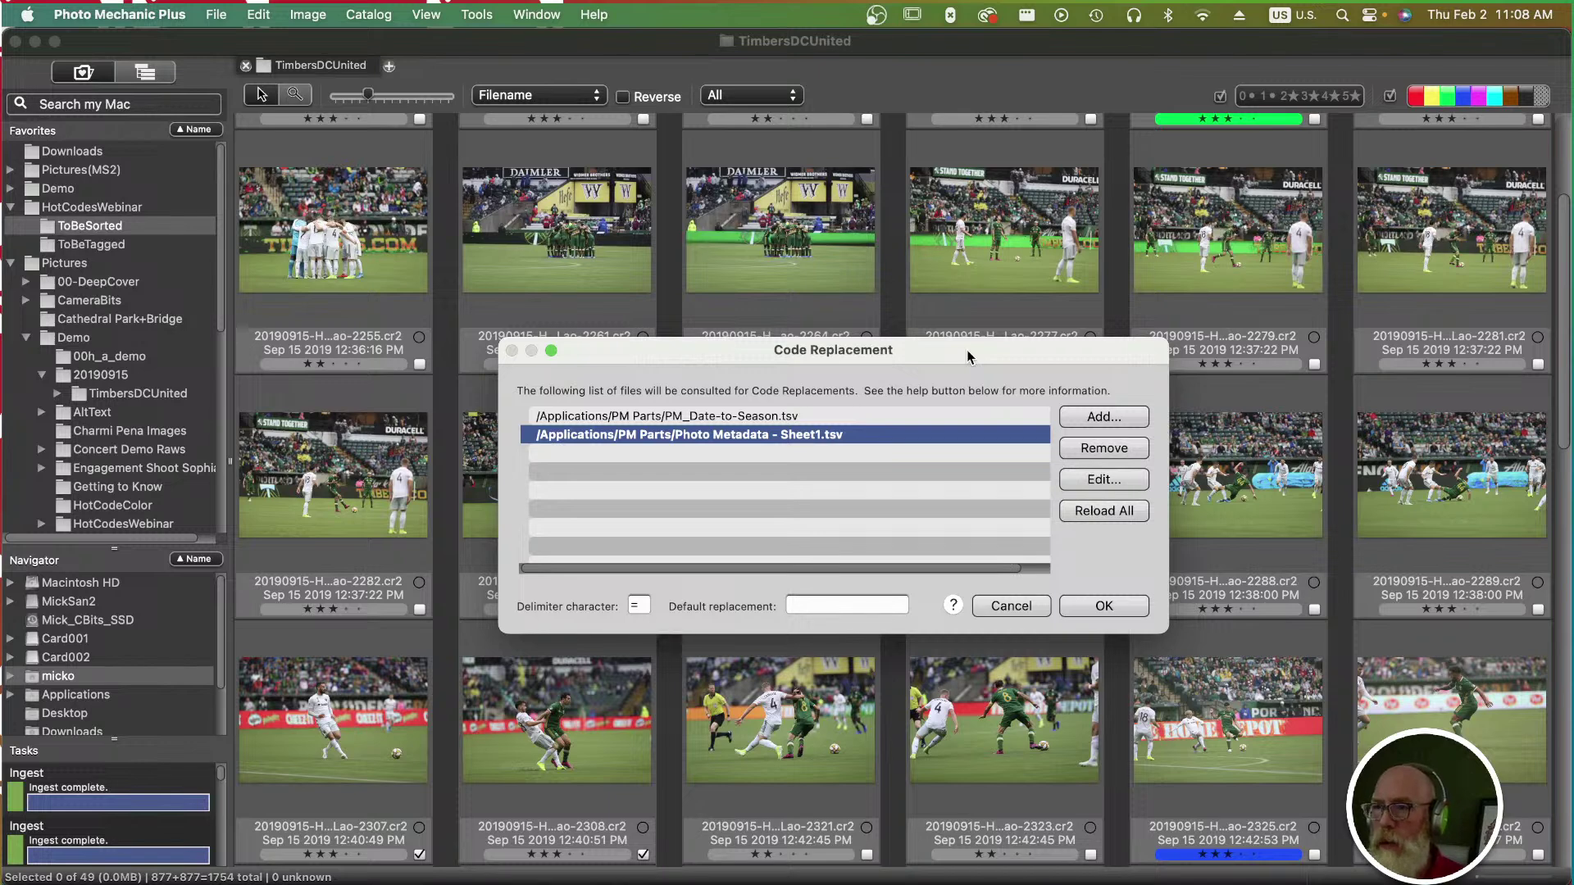
{"action": "left_click", "coordinate": [1132, 451]}
Add Timbers vs DC United 2019 - CodeRep.tsv from the PM Parts folder to the Code Replacement file list.
{"action": "left_click", "coordinate": [1129, 418]}
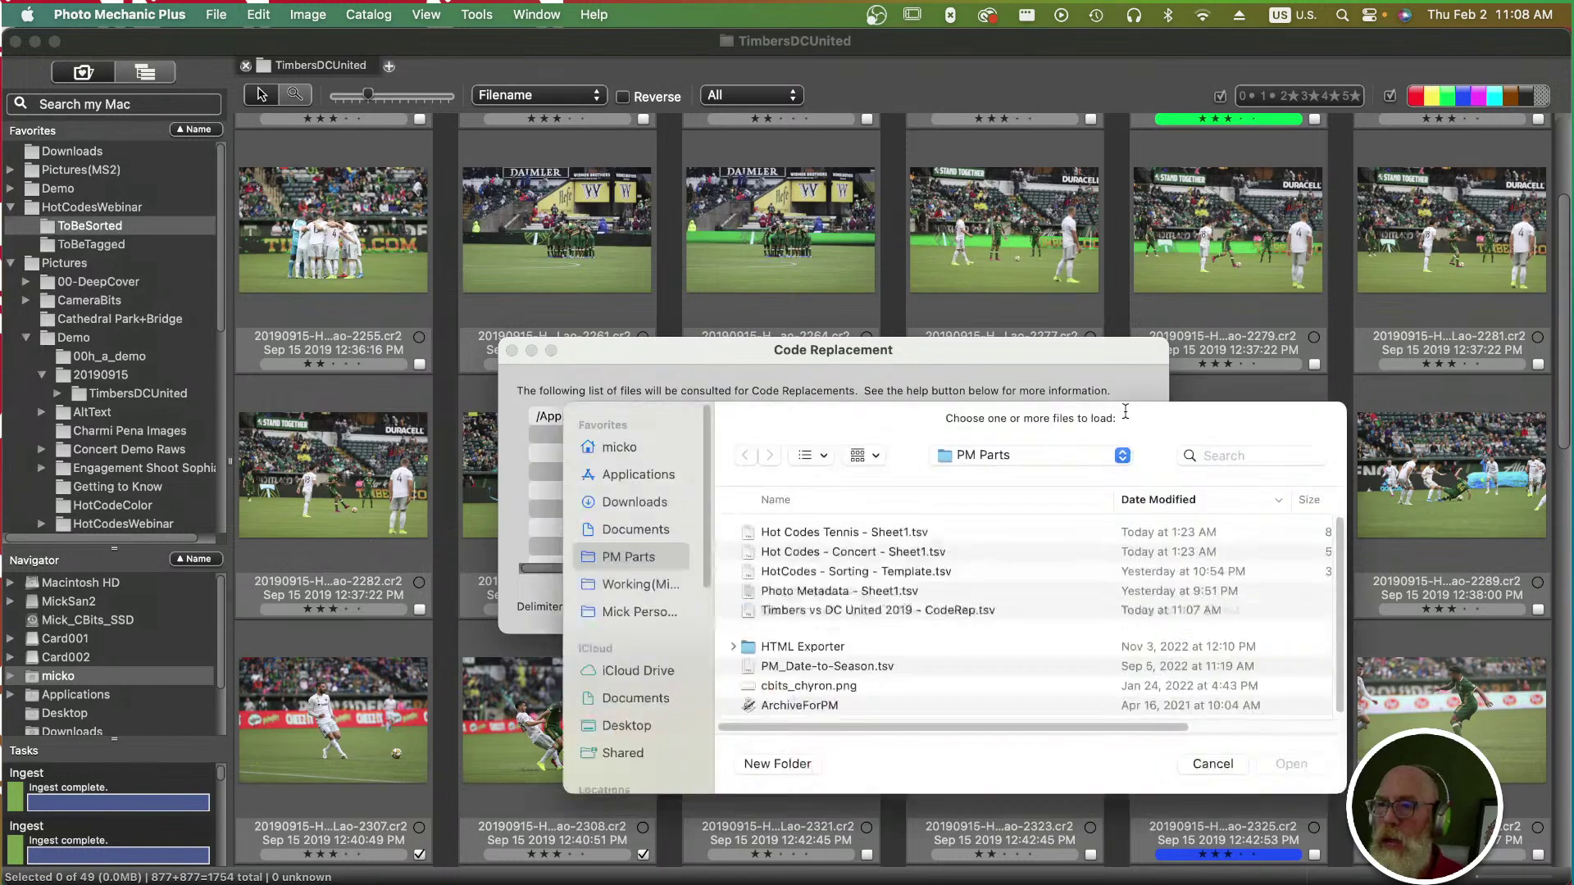
{"action": "left_click", "coordinate": [910, 535]}
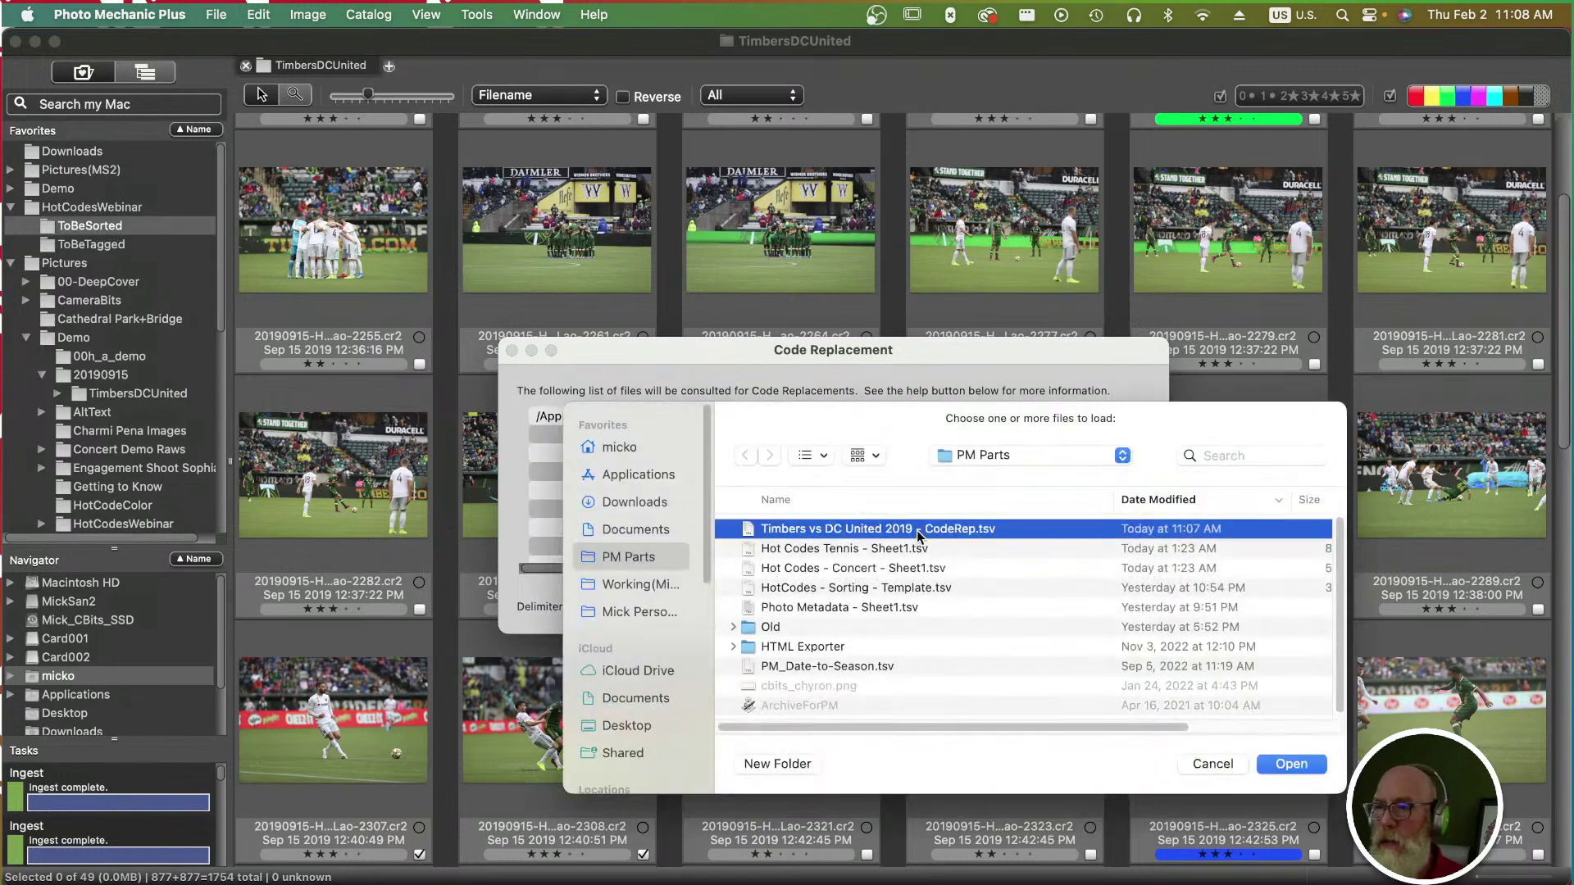
{"action": "left_click", "coordinate": [1272, 760]}
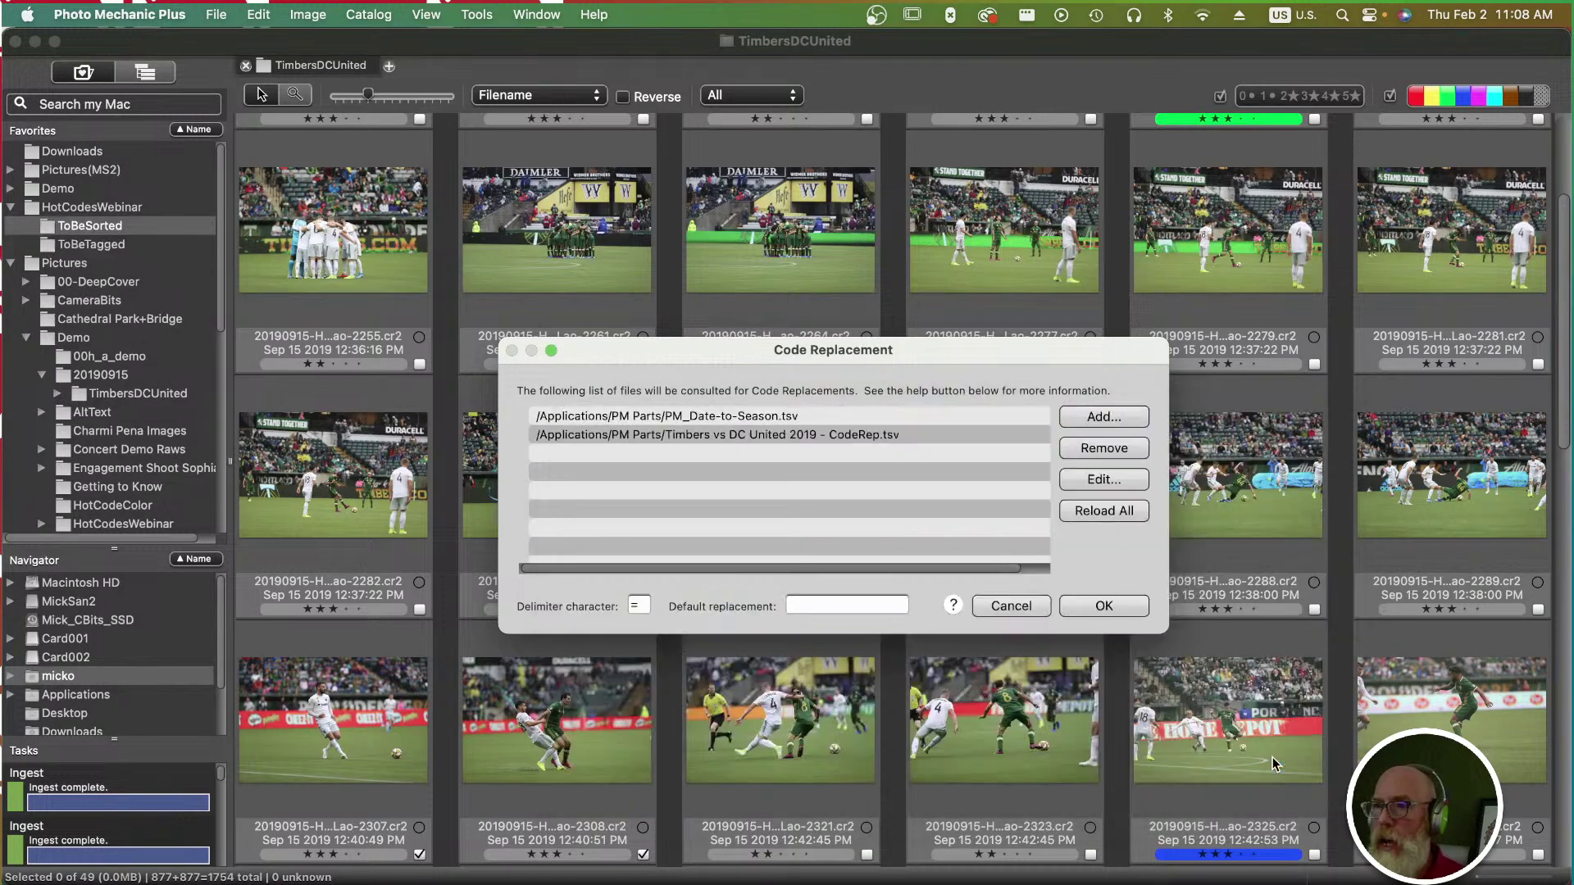
View the contents of PM_Date-to-Season.tsv from the Code Replacement list and close the file.
{"action": "left_click", "coordinate": [876, 421]}
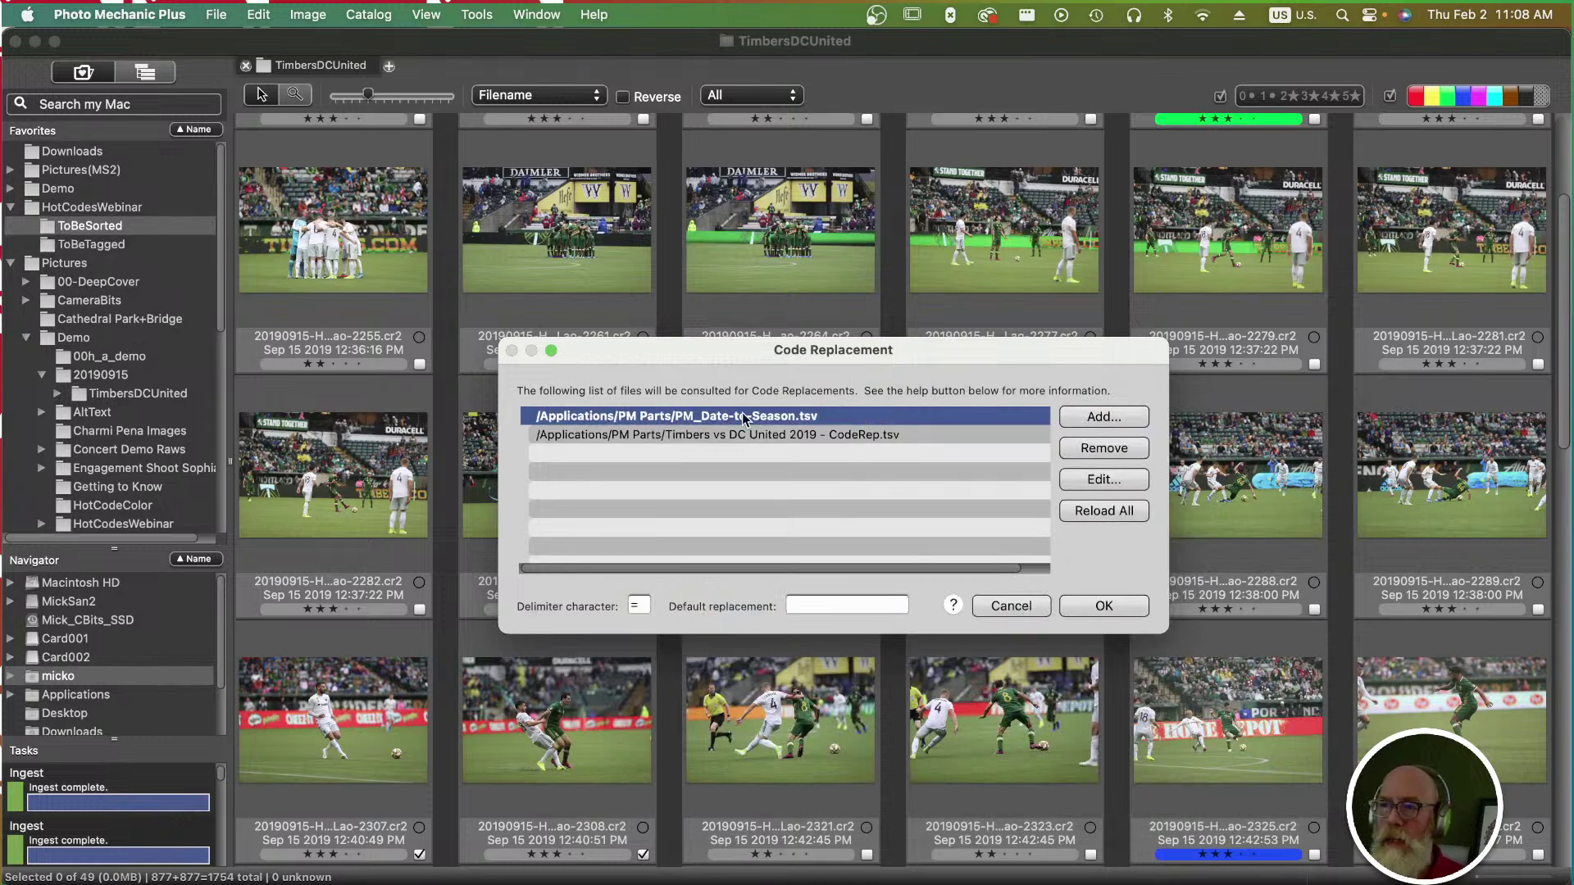
{"action": "left_click", "coordinate": [1098, 481]}
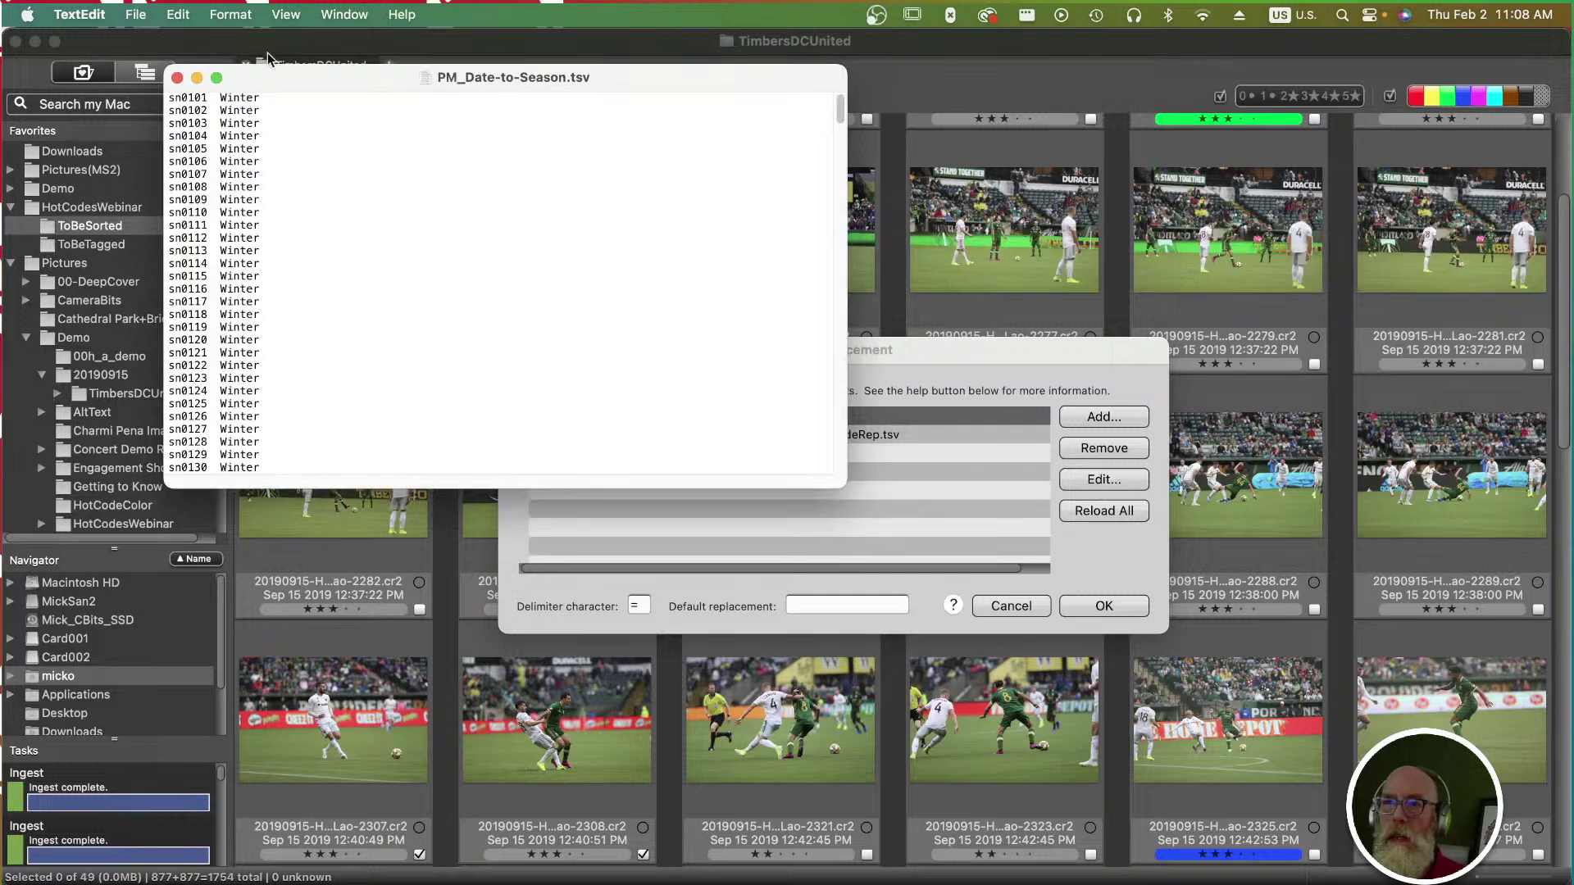
{"action": "left_click", "coordinate": [177, 77]}
Review the code entries in Timbers vs DC United 2019 - CodeRep.tsv, close the file and accept the Code Replacement settings.
{"action": "left_click", "coordinate": [740, 434]}
{"action": "left_click", "coordinate": [1102, 481]}
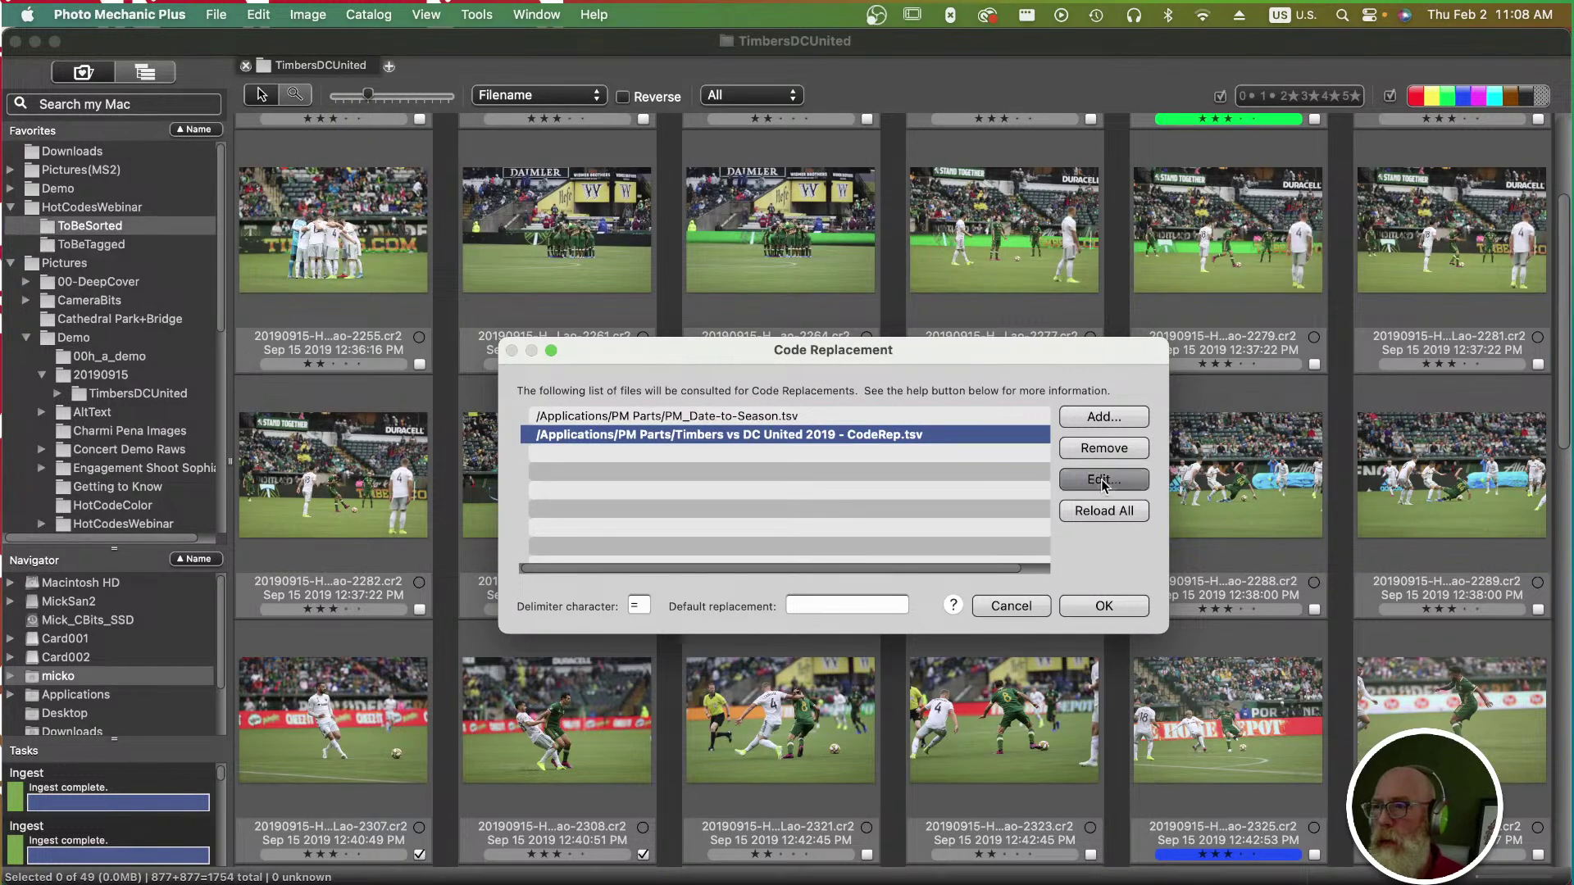
{"action": "scroll", "coordinate": [302, 232], "scroll_direction": "down", "scroll_amount": 2}
{"action": "scroll", "coordinate": [302, 232], "scroll_direction": "up", "scroll_amount": 1}
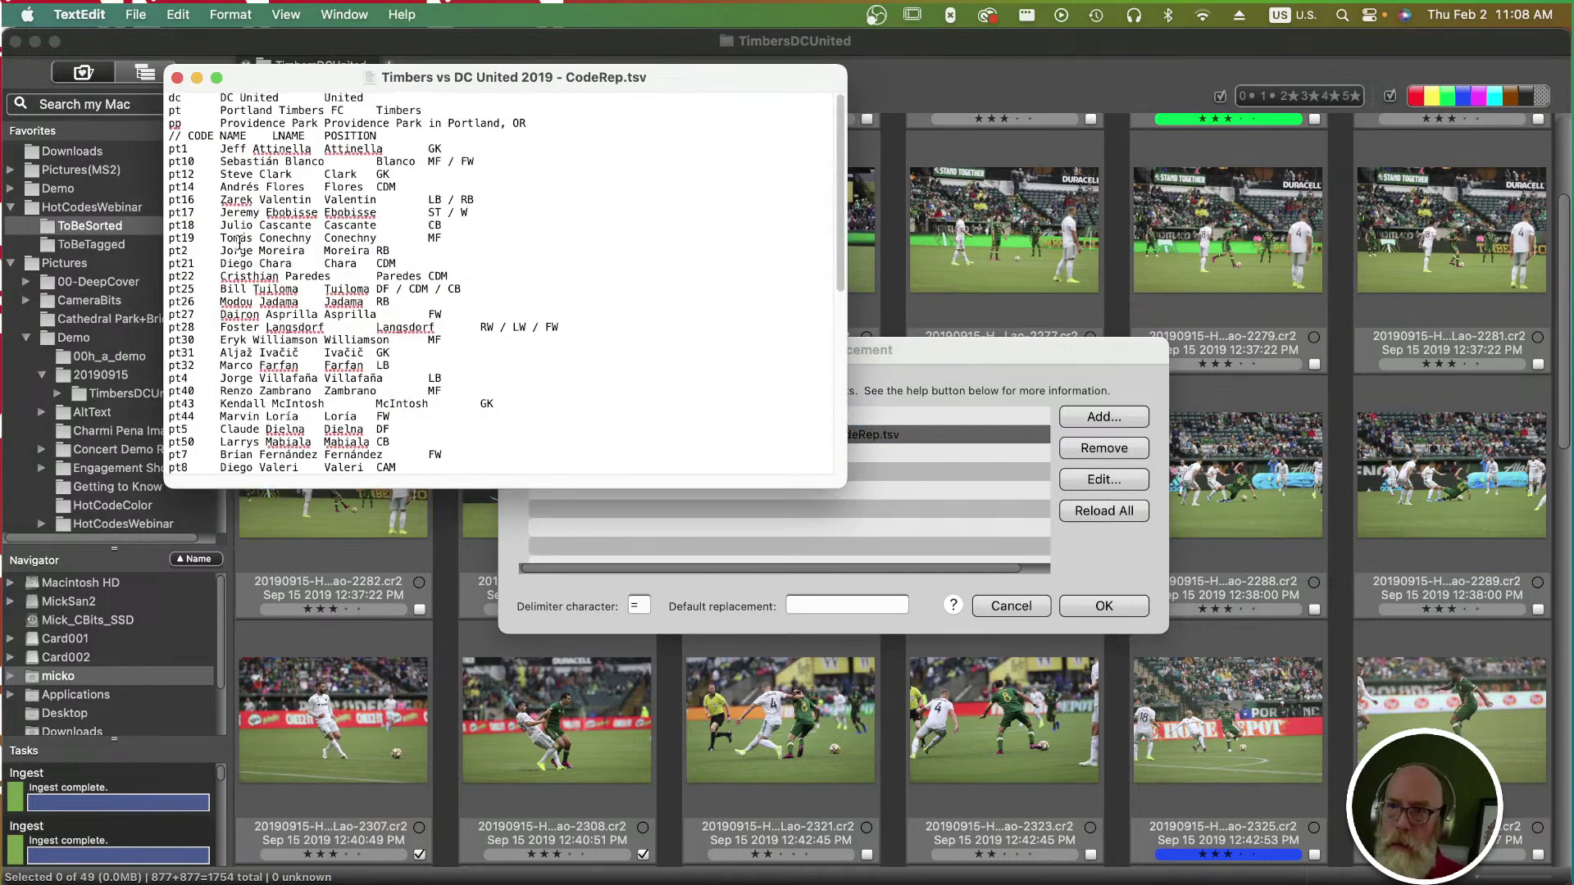
{"action": "scroll", "coordinate": [299, 244], "scroll_direction": "down", "scroll_amount": 2}
{"action": "scroll", "coordinate": [299, 243], "scroll_direction": "up", "scroll_amount": 1}
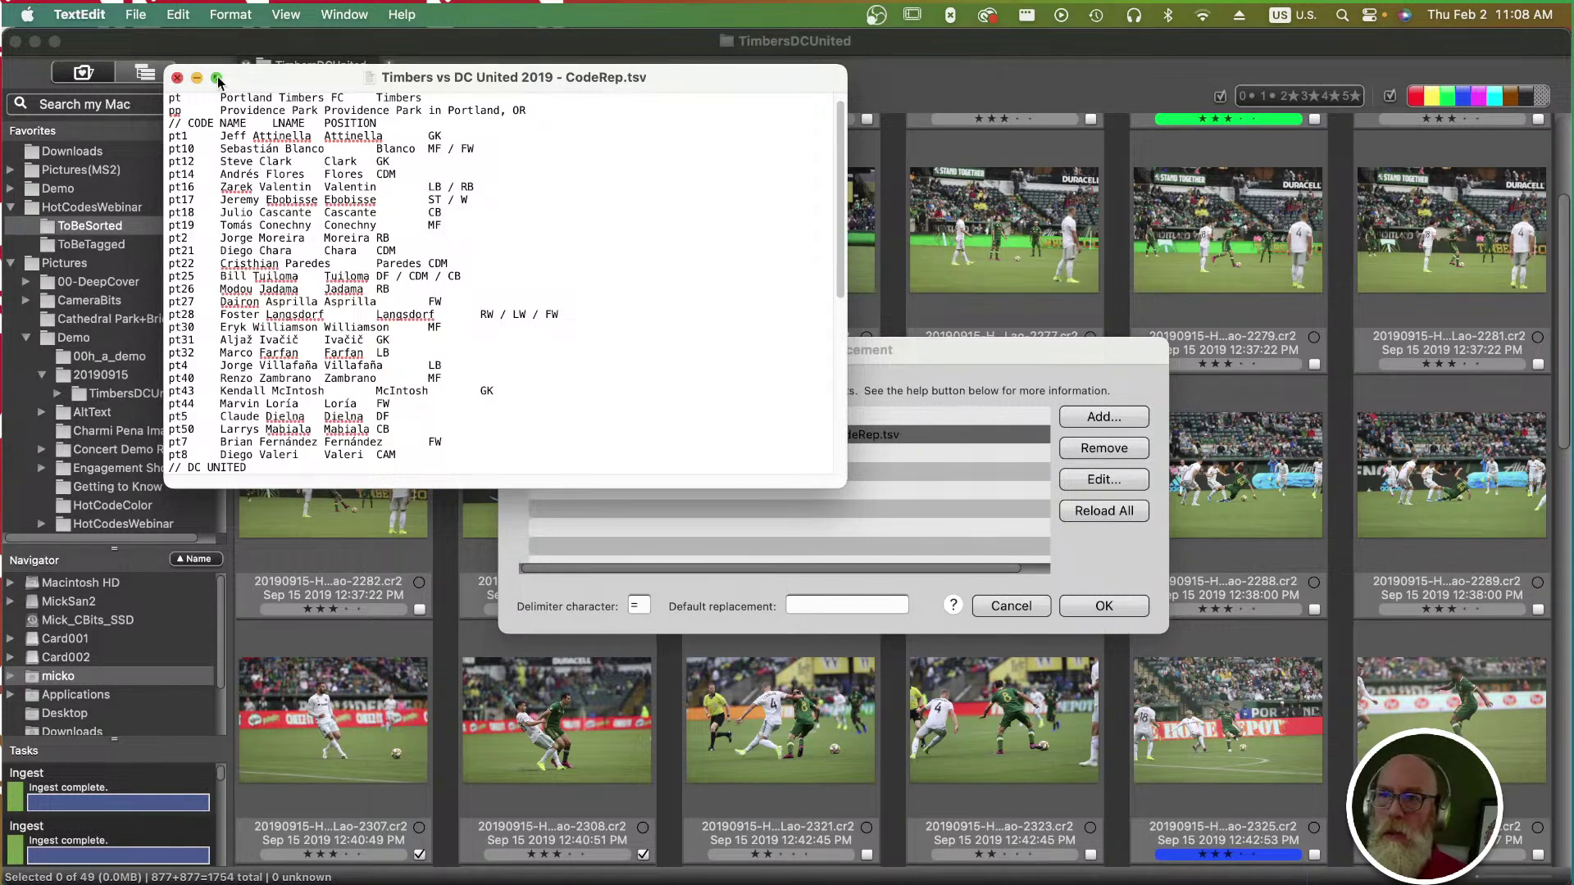
{"action": "left_click", "coordinate": [177, 78]}
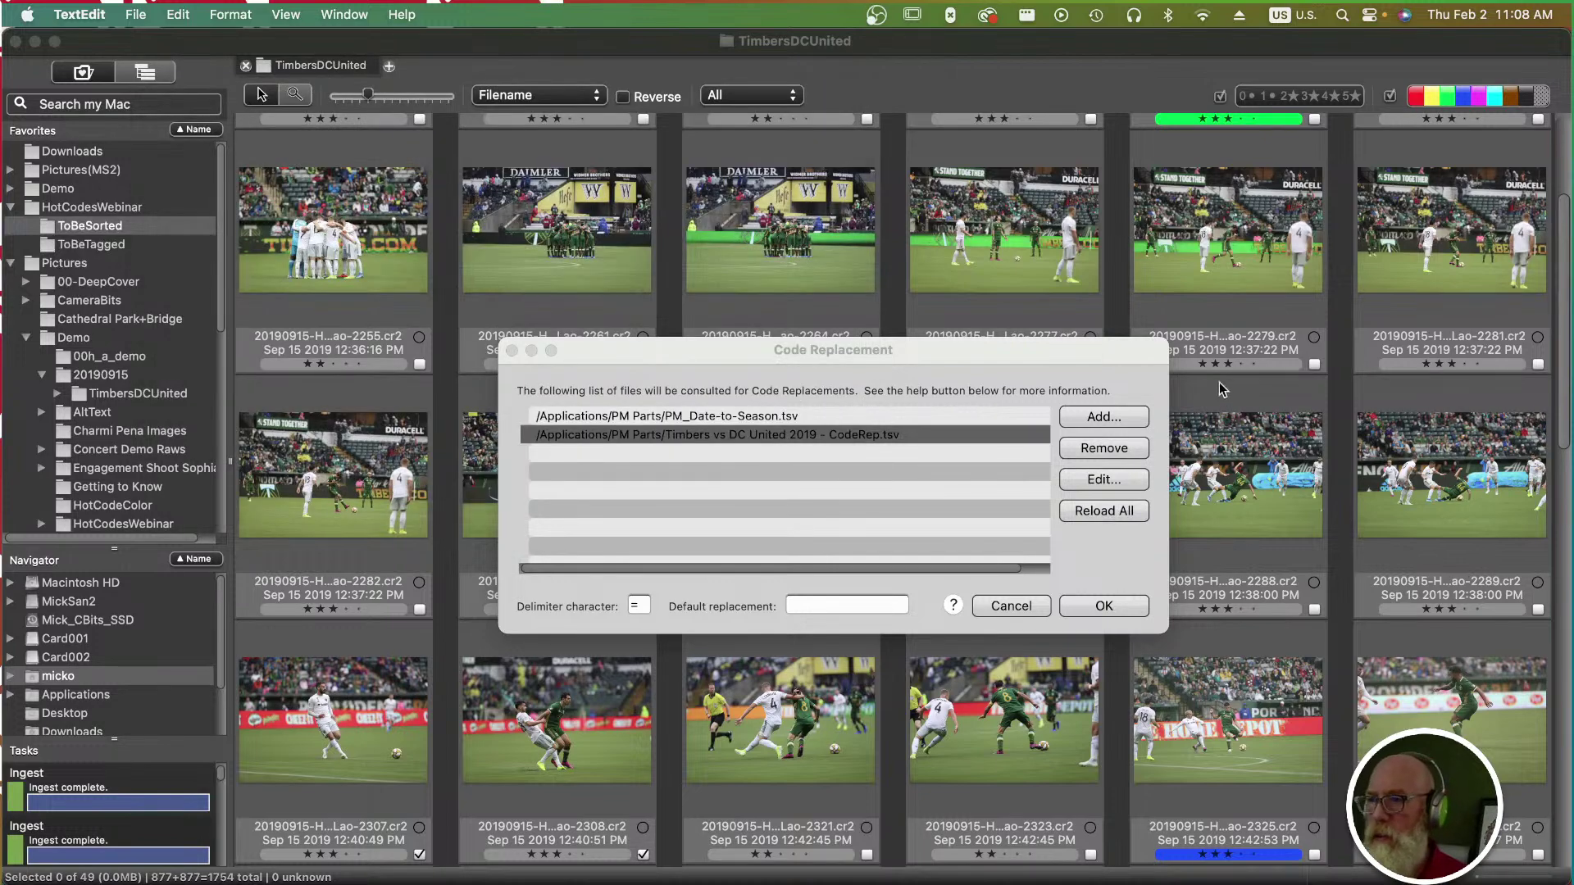
{"action": "left_click", "coordinate": [1103, 607]}
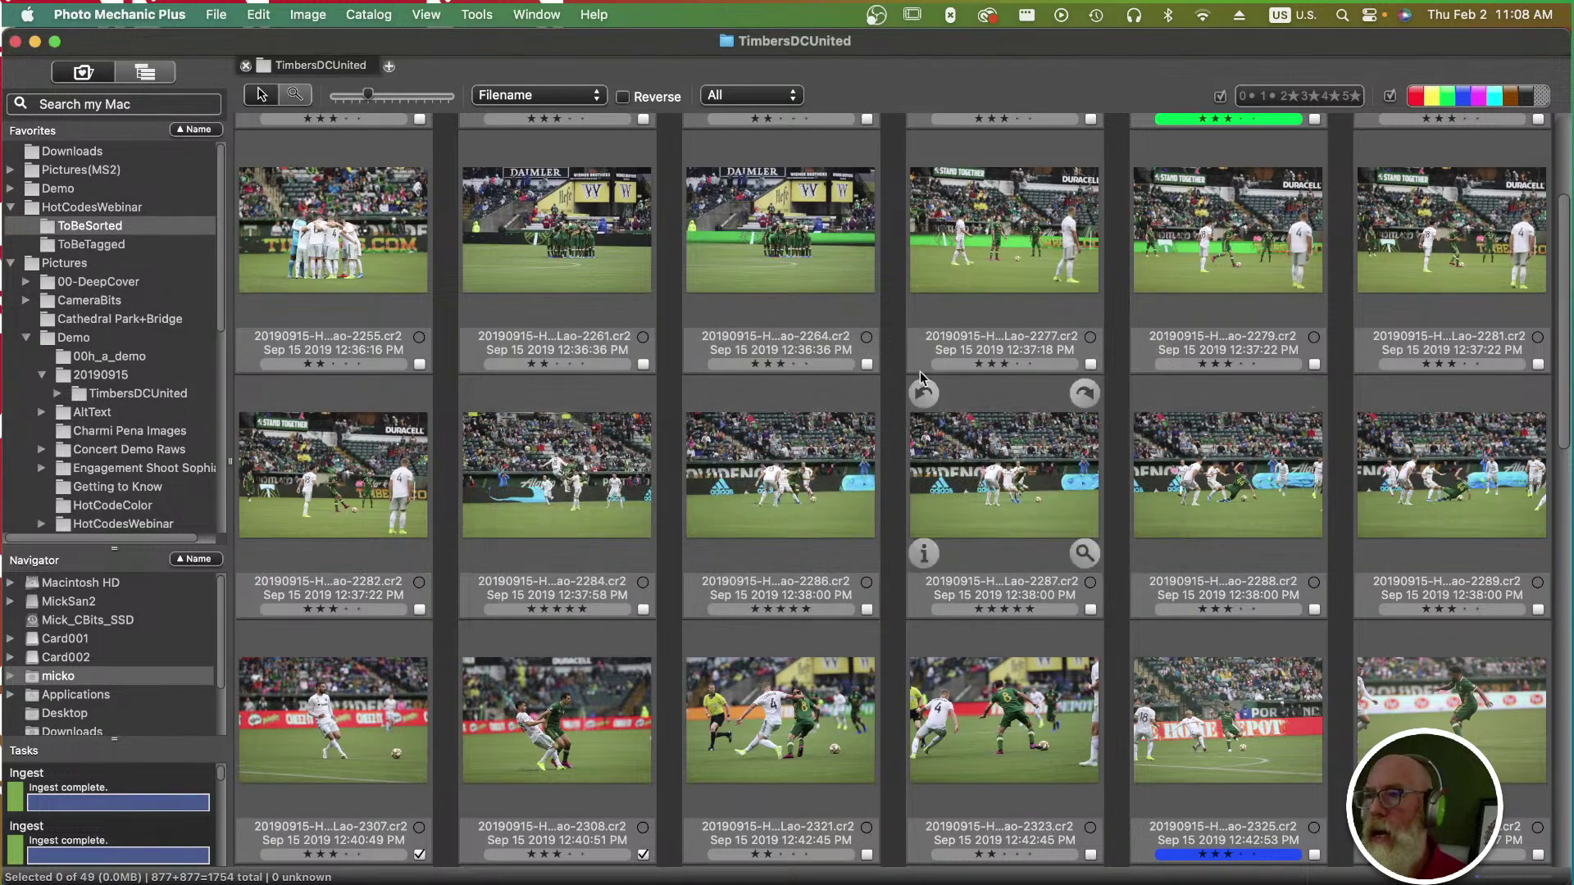
Show only the green color class photos in the TimbersDCUnited contact sheet and preview the photo whose file name ends in 2604.
{"action": "scroll", "coordinate": [882, 415], "scroll_direction": "up", "scroll_amount": 3}
{"action": "scroll", "coordinate": [883, 414], "scroll_direction": "down", "scroll_amount": 5}
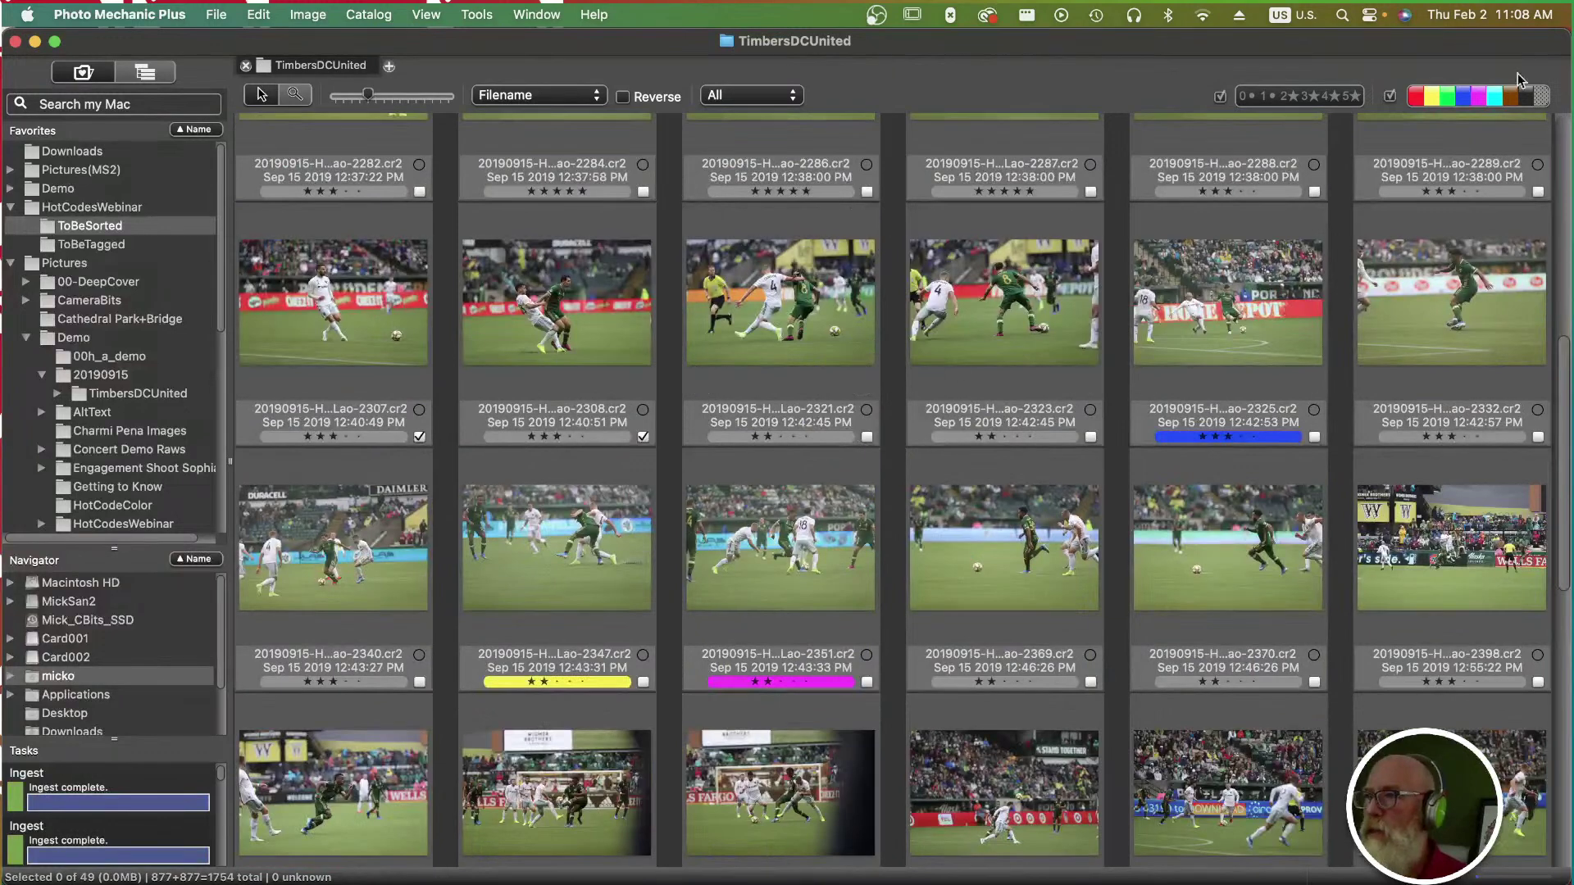
{"action": "left_click", "coordinate": [1450, 99], "text": "alt"}
{"action": "left_click", "coordinate": [808, 246]}
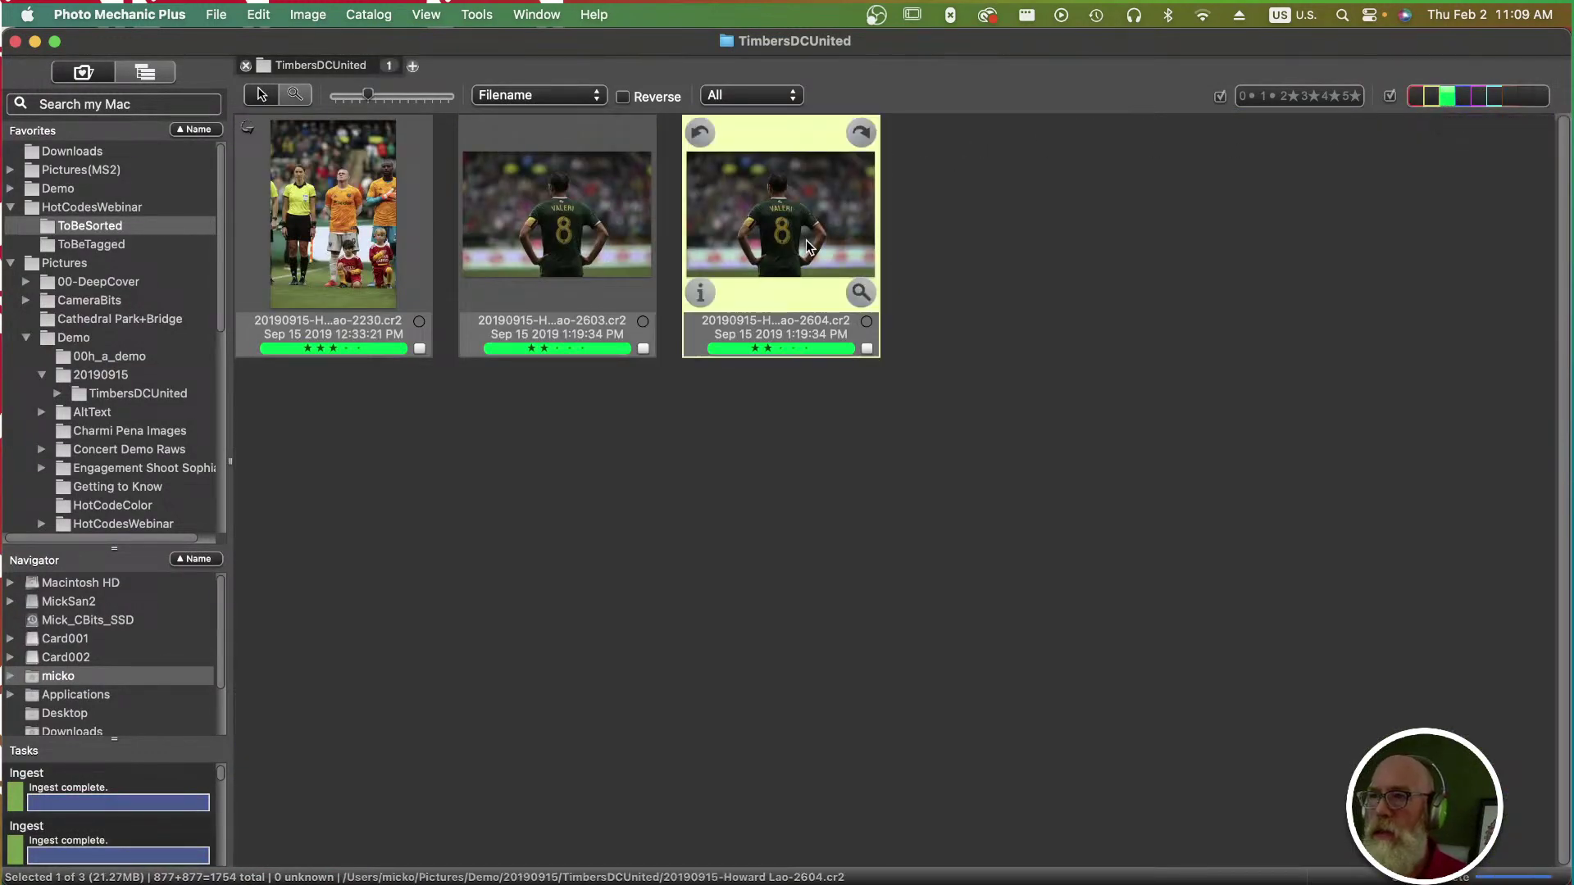
{"action": "double_click", "coordinate": [805, 239]}
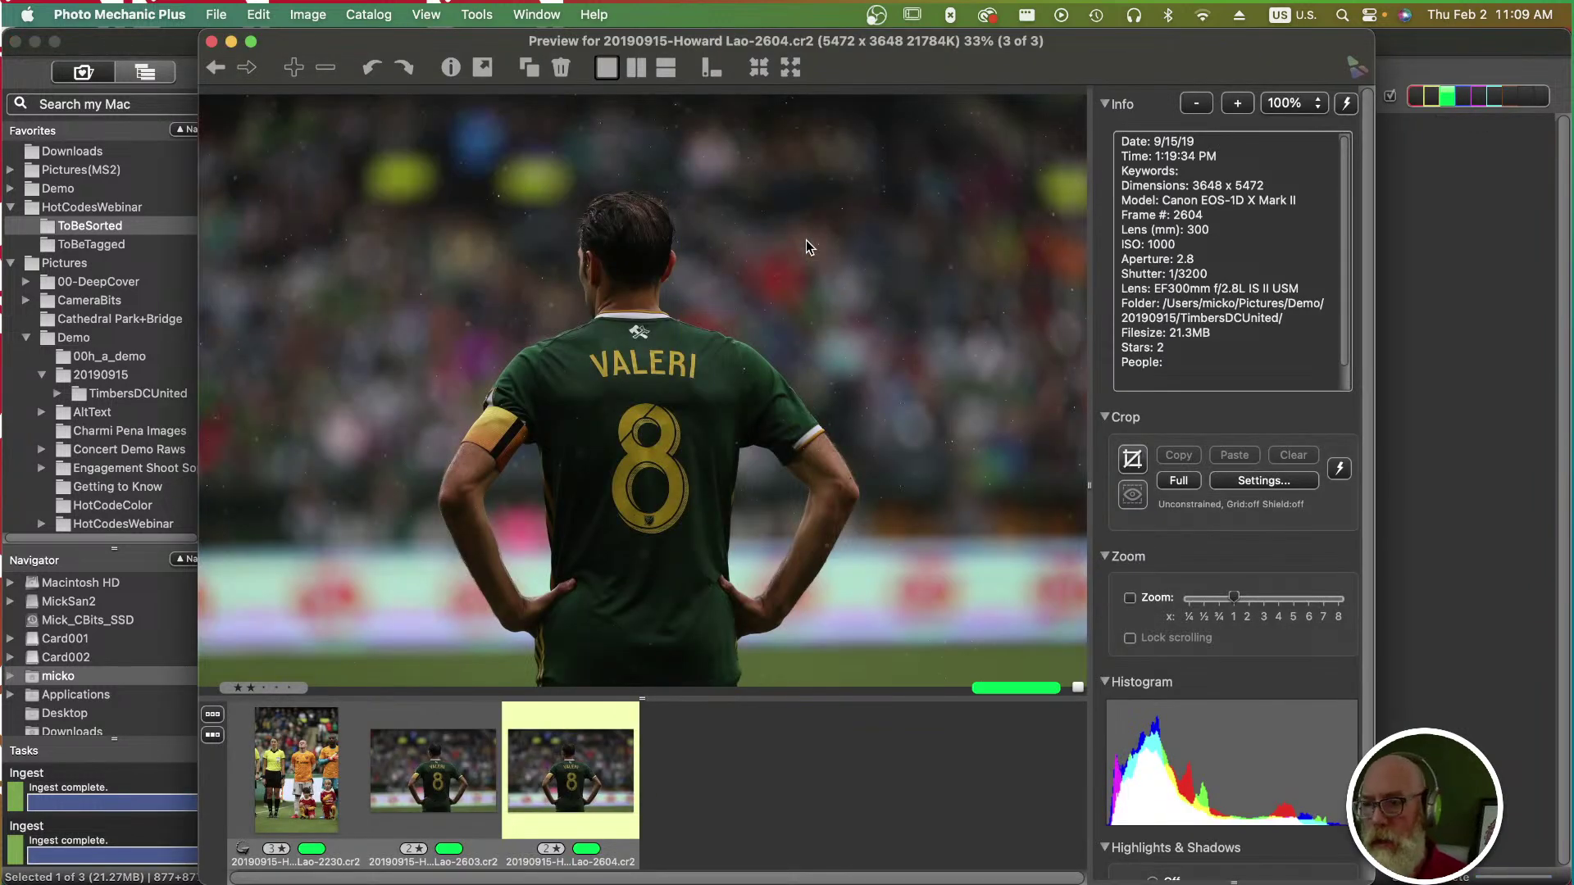
Open the photo's IPTC metadata and insert the replacement code =pt8= at the start of the Description/Caption.
{"action": "key", "text": "super+i"}
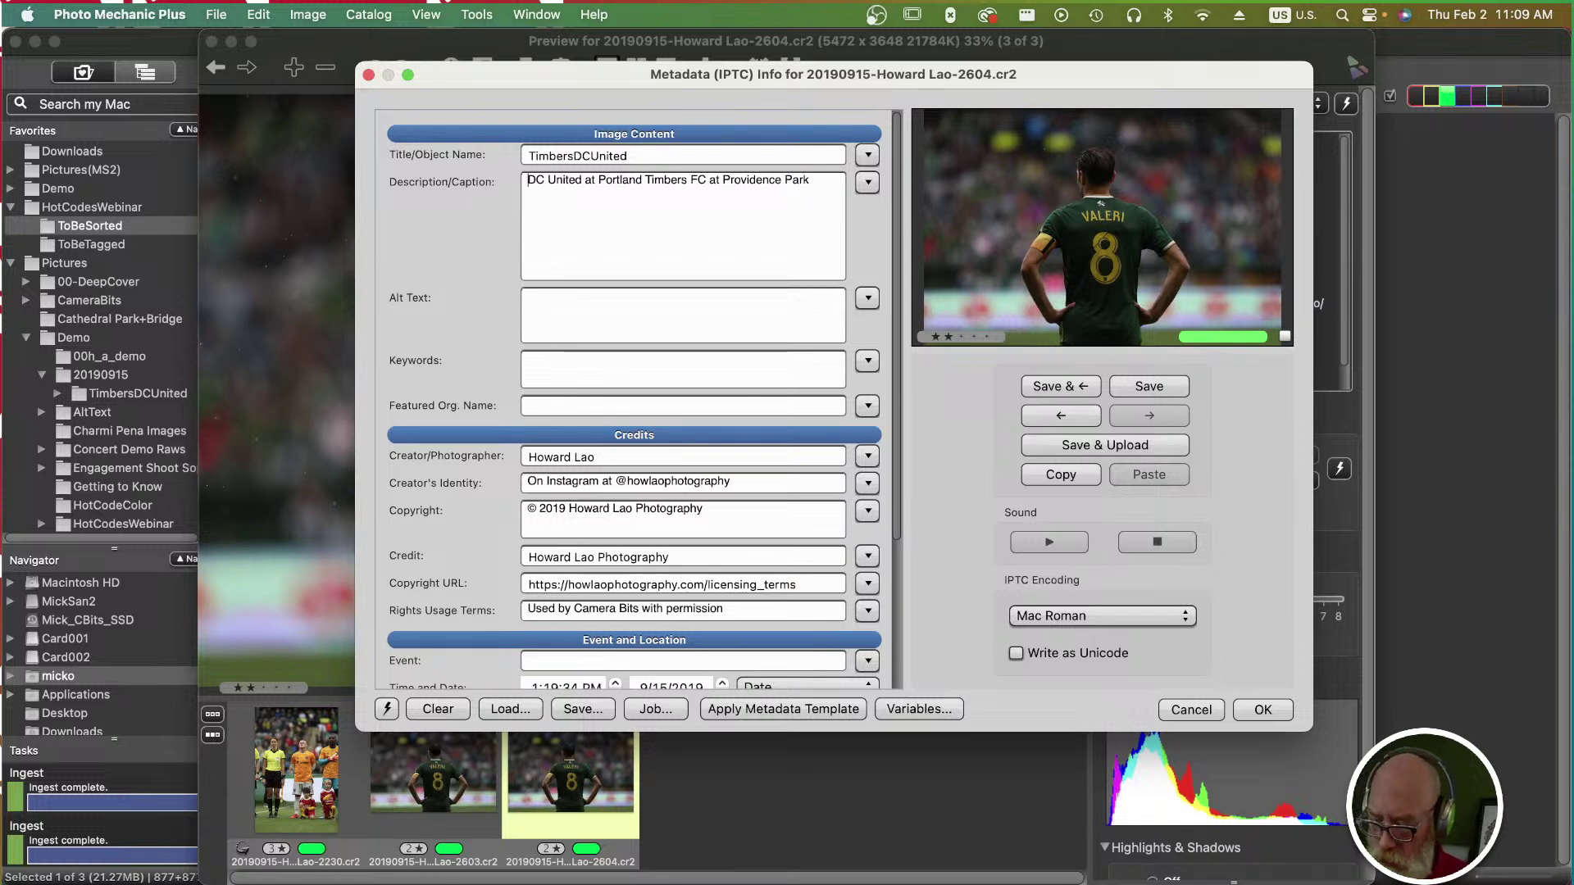
{"action": "type", "text": "="}
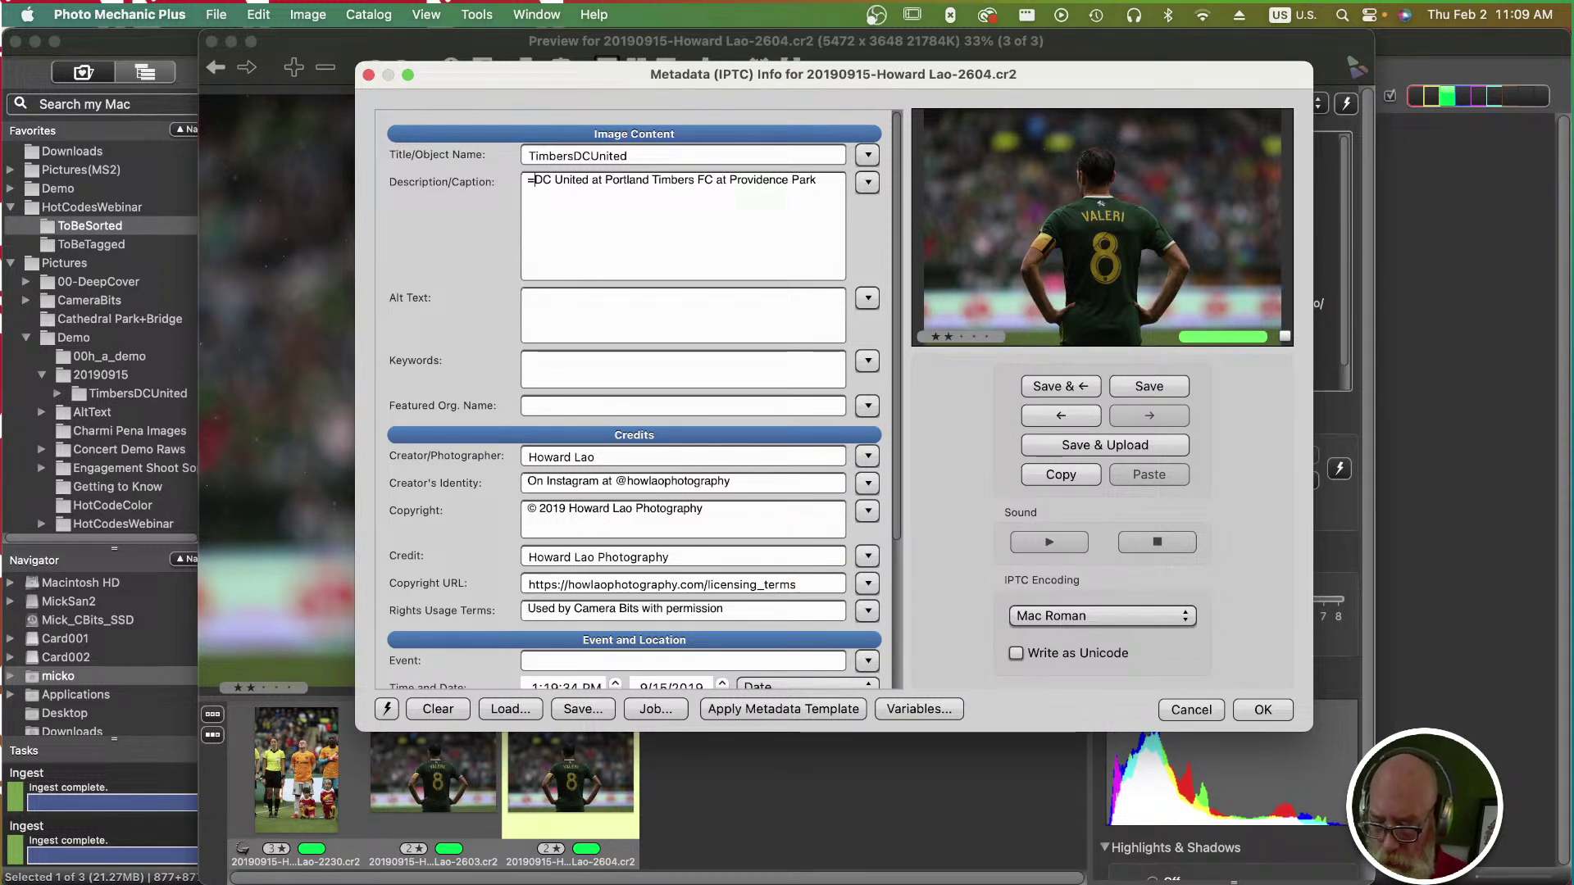
{"action": "type", "text": "pt8"}
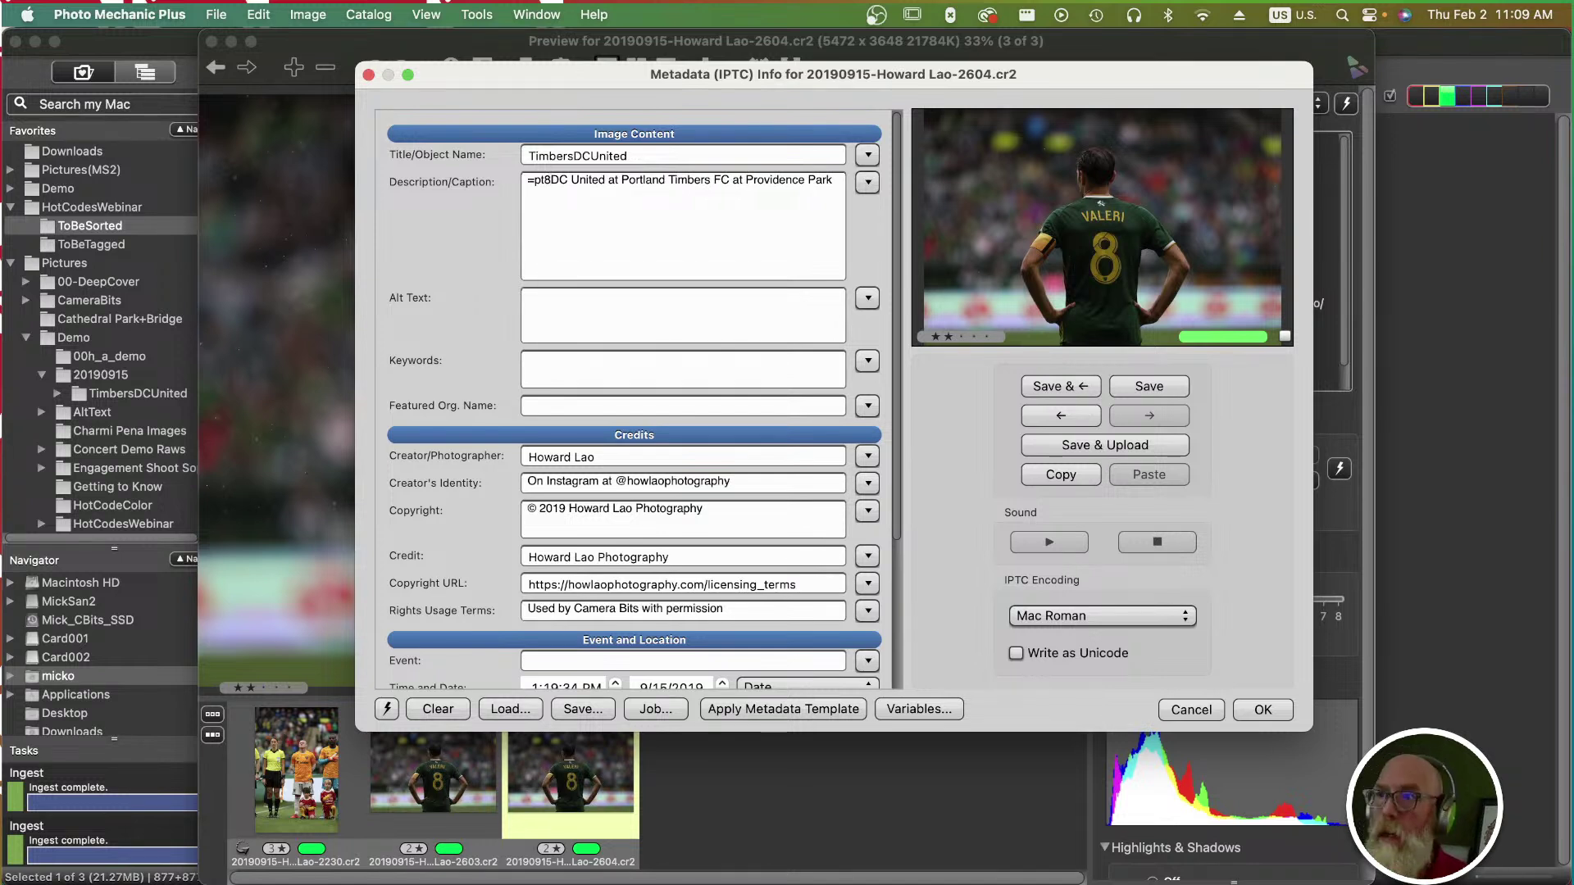
{"action": "type", "text": "="}
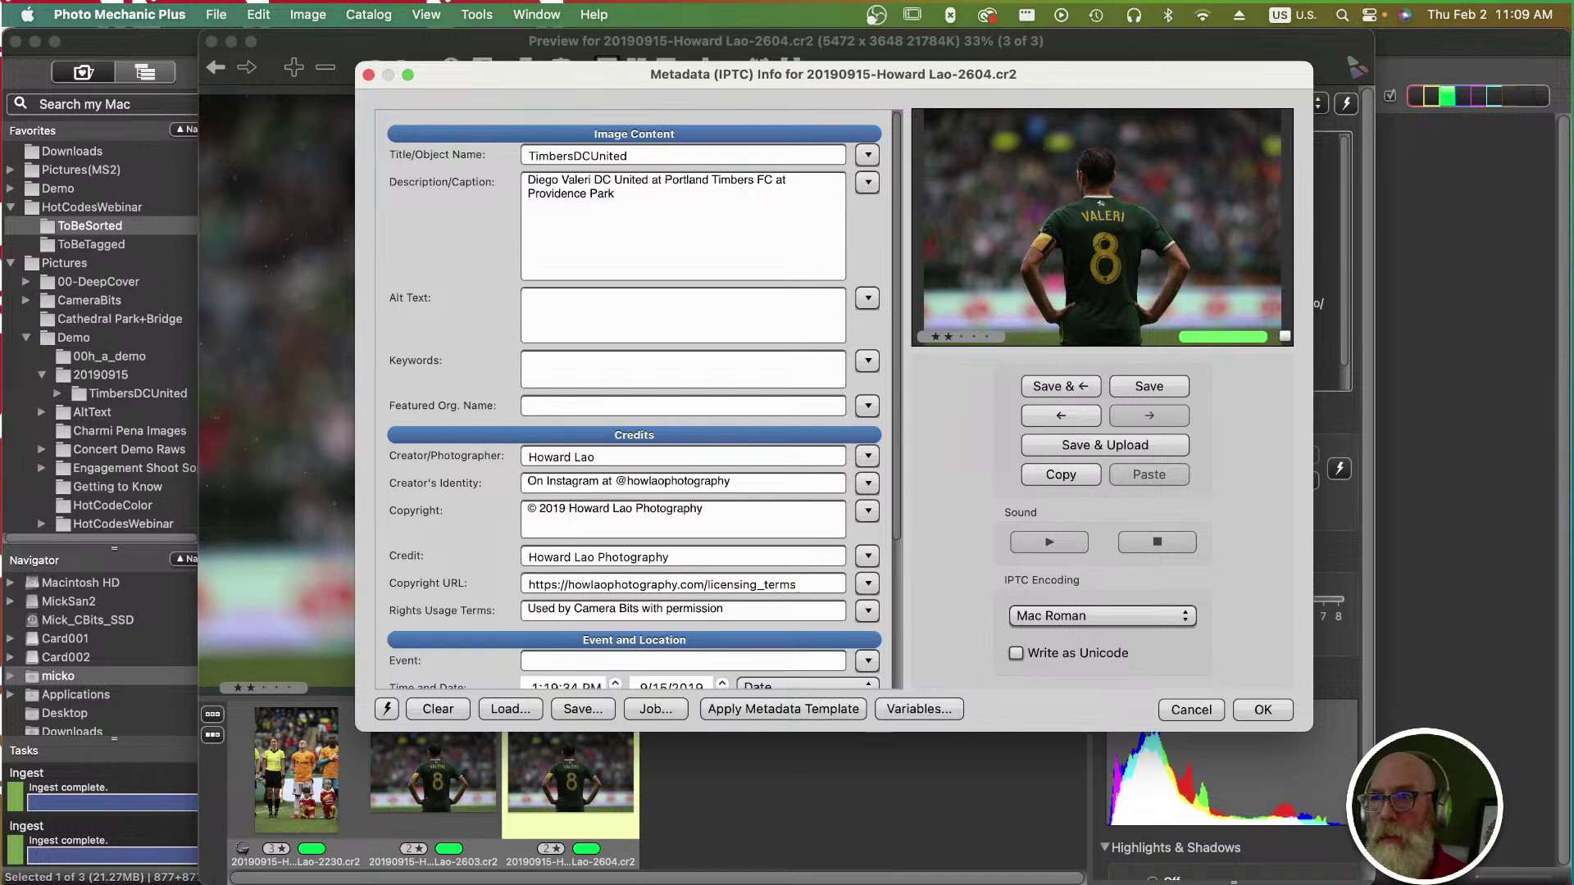
Insert the code =pt8#3= after the player's name in the caption to add the player's position.
{"action": "type", "text": "- "}
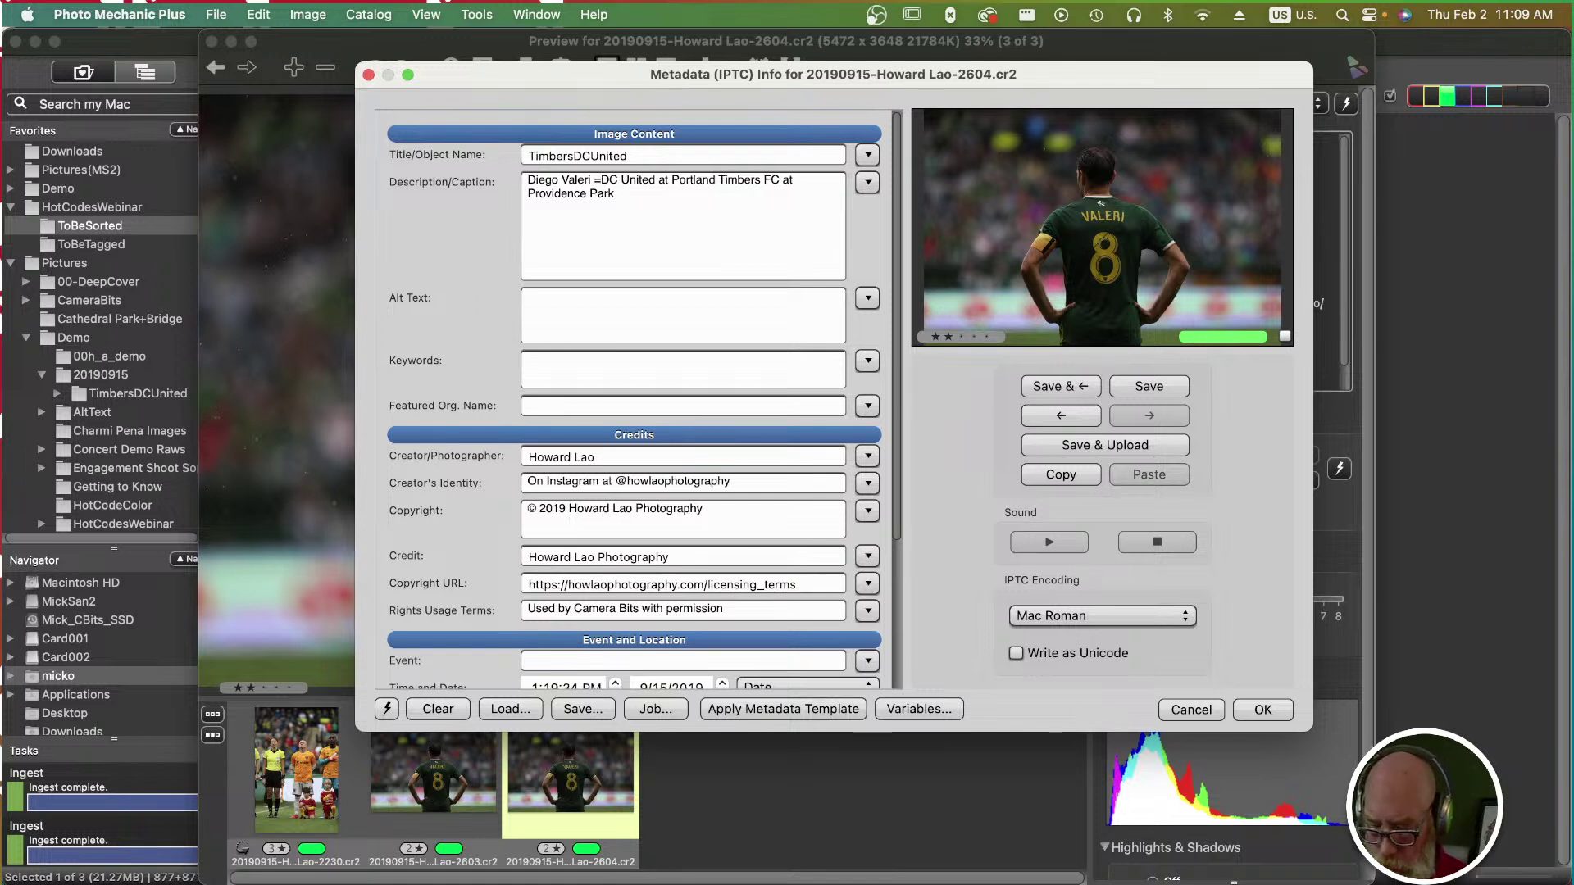
{"action": "type", "text": "pt8"}
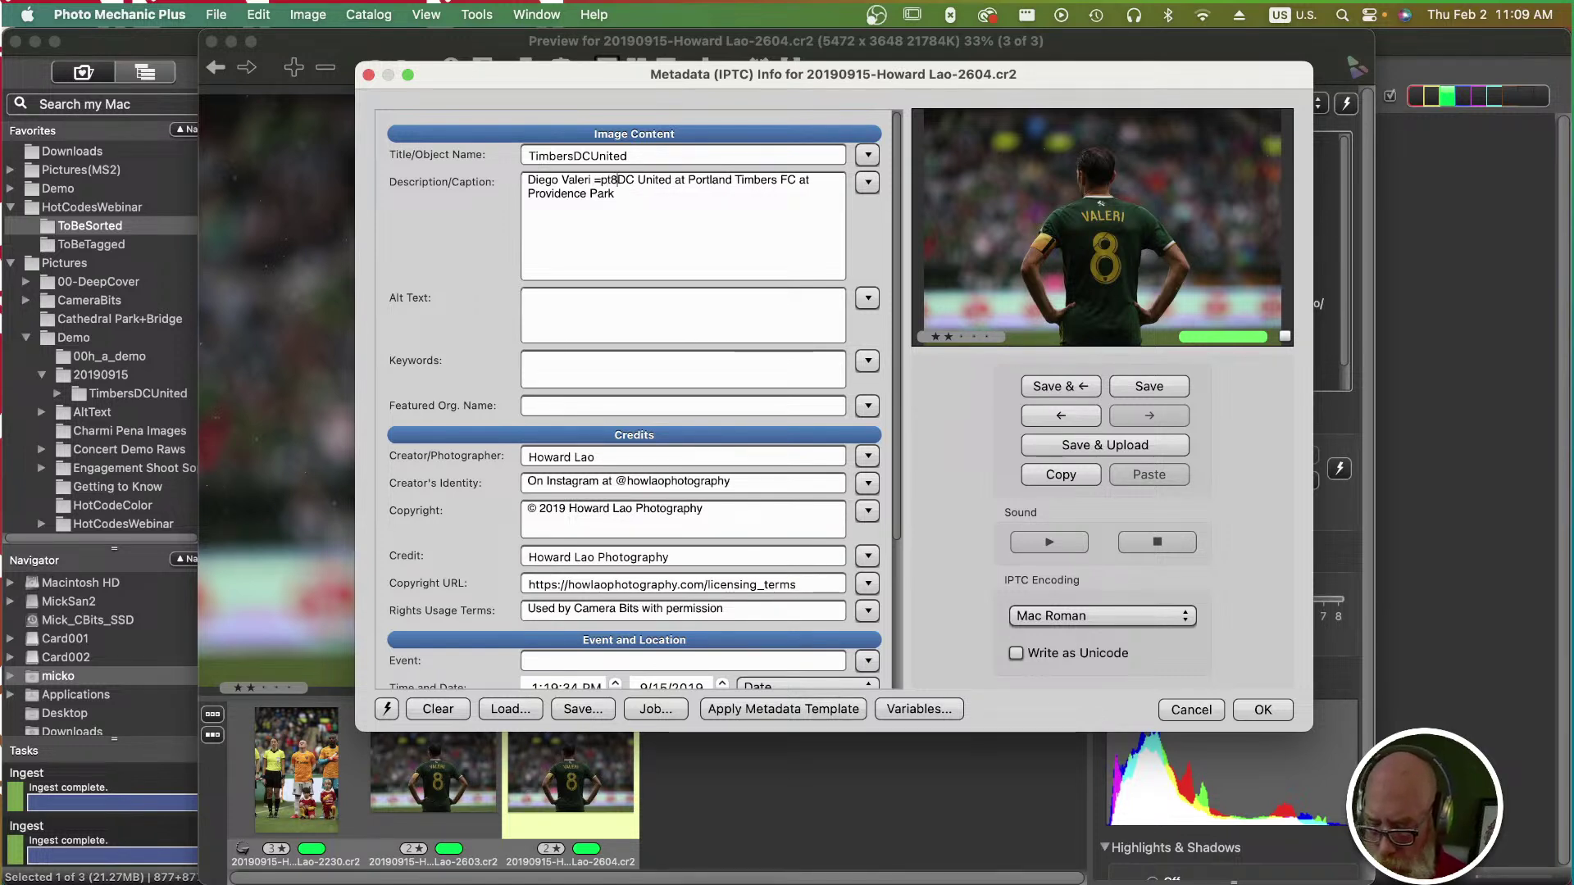
{"action": "type", "text": "#"}
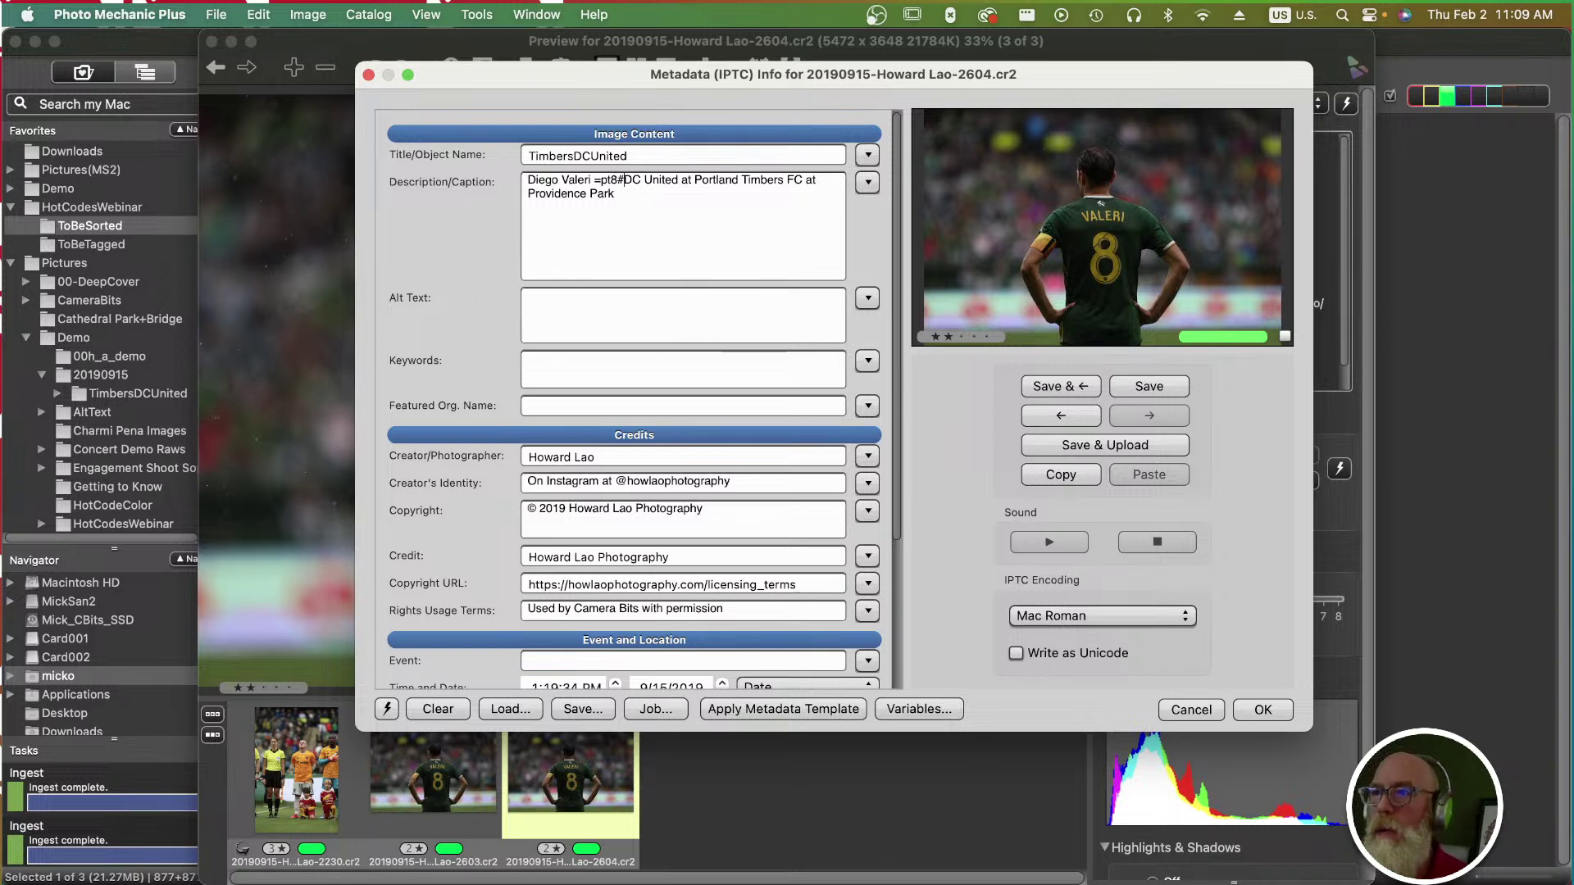
{"action": "type", "text": "3"}
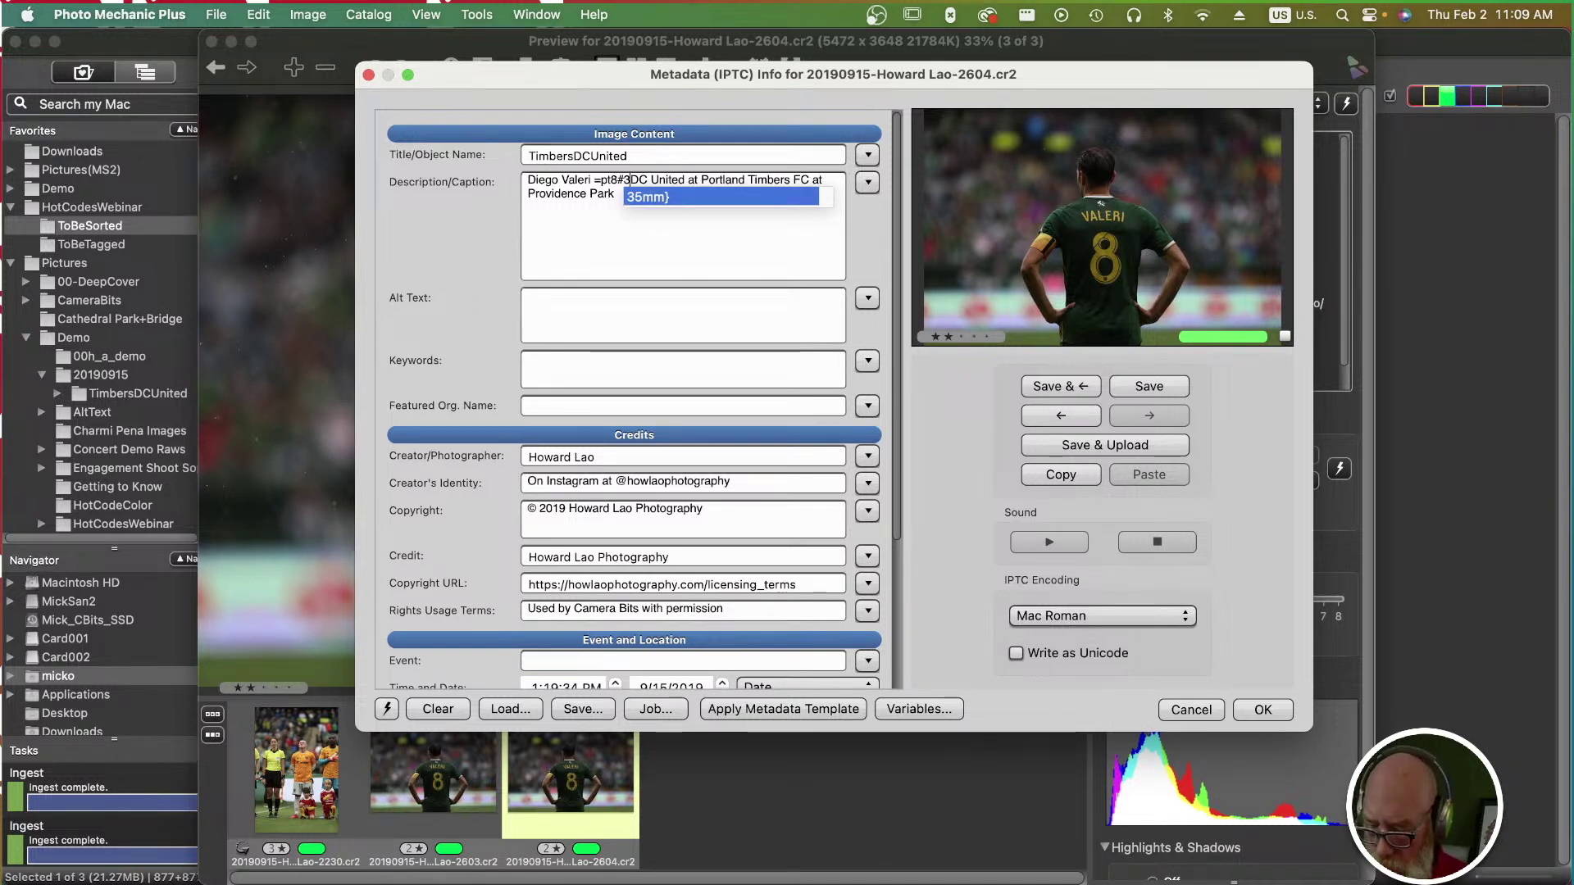
{"action": "type", "text": "="}
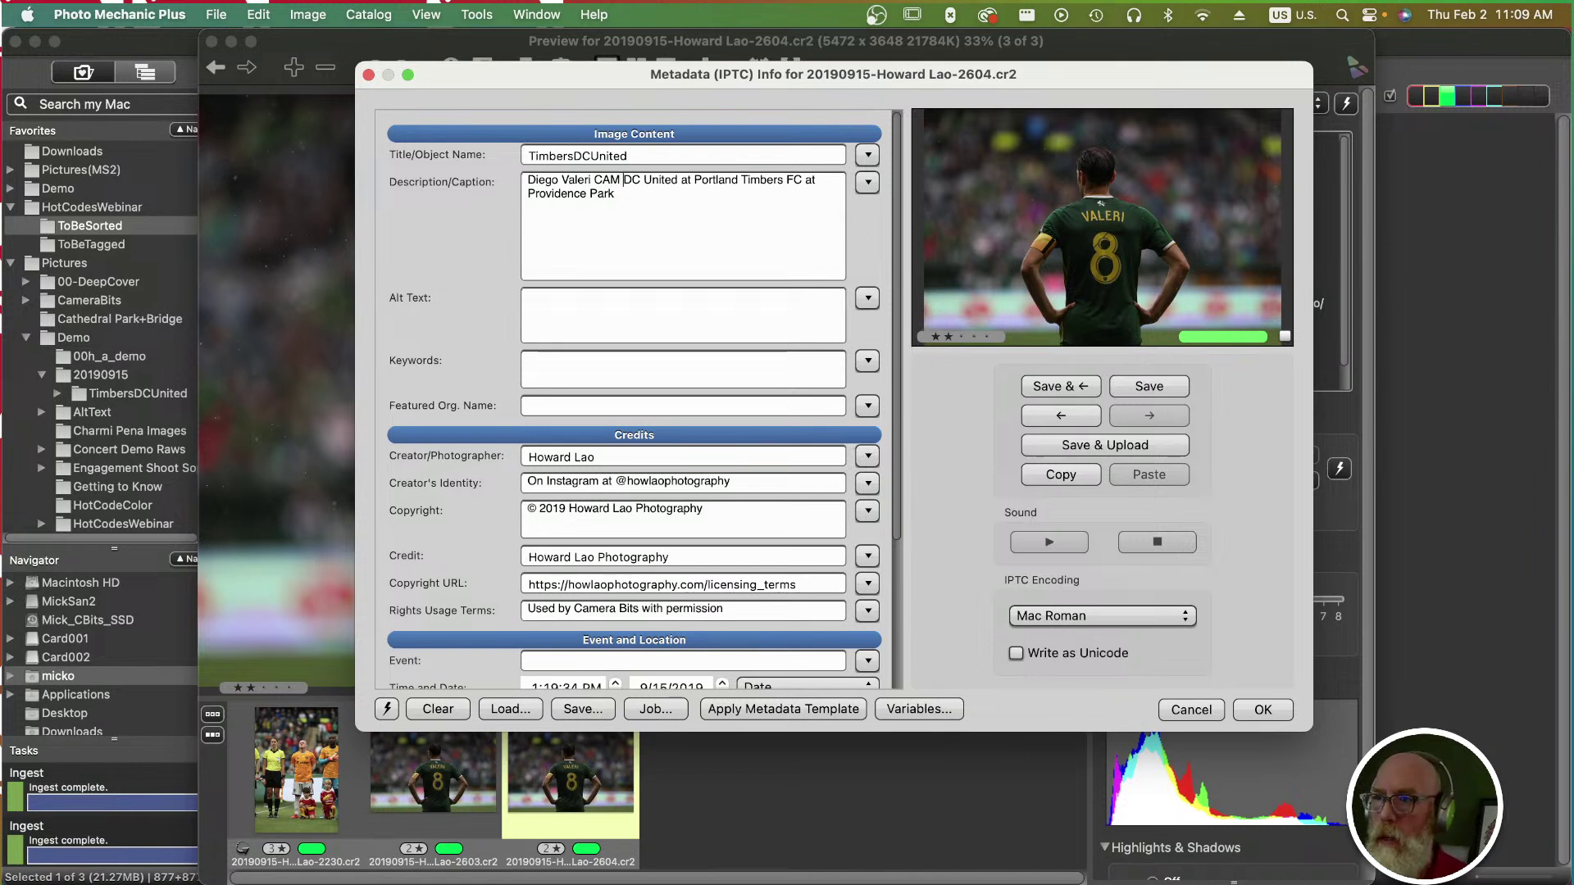
Add the word "during" before "DC United" in the caption and confirm the metadata.
{"action": "type", "text": "durinmg"}
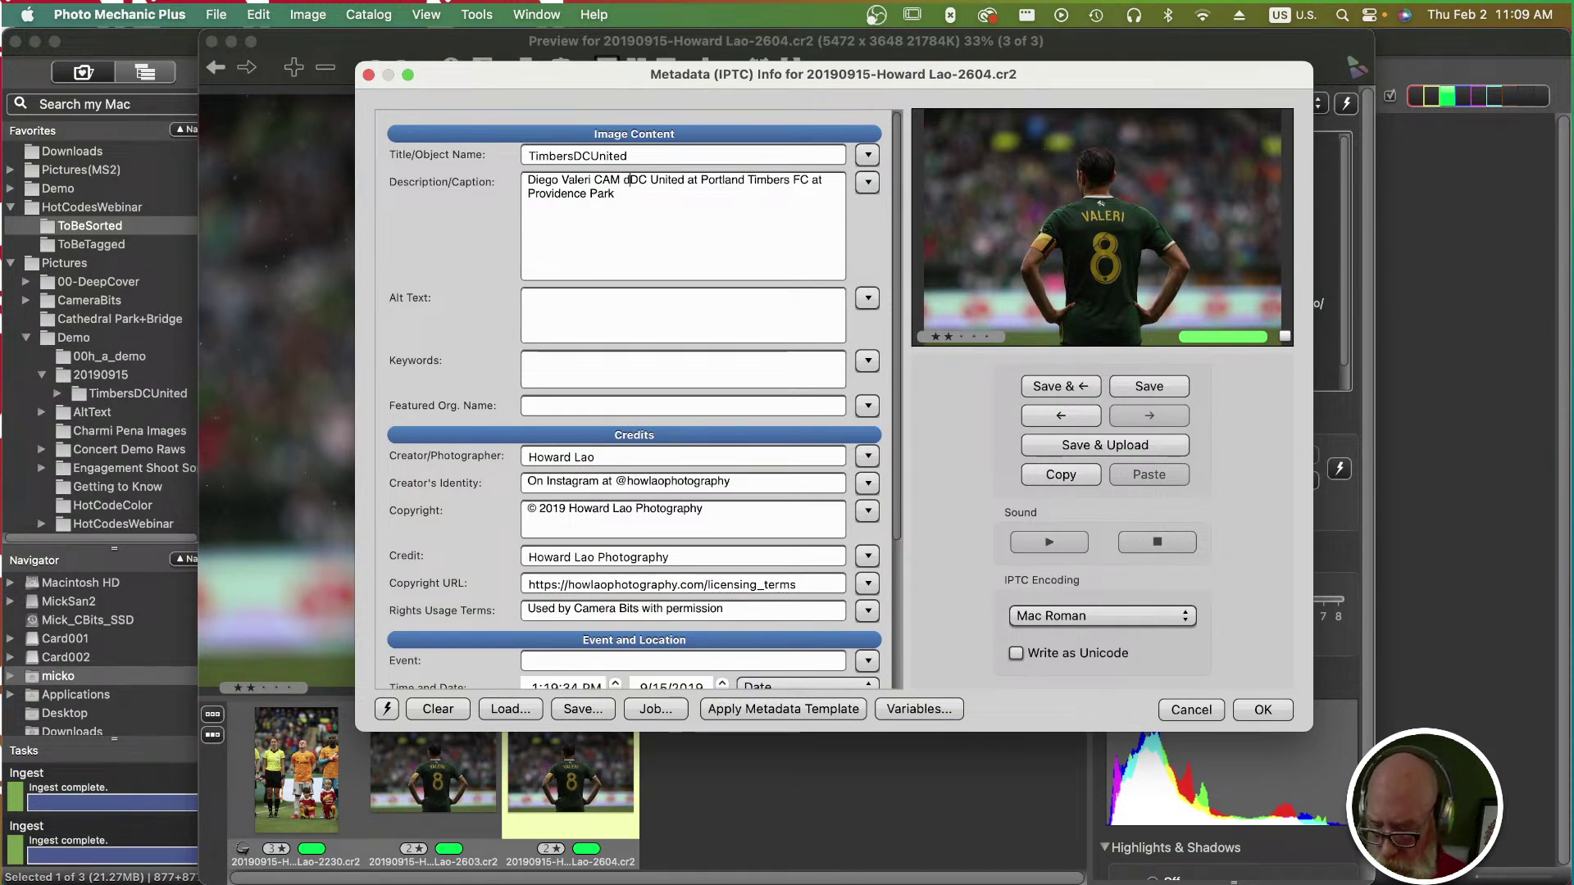
{"action": "key", "text": "BackSpace"}
{"action": "key", "text": "BackSpace"}
{"action": "type", "text": "g"}
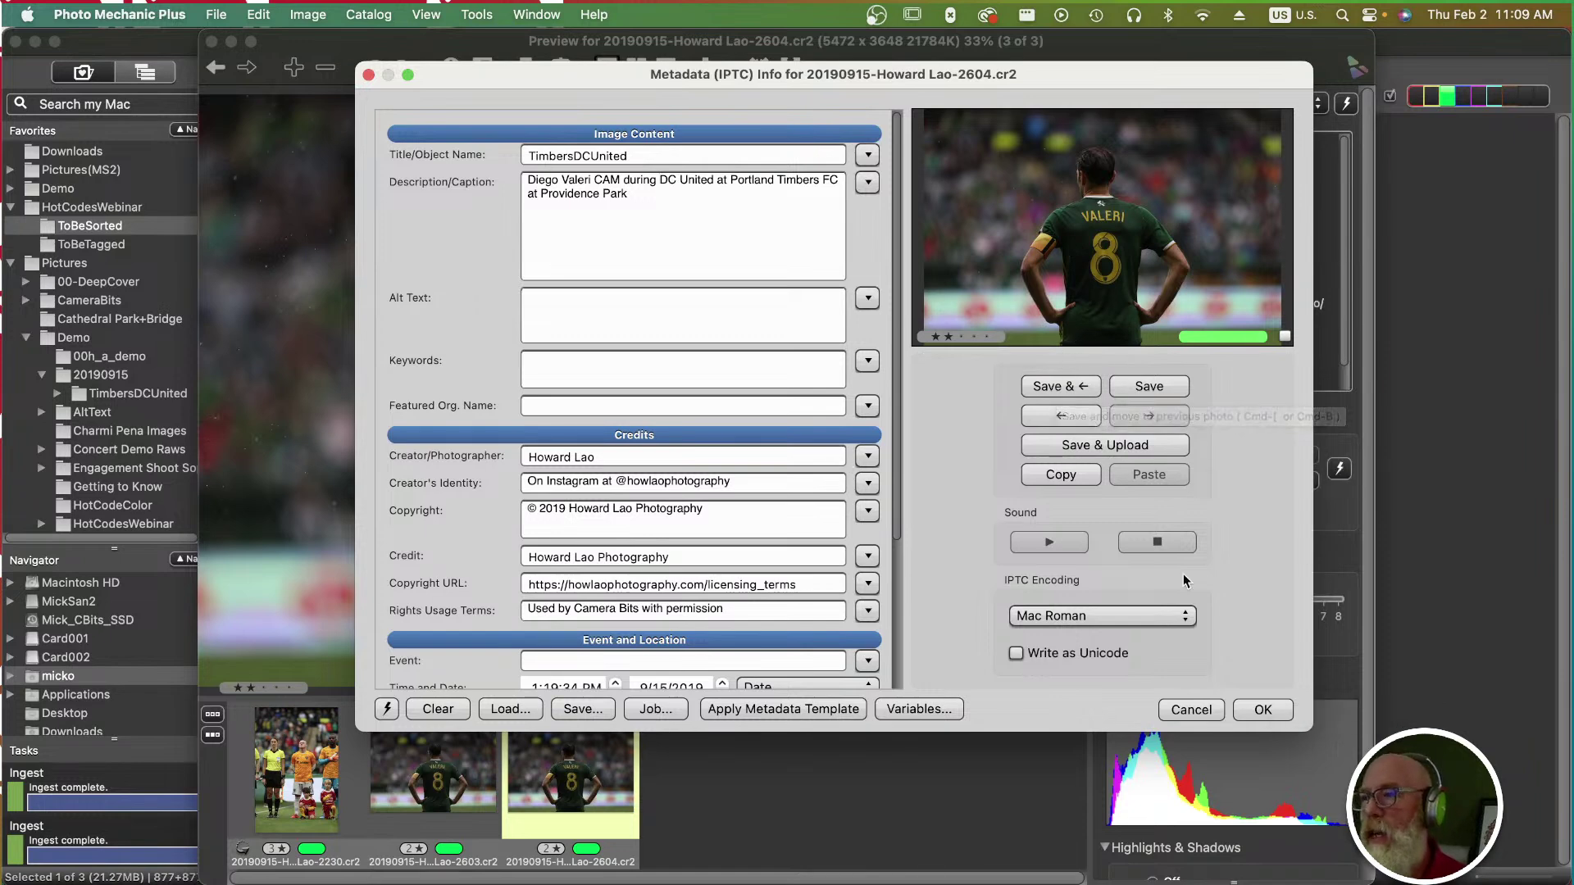
{"action": "left_click", "coordinate": [1236, 717]}
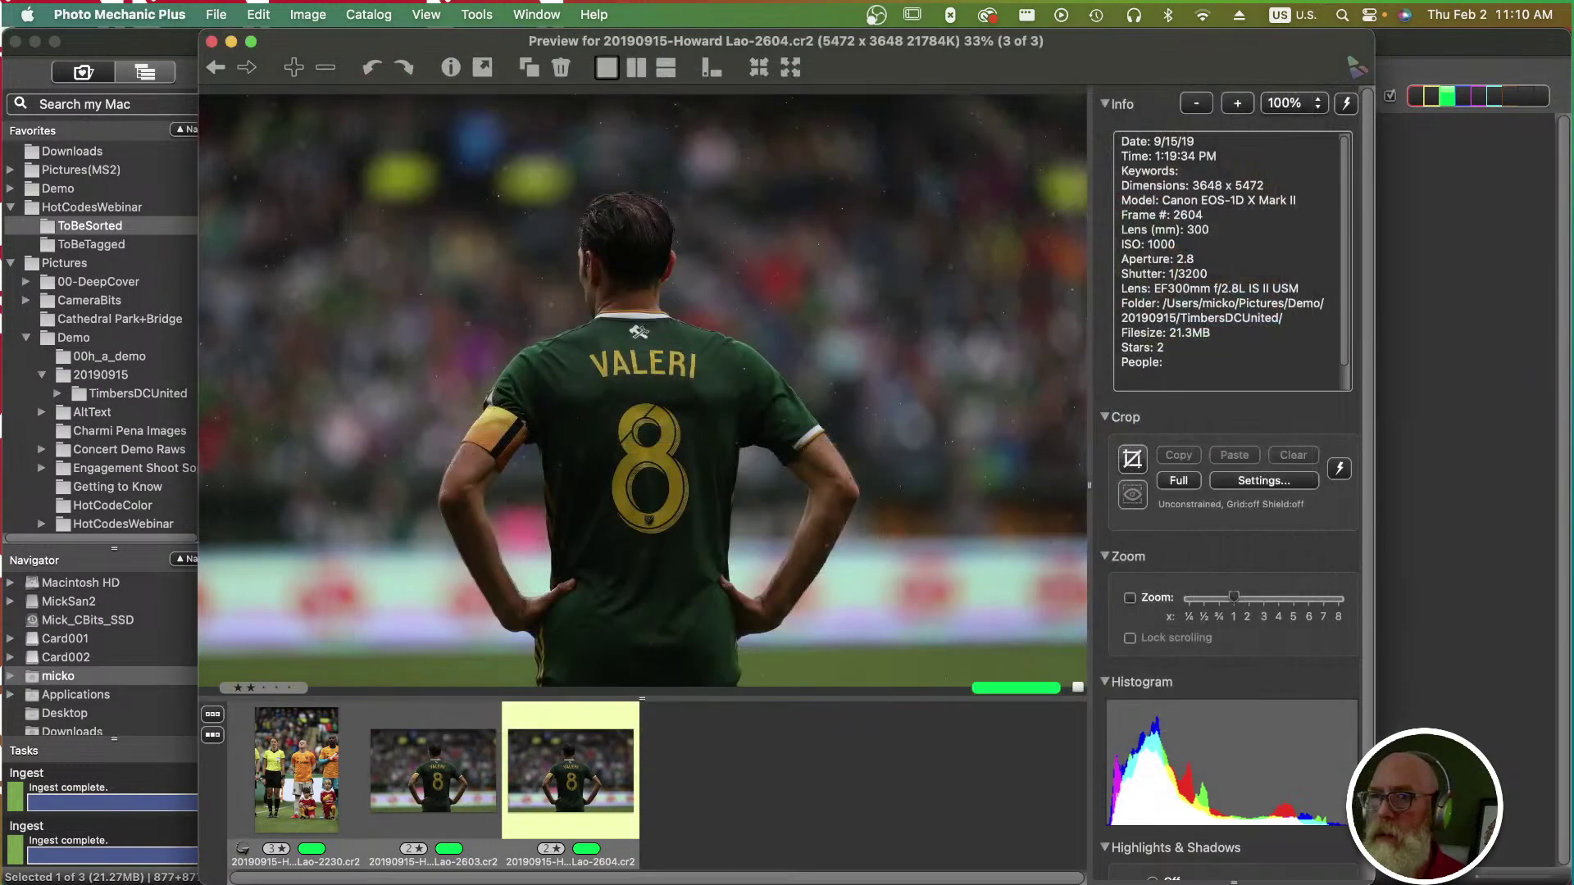
View Photo Mechanic - Hot Codes Webinar Notes.pdf from the Downloads folder in Finder, close it and return to the photo contact sheet.
{"action": "key", "text": "super+Tab"}
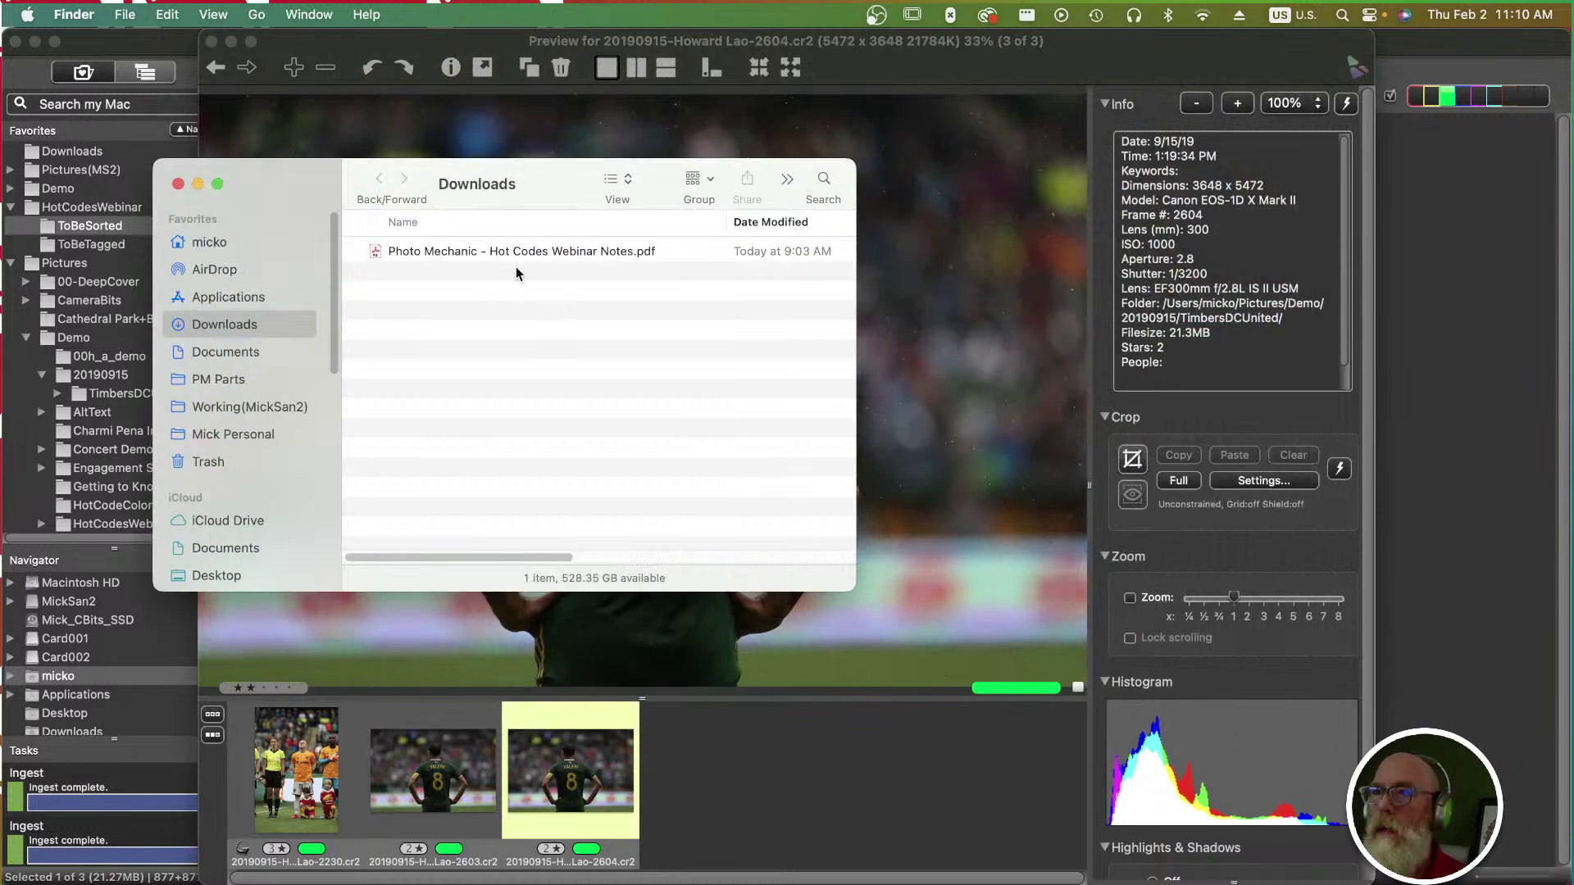
{"action": "left_click", "coordinate": [478, 251]}
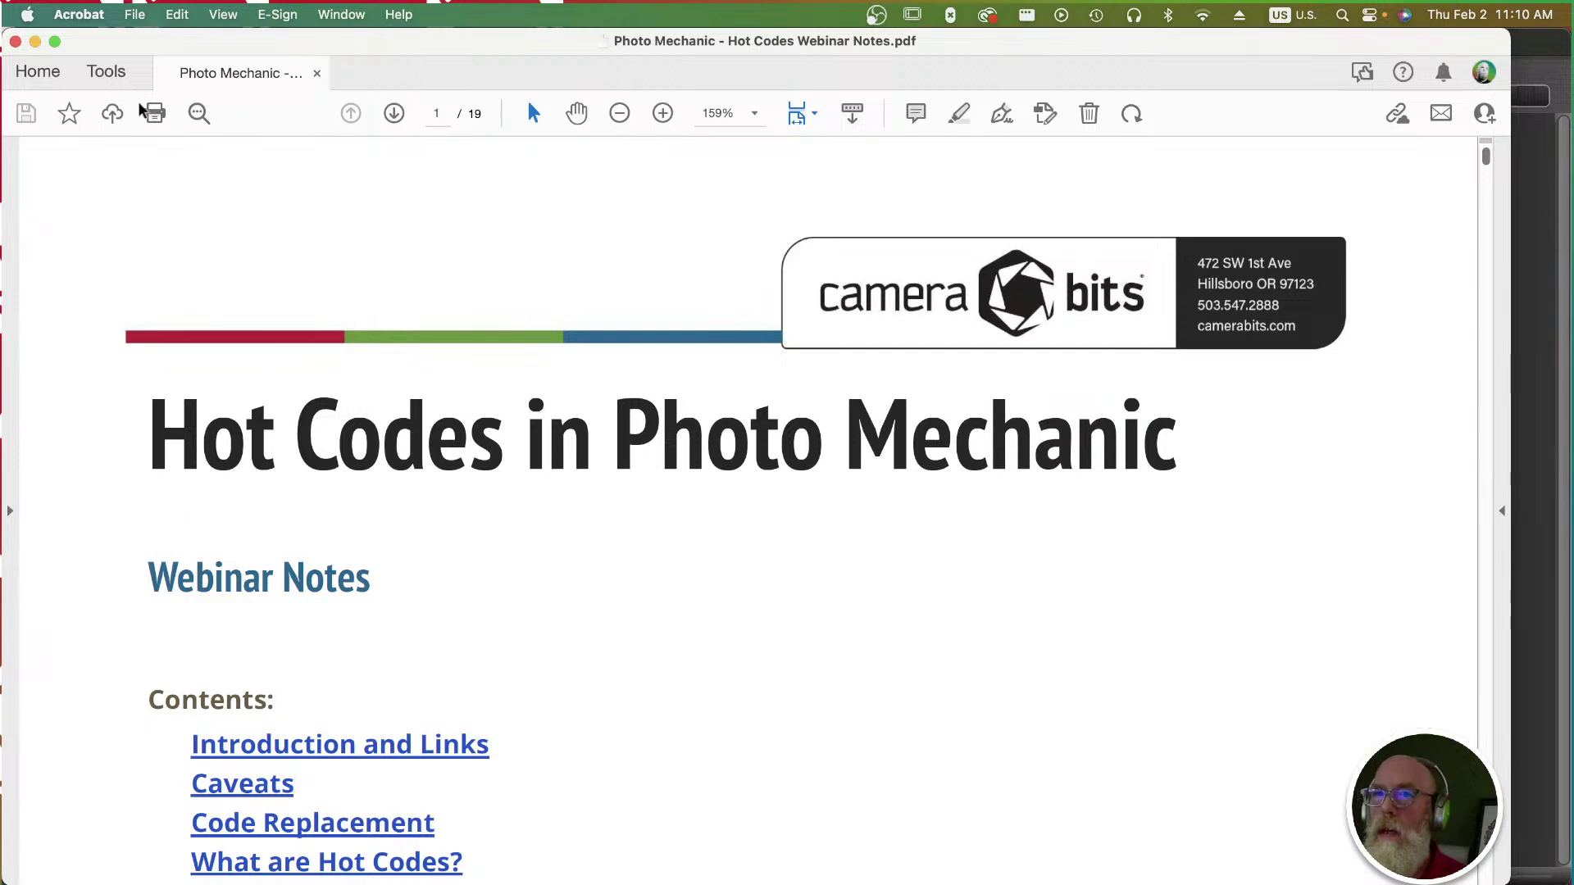
{"action": "key", "text": "super+w"}
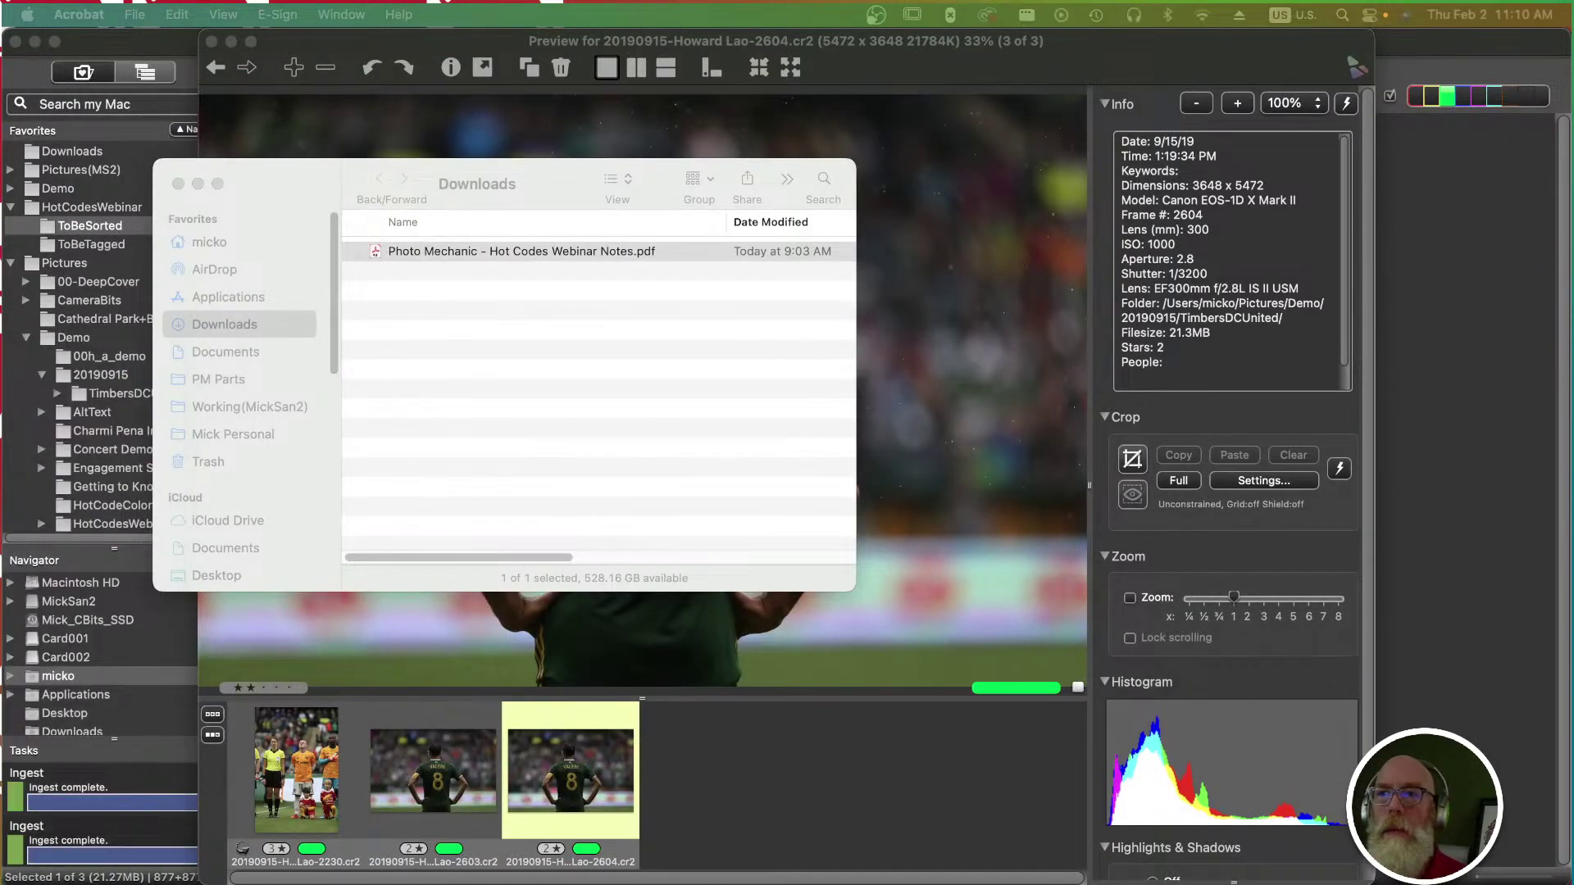
{"action": "left_click", "coordinate": [367, 133]}
{"action": "key", "text": "Escape"}
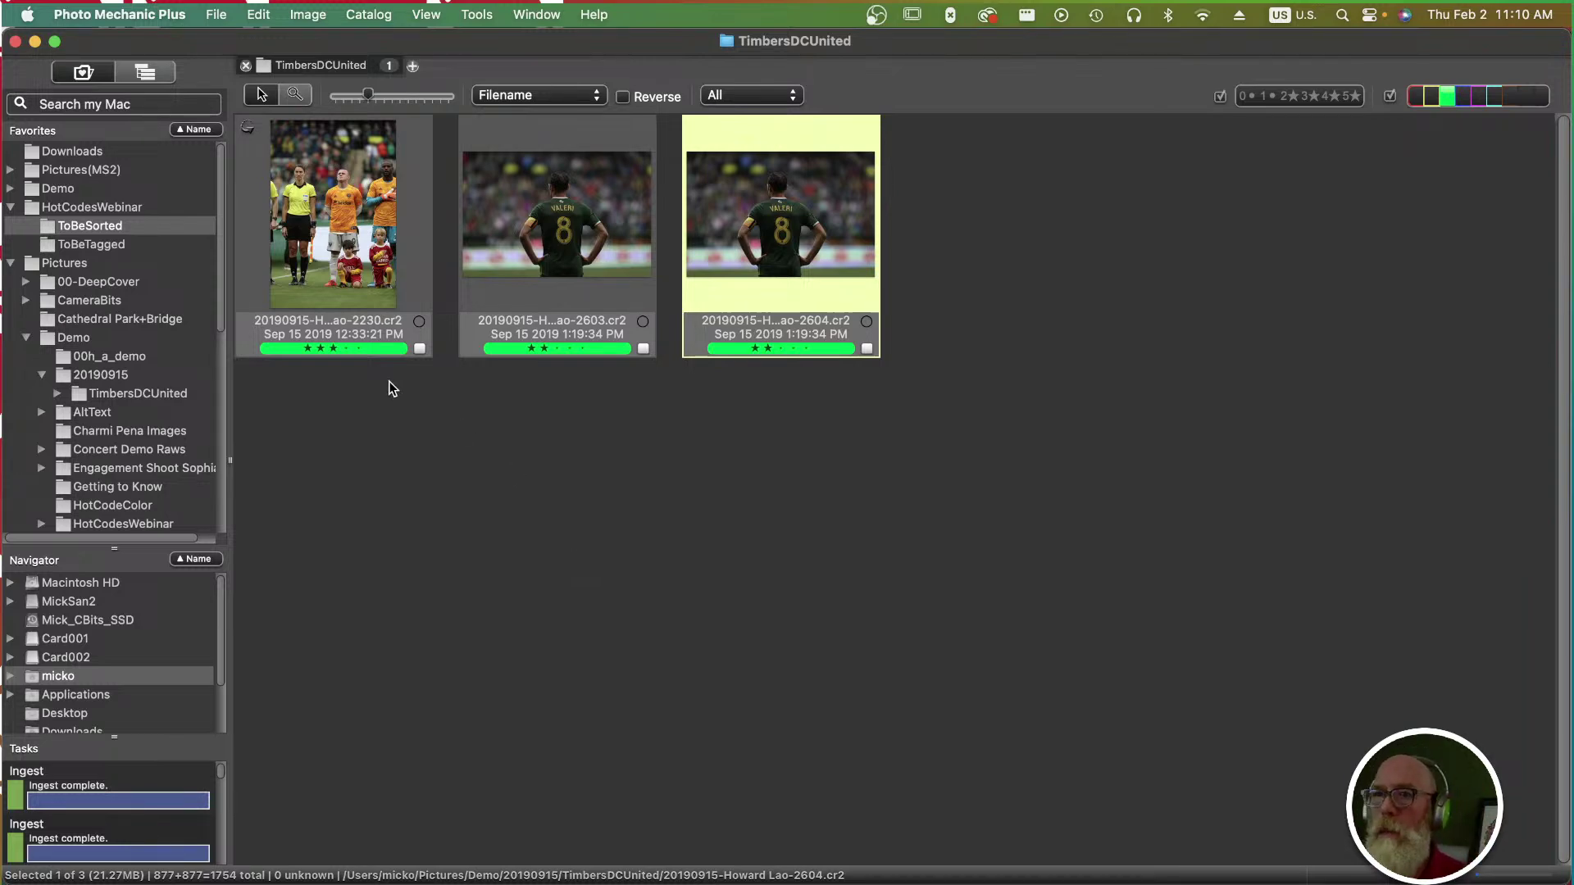
Switch to Chrome and show the Photo Mechanic Hot Codes Public Template spreadsheet.
{"action": "key", "text": "super+Tab"}
{"action": "key", "text": "super+Tab"}
{"action": "key", "text": "super+Tab"}
{"action": "key", "text": "super+Tab"}
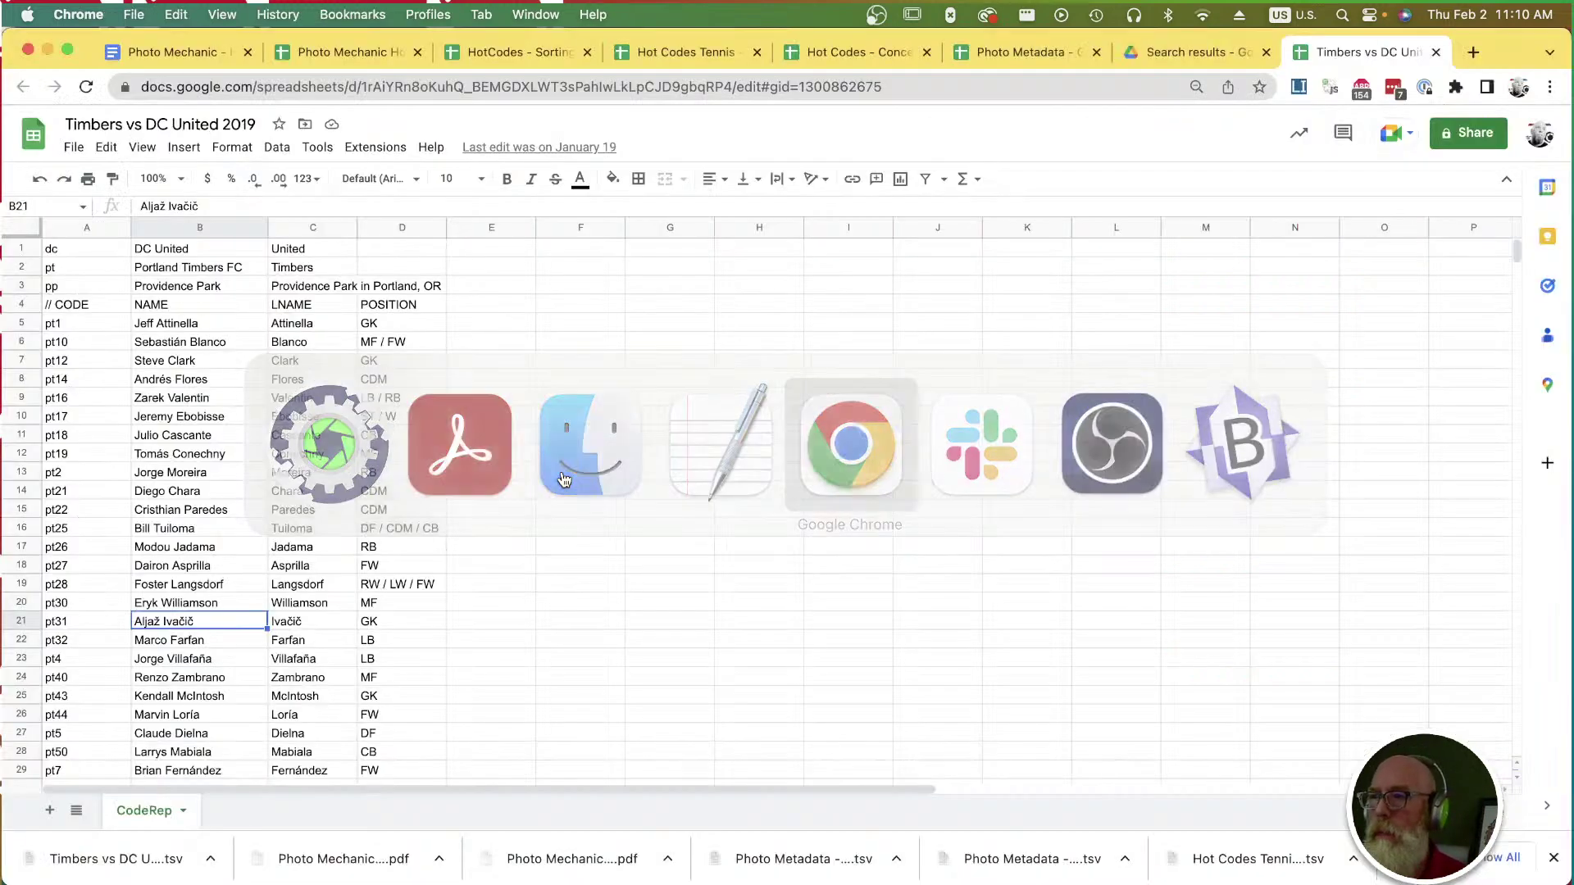
{"action": "left_click", "coordinate": [333, 51]}
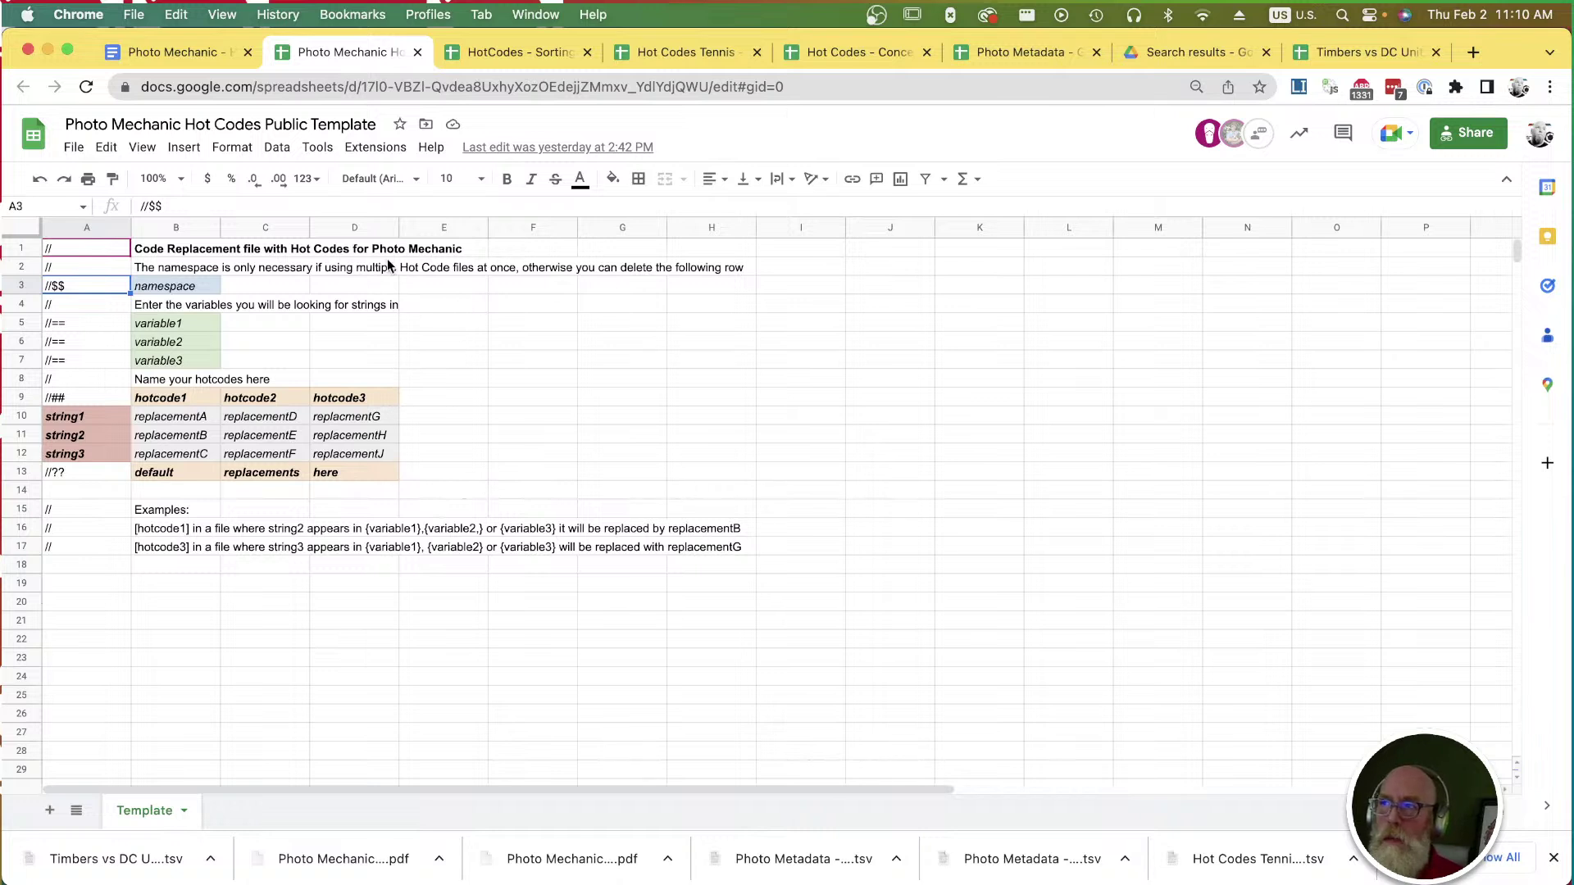
Examine the template's //## hot code row, the hotcode1 cell and the //$$ namespace row.
{"action": "scroll", "coordinate": [701, 529], "scroll_direction": "down", "scroll_amount": 1}
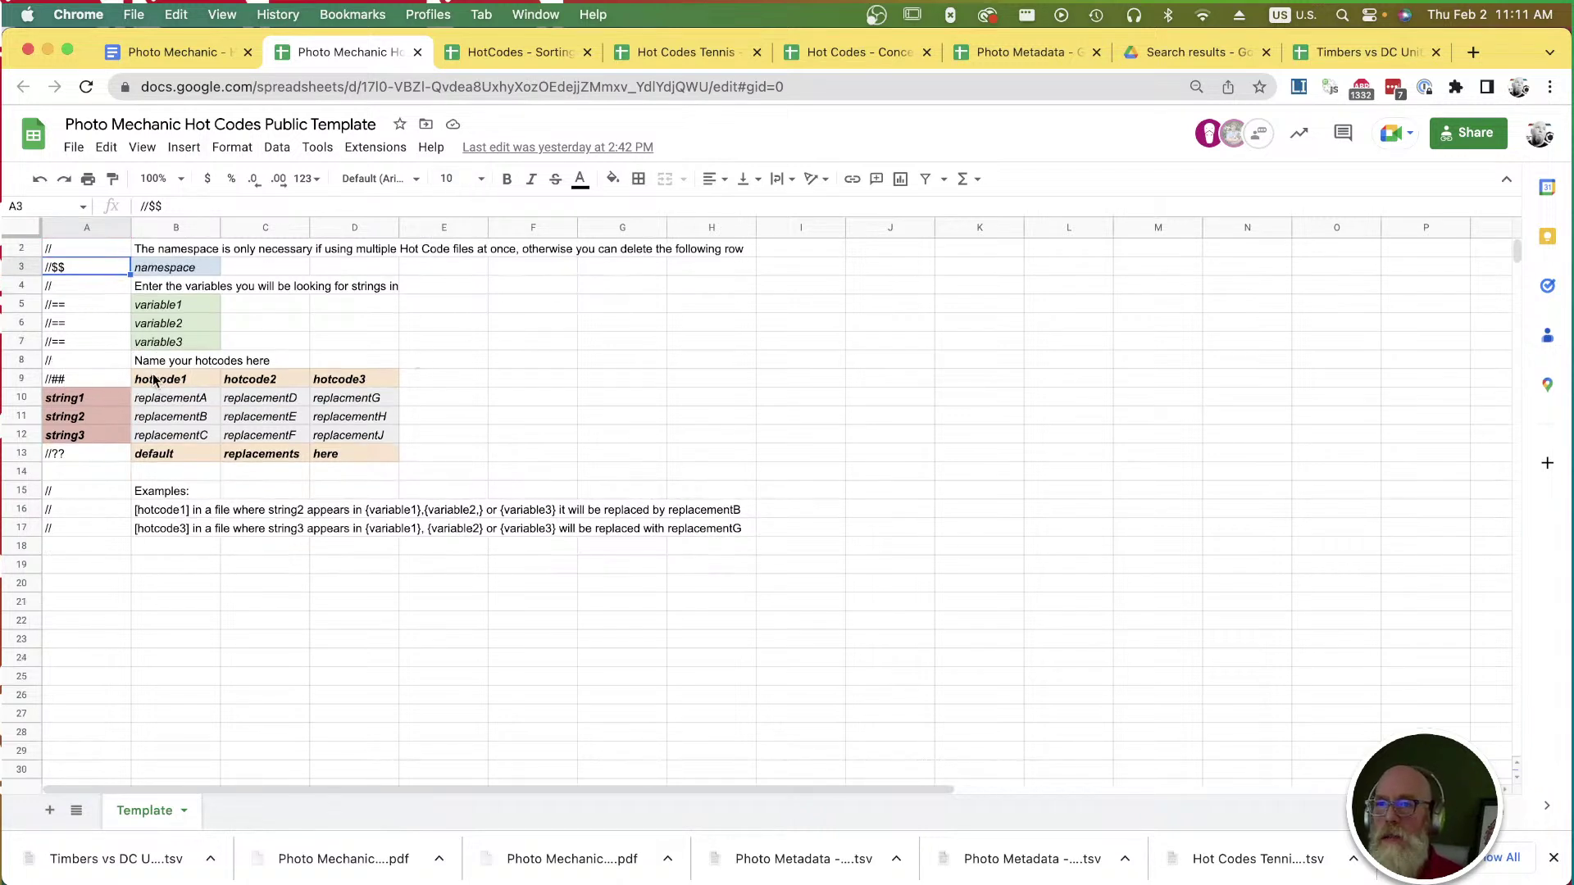
{"action": "left_click", "coordinate": [112, 381]}
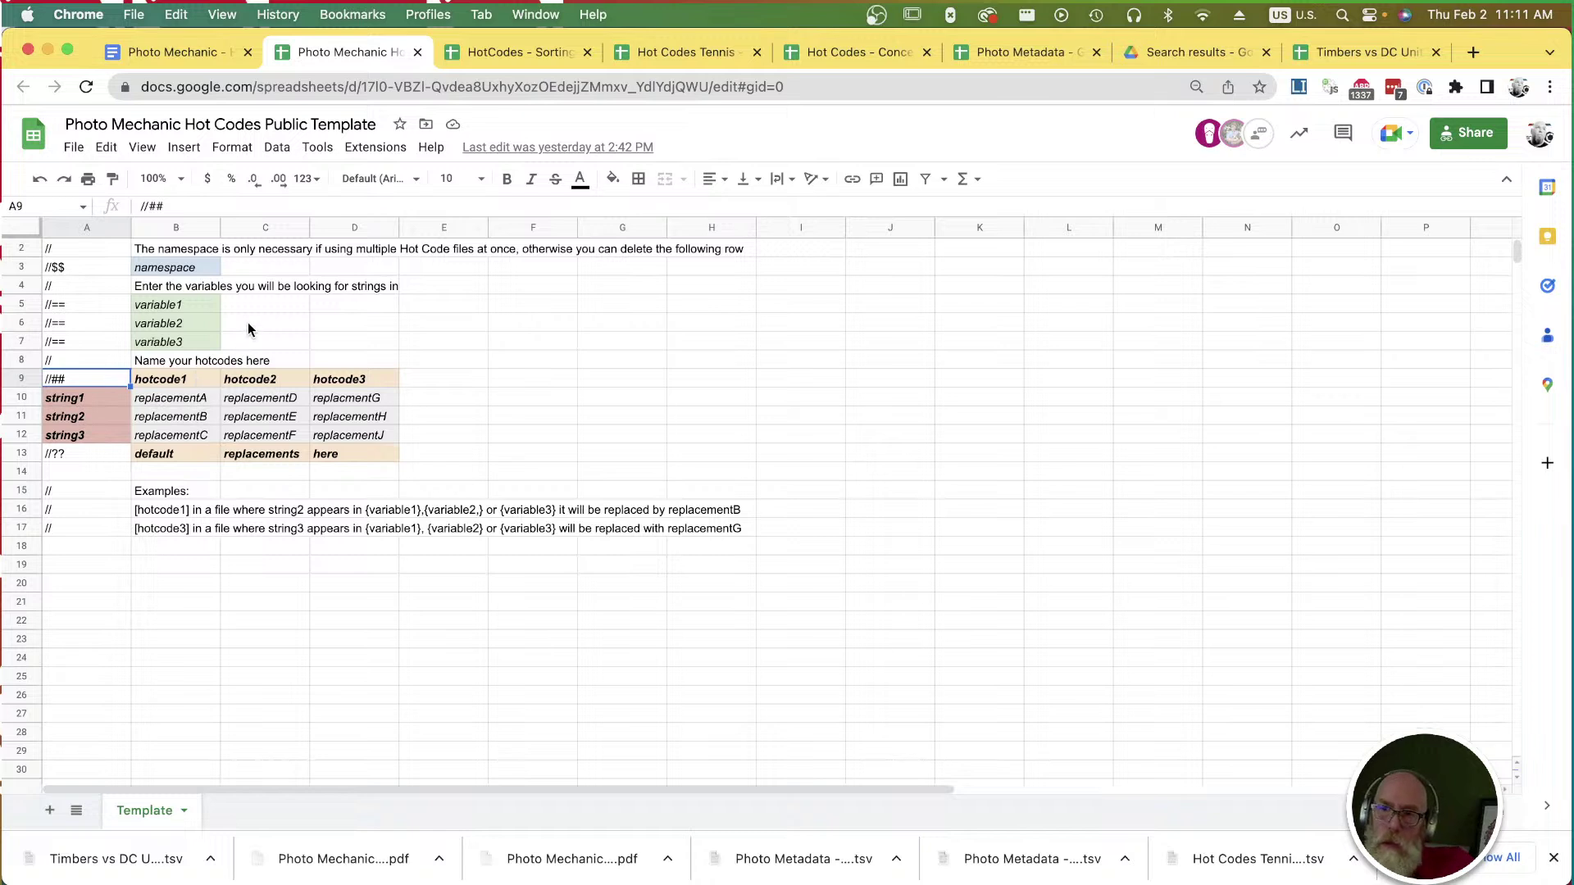
{"action": "left_click", "coordinate": [164, 386]}
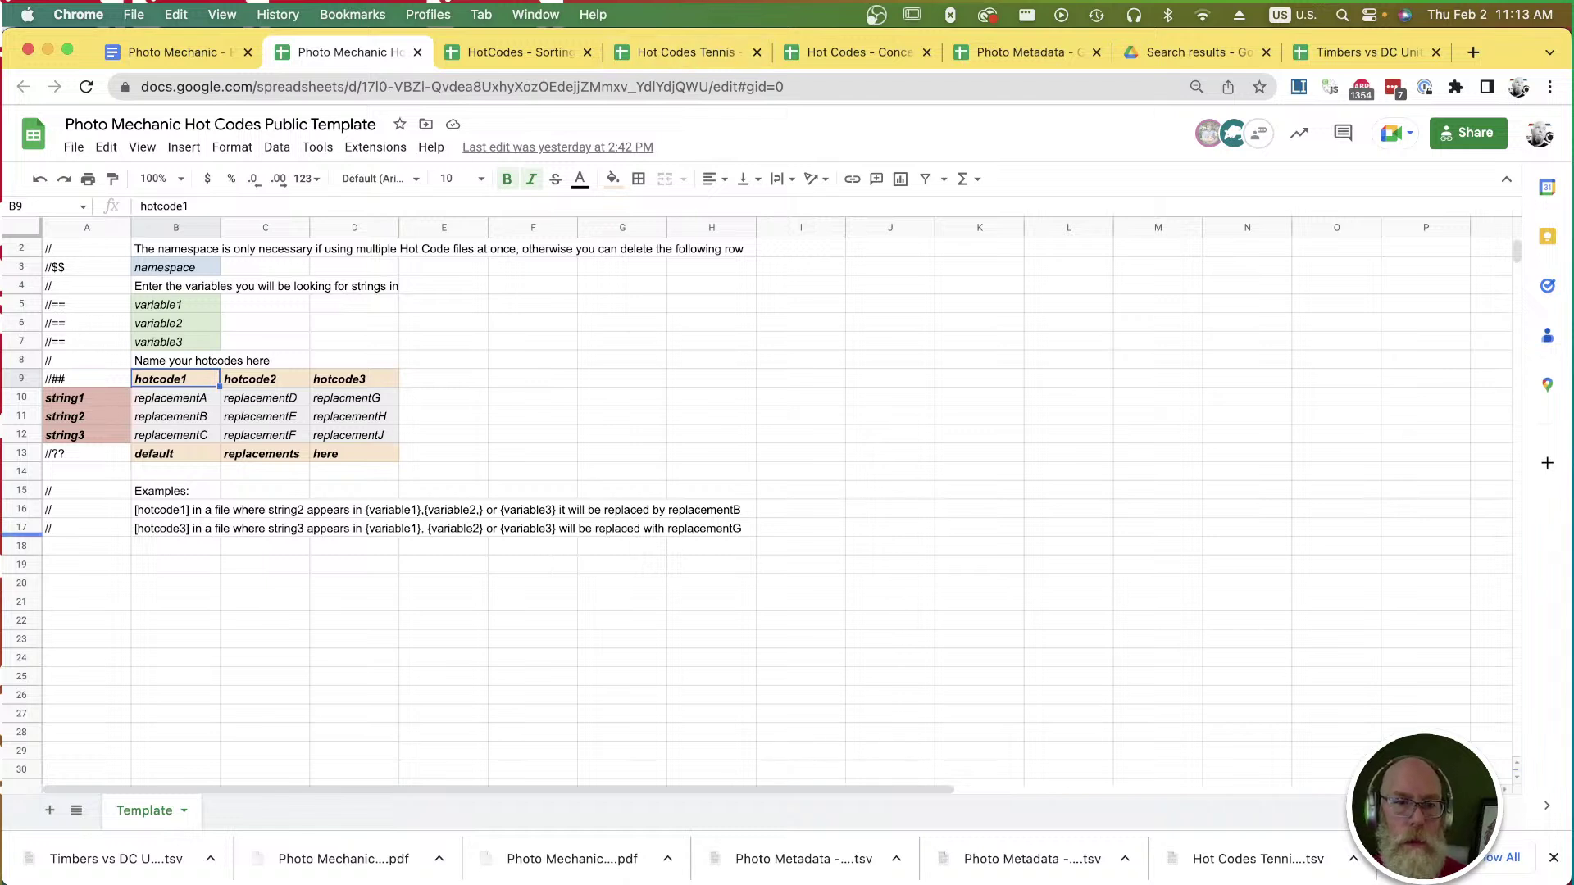
{"action": "left_click", "coordinate": [287, 715]}
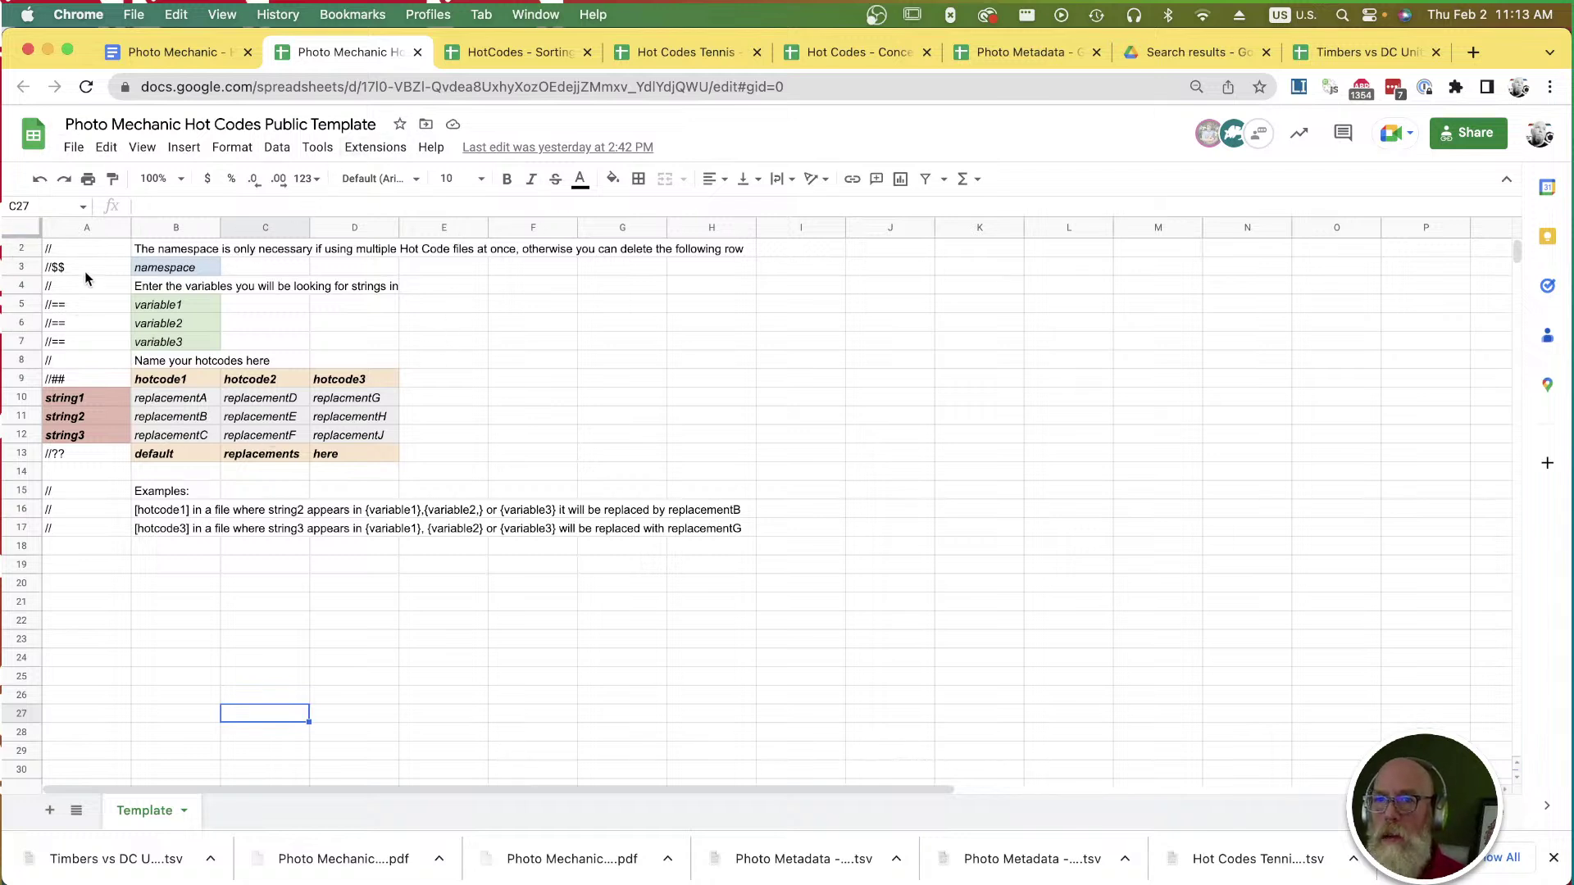
{"action": "left_click", "coordinate": [71, 253]}
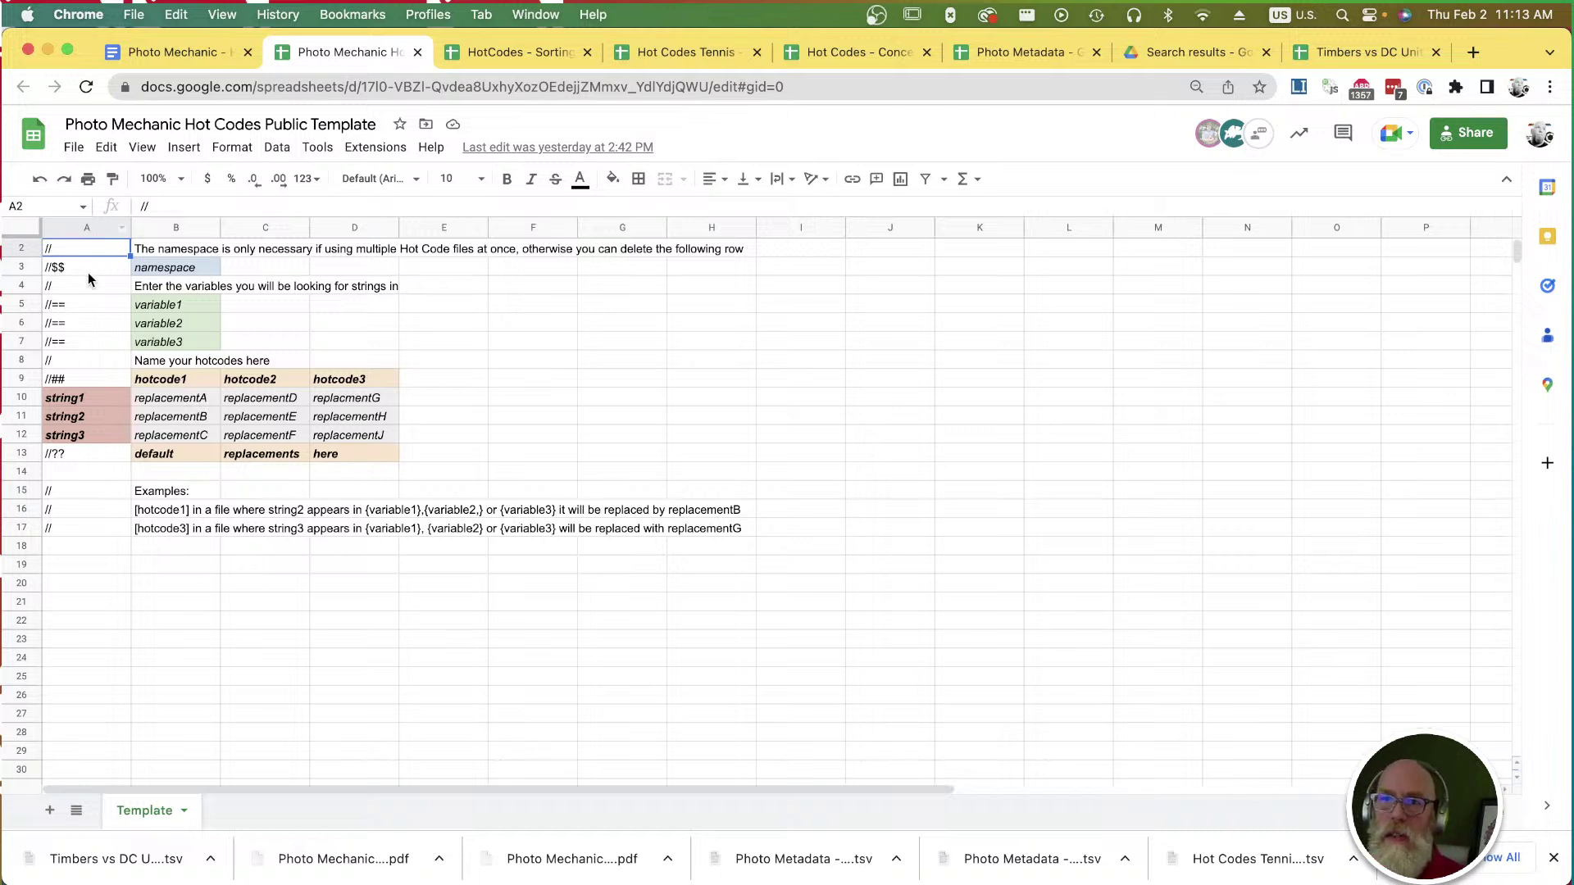
{"action": "left_click", "coordinate": [174, 274]}
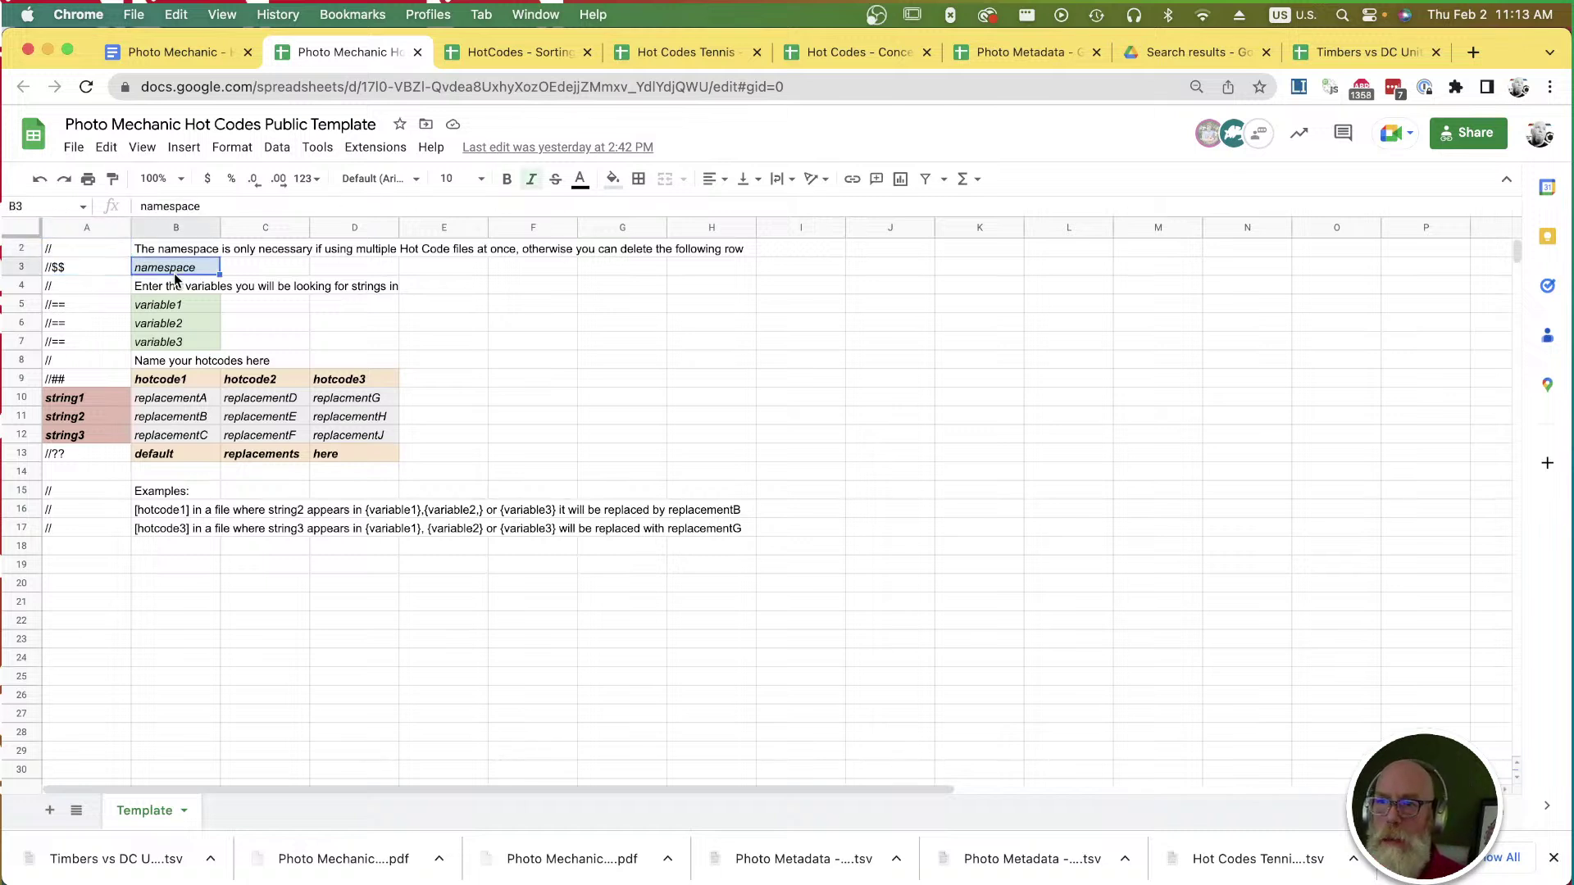
{"action": "scroll", "coordinate": [175, 279], "scroll_direction": "up", "scroll_amount": 1}
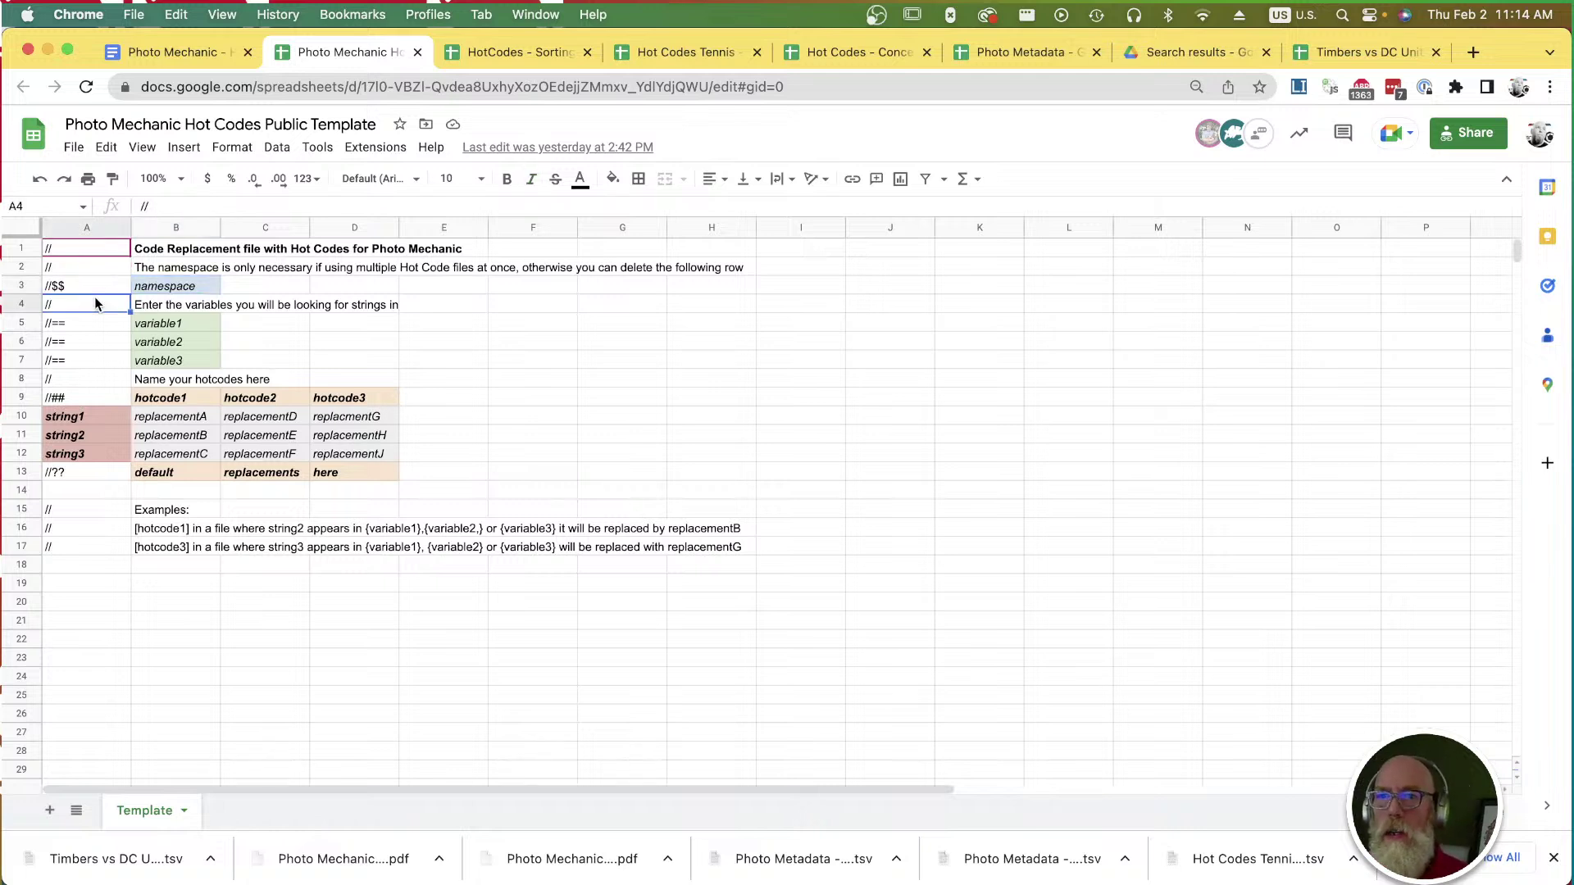
Review the template's //== variable rows, the //## row with the hot code names, and the //?? default replacements row.
{"action": "left_click", "coordinate": [94, 323]}
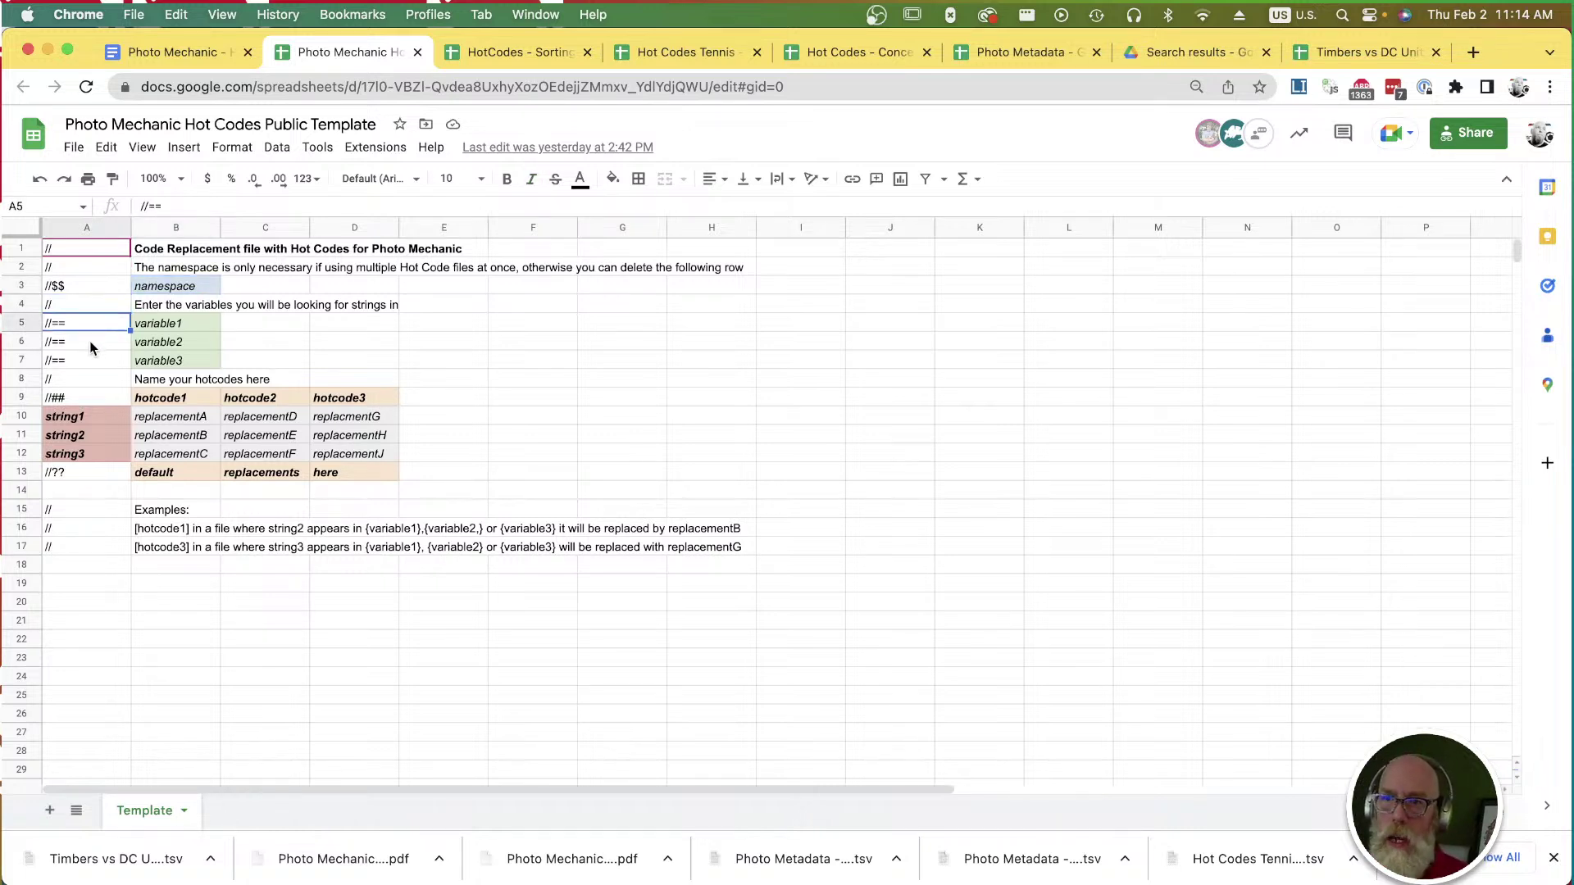
{"action": "left_click", "coordinate": [121, 378]}
{"action": "left_click", "coordinate": [73, 397]}
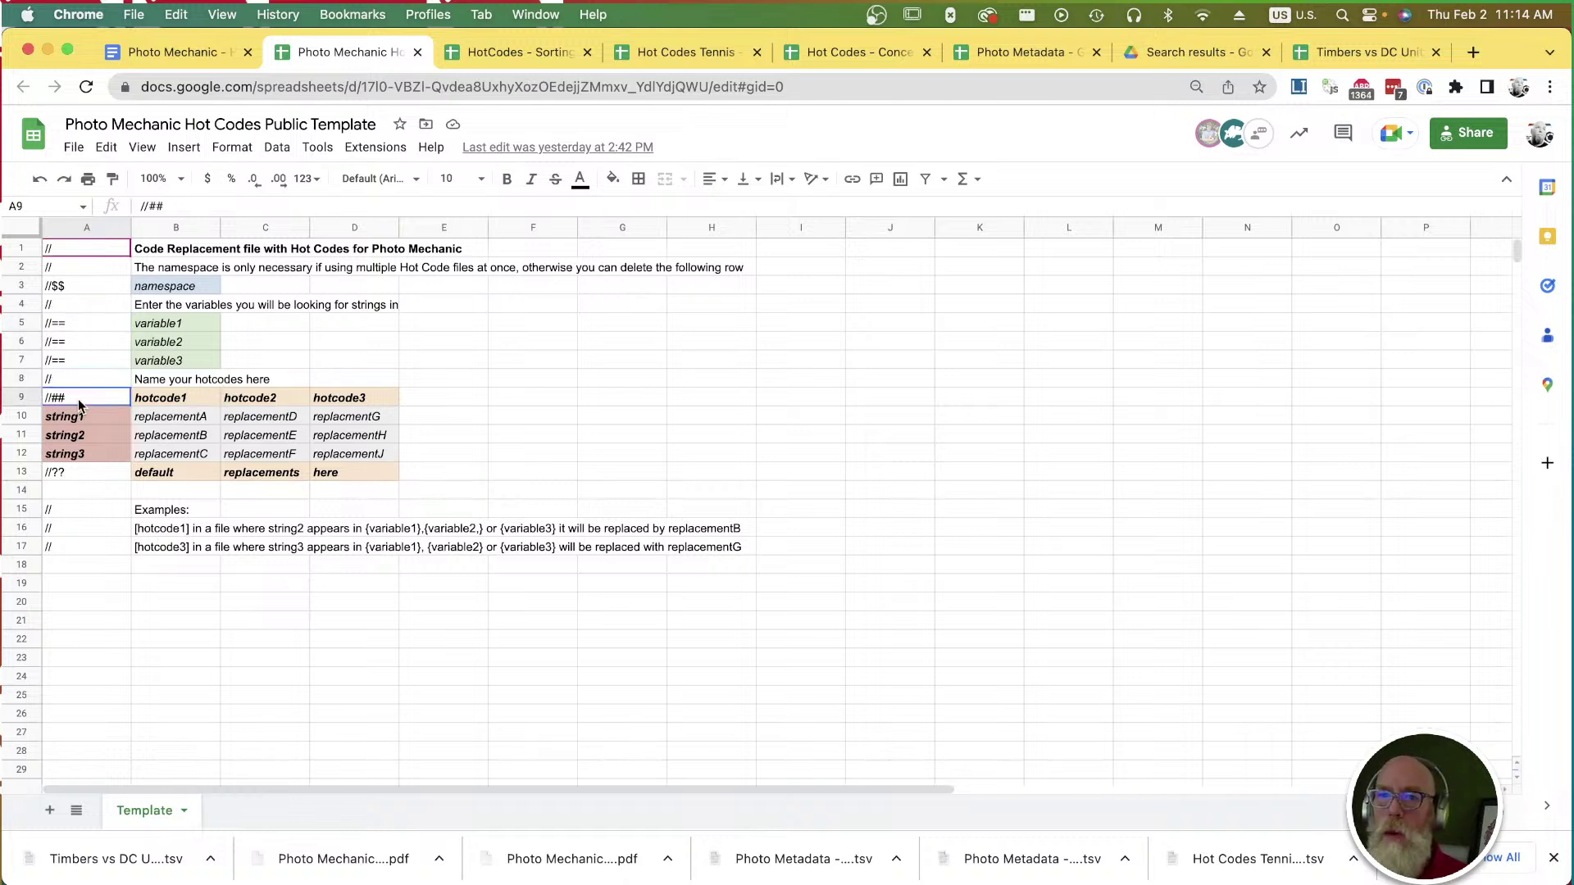
{"action": "left_click", "coordinate": [152, 400]}
{"action": "left_click_drag", "start_coordinate": [152, 400], "coordinate": [354, 379]}
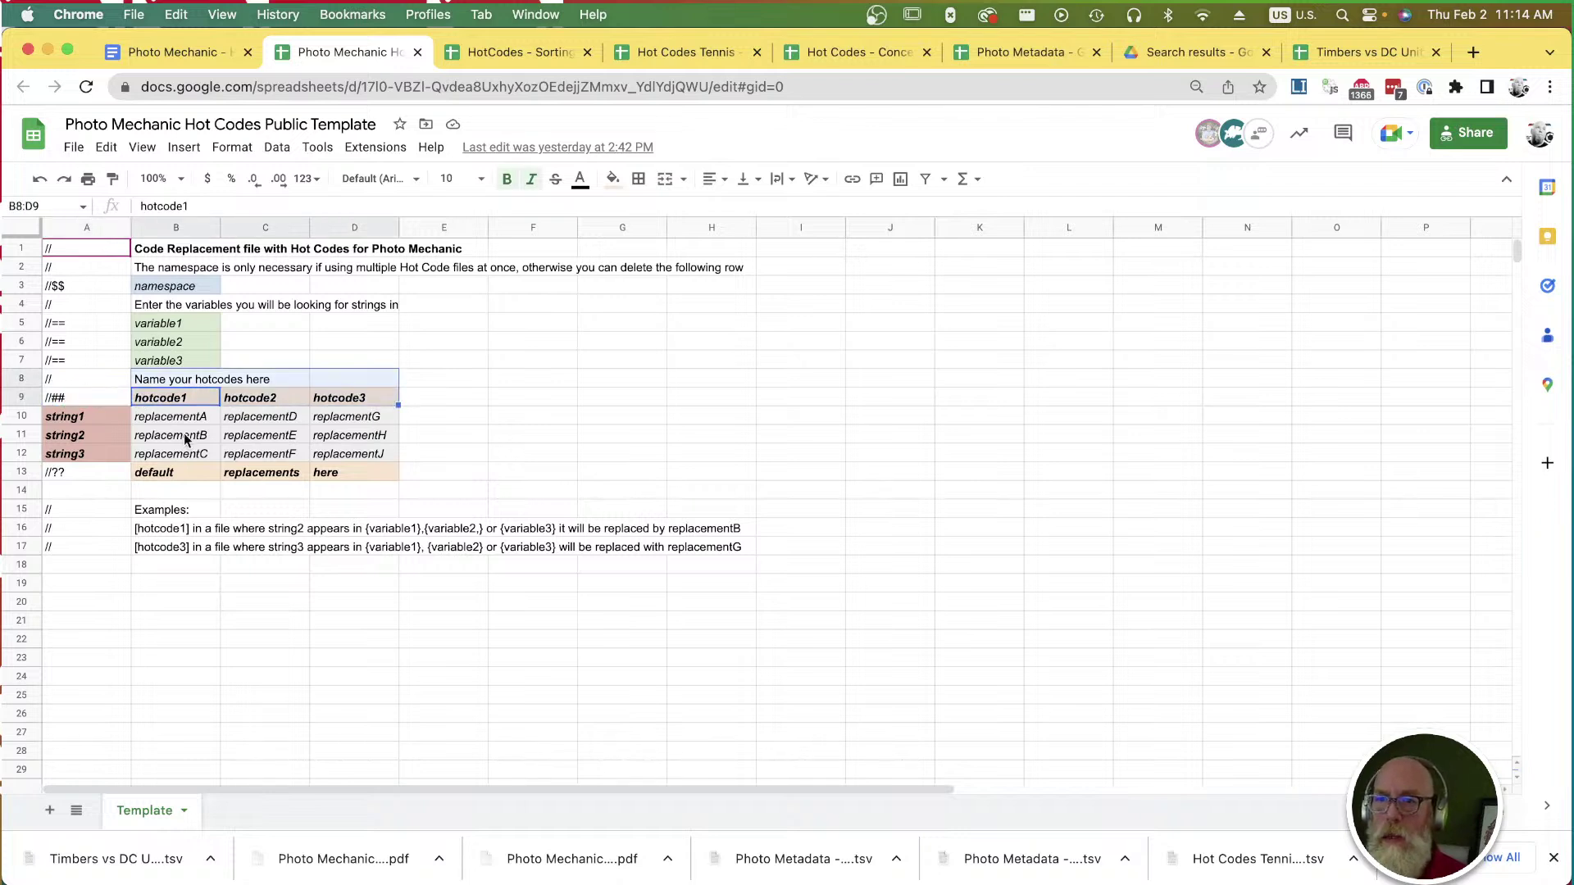
{"action": "left_click_drag", "start_coordinate": [82, 401], "coordinate": [354, 402]}
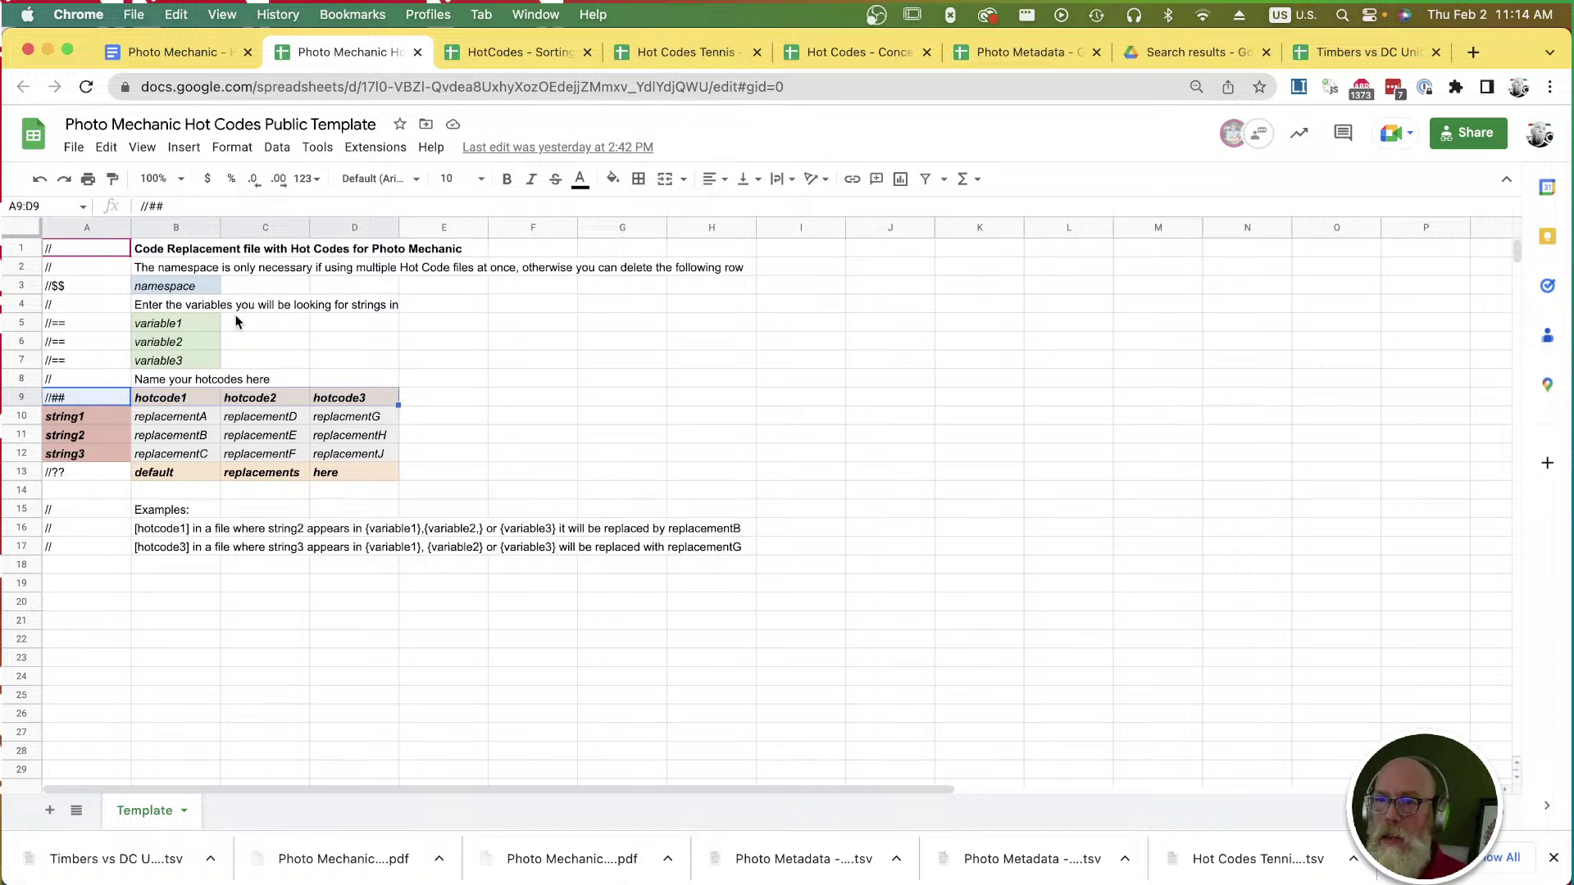
{"action": "left_click", "coordinate": [189, 396]}
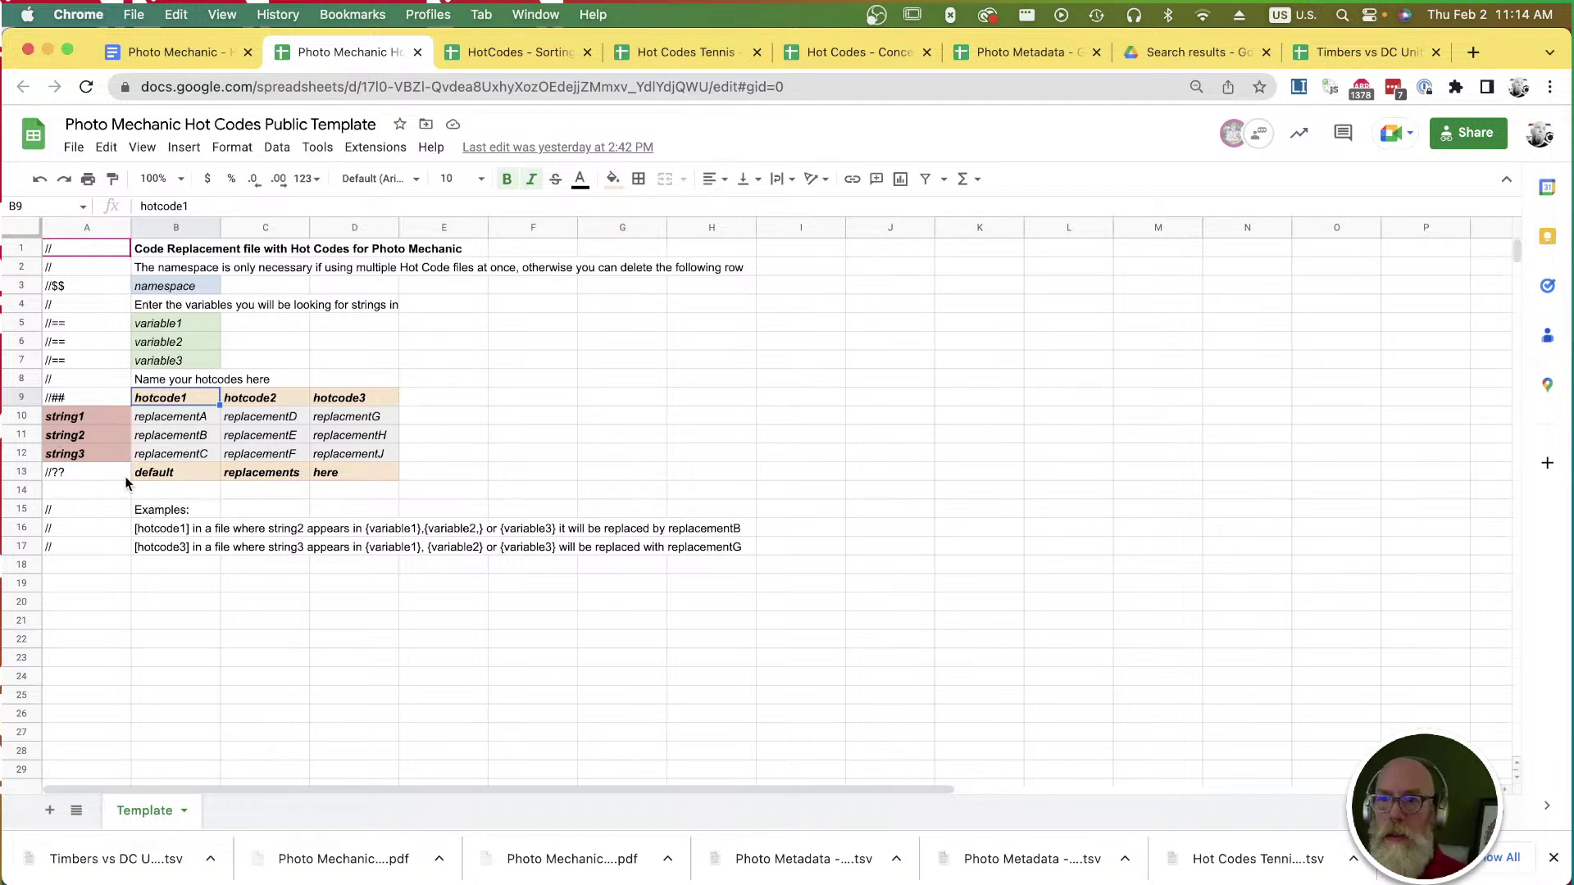
{"action": "left_click", "coordinate": [86, 474]}
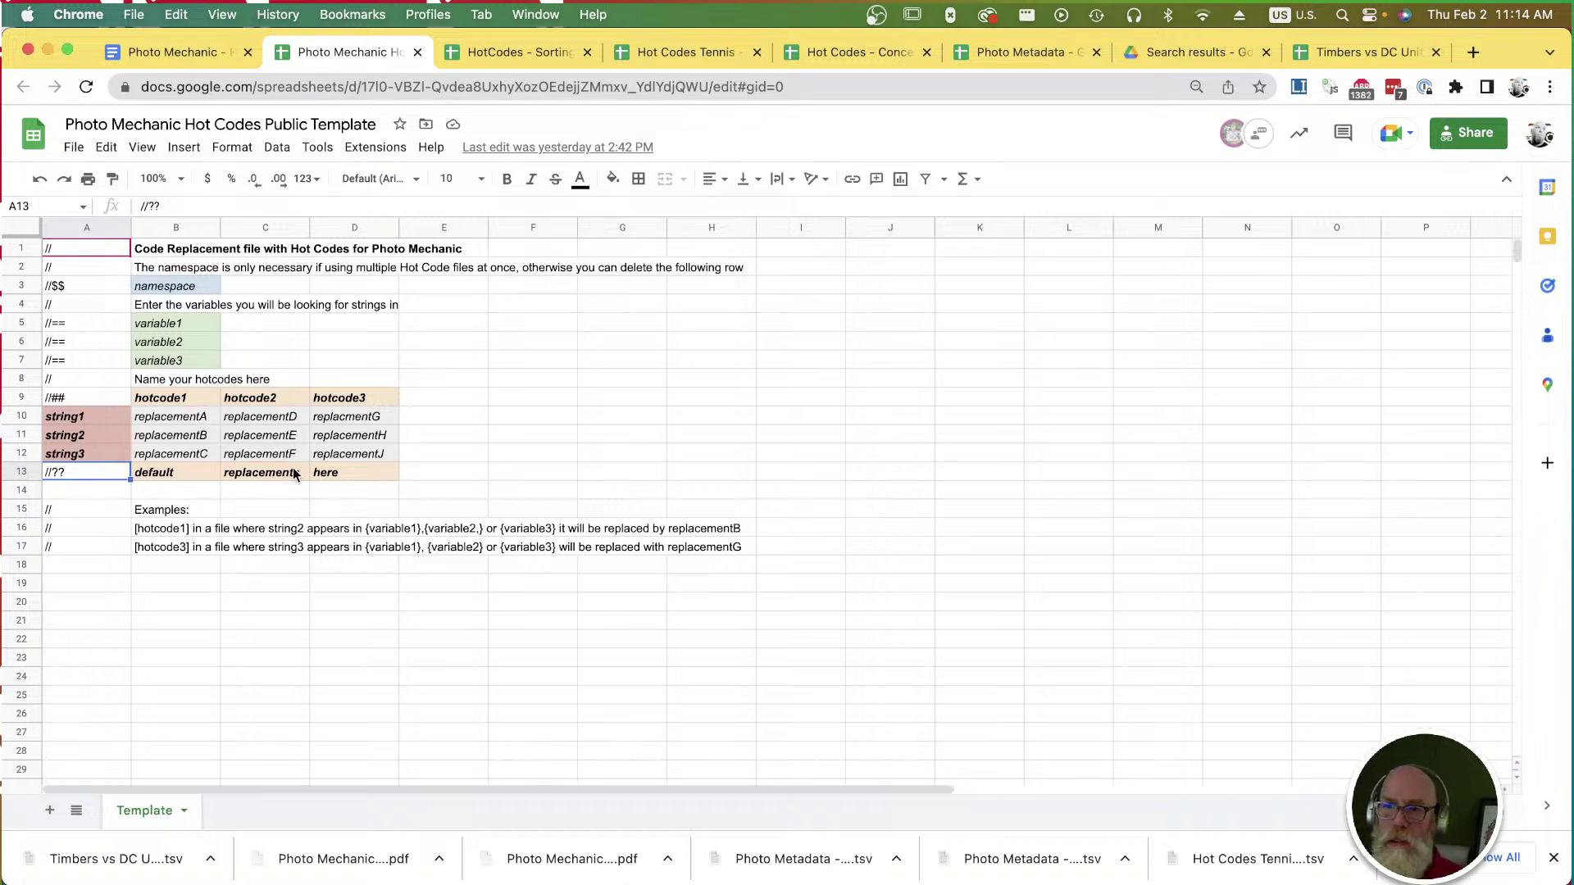
{"action": "left_click", "coordinate": [172, 473]}
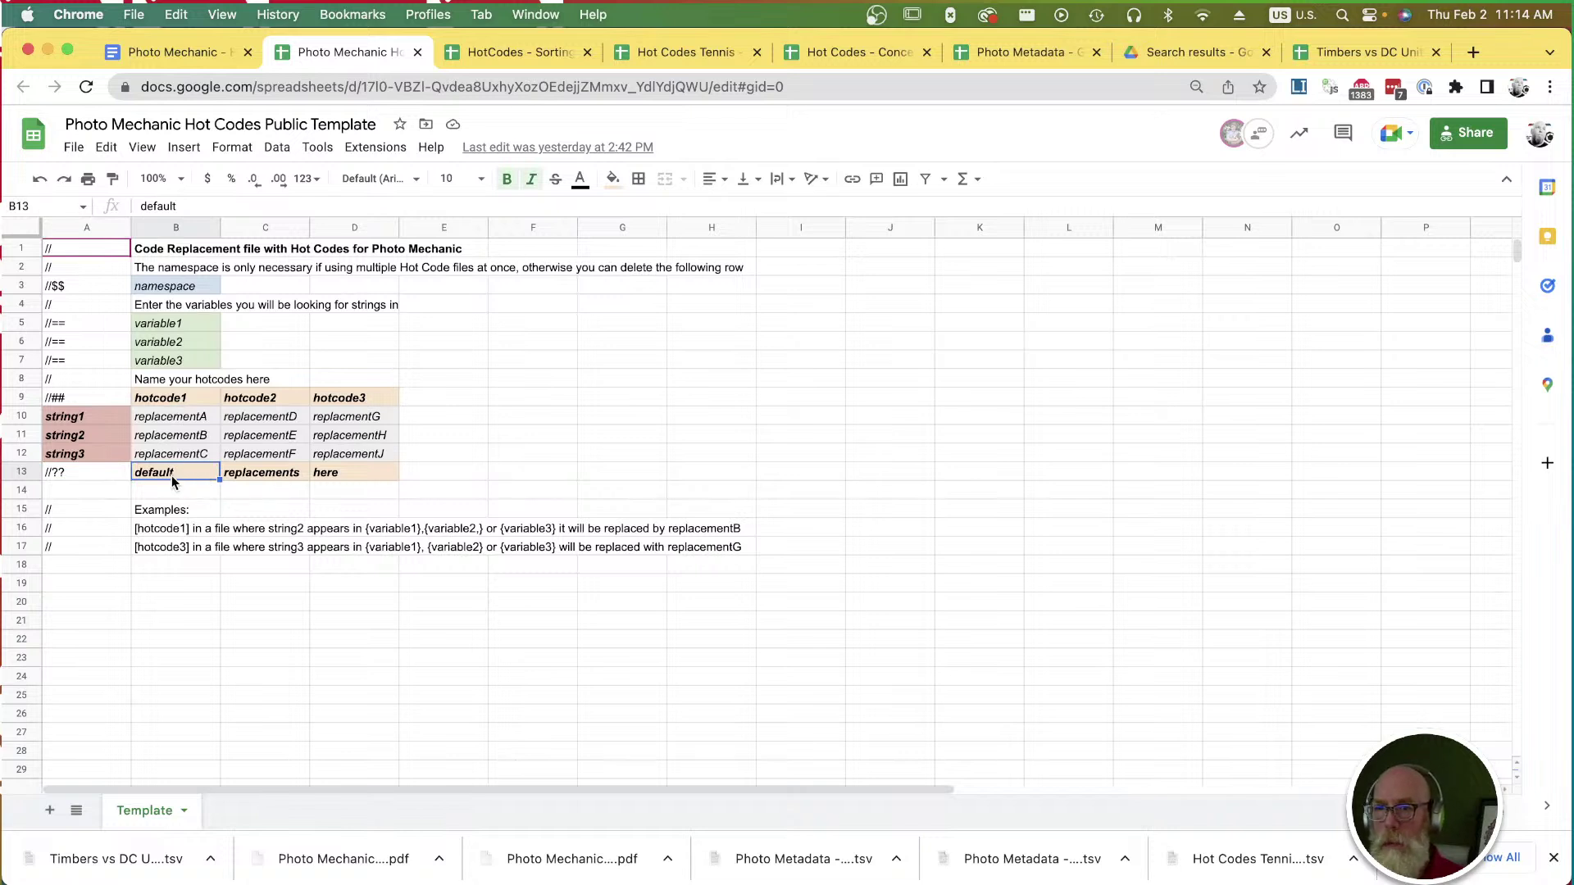
Review the template's default replacement cells for hotcode2 and hotcode3, and show the HotCodes - Sorting spreadsheet.
{"action": "left_click", "coordinate": [255, 474]}
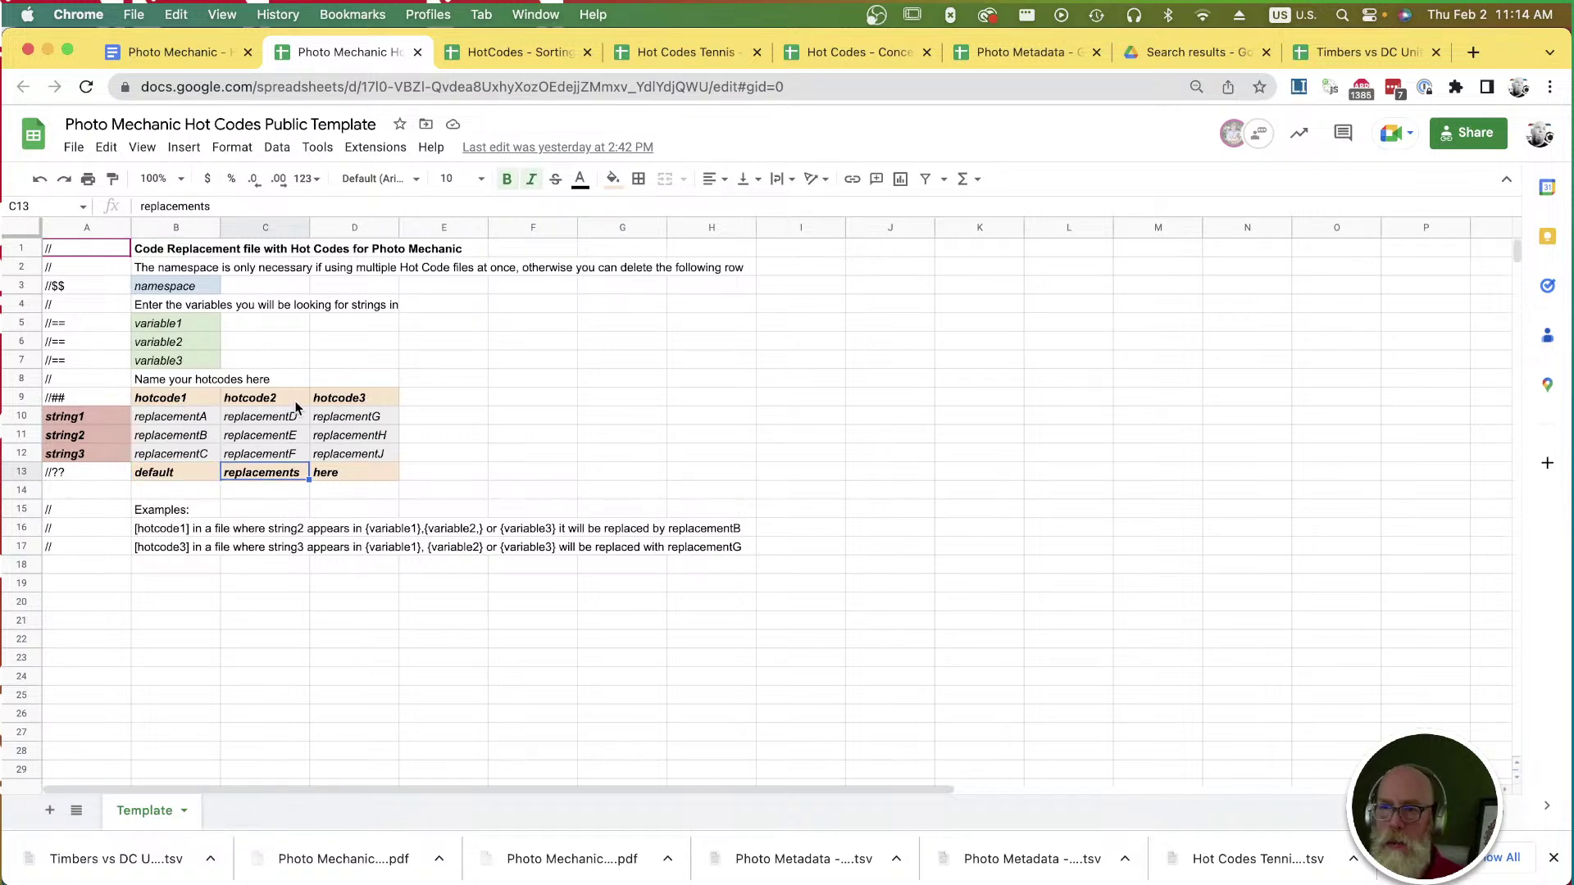
{"action": "left_click", "coordinate": [337, 474]}
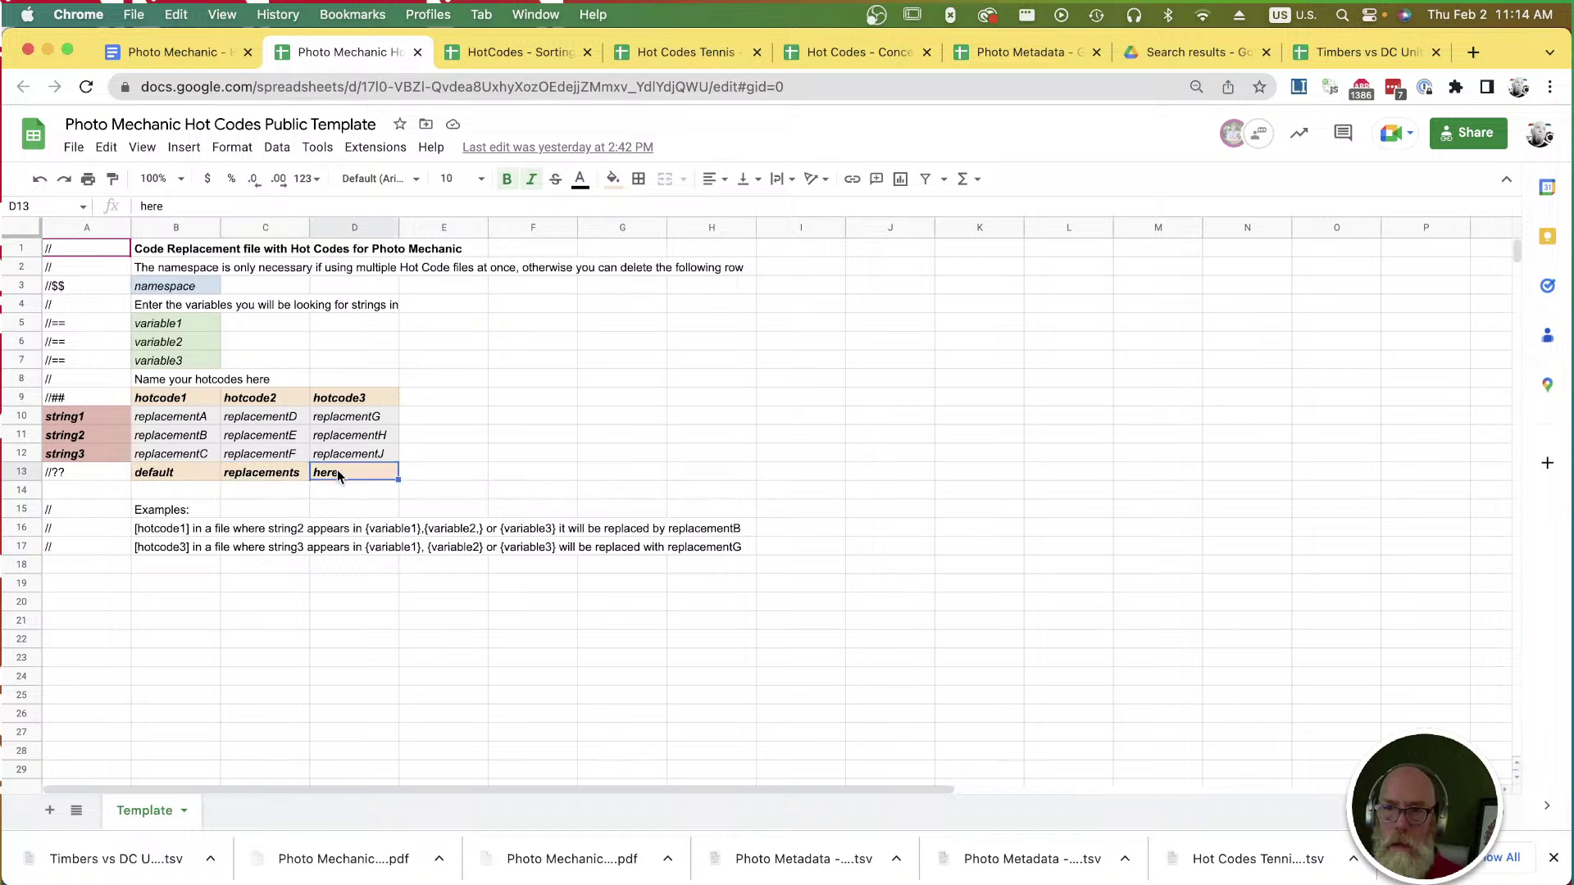
{"action": "scroll", "coordinate": [337, 474], "scroll_direction": "down", "scroll_amount": 1}
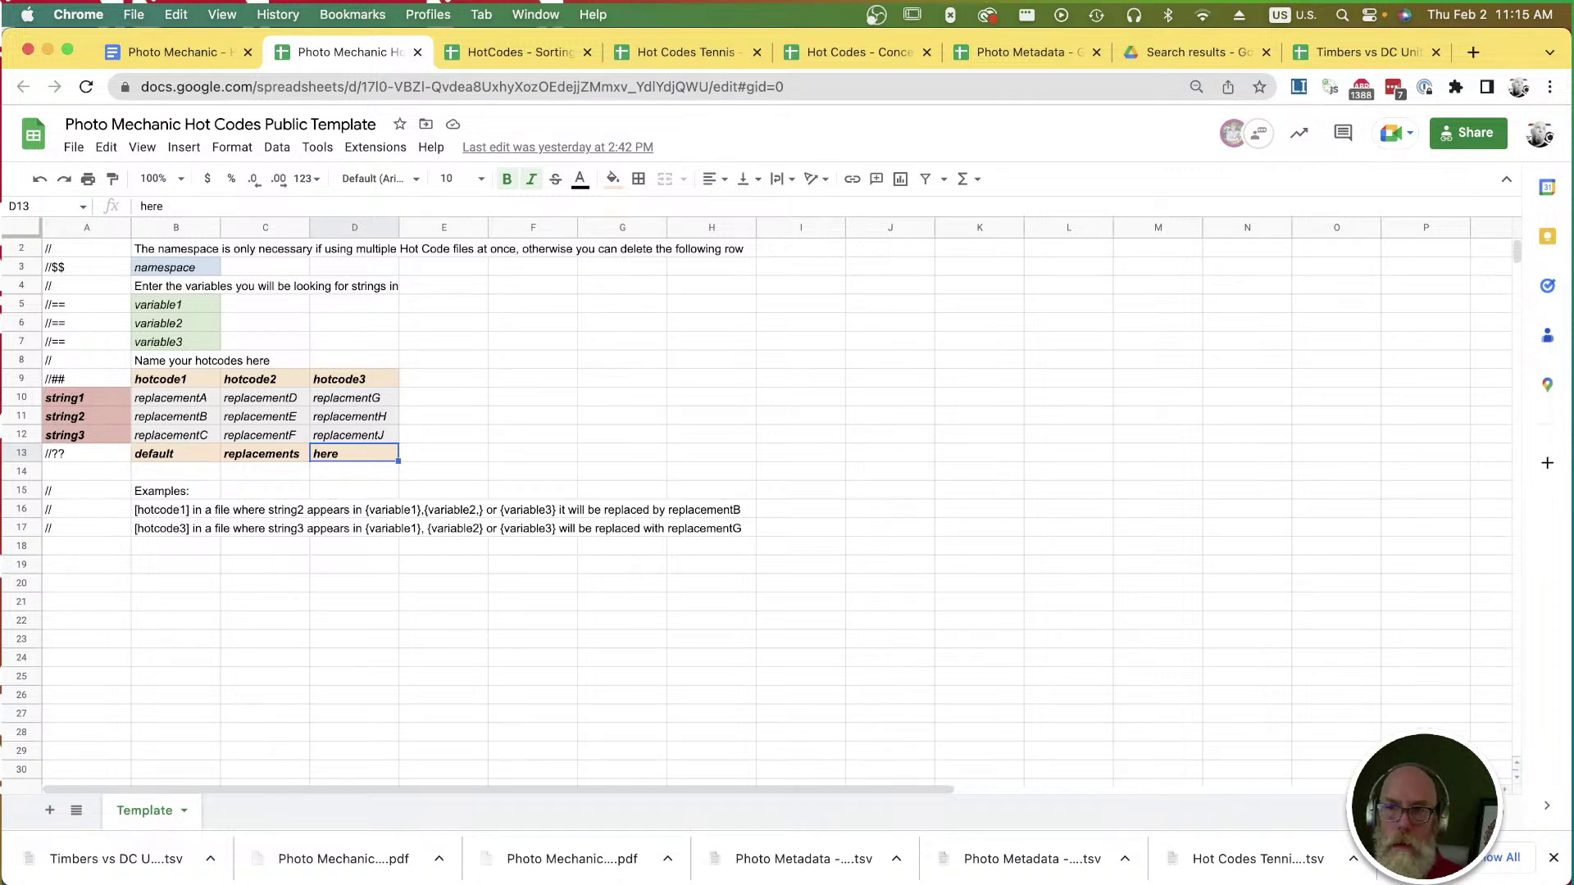
{"action": "scroll", "coordinate": [449, 688], "scroll_direction": "up", "scroll_amount": 1}
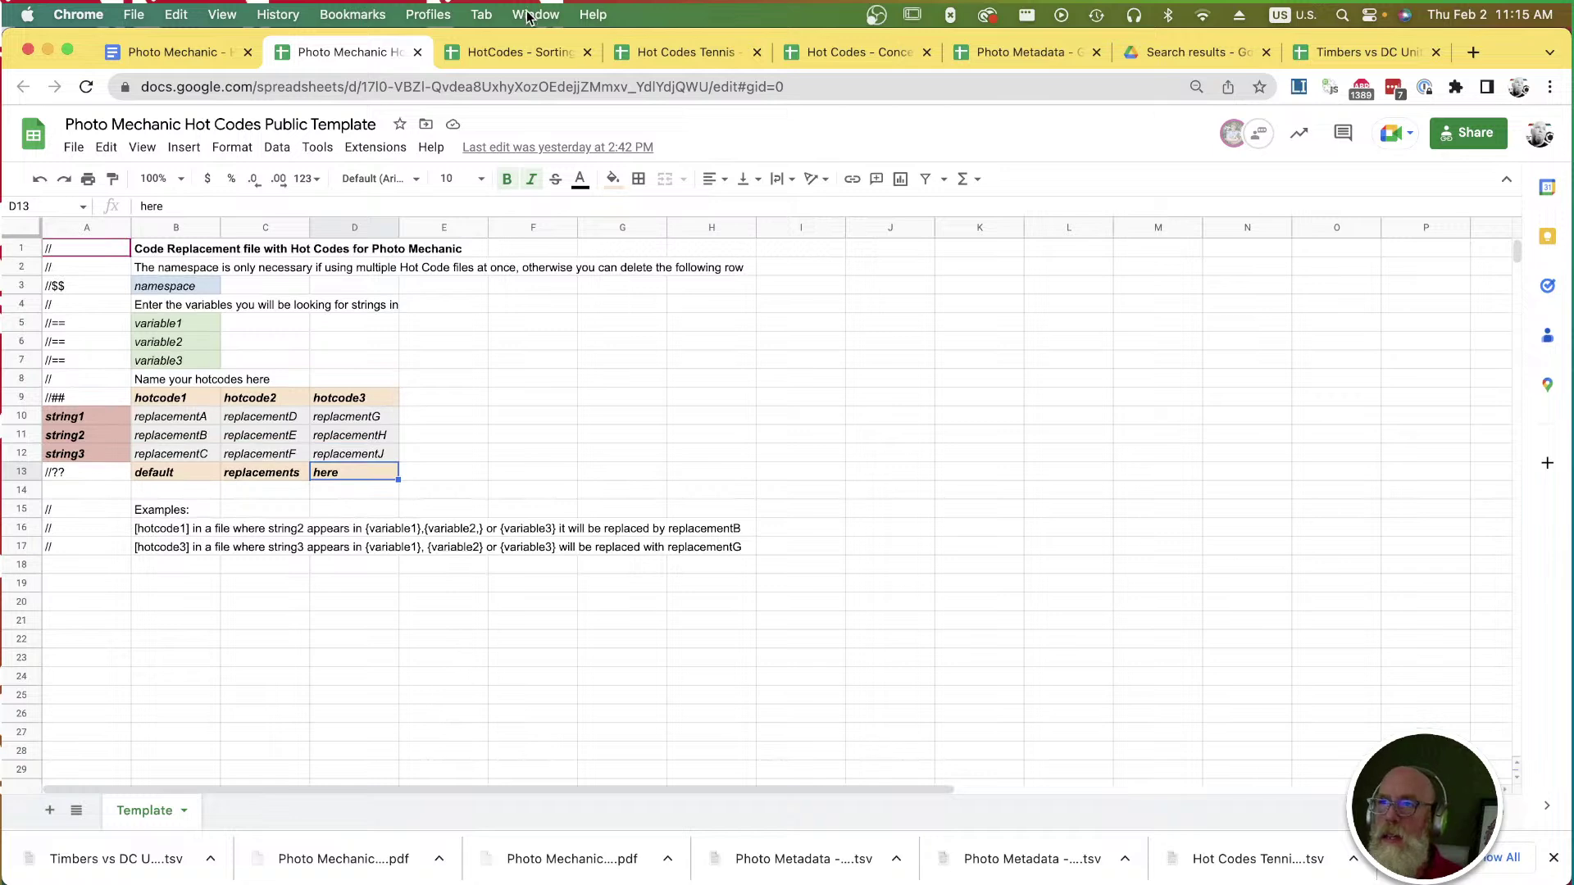
{"action": "left_click", "coordinate": [526, 57]}
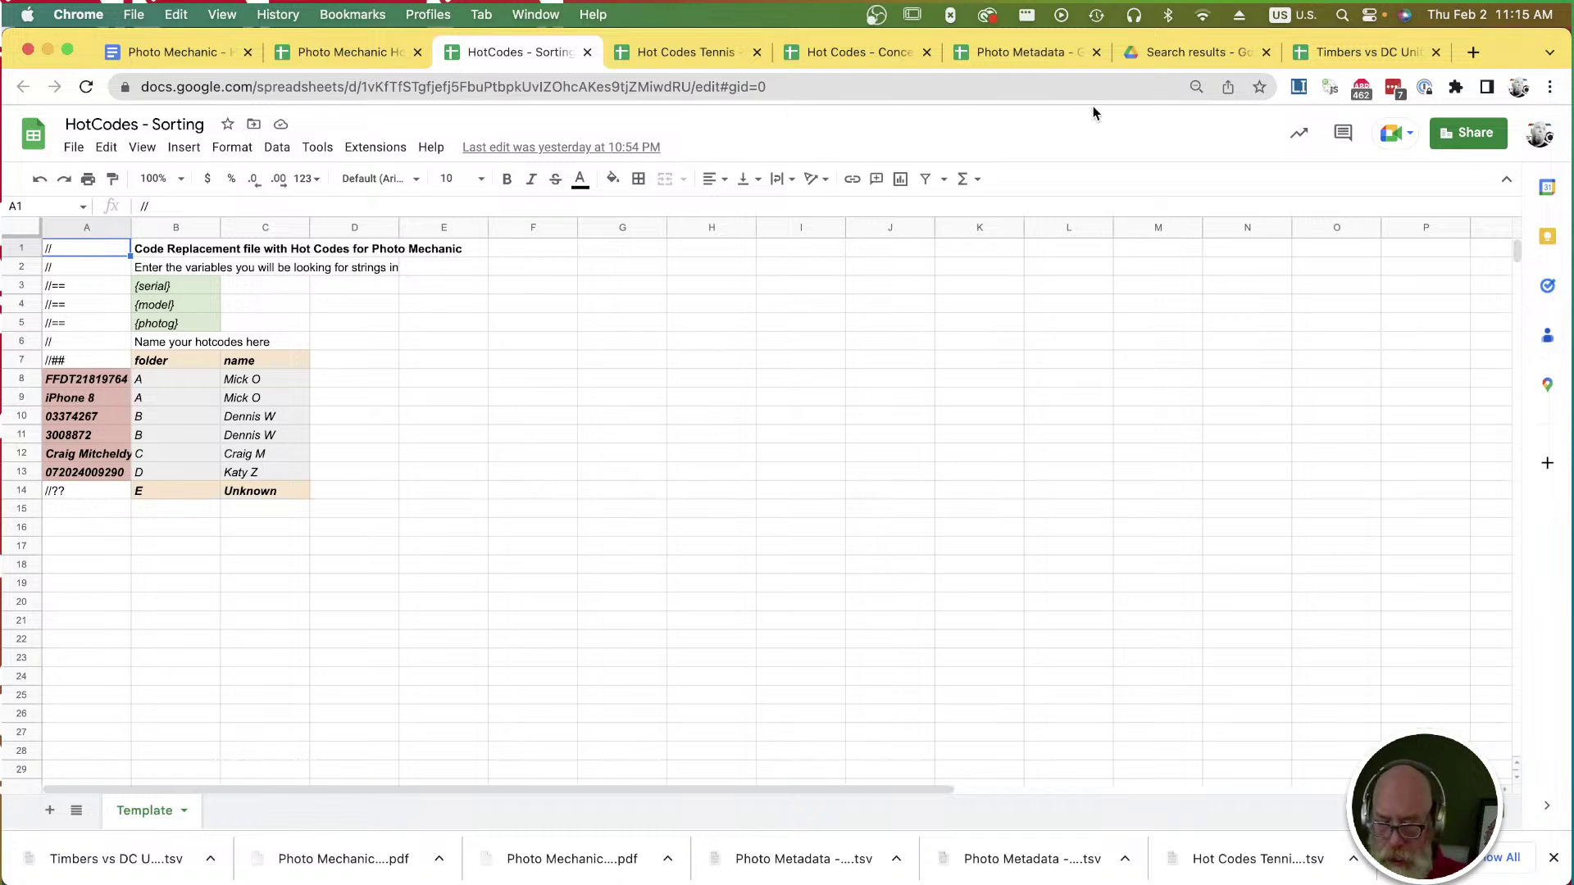
Switch to Photo Mechanic Plus, close the TimbersDCUnited contact sheet and open the ToBeSorted folder to look over its photos.
{"action": "key", "text": "super+Tab"}
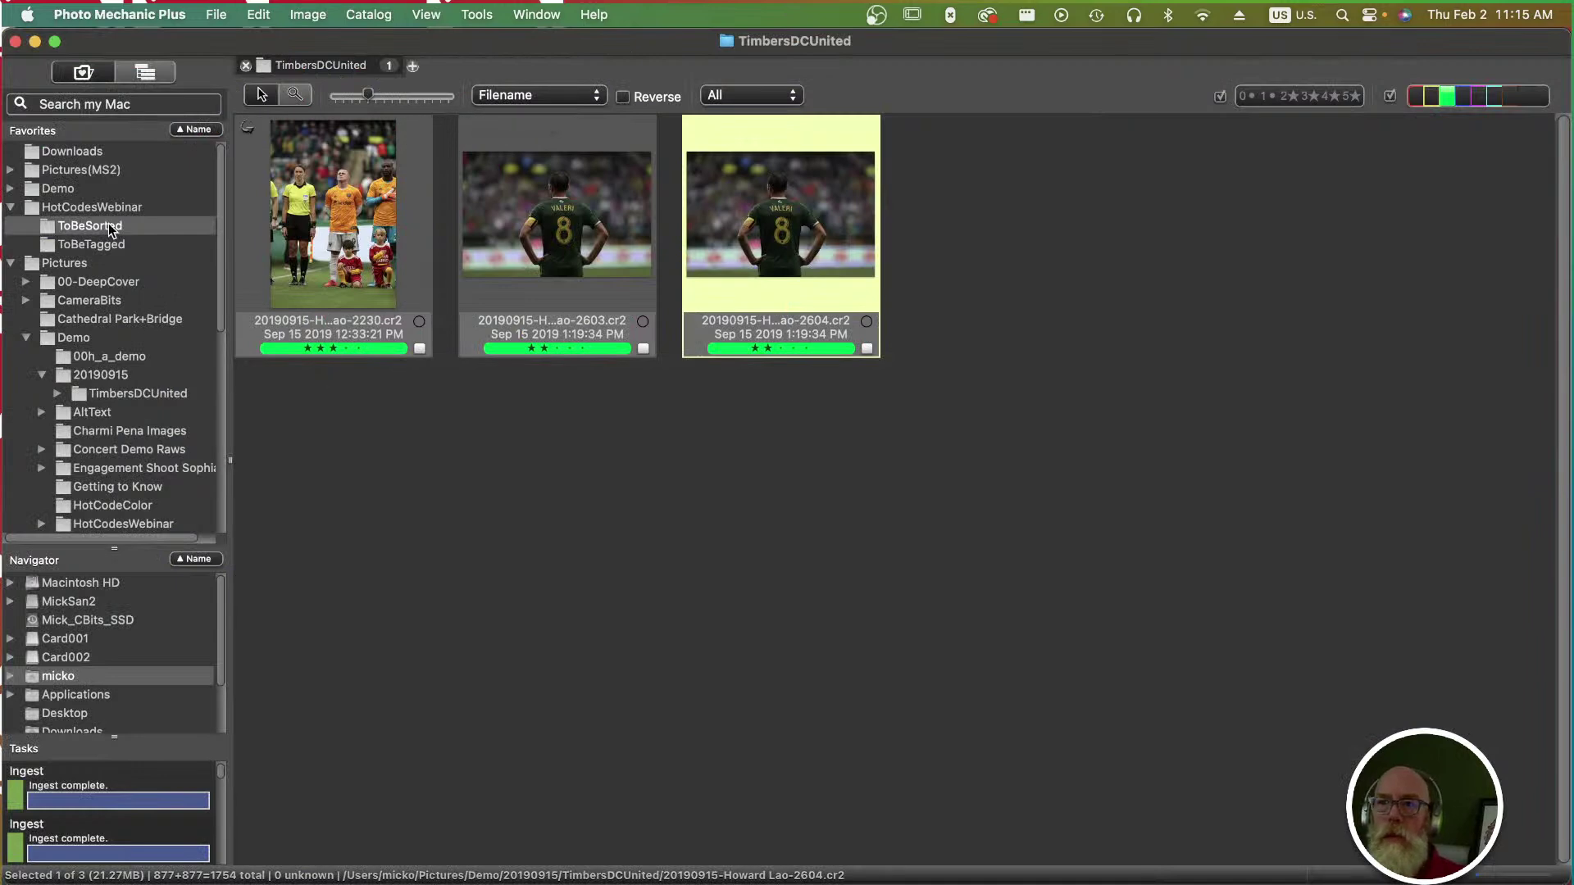
{"action": "left_click", "coordinate": [245, 66]}
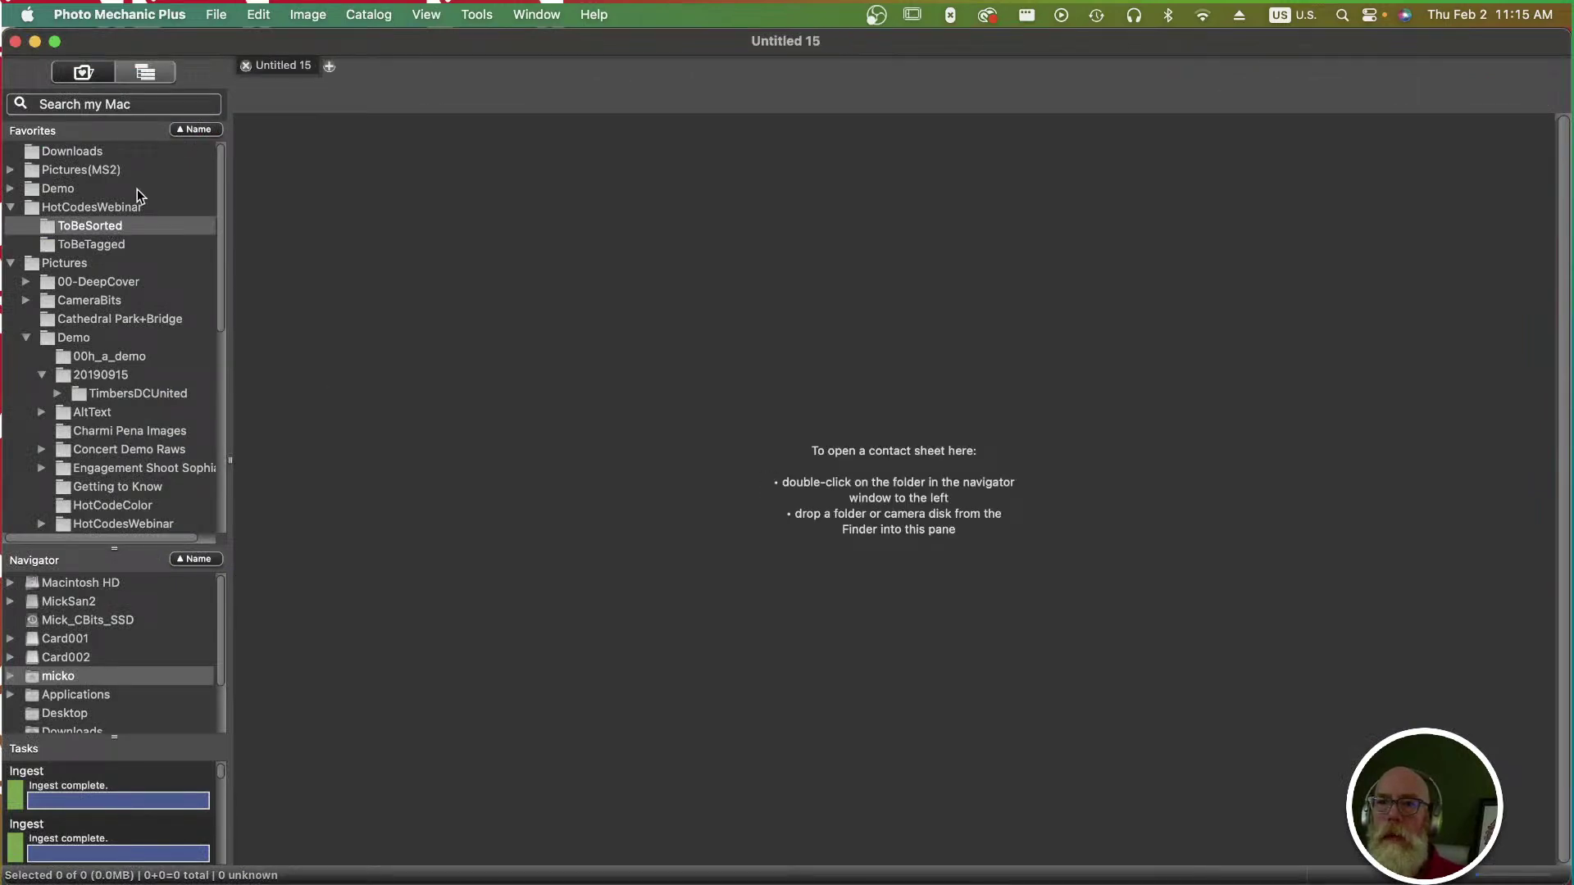
{"action": "double_click", "coordinate": [118, 230]}
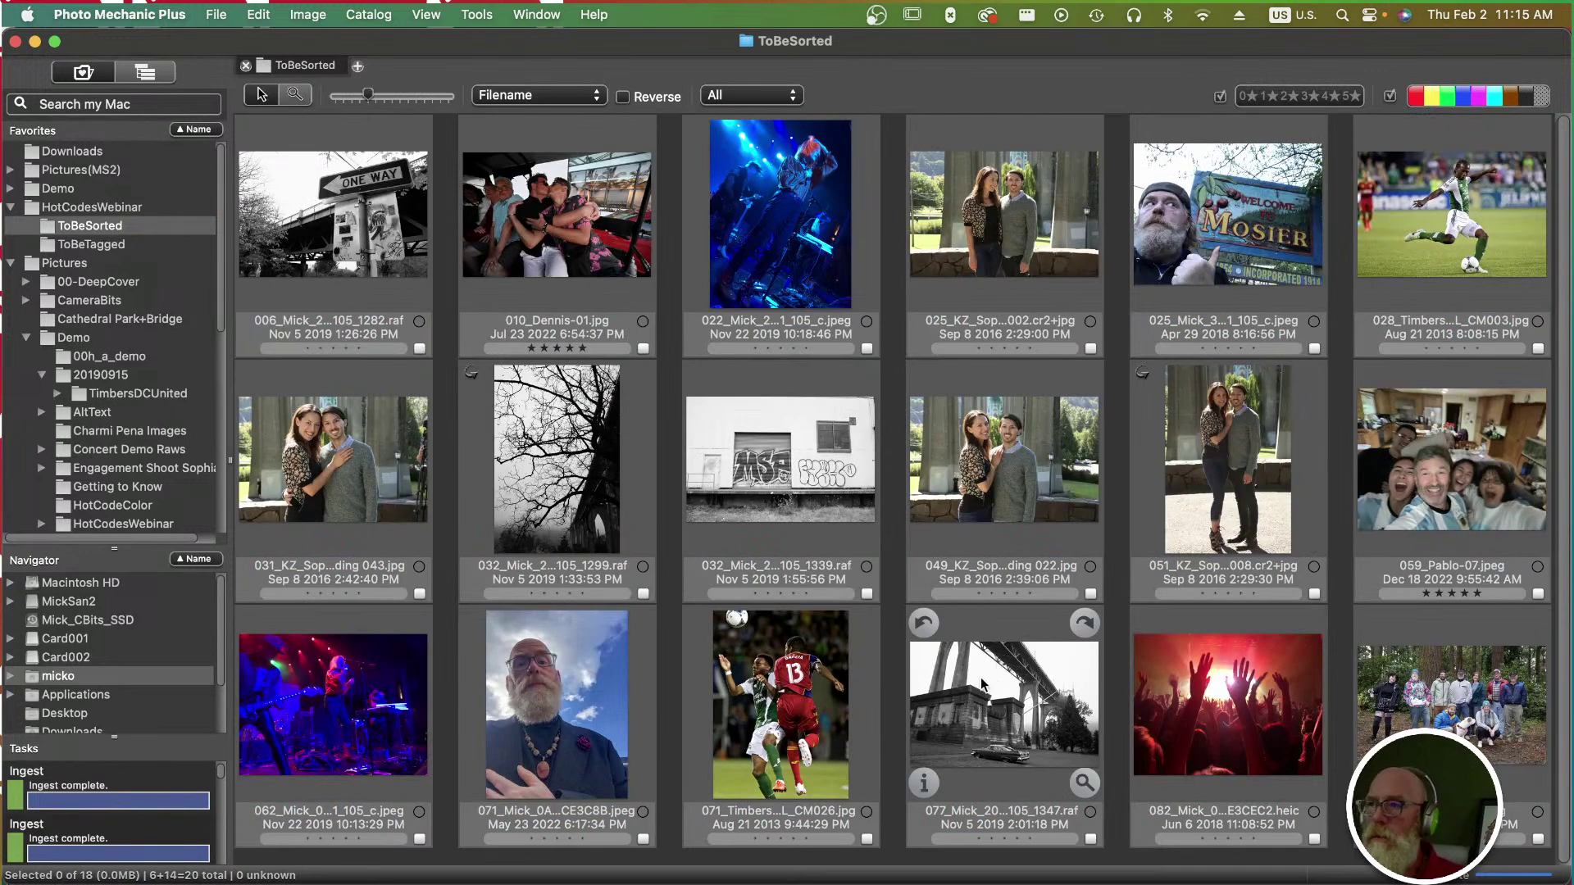
{"action": "mouse_move", "coordinate": [819, 576]}
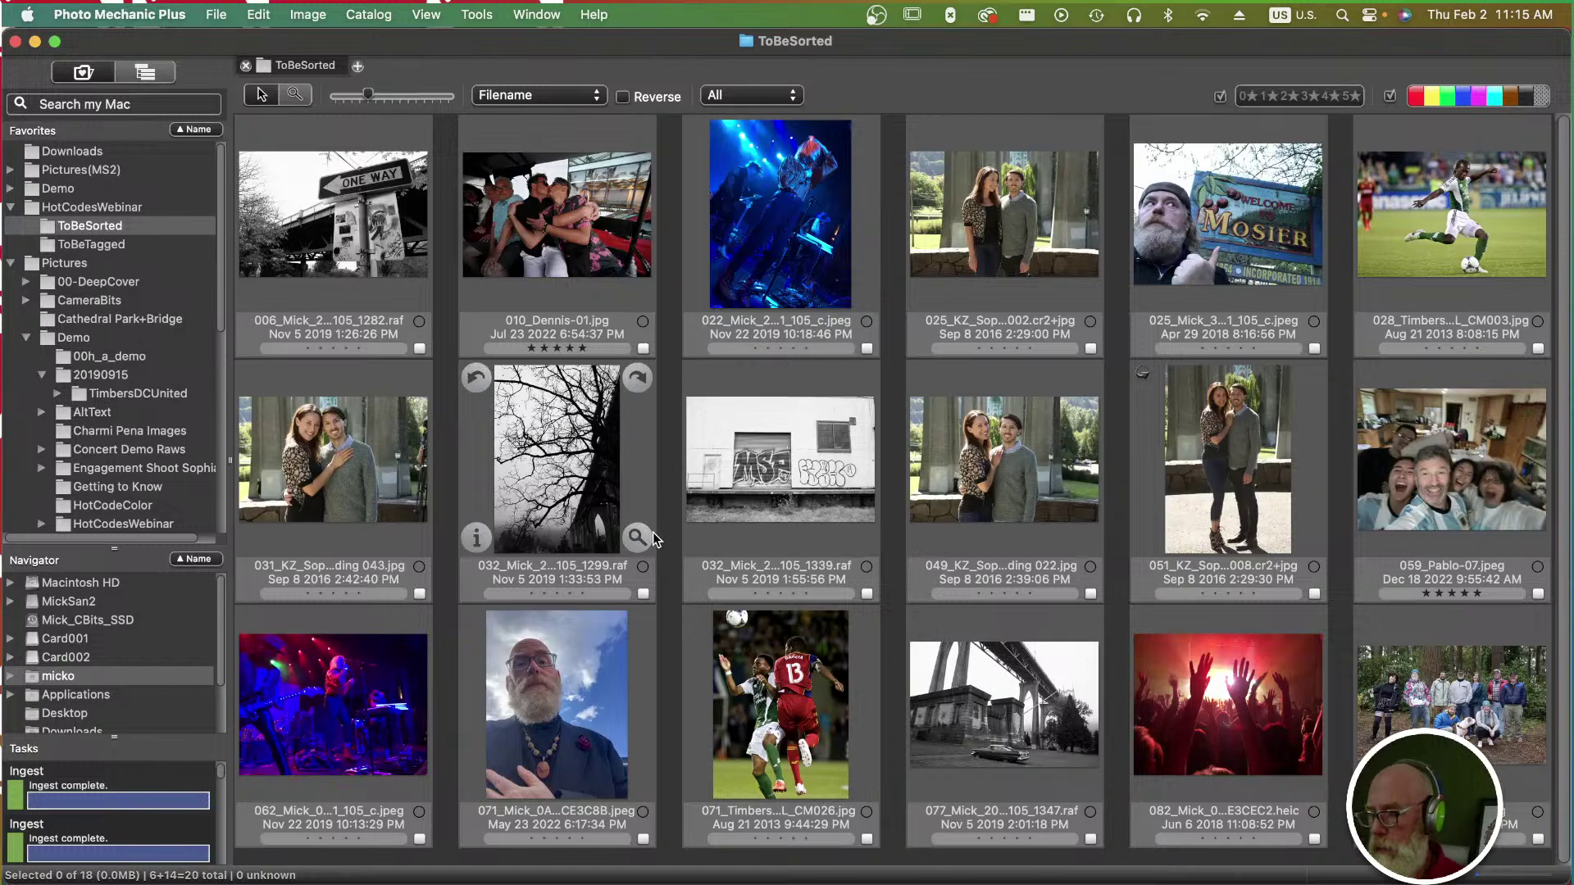
{"action": "mouse_move", "coordinate": [770, 492]}
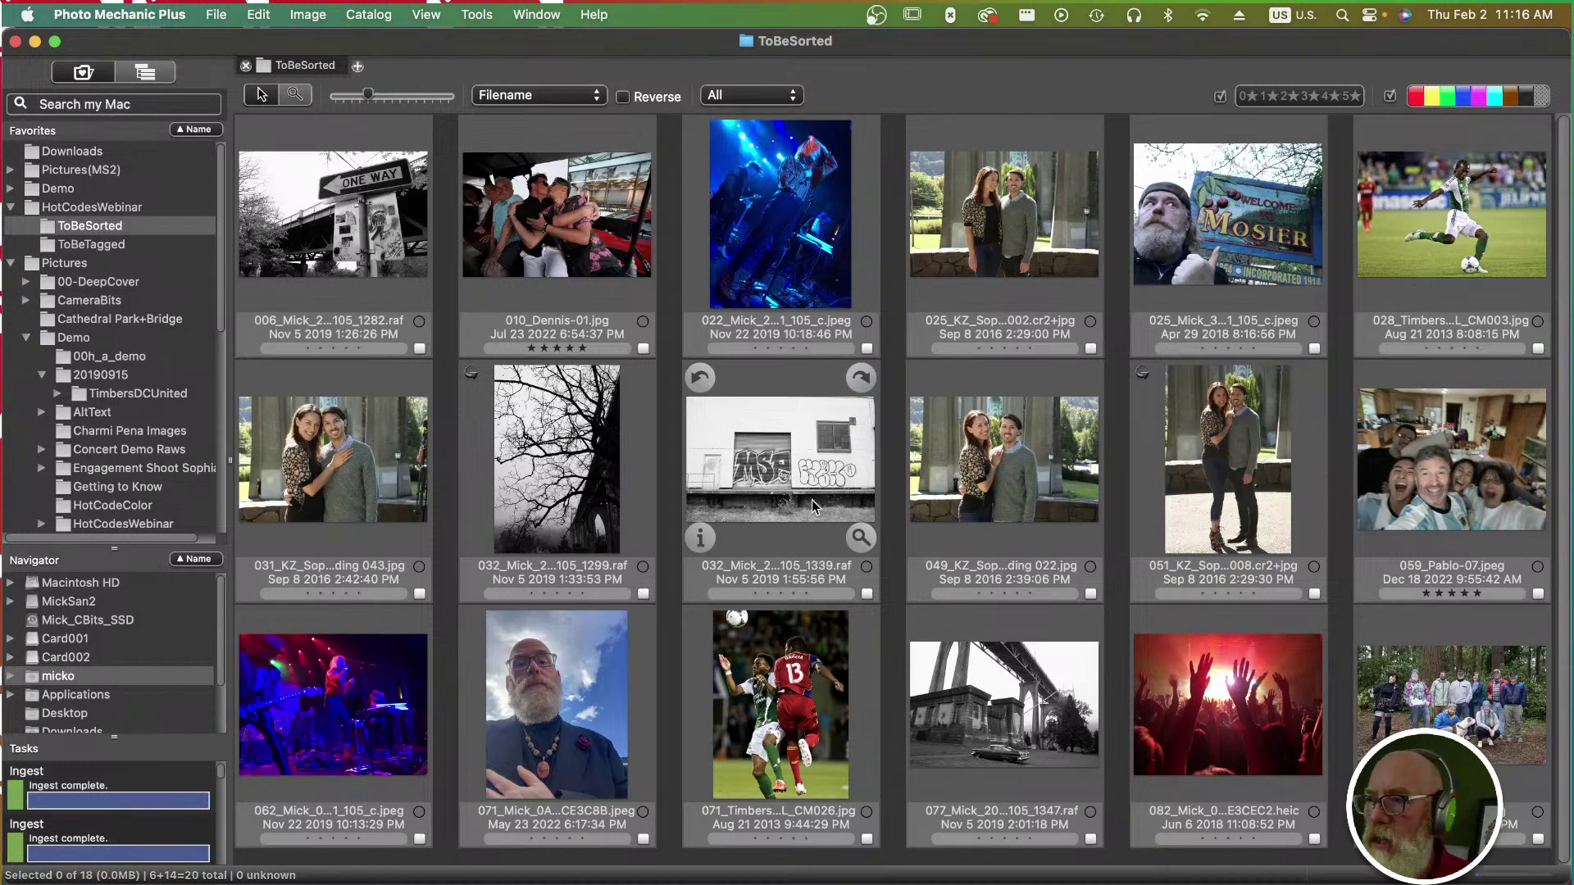
{"action": "mouse_move", "coordinate": [910, 377]}
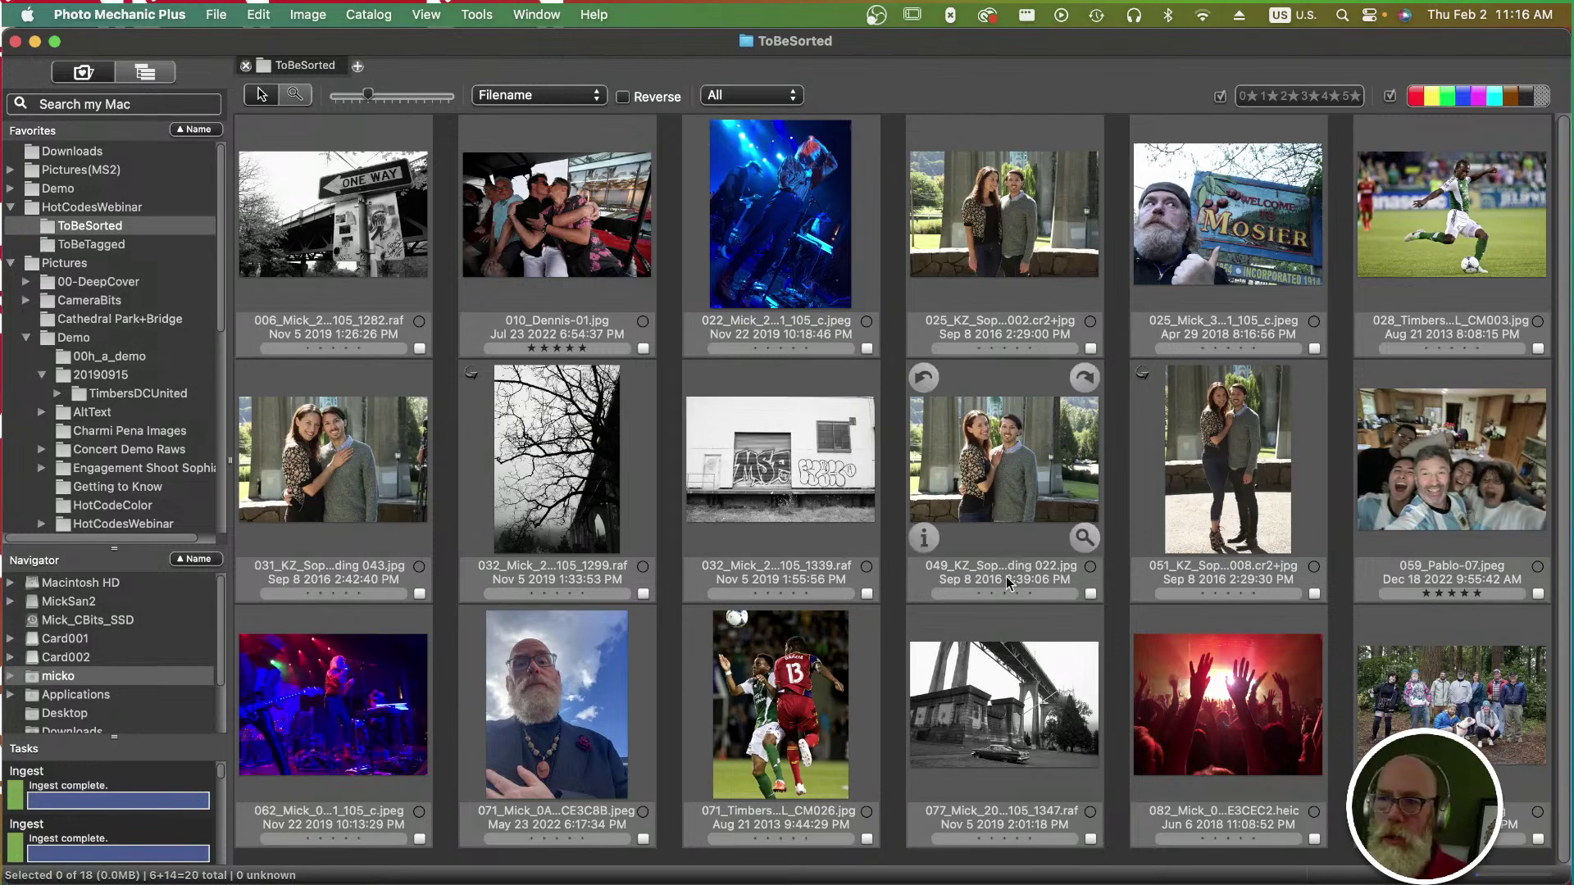
{"action": "mouse_move", "coordinate": [488, 423]}
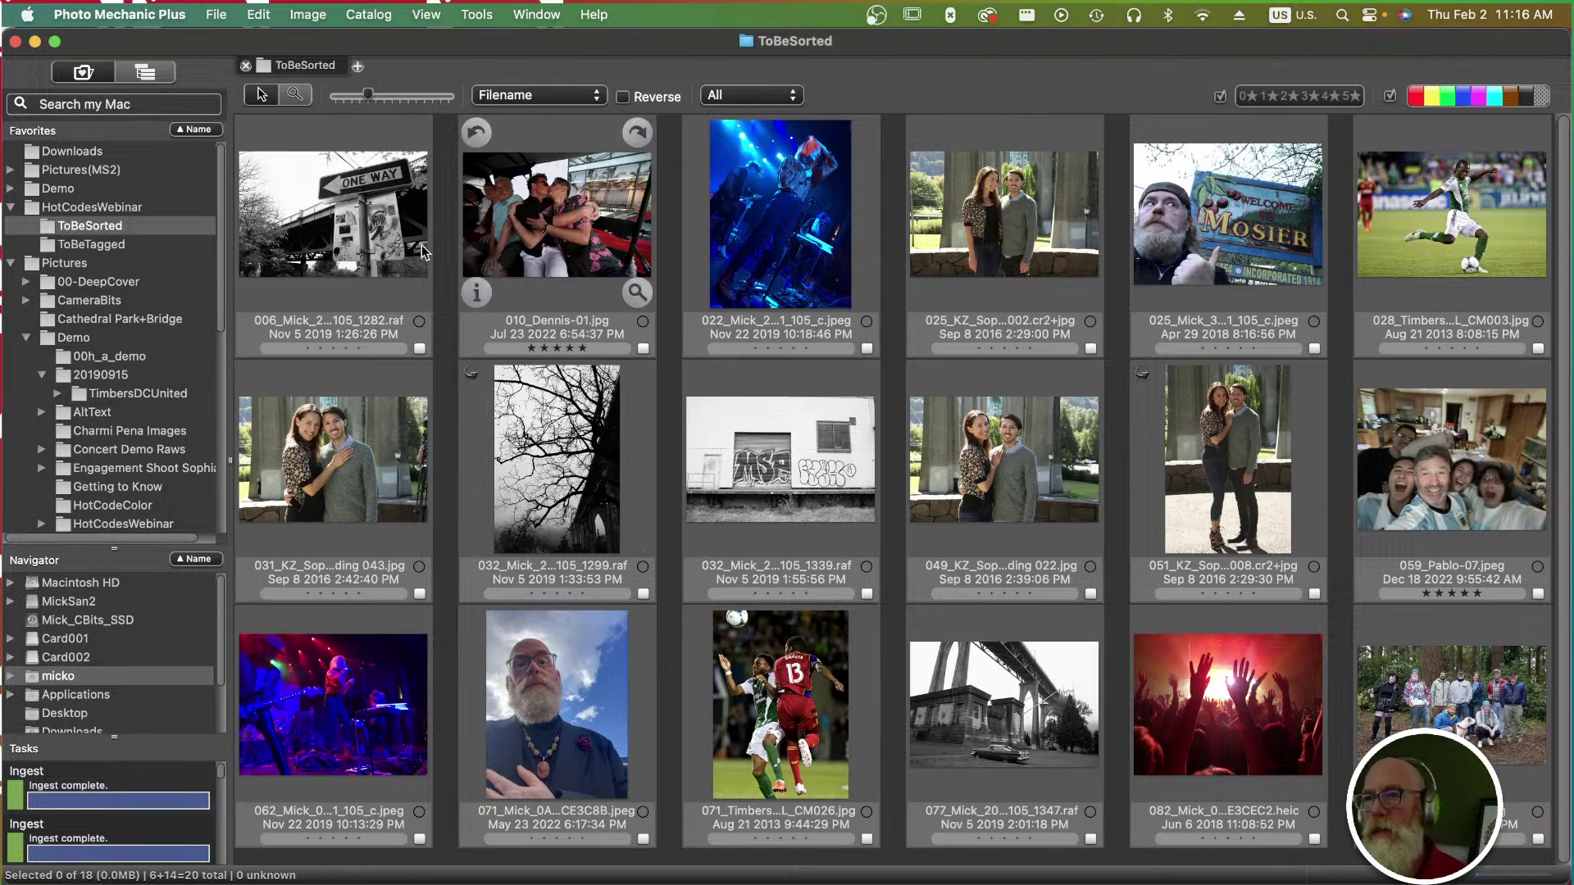
Select the first ToBeSorted photo, switch to Chrome and examine the serial number string in cell A8 of the Sorting sheet.
{"action": "left_click", "coordinate": [363, 261]}
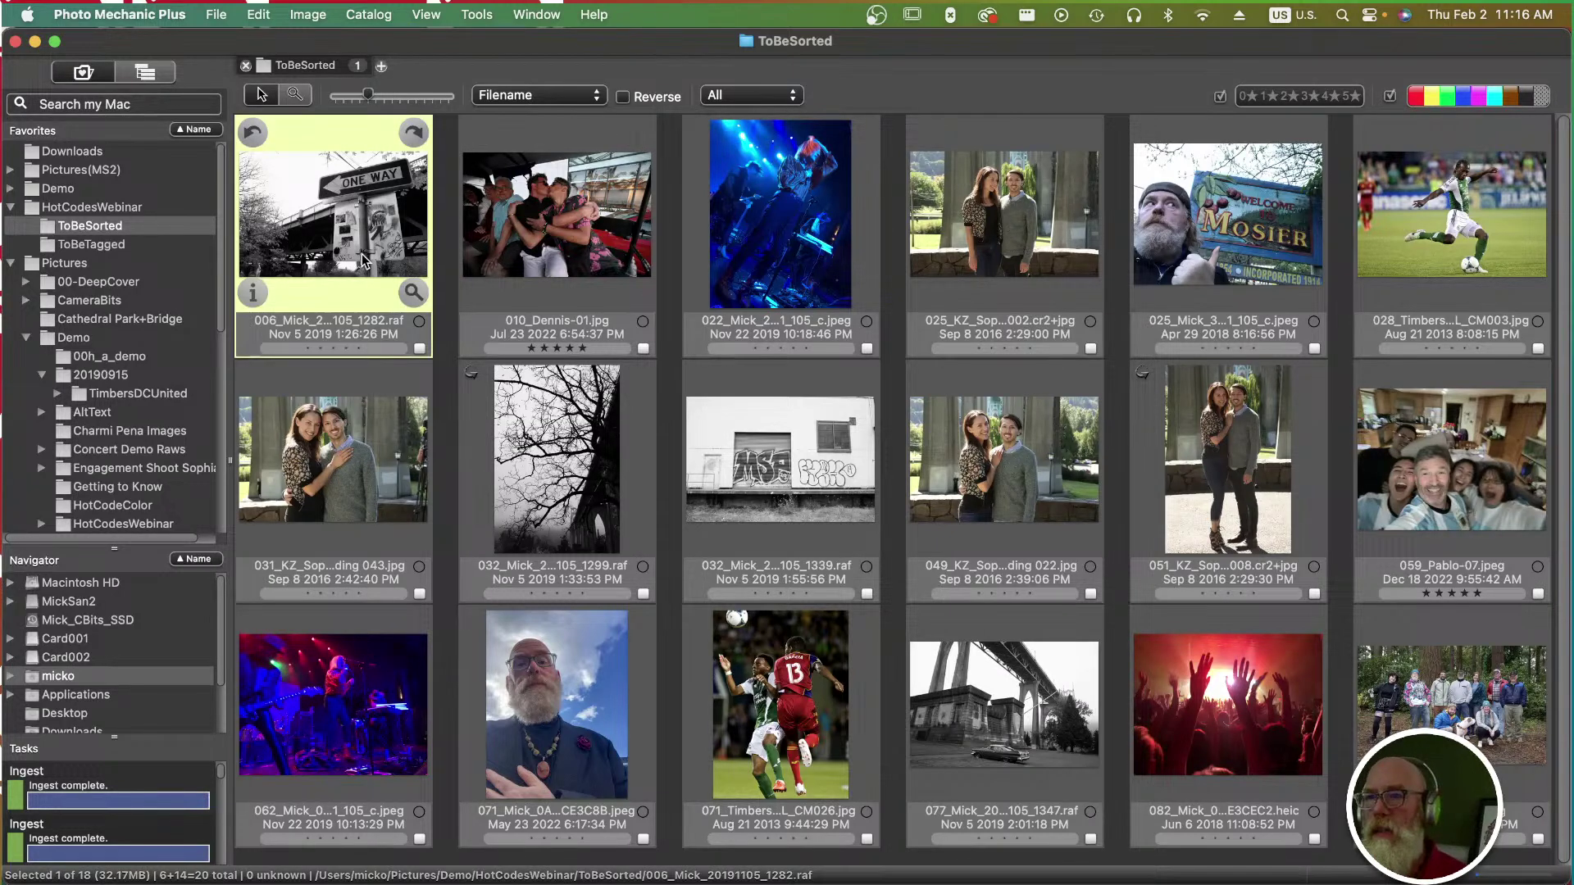
{"action": "key", "text": "super+Tab"}
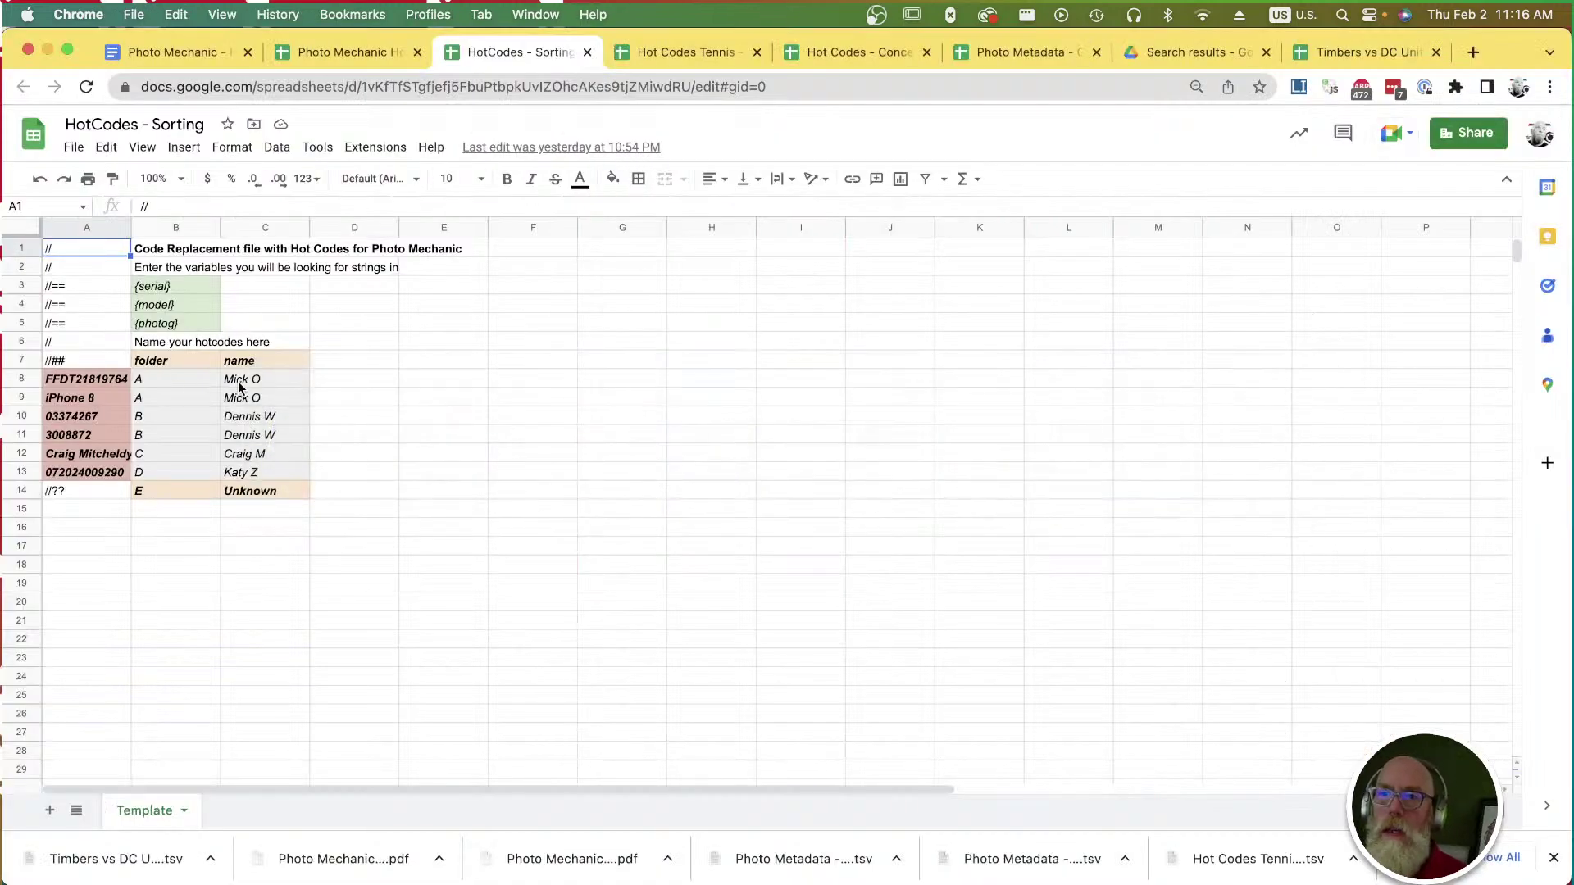
{"action": "left_click", "coordinate": [102, 378]}
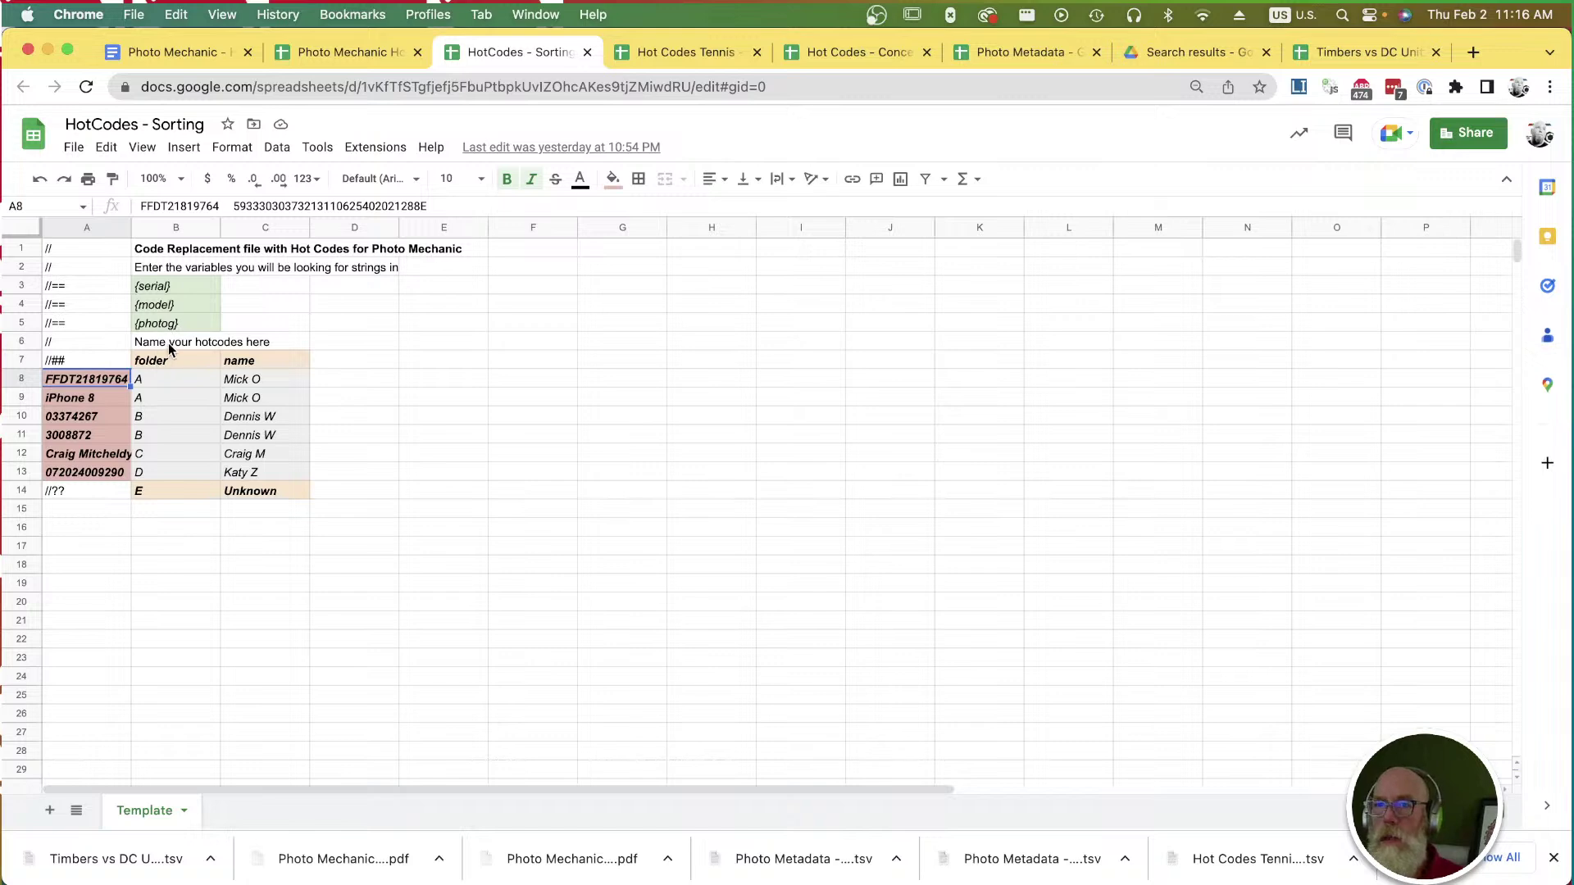
Switch to Photo Mechanic, bring up the copy options for all ToBeSorted photos and check the Sorted/[folder] destination against the Sorting sheet in Chrome.
{"action": "key", "text": "super+Tab"}
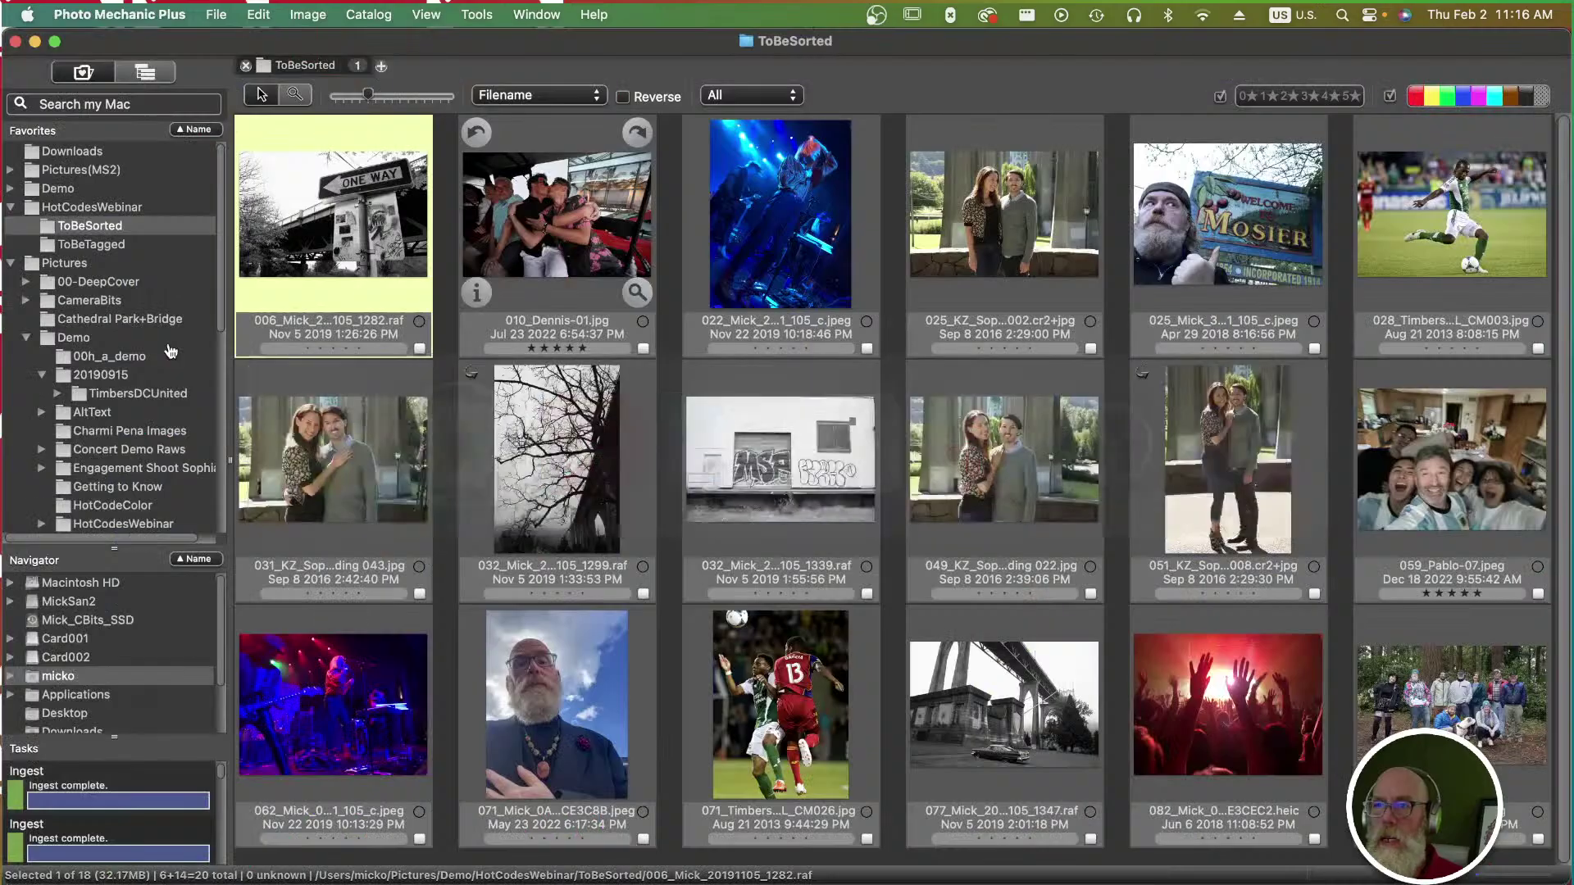
{"action": "key", "text": "super+a"}
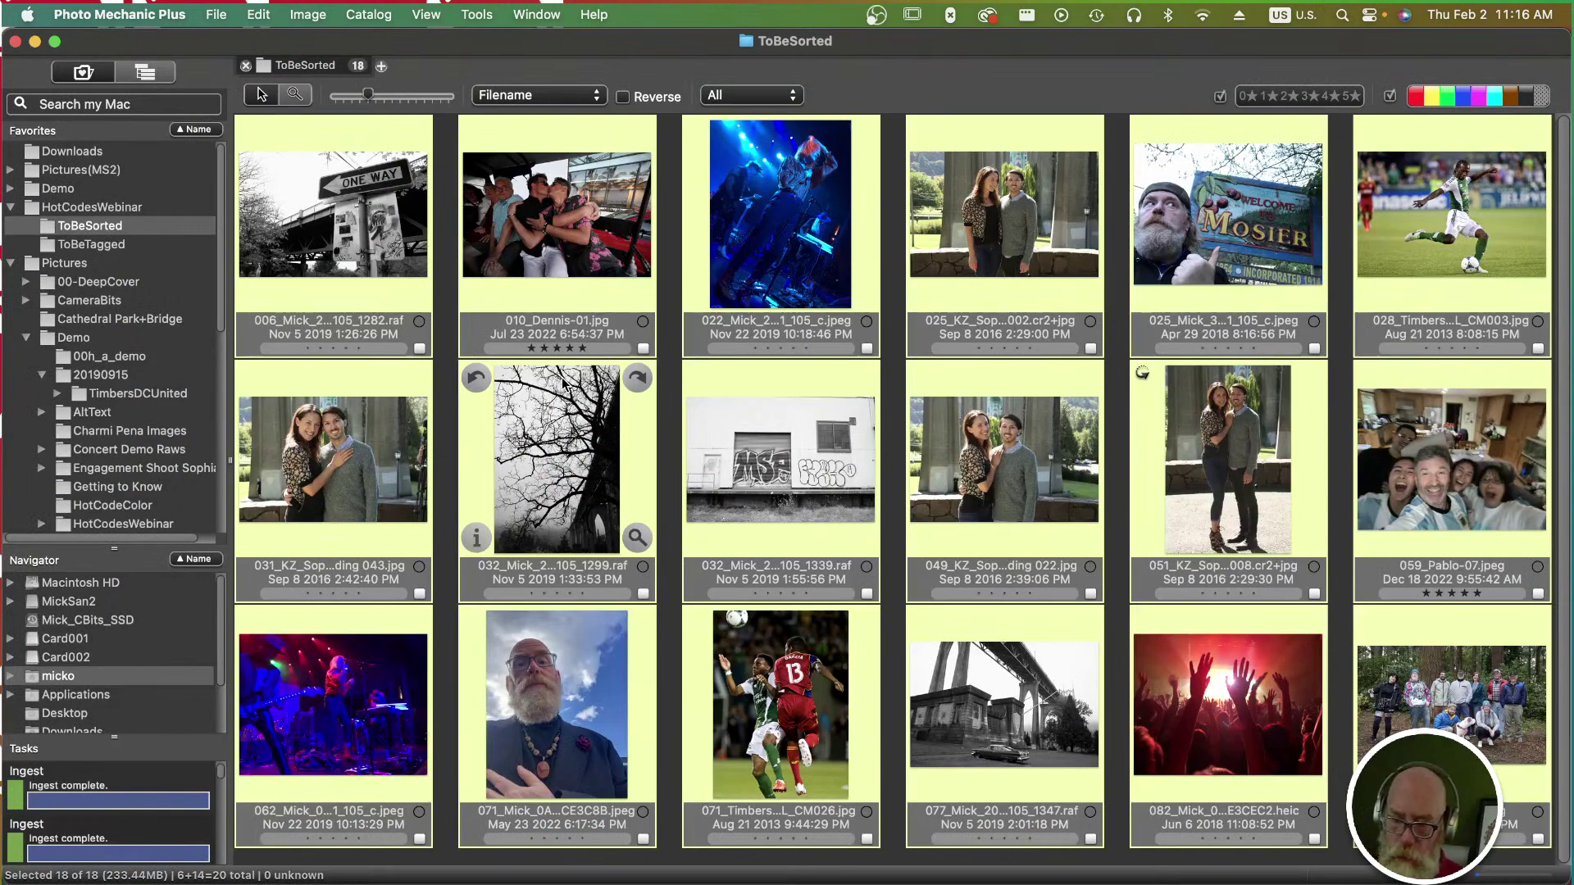
{"action": "key", "text": "super+y"}
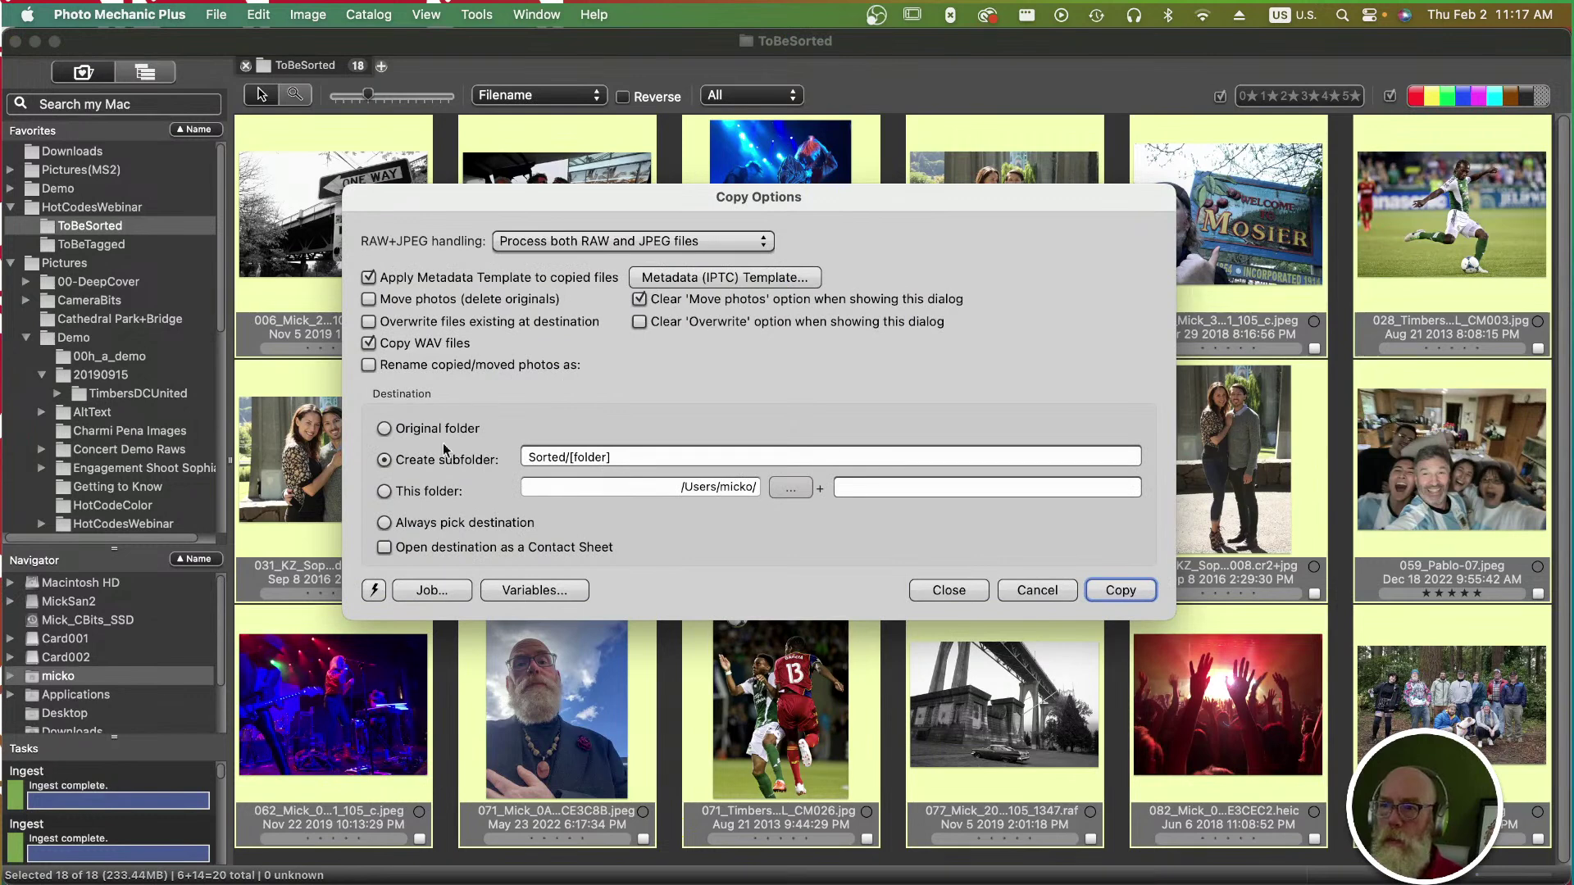
{"action": "left_click", "coordinate": [368, 591]}
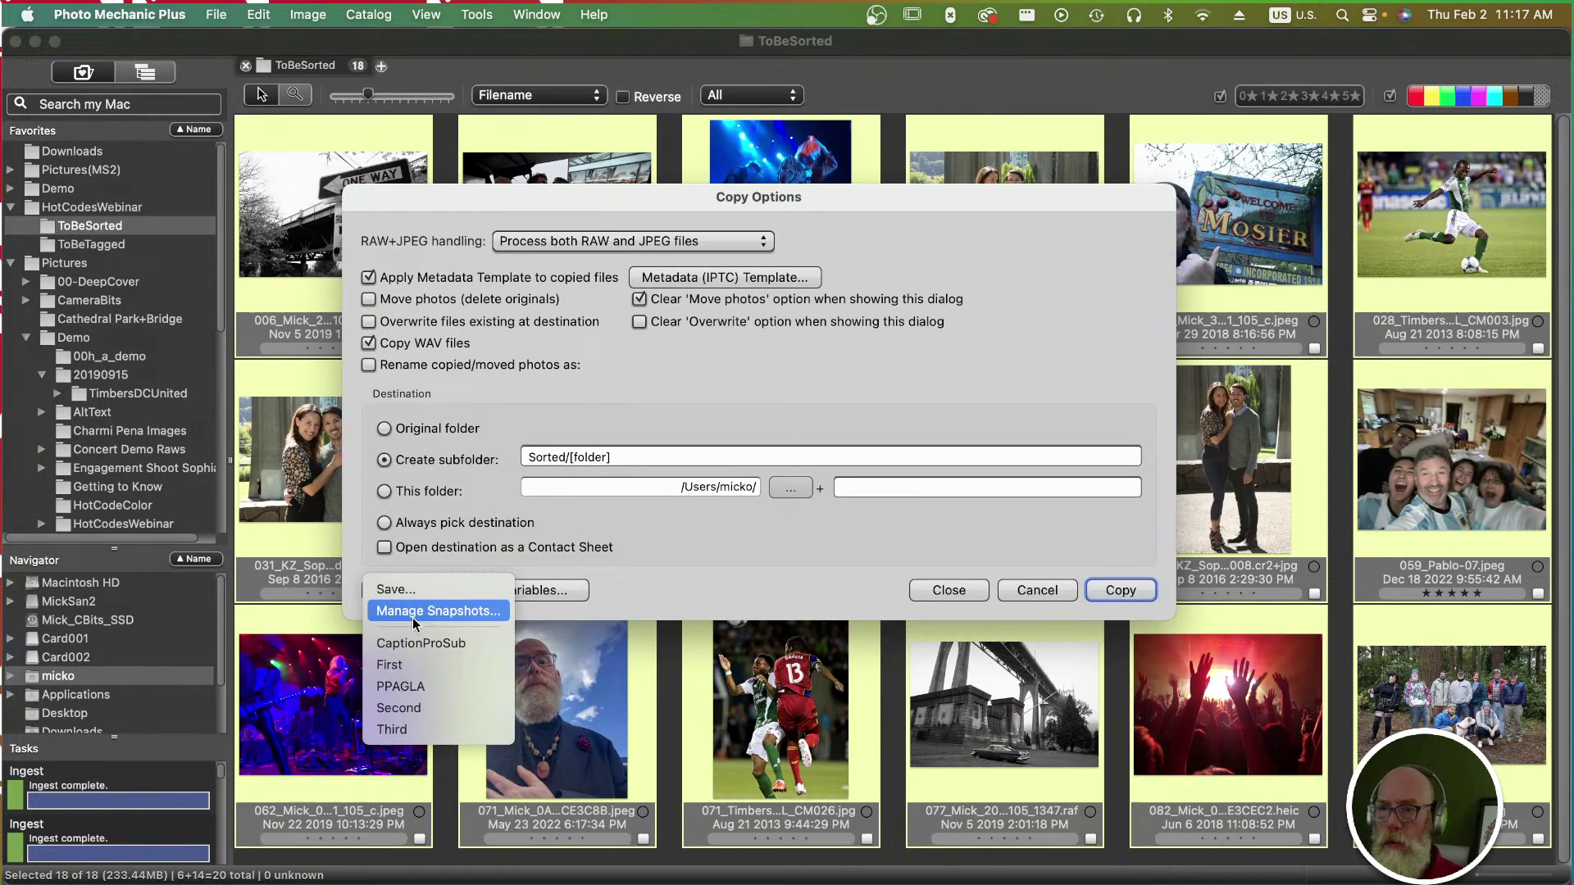
{"action": "left_click", "coordinate": [569, 445]}
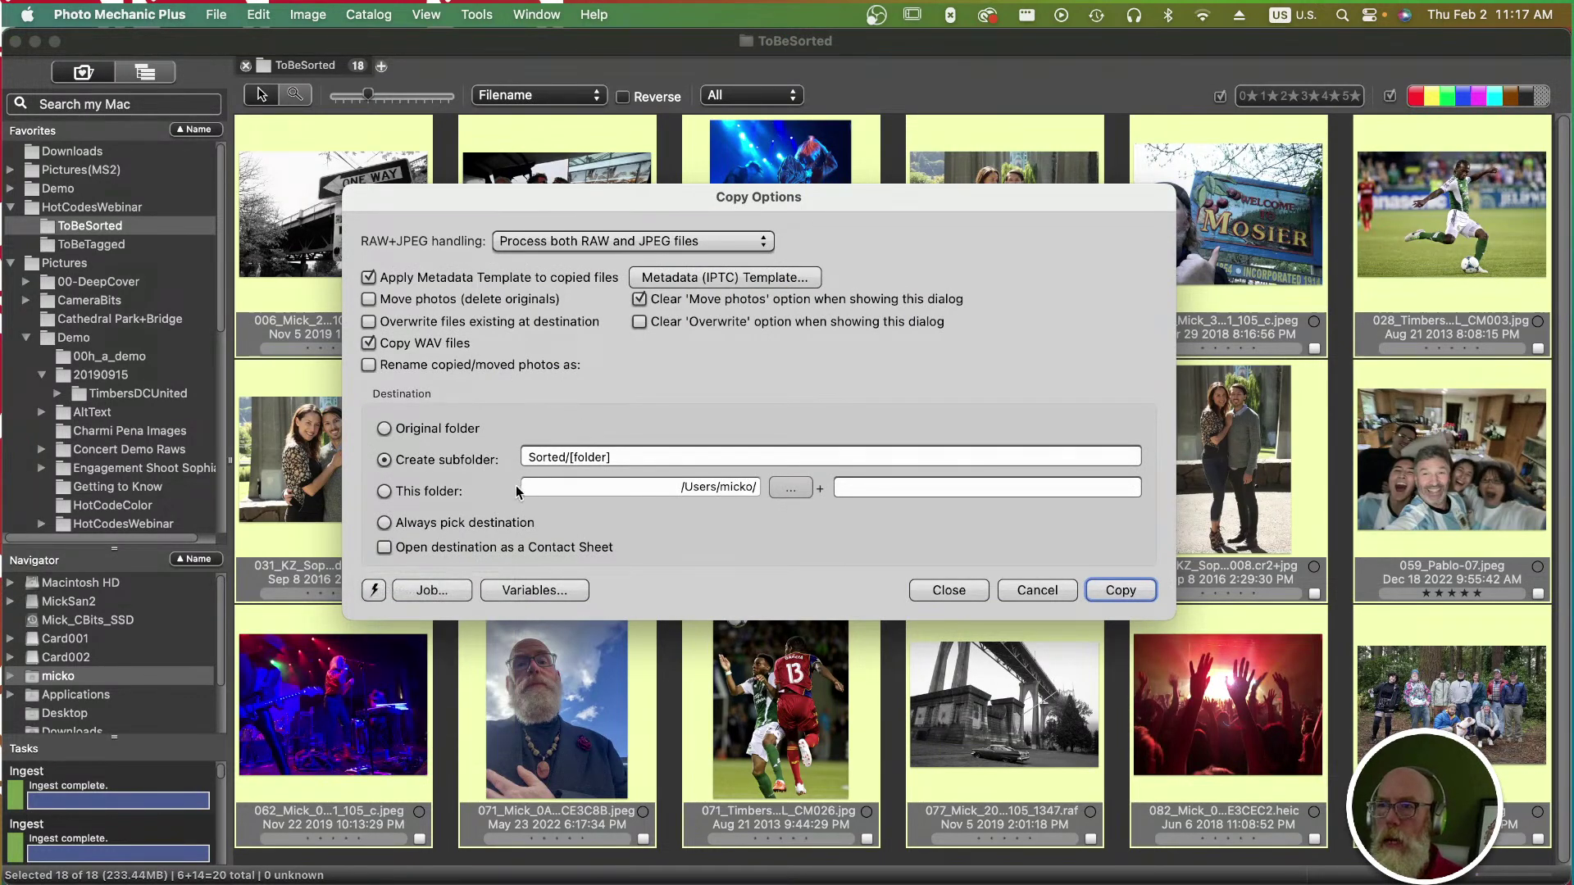
{"action": "left_click", "coordinate": [551, 457]}
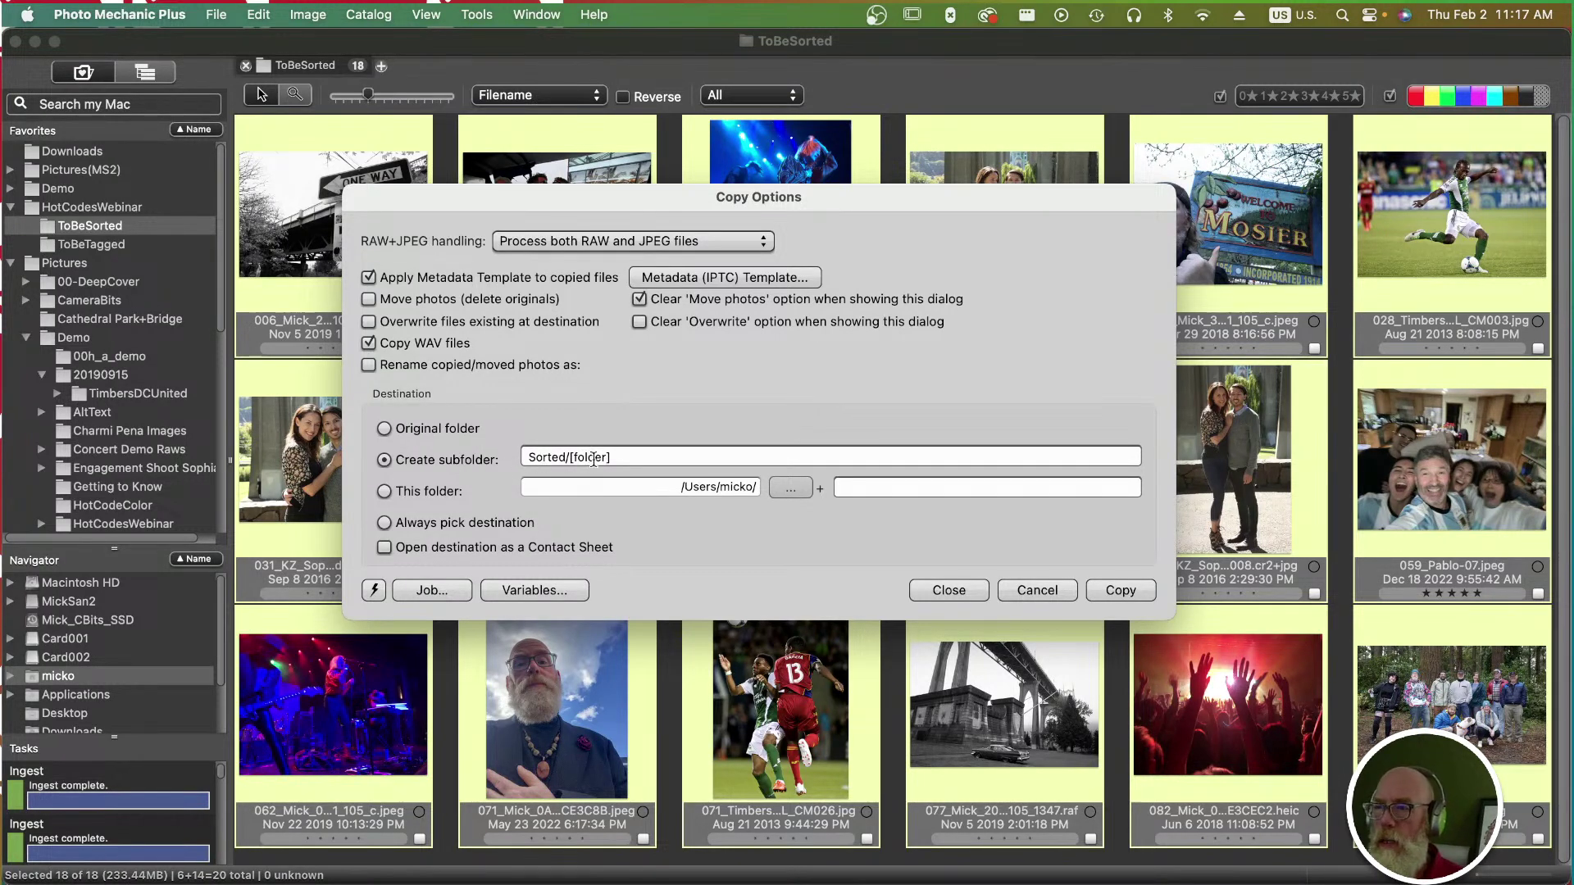
{"action": "key", "text": "super+Tab"}
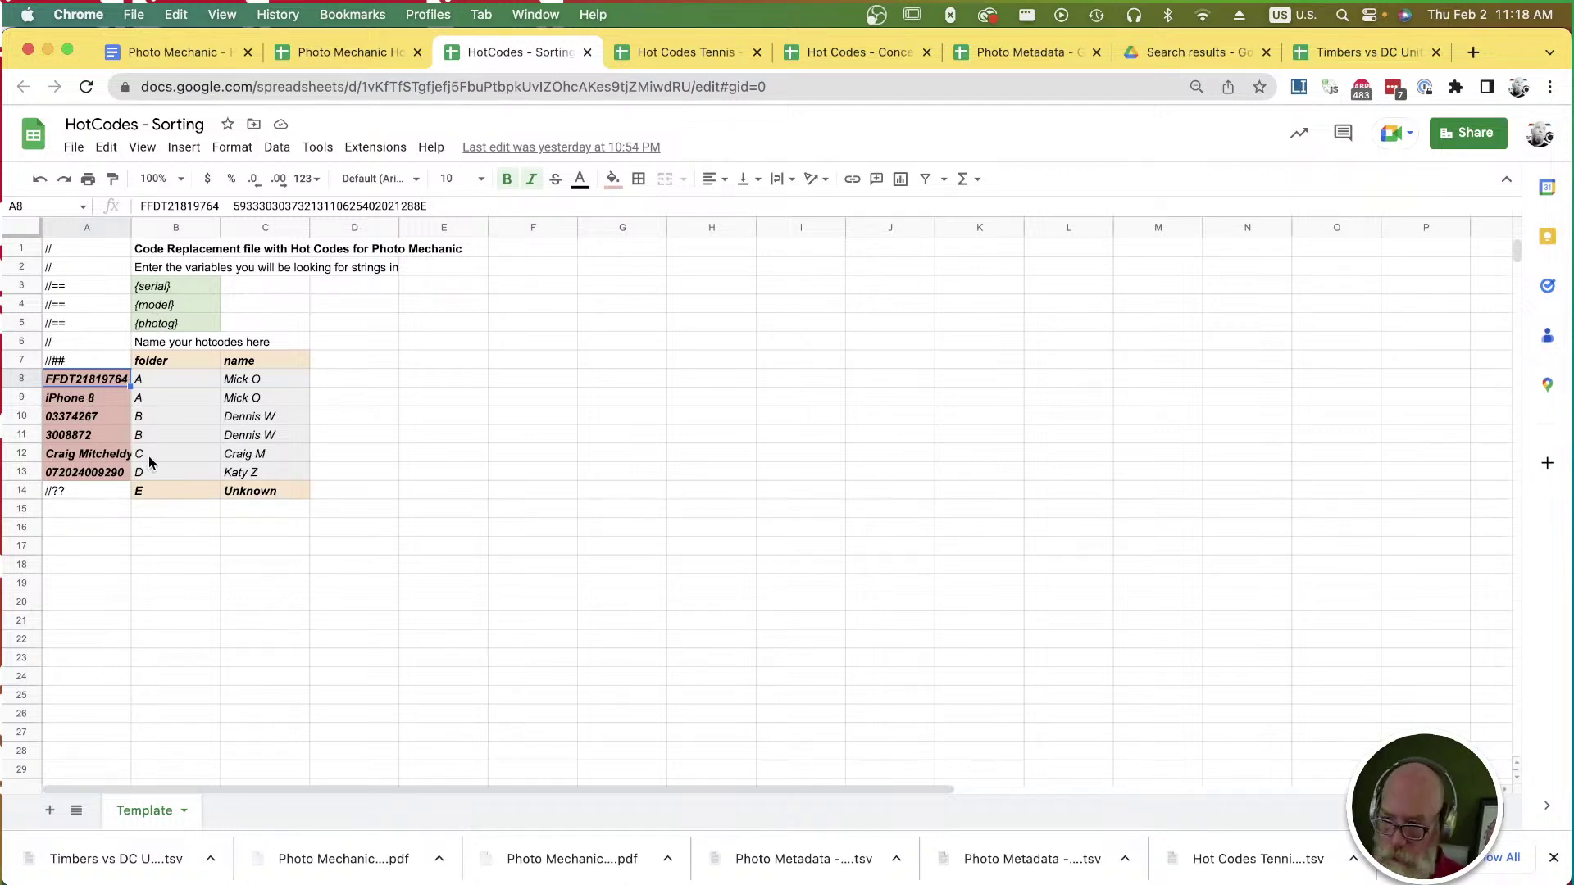
Switch back to Photo Mechanic, empty the copy's Metadata (IPTC) Template and enable only Credit with the value [name].
{"action": "key", "text": "super+Tab"}
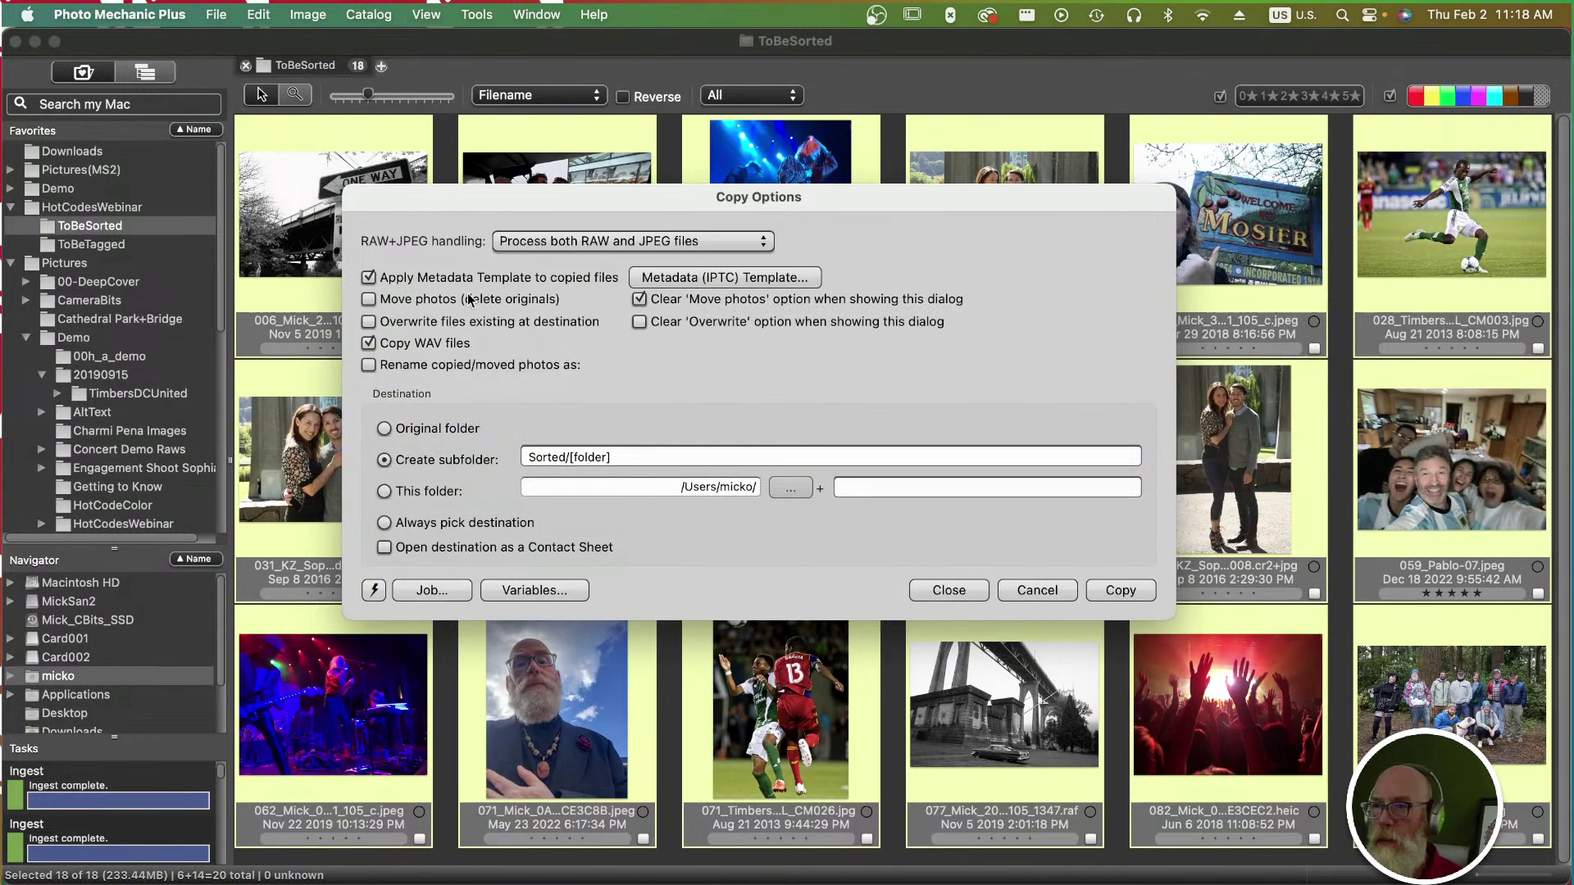
{"action": "left_click", "coordinate": [753, 278]}
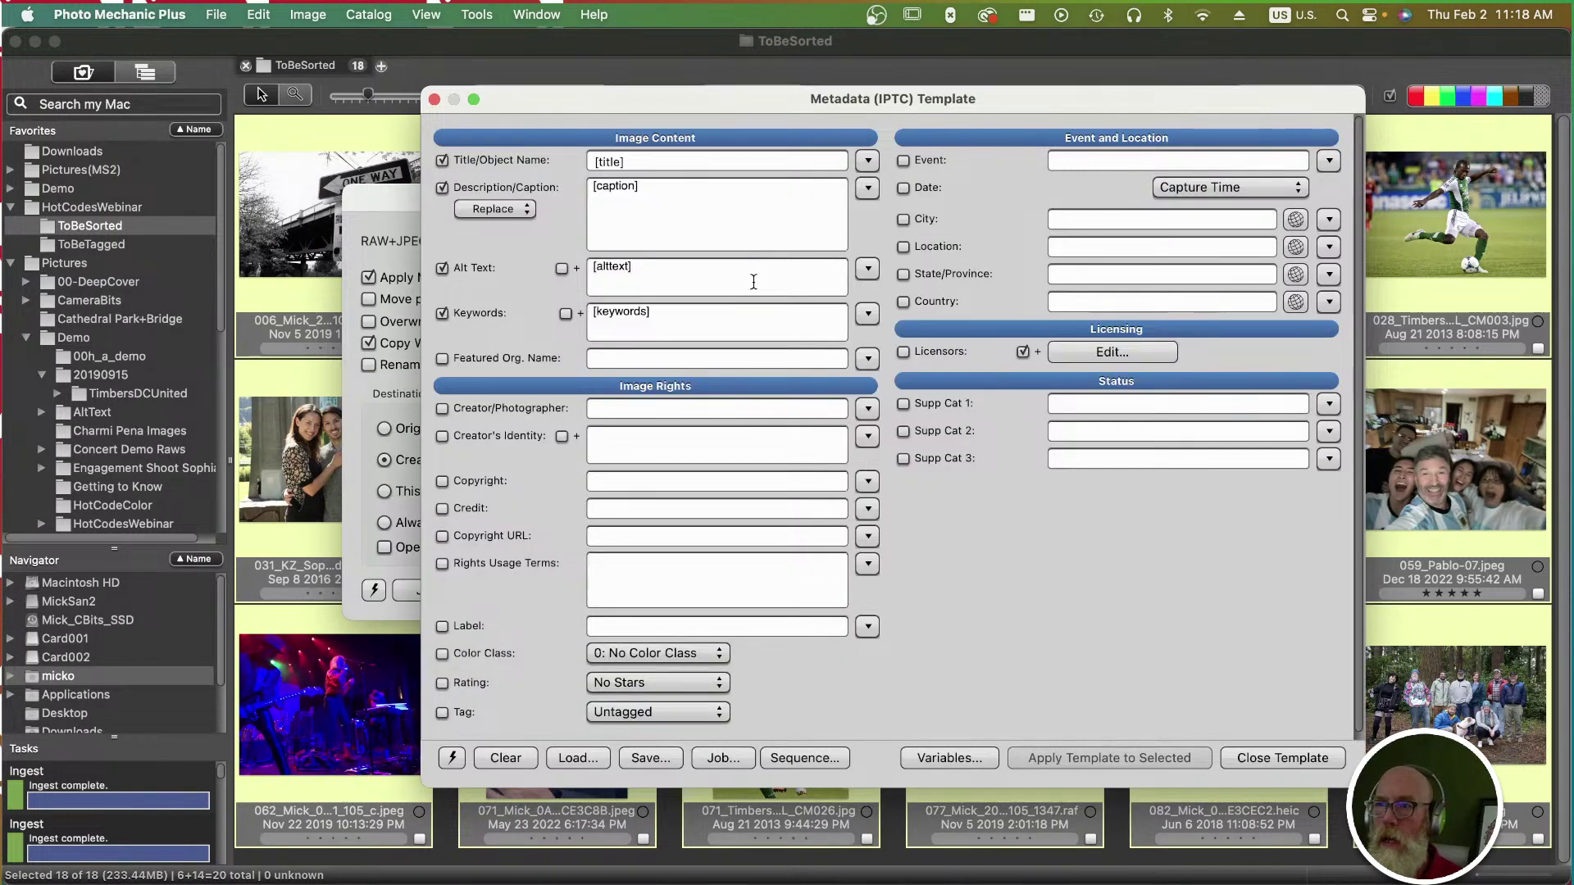
{"action": "left_click", "coordinate": [452, 757]}
{"action": "left_click", "coordinate": [572, 735]}
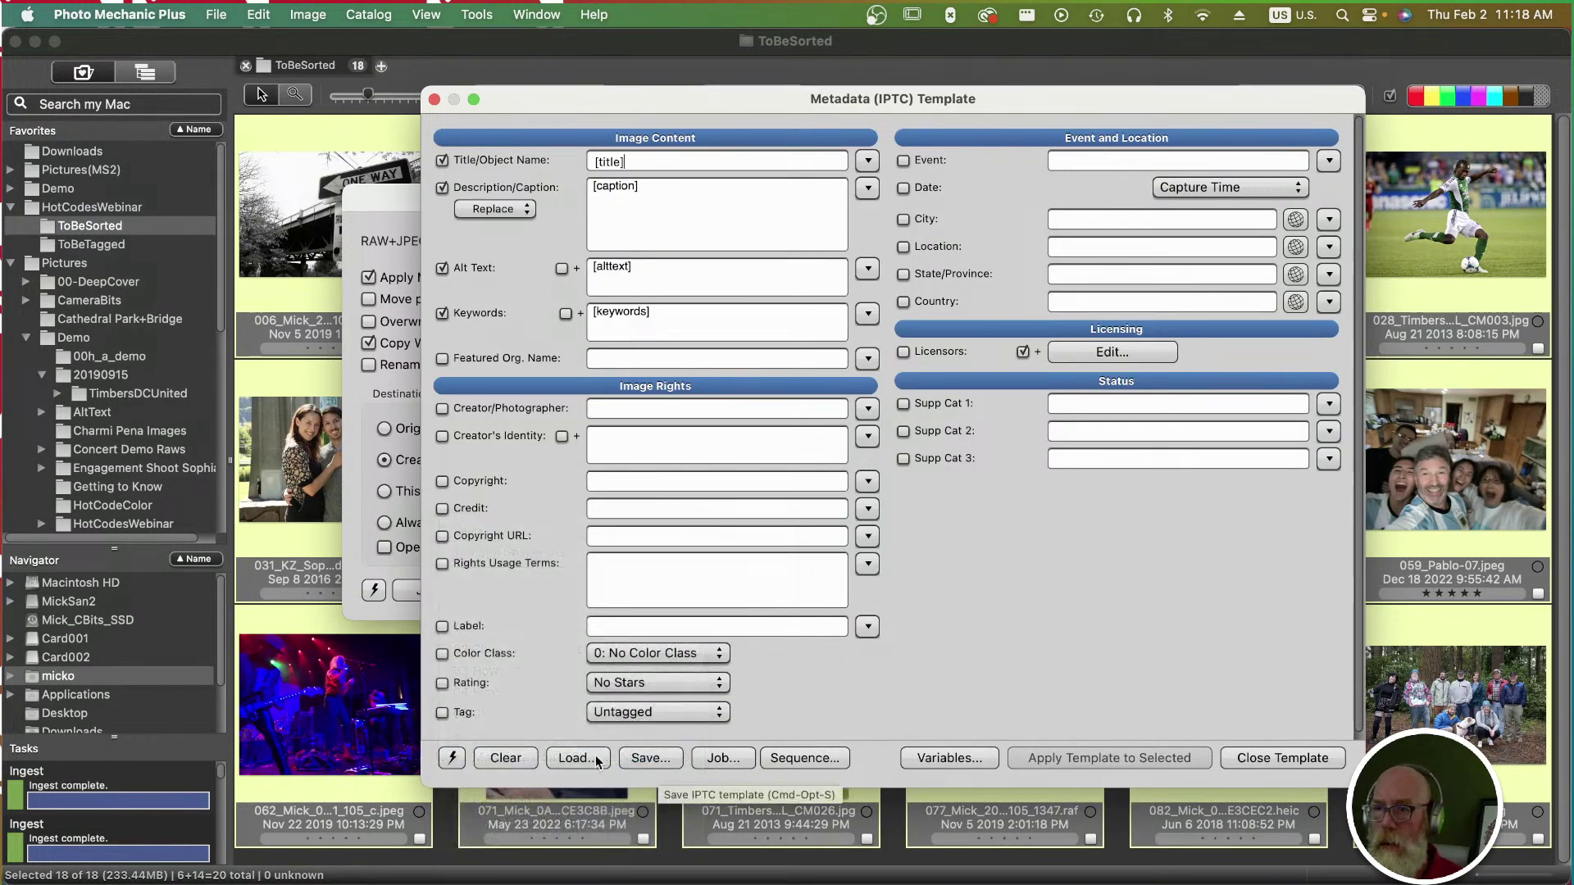
{"action": "left_click", "coordinate": [443, 508]}
{"action": "type", "text": "[name"}
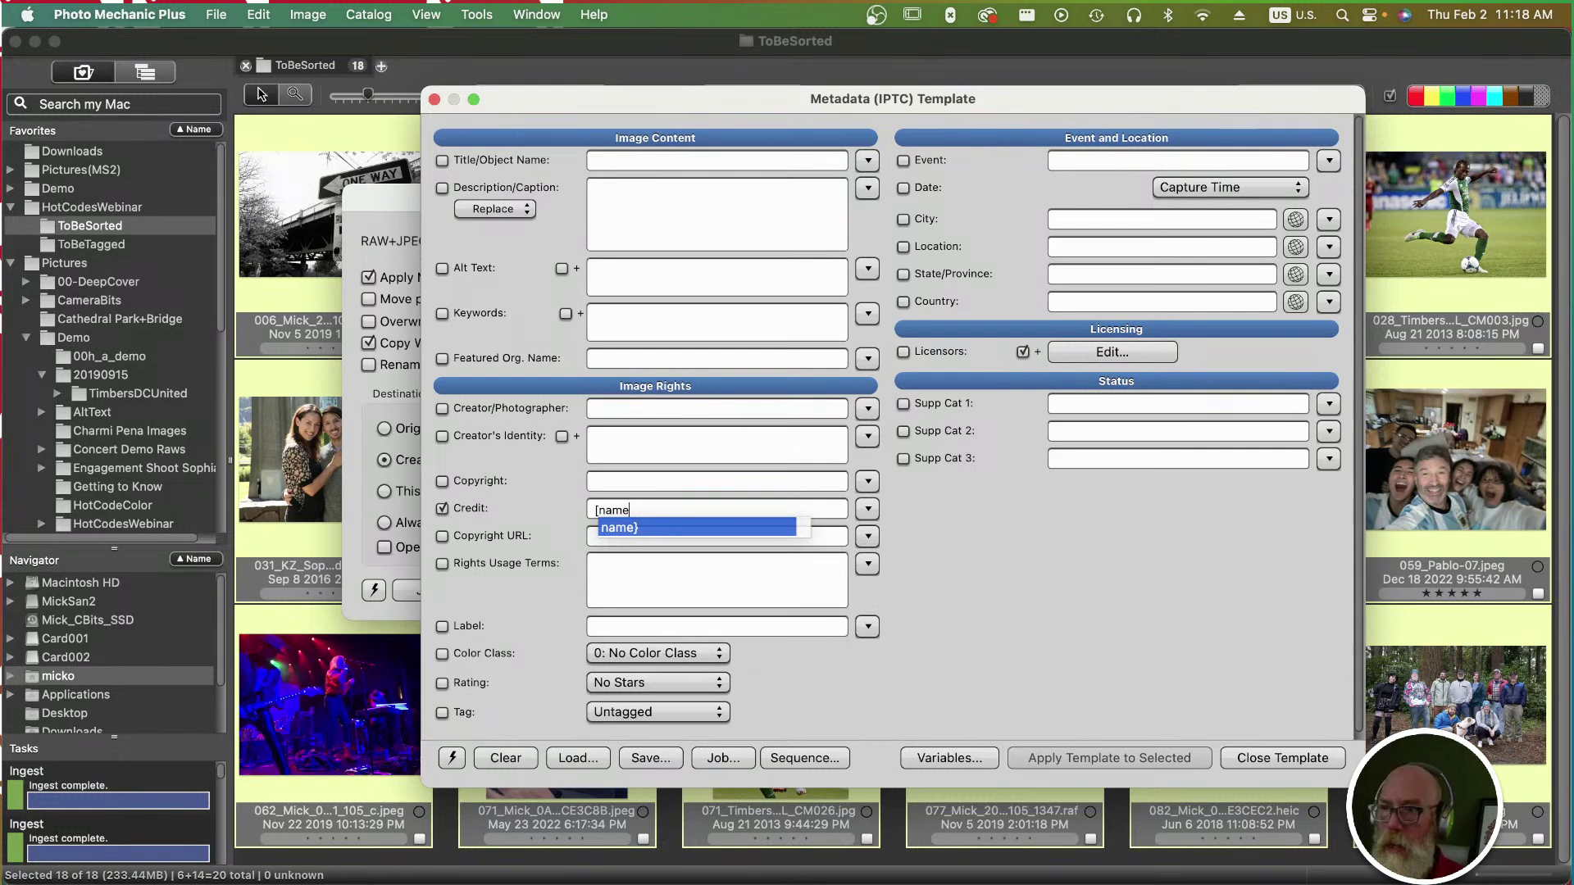
{"action": "type", "text": "]"}
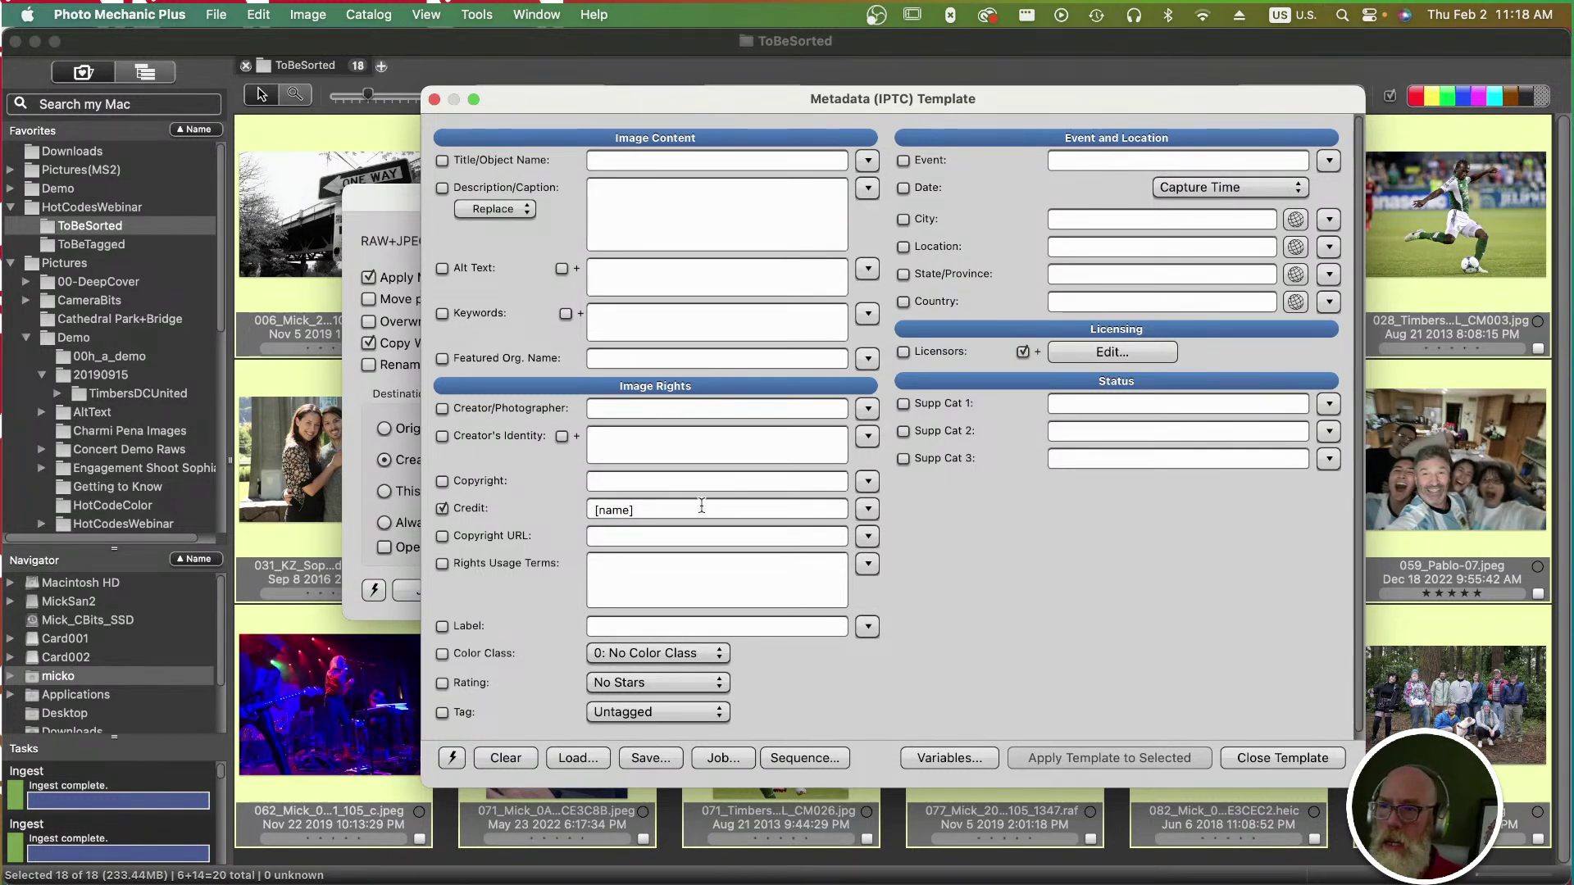
Switch to Chrome and examine the iPhone 8 string and its name replacement in the HotCodes - Sorting sheet.
{"action": "key", "text": "super+Tab"}
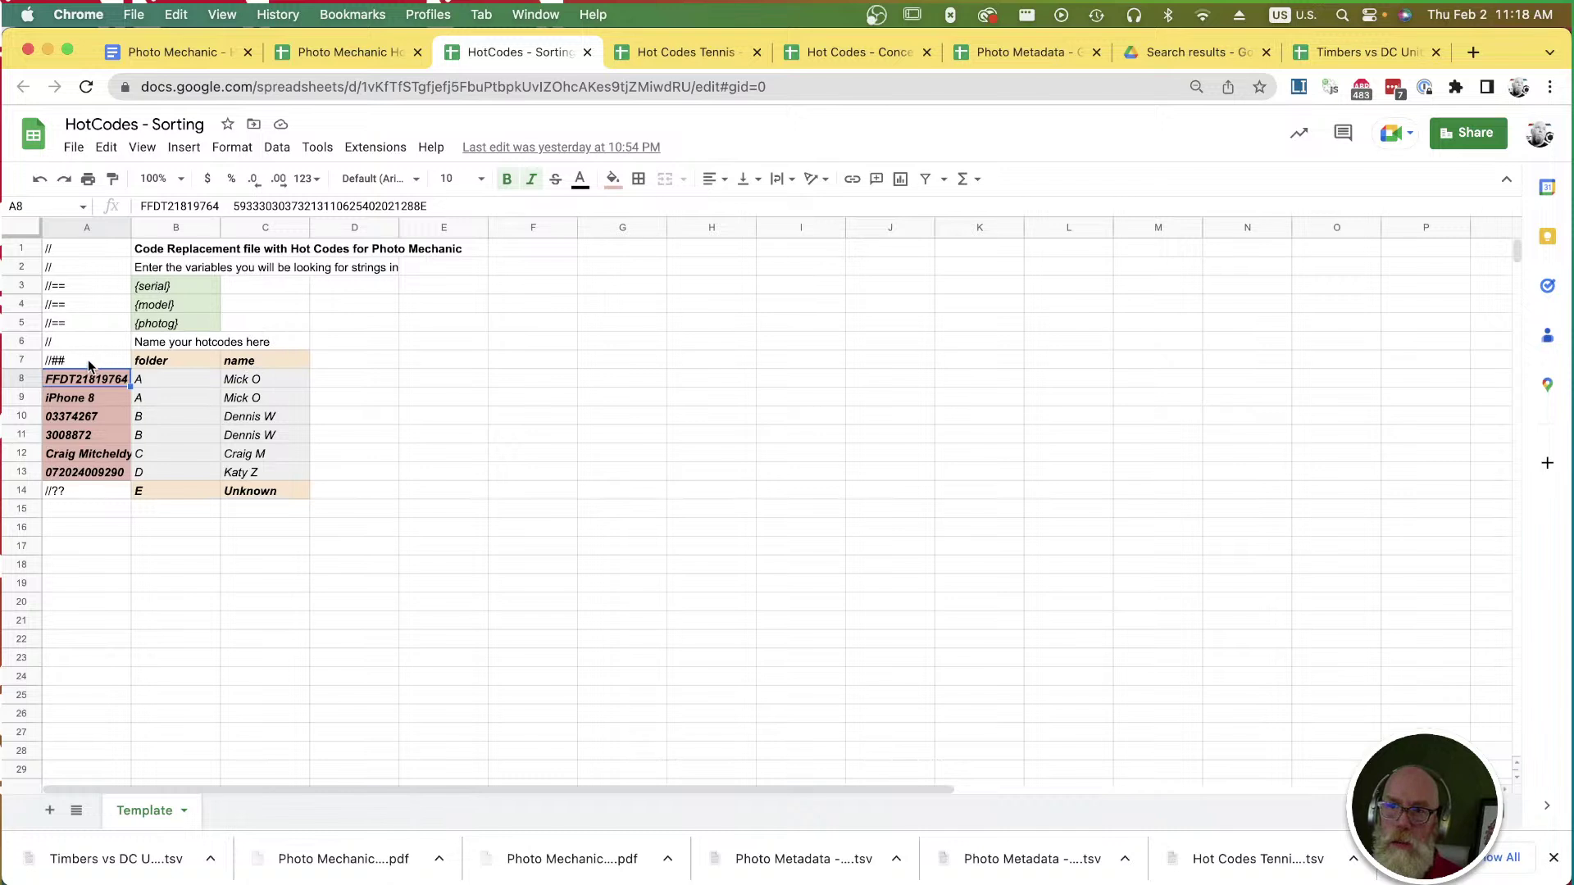
{"action": "left_click", "coordinate": [91, 401]}
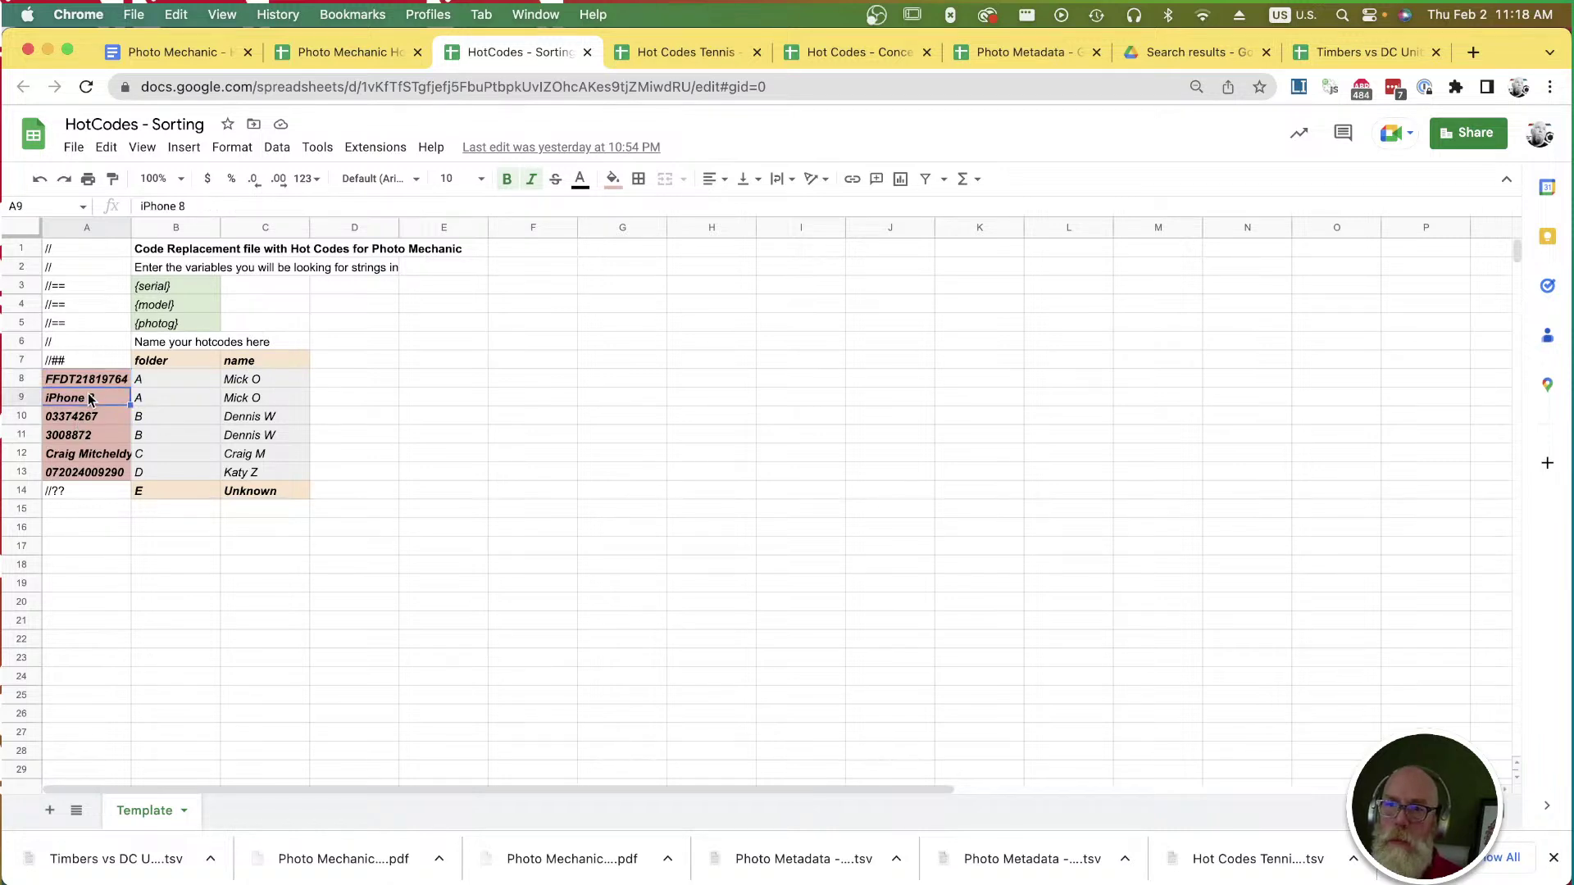
{"action": "left_click", "coordinate": [266, 401]}
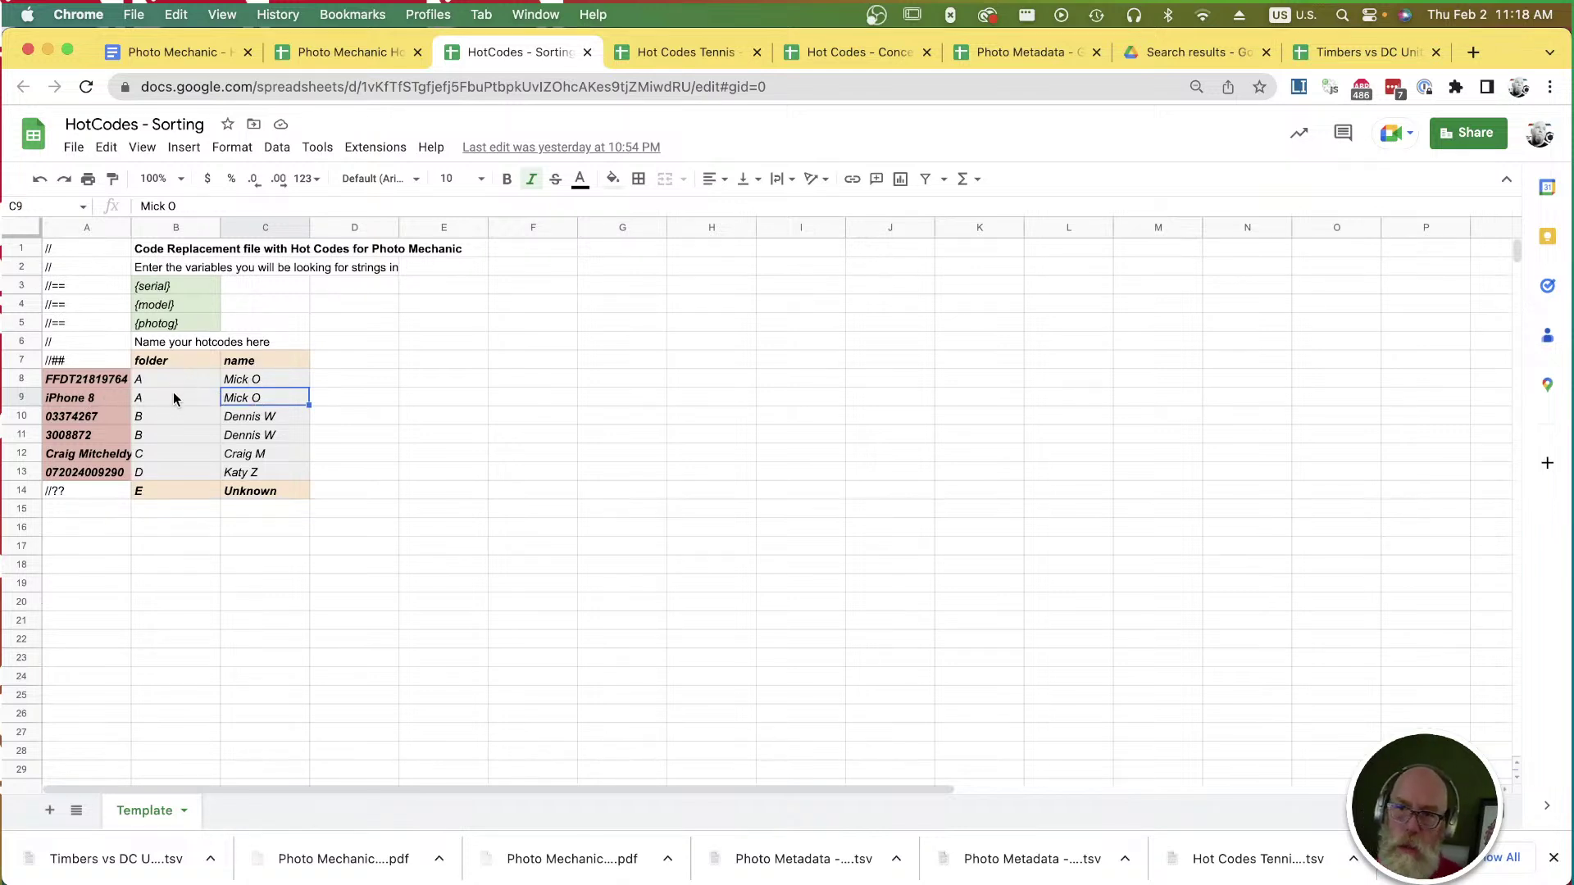
Return to Photo Mechanic, close the metadata template, copy the selected photos, and expand ToBeSorted and its Sorted subfolder.
{"action": "key", "text": "super+Tab"}
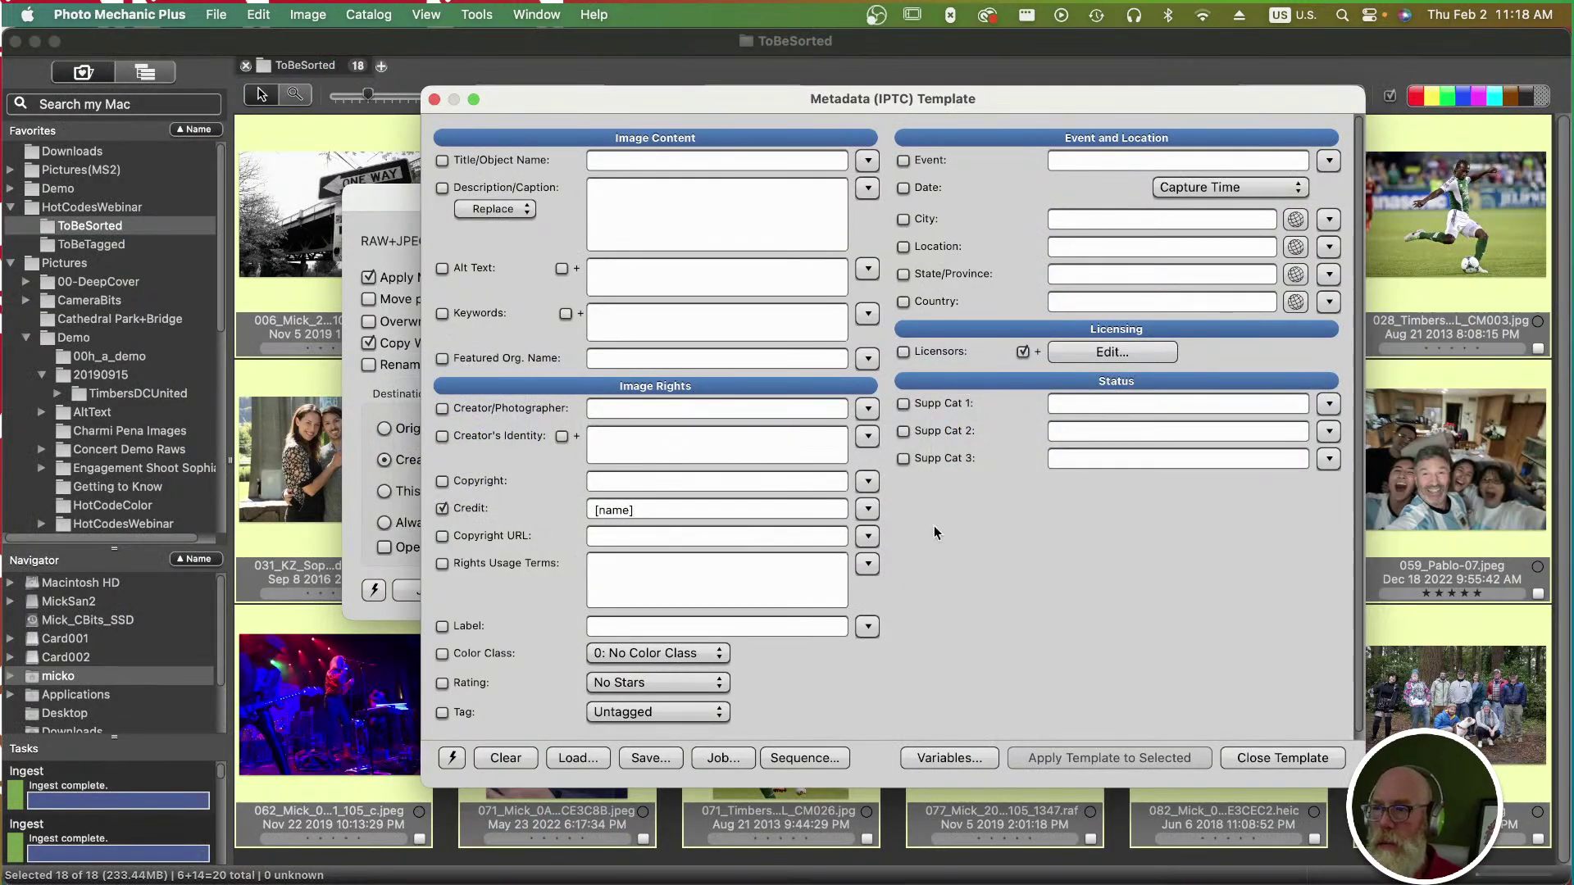
{"action": "left_click", "coordinate": [1304, 760]}
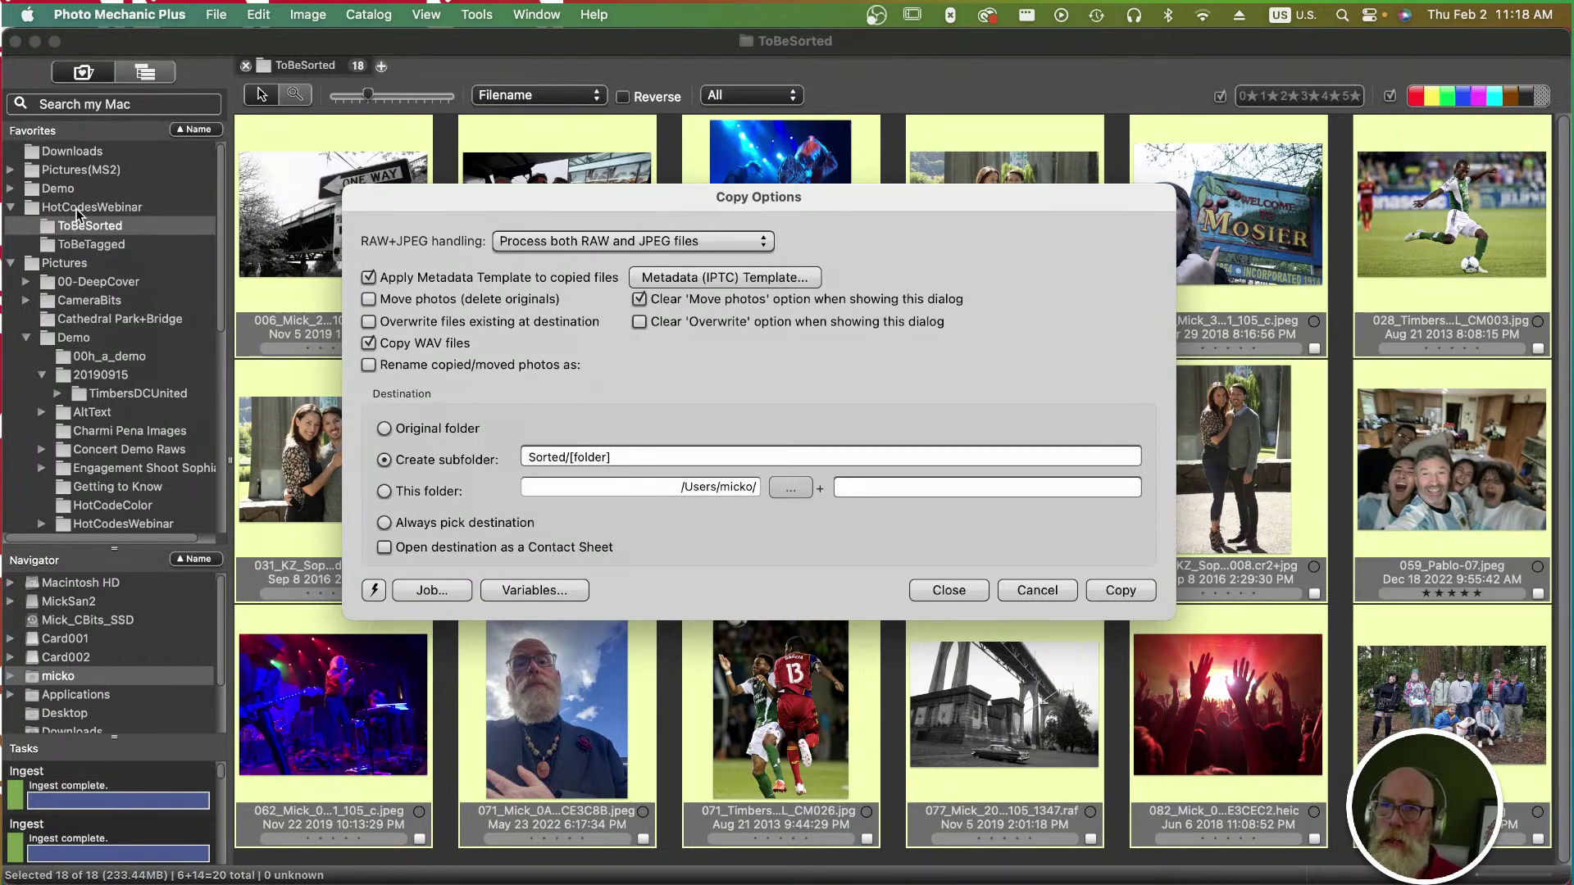
{"action": "left_click", "coordinate": [1121, 592]}
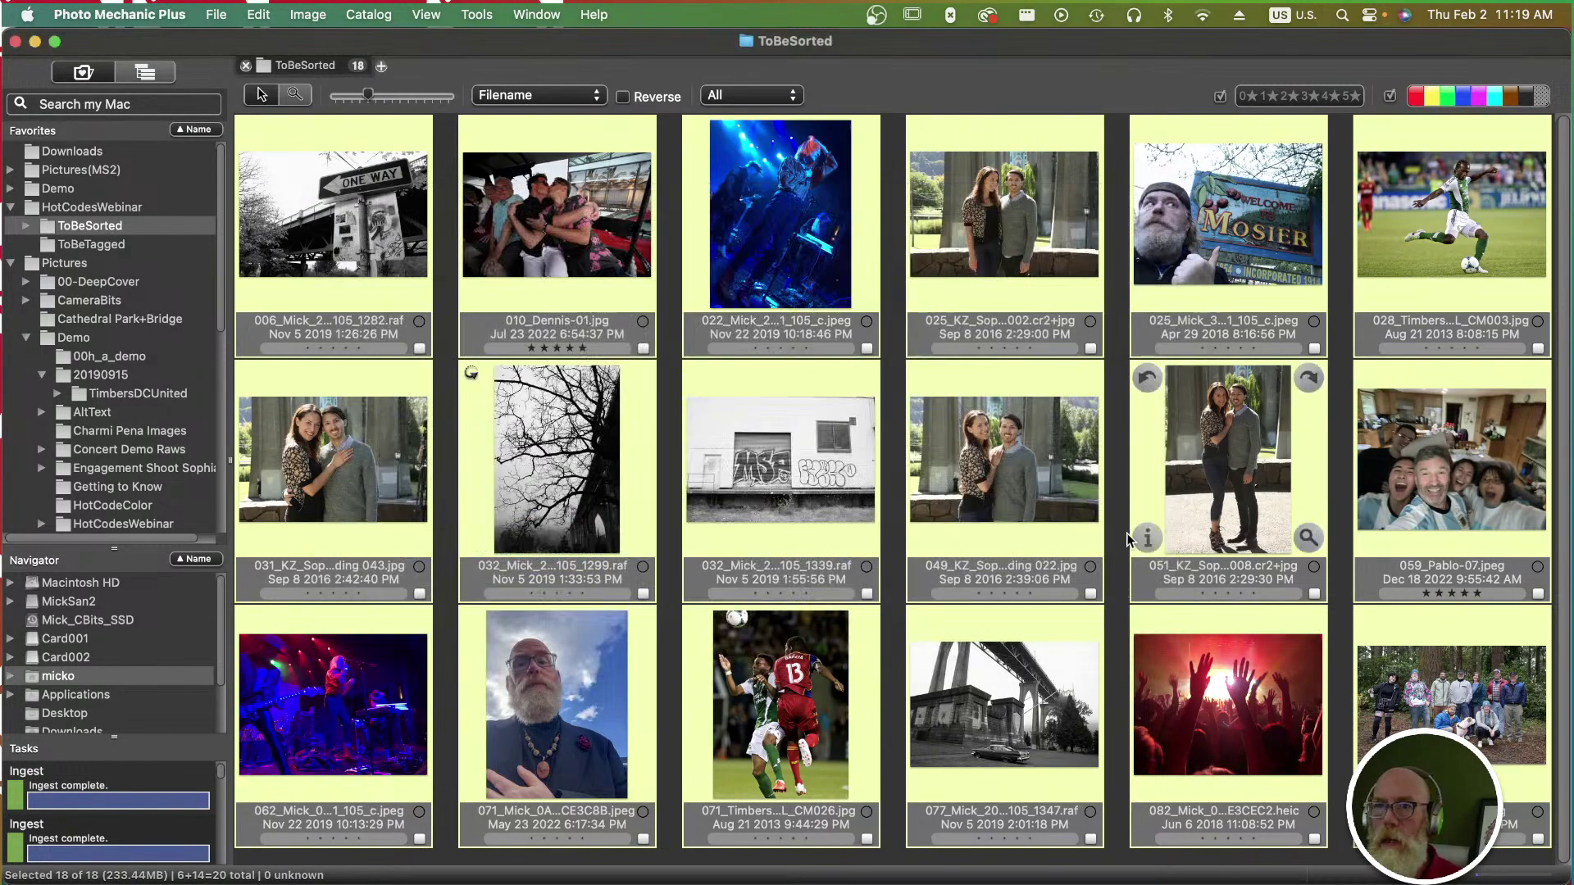
{"action": "left_click", "coordinate": [26, 226]}
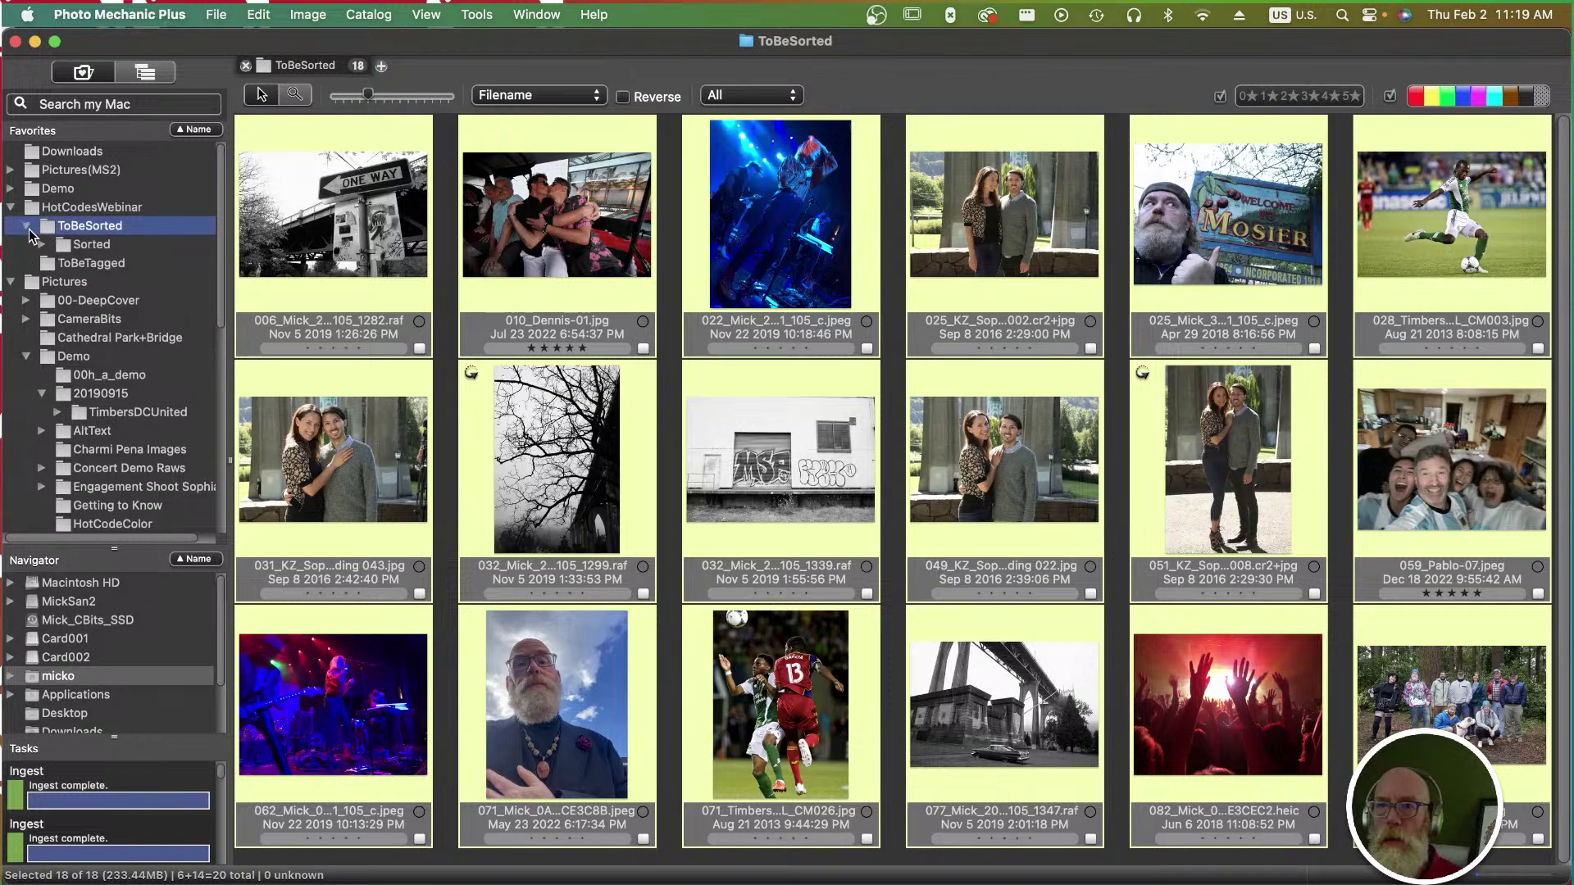
{"action": "left_click", "coordinate": [42, 244]}
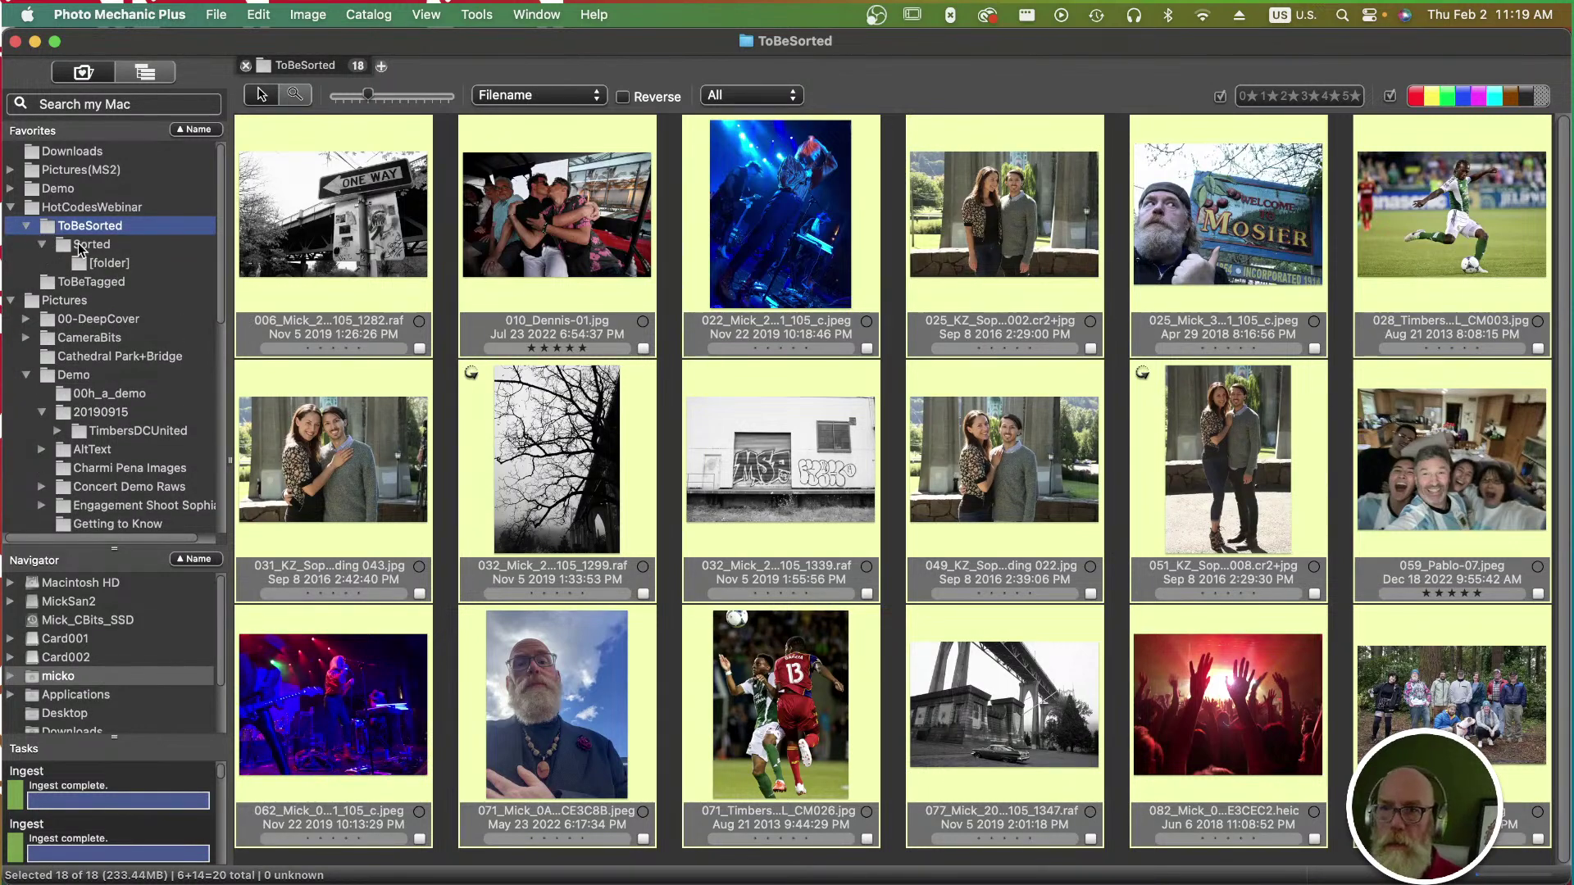
Move the Sorted folder inside ToBeSorted to the Trash.
{"action": "left_click", "coordinate": [79, 246]}
{"action": "right_click", "coordinate": [79, 246]}
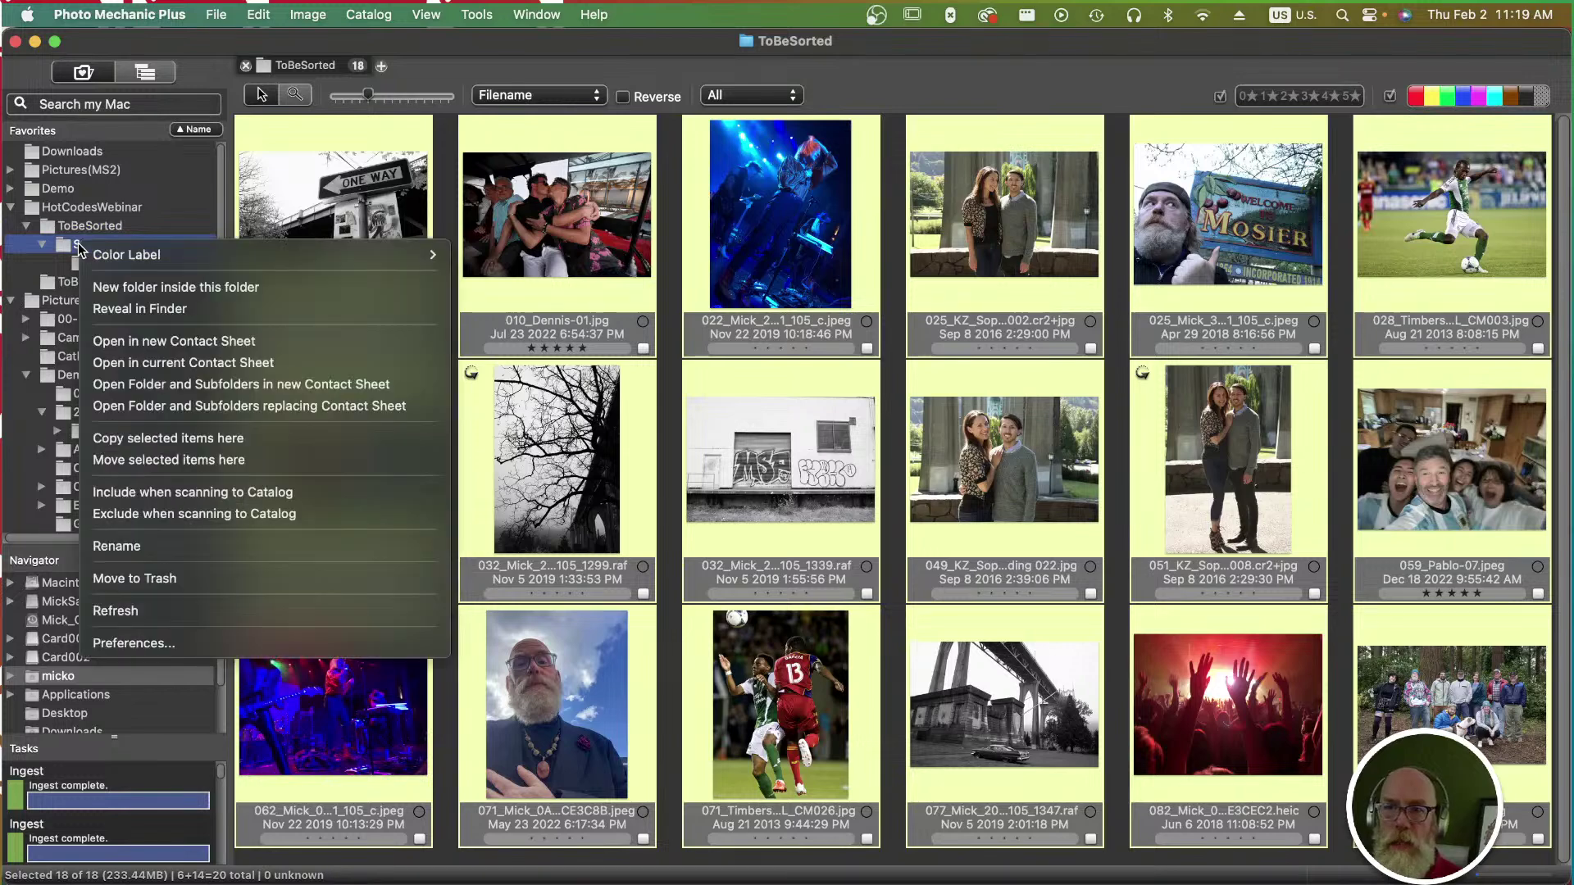
{"action": "left_click", "coordinate": [175, 587]}
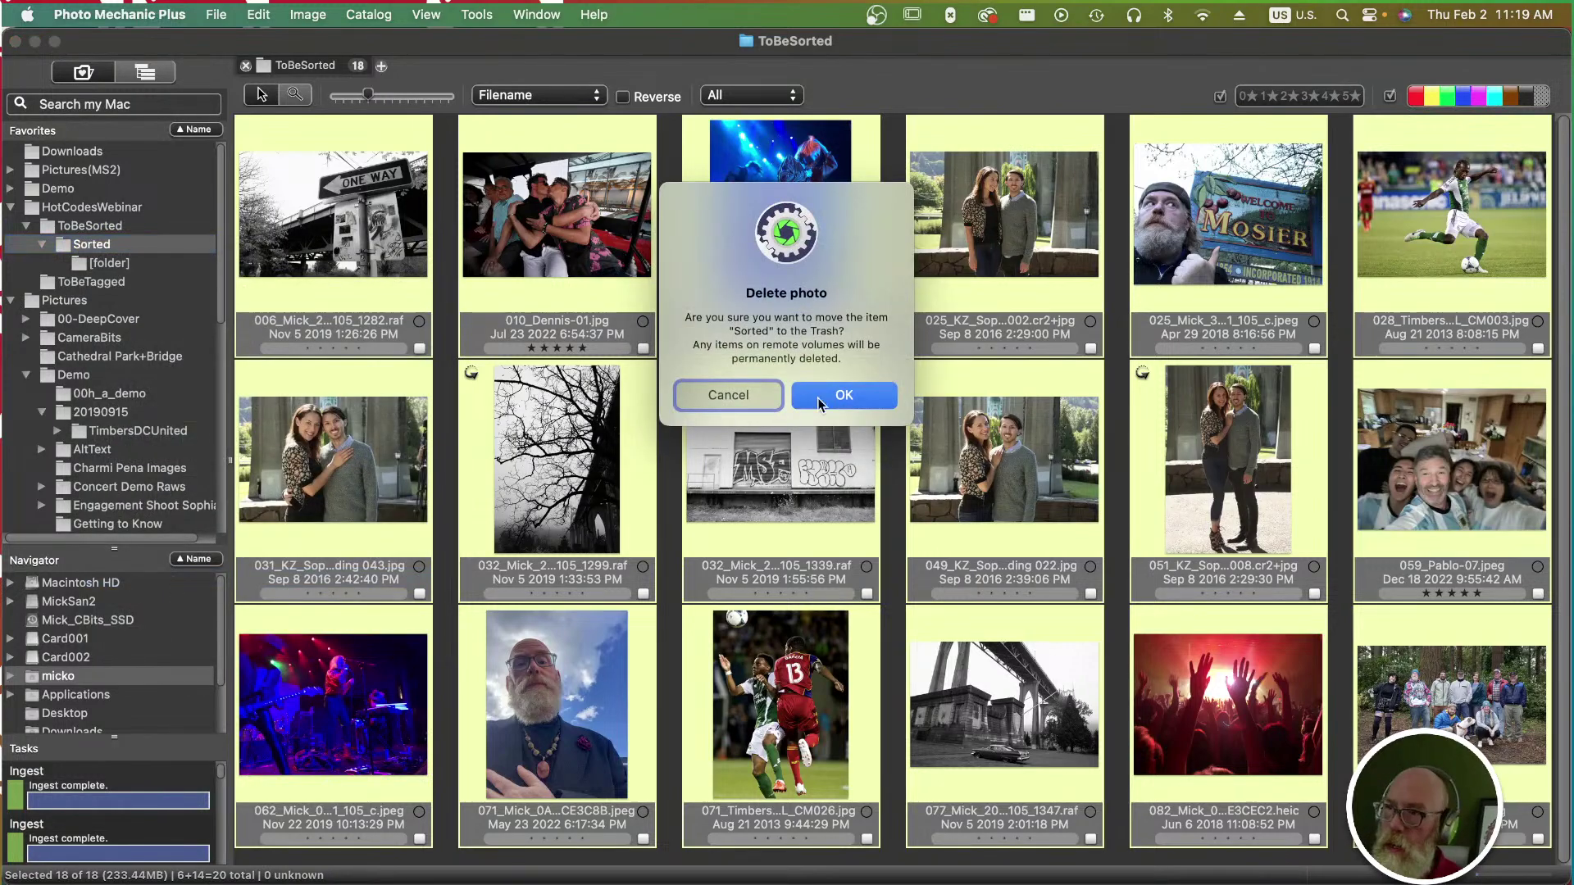
{"action": "left_click", "coordinate": [883, 400]}
Switch to Chrome and download the HotCodes - Sorting sheet as Tab Separated Values (.tsv).
{"action": "key", "text": "super+Tab"}
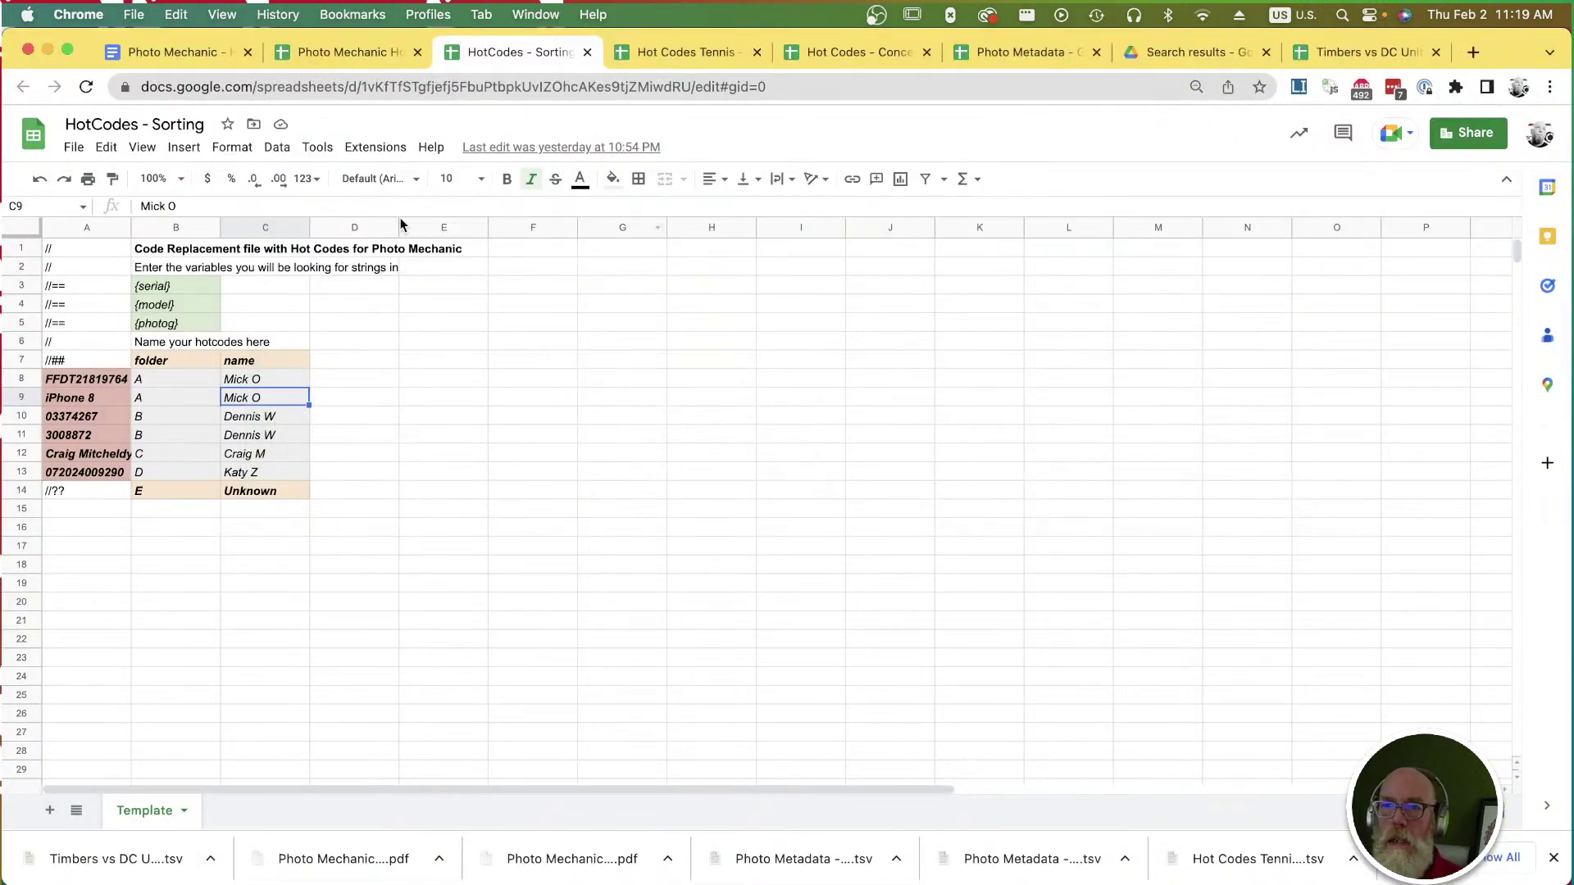
{"action": "left_click", "coordinate": [74, 147]}
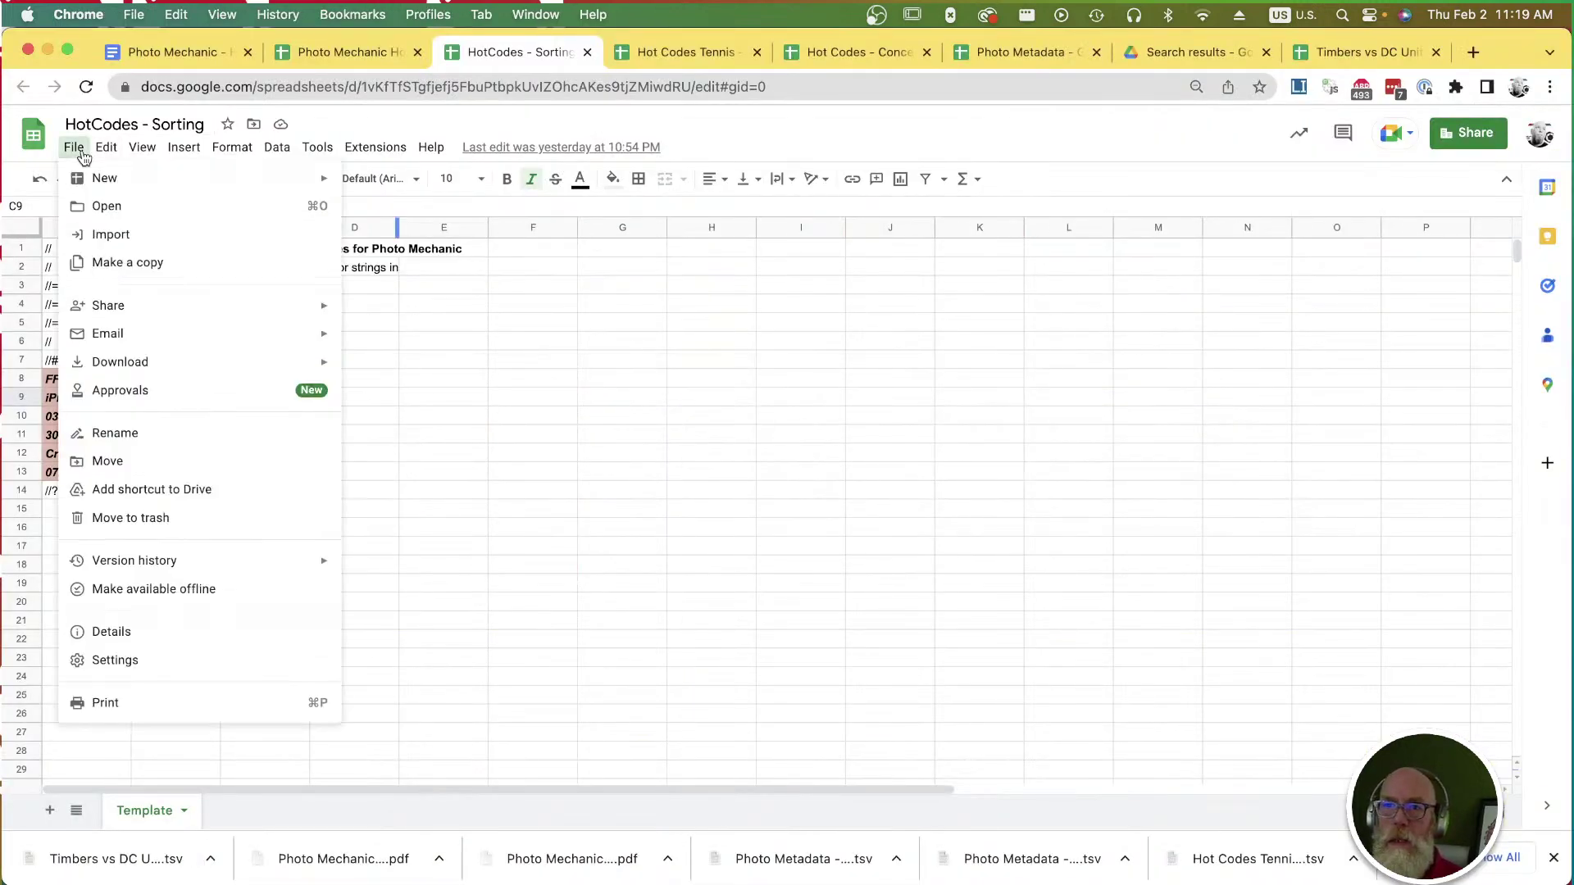
{"action": "mouse_move", "coordinate": [148, 357]}
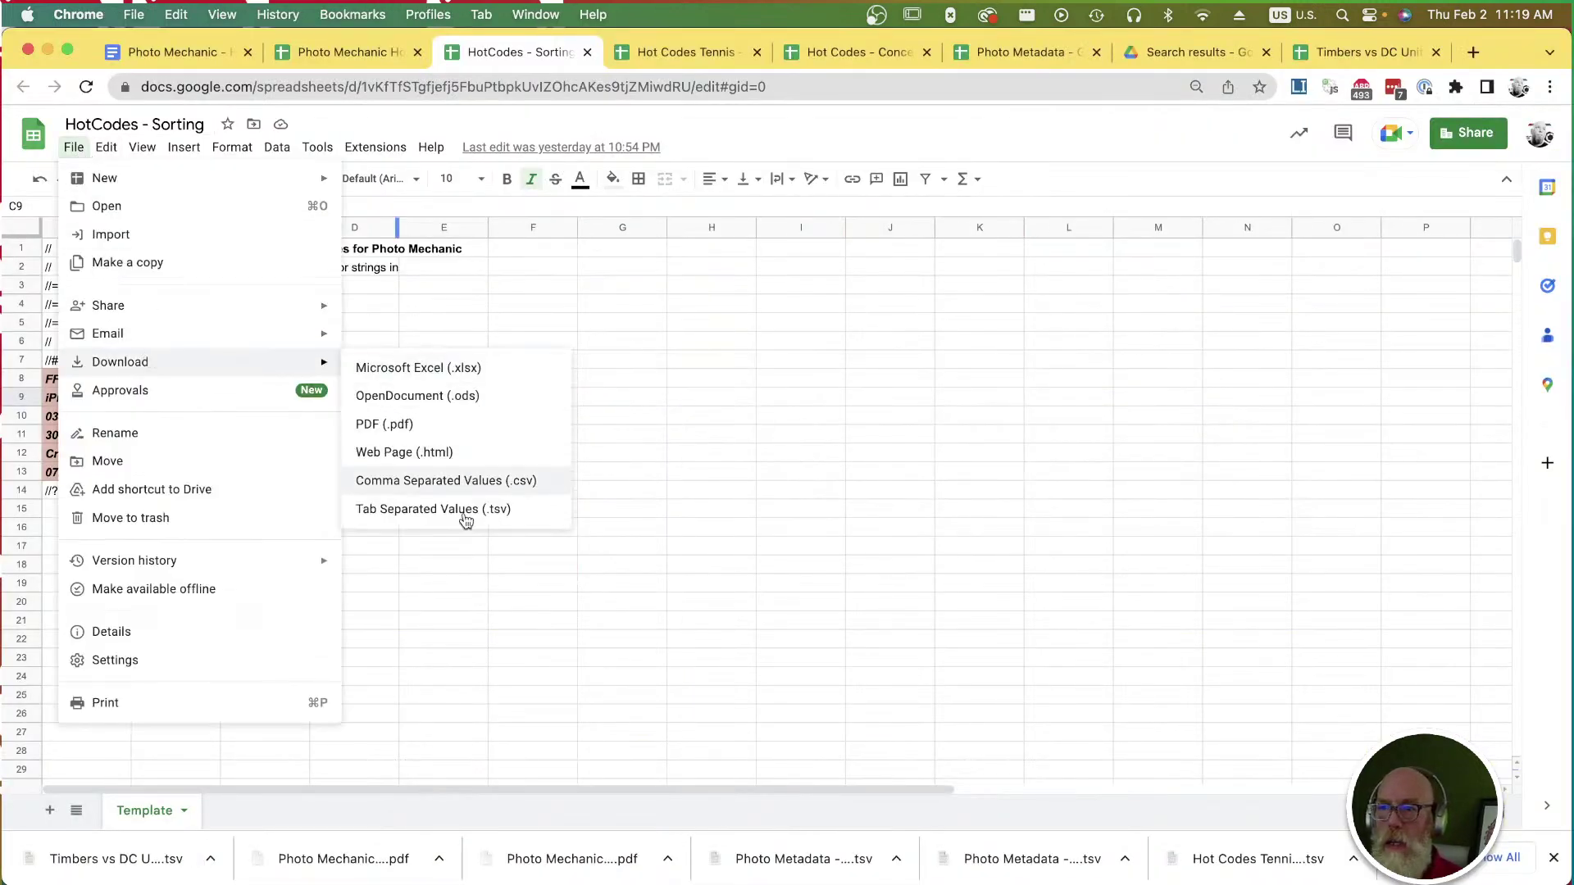
{"action": "left_click", "coordinate": [510, 509]}
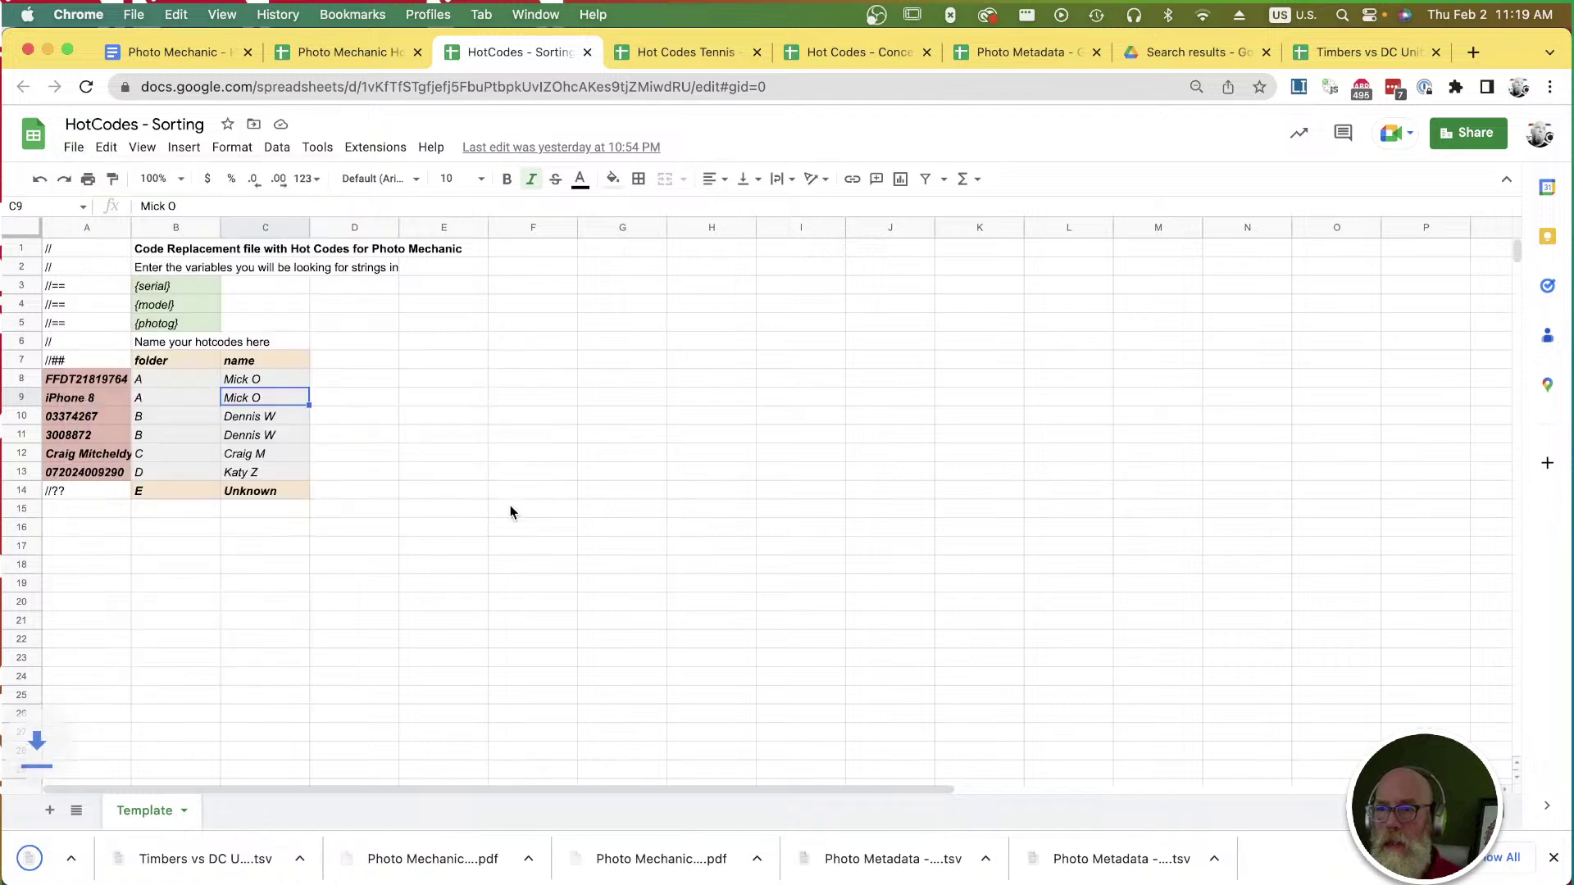
Switch to Finder and move HotCodes - Sorting - Template.tsv from Downloads into the PM Parts folder.
{"action": "key", "text": "super+Tab"}
{"action": "key", "text": "super+Tab"}
{"action": "key", "text": "super+Tab"}
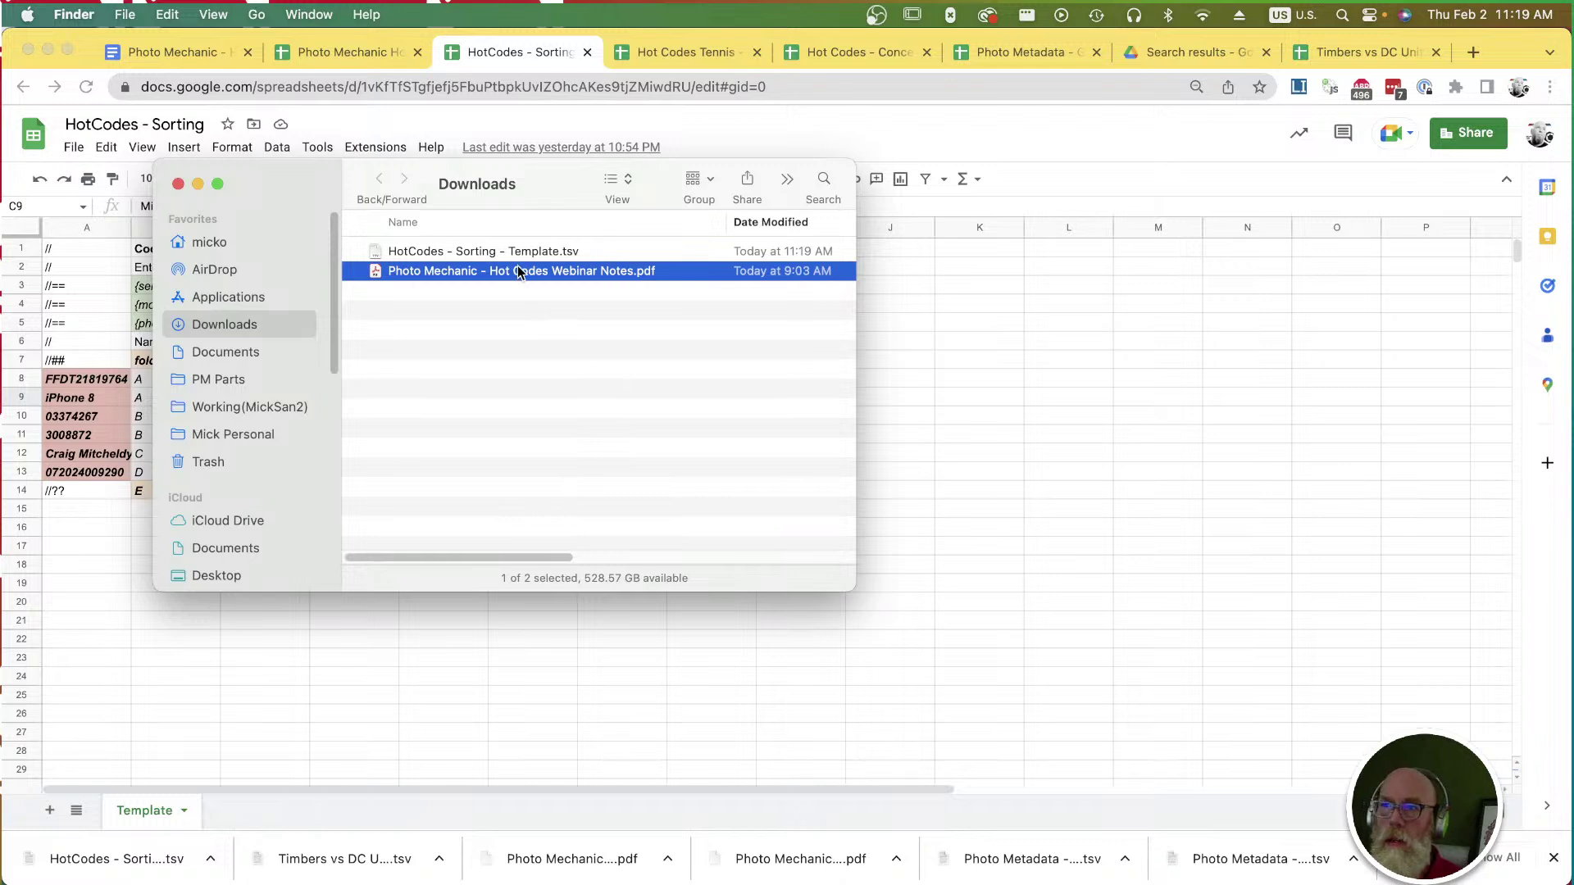
{"action": "left_click_drag", "start_coordinate": [523, 254], "coordinate": [266, 383]}
{"action": "left_click", "coordinate": [1457, 659]}
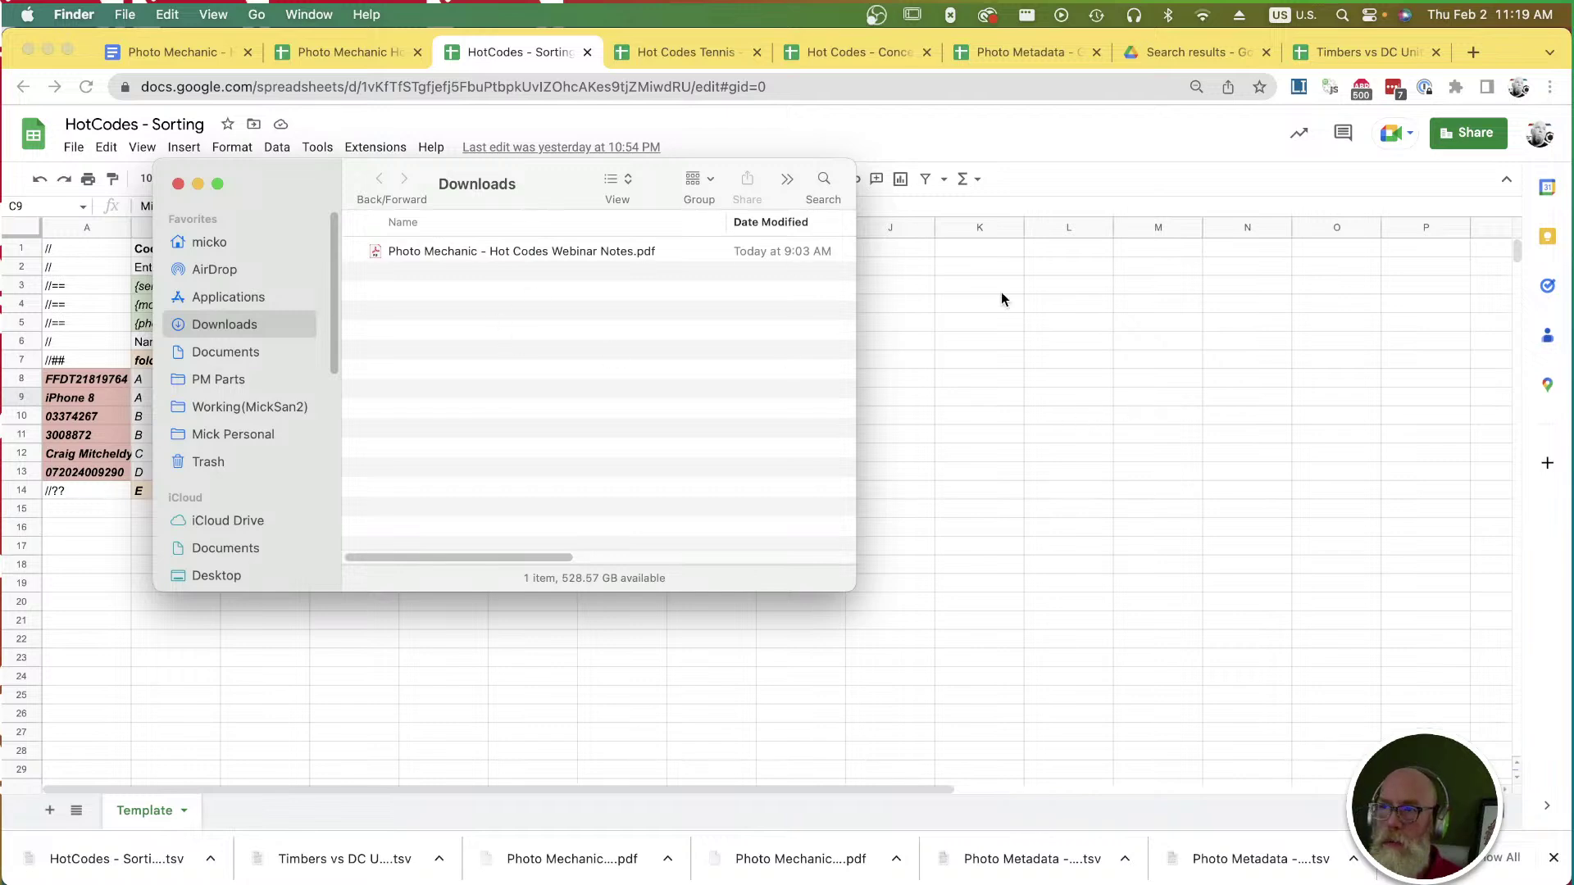
Switch to Photo Mechanic and add HotCodes - Sorting - Template.tsv from PM Parts to the Code Replacement files.
{"action": "key", "text": "super+Tab"}
{"action": "key", "text": "super+Tab"}
{"action": "key", "text": "super+Tab"}
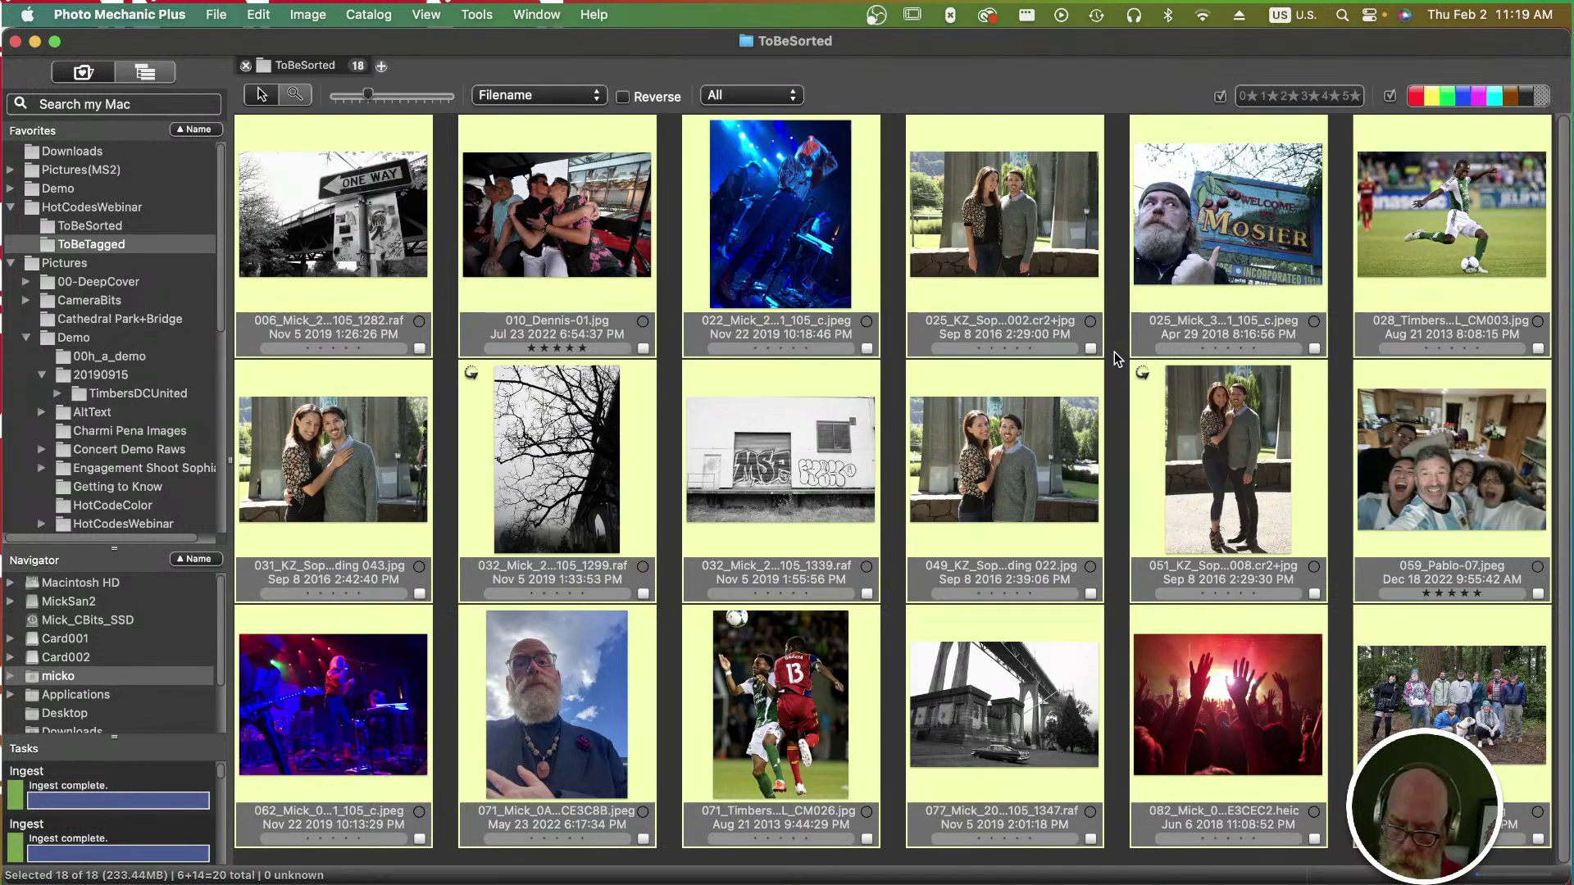
{"action": "key", "text": "super+shift+r"}
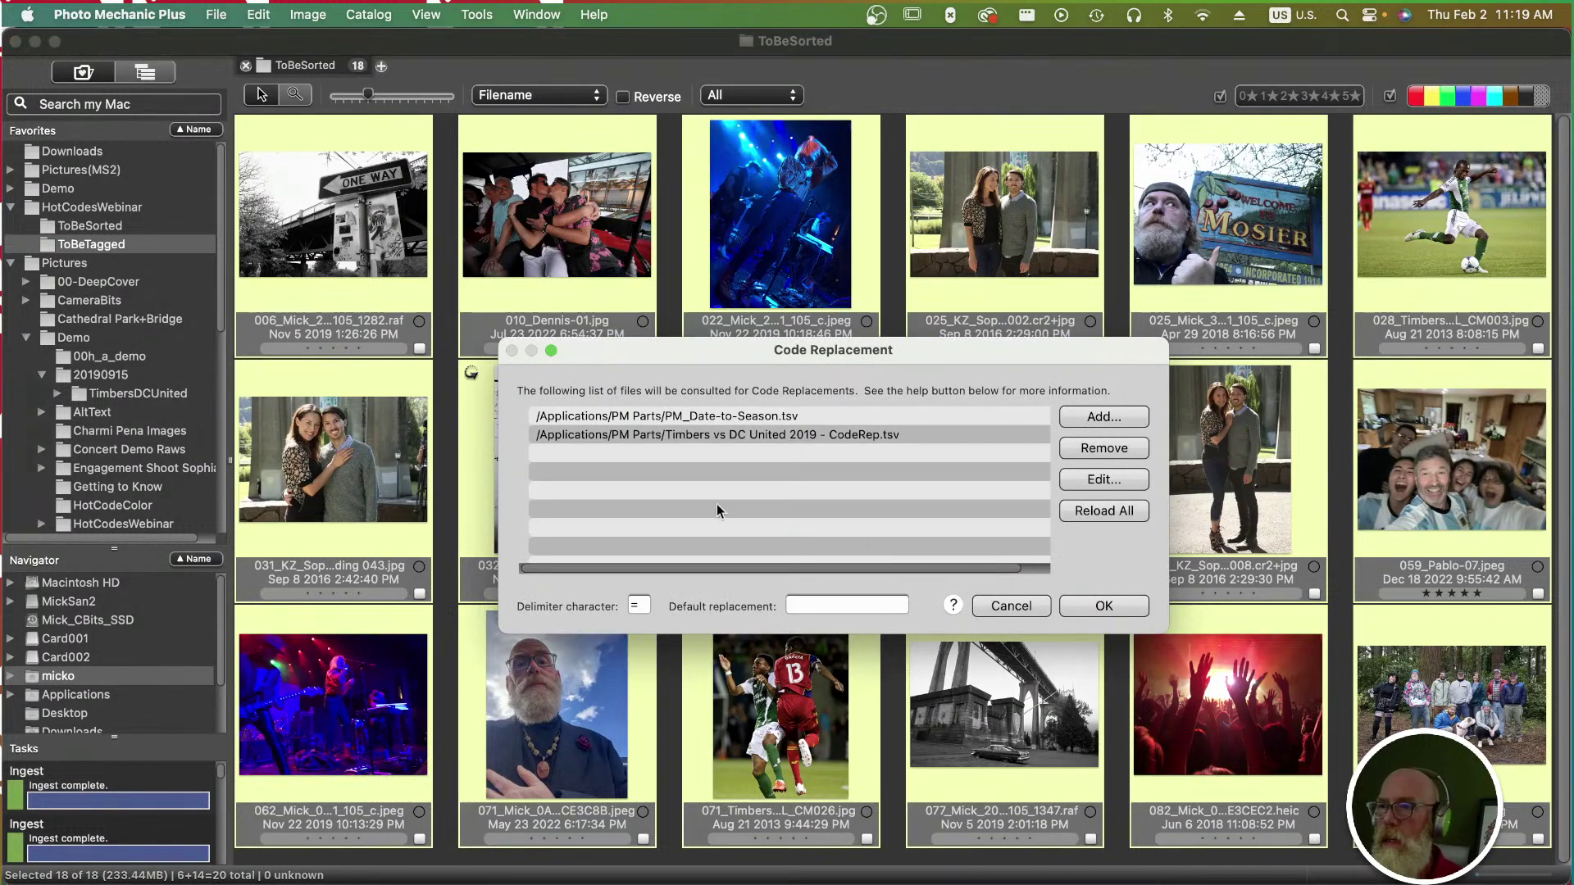
{"action": "left_click", "coordinate": [845, 437]}
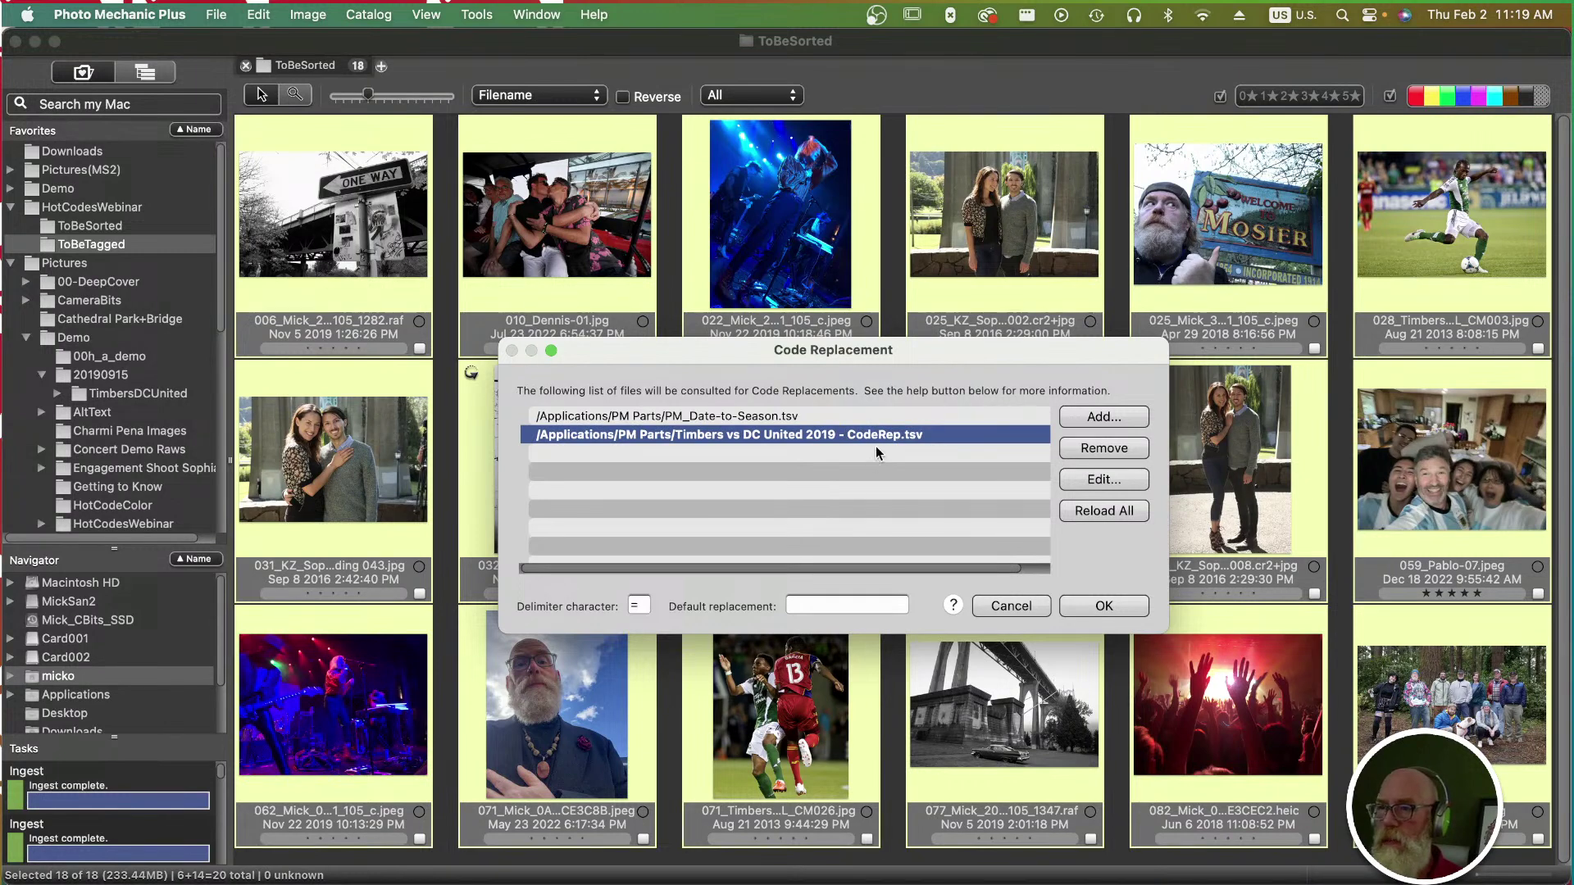
{"action": "left_click", "coordinate": [1105, 418]}
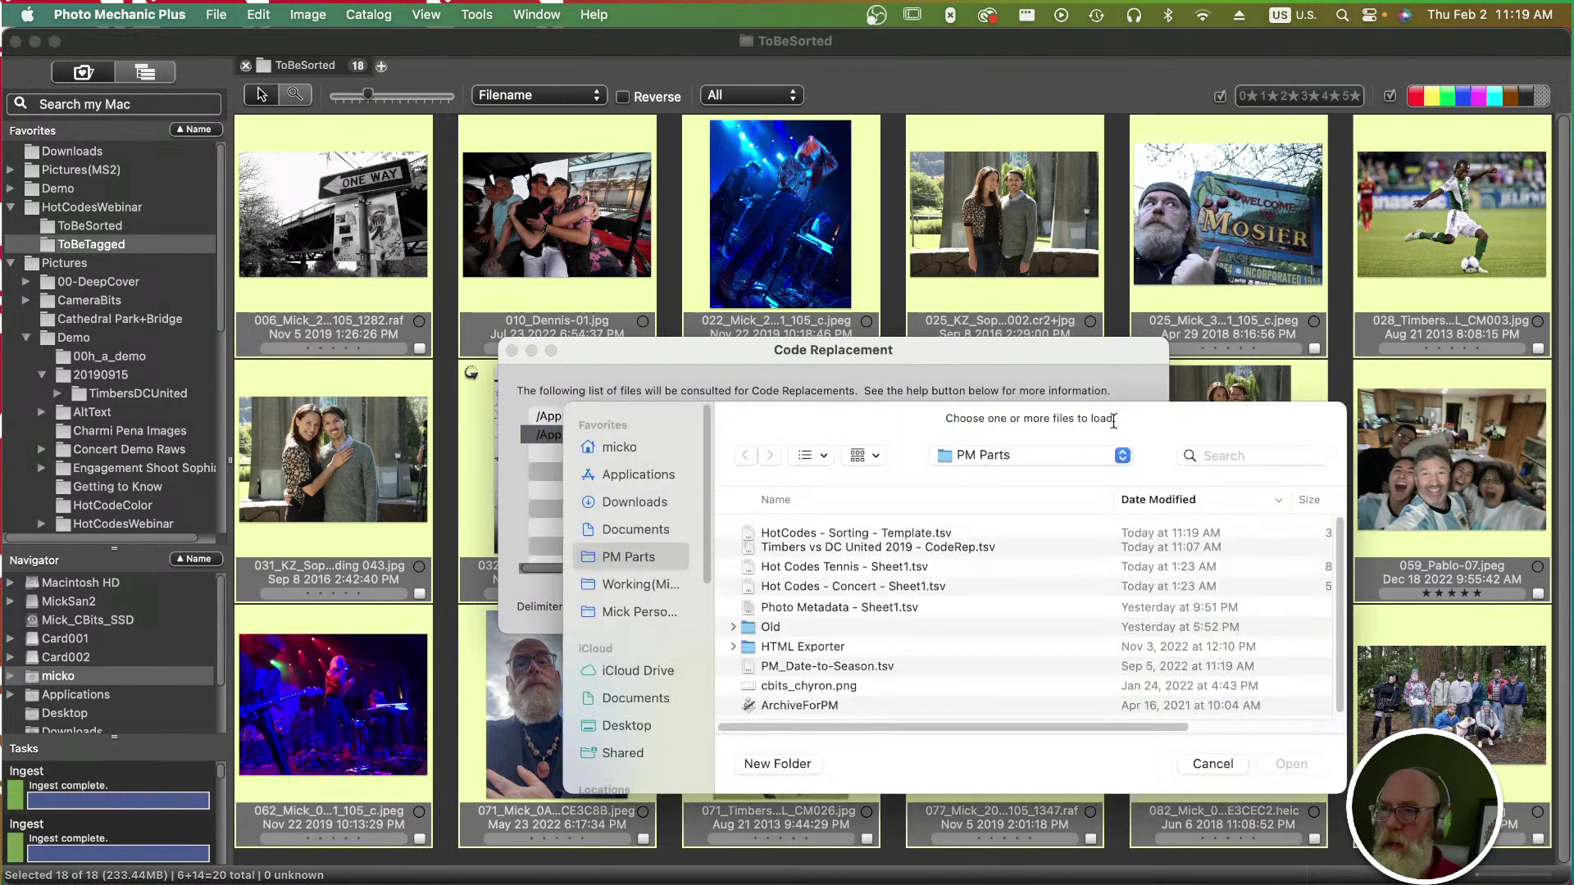
{"action": "left_click", "coordinate": [902, 531]}
{"action": "left_click", "coordinate": [1307, 761]}
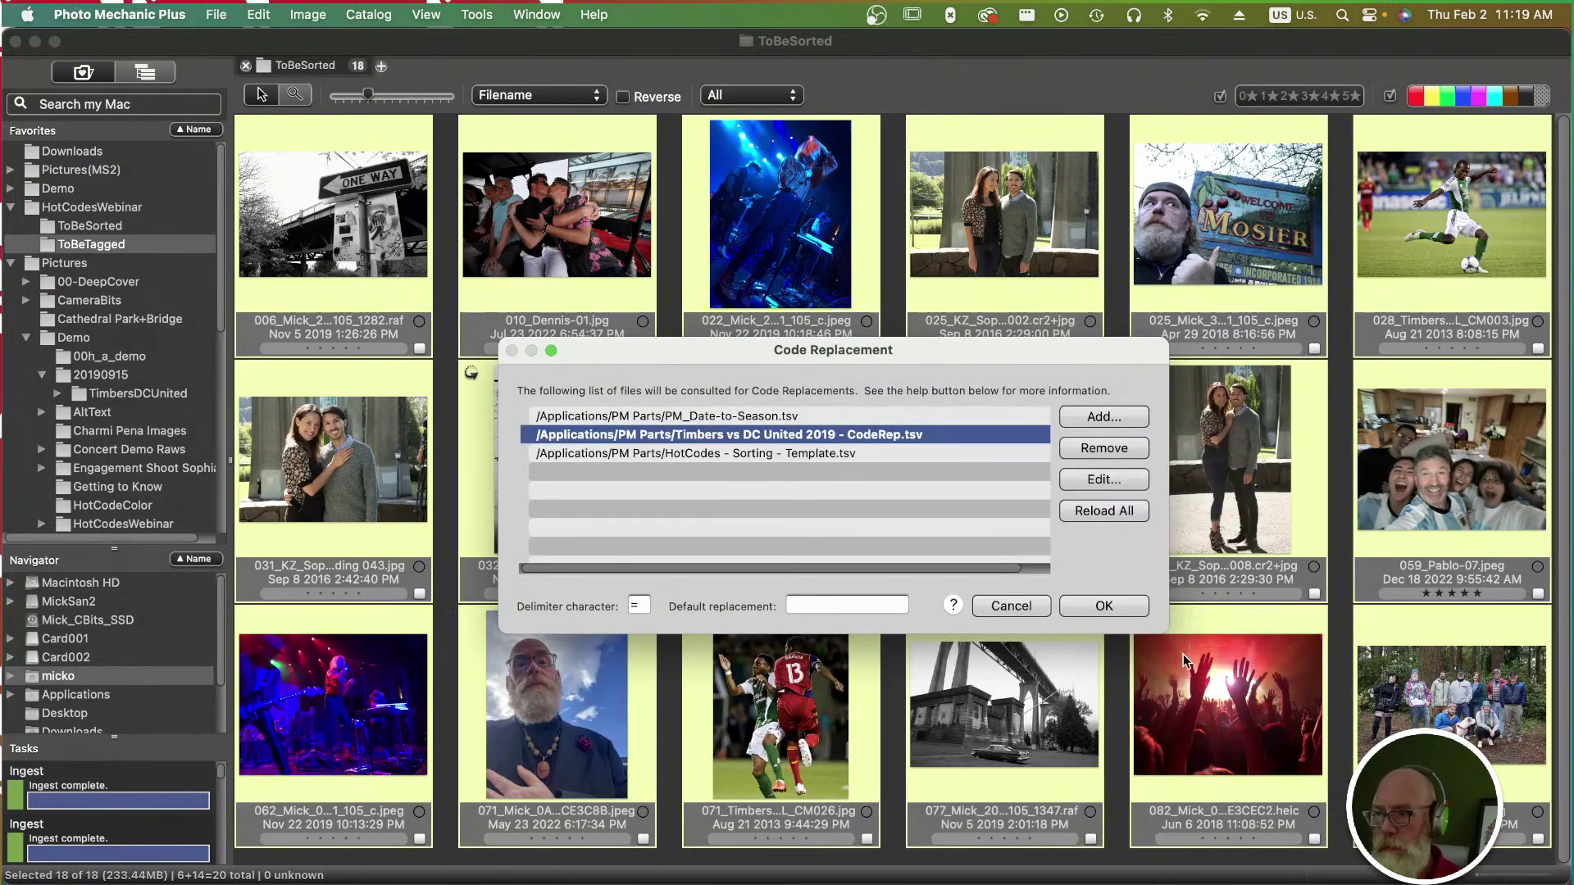
{"action": "left_click", "coordinate": [1105, 606]}
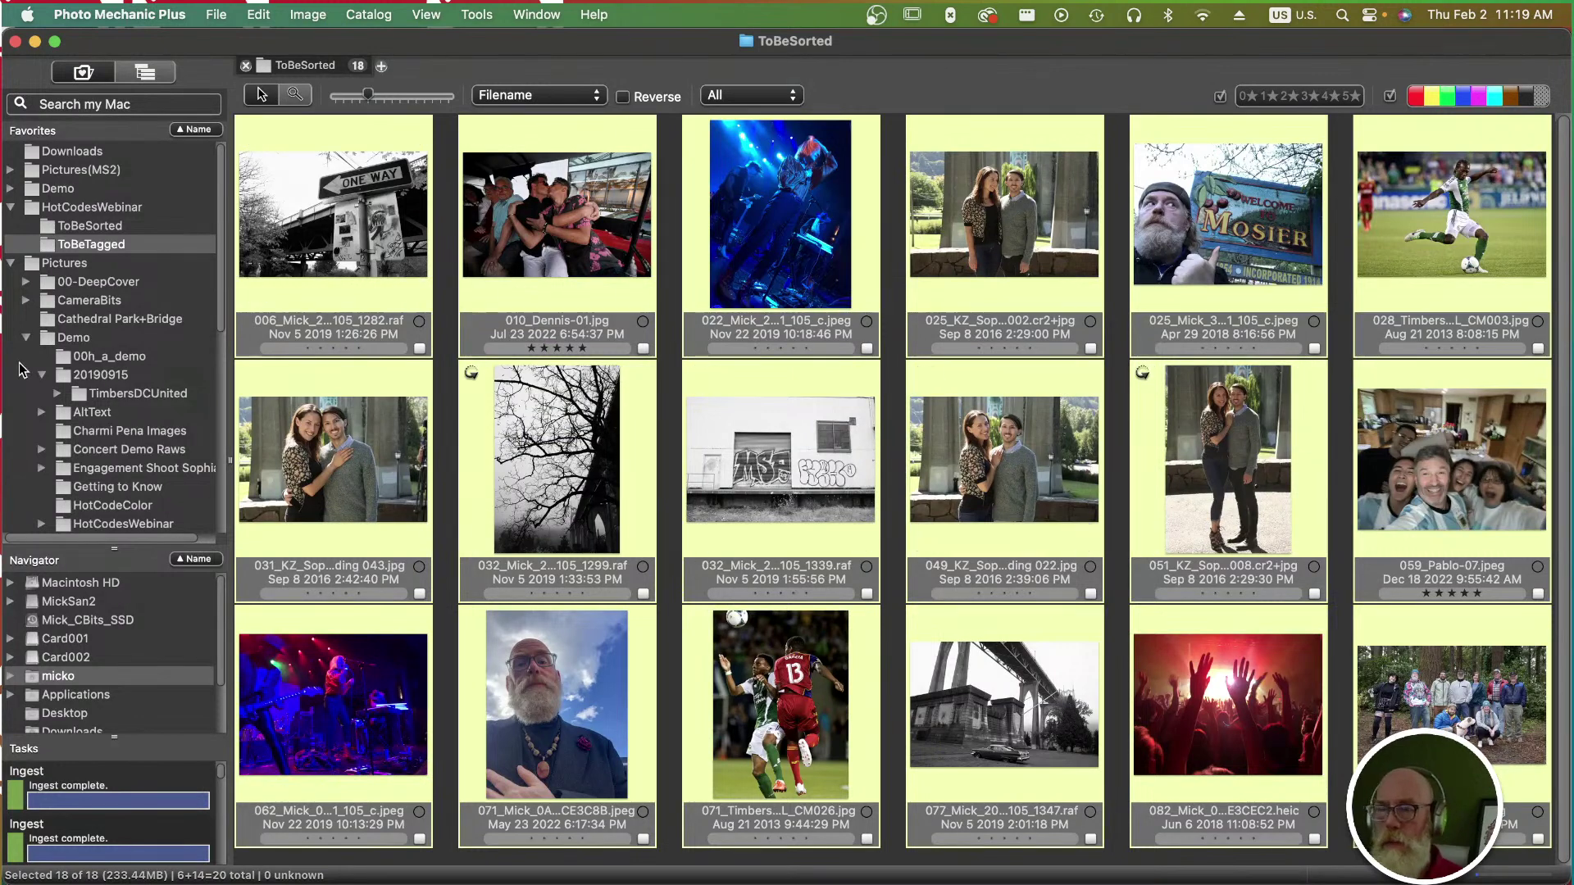
Copy the selected photos into the subfolder Sorted/[folder] with the metadata template applied, and expand ToBeSorted and its Sorted folder.
{"action": "mouse_move", "coordinate": [585, 341]}
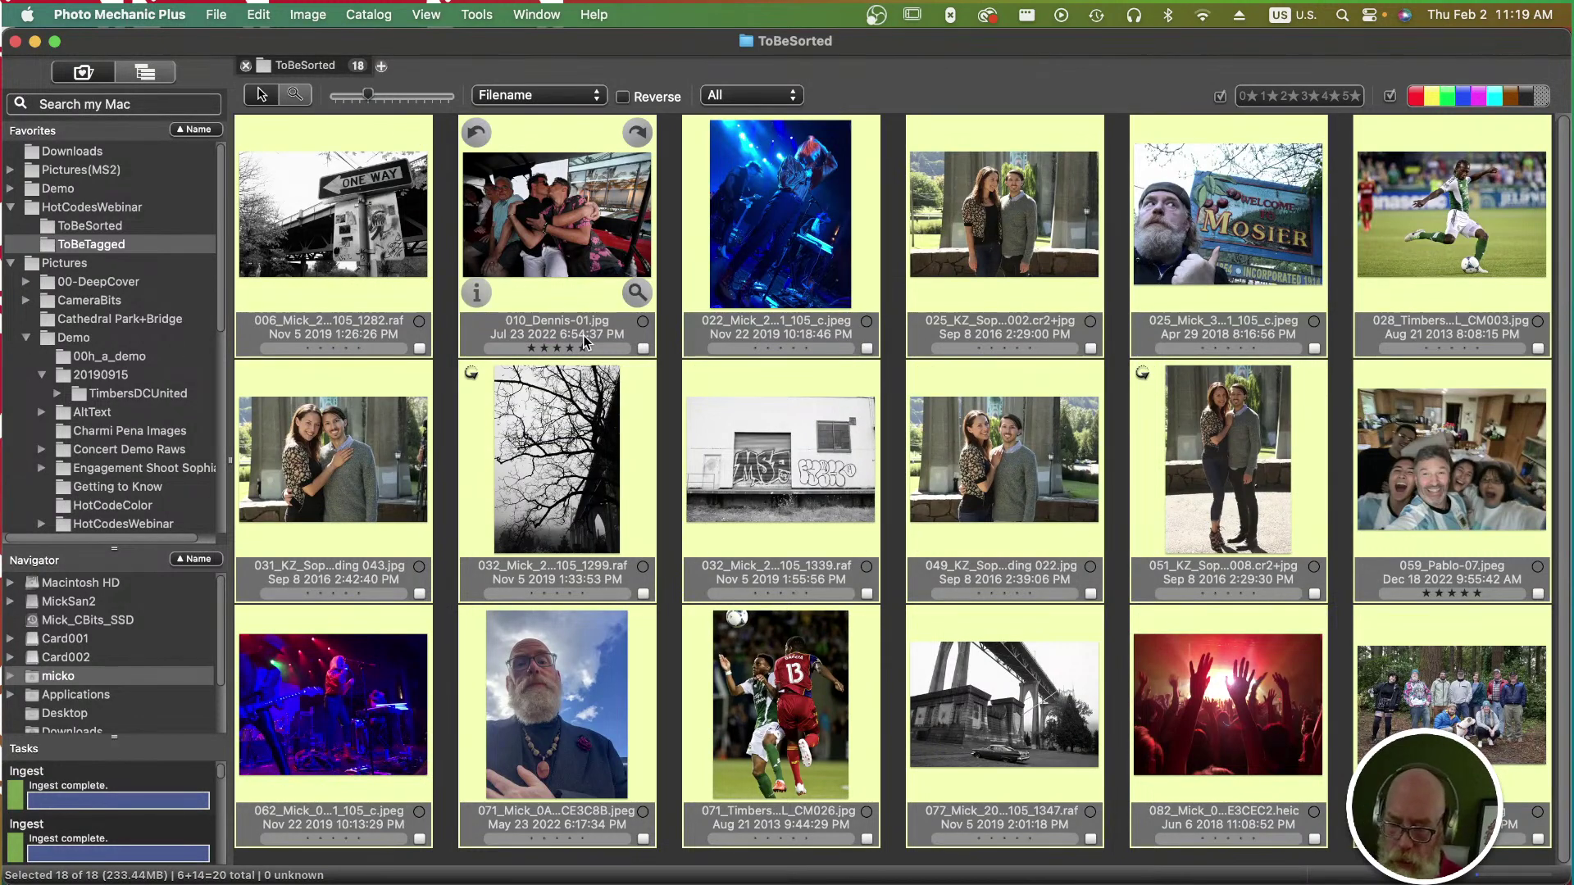
{"action": "key", "text": "super+y"}
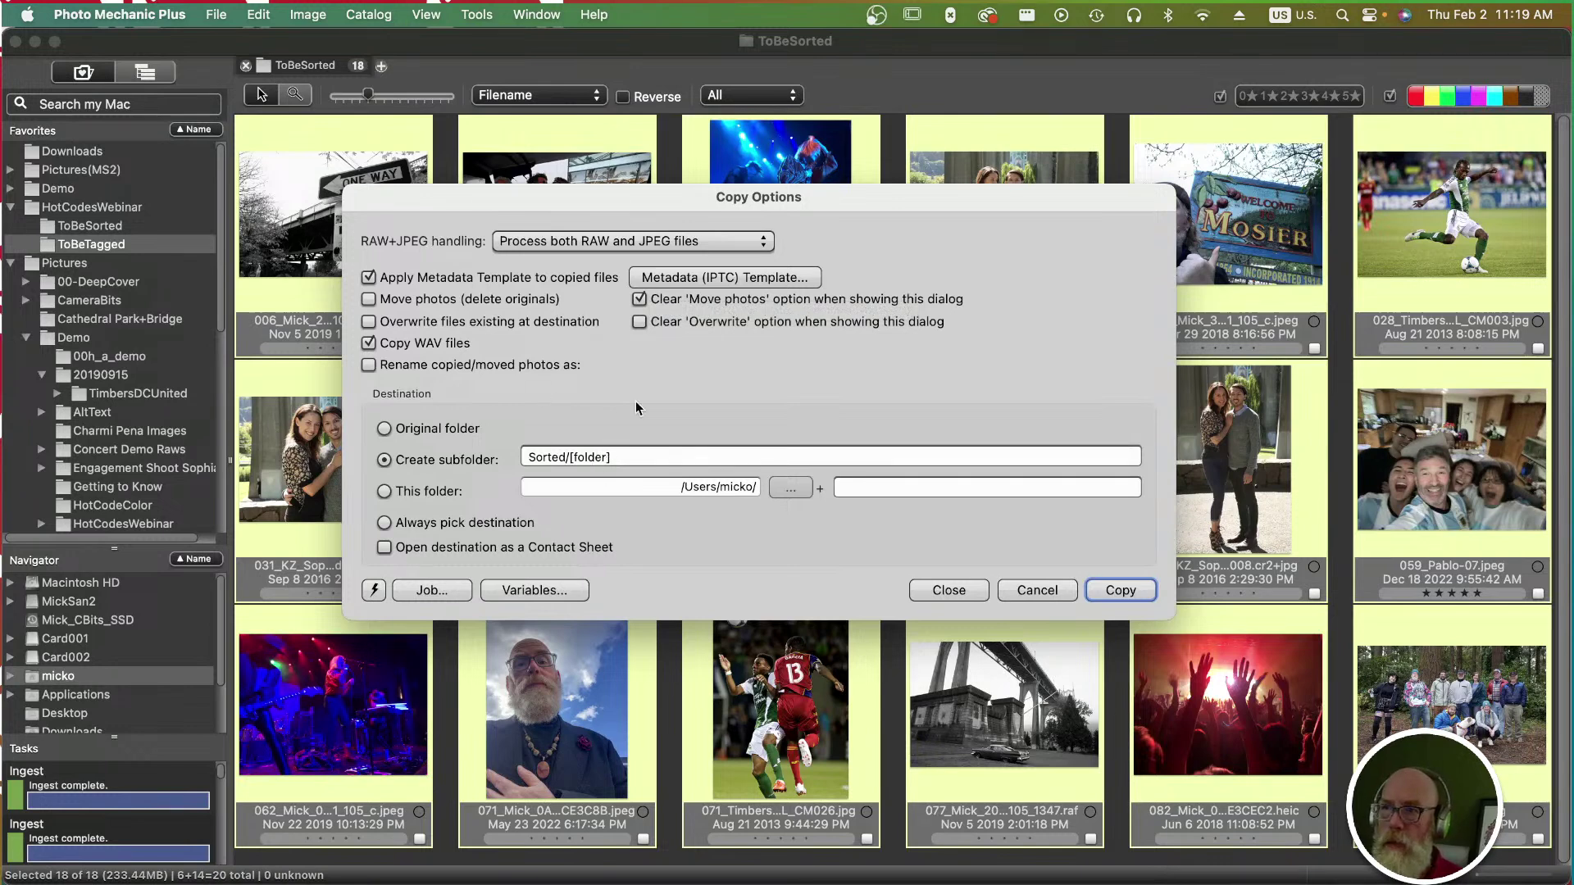
{"action": "left_click", "coordinate": [1122, 592]}
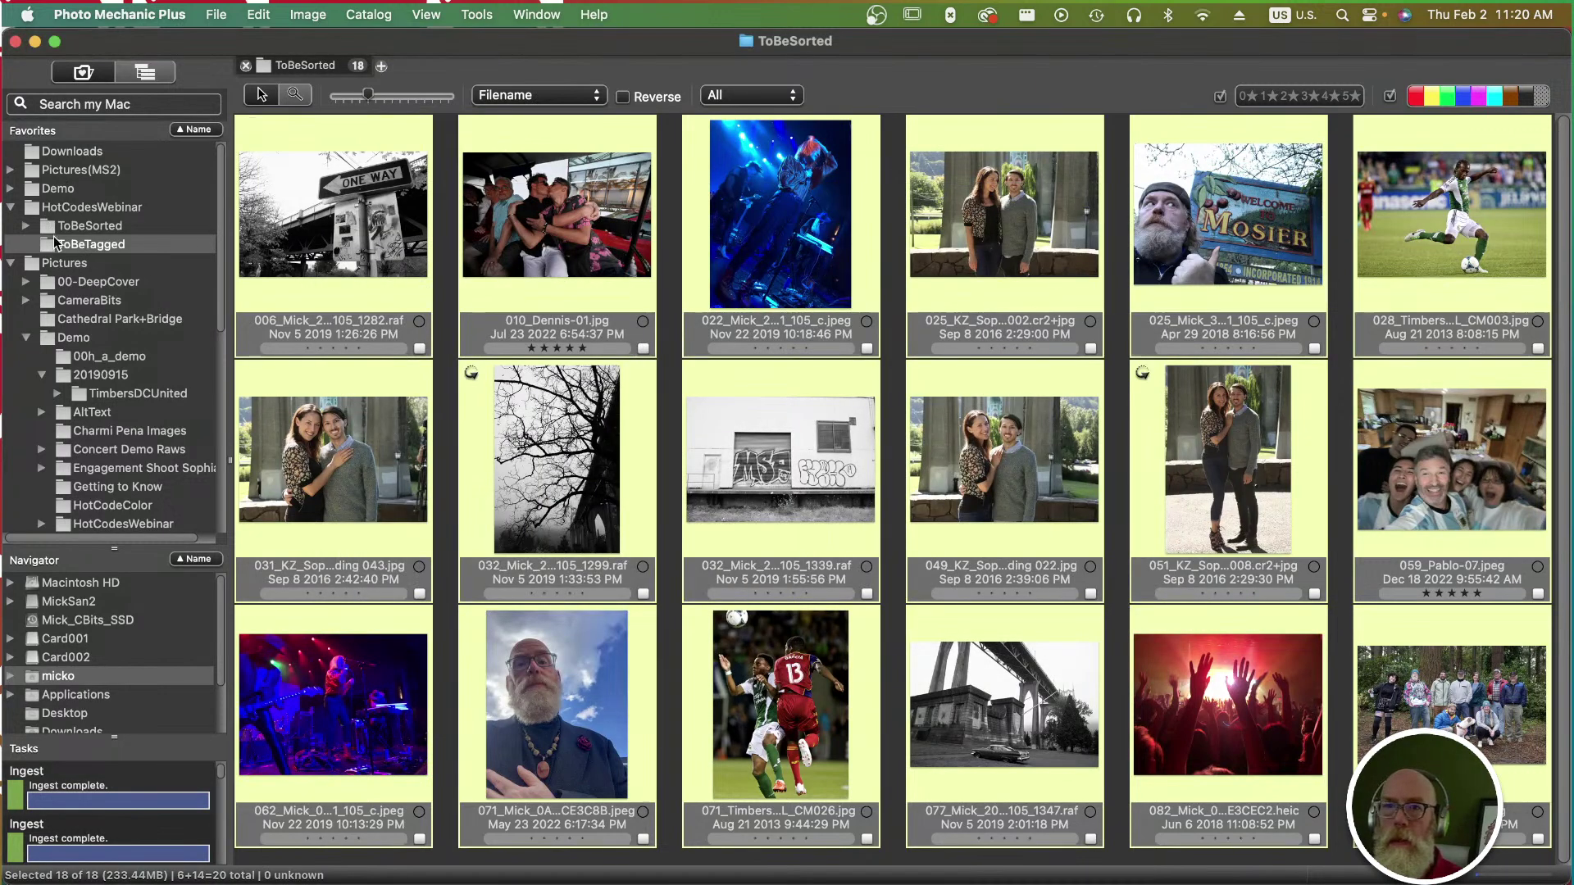
{"action": "left_click", "coordinate": [27, 225]}
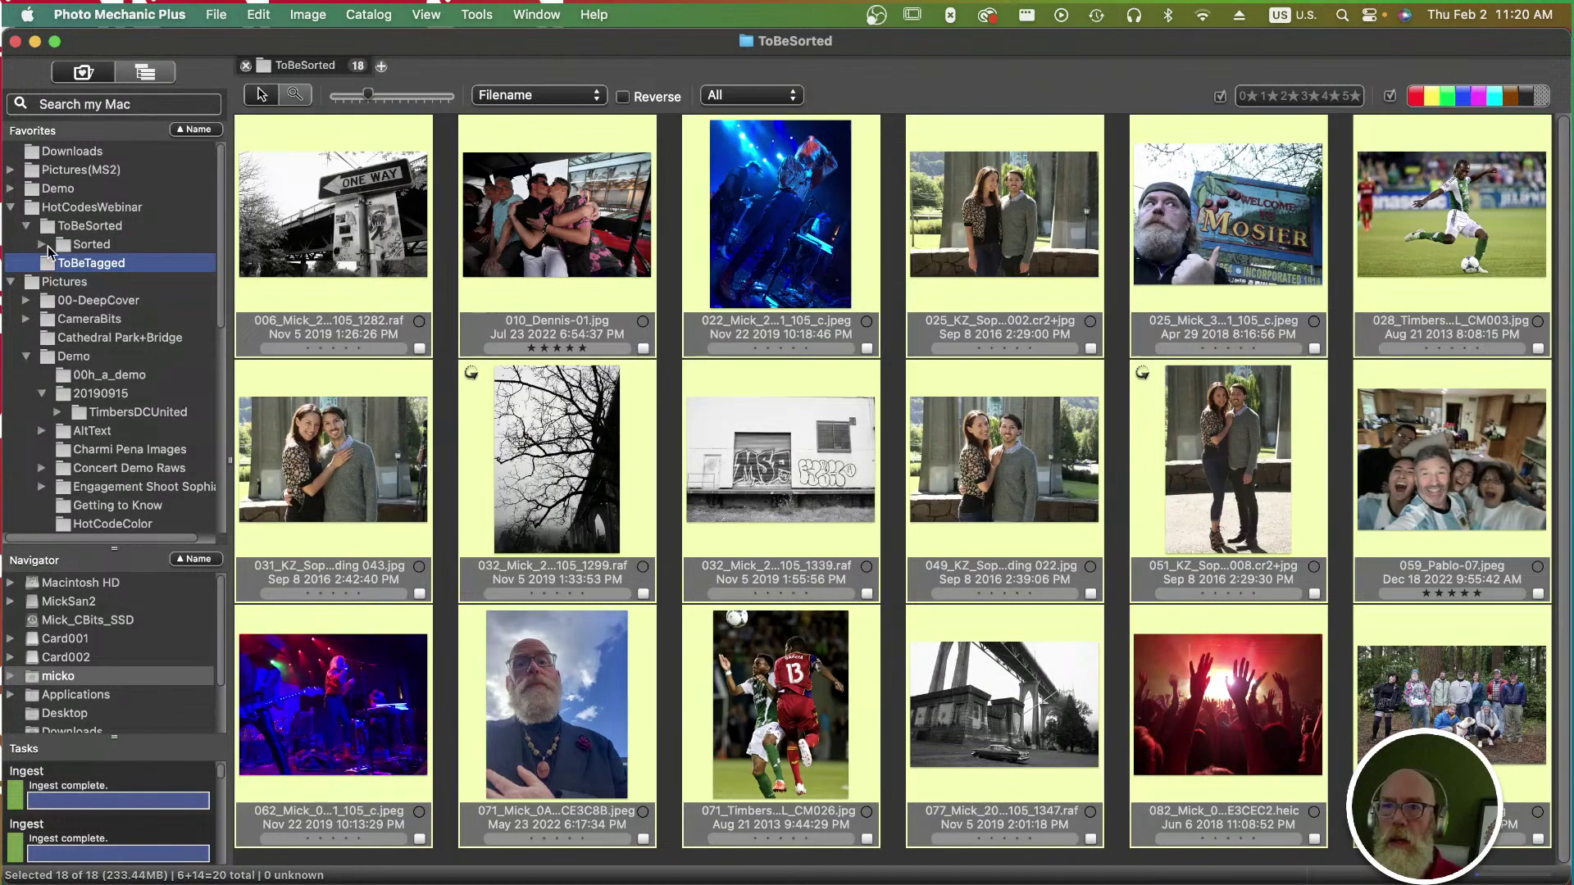
{"action": "left_click", "coordinate": [41, 244]}
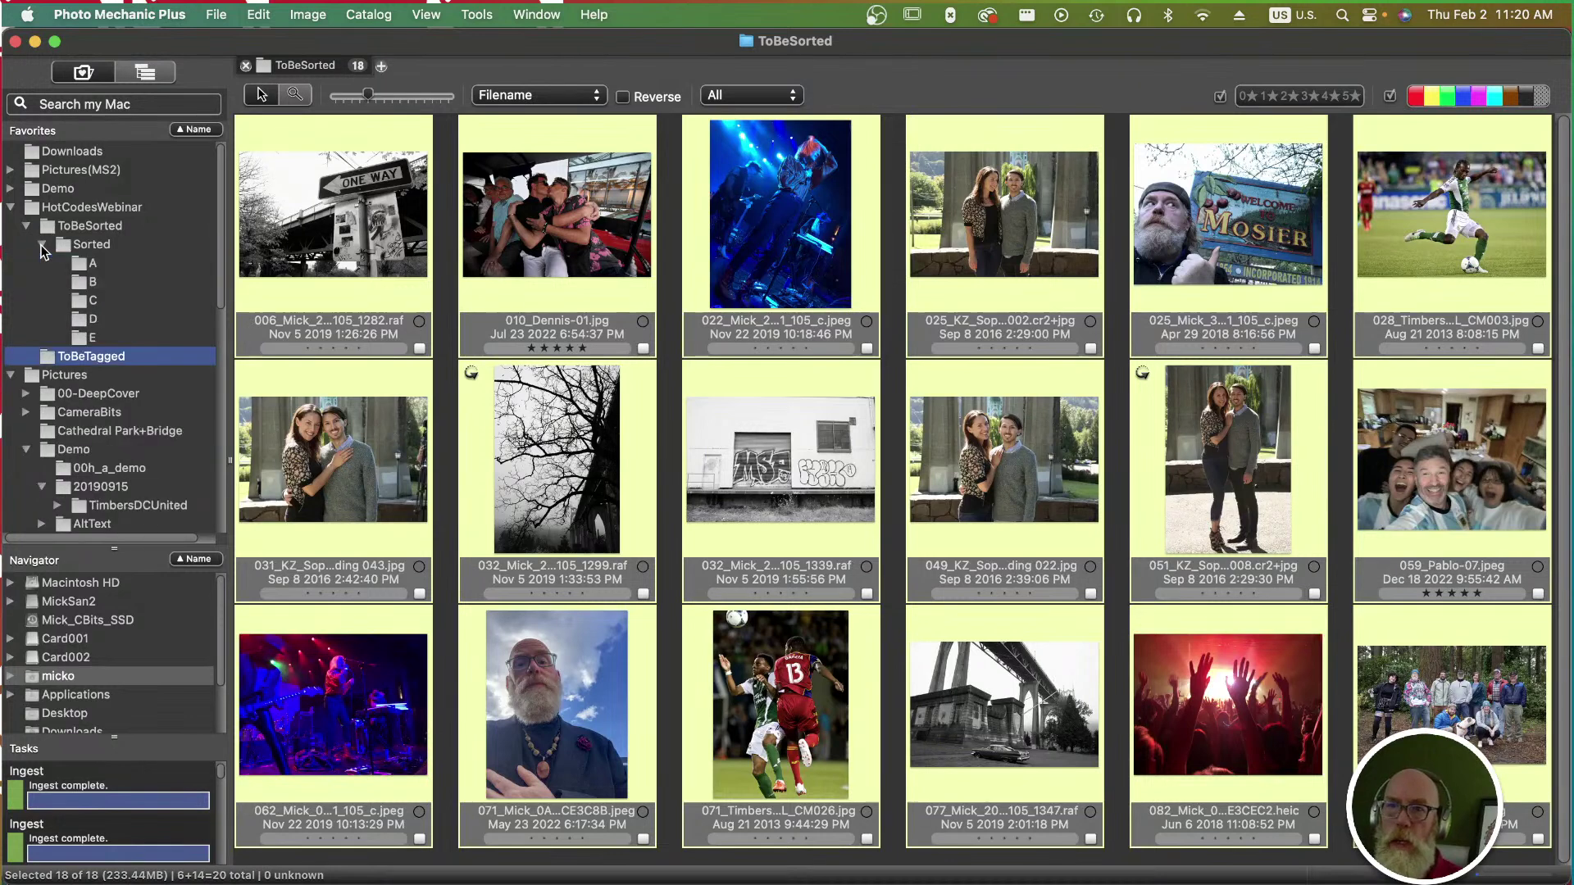
Open the sorted folders B, C and D in contact sheets to check which photos each received.
{"action": "left_click", "coordinate": [92, 267]}
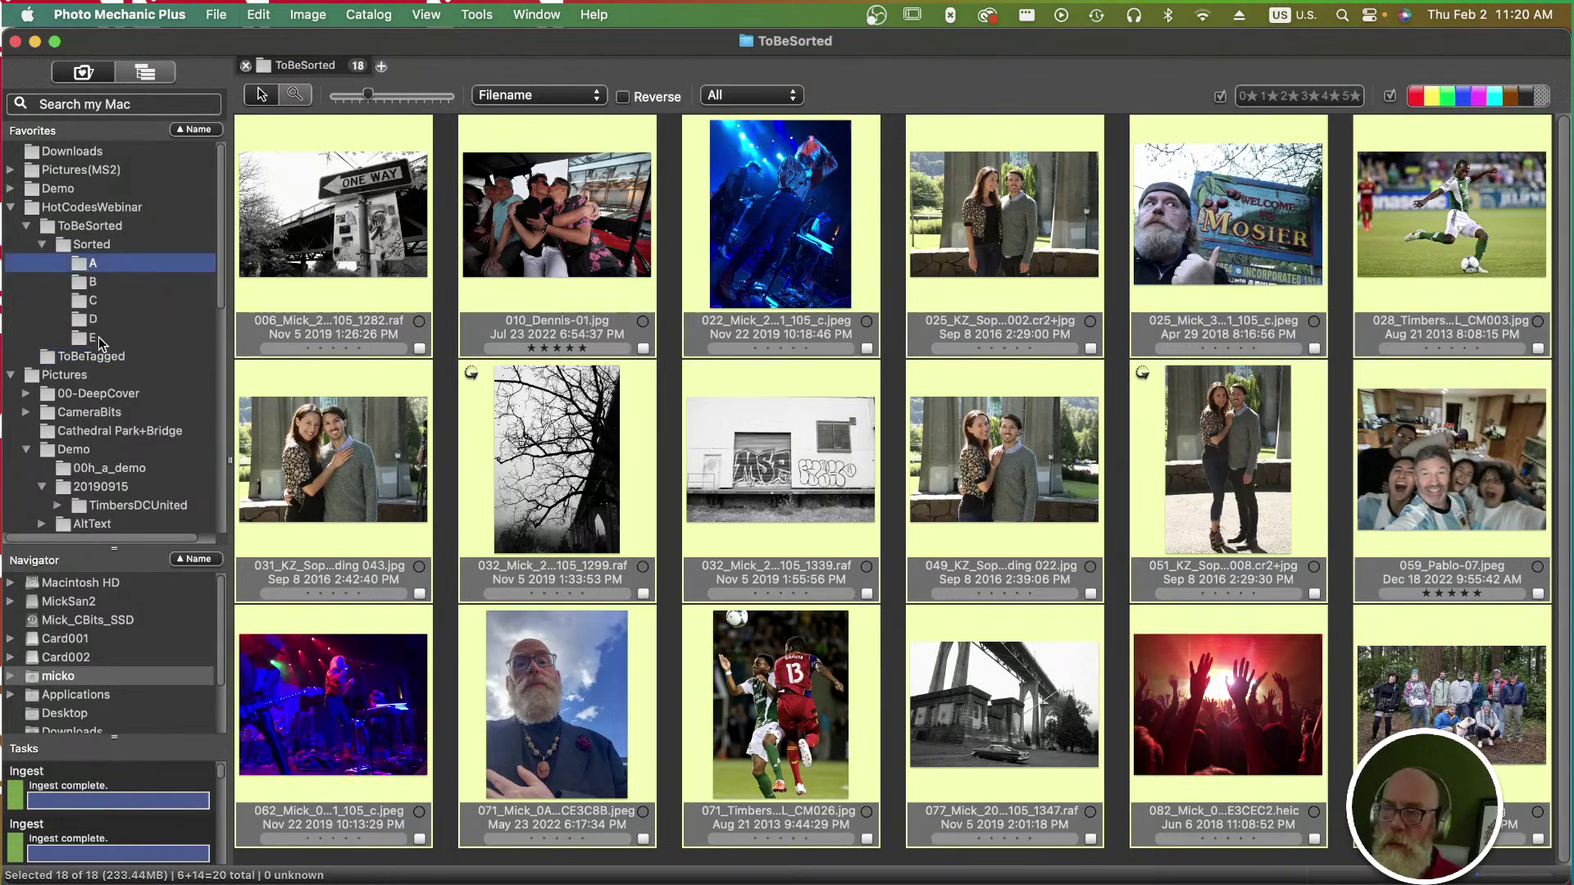
{"action": "left_click", "coordinate": [93, 285]}
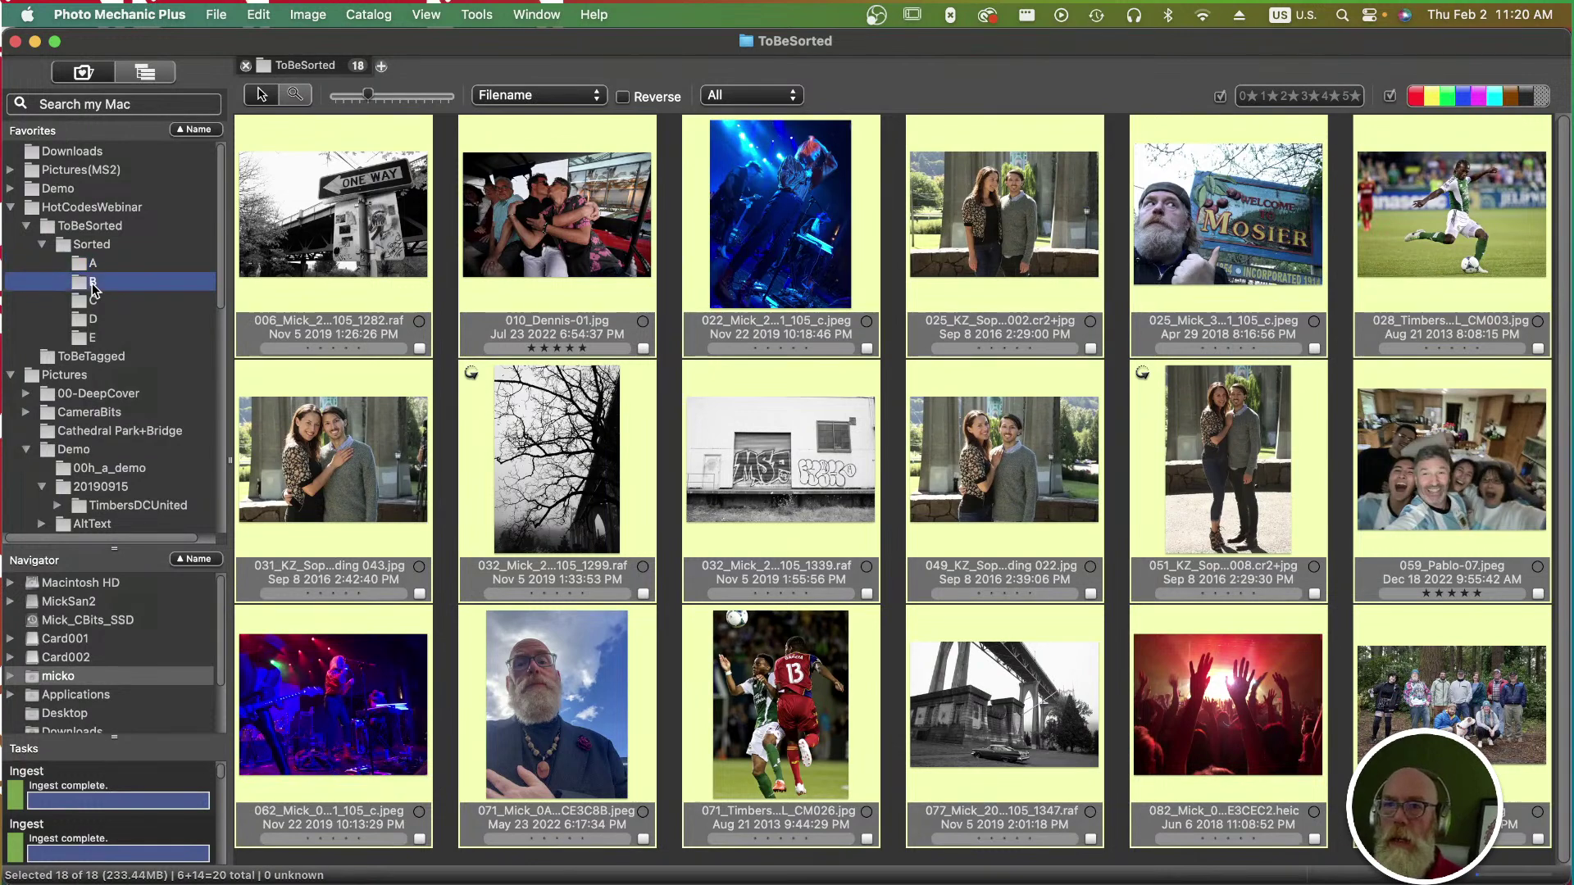
{"action": "double_click", "coordinate": [93, 283]}
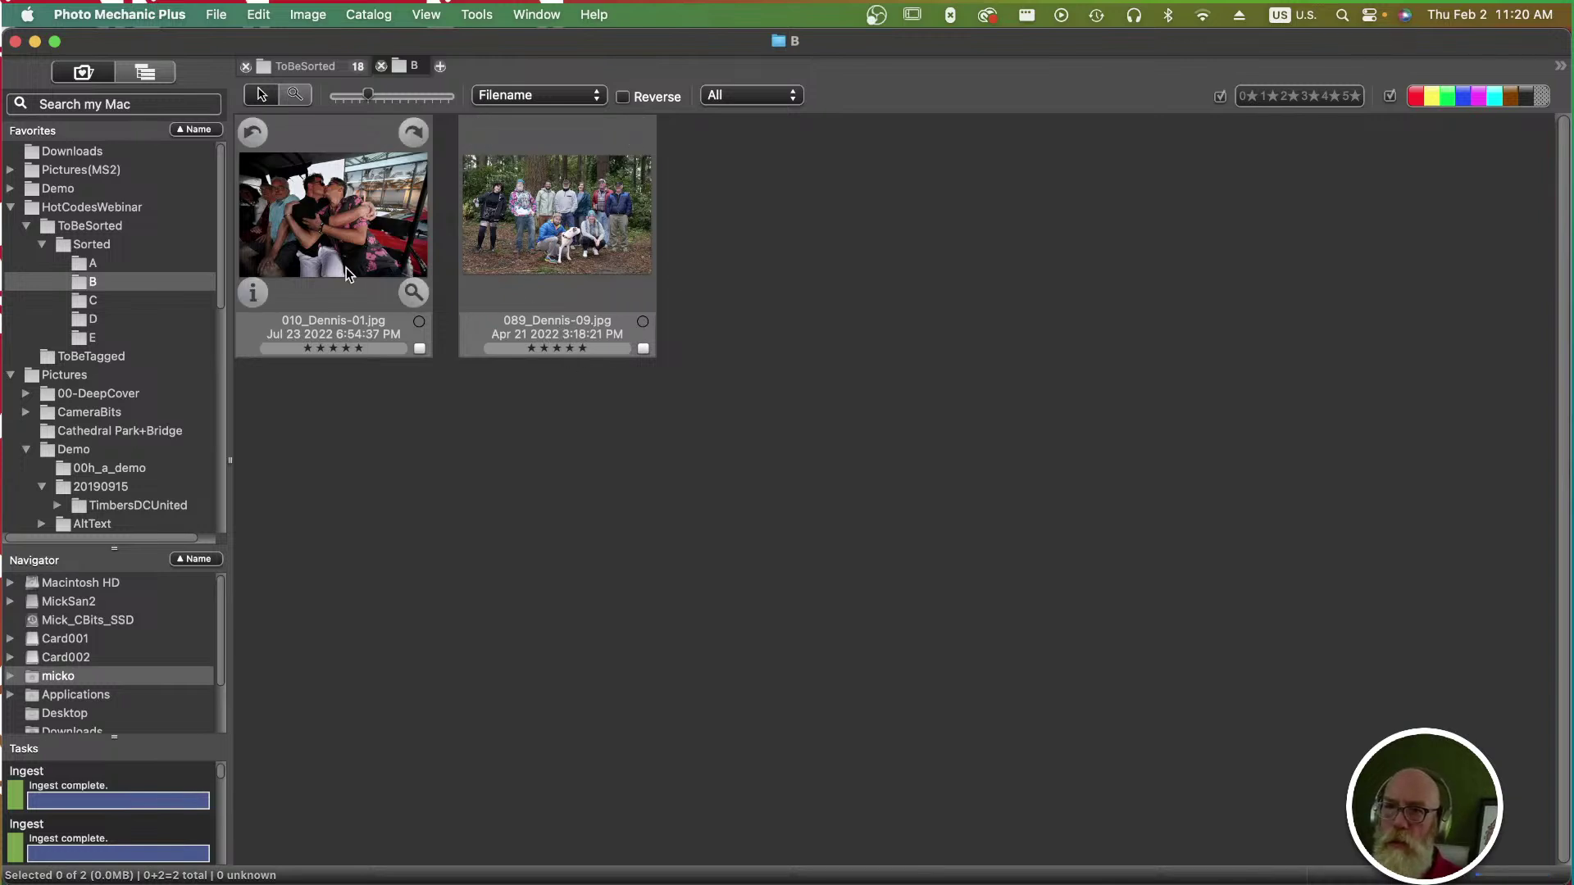
{"action": "double_click", "coordinate": [112, 301]}
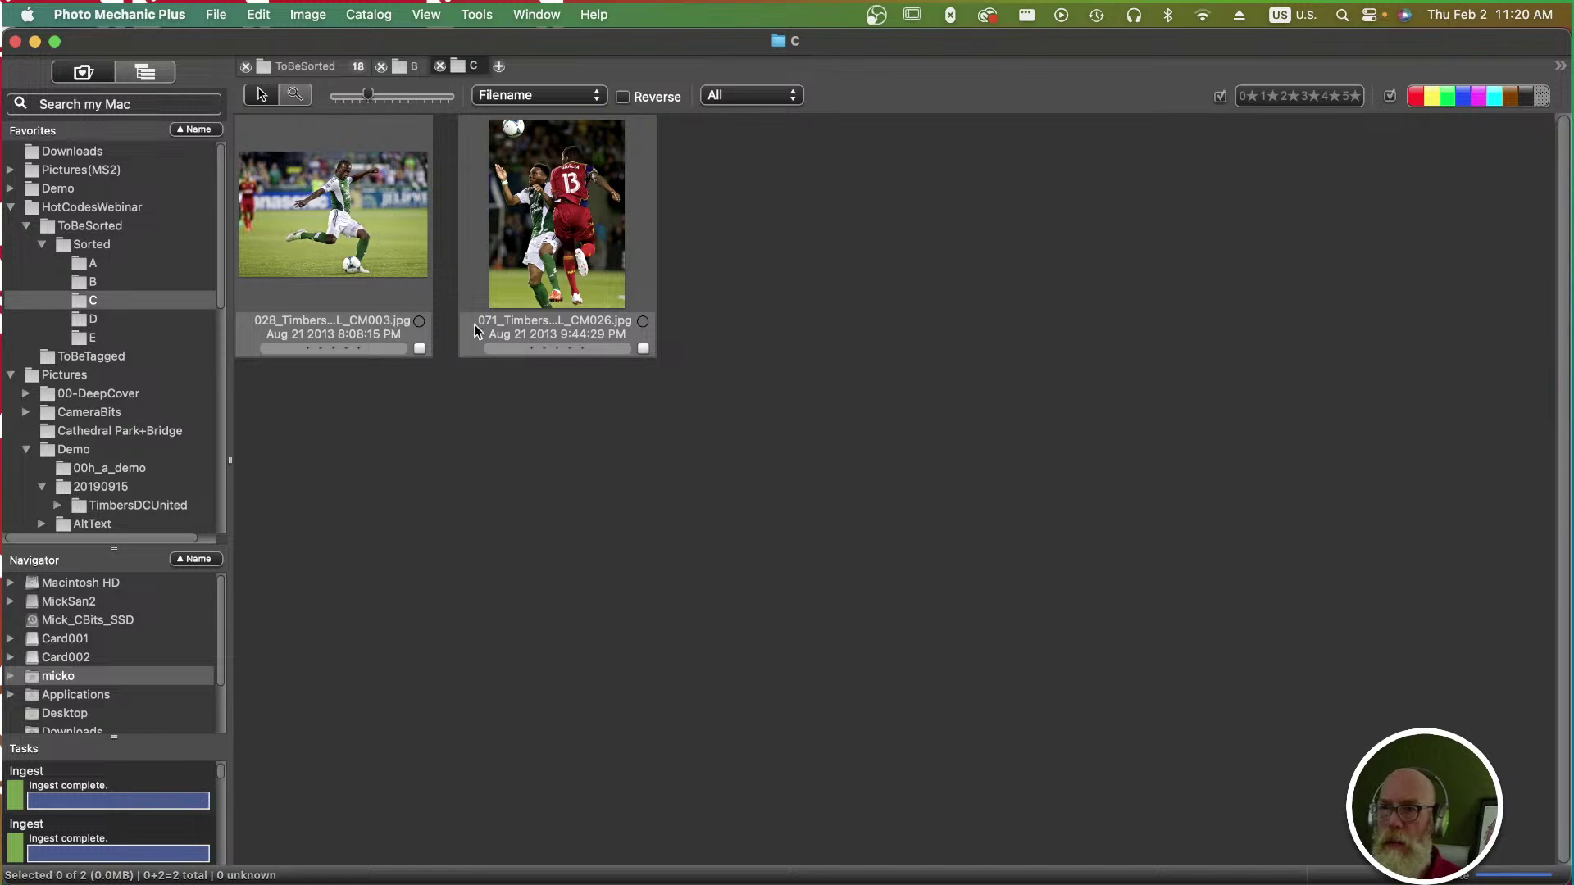
{"action": "double_click", "coordinate": [120, 316]}
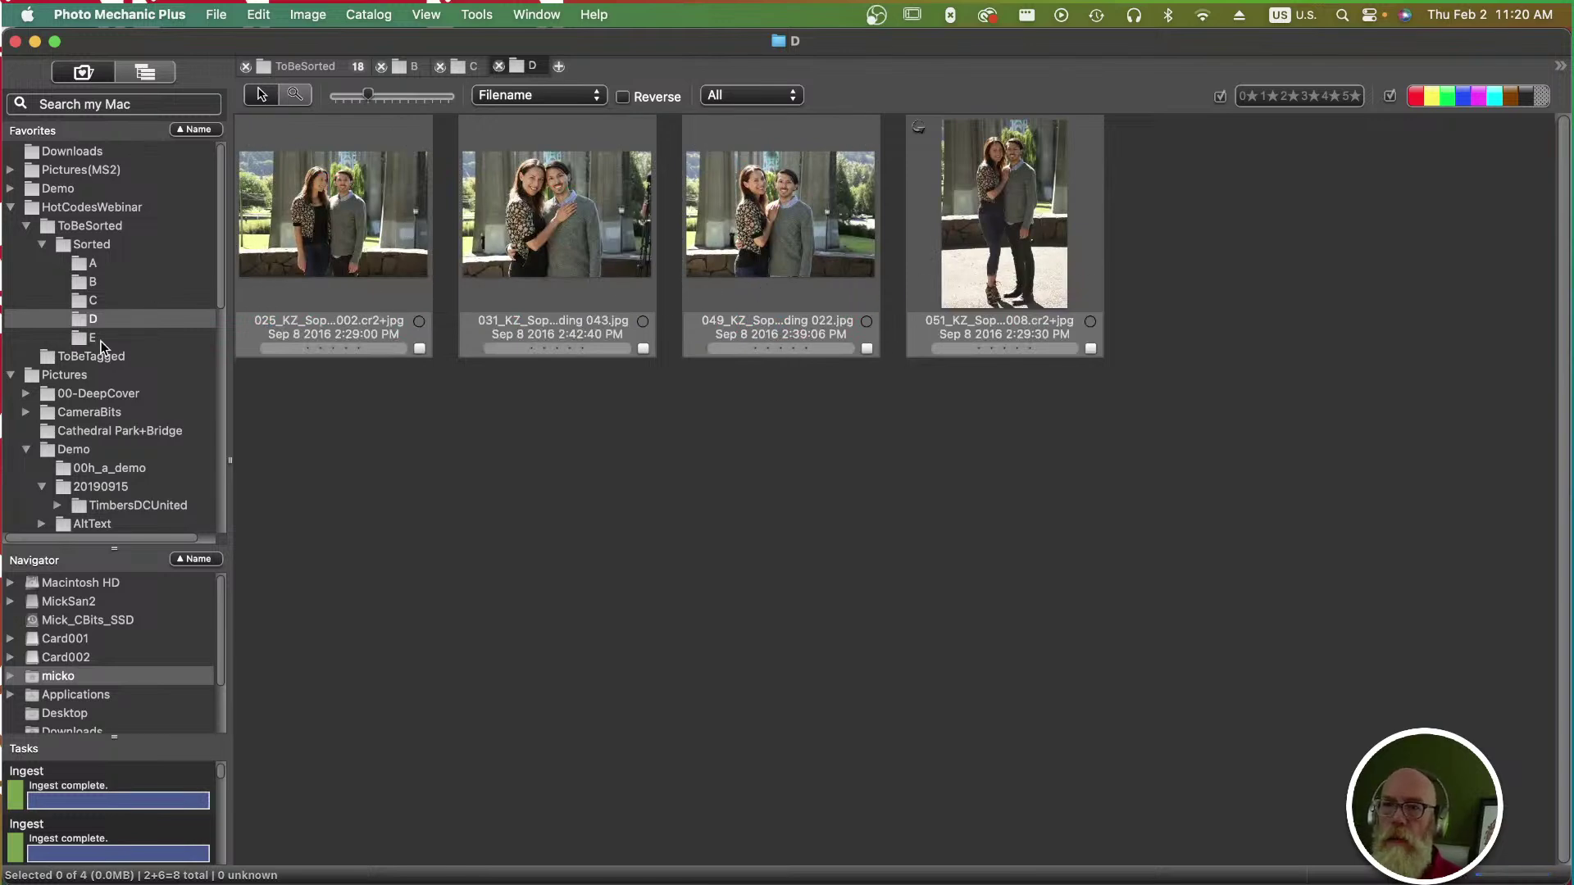
Switch to Chrome and compare the Hot Codes Public Template with the strings and default replacements in the HotCodes - Sorting sheet.
{"action": "key", "text": "super+Tab"}
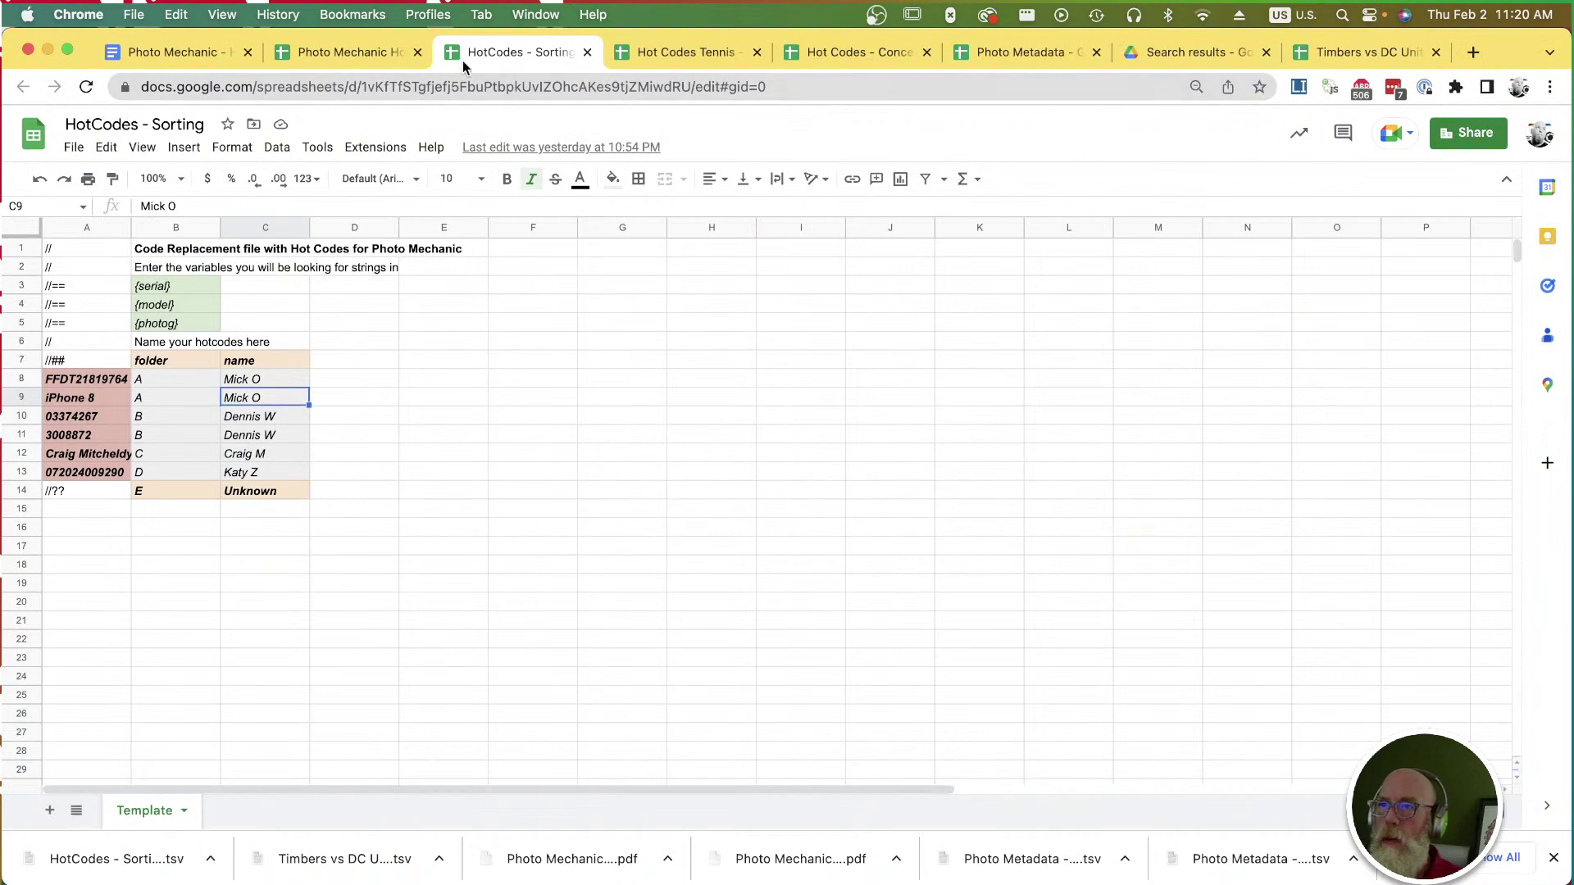
{"action": "left_click", "coordinate": [379, 57]}
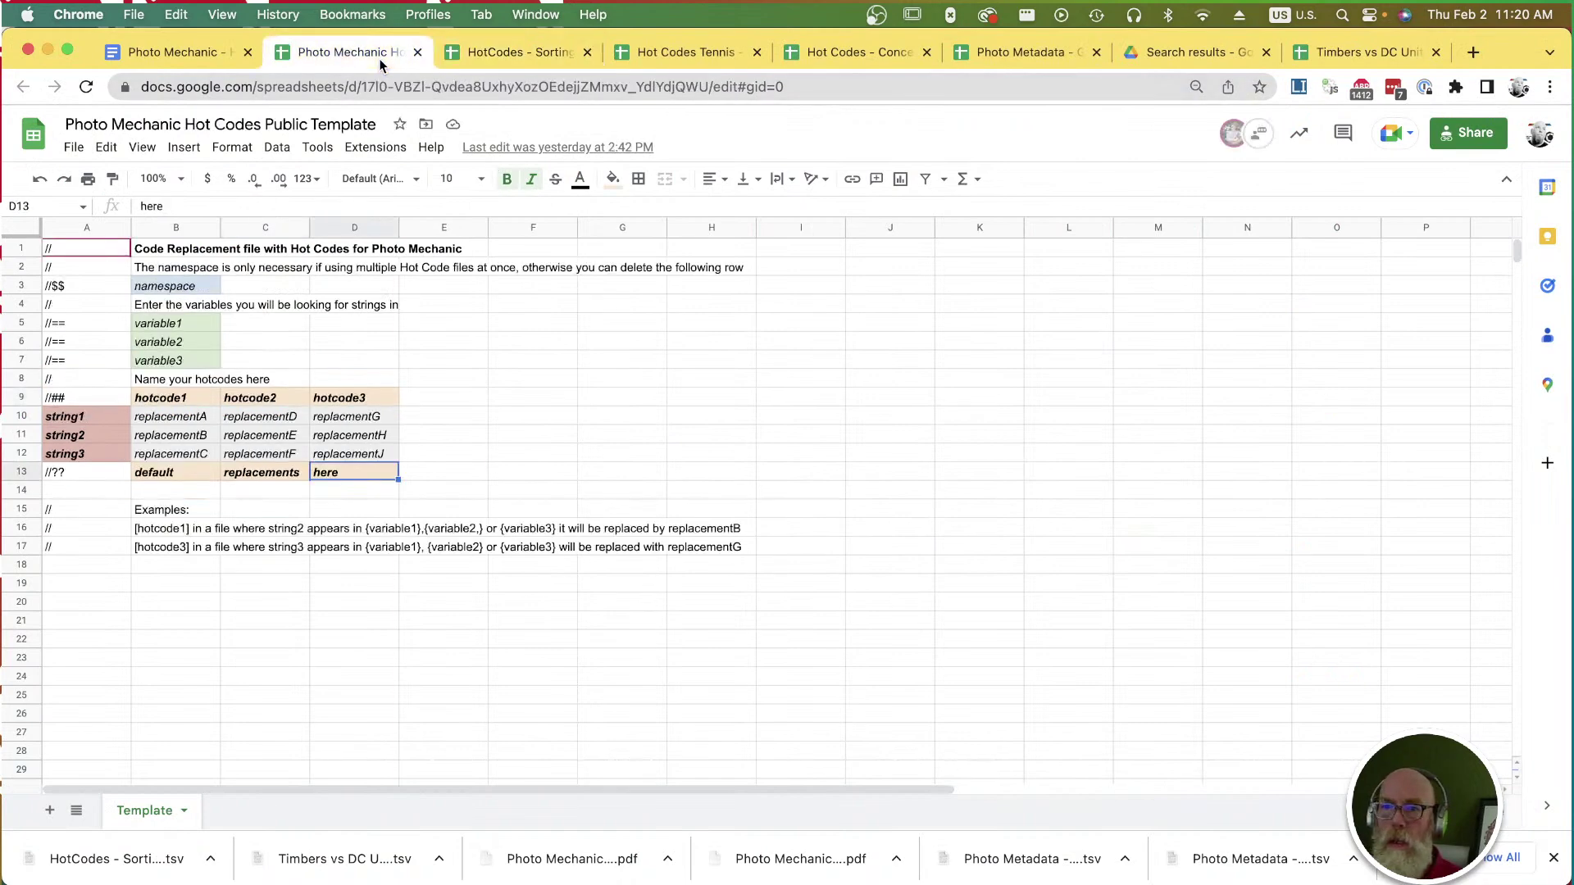
{"action": "left_click", "coordinate": [478, 54]}
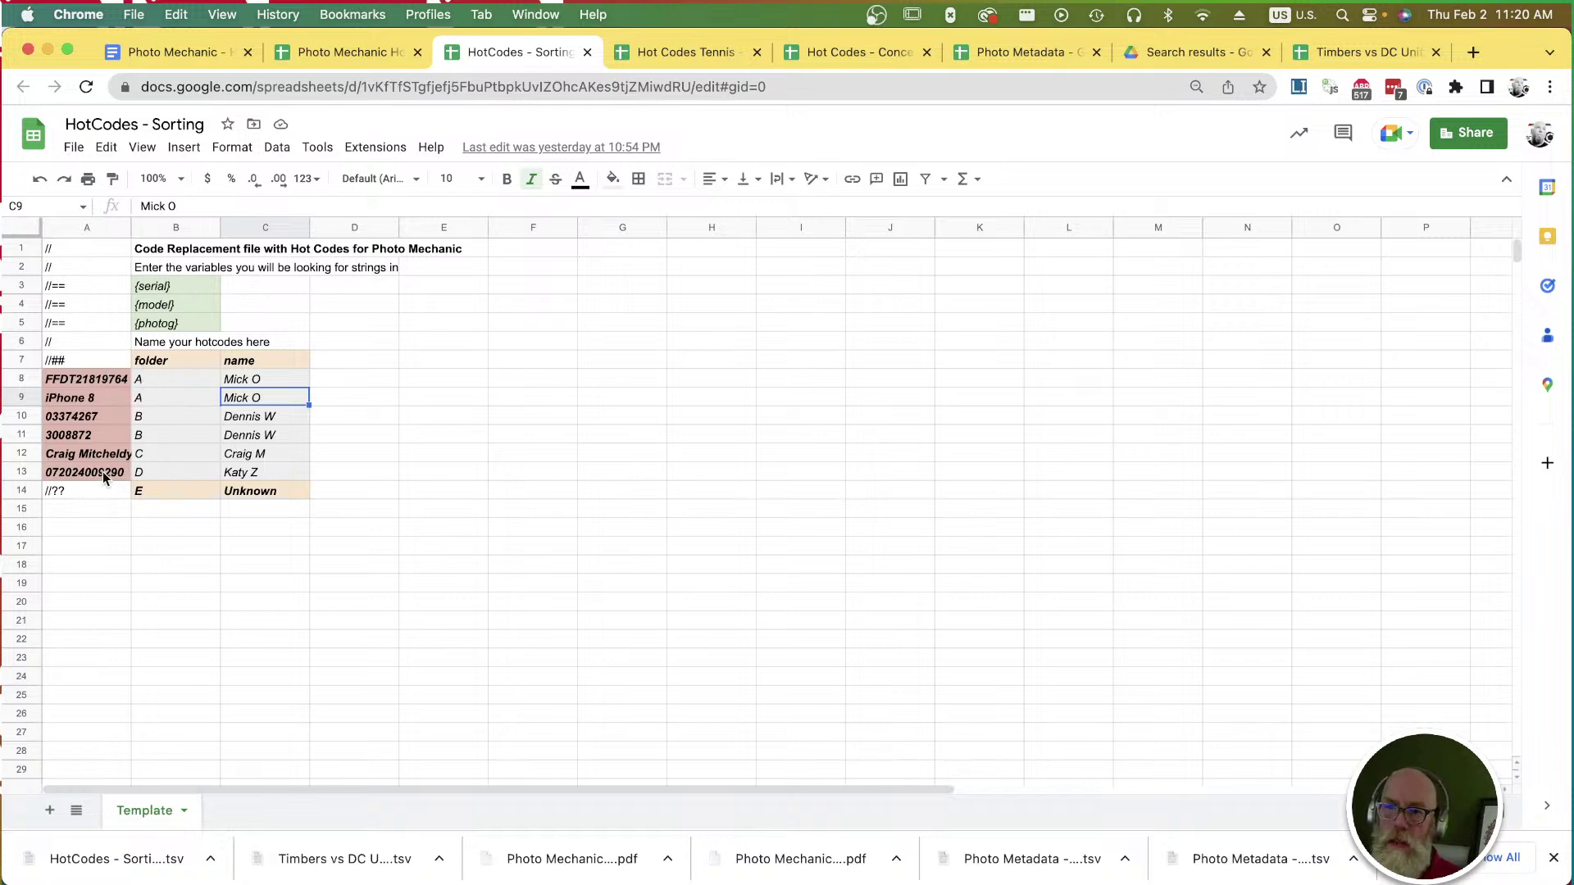
Return to Photo Mechanic and open the sorted folders E and A to examine the photos copied into them.
{"action": "key", "text": "super+Tab"}
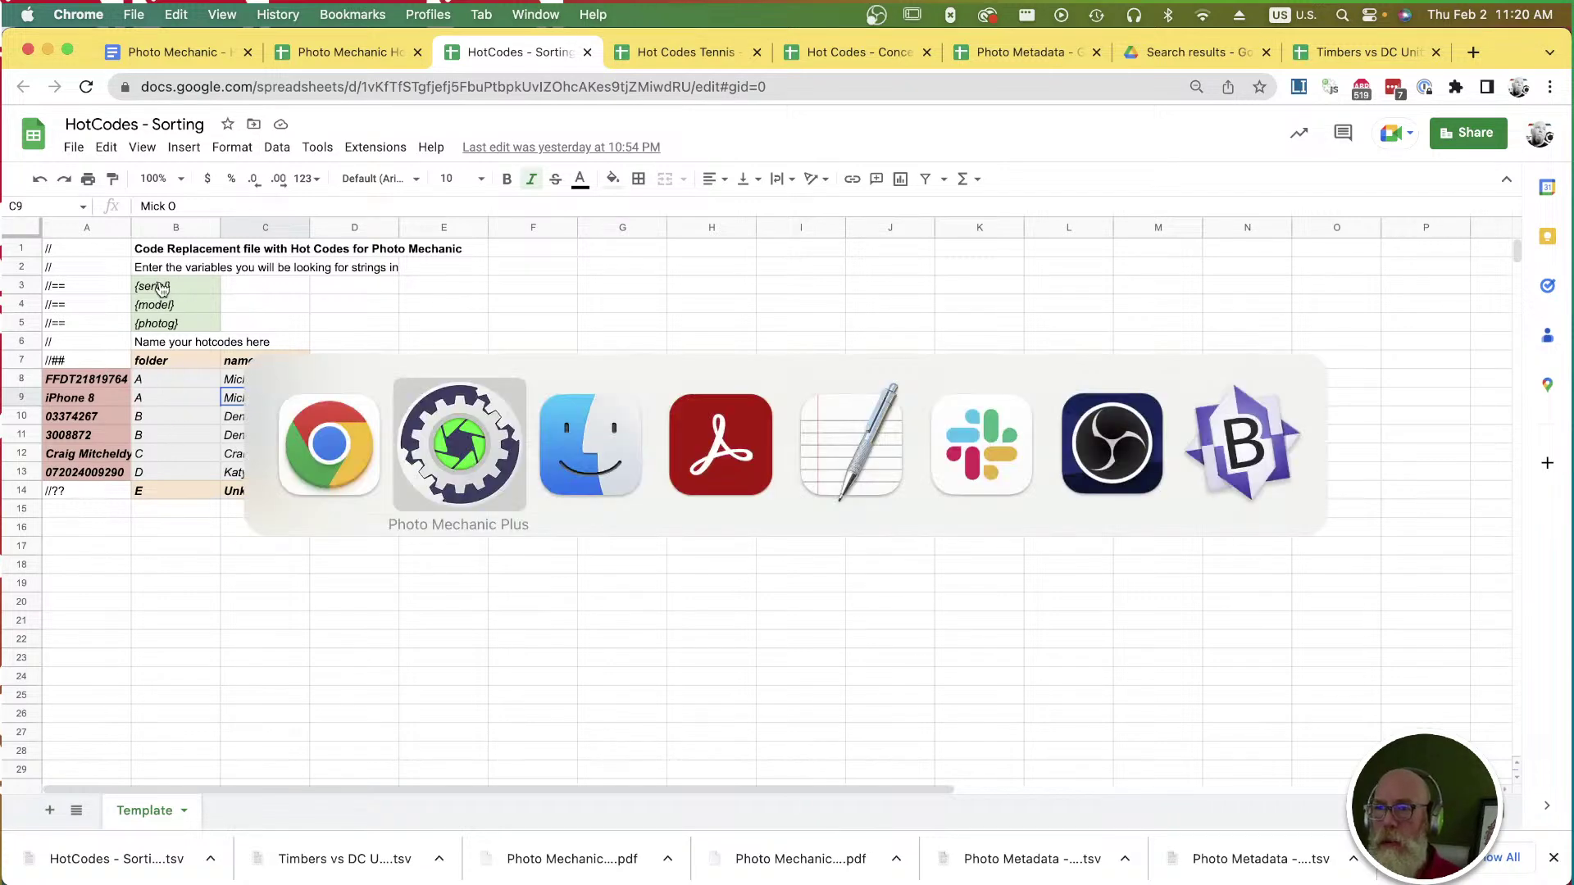
{"action": "left_click", "coordinate": [93, 338]}
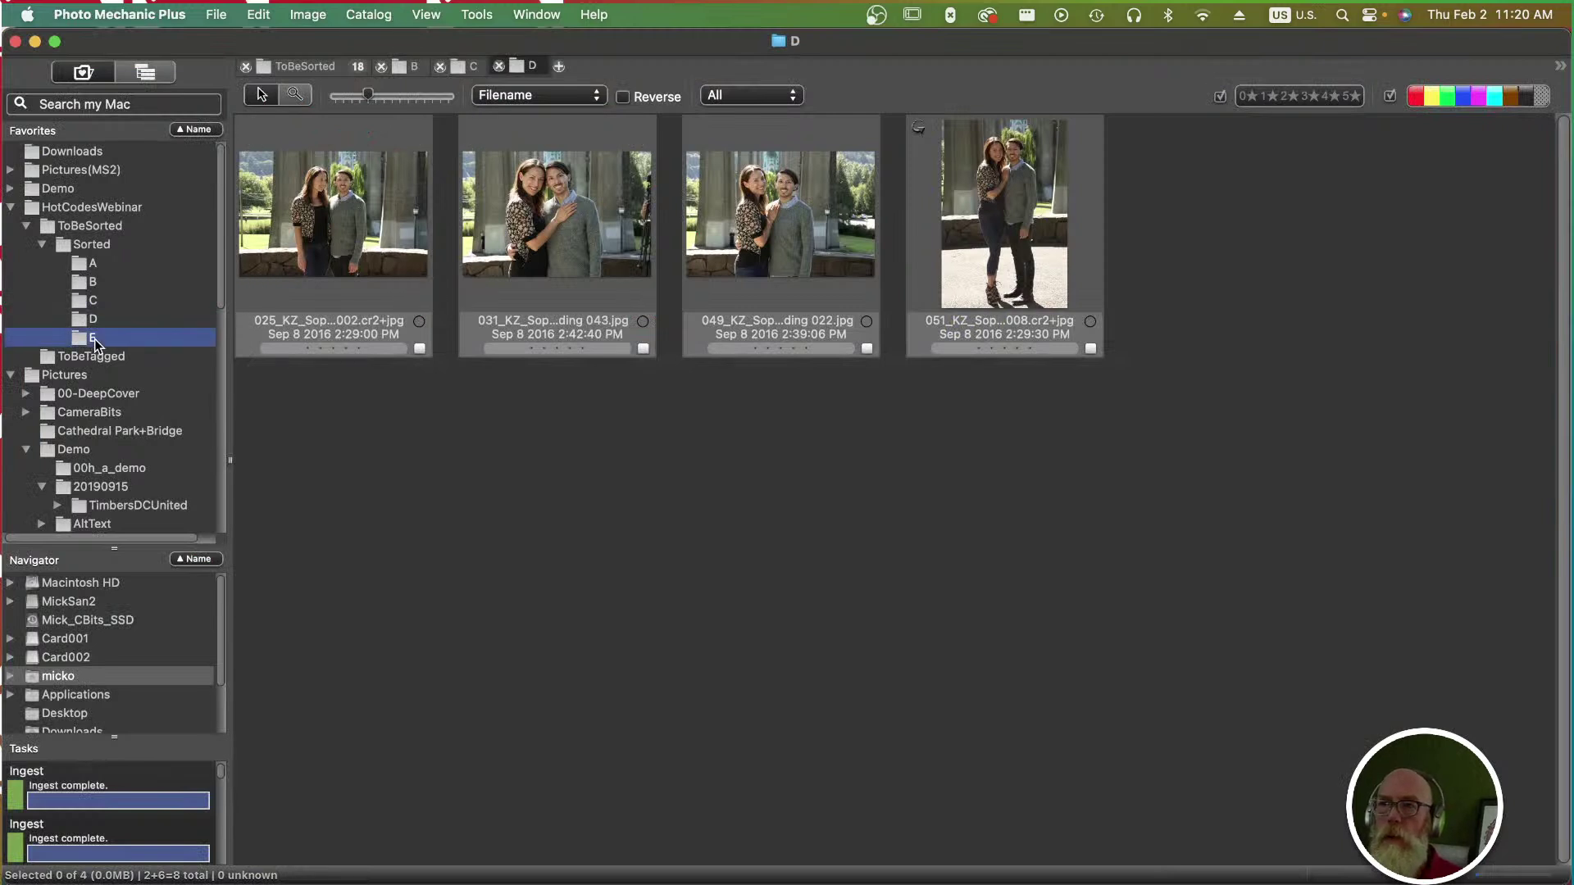
{"action": "left_click", "coordinate": [352, 282]}
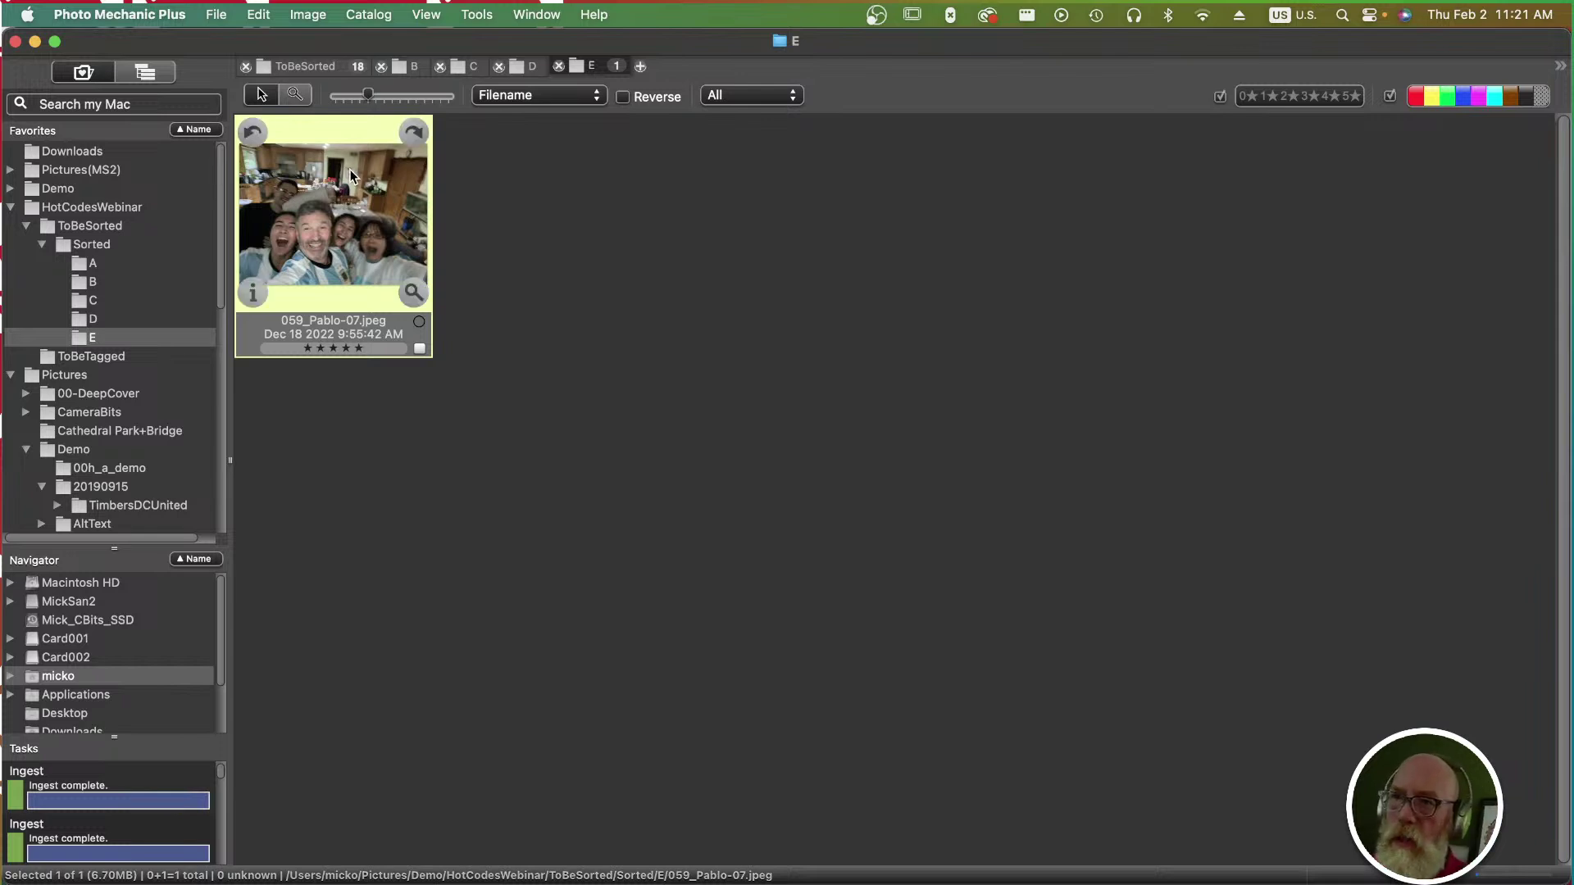
{"action": "double_click", "coordinate": [92, 264]}
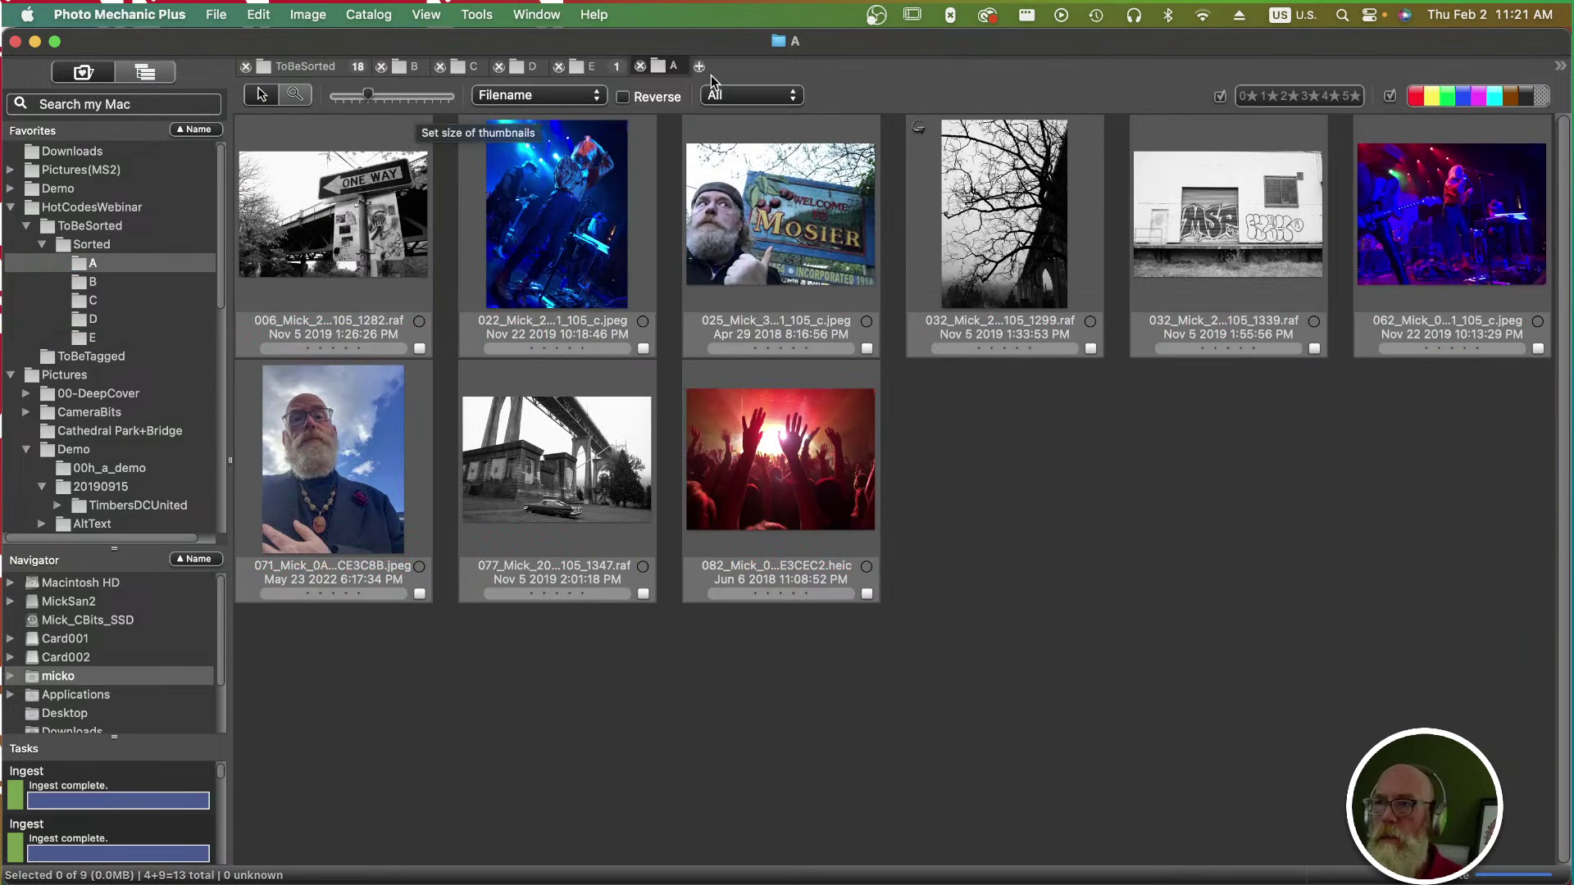
{"action": "left_click", "coordinate": [794, 261]}
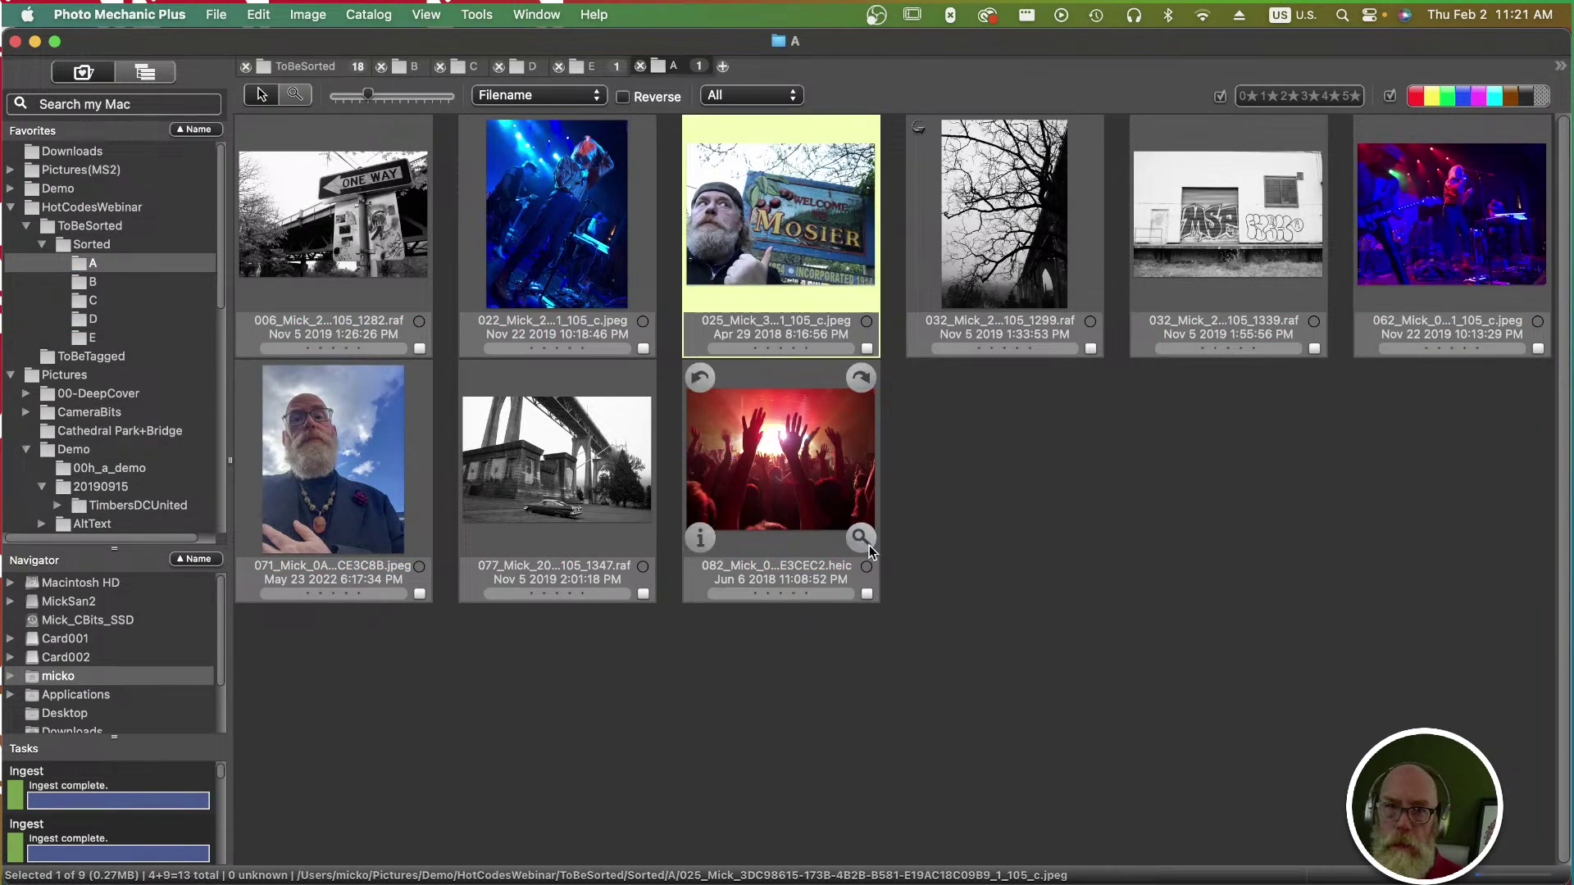
{"action": "left_click", "coordinate": [946, 453]}
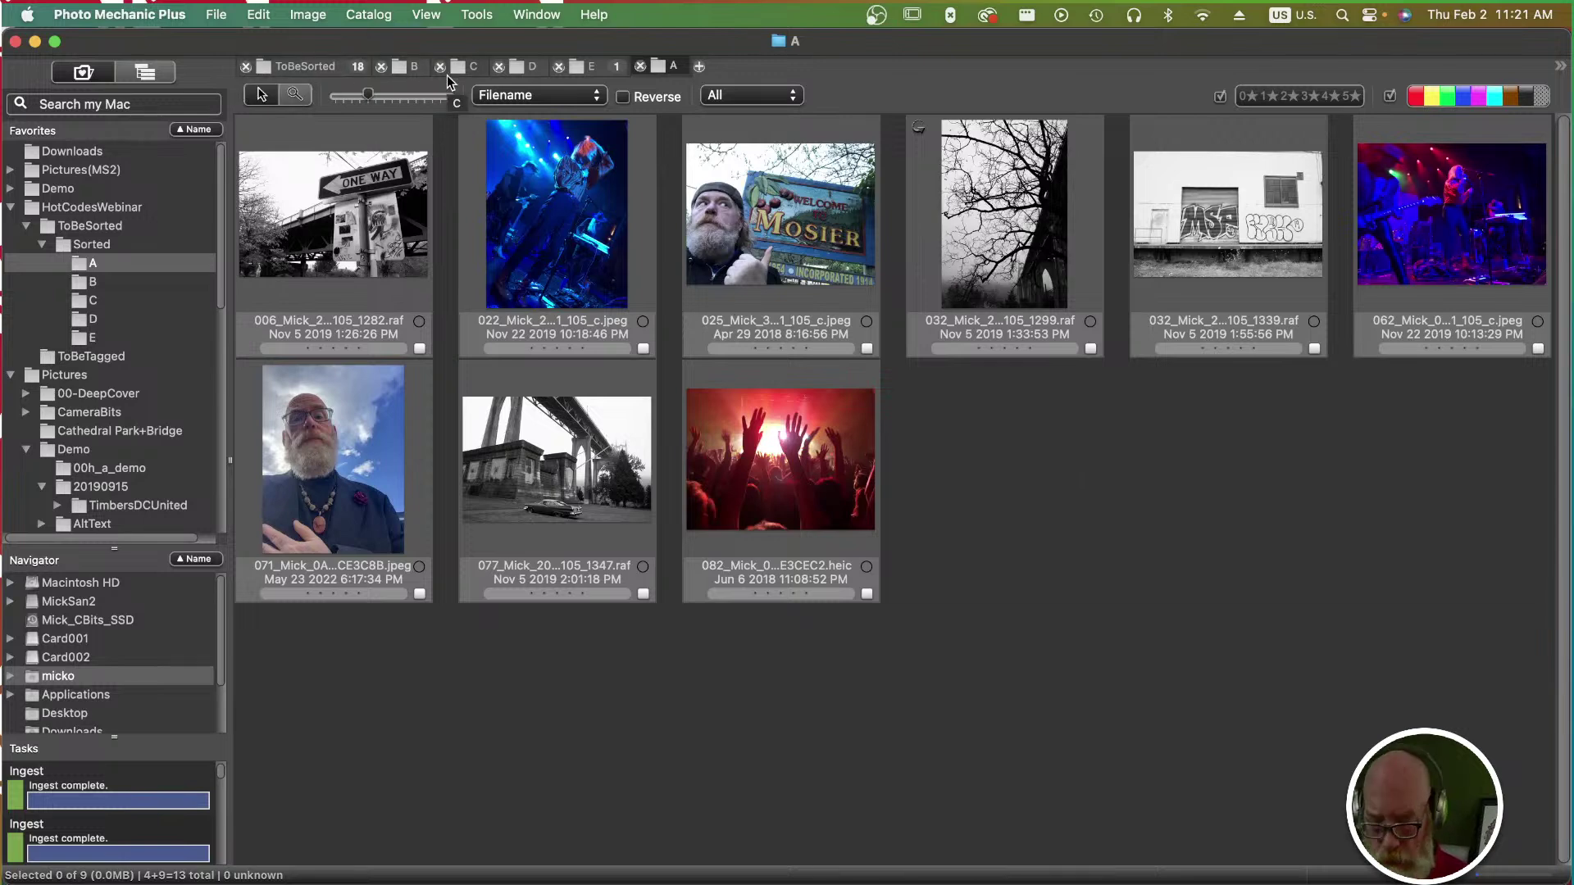
Close the contact sheets of all sorted folders and of ToBeSorted.
{"action": "key", "text": "super+w"}
{"action": "key", "text": "super+w"}
{"action": "key", "text": "super+w"}
{"action": "key", "text": "super+w"}
{"action": "key", "text": "super+w"}
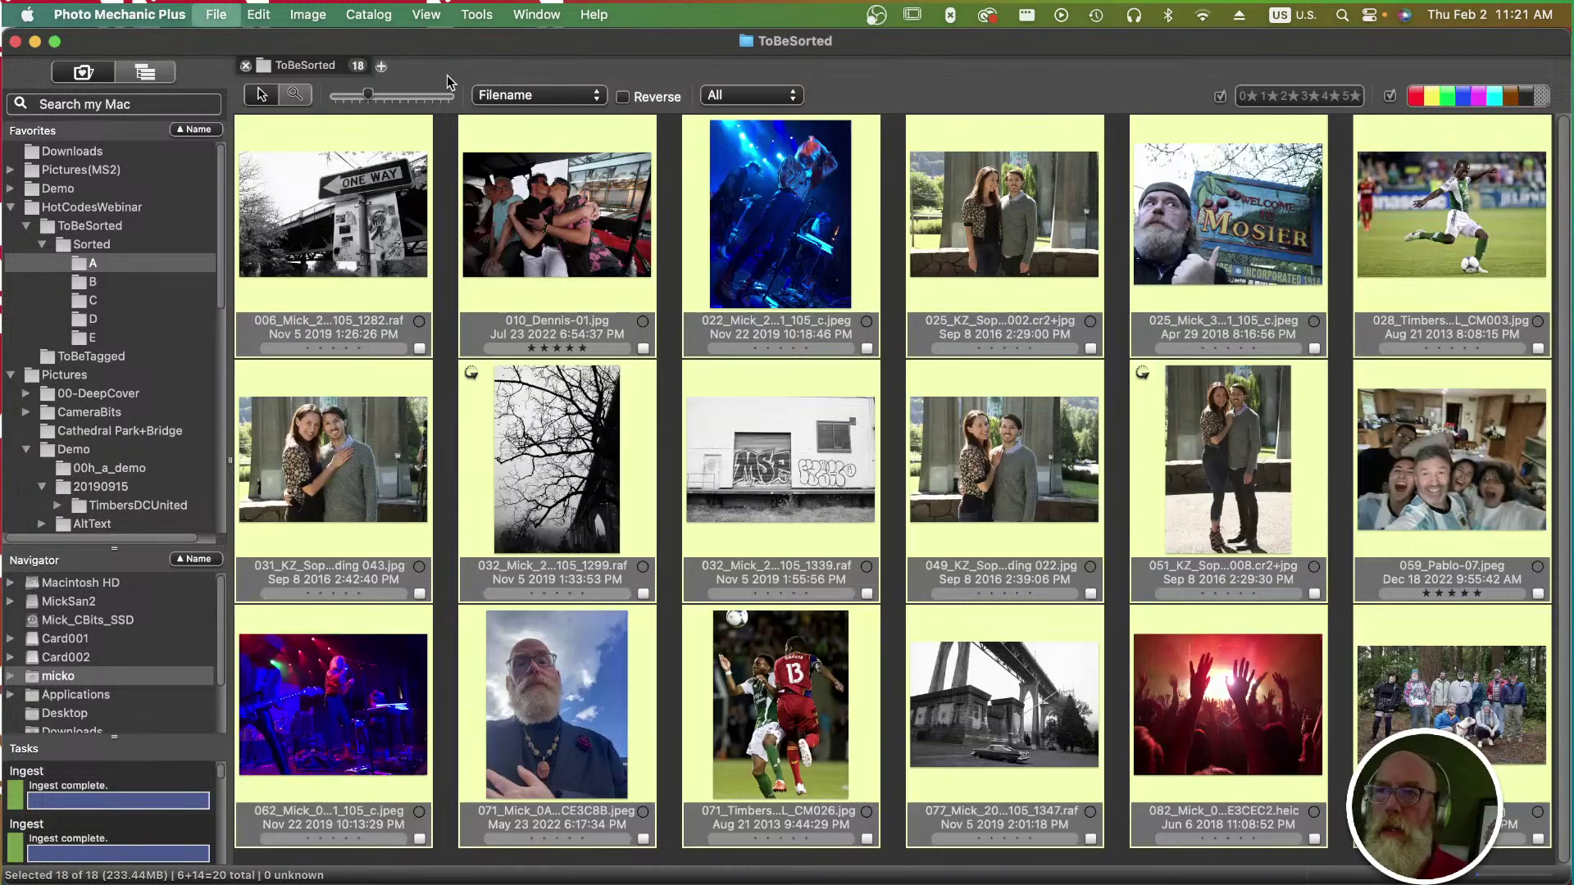
{"action": "key", "text": "super+w"}
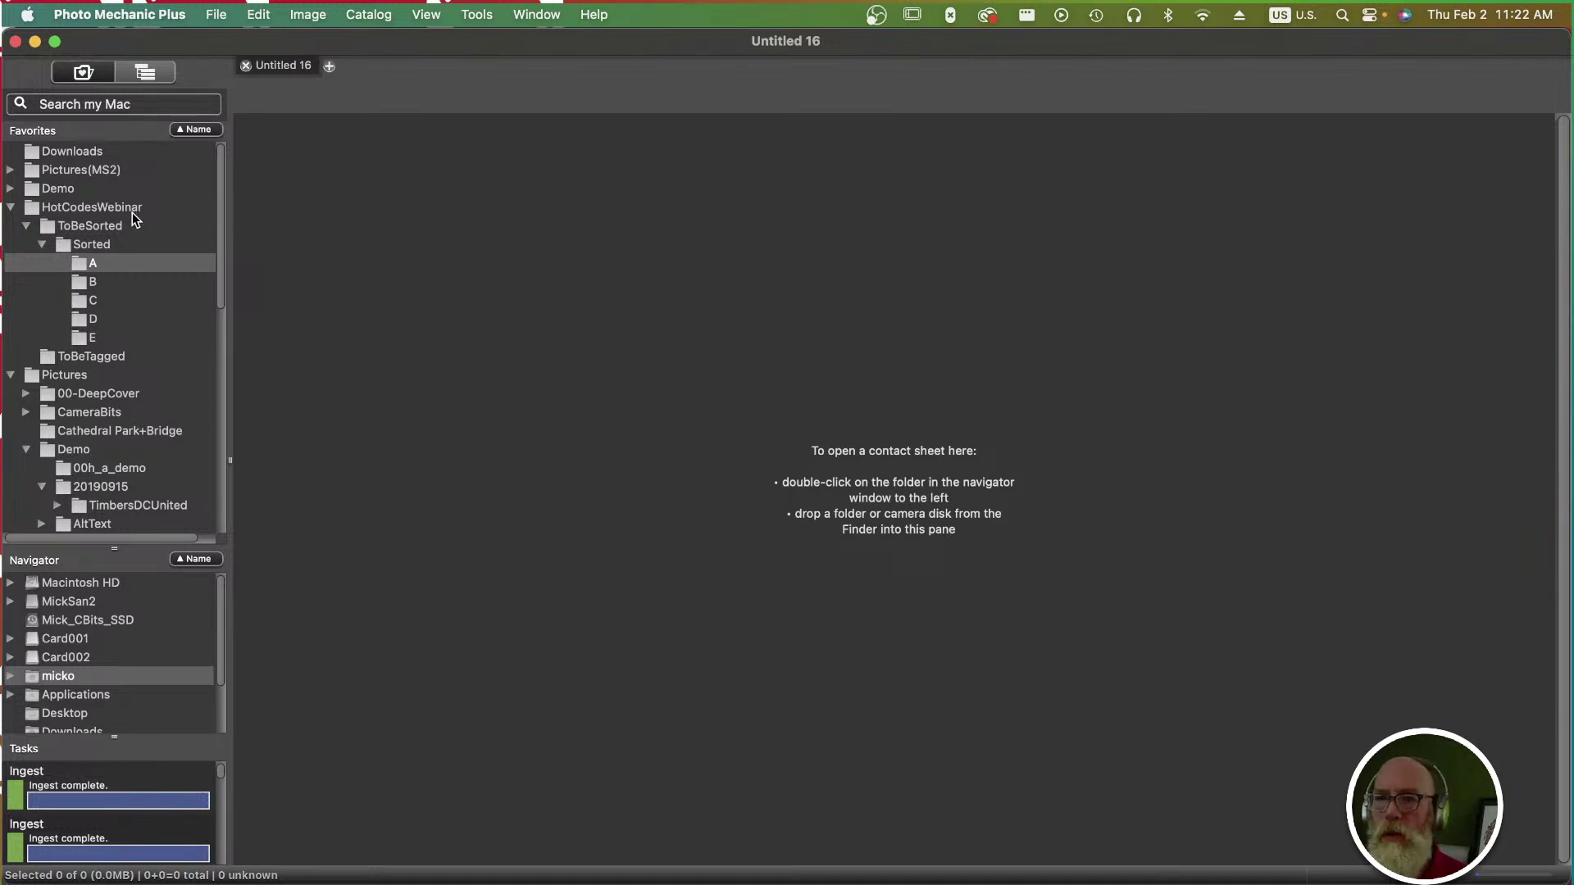
Collapse the ToBeSorted folder under HotCodesWebinar in the favorites tree.
{"action": "left_click", "coordinate": [27, 227]}
{"action": "left_click", "coordinate": [27, 228]}
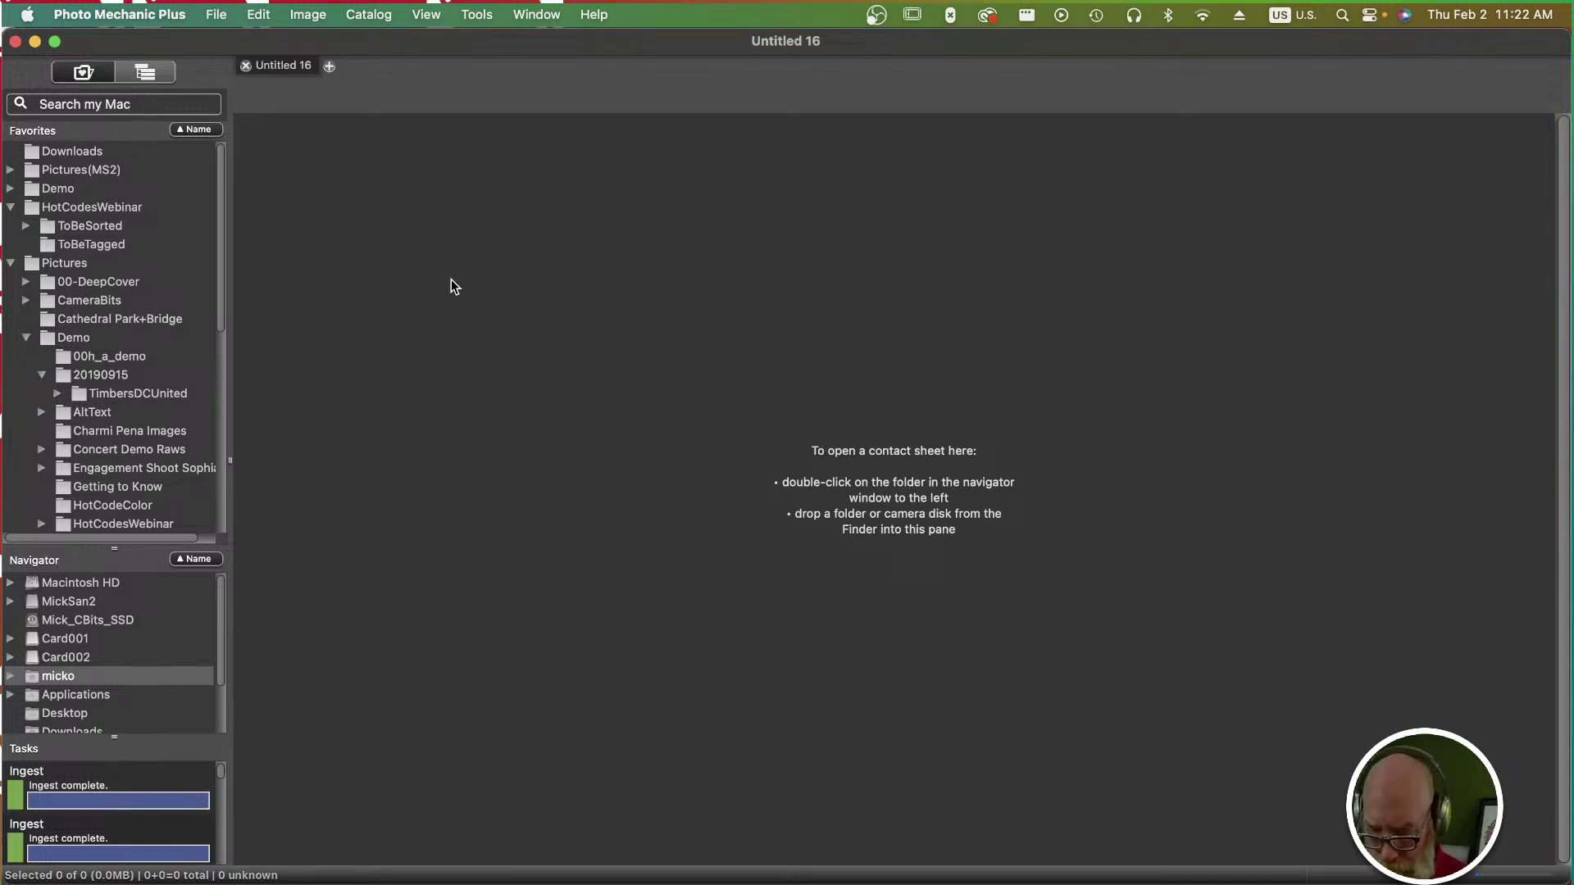
{"action": "key", "text": "super+g"}
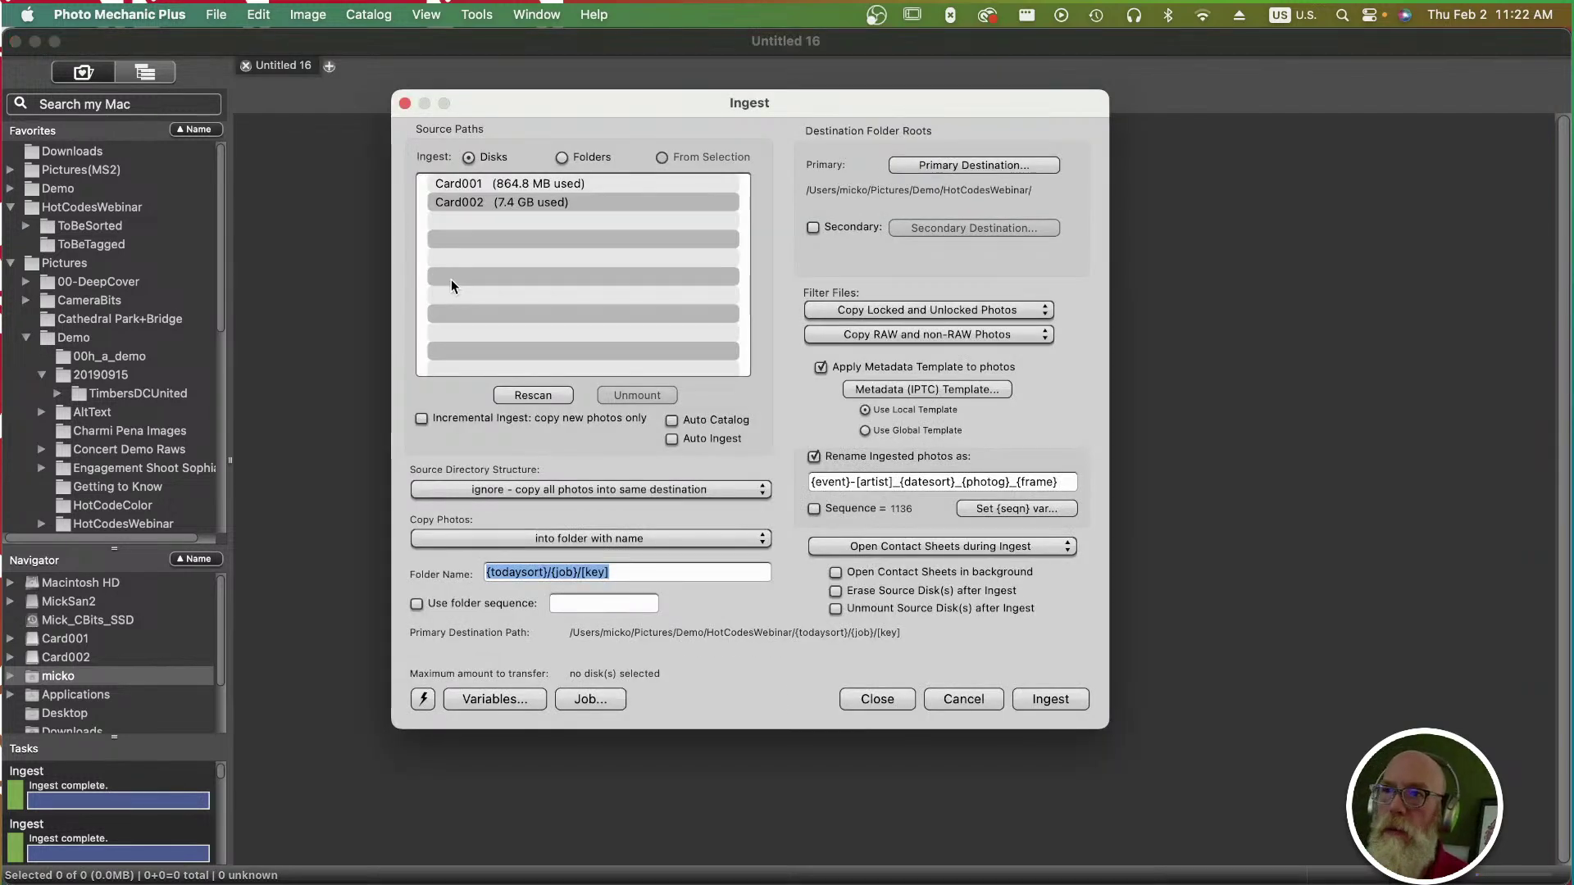
{"action": "left_click", "coordinate": [563, 175]}
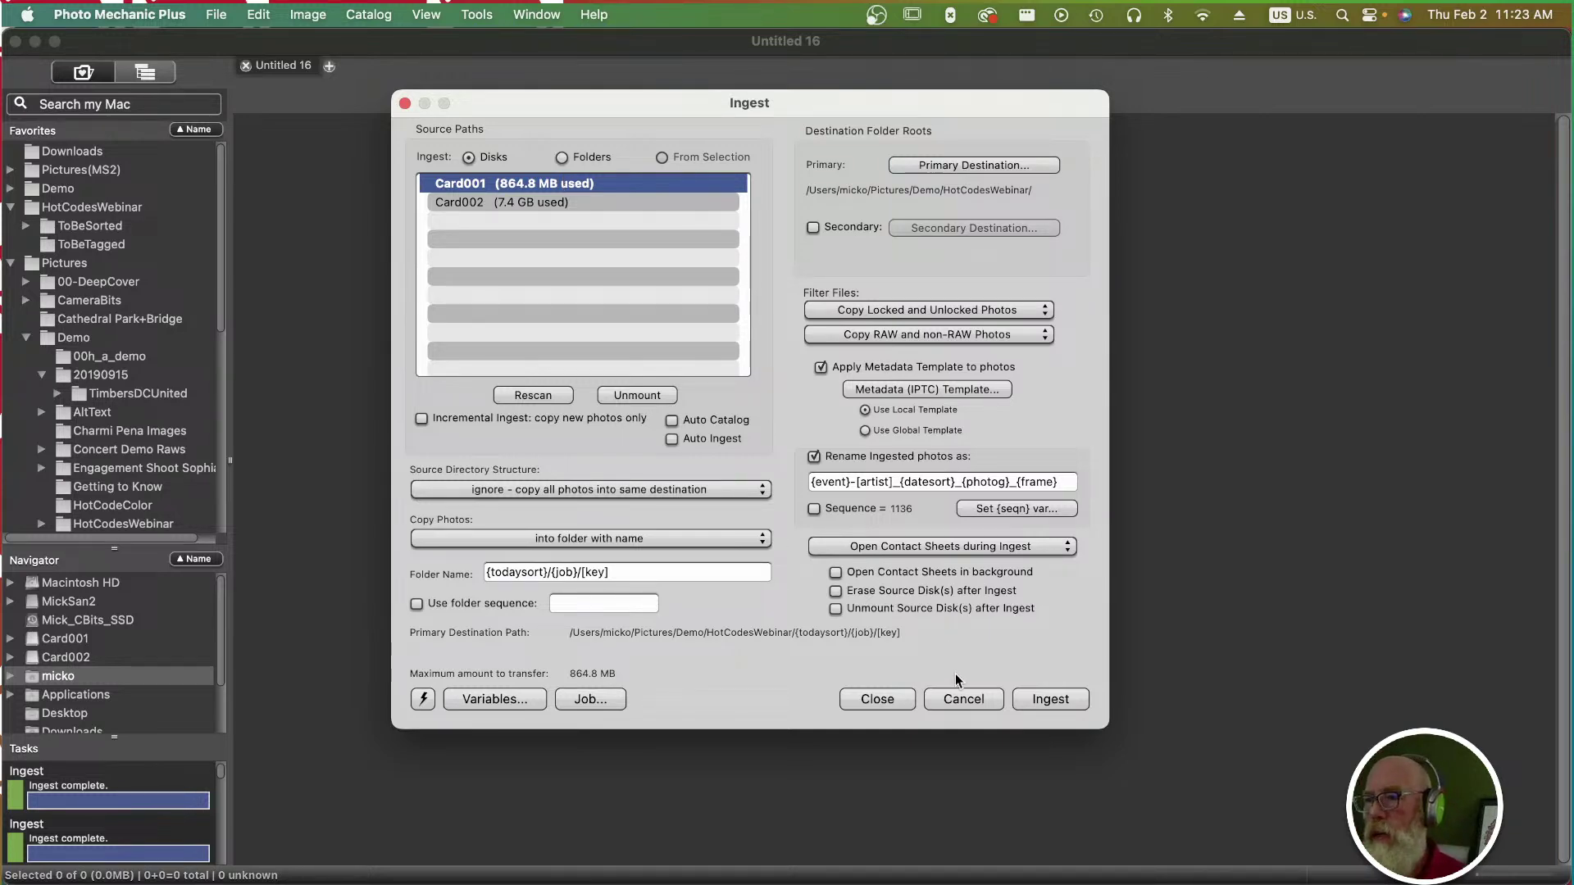
{"action": "left_click", "coordinate": [954, 699]}
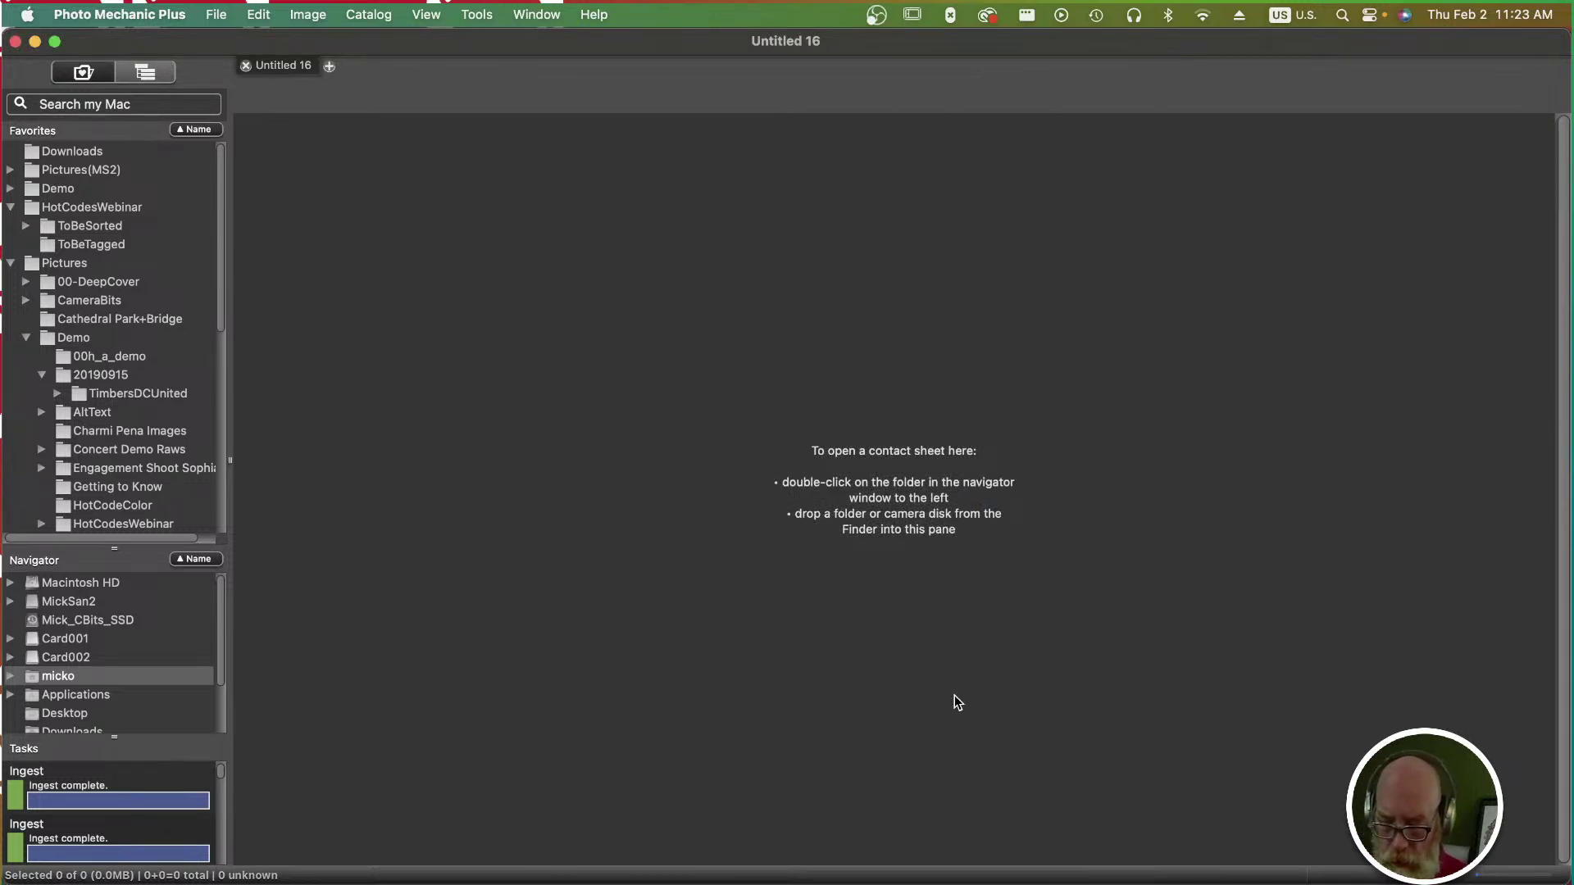
Add the file Hot Codes - Concert - Sheet1.tsv from PM Parts to the Code Replacement list.
{"action": "key", "text": "super+shift+r"}
{"action": "left_click", "coordinate": [1116, 413]}
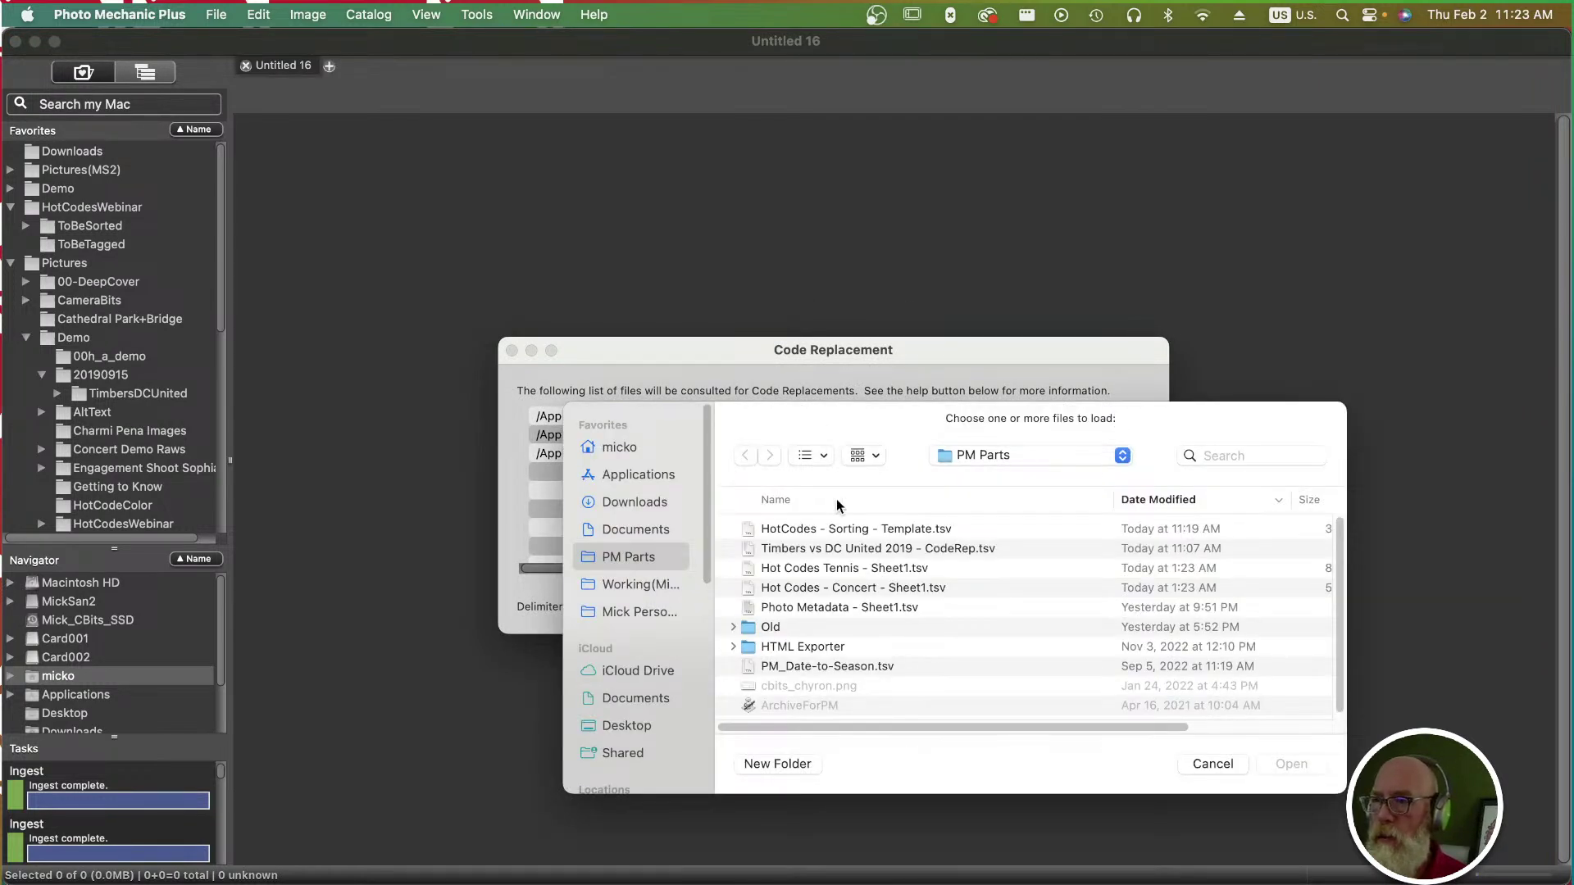
{"action": "double_click", "coordinate": [853, 587]}
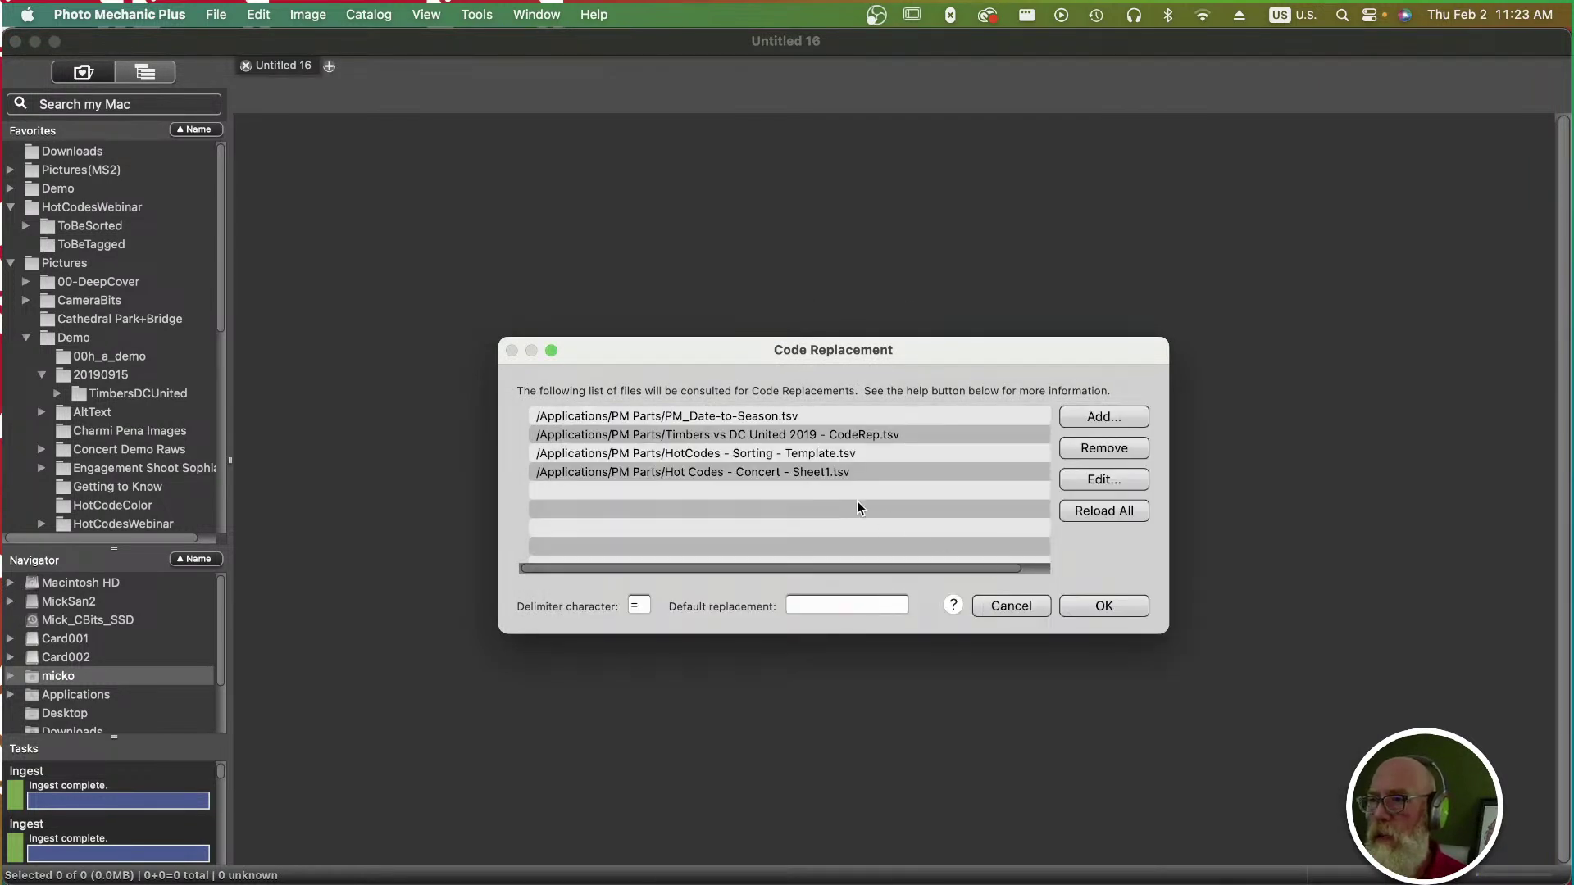
Remove HotCodes - Sorting - Template.tsv and Timbers vs DC United 2019 - CodeRep.tsv from the Code Replacement list and apply the changes.
{"action": "left_click", "coordinate": [801, 456]}
{"action": "left_click", "coordinate": [1112, 452]}
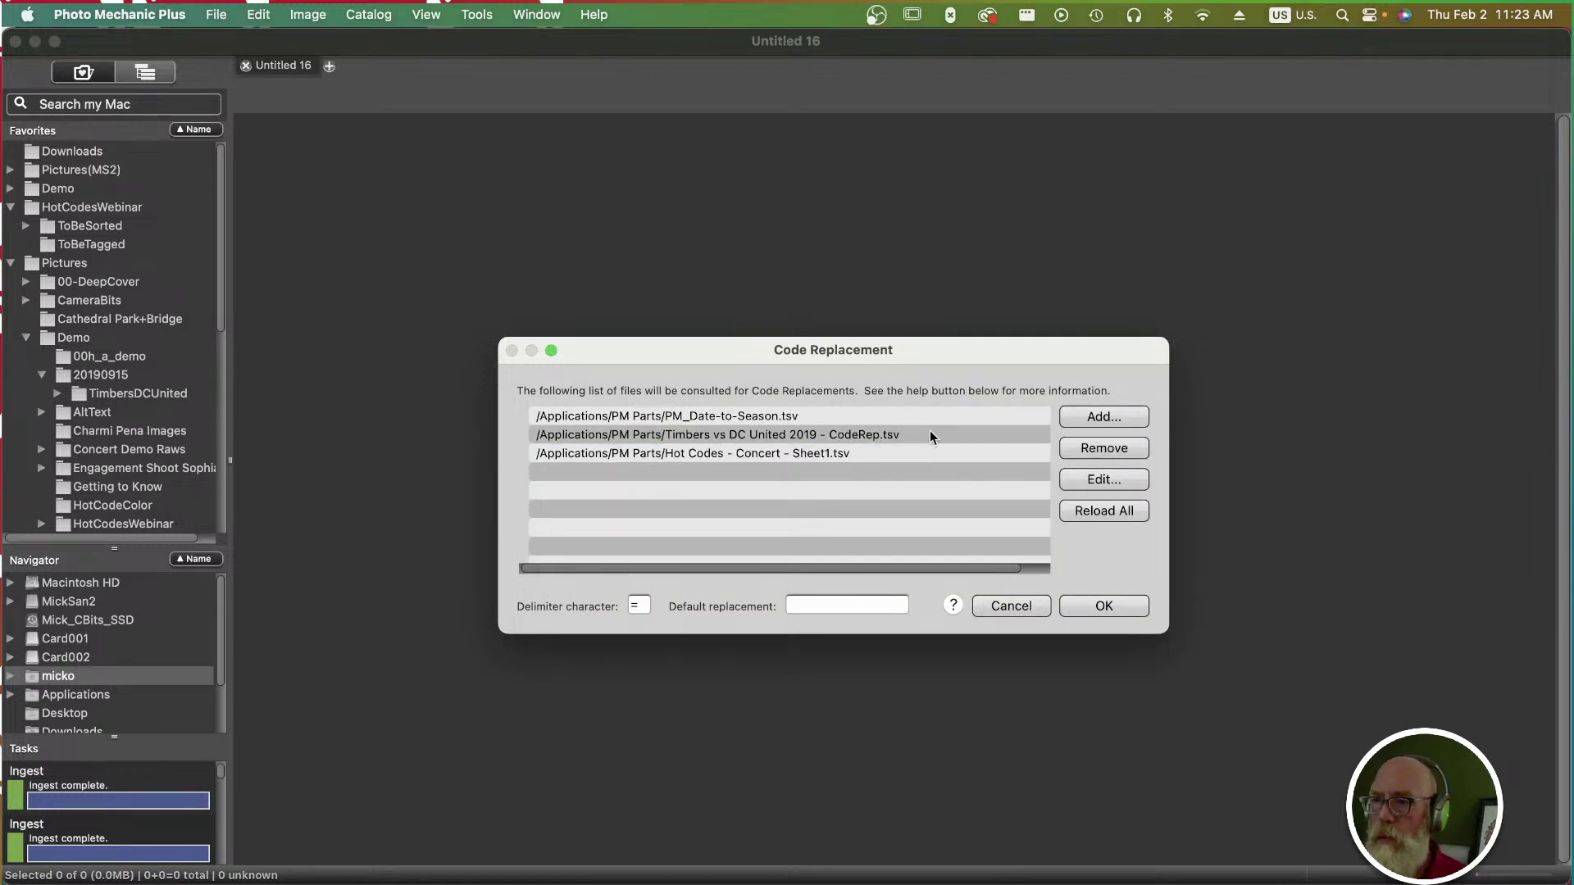
{"action": "left_click", "coordinate": [858, 431]}
{"action": "left_click", "coordinate": [1069, 452]}
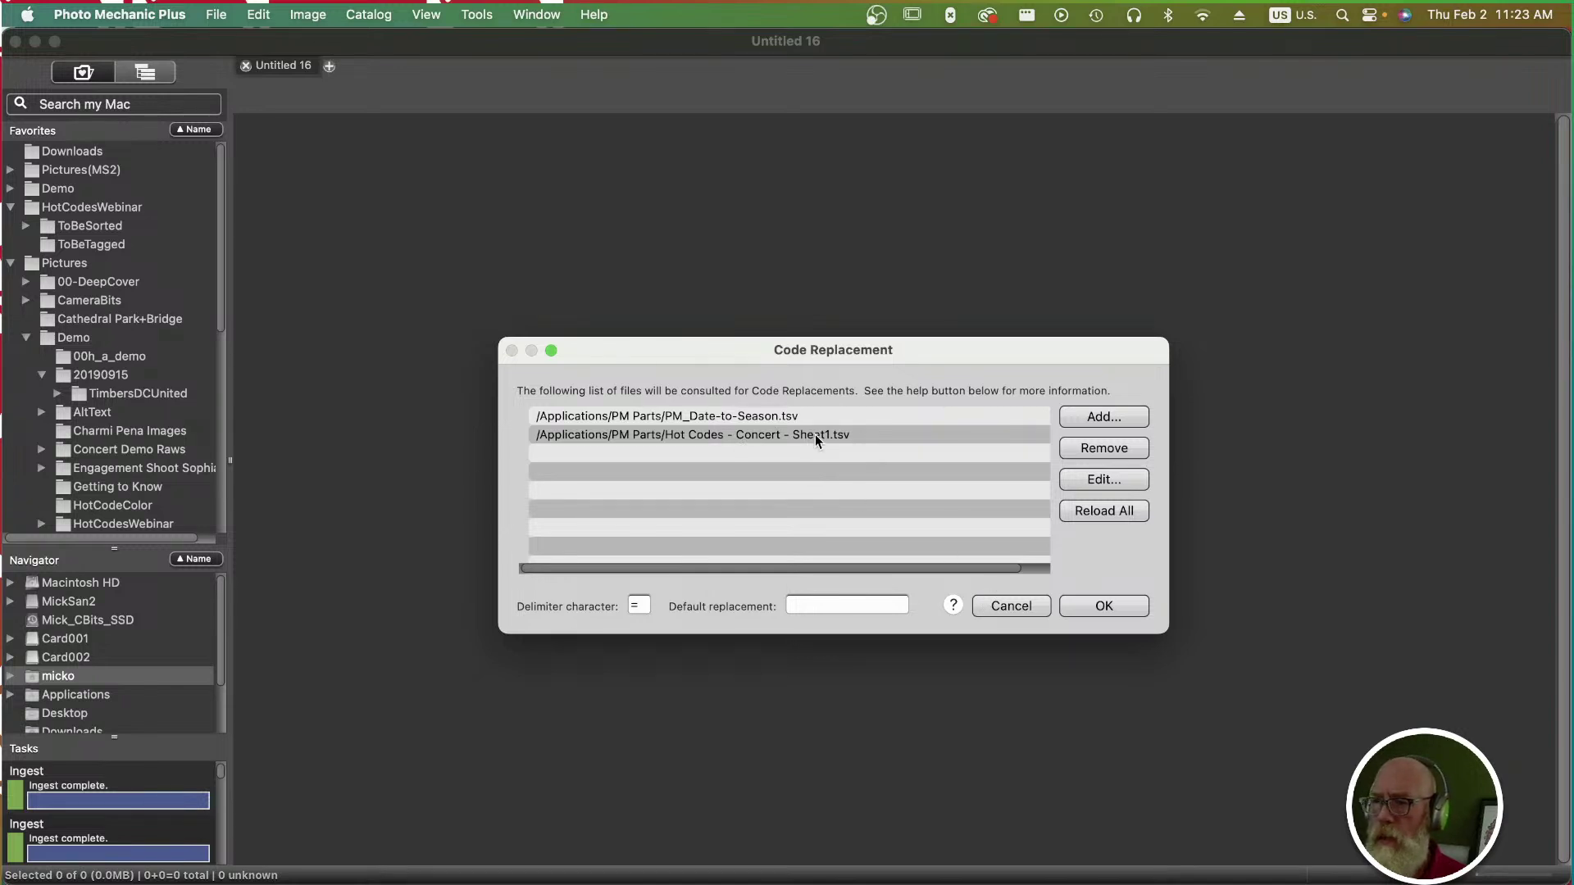
{"action": "left_click", "coordinate": [1130, 612]}
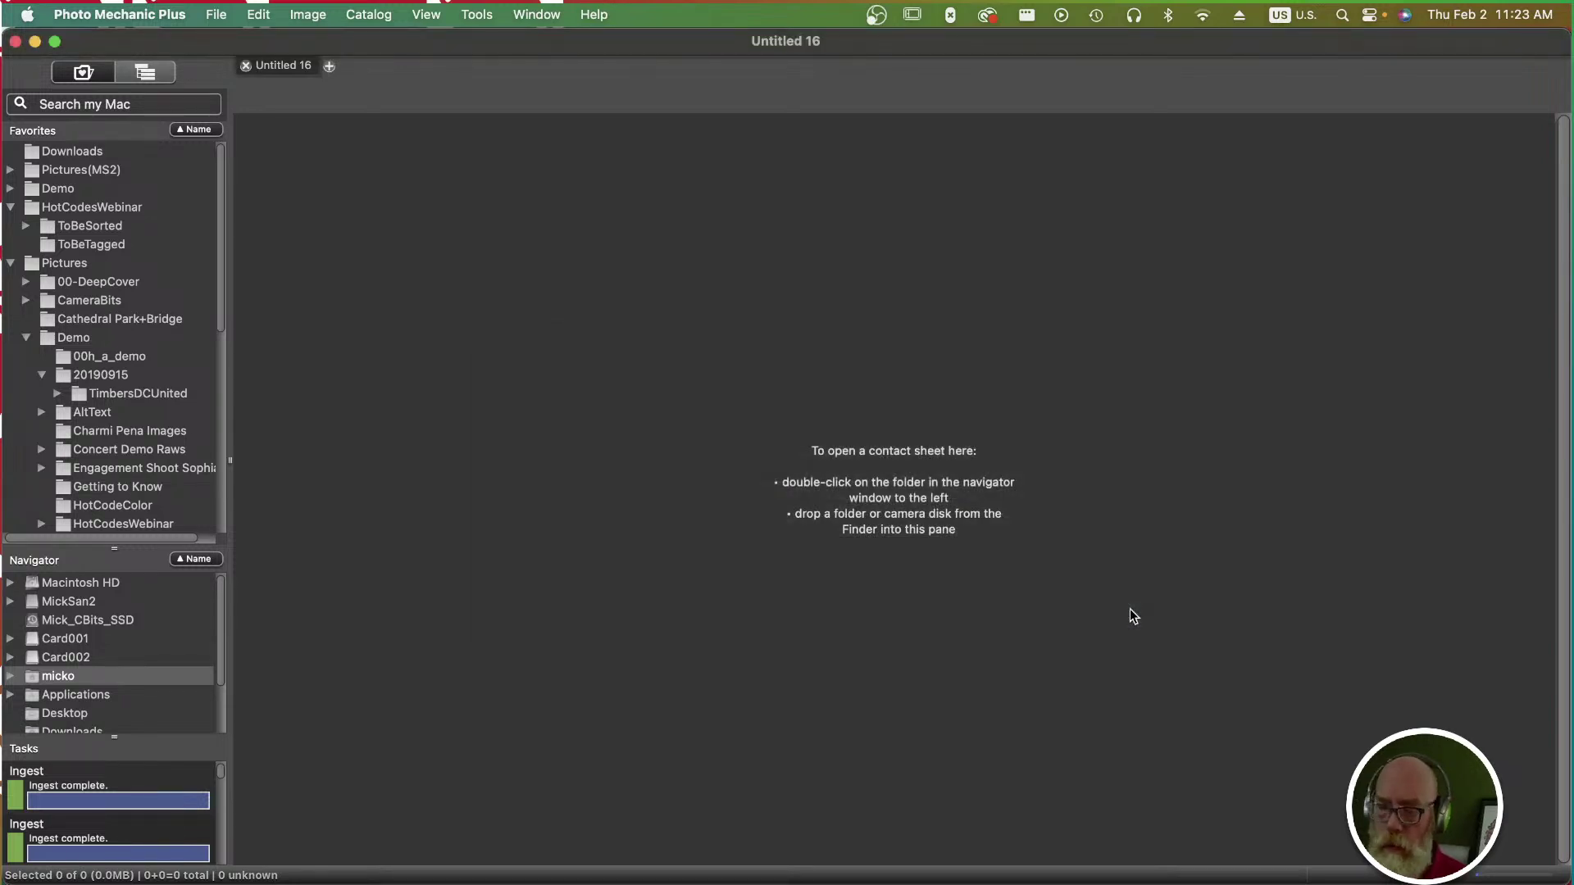
Load the 99 Concert - Pickathon snapshot for an ingest and review the variables in its Metadata (IPTC) Template.
{"action": "key", "text": "super+g"}
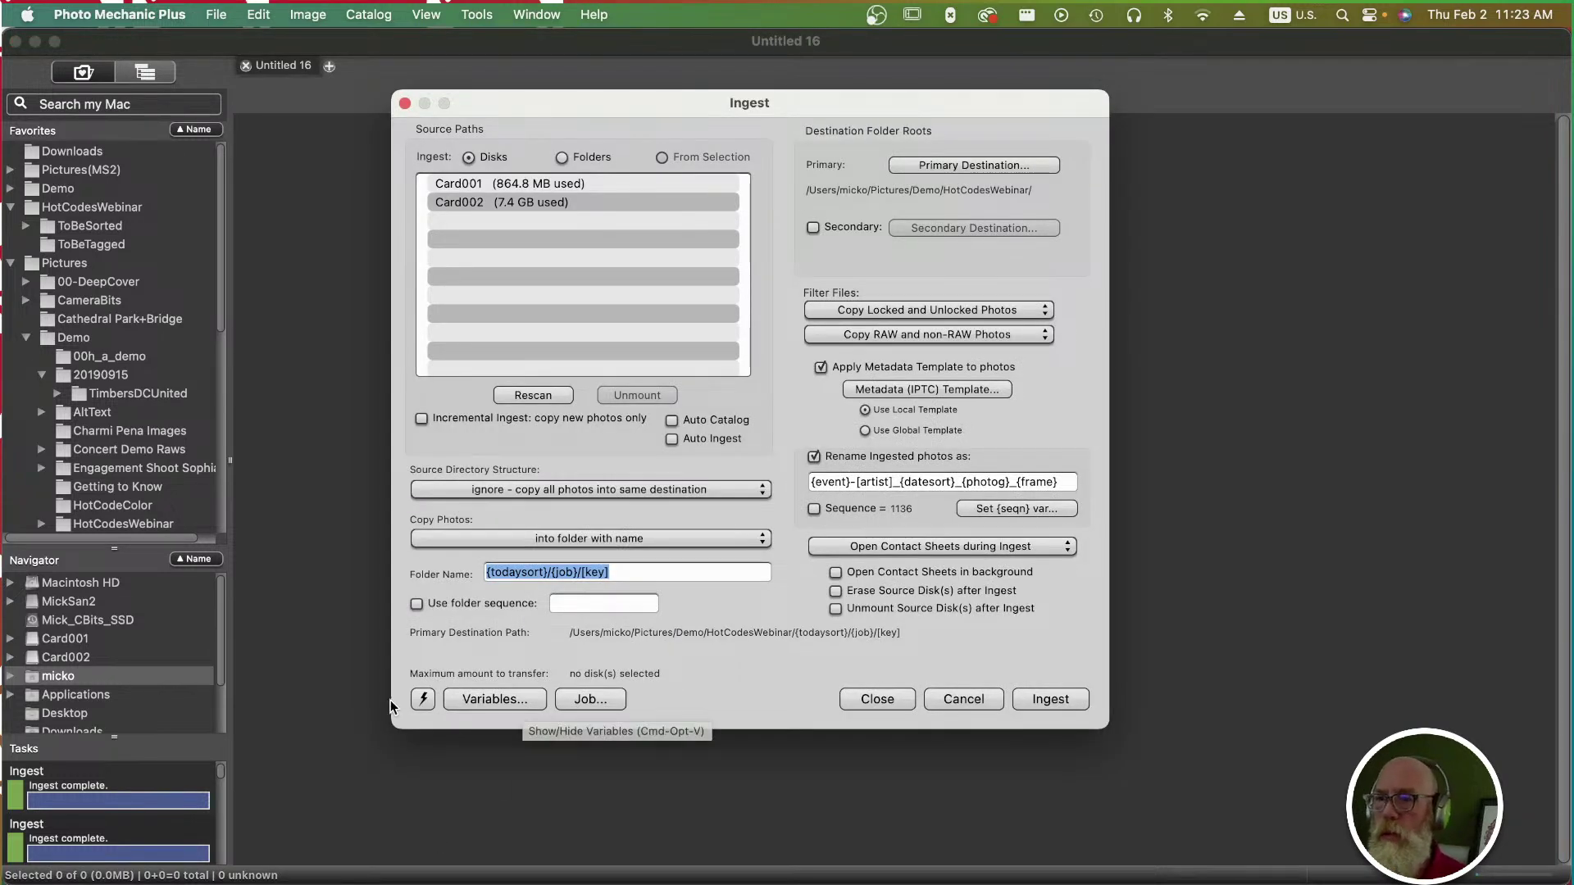
{"action": "left_click", "coordinate": [425, 699]}
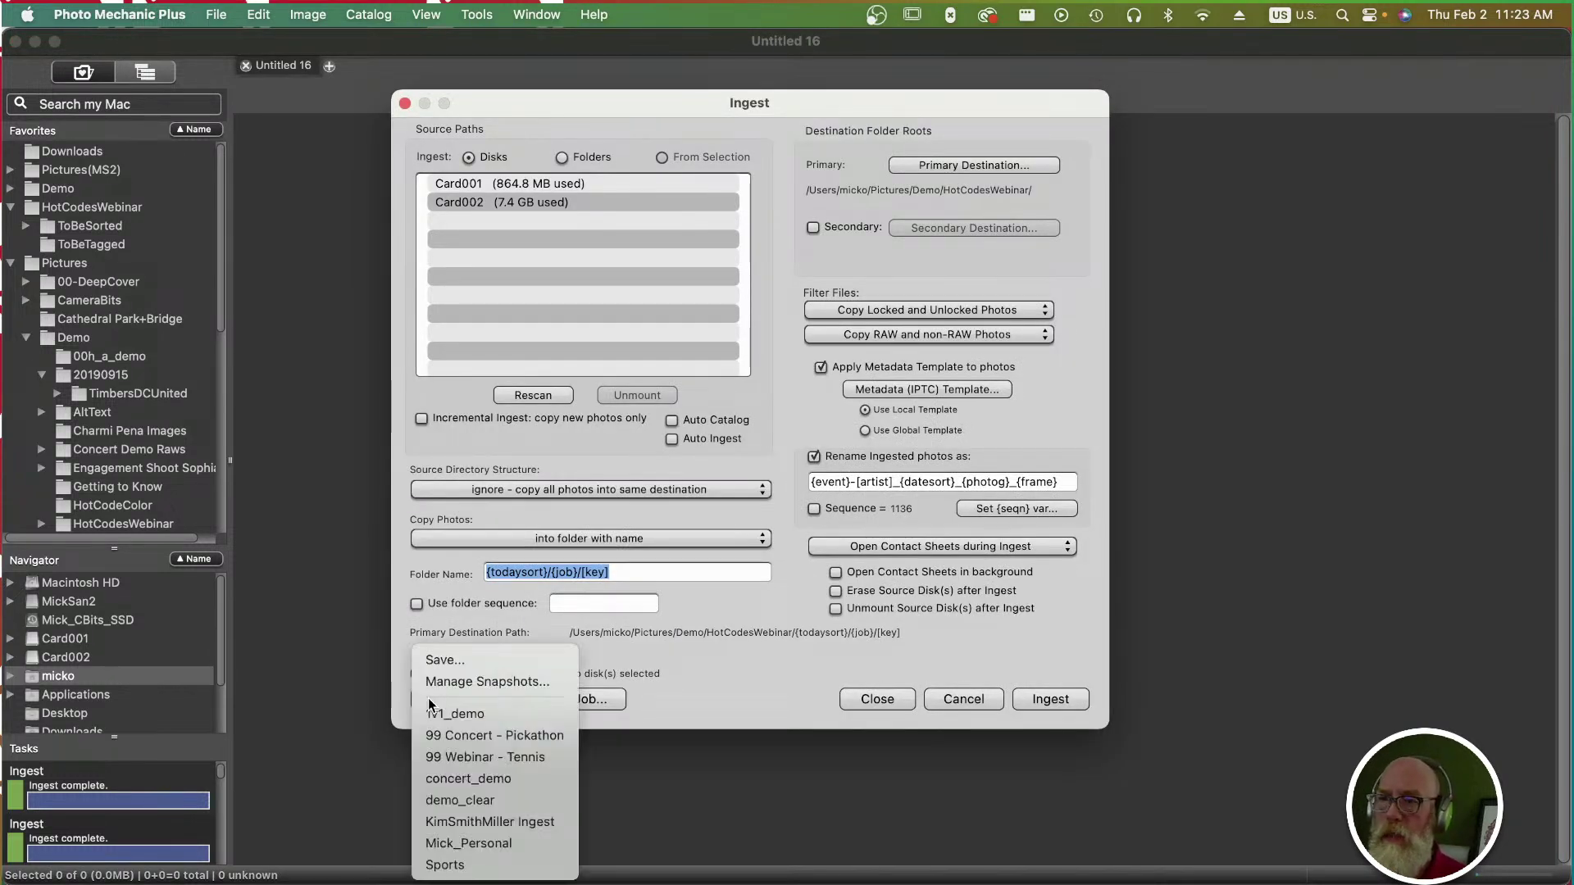
{"action": "left_click", "coordinate": [488, 741]}
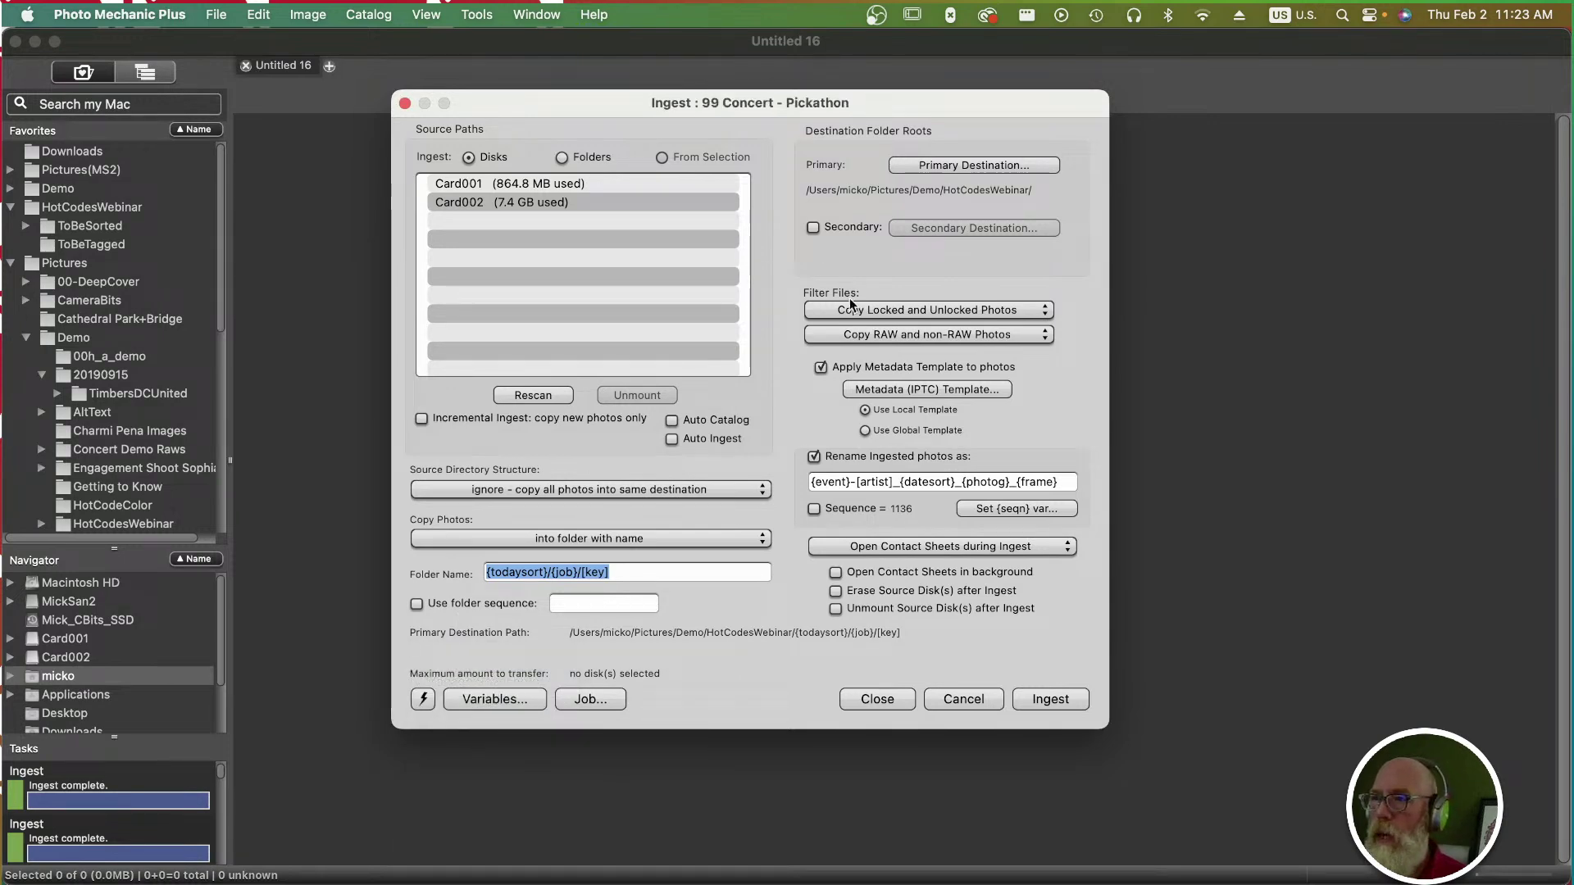
{"action": "left_click", "coordinate": [892, 390]}
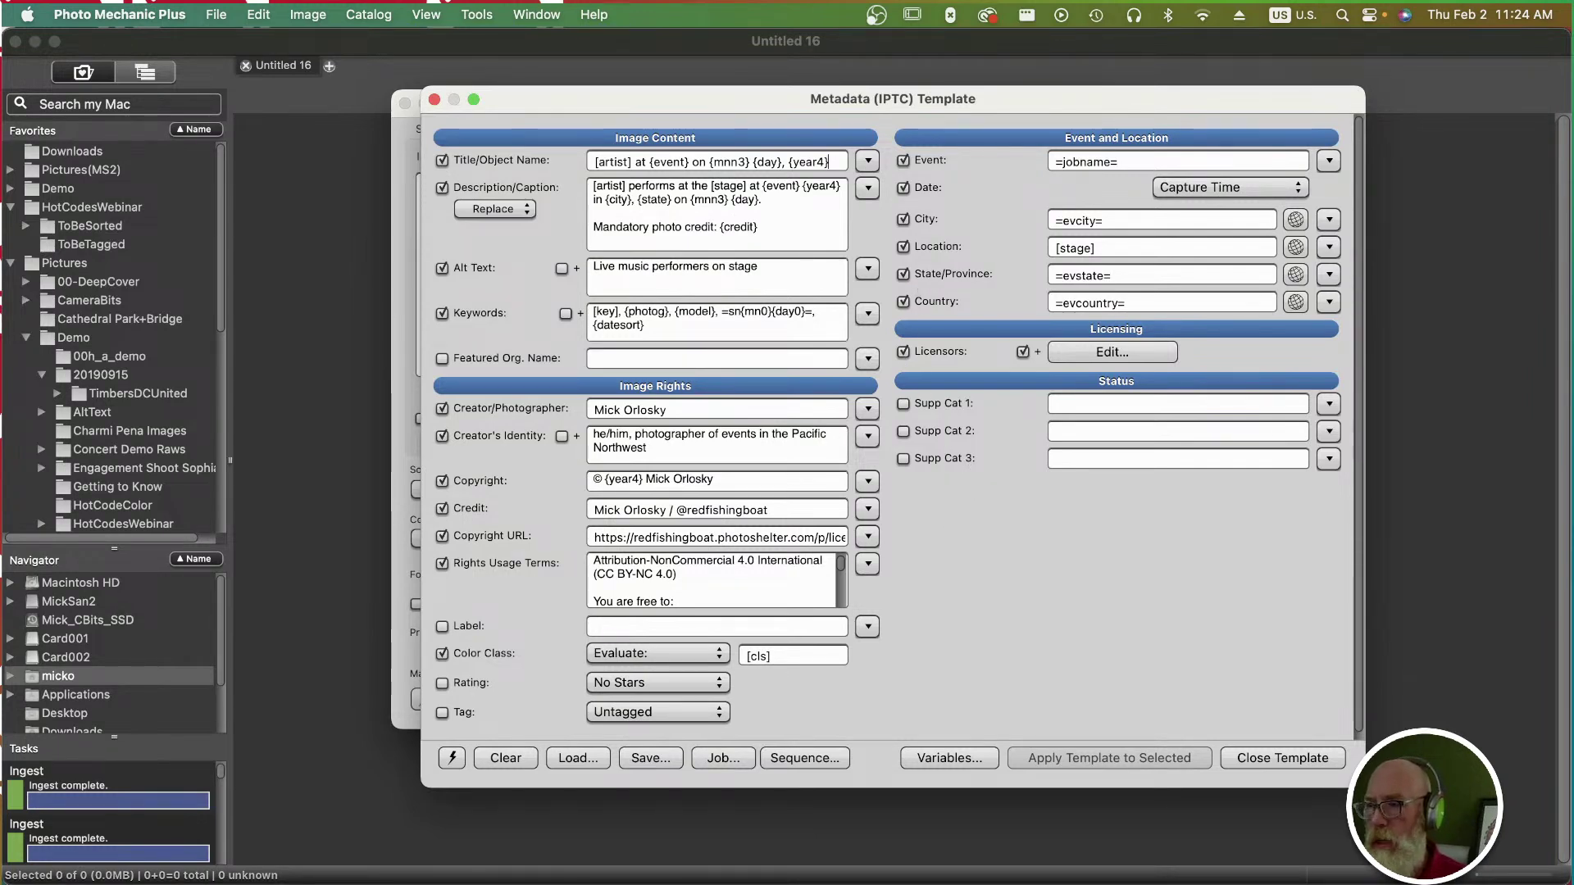
{"action": "left_click", "coordinate": [1311, 758]}
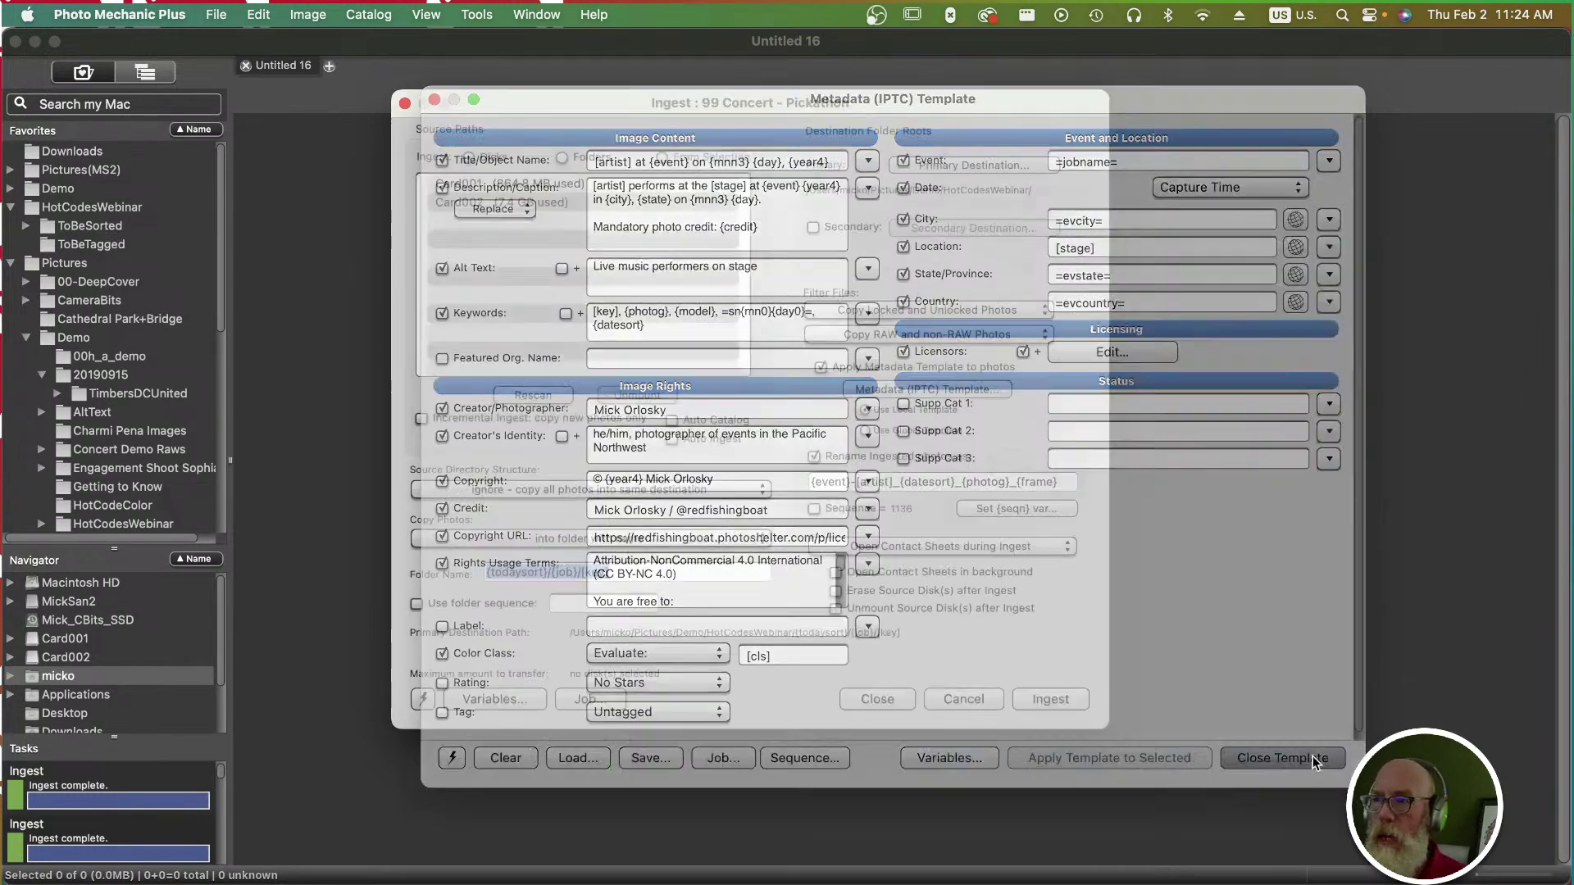
Ingest the photos from Card001 with the loaded concert settings.
{"action": "left_click", "coordinate": [543, 187]}
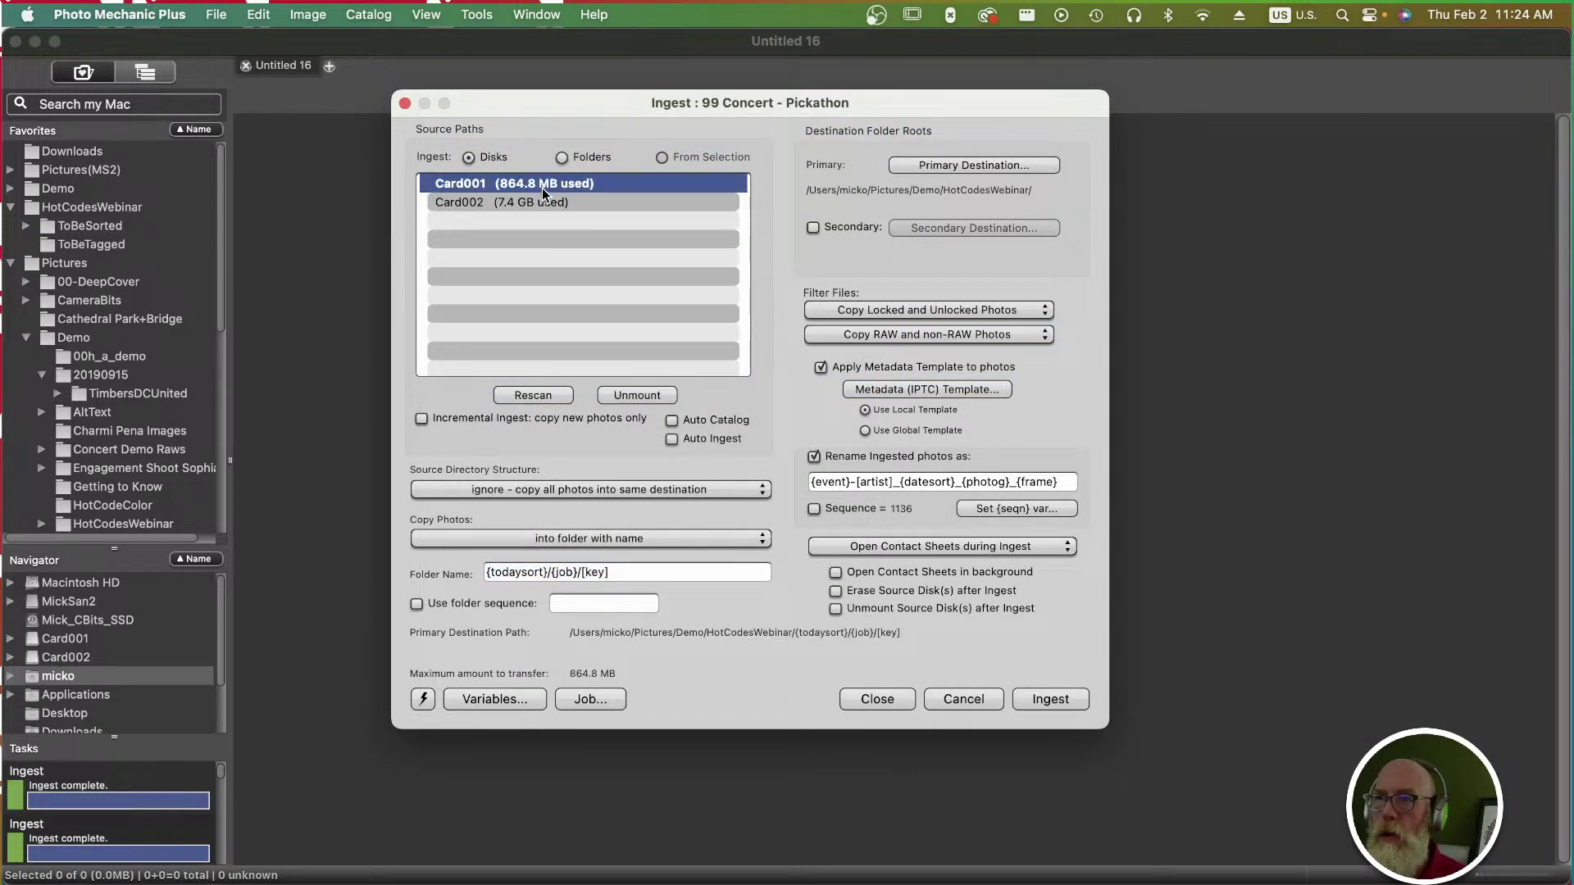
{"action": "left_click", "coordinate": [1049, 700]}
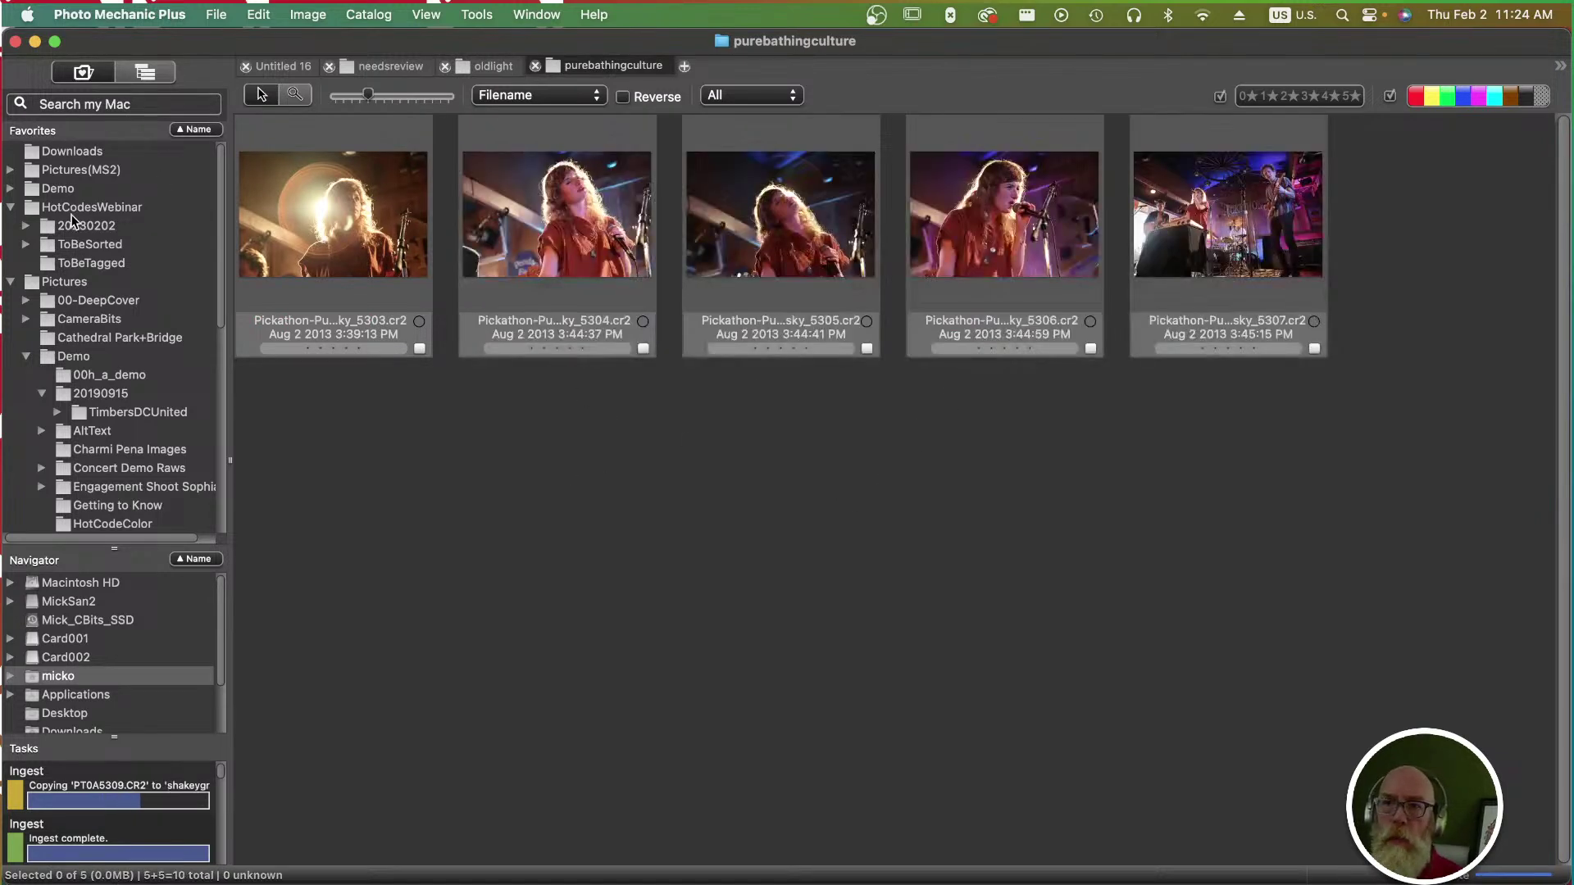
Expand the 20230202 and Pickathon folders to check the artist subfolders, and select the 5321 photo in andrewbird.
{"action": "left_click", "coordinate": [26, 225]}
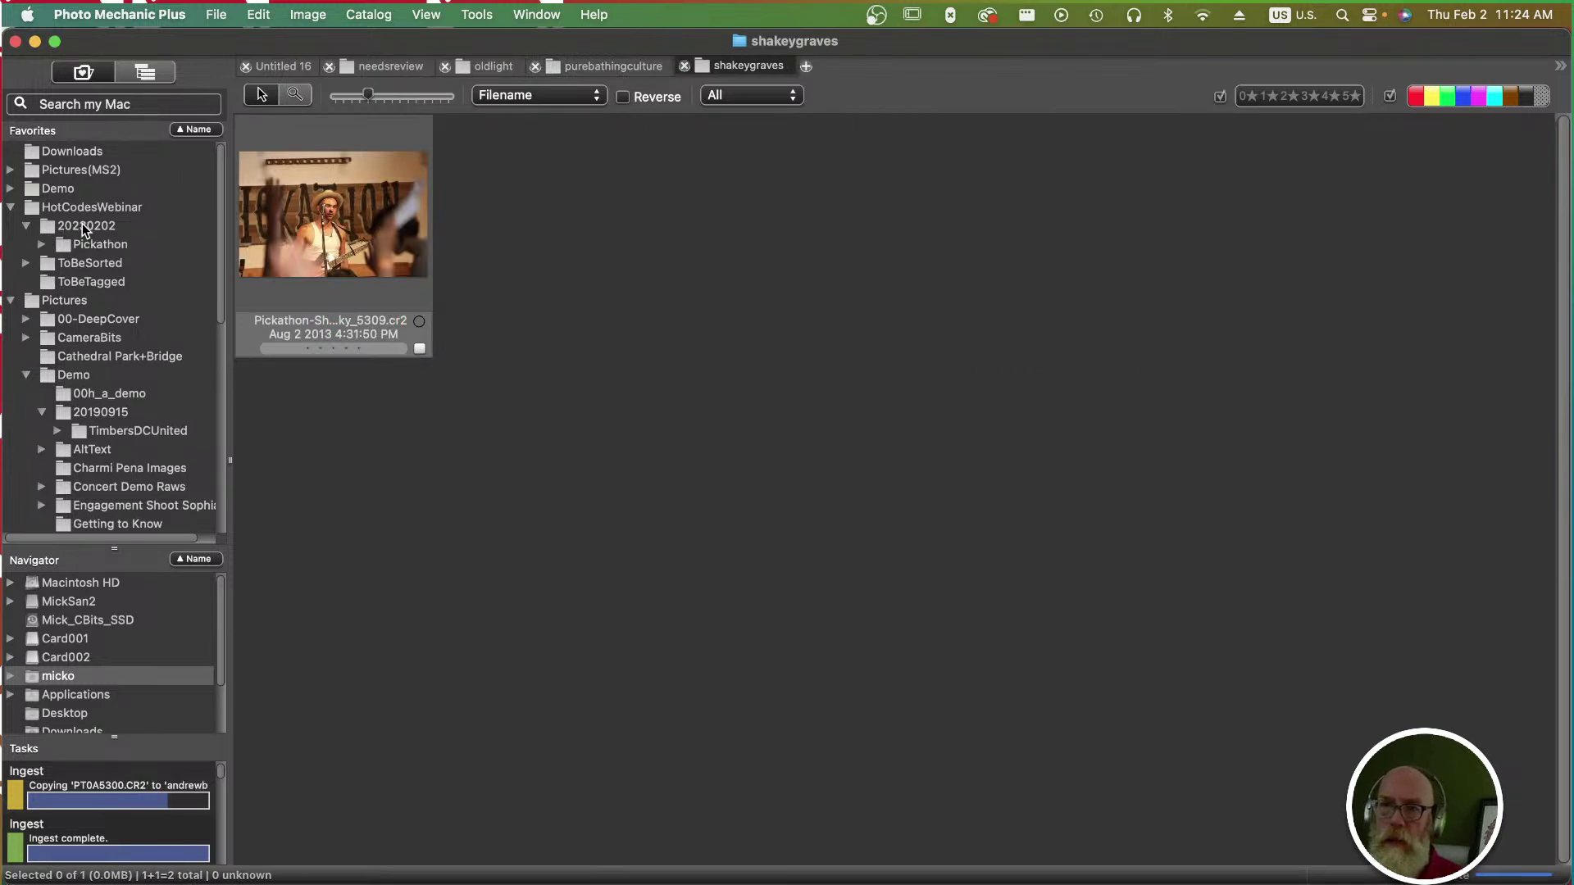
{"action": "left_click", "coordinate": [82, 225]}
{"action": "left_click", "coordinate": [96, 244]}
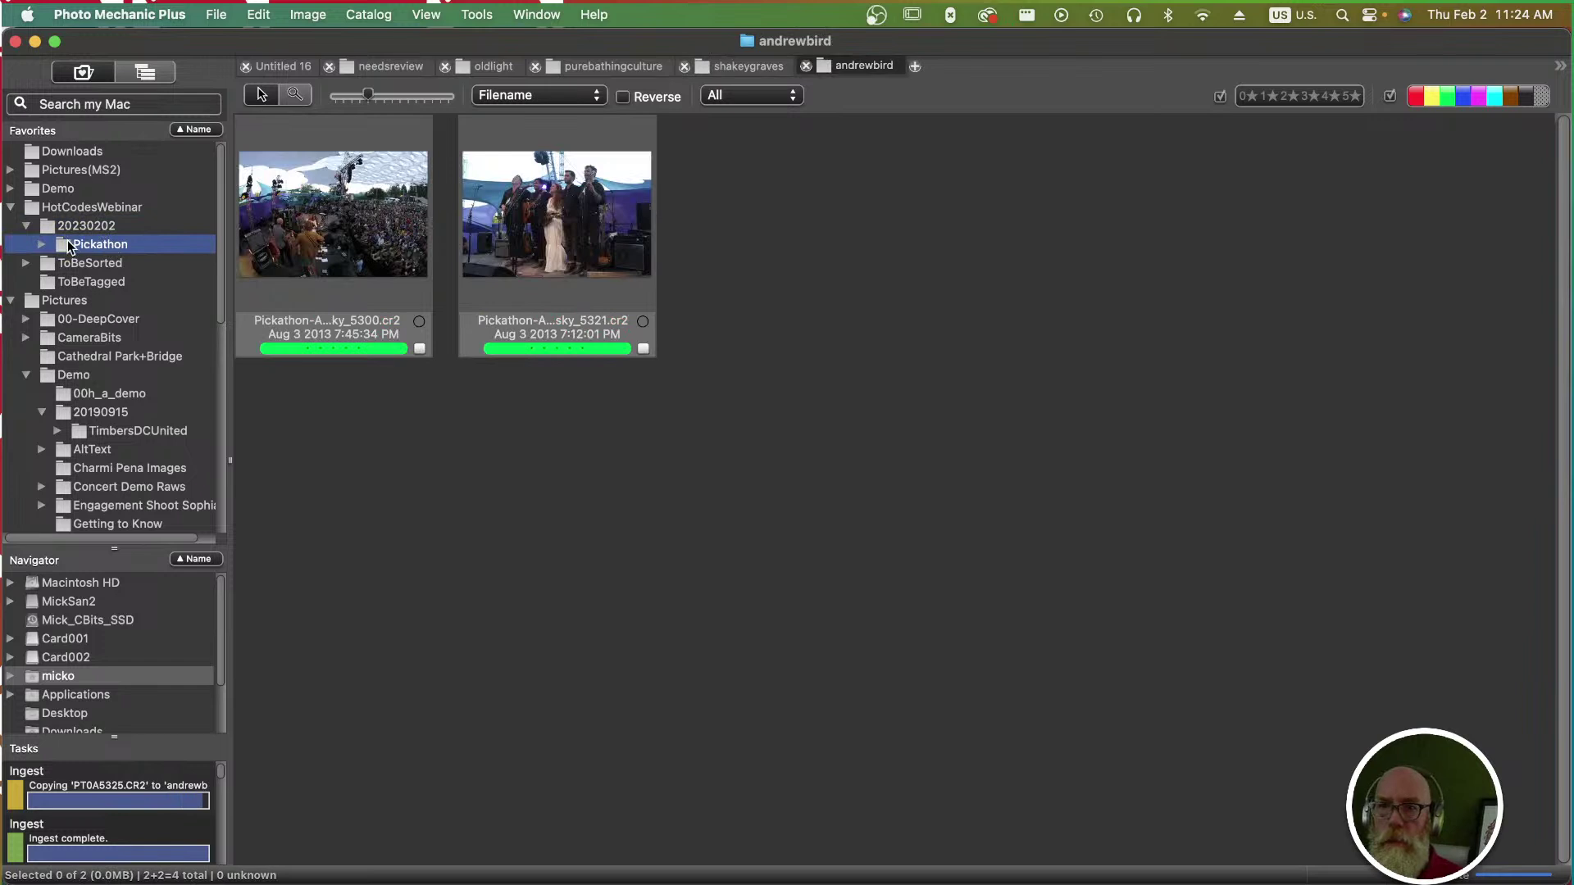
{"action": "left_click", "coordinate": [41, 245]}
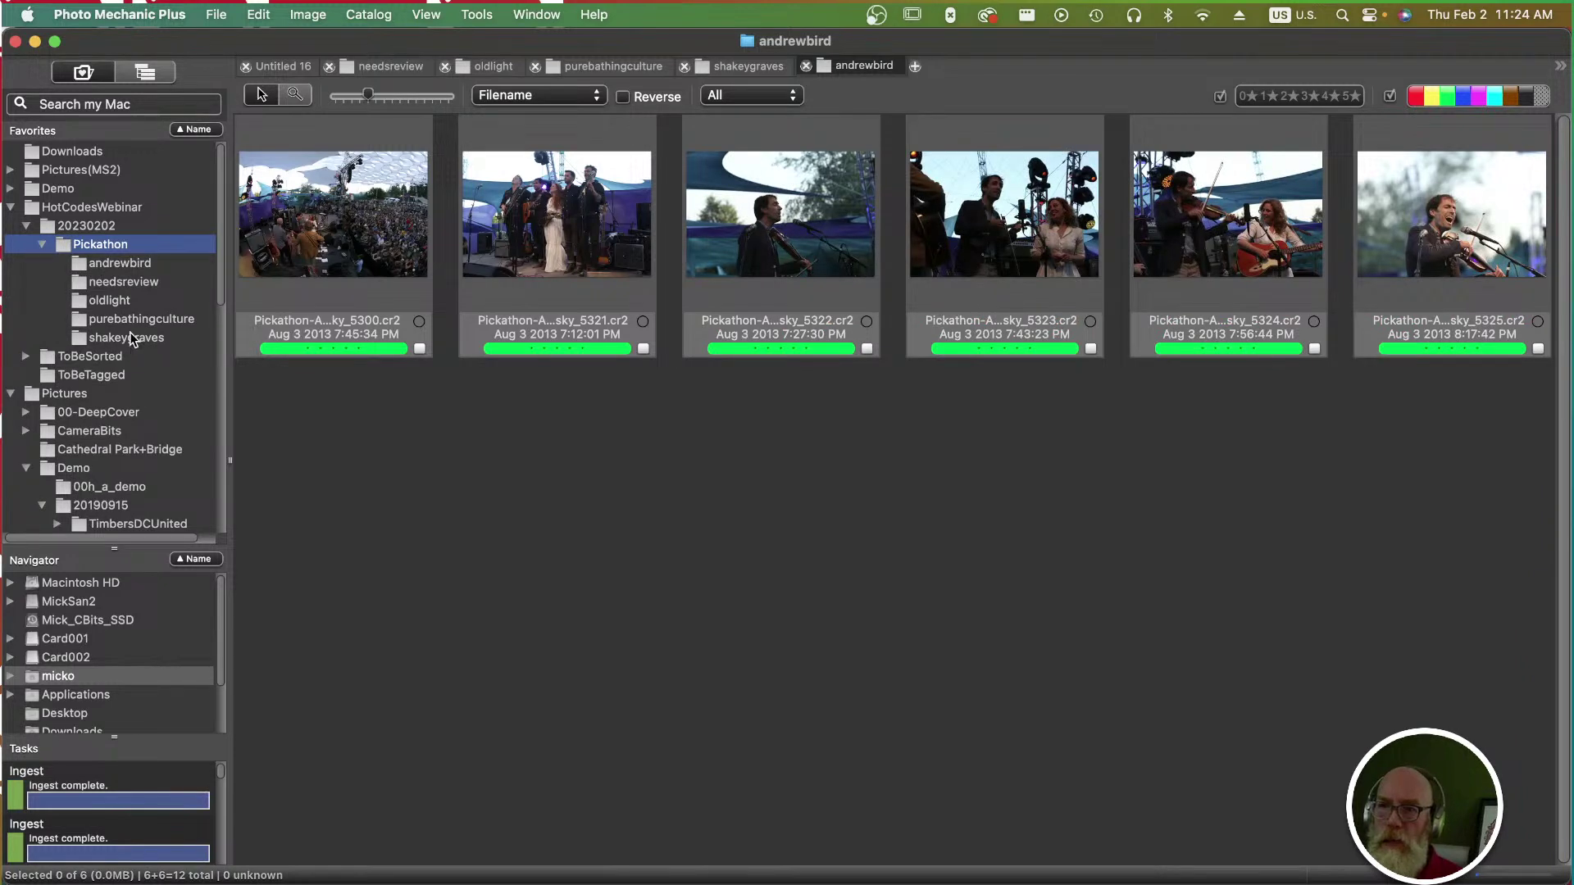
{"action": "left_click", "coordinate": [505, 239]}
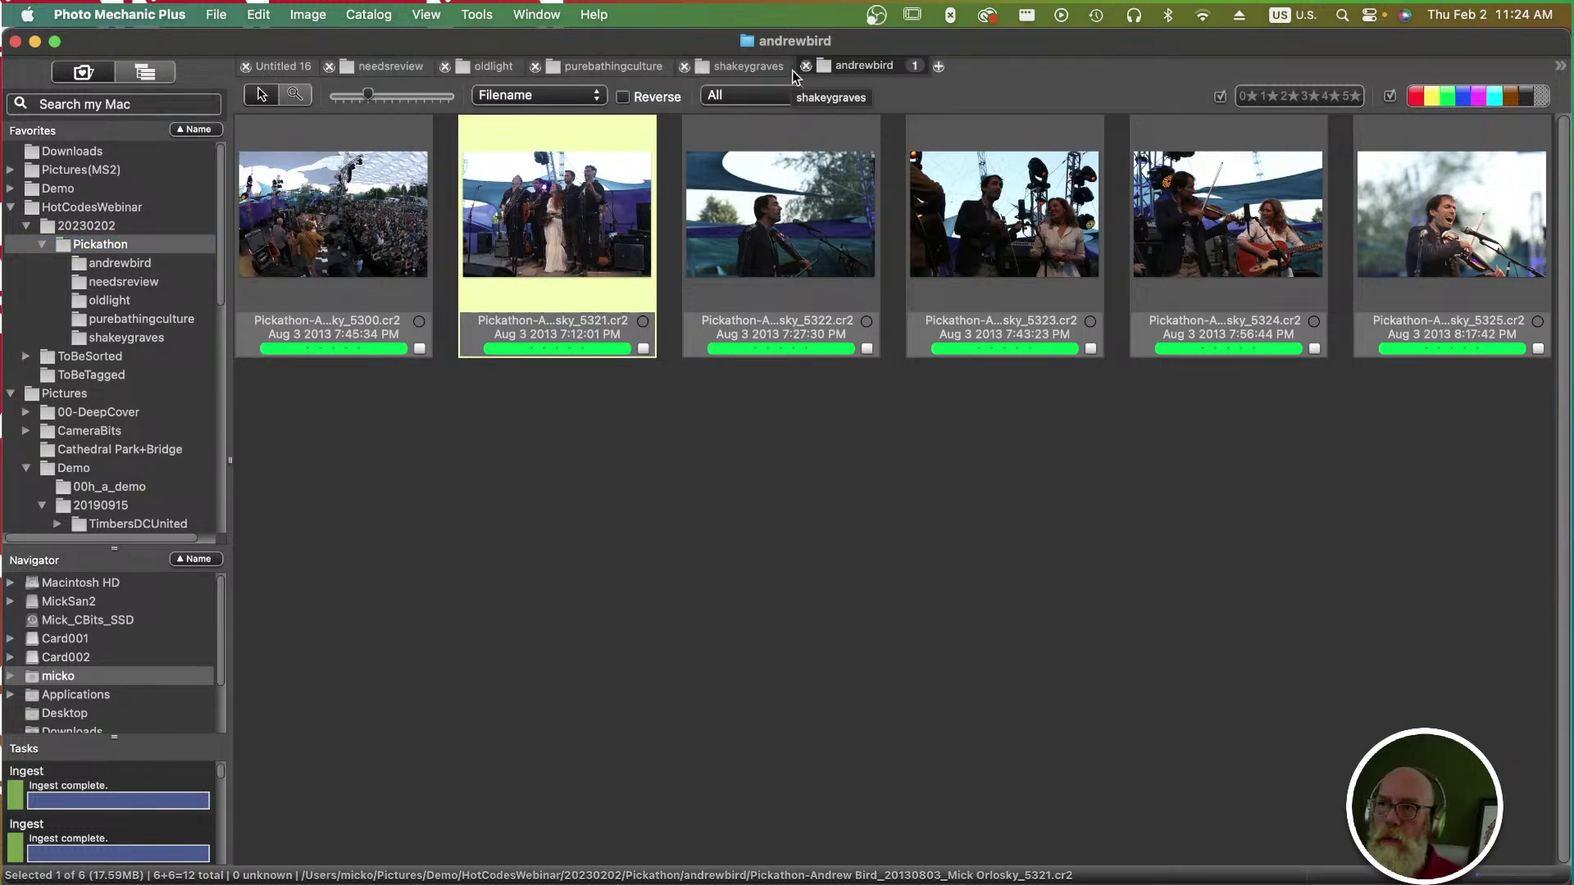
Review the metadata filled into the 5304 photo in the purebathingculture contact sheet.
{"action": "left_click", "coordinate": [636, 67]}
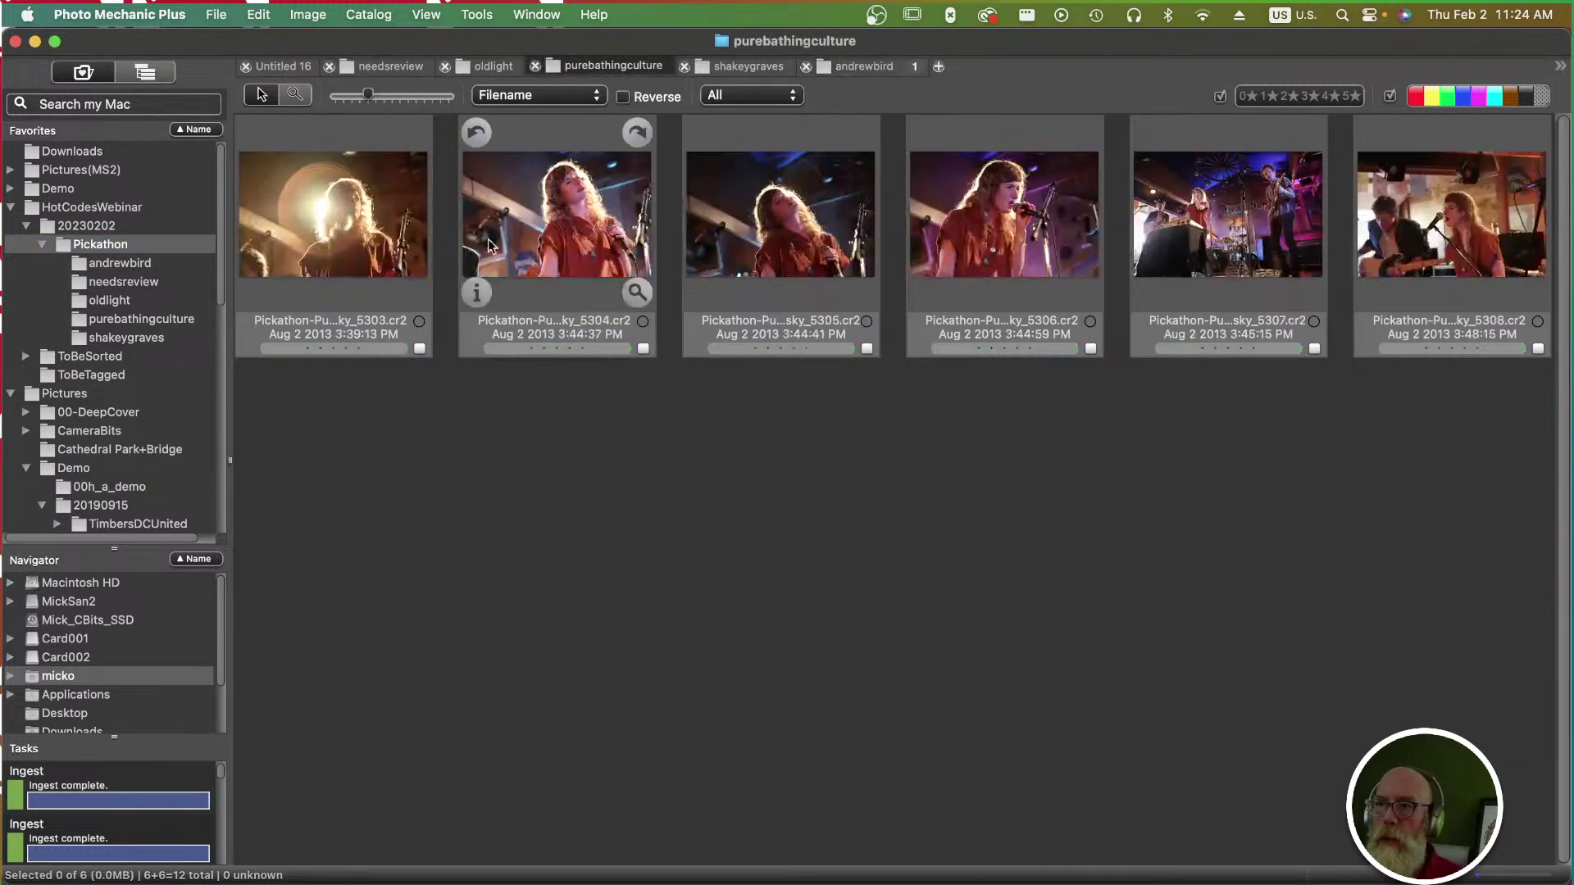
{"action": "key", "text": "super+i"}
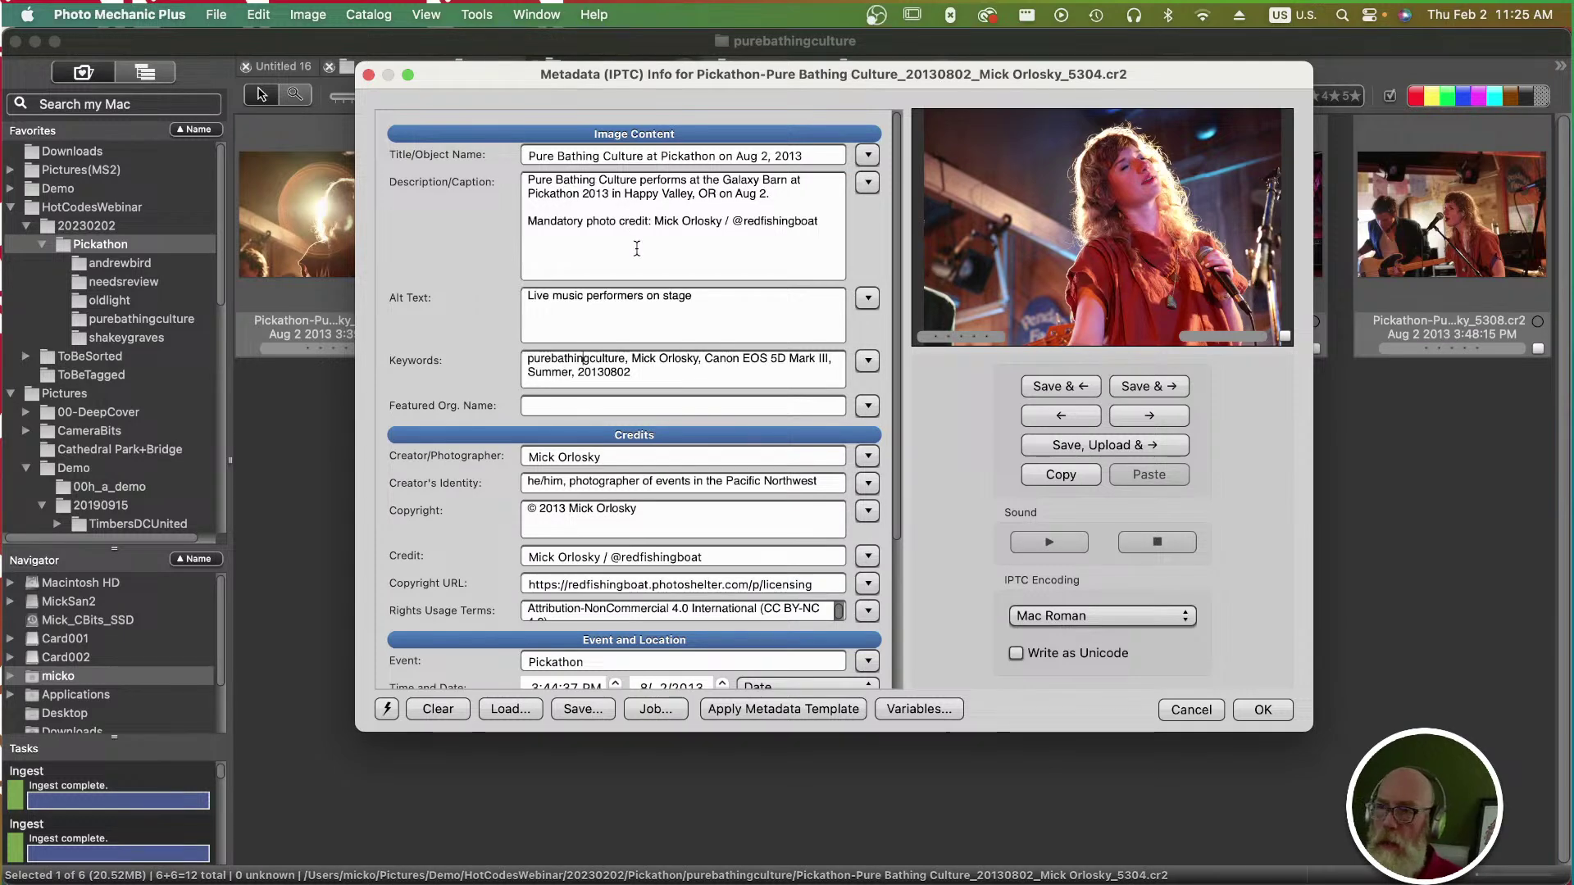
{"action": "left_click", "coordinate": [1258, 709]}
Review the metadata filled into the 5310 photo in the shakeygraves contact sheet.
{"action": "left_click", "coordinate": [750, 71]}
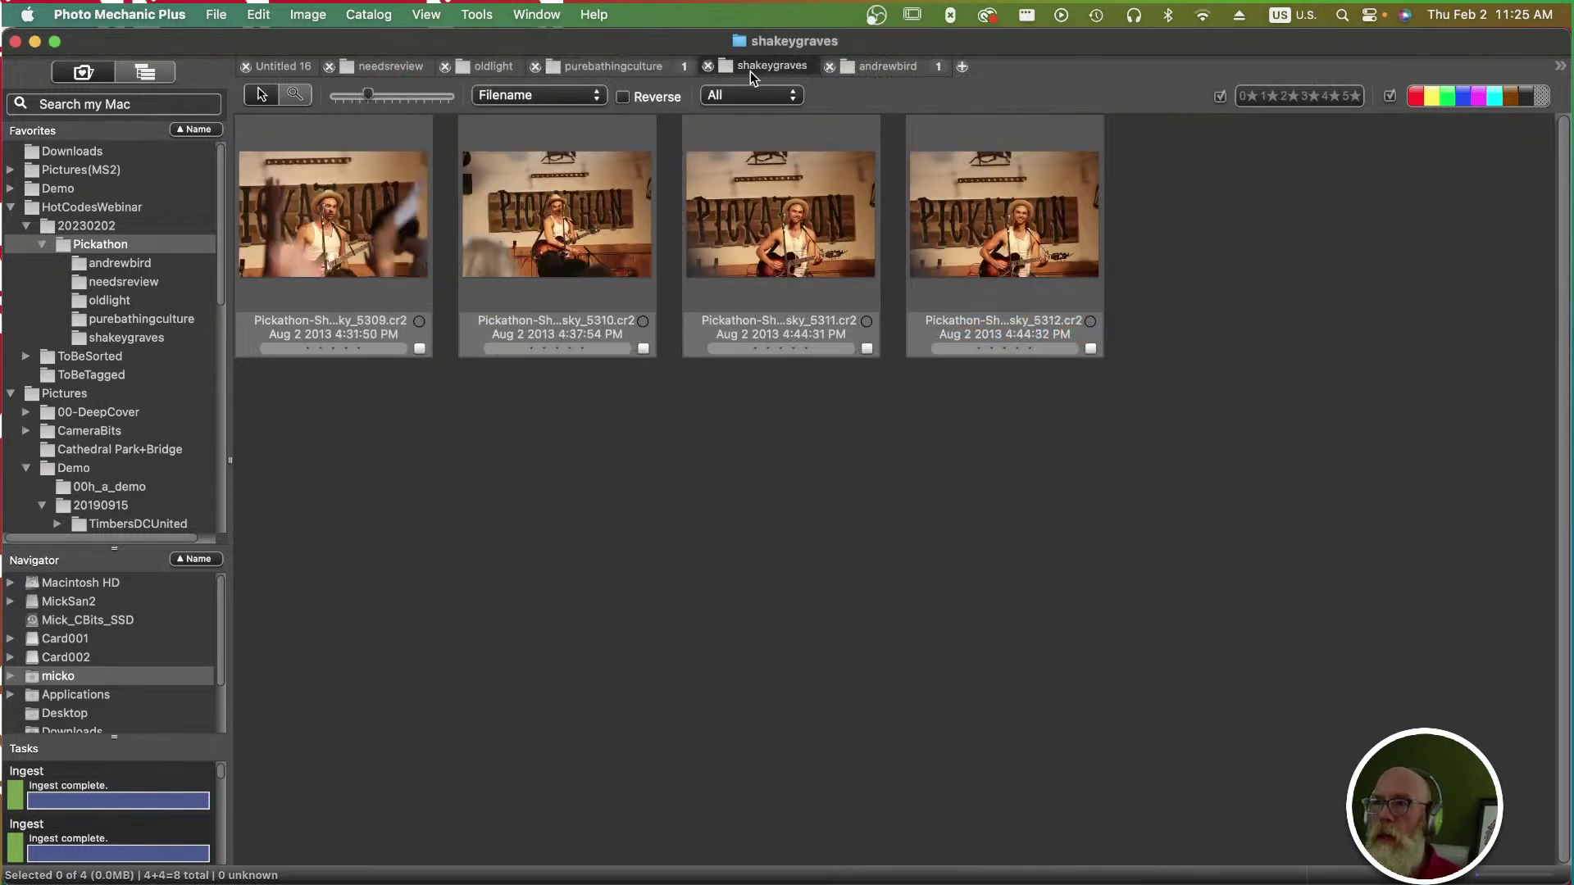
{"action": "left_click", "coordinate": [525, 211]}
{"action": "key", "text": "super+i"}
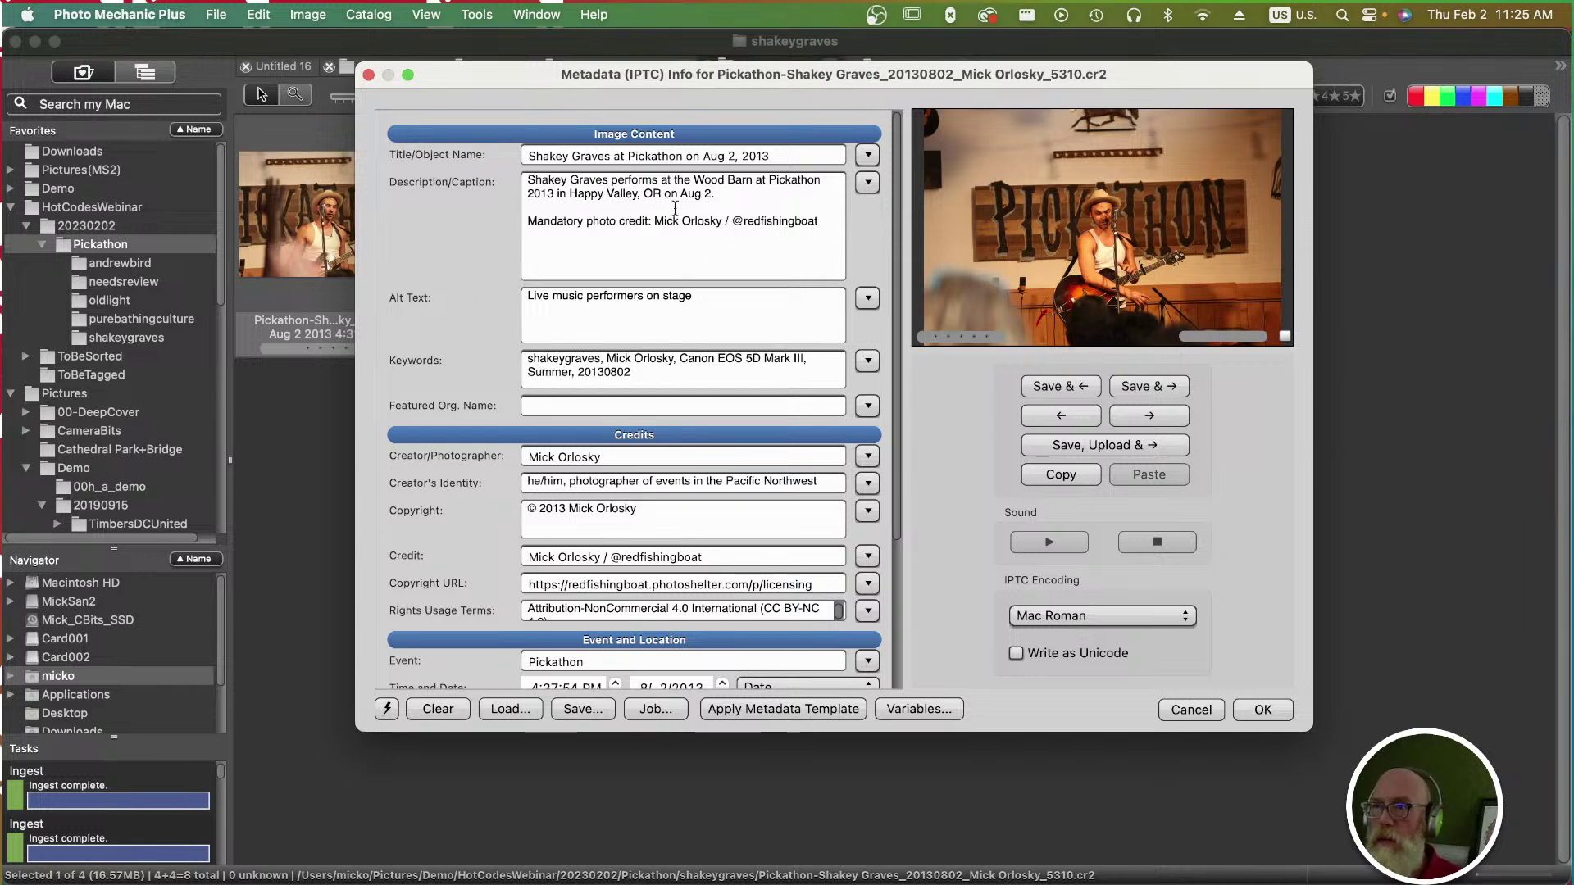
{"action": "left_click", "coordinate": [369, 76]}
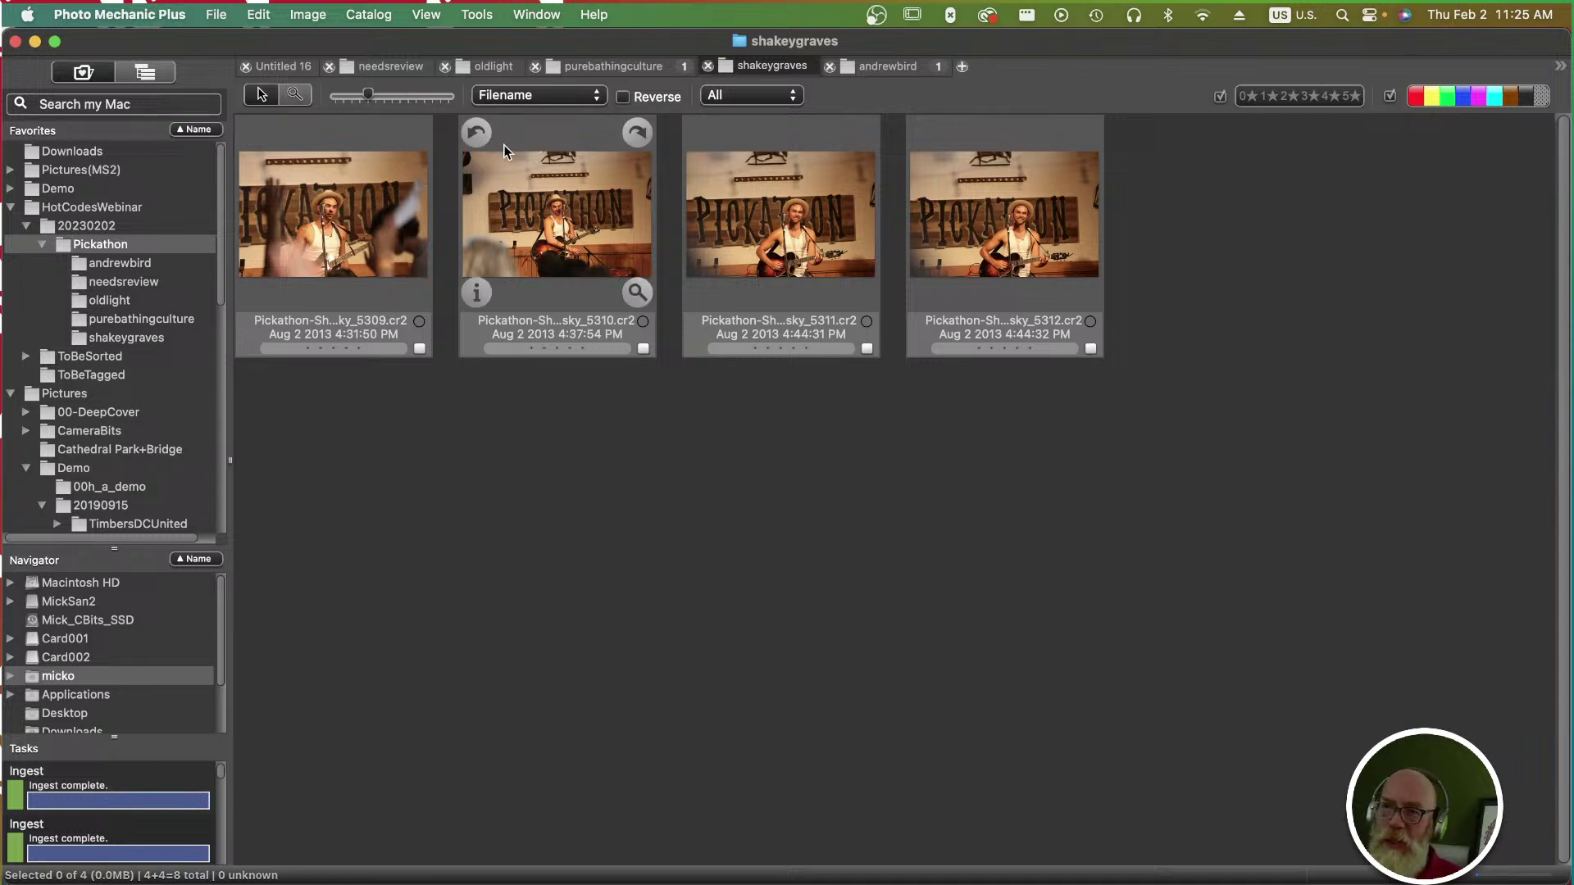
{"action": "left_click", "coordinate": [529, 226]}
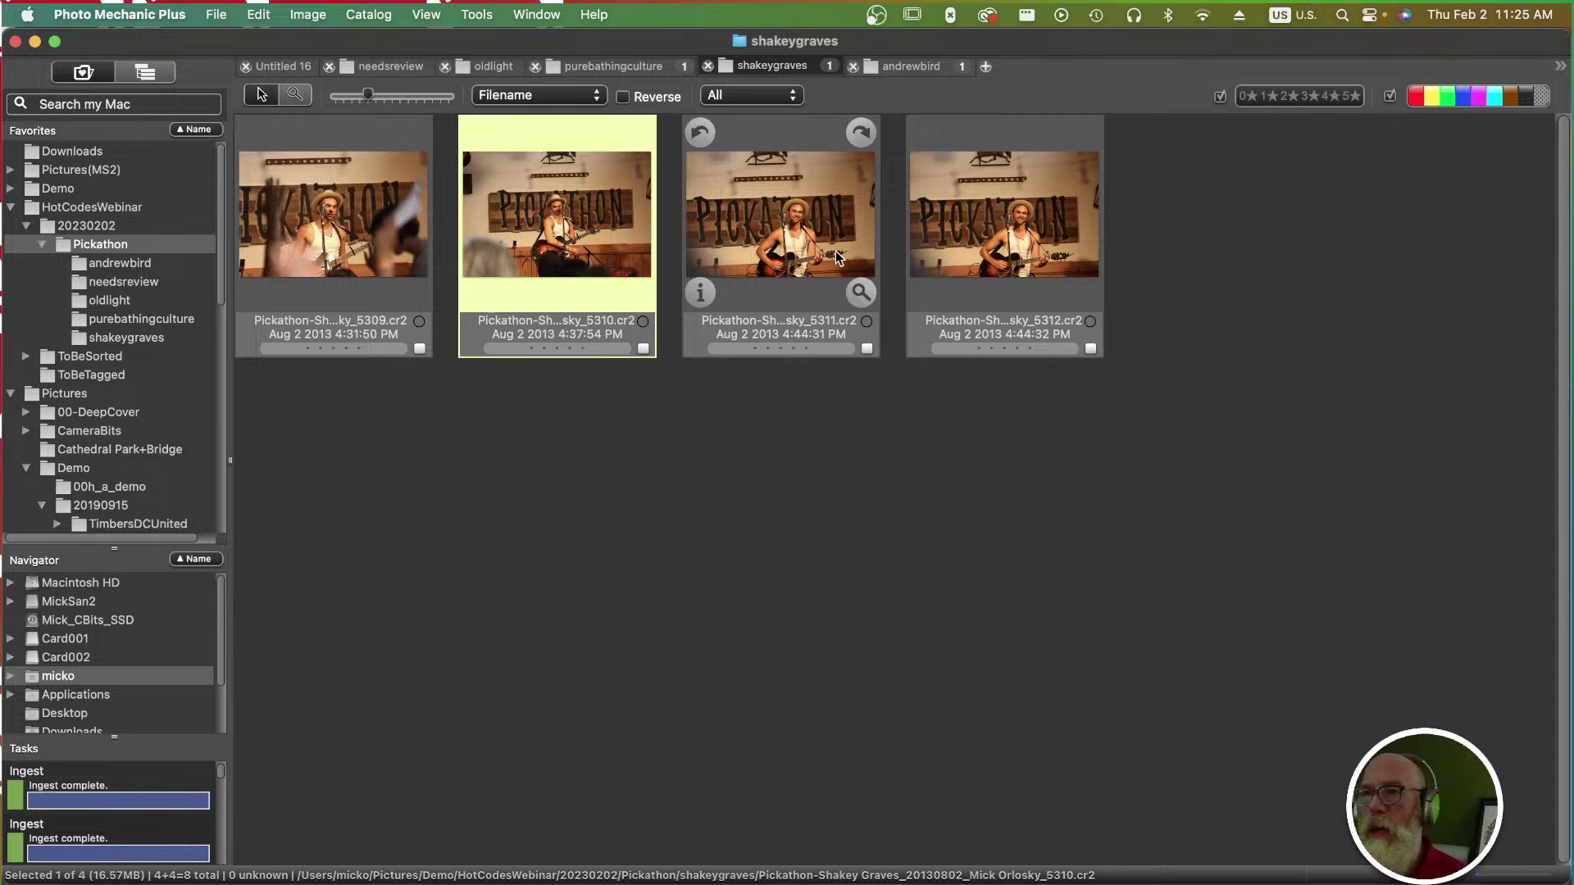
{"action": "left_click", "coordinate": [697, 562]}
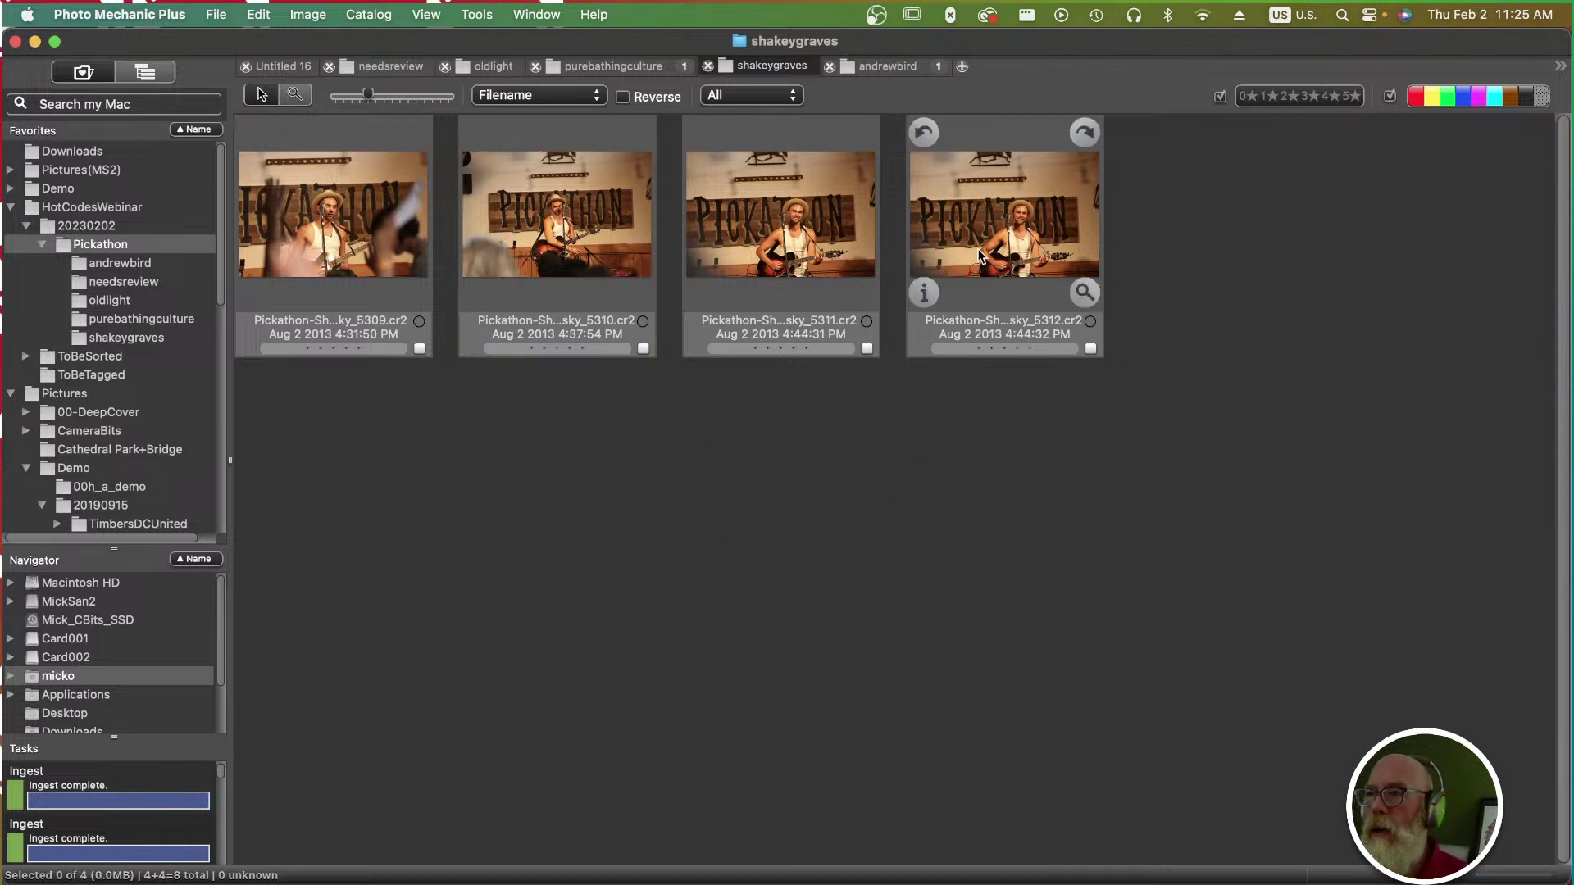
{"action": "left_click", "coordinate": [1005, 230]}
{"action": "left_click", "coordinate": [787, 238]}
{"action": "left_click", "coordinate": [535, 215]}
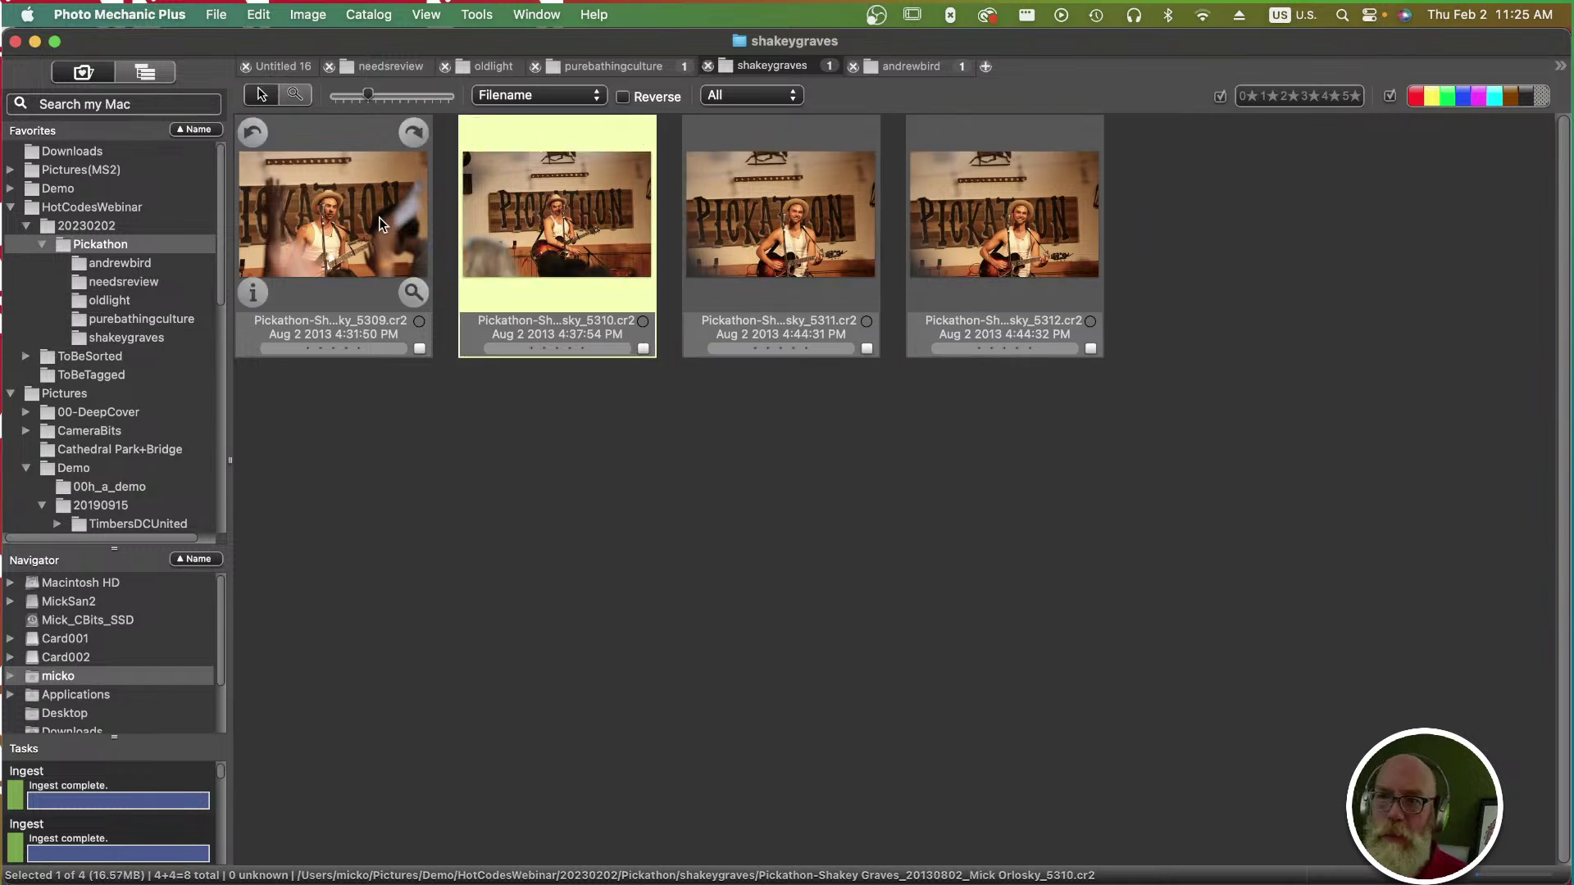
{"action": "left_click", "coordinate": [378, 218]}
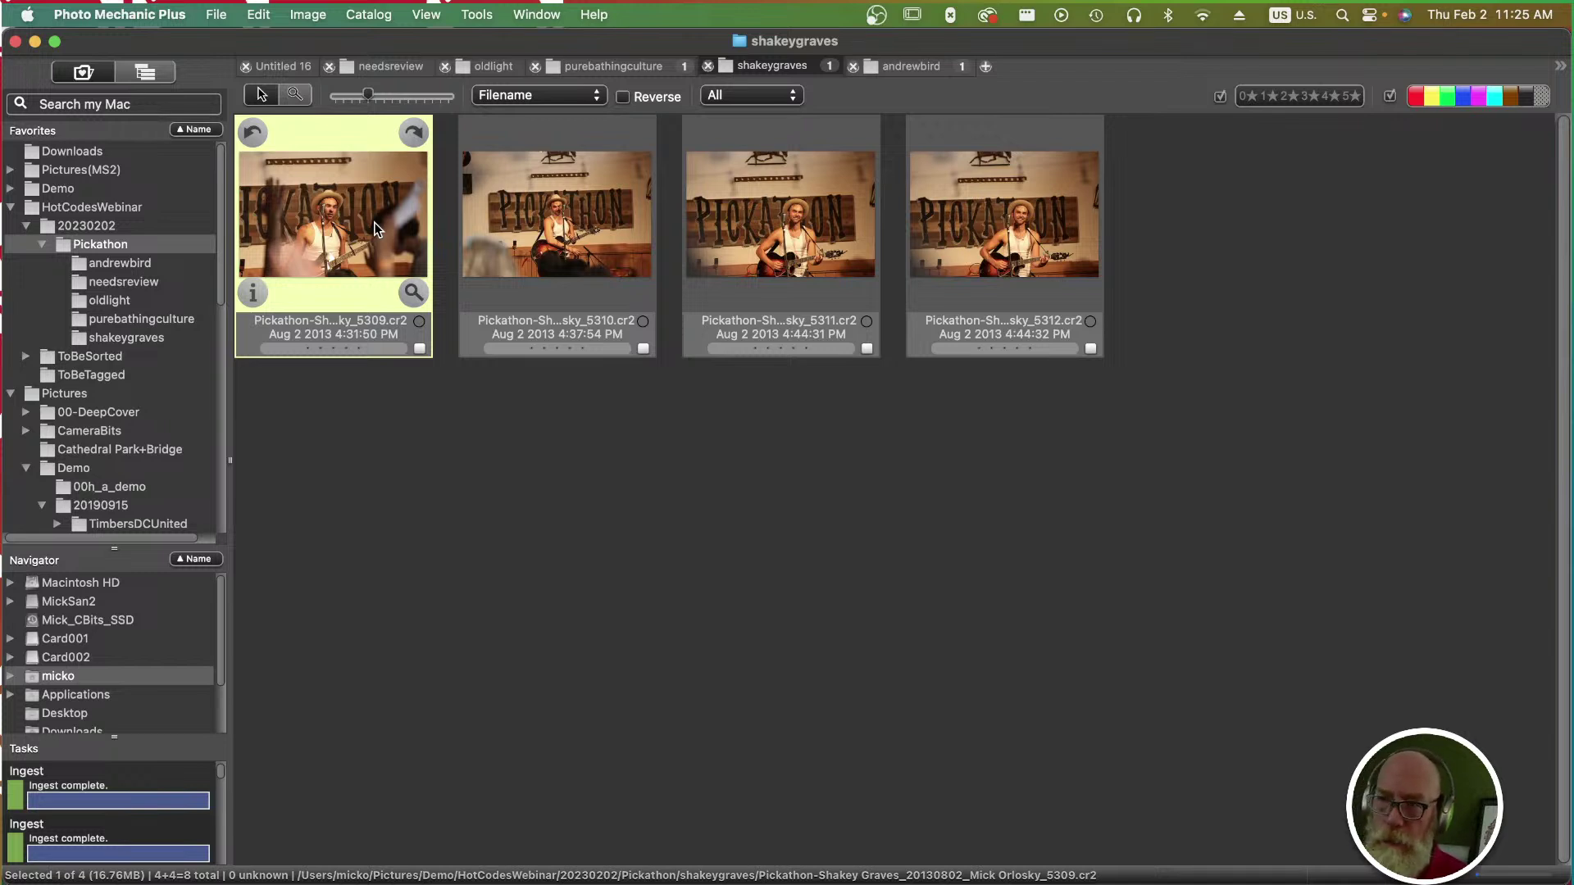
{"action": "left_click", "coordinate": [656, 367]}
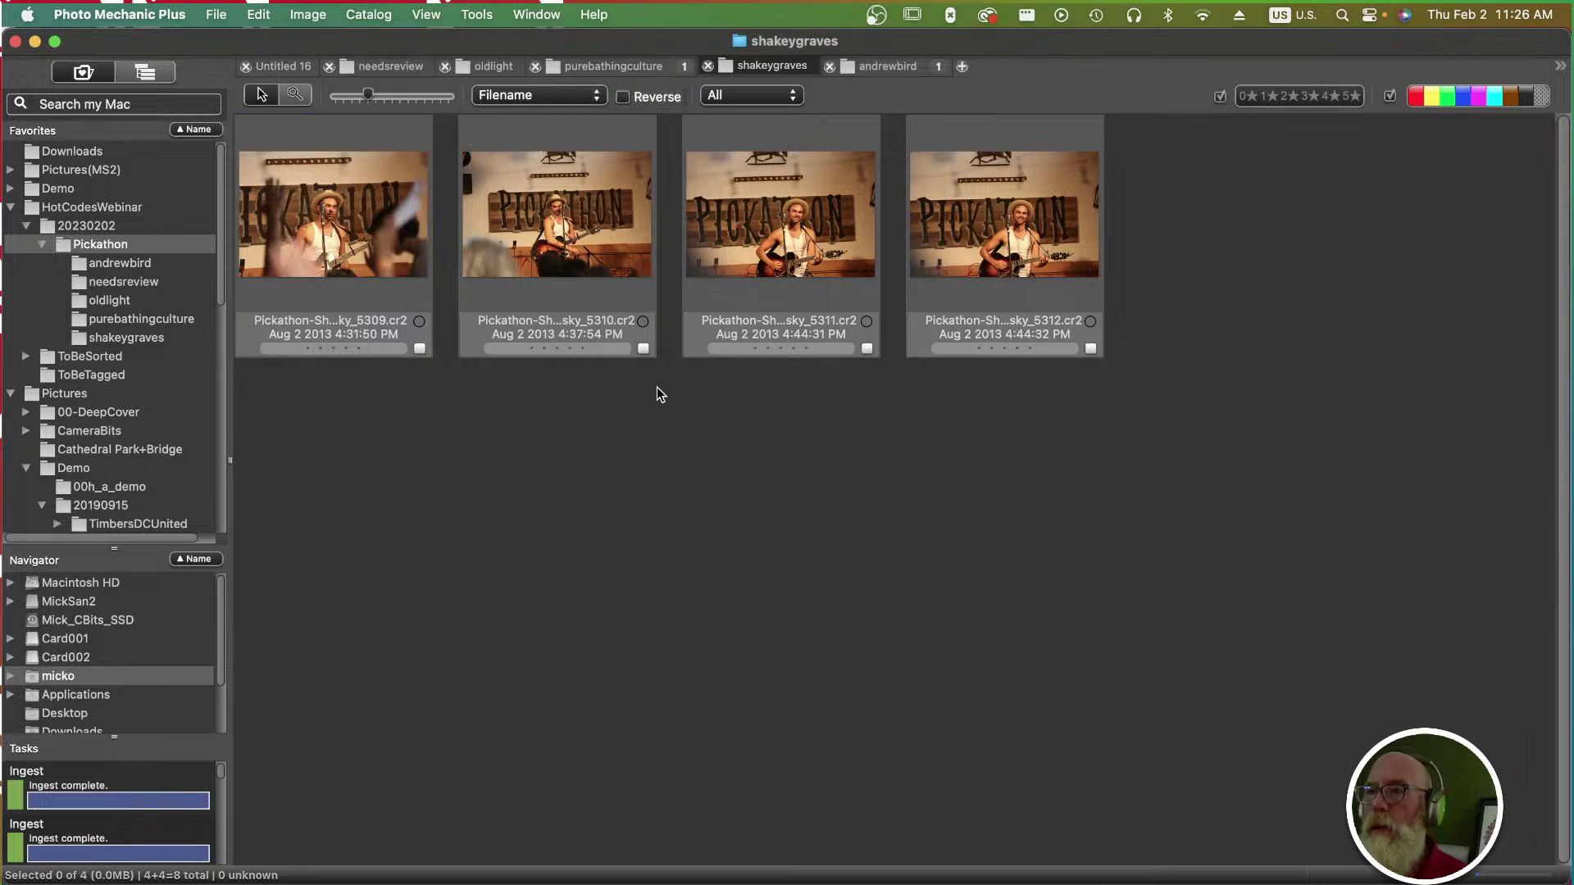
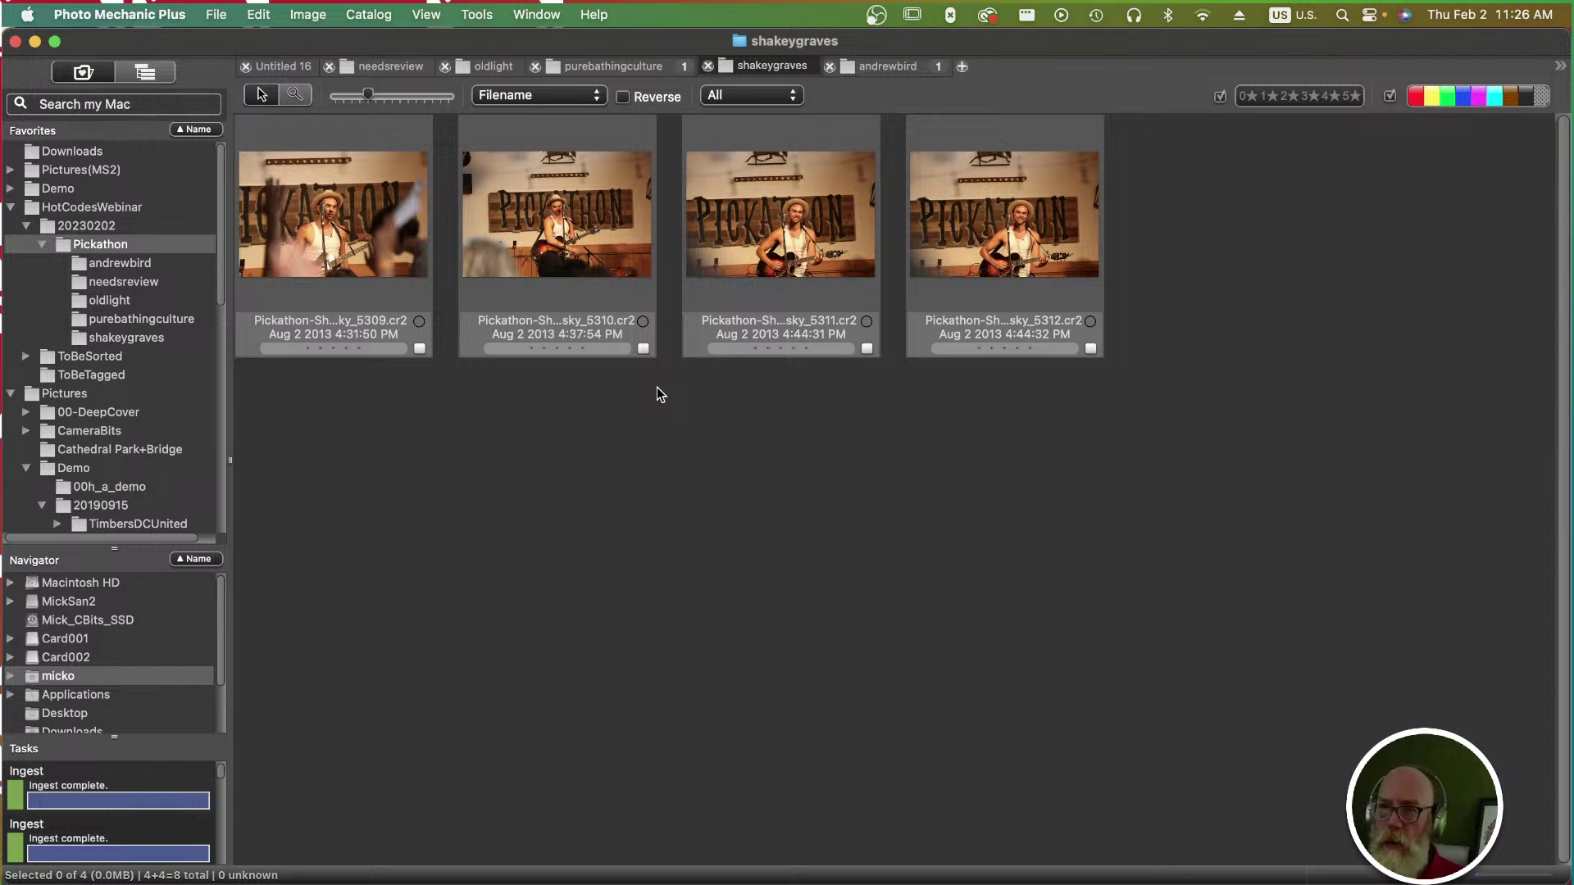
Switch to Chrome and examine the Hot Codes - Concert spreadsheet, comparing its code replacements on Sheet1 with the schedule on Copy of Sheet1.
{"action": "key", "text": "super+Tab"}
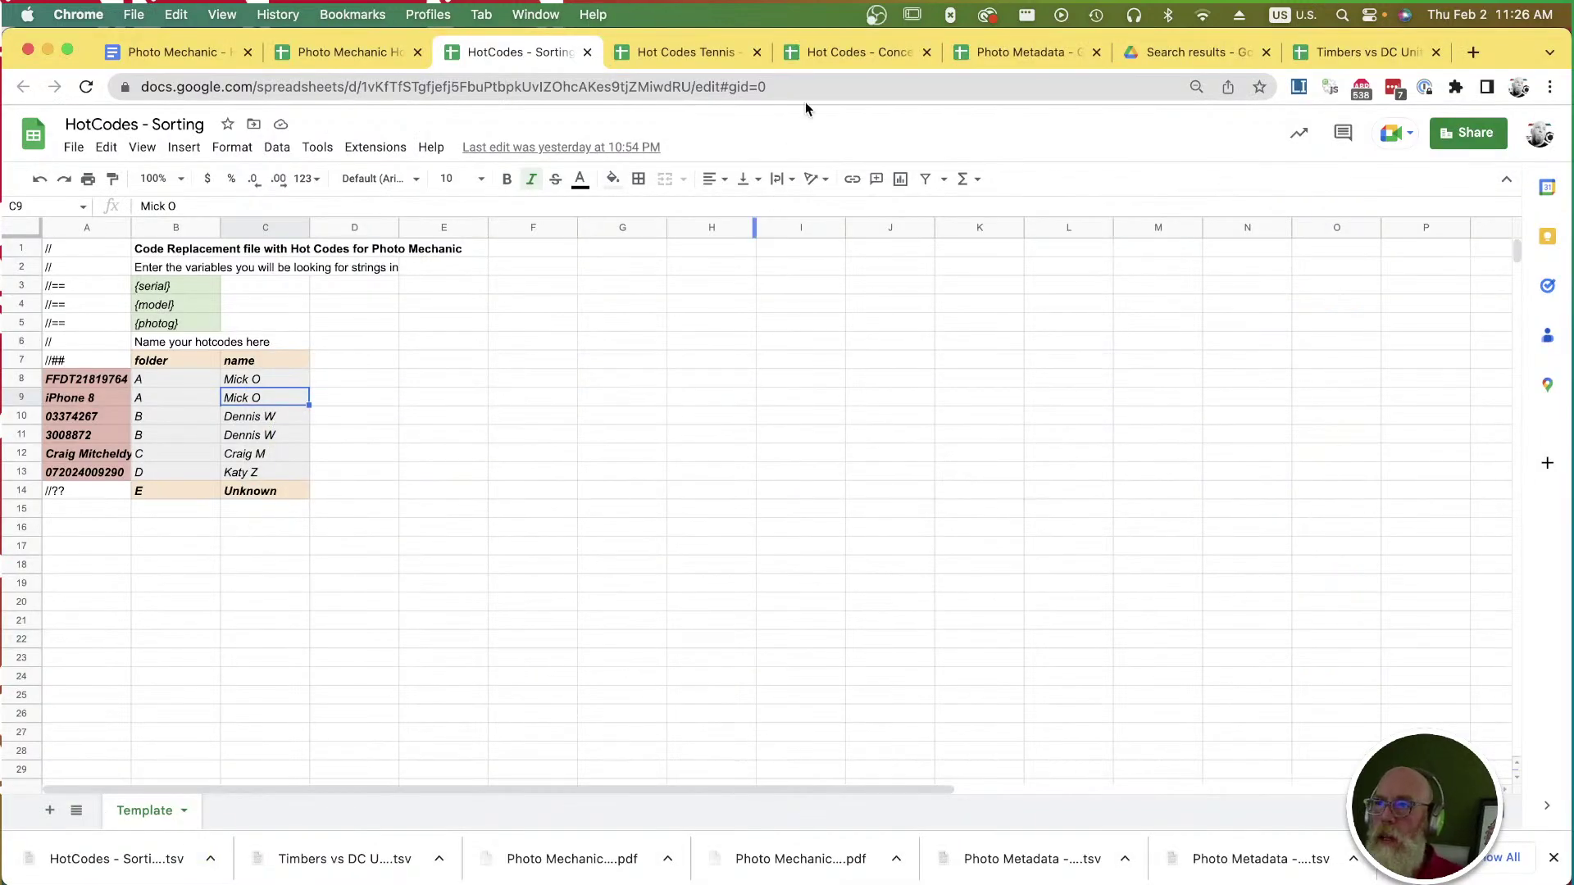
{"action": "left_click", "coordinate": [857, 52]}
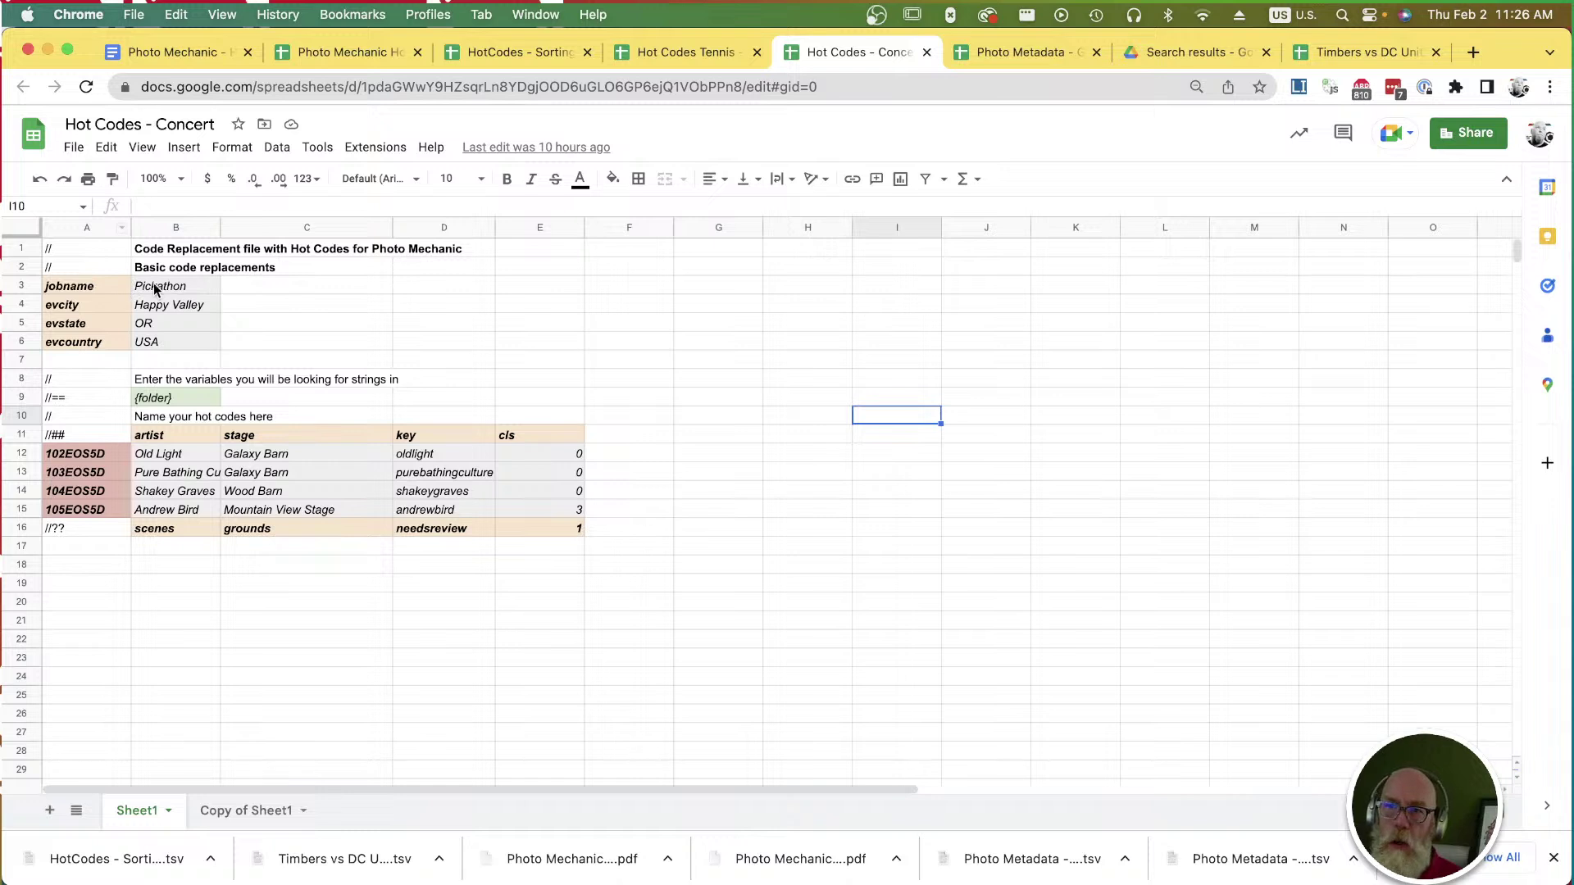
{"action": "left_click", "coordinate": [88, 287]}
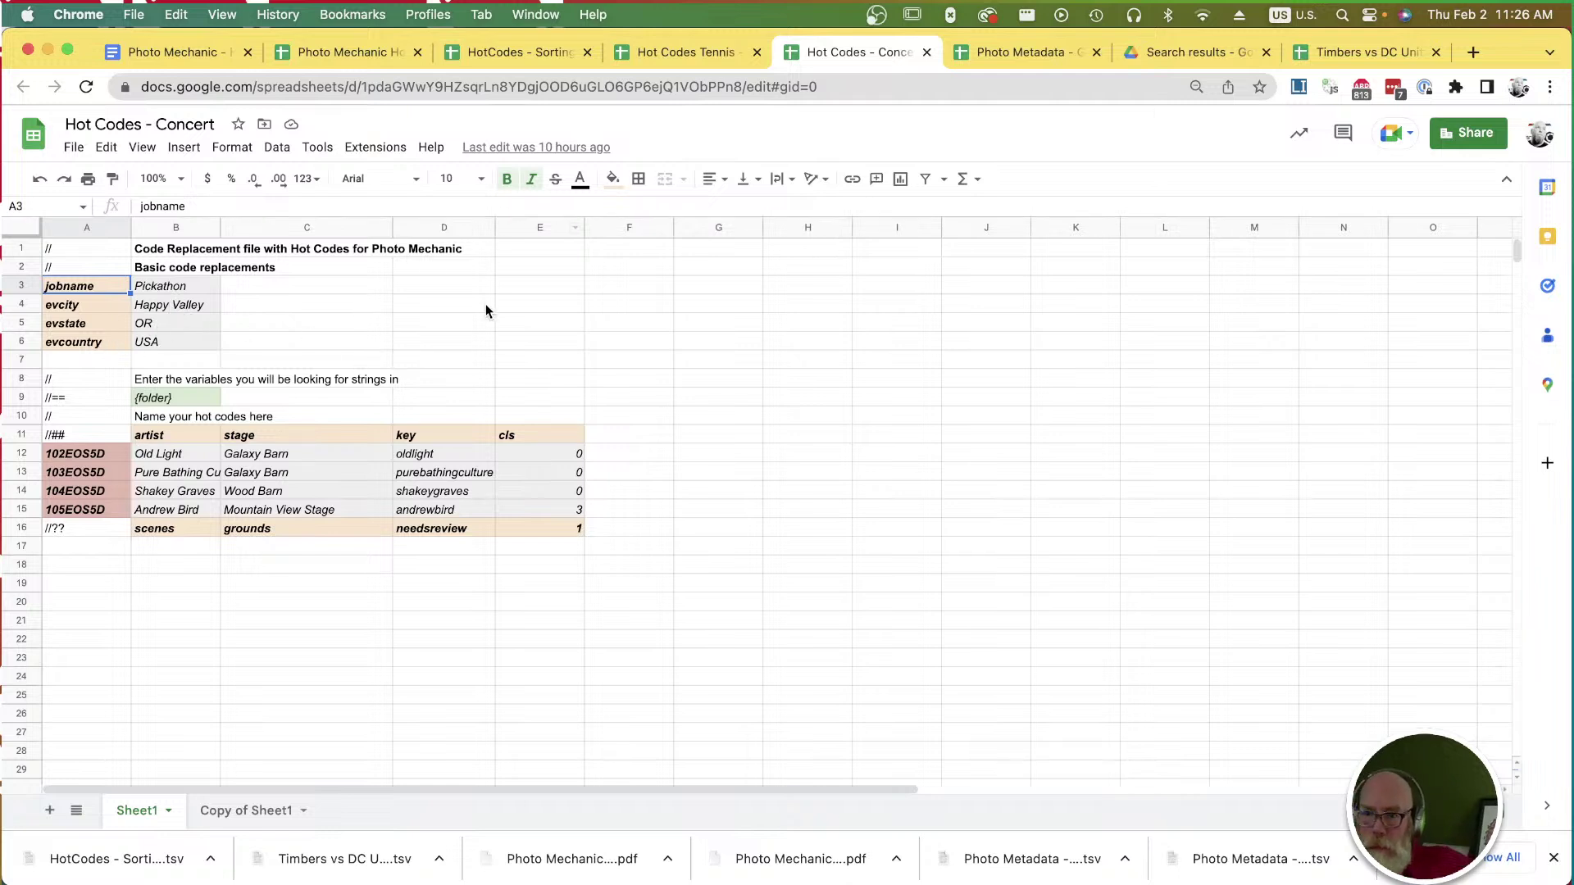
{"action": "left_click", "coordinate": [236, 812]}
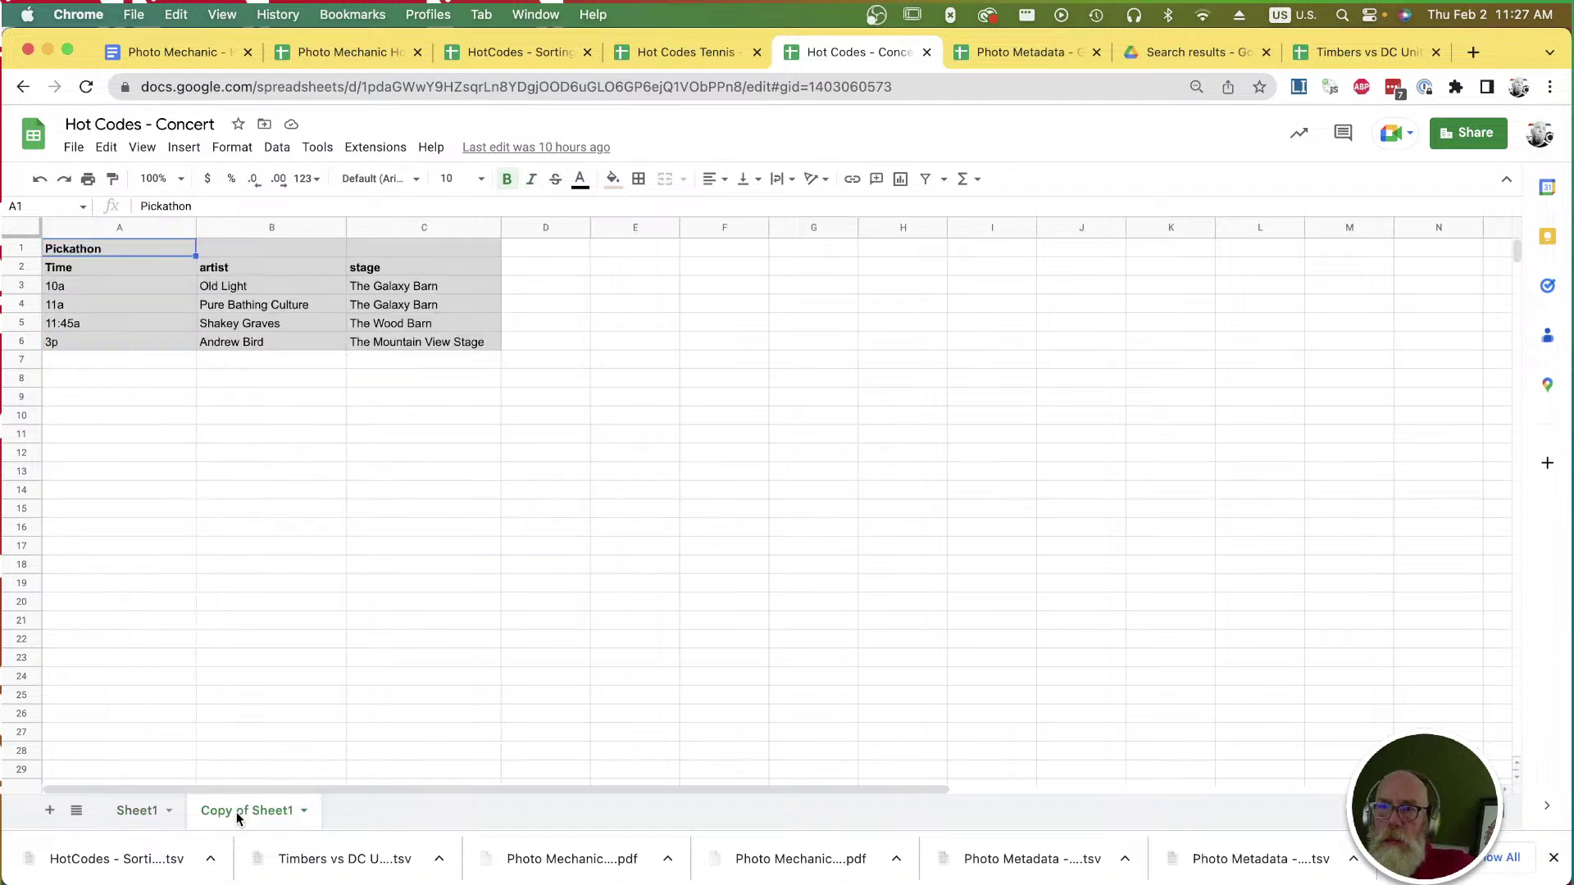
Compare the Pickathon schedule on Copy of Sheet1 with the 102EOS5D and 103EOS5D folder codes on Sheet1.
{"action": "left_click", "coordinate": [252, 463]}
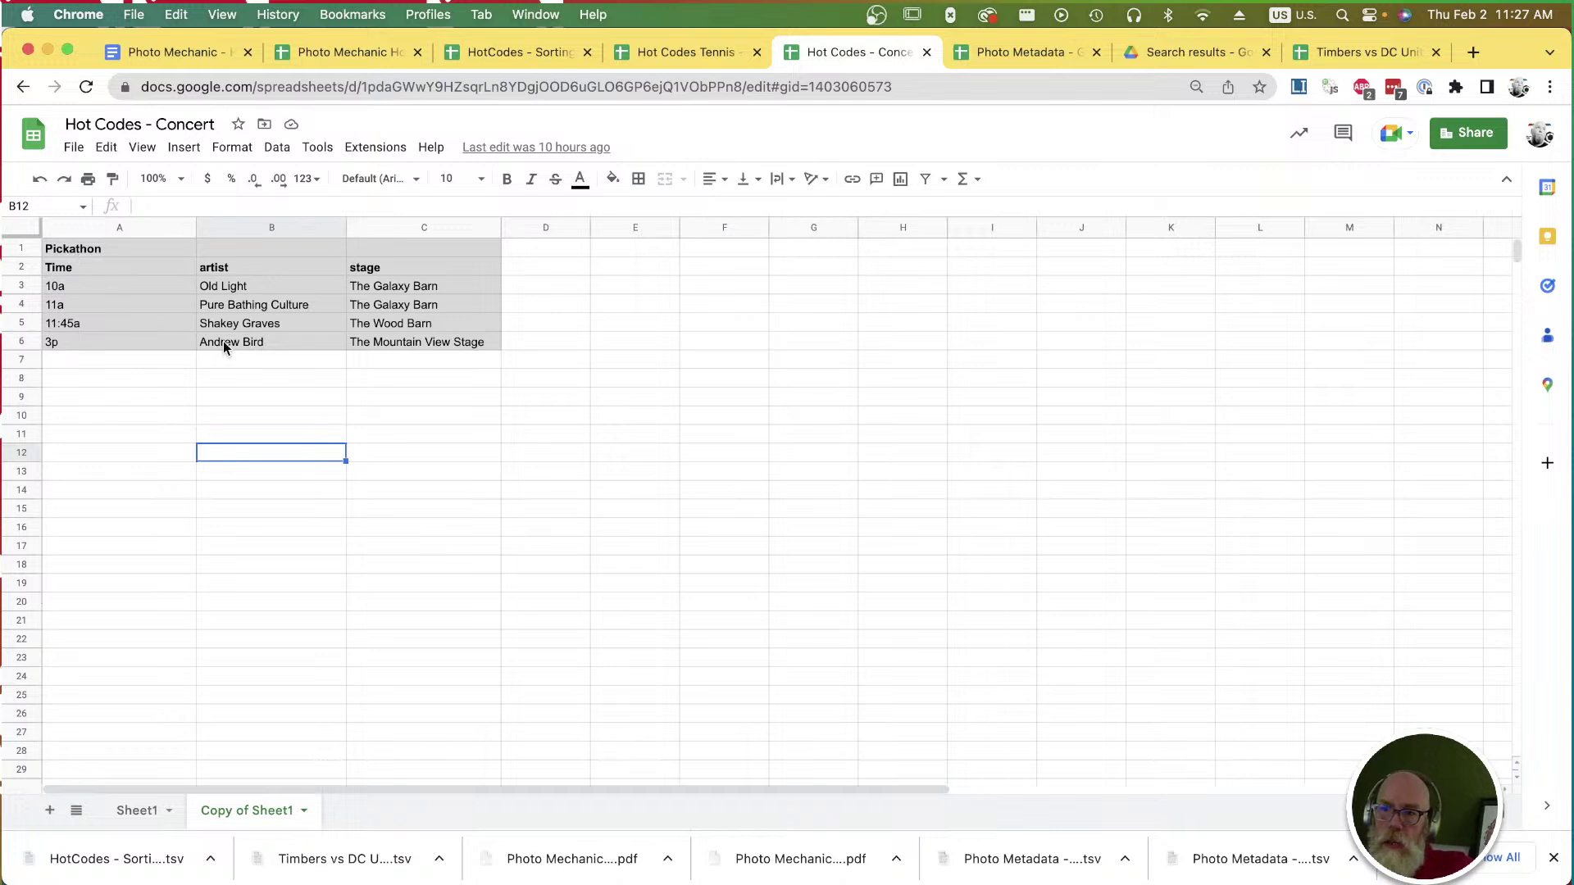
{"action": "left_click", "coordinate": [139, 811]}
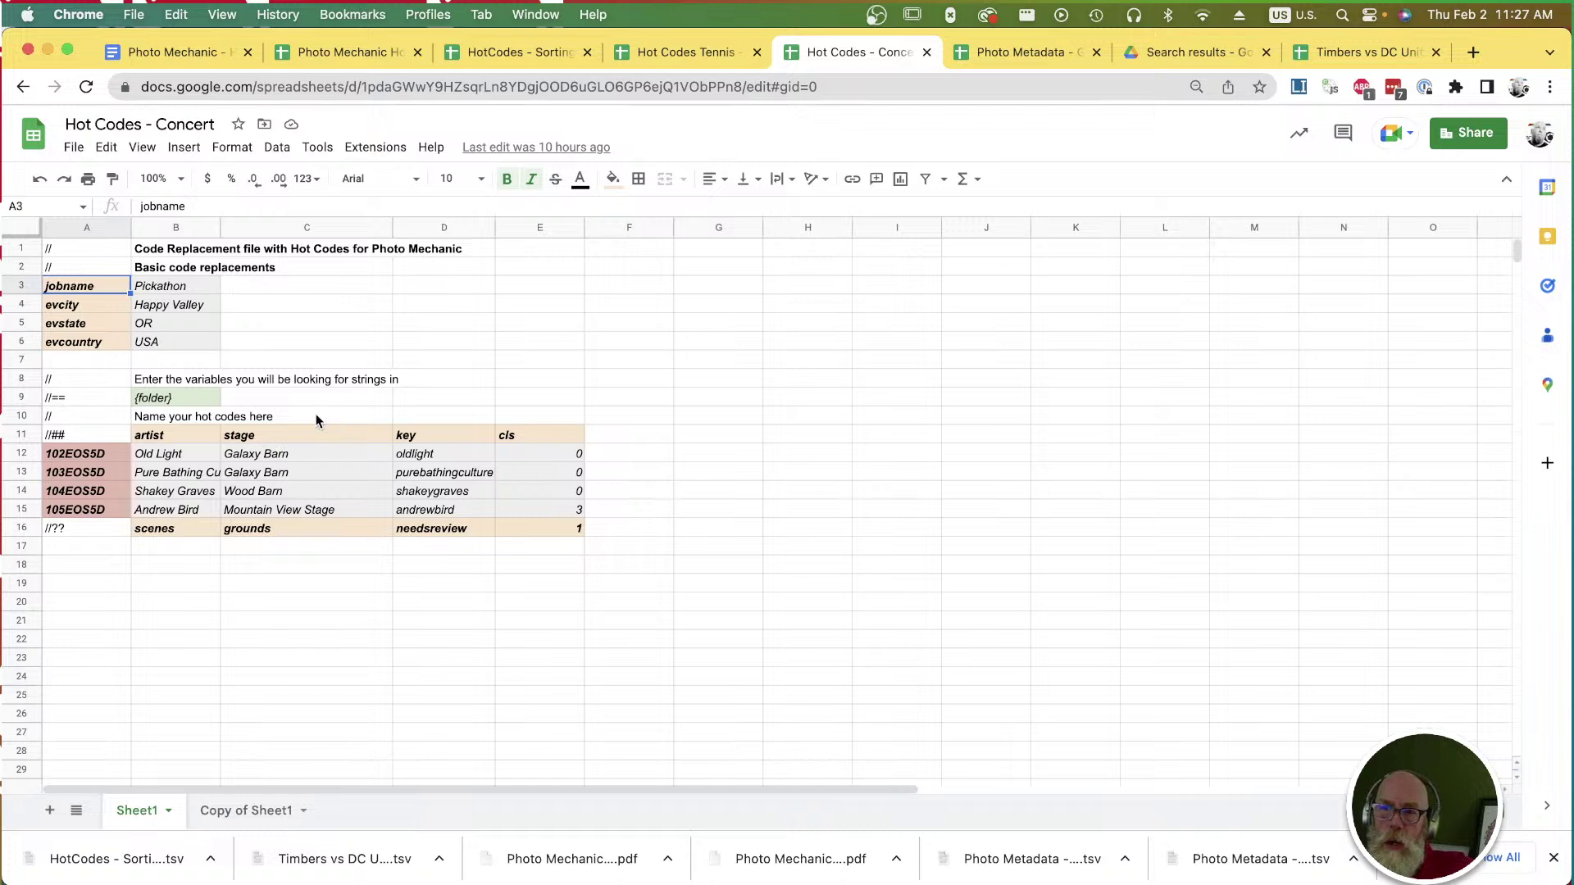
{"action": "left_click", "coordinate": [82, 456]}
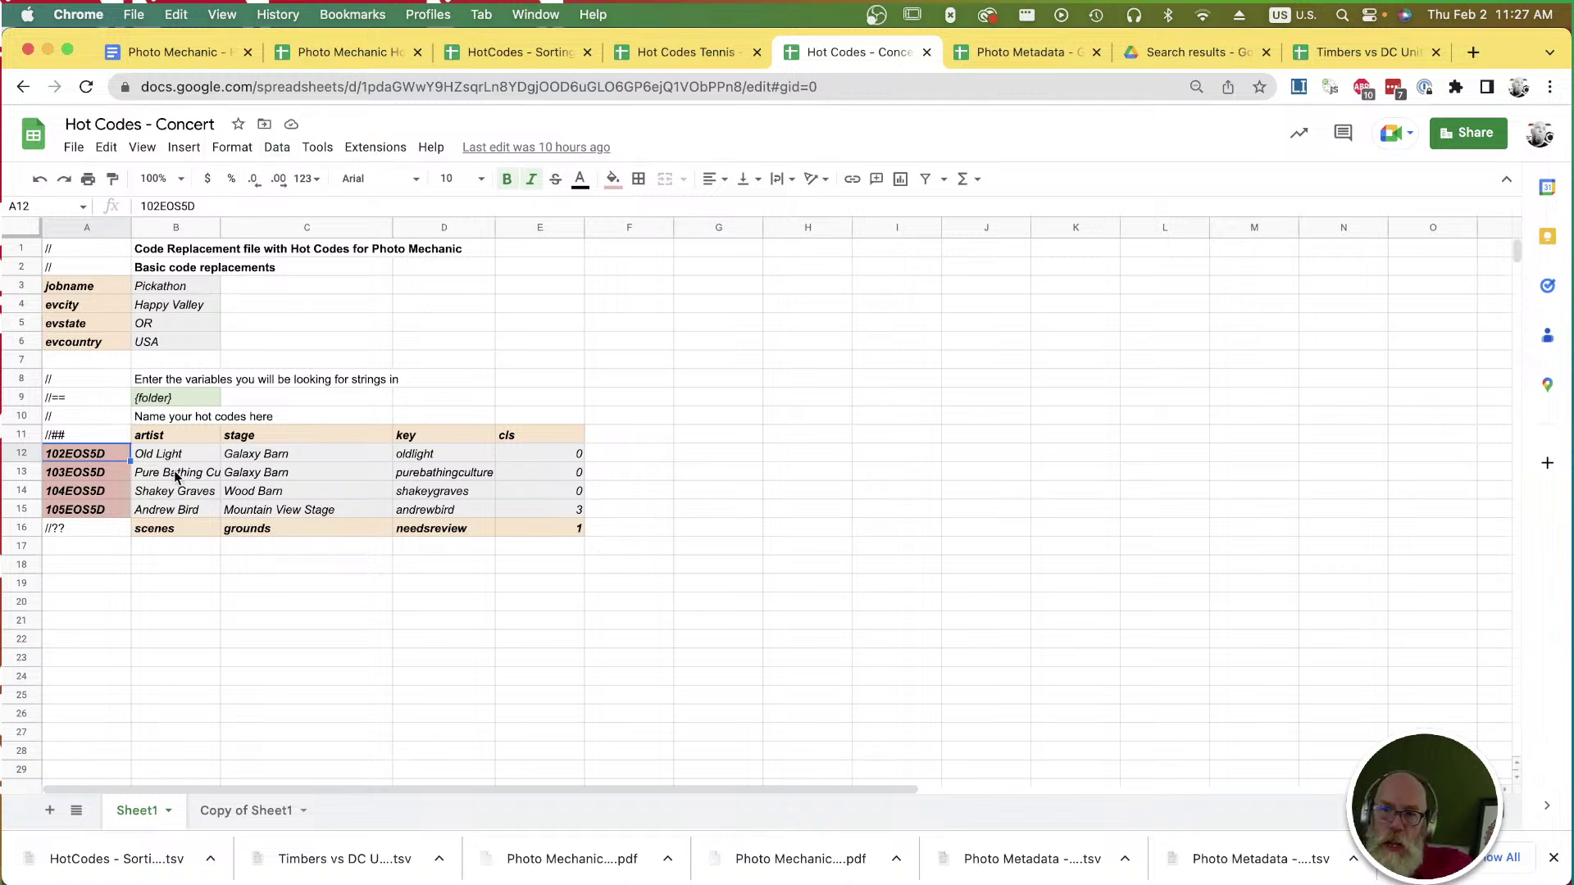
{"action": "left_click", "coordinate": [108, 471]}
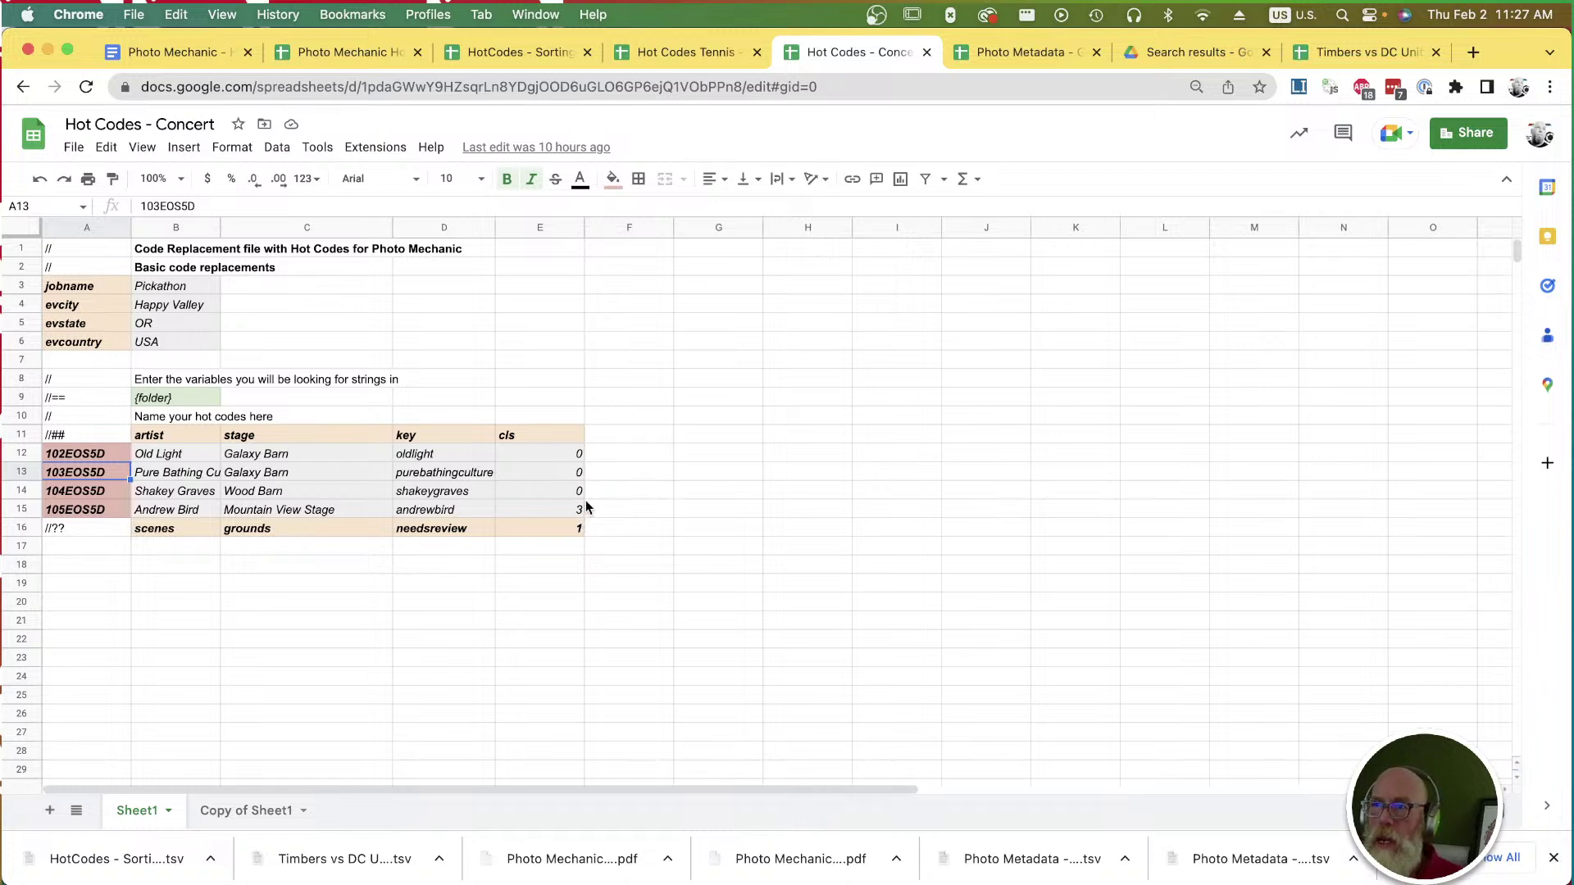
Switch to Photo Mechanic Plus and review the andrewbird and needsreview contact sheets, checking their color classes against the Hot Codes - Concert spreadsheet.
{"action": "key", "text": "super+Tab"}
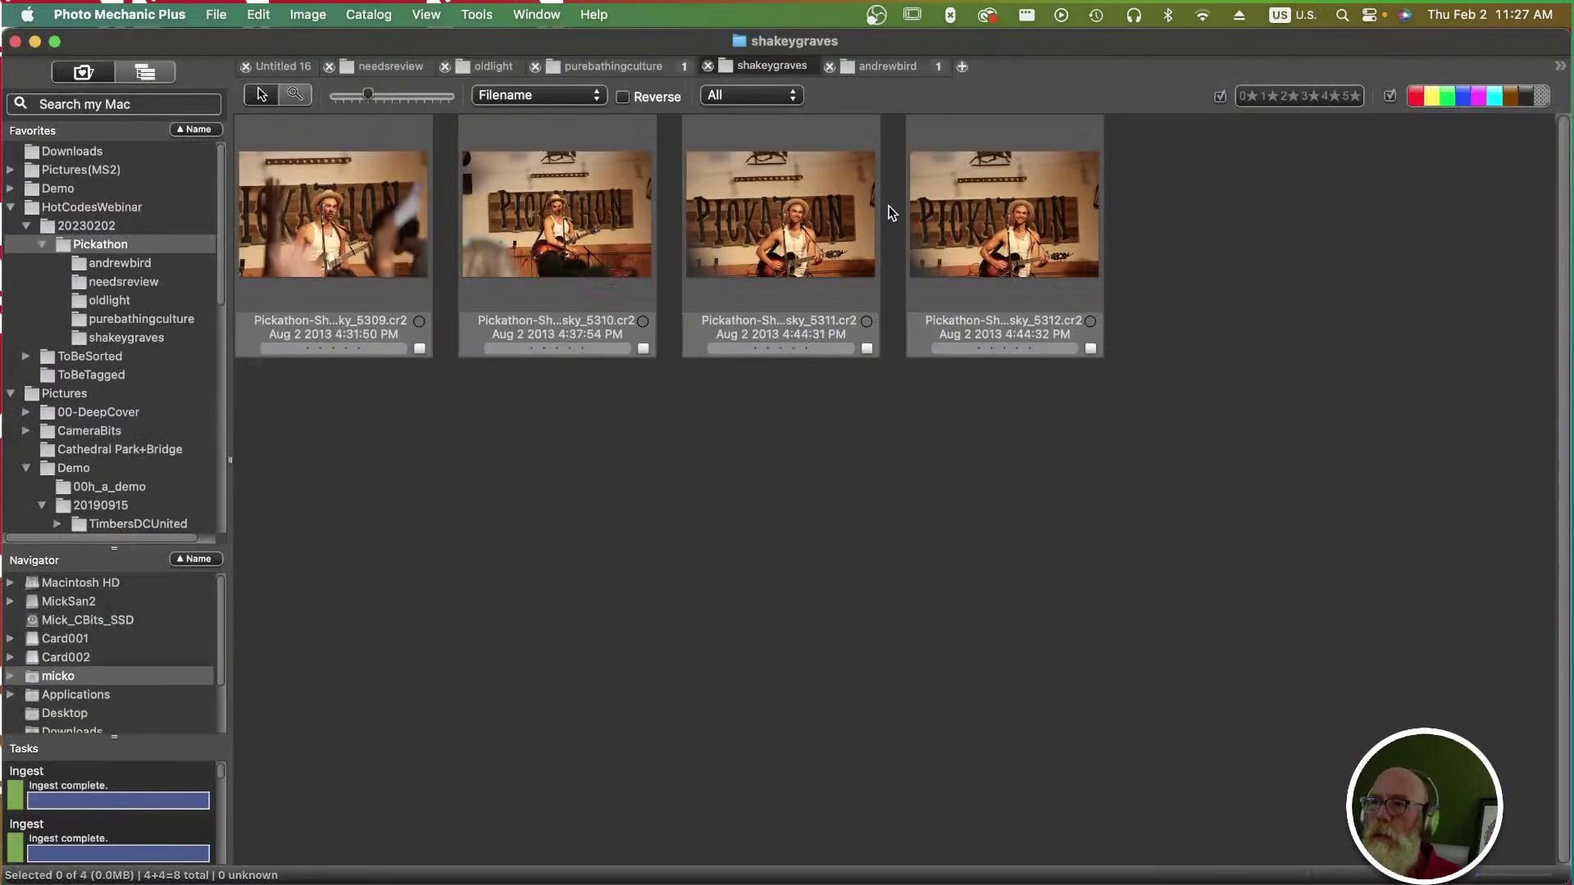
{"action": "left_click", "coordinate": [879, 67]}
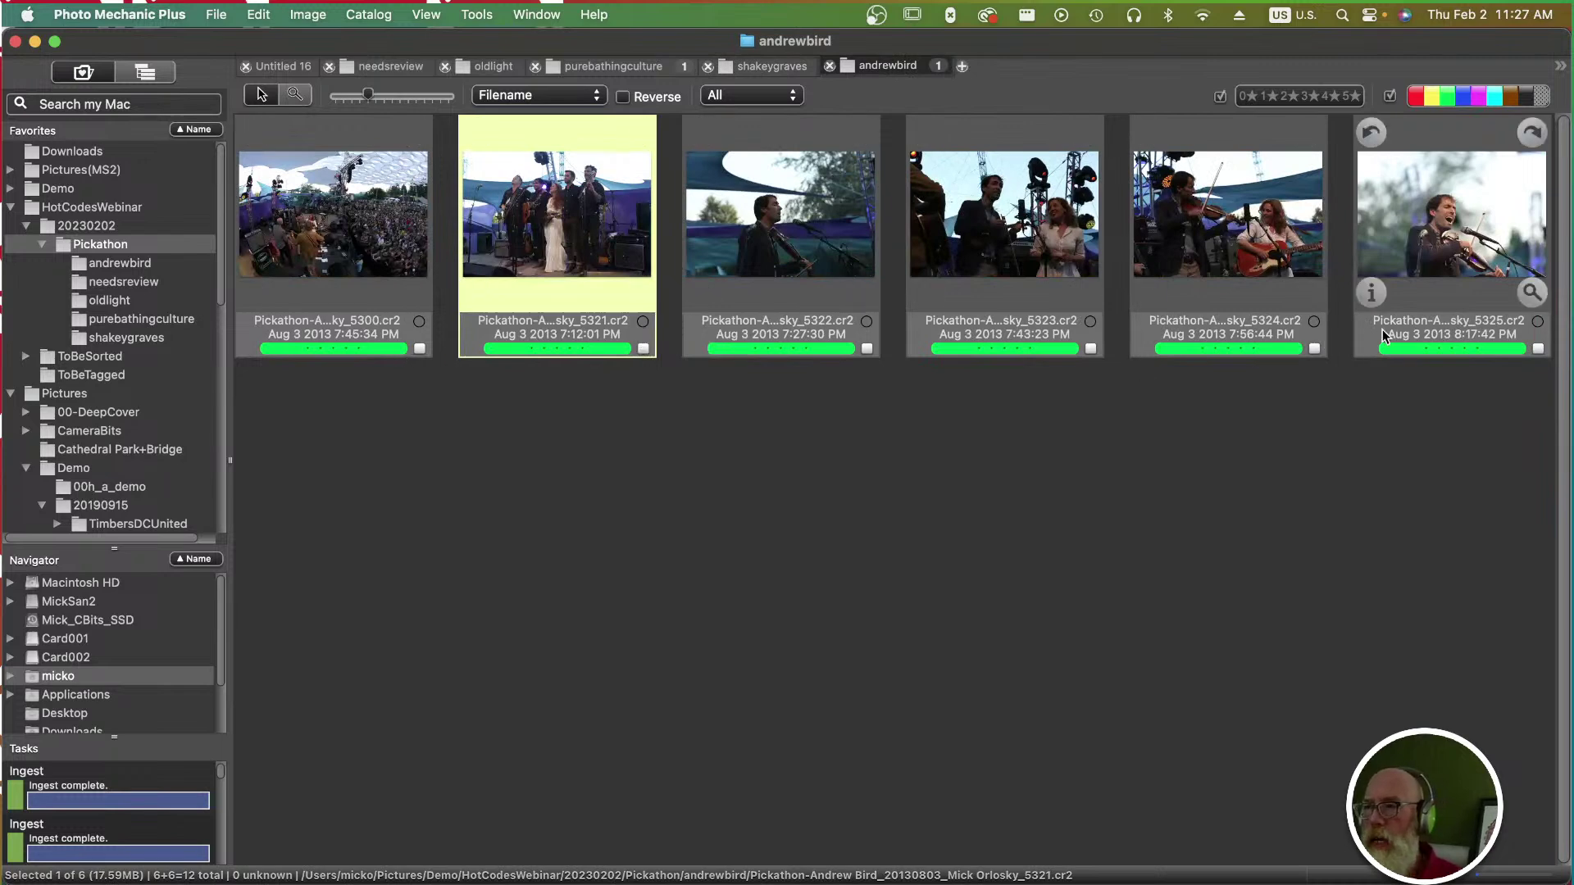
{"action": "key", "text": "super+Tab"}
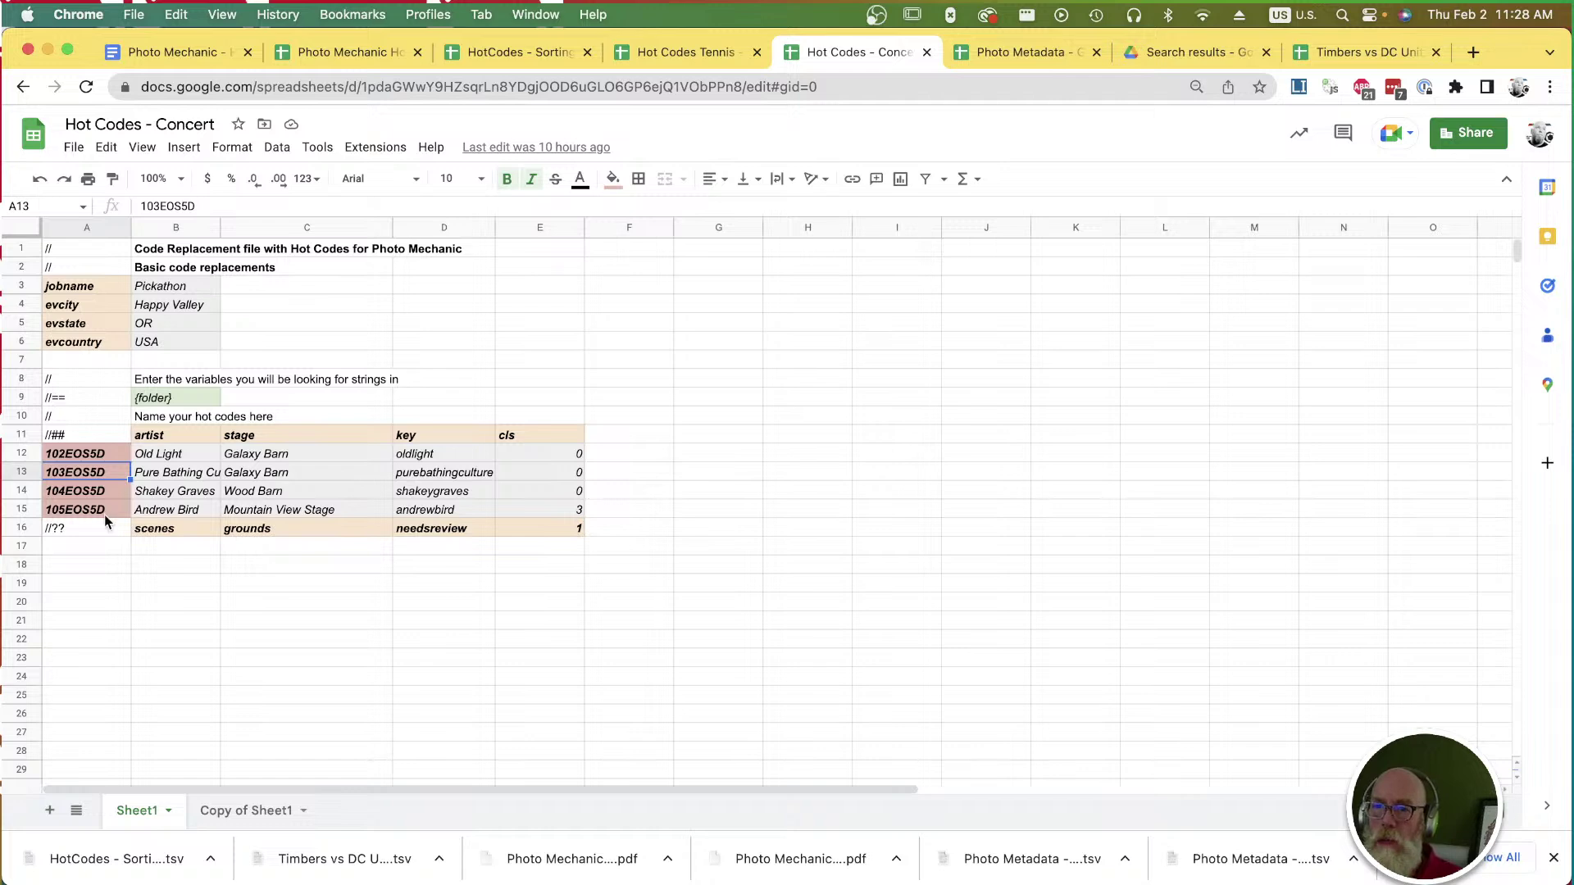
{"action": "key", "text": "super+Tab"}
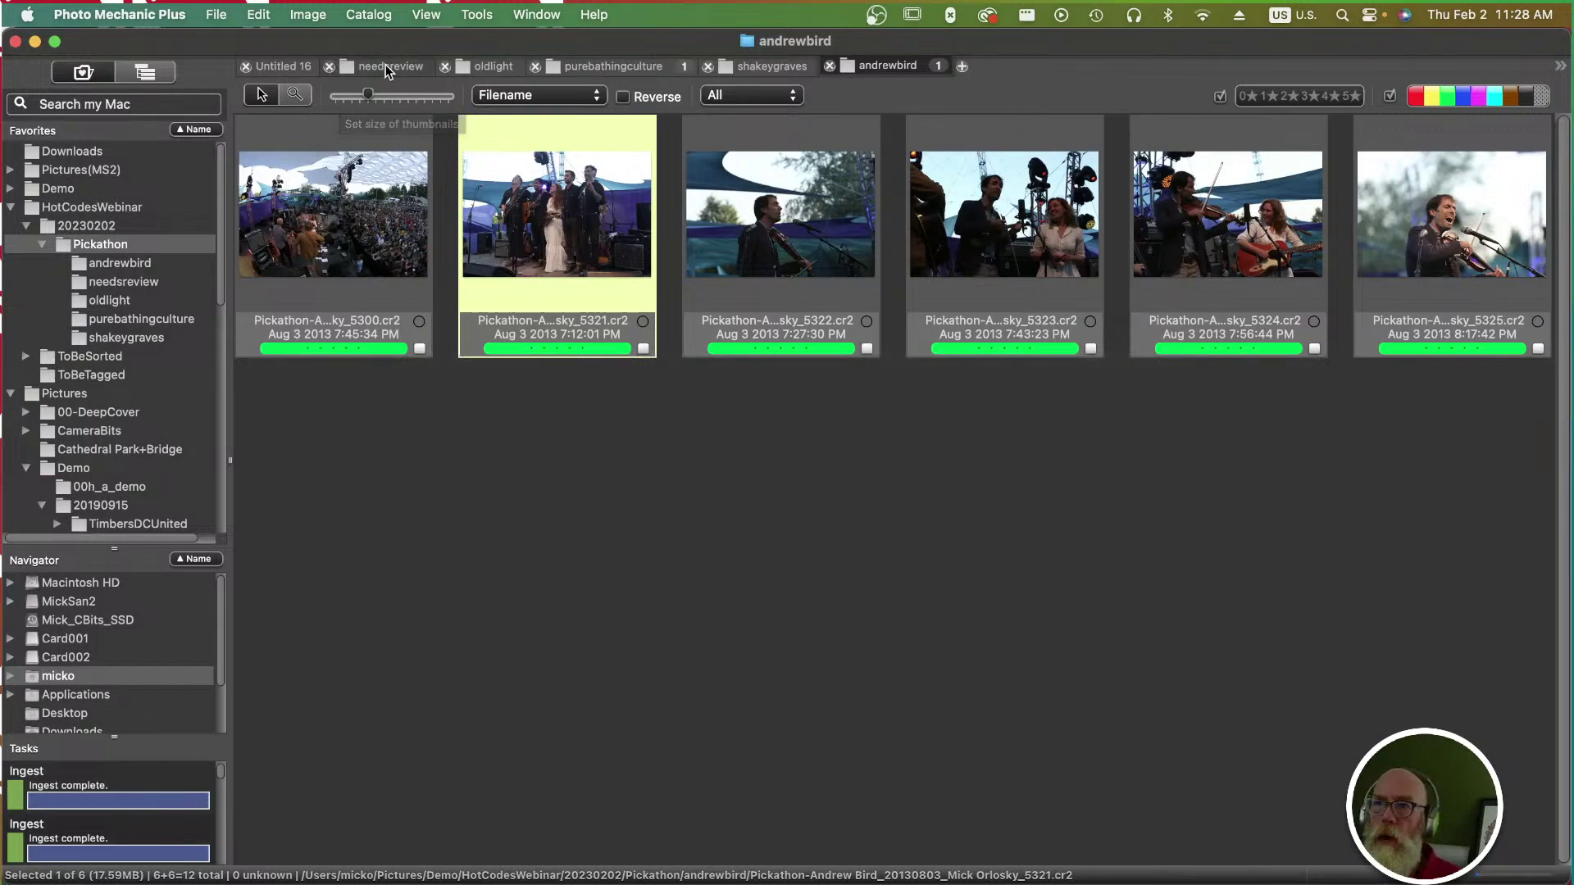
{"action": "left_click", "coordinate": [386, 70]}
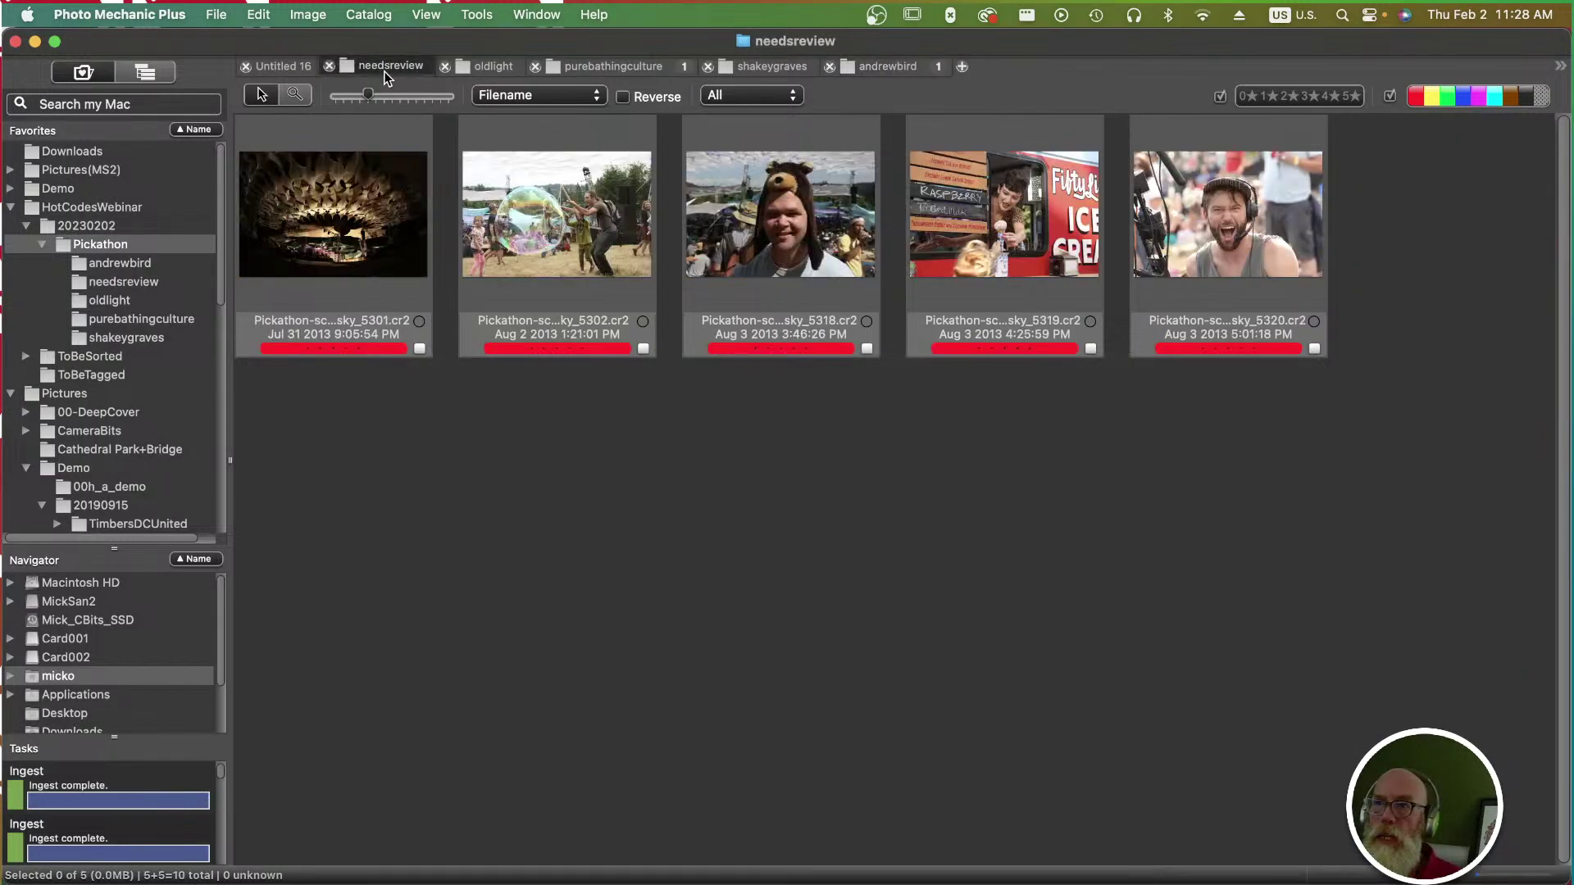
{"action": "mouse_move", "coordinate": [1213, 300]}
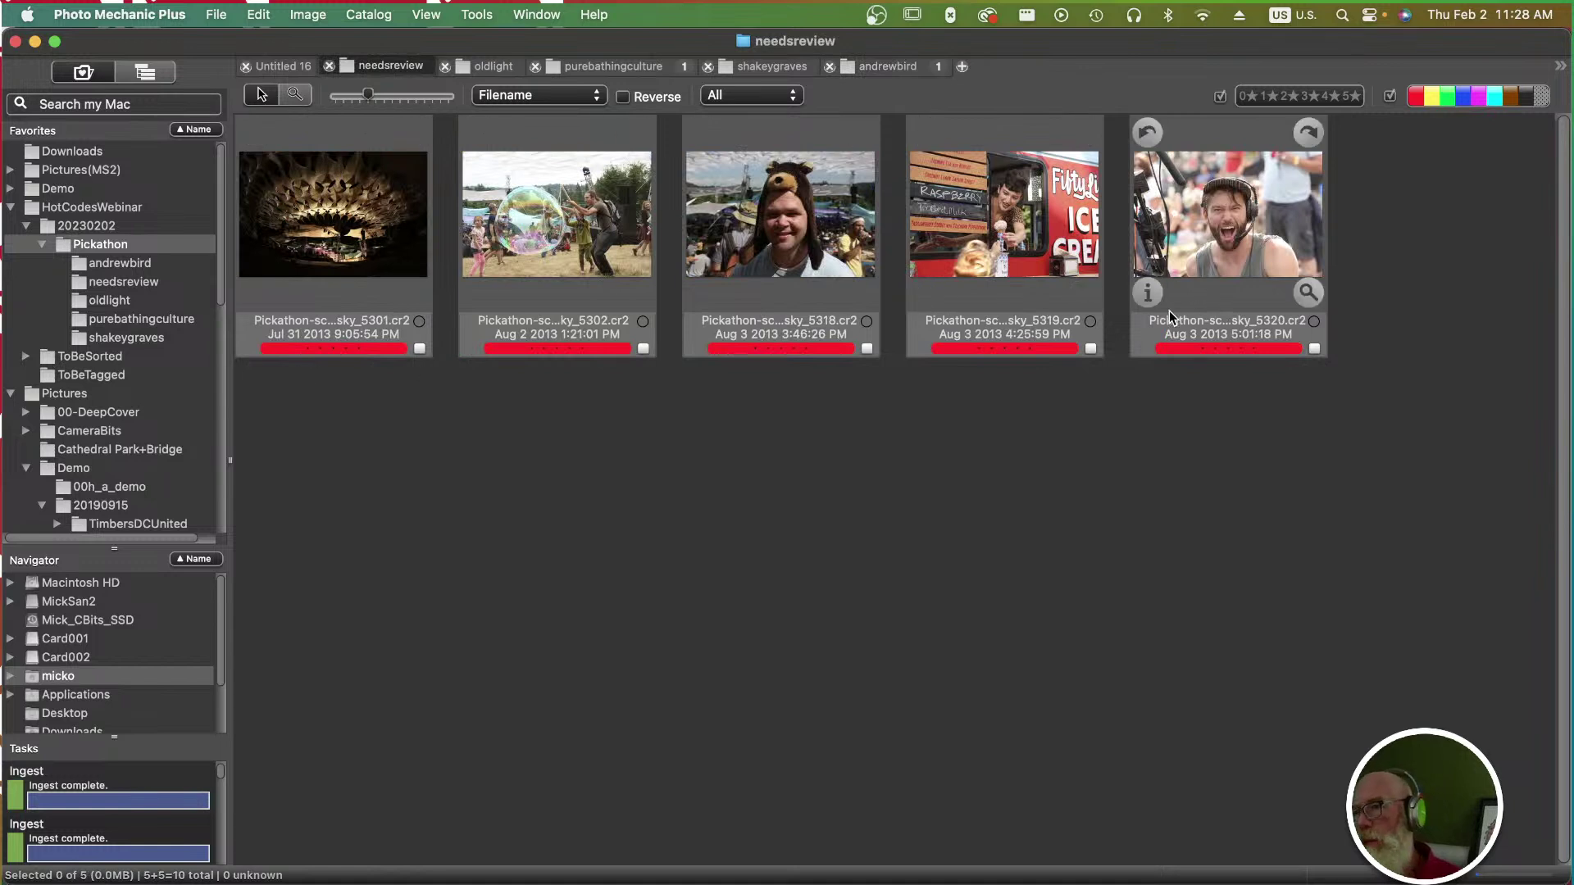
{"action": "mouse_move", "coordinate": [359, 314]}
{"action": "mouse_move", "coordinate": [794, 259]}
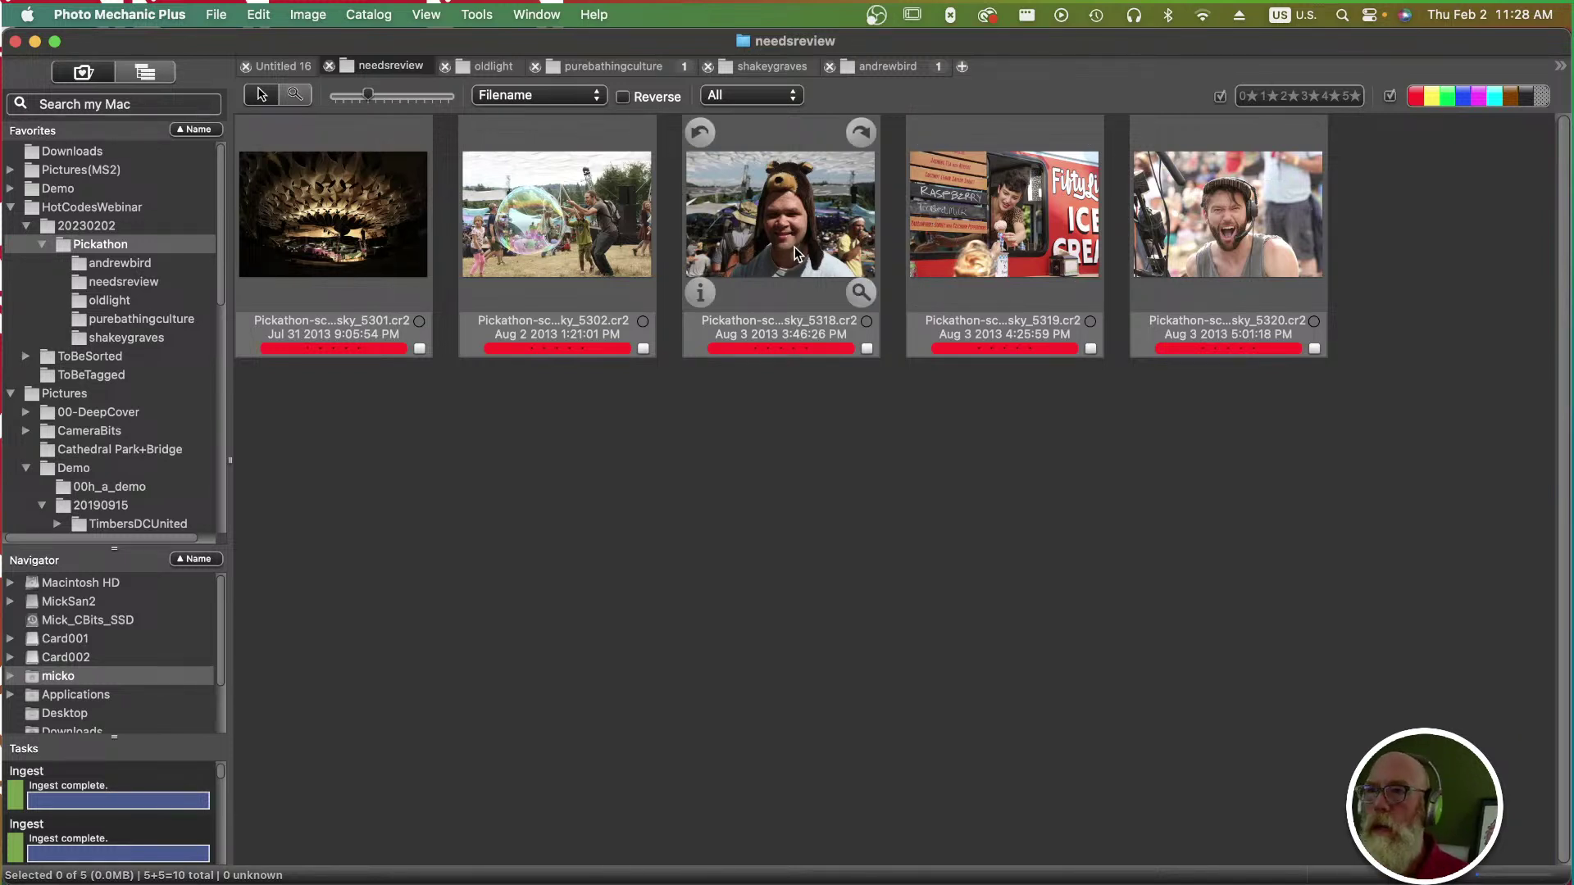
Switch to Chrome and examine the {folder} variable, the artist hot code, the folder strings and the key values on Sheet1.
{"action": "key", "text": "super+Tab"}
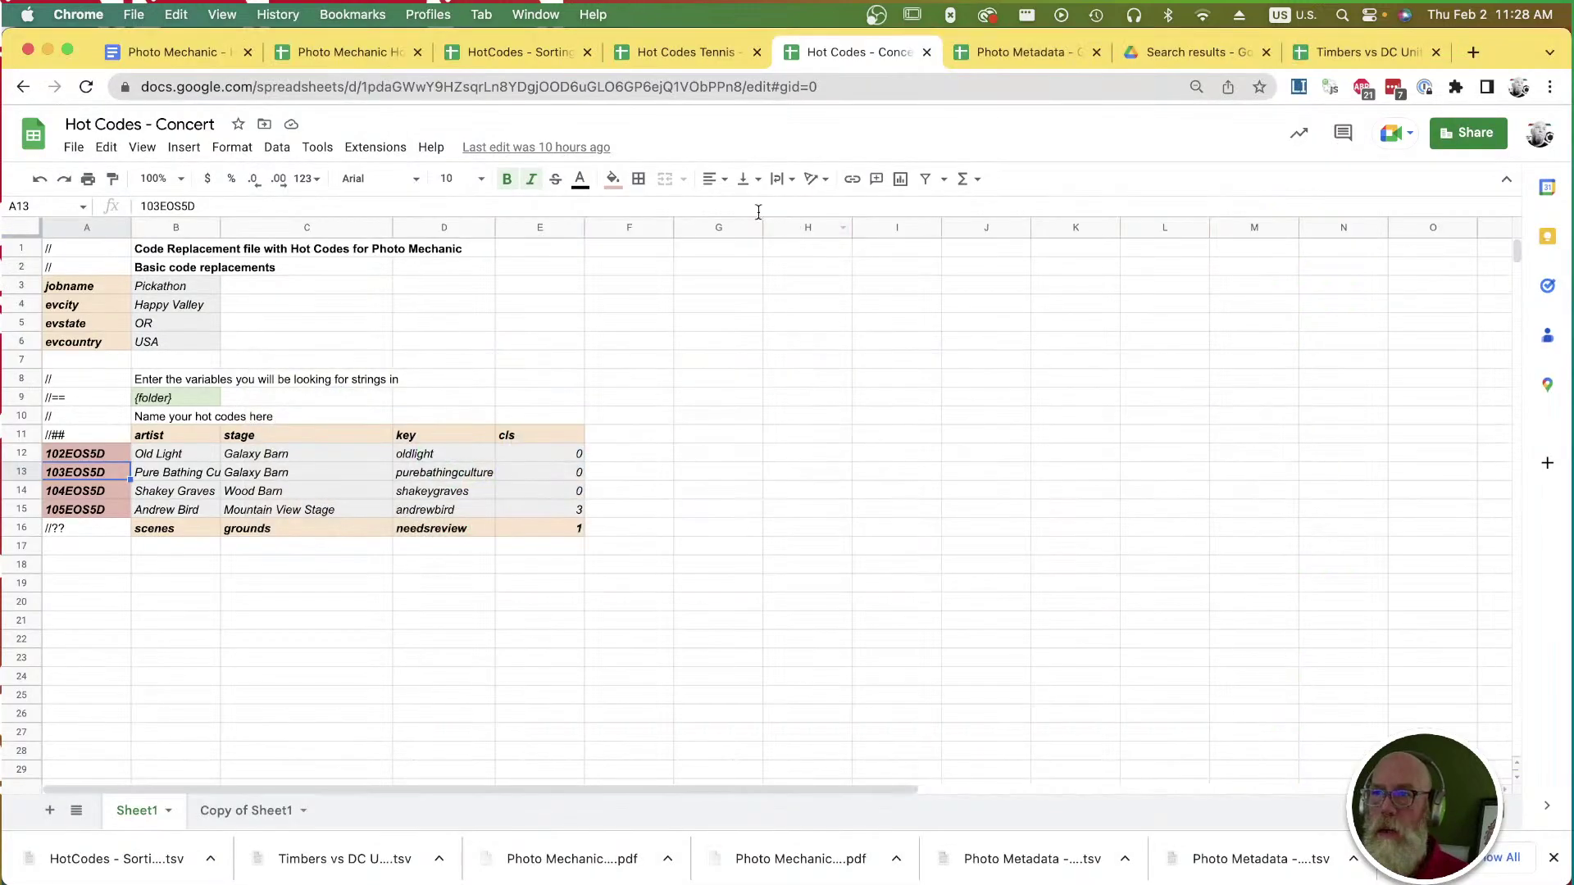
{"action": "left_click", "coordinate": [371, 362]}
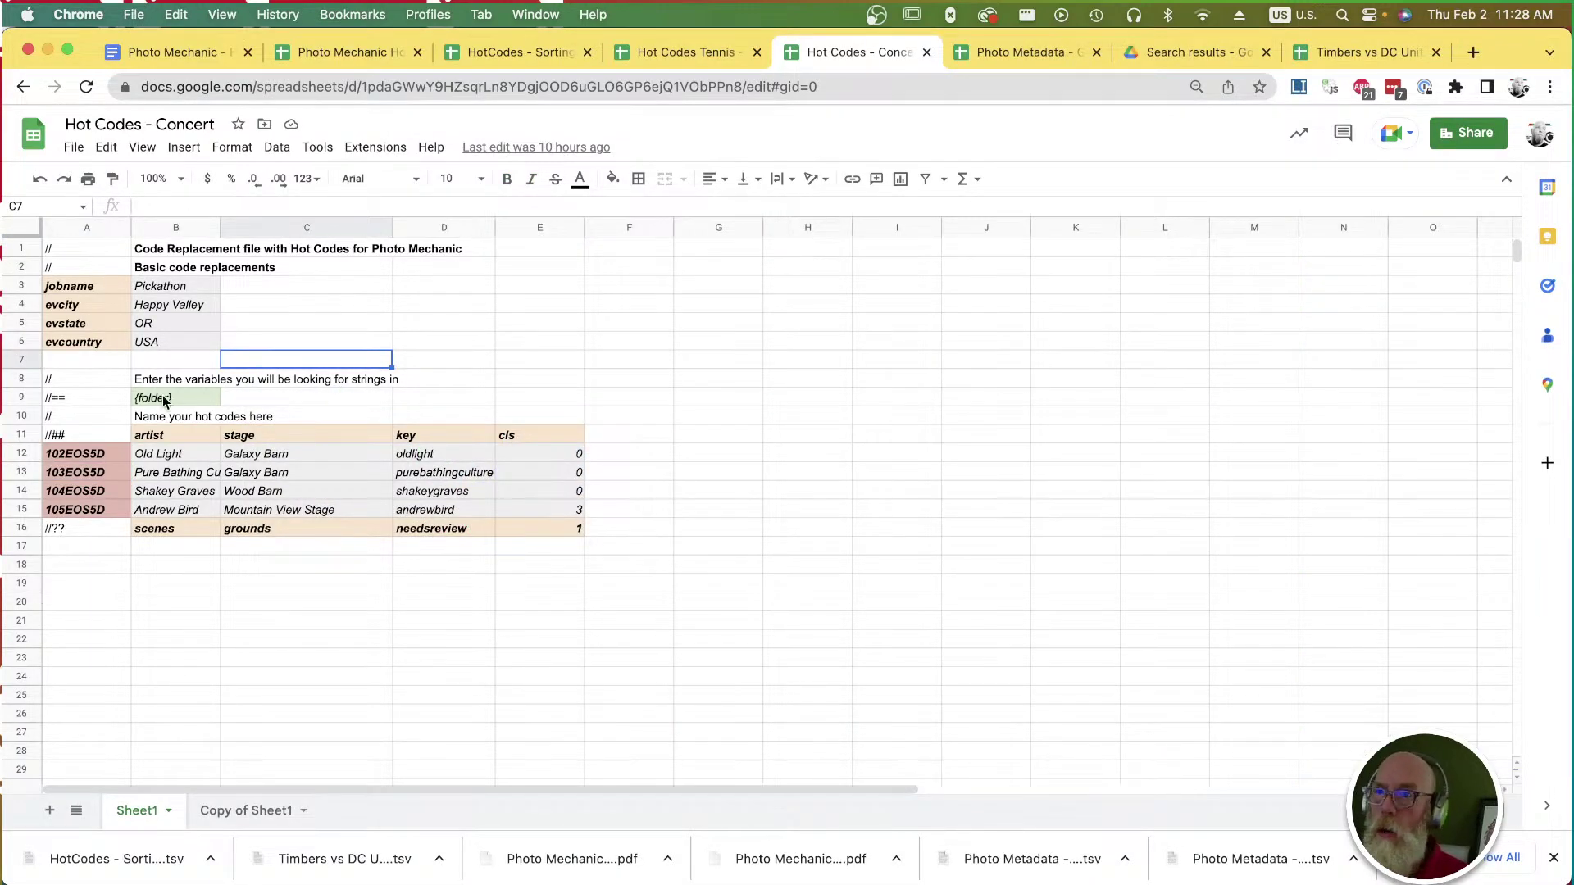
{"action": "left_click", "coordinate": [194, 399]}
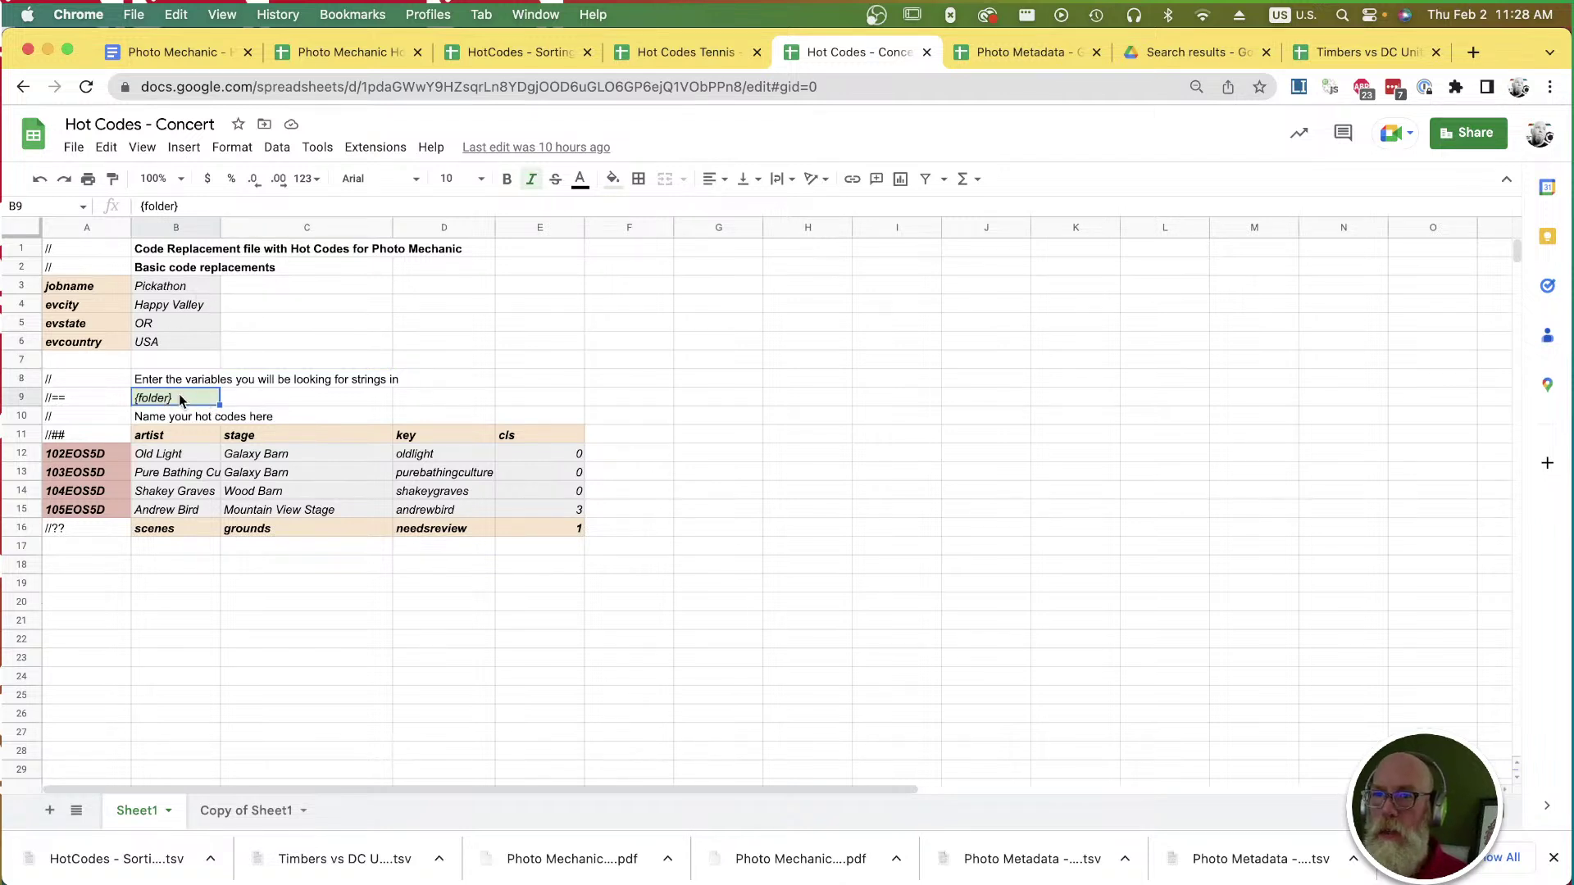
{"action": "left_click", "coordinate": [162, 437]}
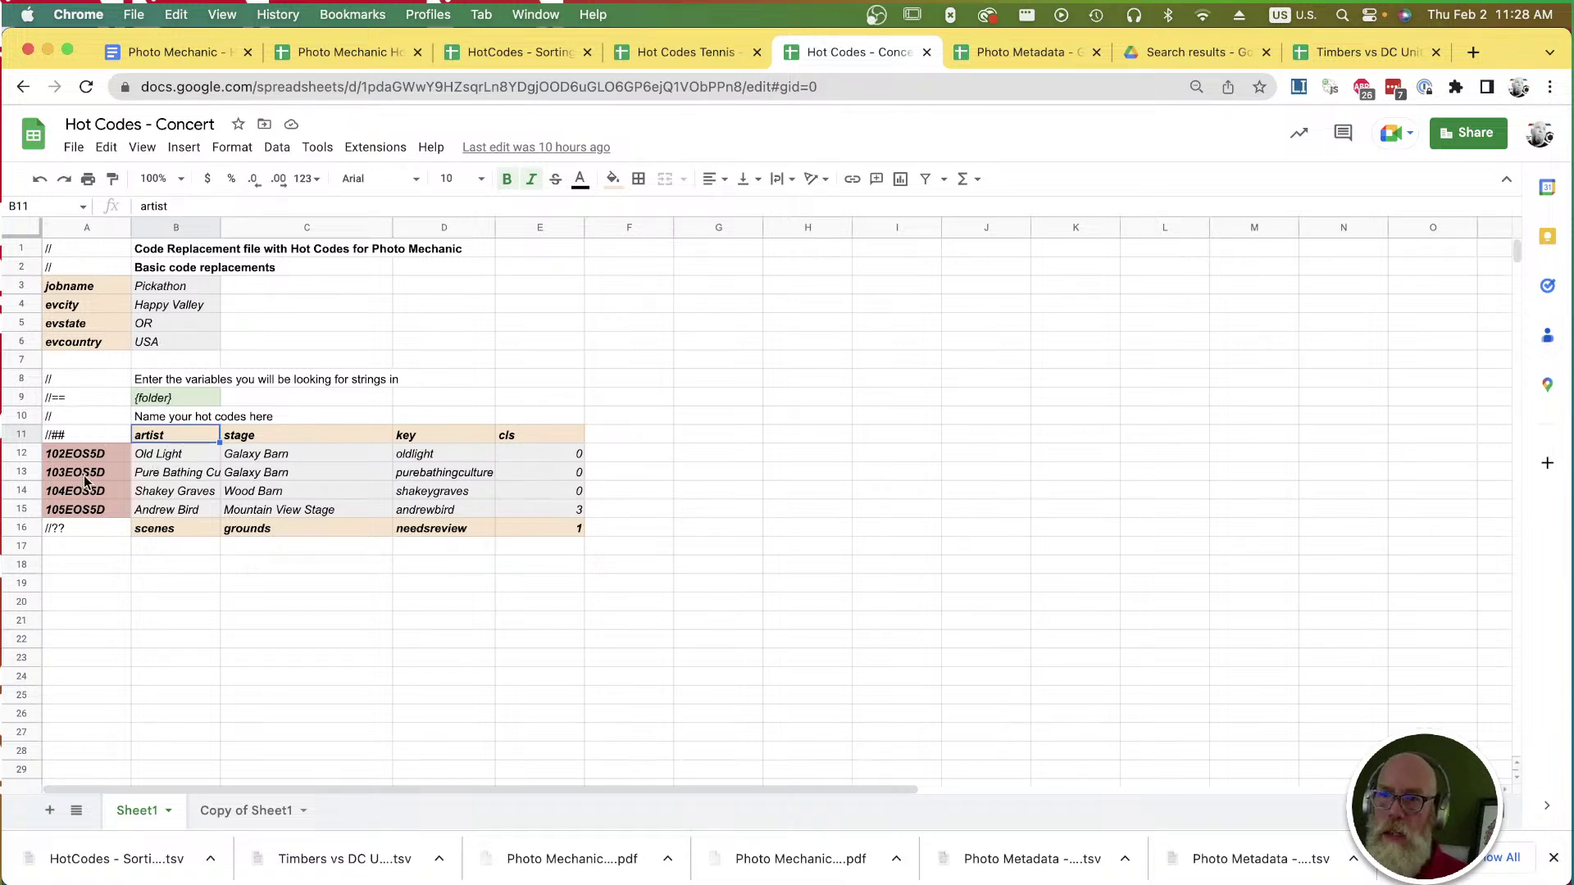
{"action": "left_click", "coordinate": [112, 481]}
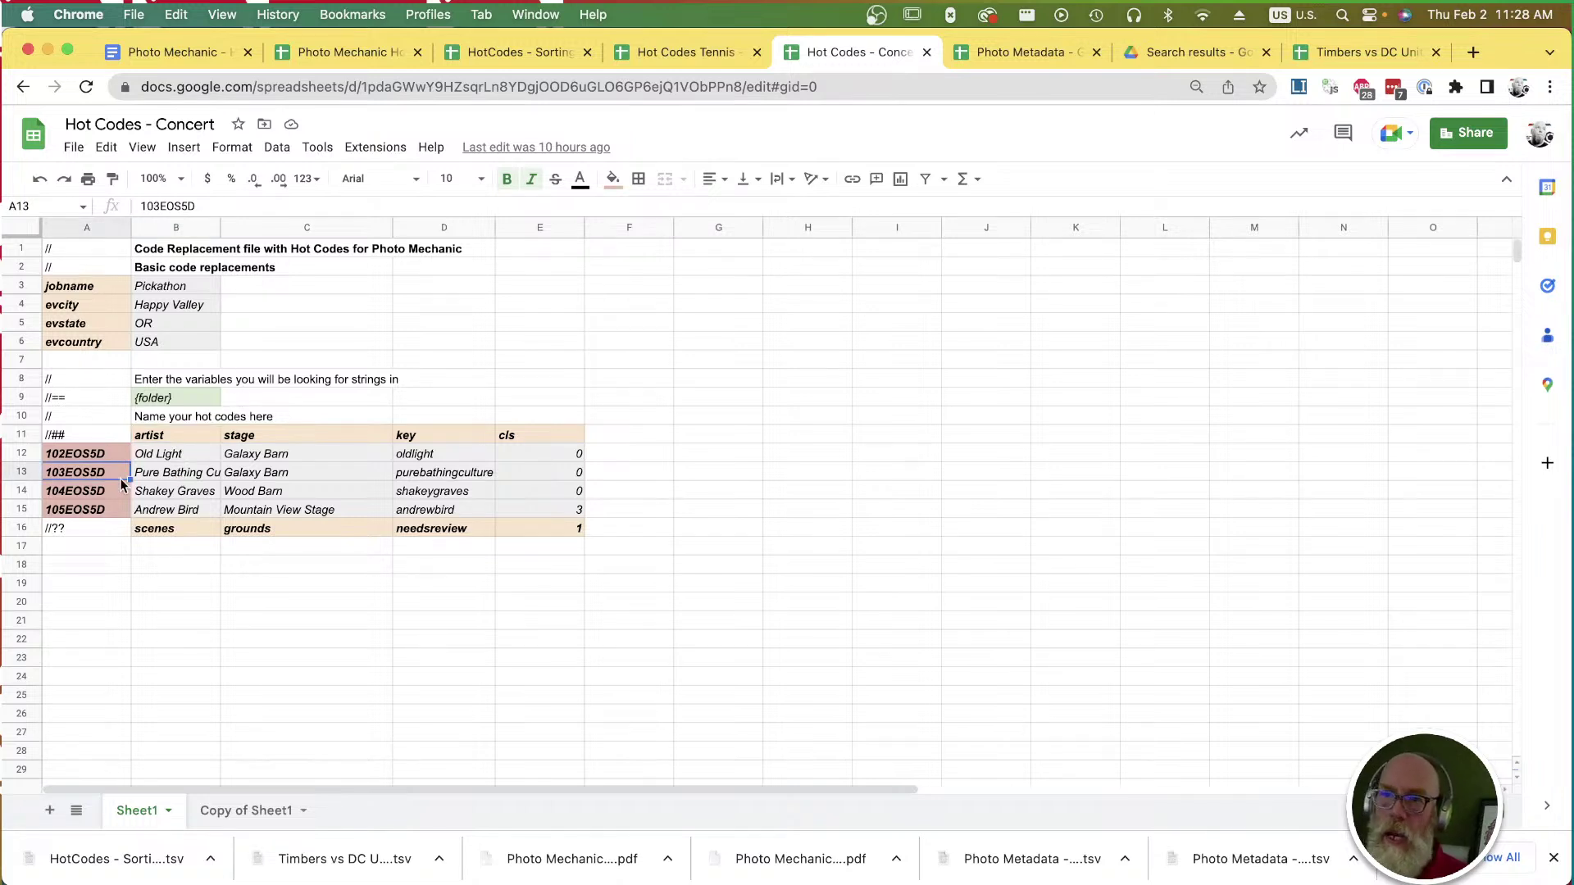
{"action": "left_click", "coordinate": [439, 456]}
{"action": "left_click", "coordinate": [448, 475]}
{"action": "left_click", "coordinate": [442, 494]}
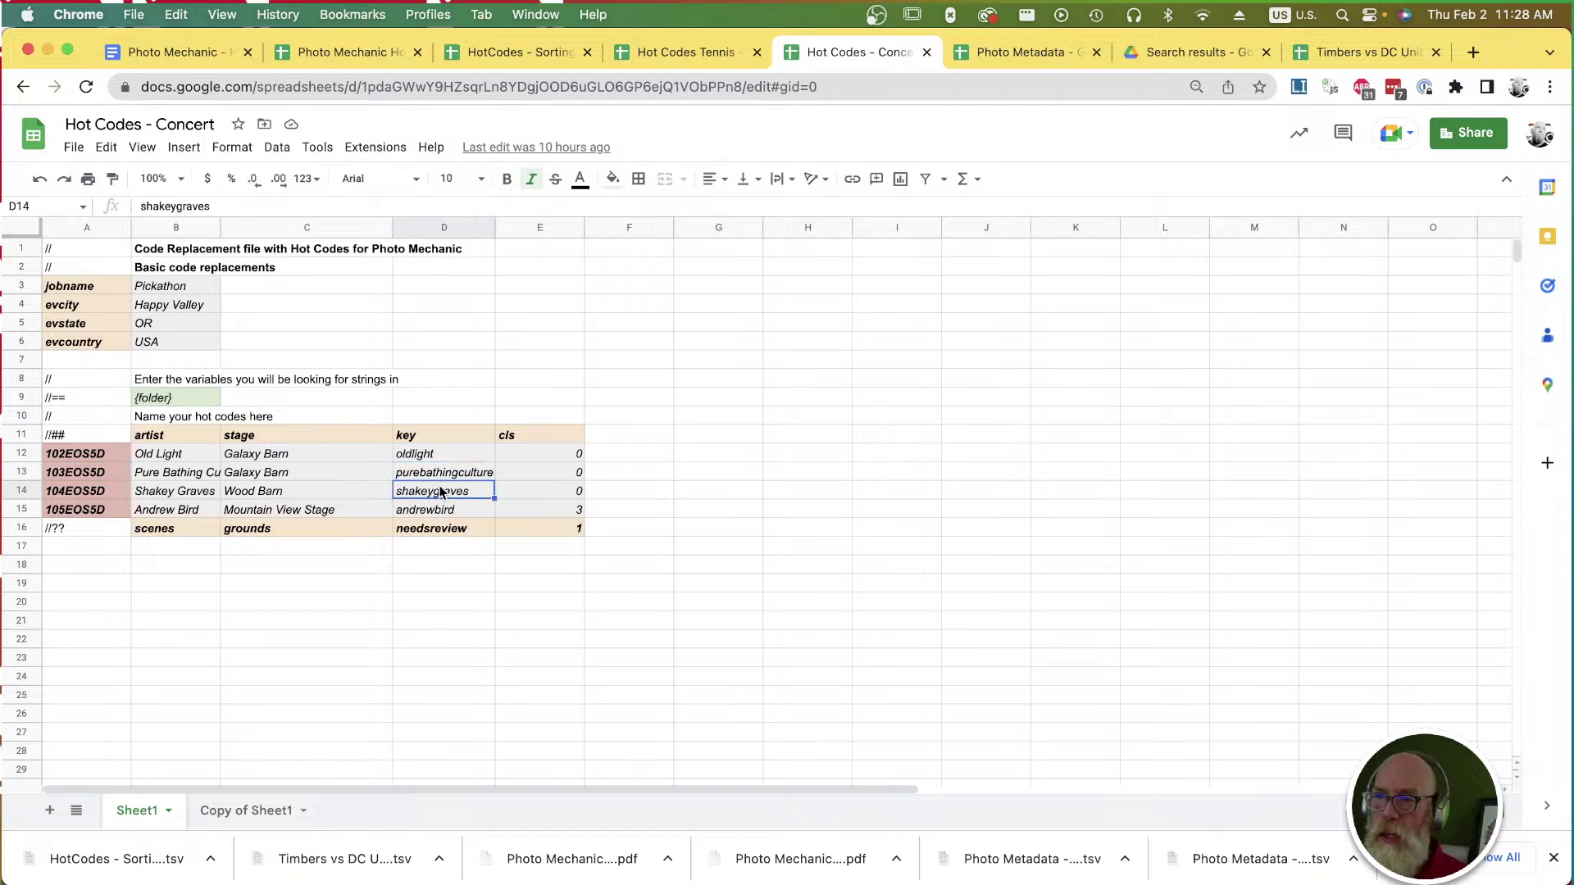
{"action": "left_click", "coordinate": [446, 476]}
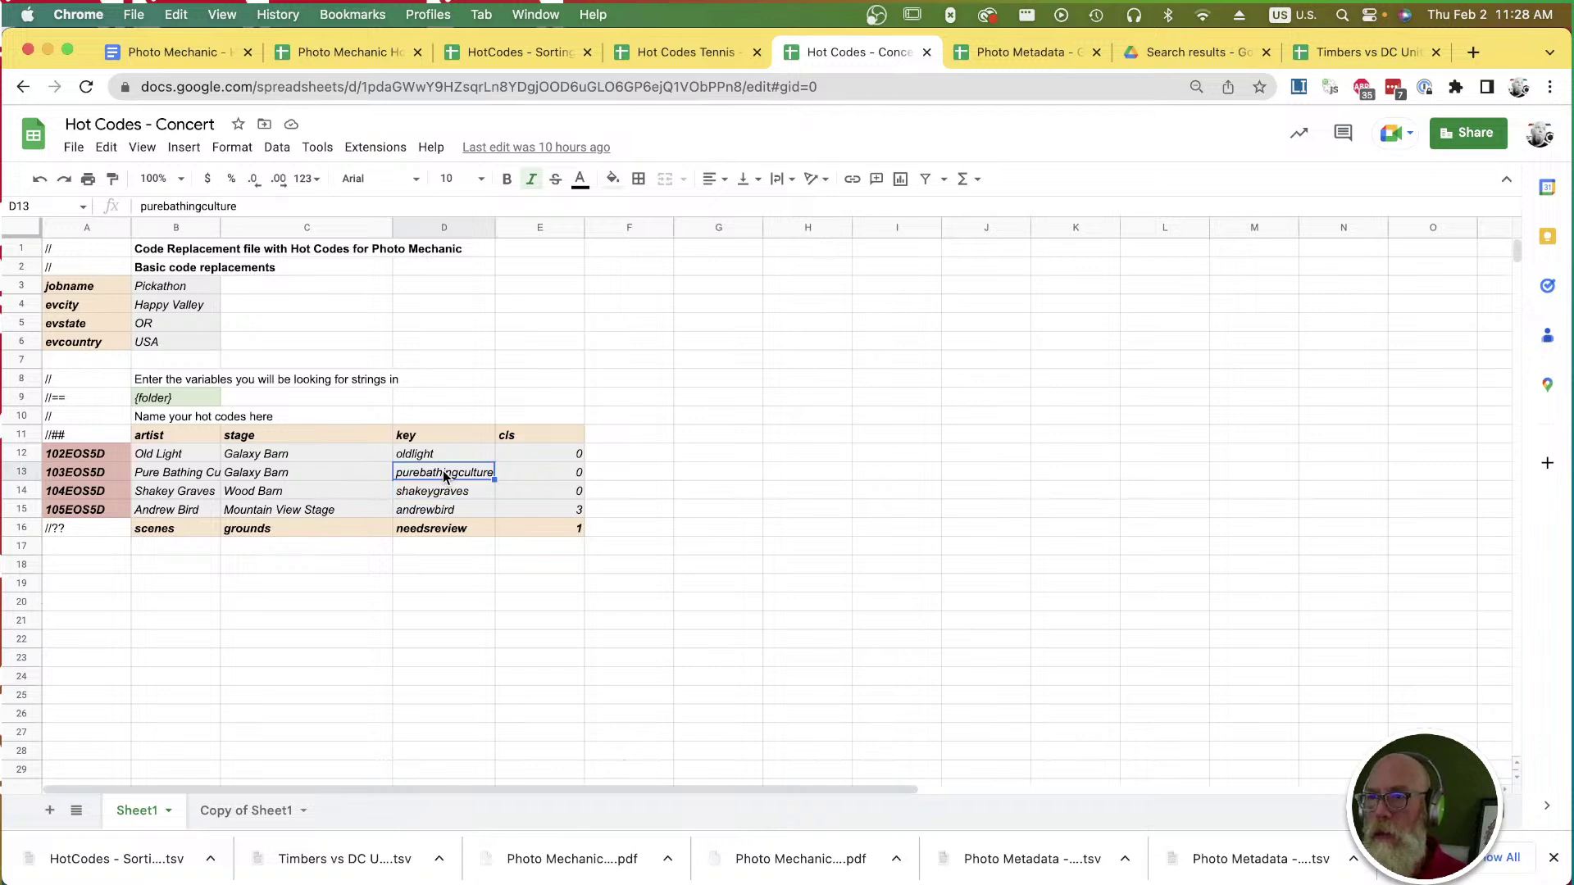
Switch to Photo Mechanic Plus and open the Ingest dialog to examine the {todaysort}/{job}/[key] folder name.
{"action": "key", "text": "super+Tab"}
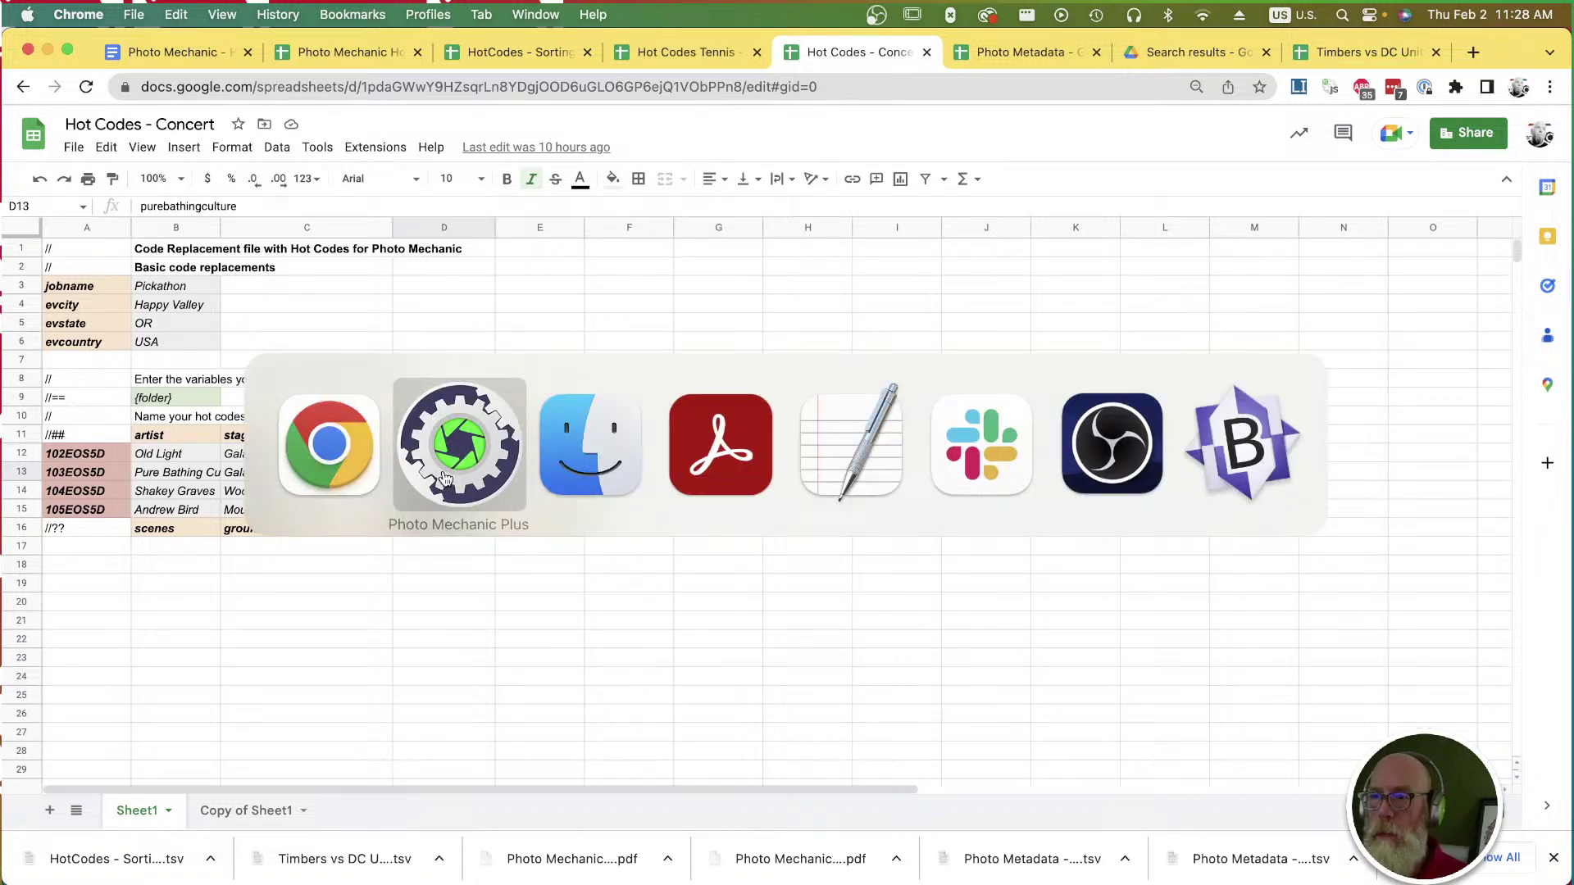
{"action": "left_click", "coordinate": [443, 477]}
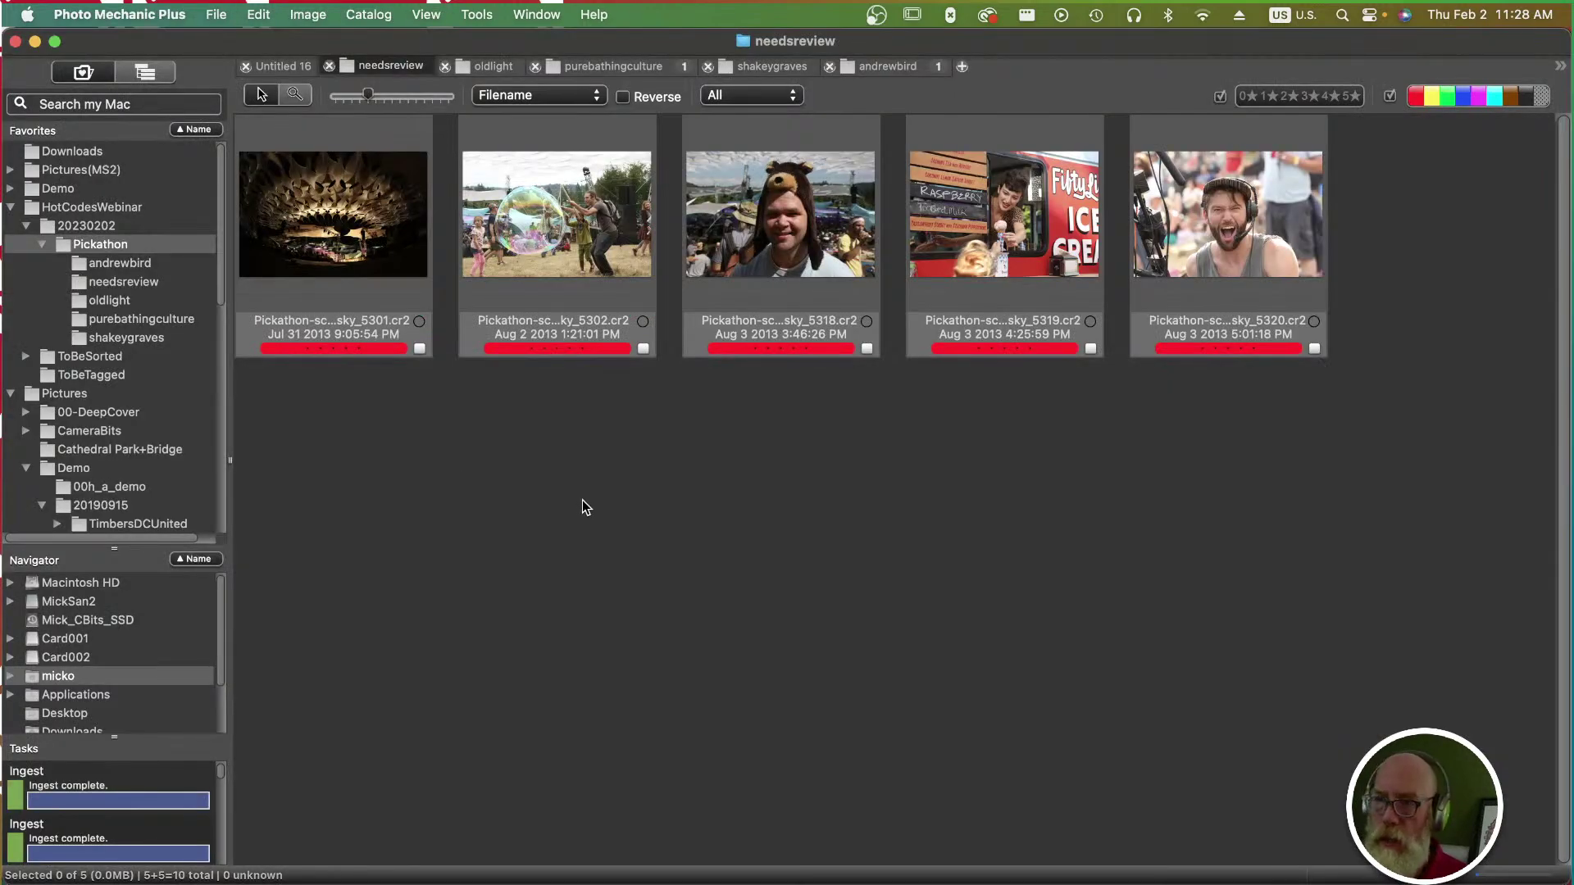
{"action": "key", "text": "super+g"}
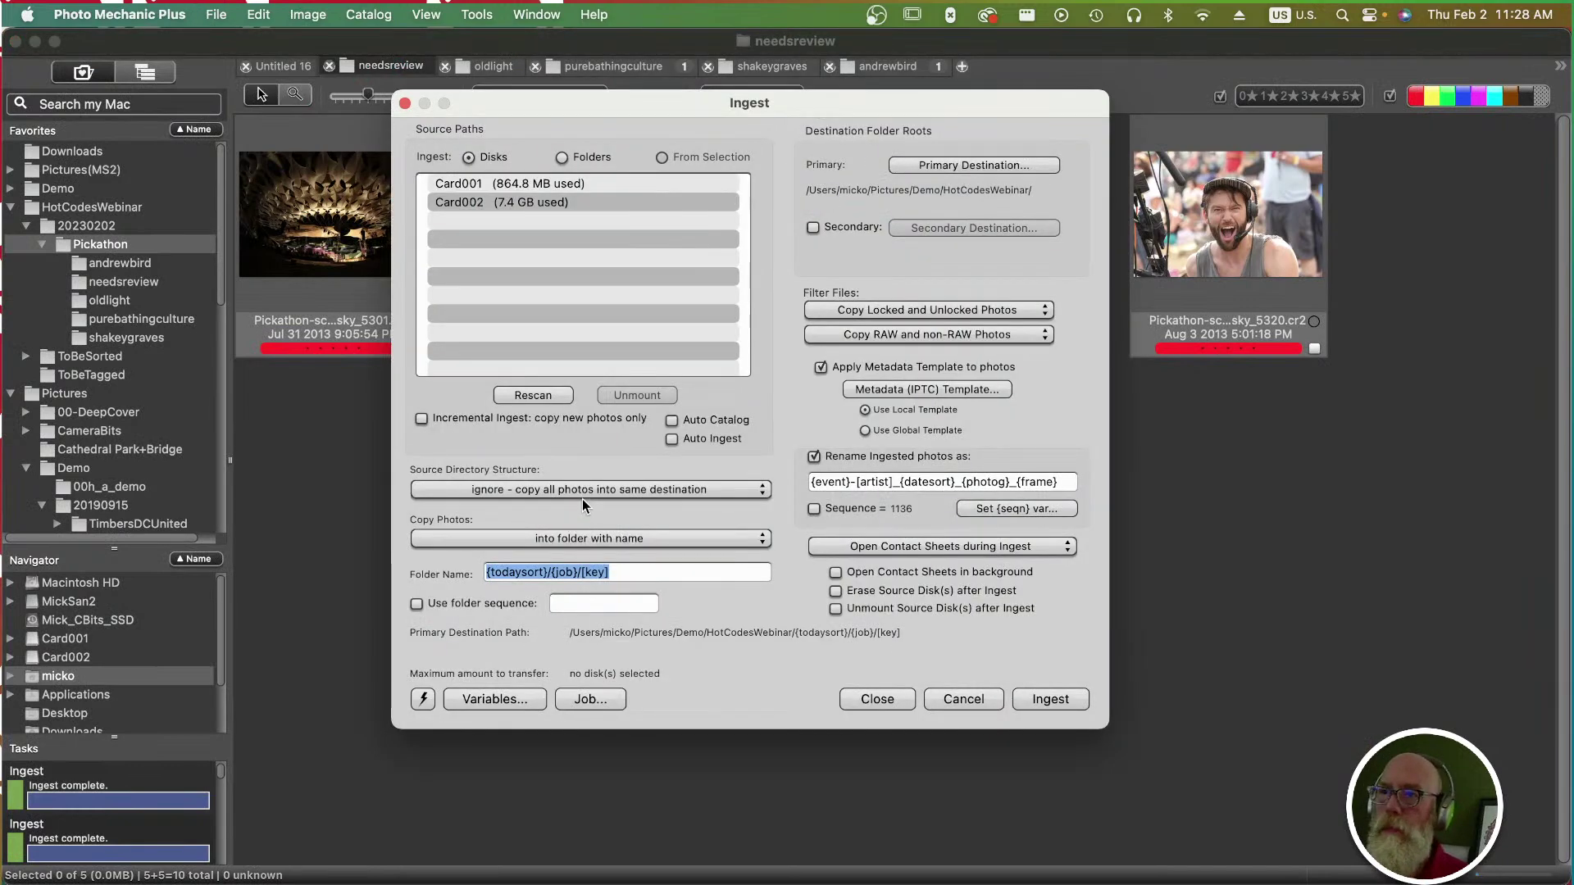
{"action": "left_click", "coordinate": [516, 574]}
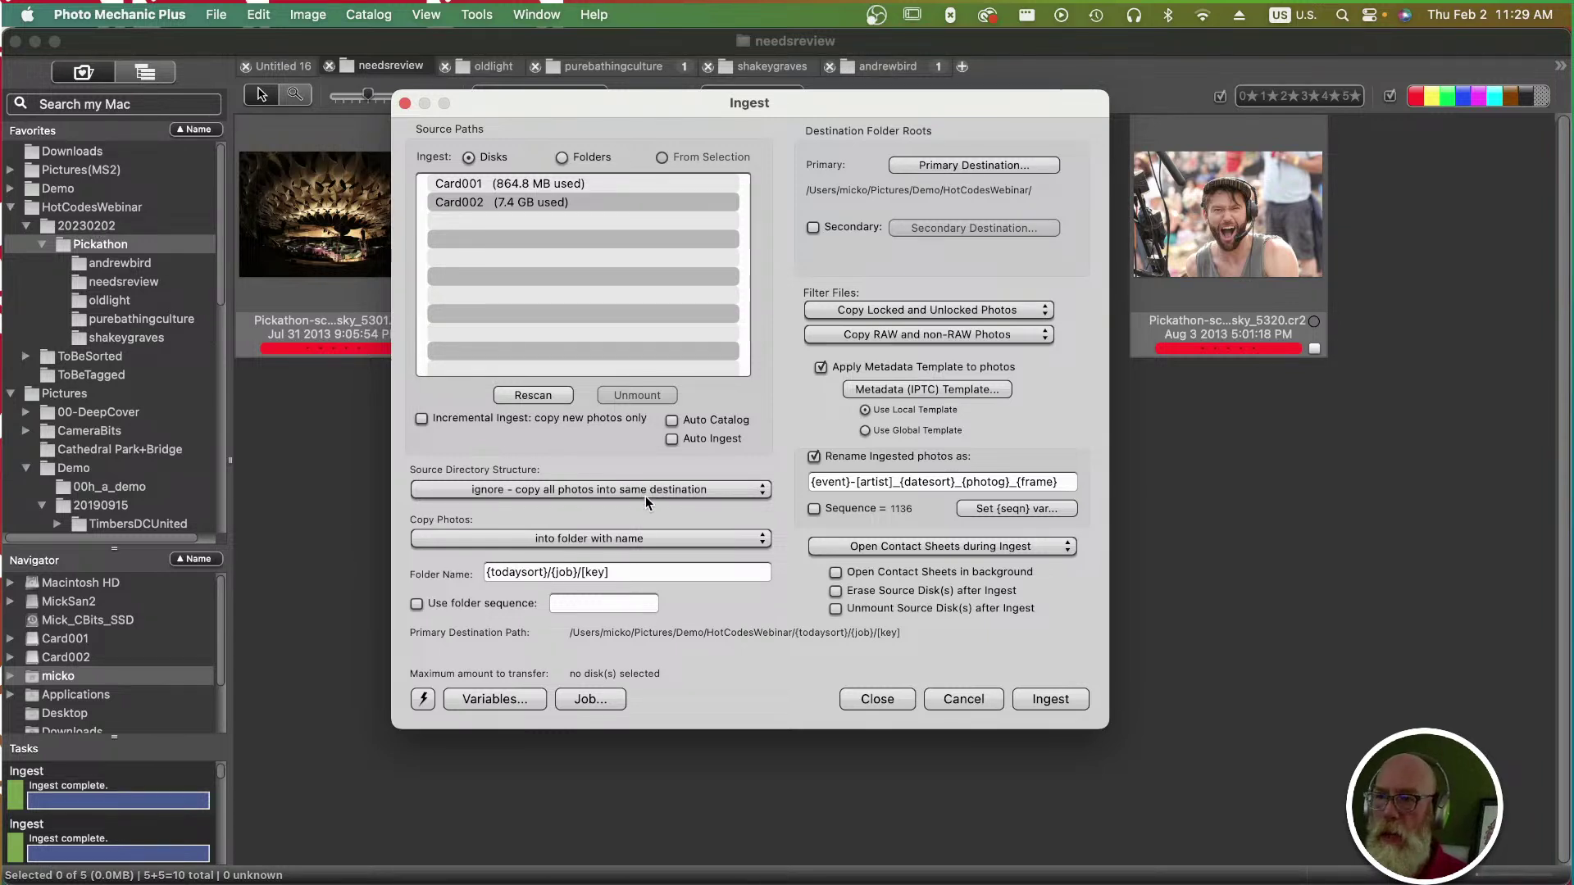
Check the Job variable's jobname code against the Pickathon entry in the Chrome spreadsheet, and cancel the User / Client Variables dialog.
{"action": "left_click", "coordinate": [600, 698]}
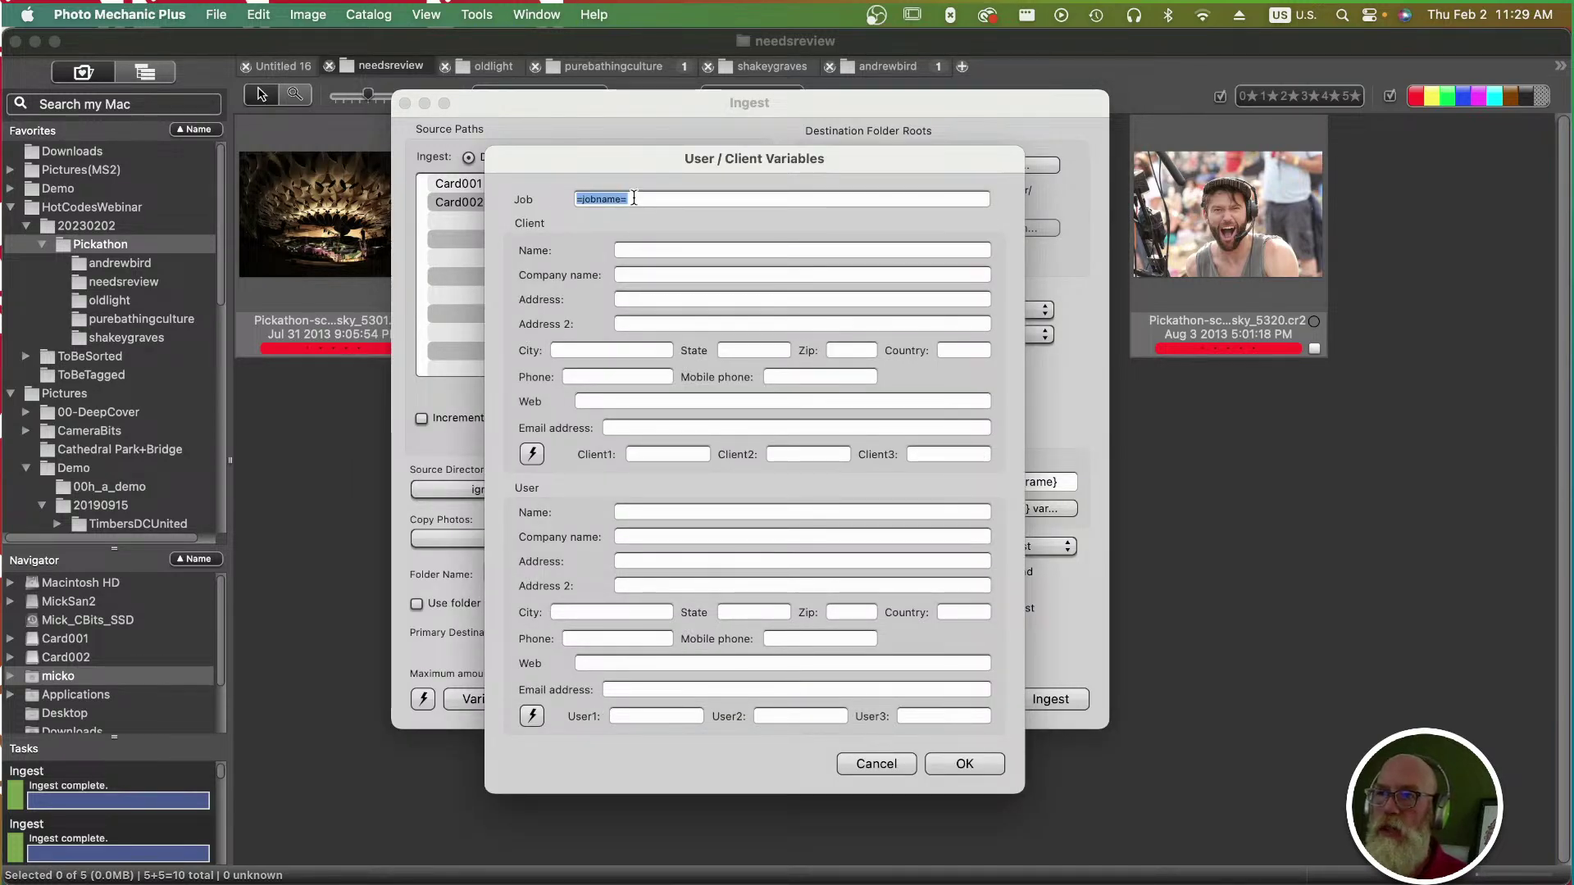
{"action": "key", "text": "super+Tab"}
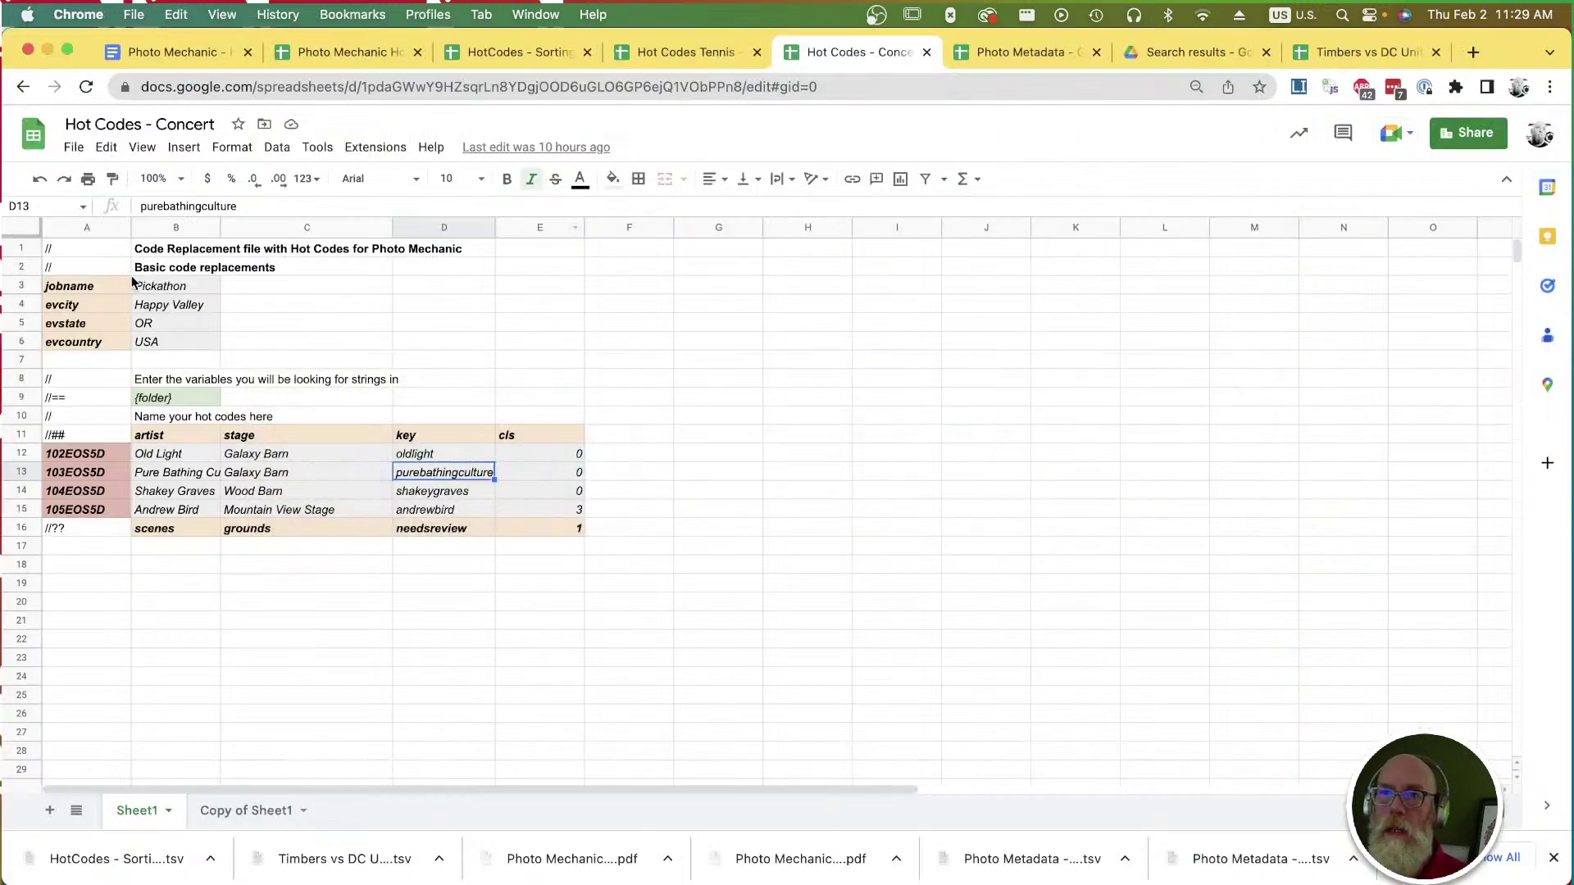
{"action": "left_click", "coordinate": [163, 289]}
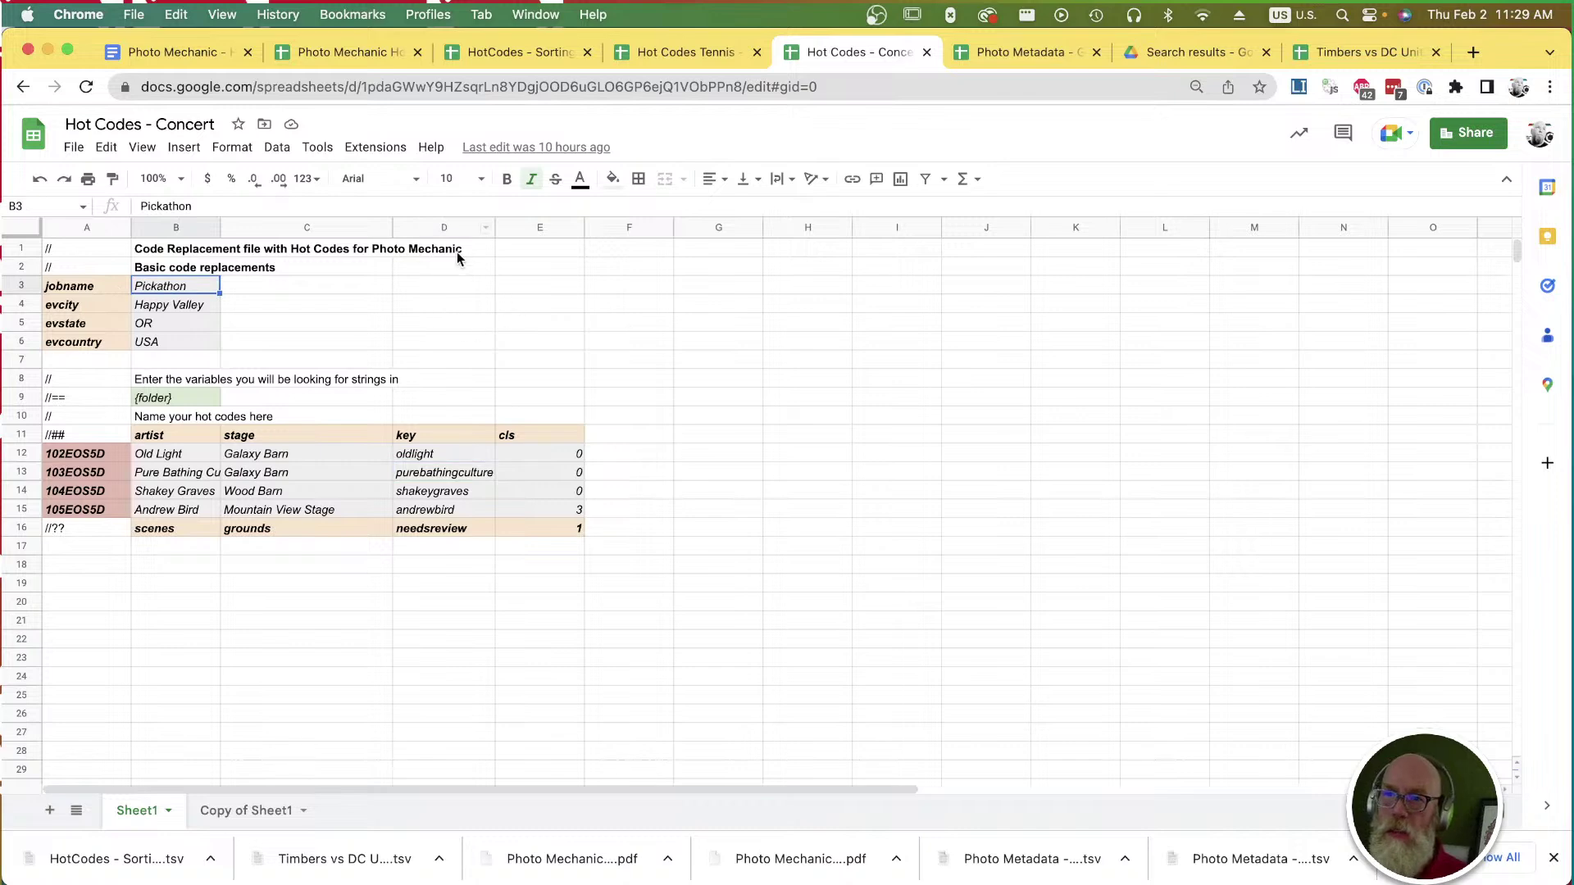
{"action": "key", "text": "super+Tab"}
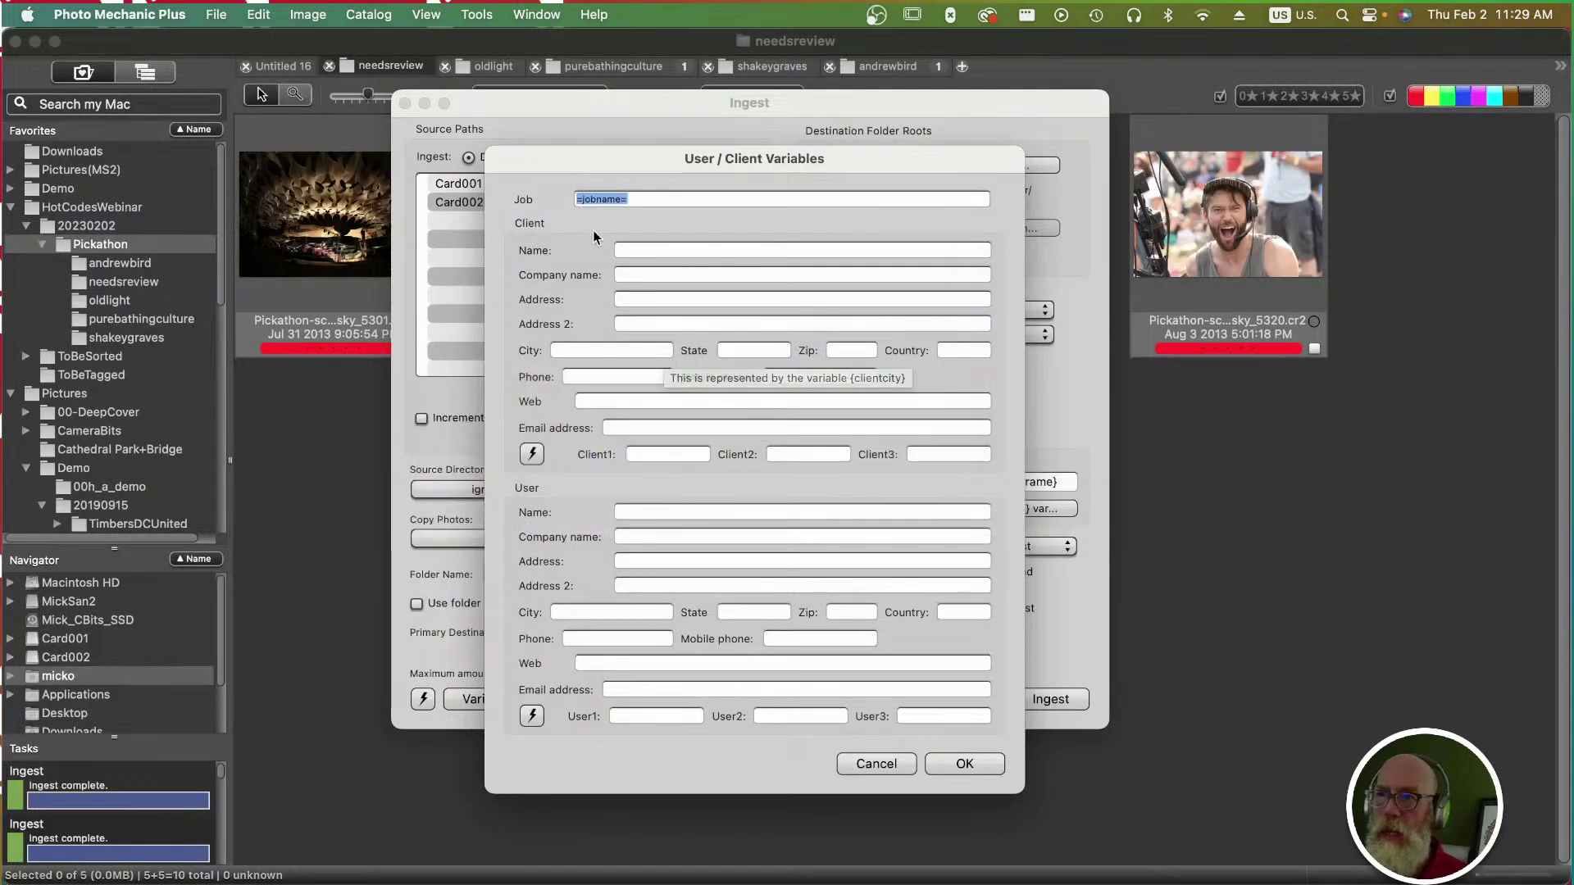
{"action": "left_click", "coordinate": [871, 766]}
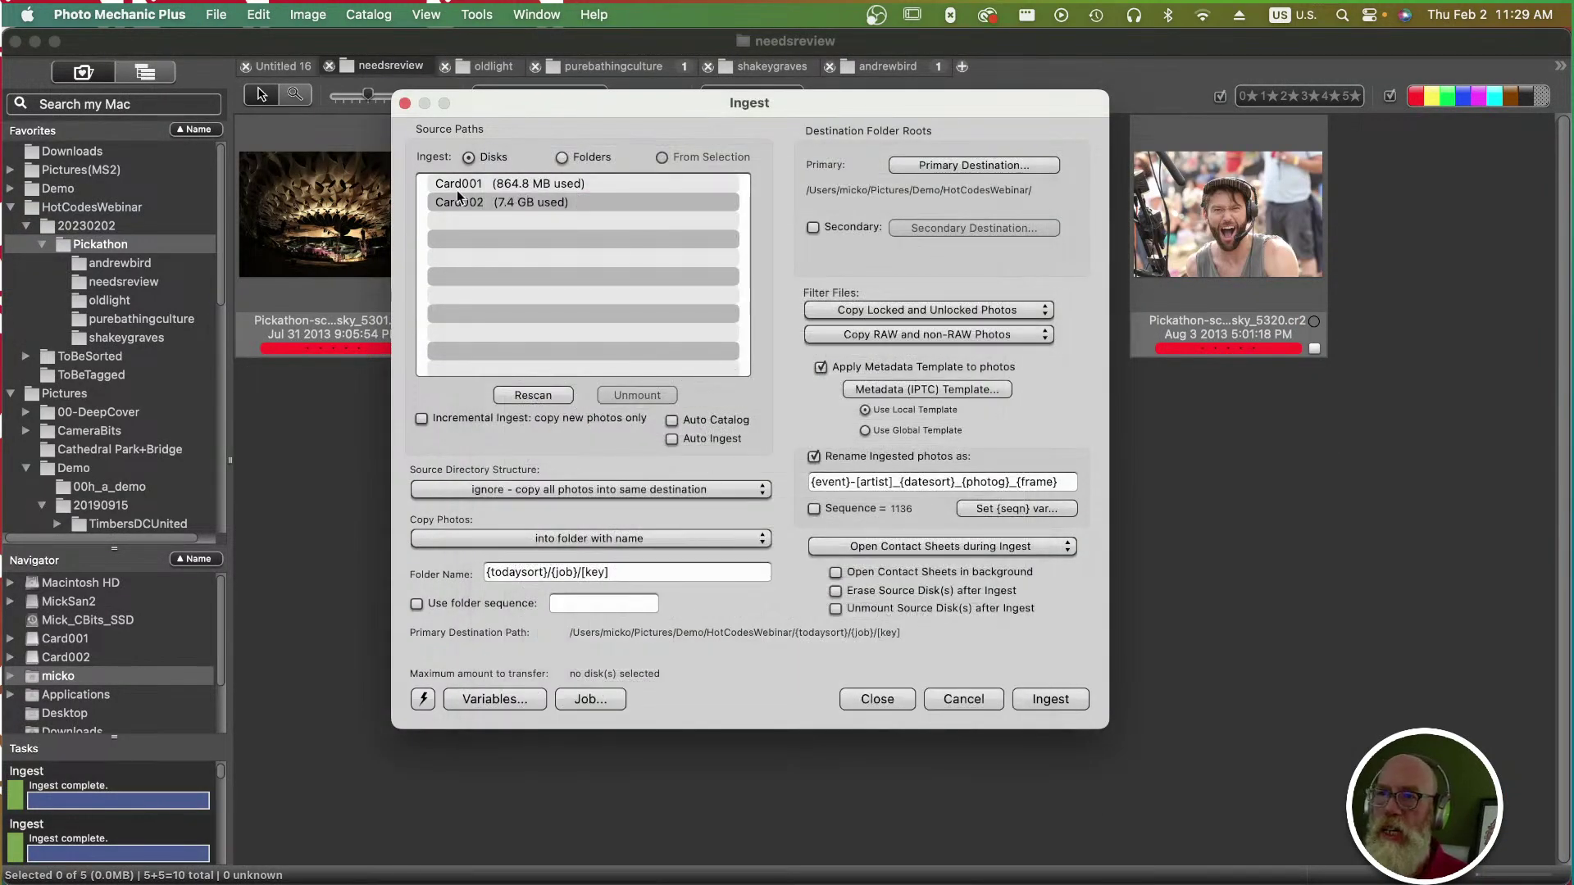
Check the hot codes spreadsheet in Chrome once more, and load the 99 Concert - Pickathon snapshot in Photo Mechanic Plus's Ingest dialog.
{"action": "key", "text": "super+Tab"}
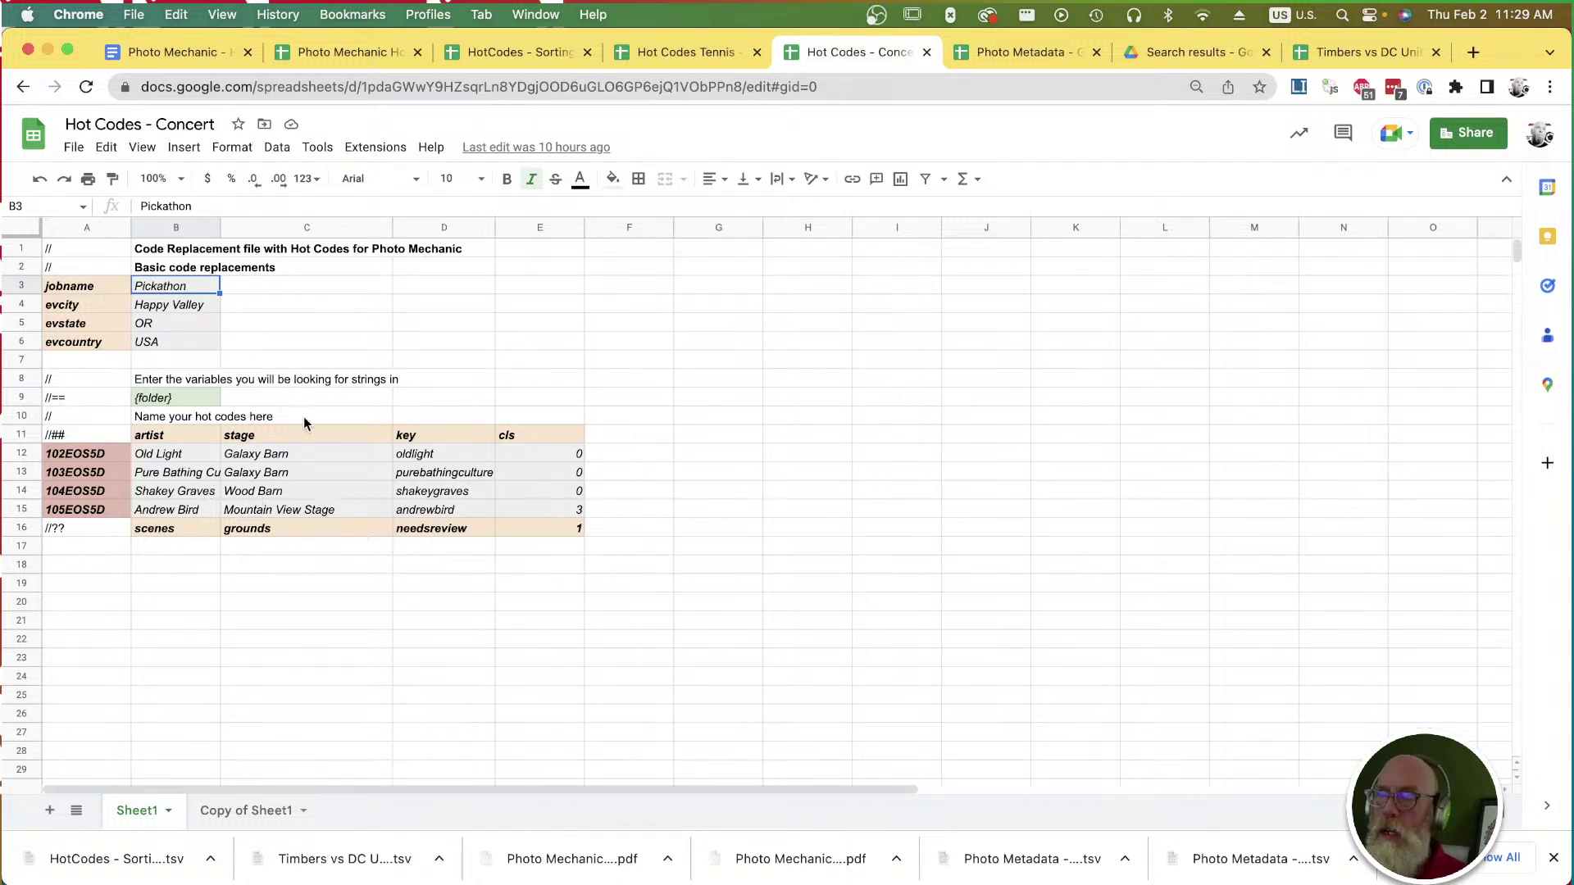
{"action": "key", "text": "super+Tab"}
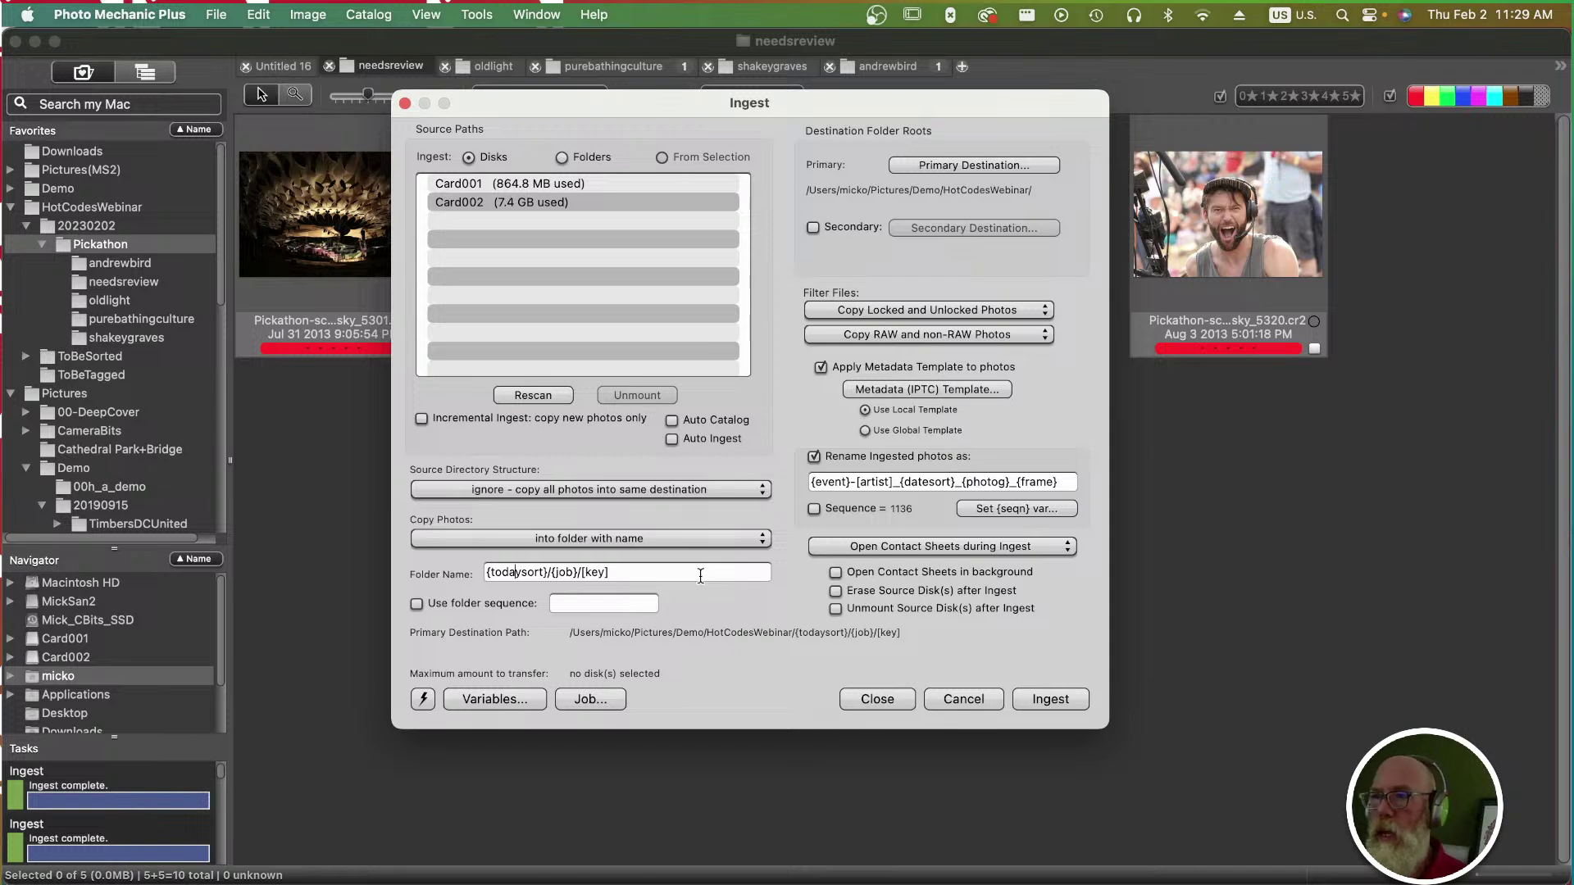
{"action": "left_click", "coordinate": [423, 699]}
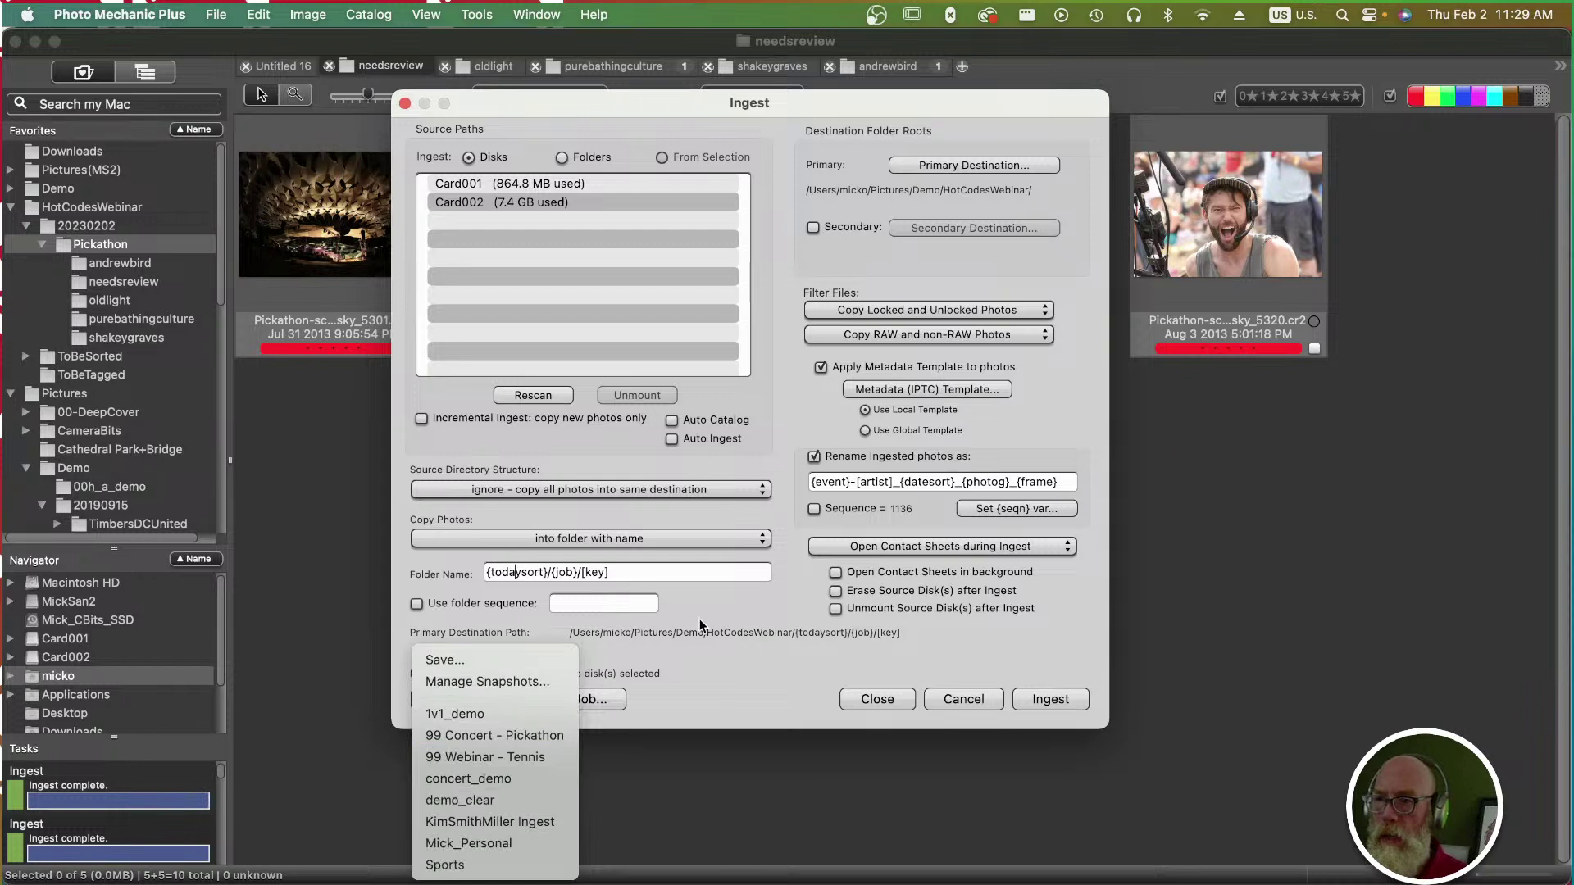
{"action": "left_click", "coordinate": [534, 735]}
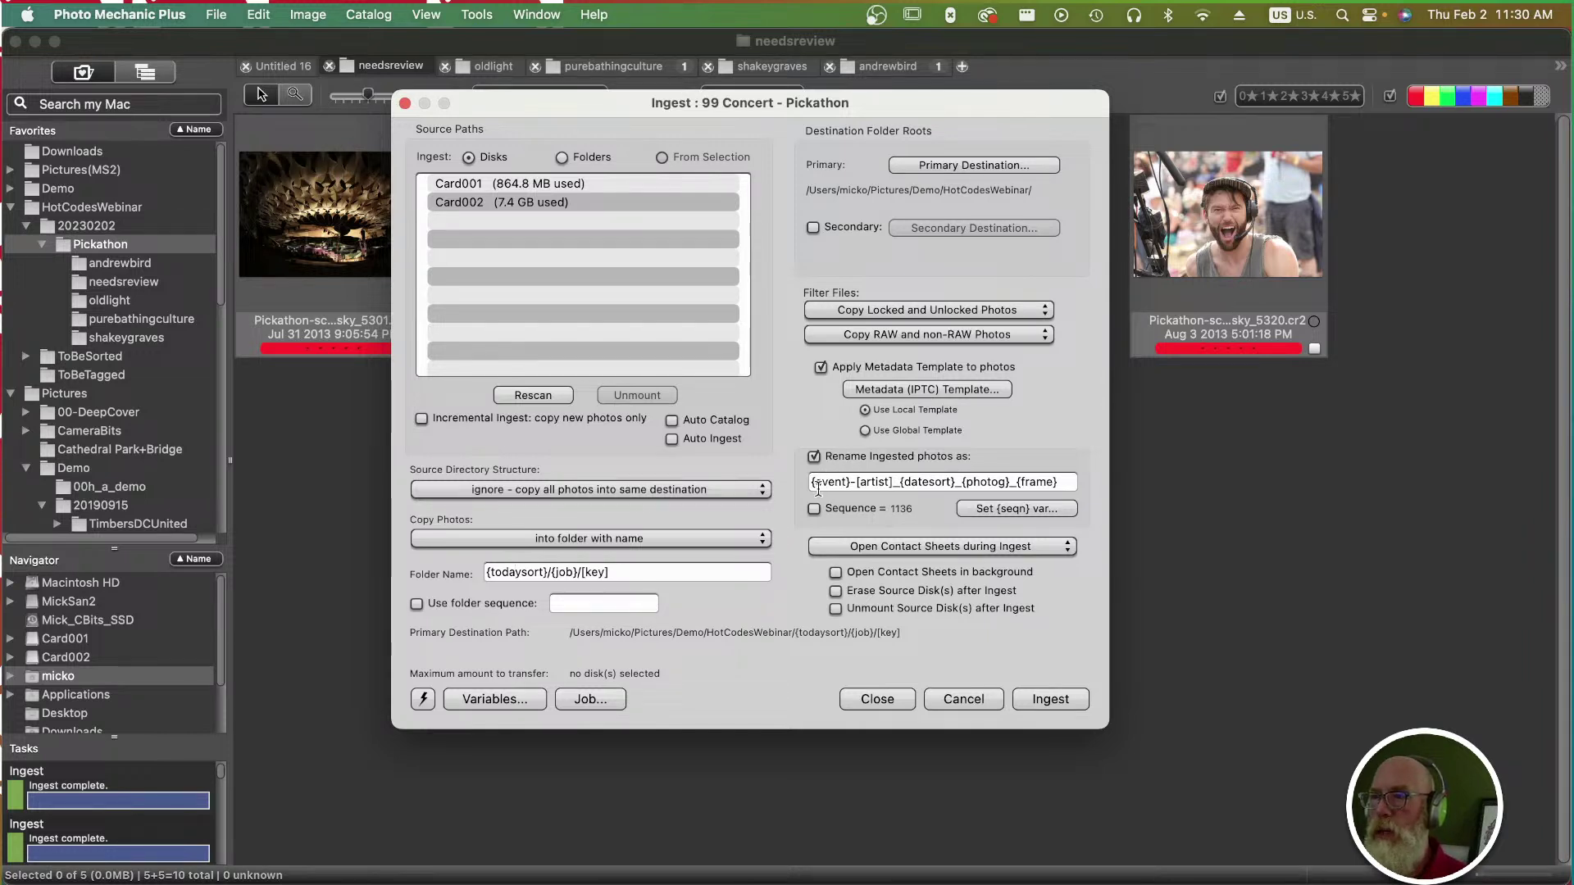
Check the rename pattern, dismiss the Ingest dialog and open the 5311 photo from the shakeygraves contact sheet in the preview.
{"action": "left_click", "coordinate": [915, 482]}
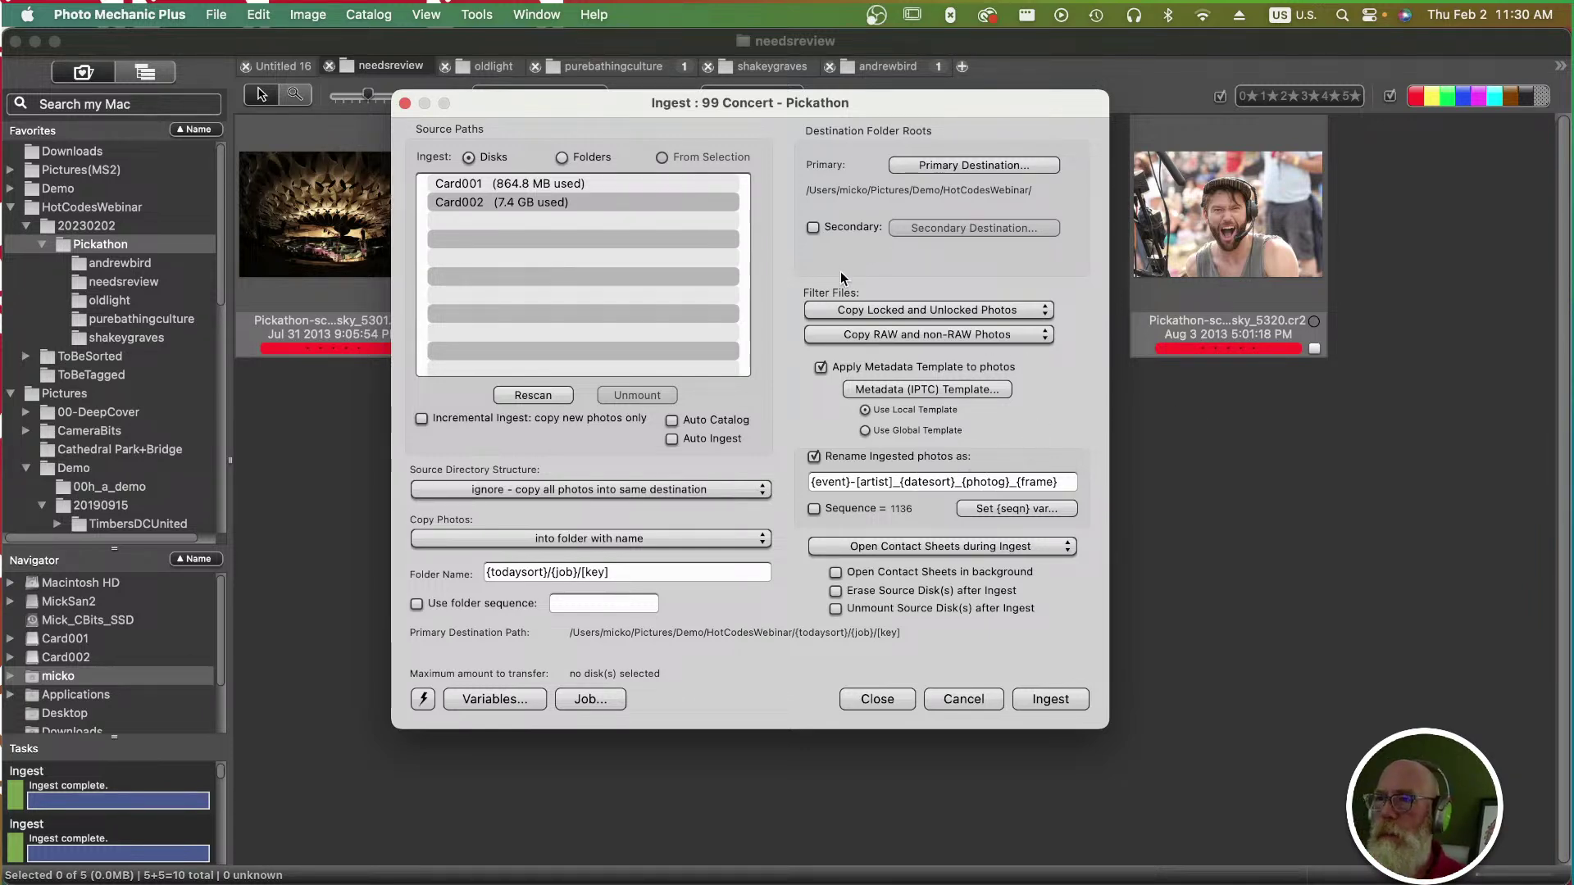
{"action": "key", "text": "Escape"}
{"action": "left_click", "coordinate": [771, 69]}
{"action": "double_click", "coordinate": [744, 189]}
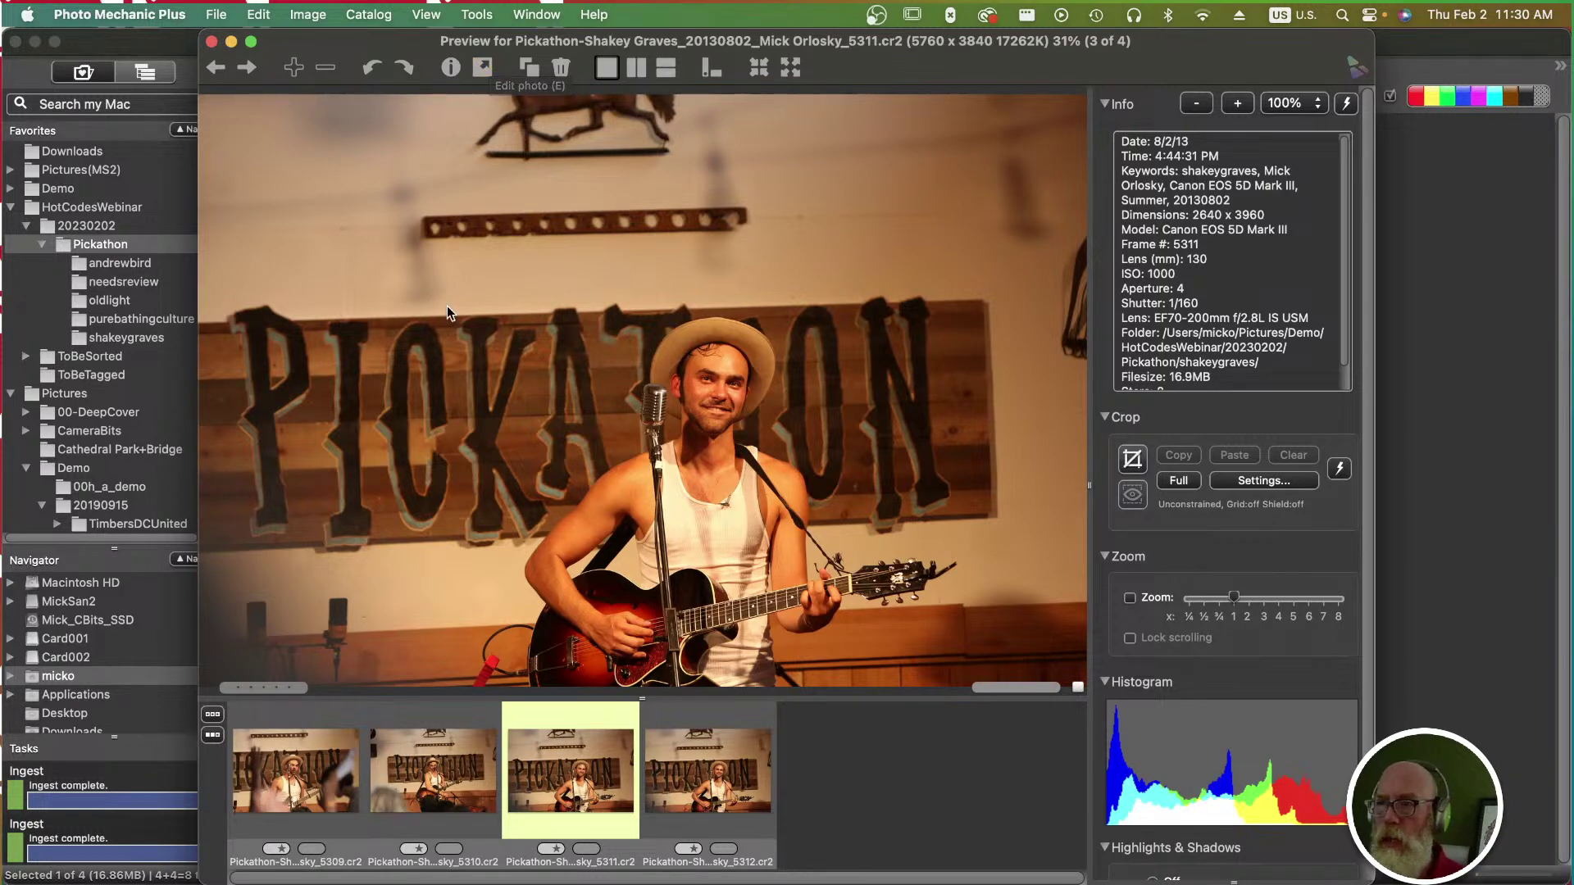
{"action": "key", "text": "super+Tab"}
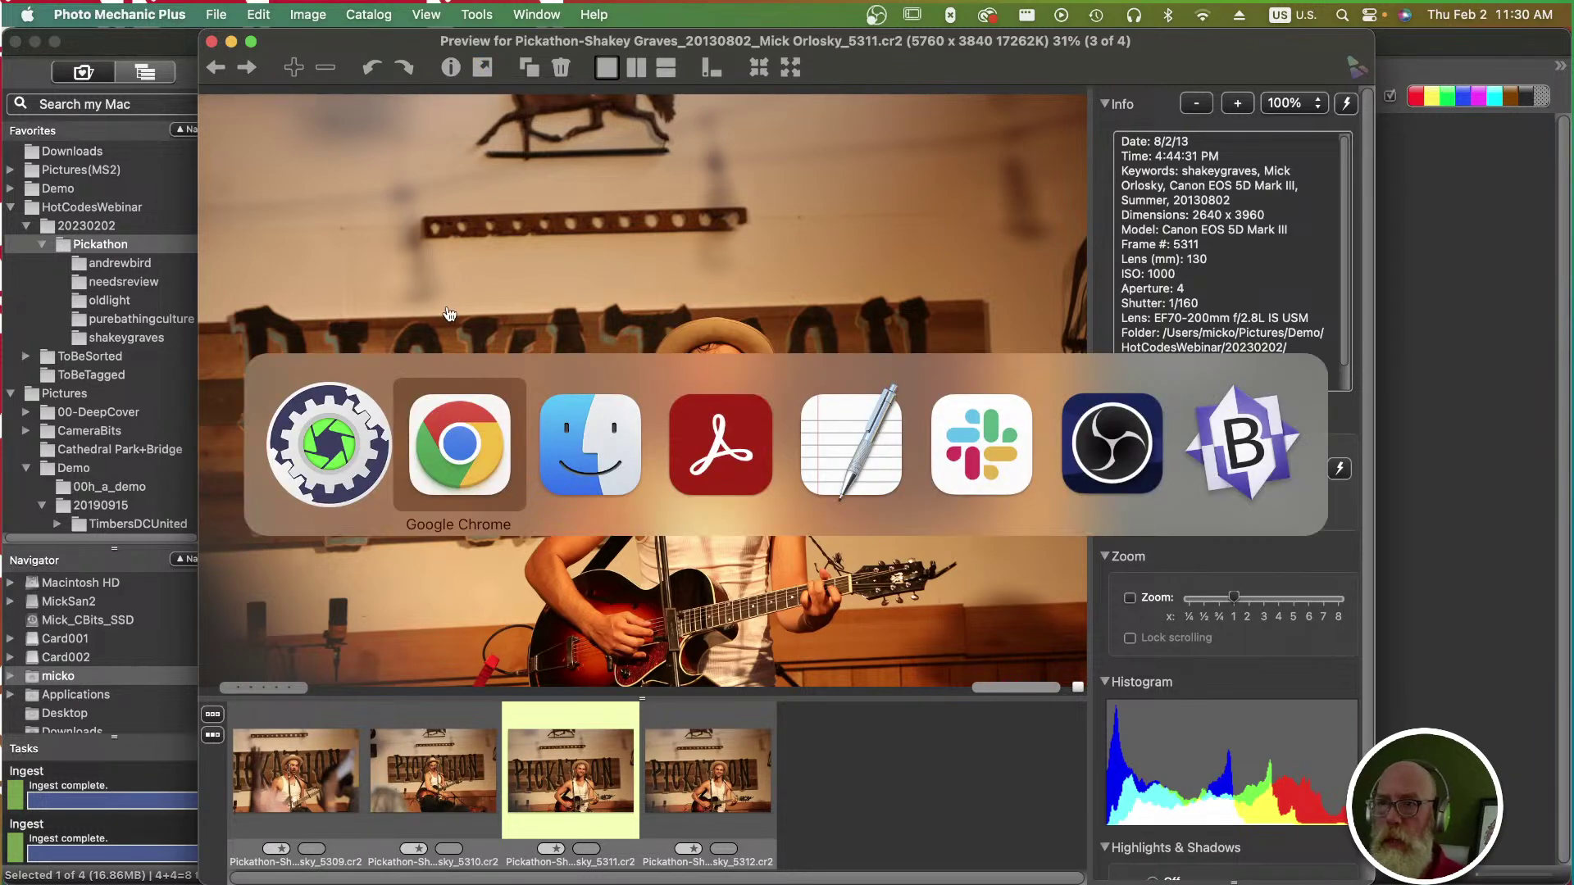
{"action": "key", "text": "super+Tab"}
{"action": "key", "text": "super+Tab"}
{"action": "key", "text": "super+Tab"}
{"action": "key", "text": "super+Tab"}
{"action": "key", "text": "super+Tab"}
{"action": "key", "text": "super+Tab"}
{"action": "key", "text": "super+Tab"}
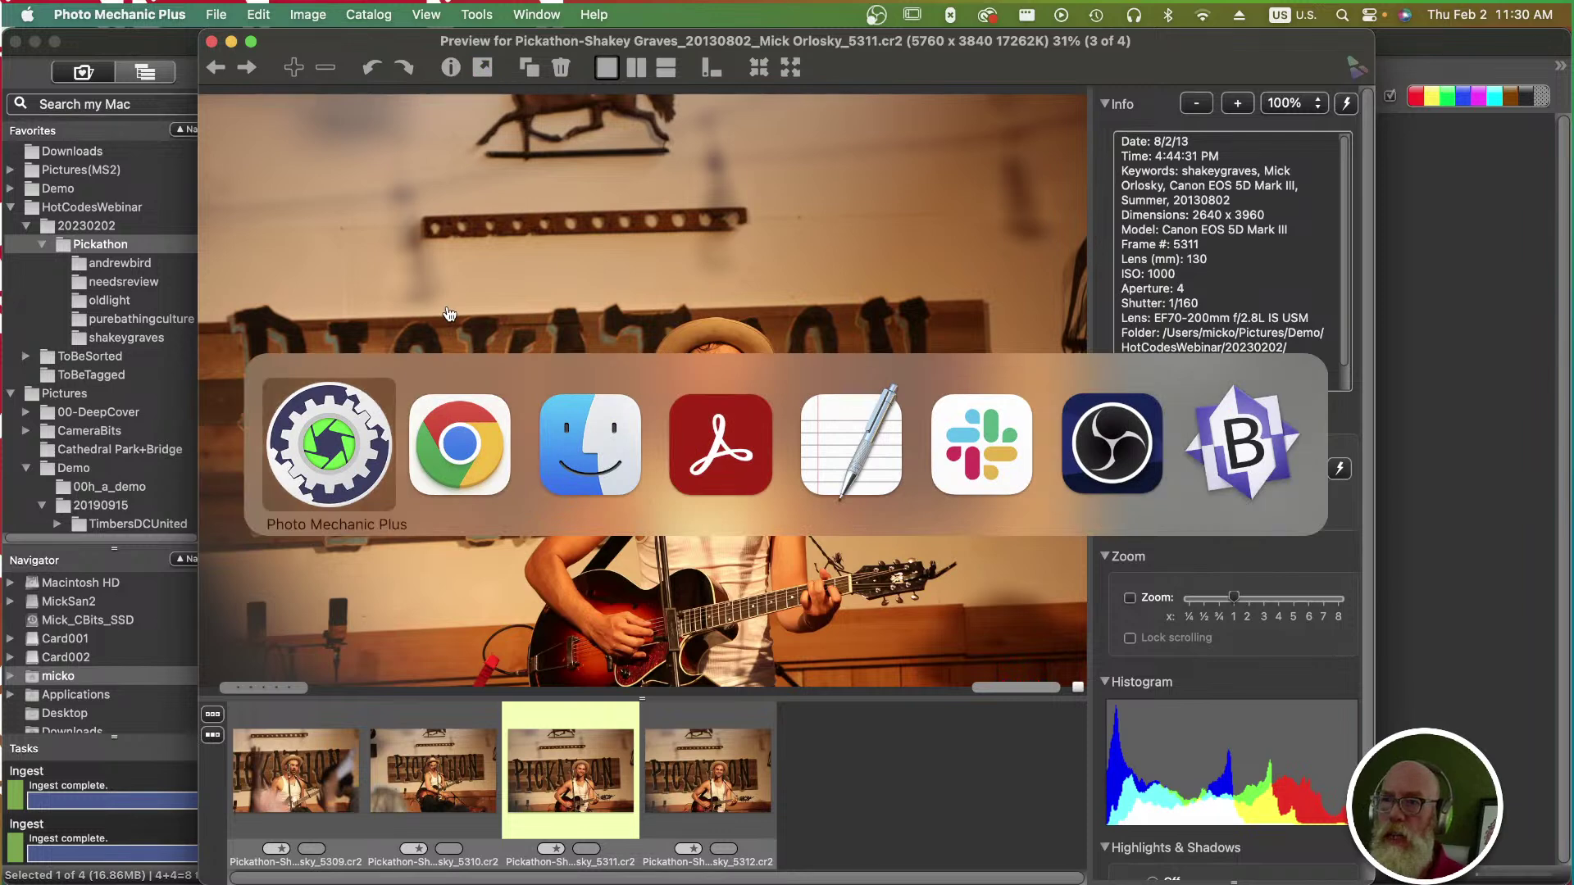
Leave the photo preview and open the Ingest dialog's IPTC metadata template to examine its caption, event and location codes.
{"action": "key", "text": "Escape"}
{"action": "key", "text": "super+g"}
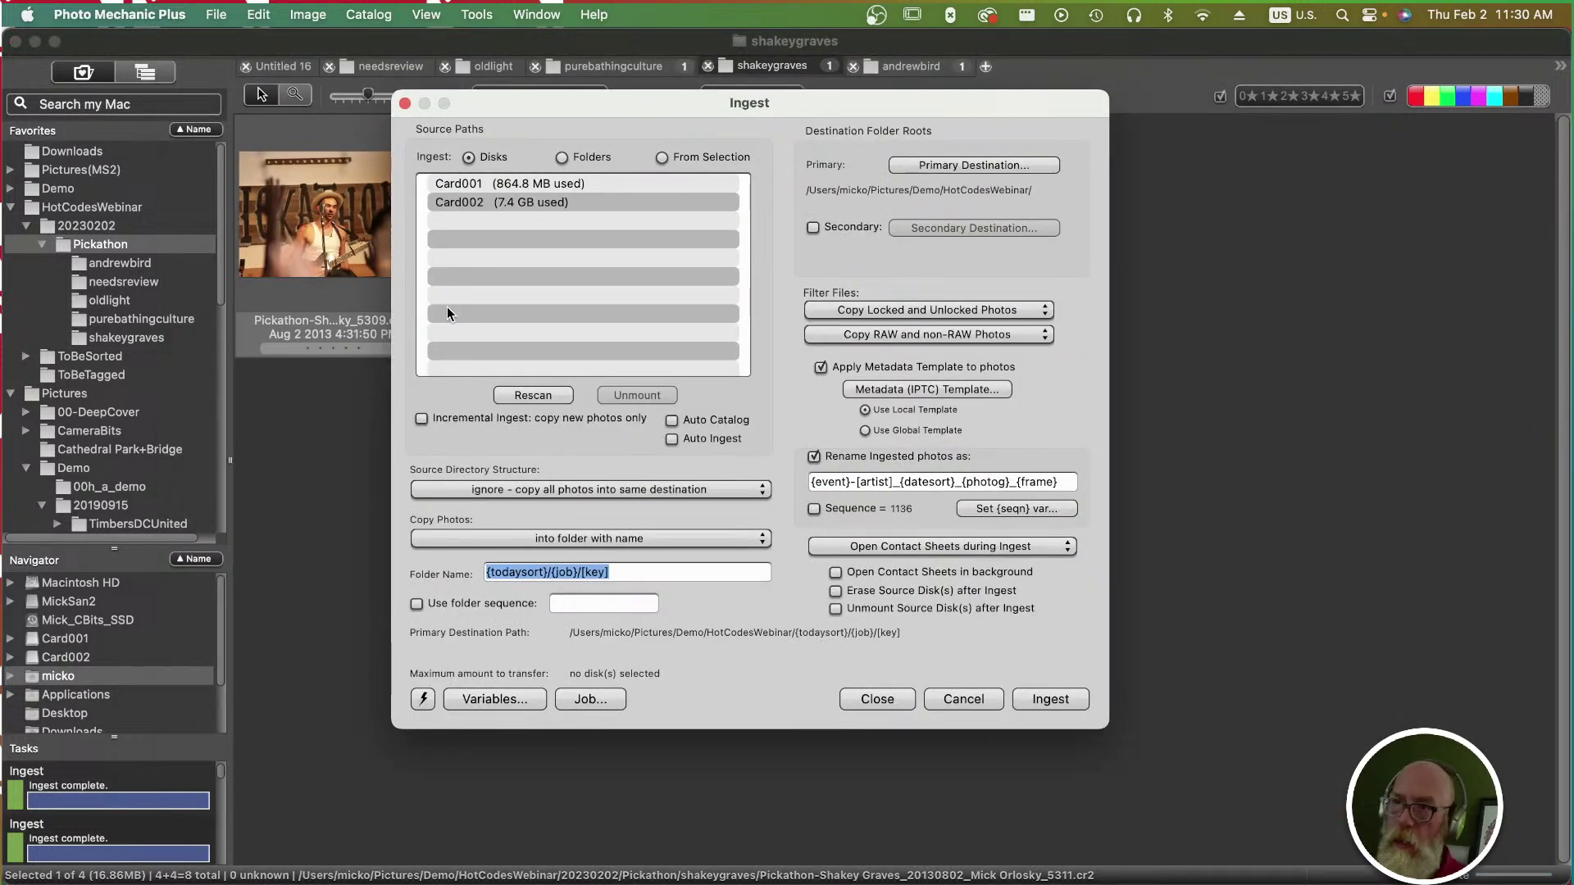
{"action": "left_click", "coordinate": [916, 391]}
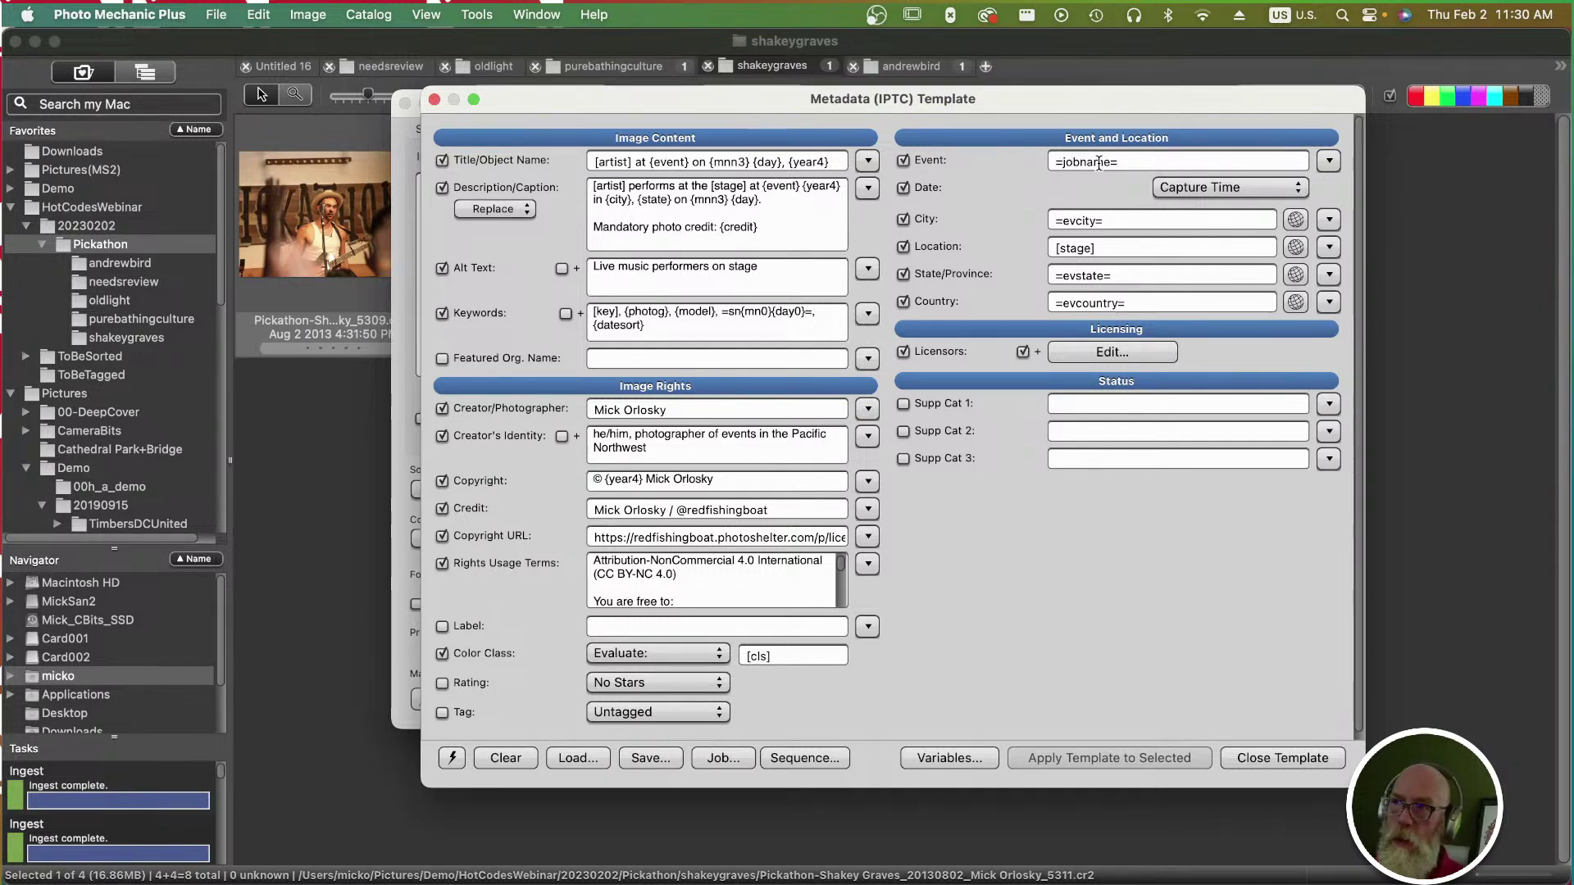
{"action": "left_click", "coordinate": [1113, 221]}
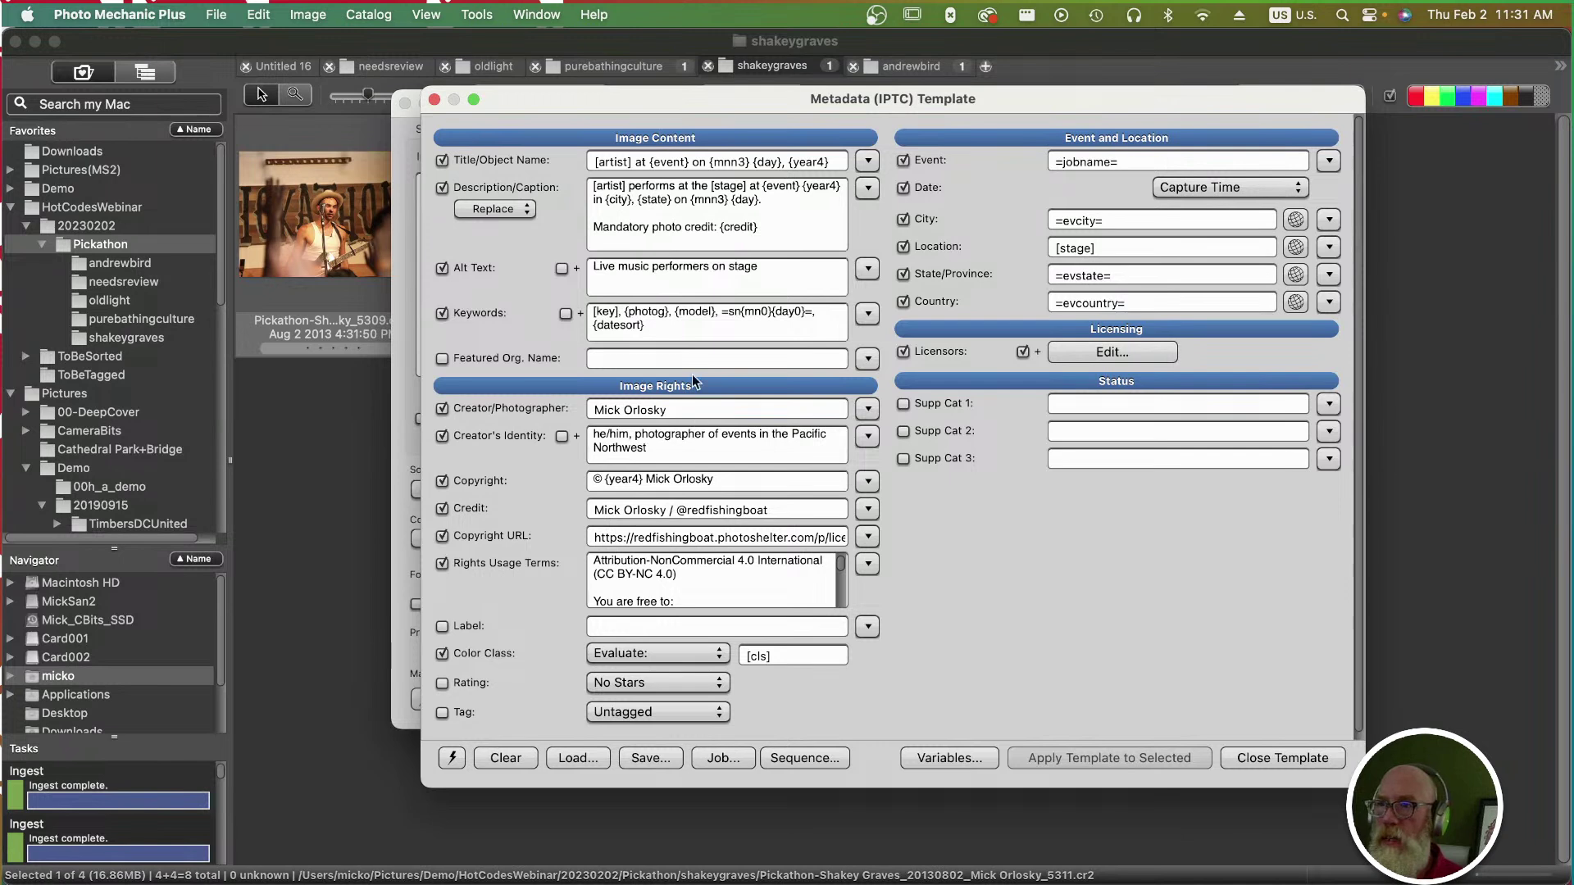
Append the {city} variable to the Keywords in the IPTC metadata template.
{"action": "left_click", "coordinate": [698, 328]}
{"action": "type", "text": ", "}
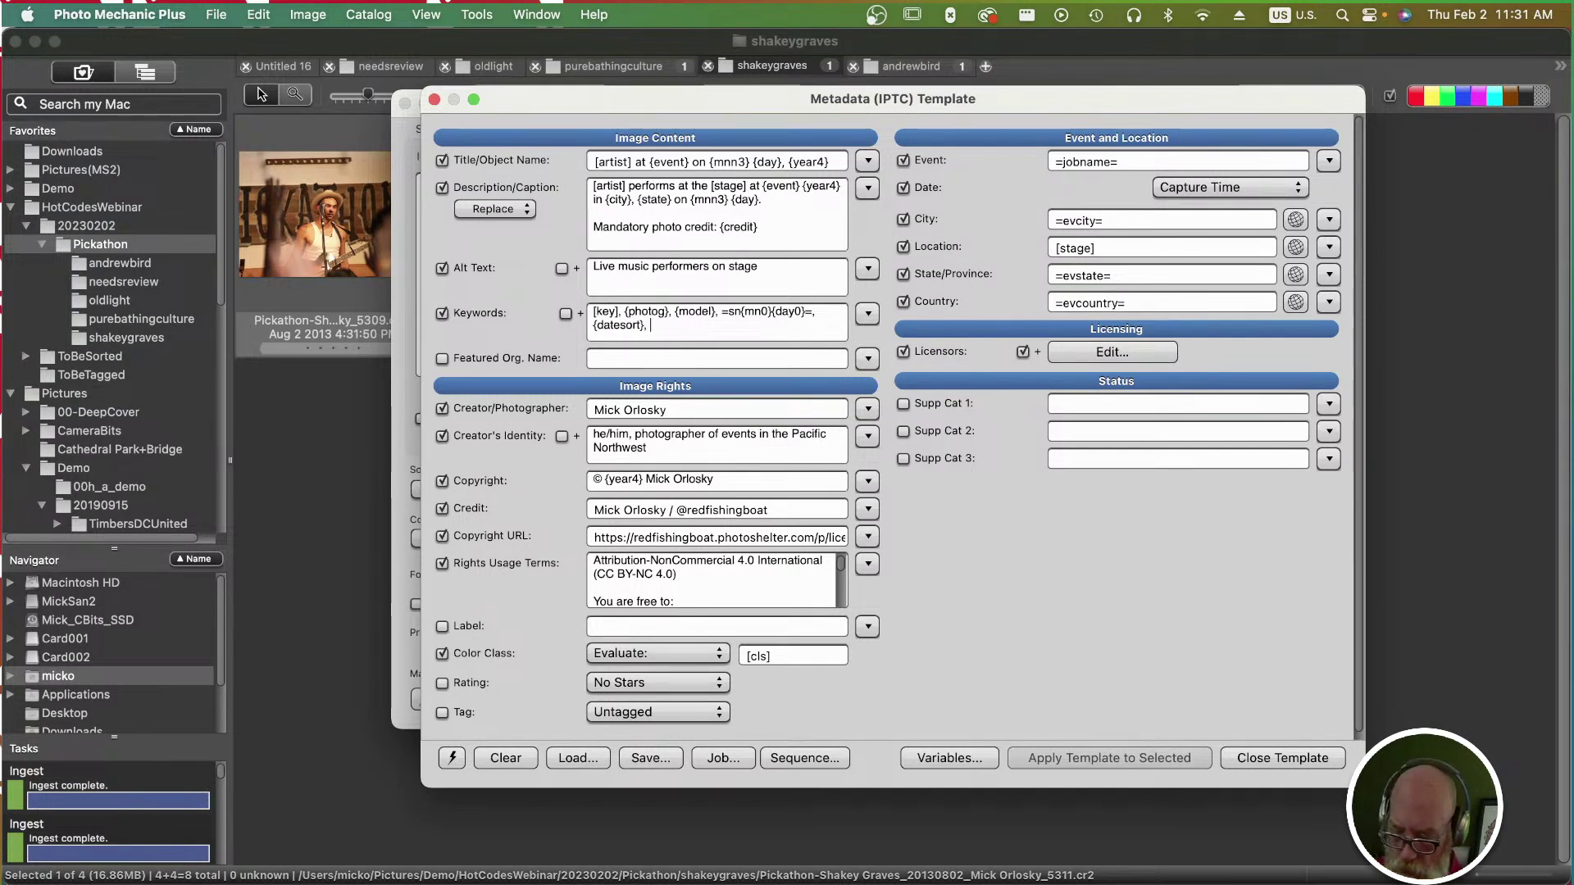
{"action": "type", "text": "city"}
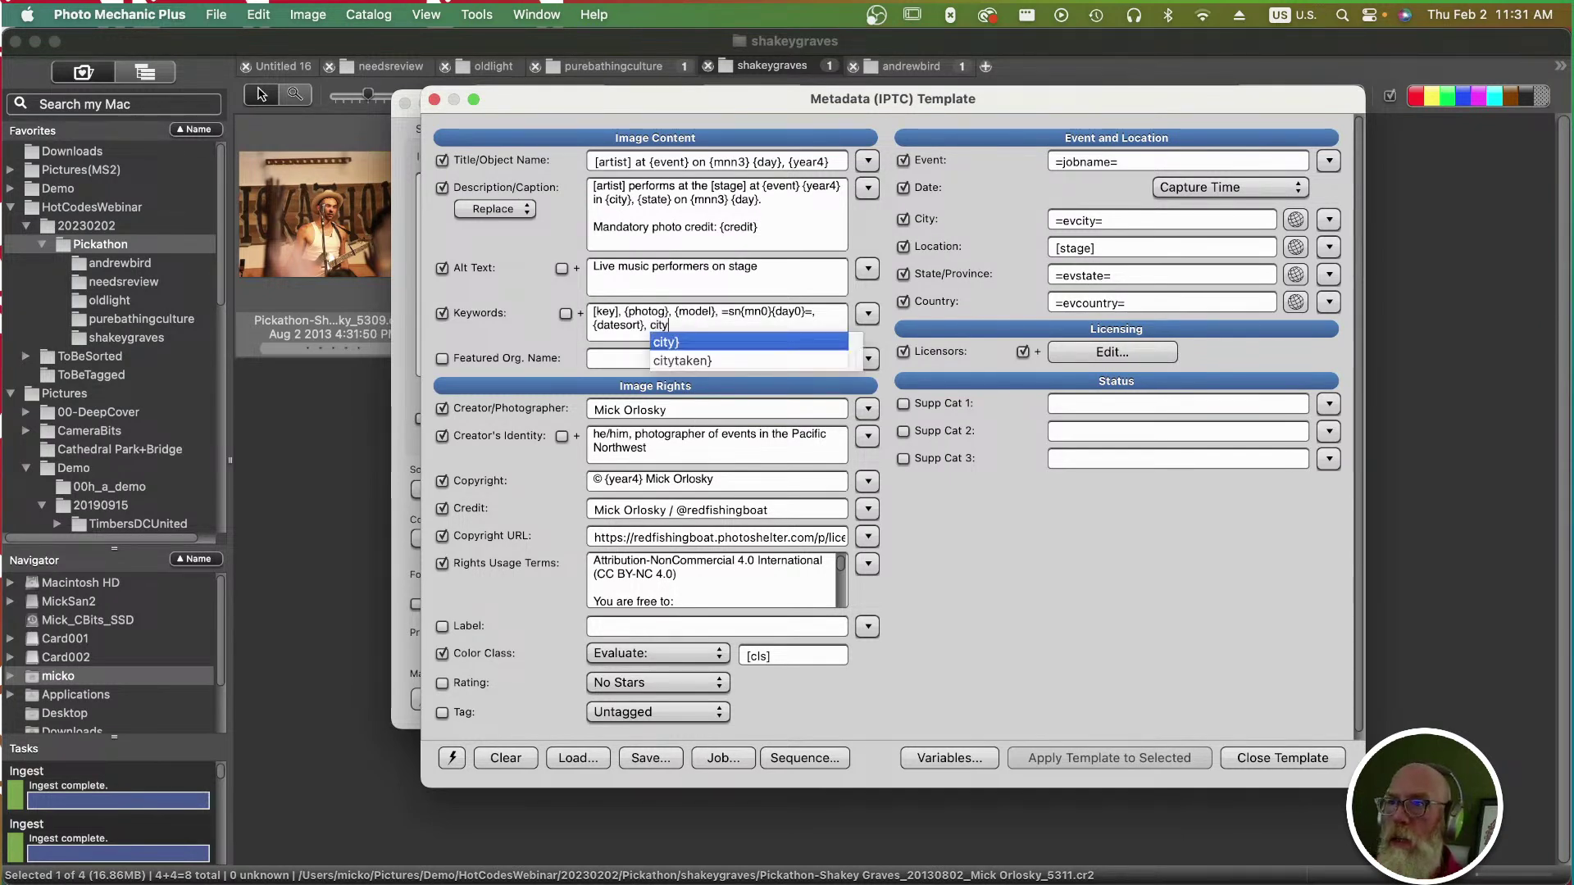
{"action": "key", "text": "Return"}
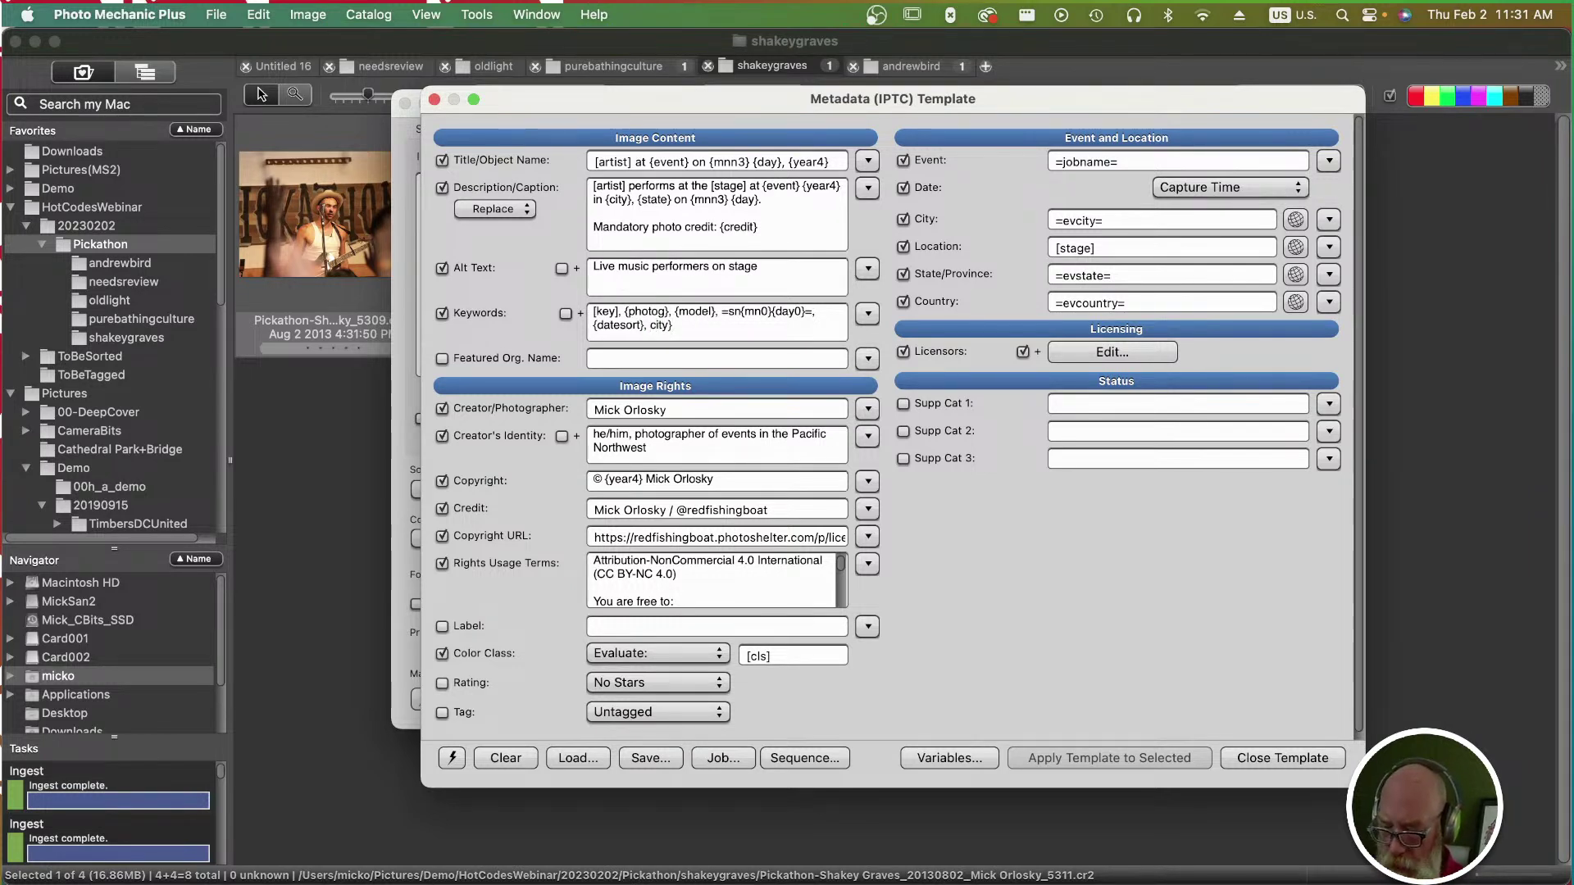
{"action": "left_click", "coordinate": [654, 325]}
{"action": "type", "text": "{"}
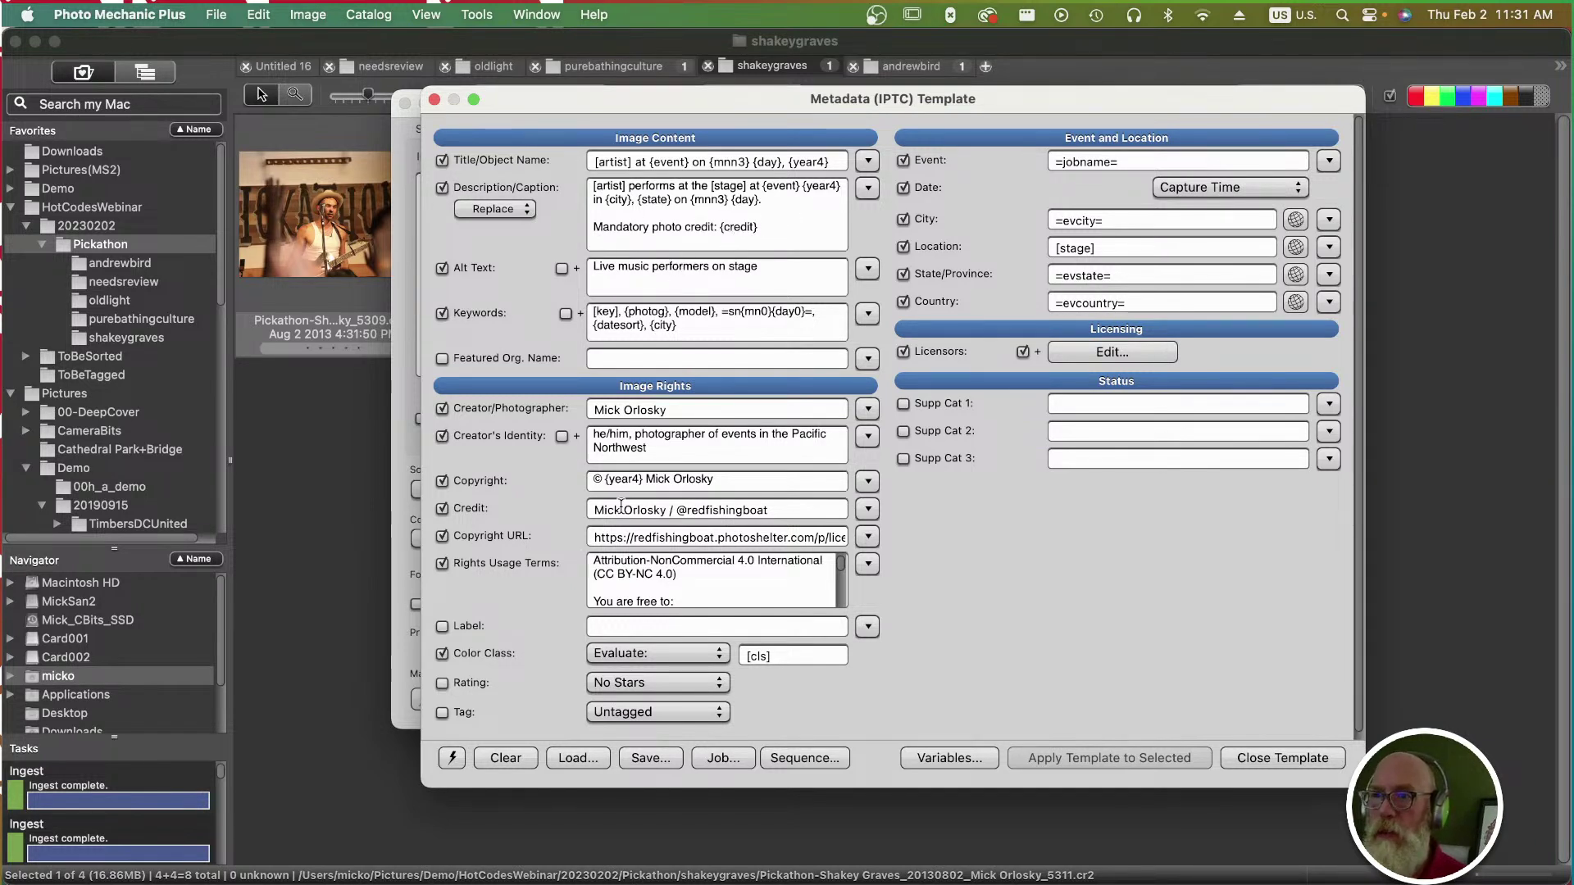
Close the metadata template without saving its changes and cancel the Ingest dialog.
{"action": "left_click", "coordinate": [648, 510]}
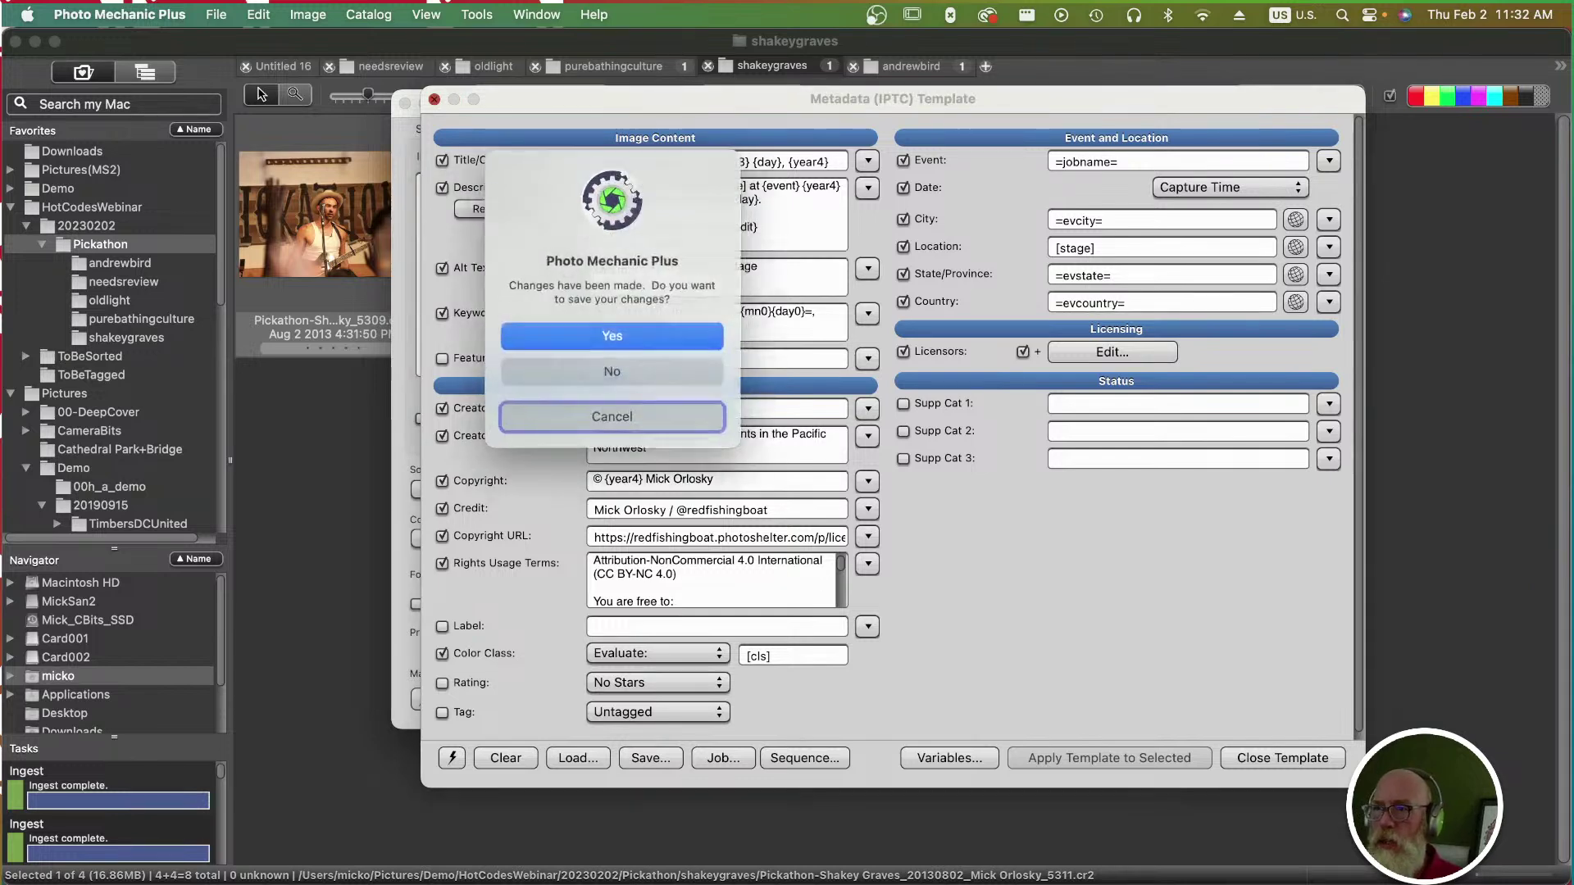
{"action": "left_click", "coordinate": [649, 372]}
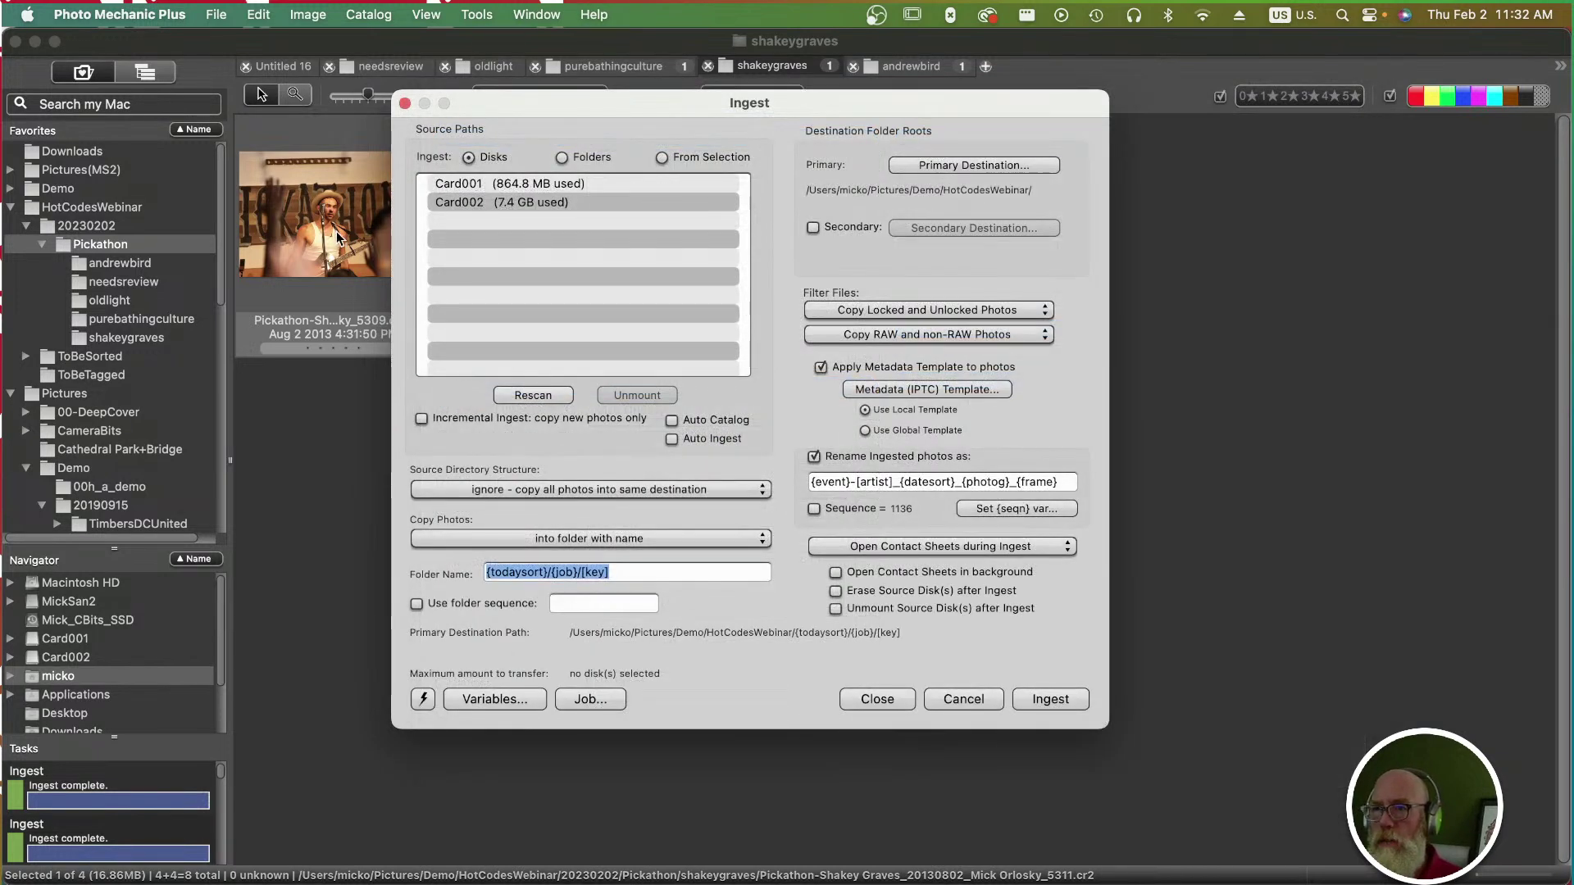
{"action": "left_click", "coordinate": [972, 697]}
Examine the IPTC metadata of photo 5310 in the shakeygraves contact sheet, then close it and clear the selection.
{"action": "left_click", "coordinate": [605, 269]}
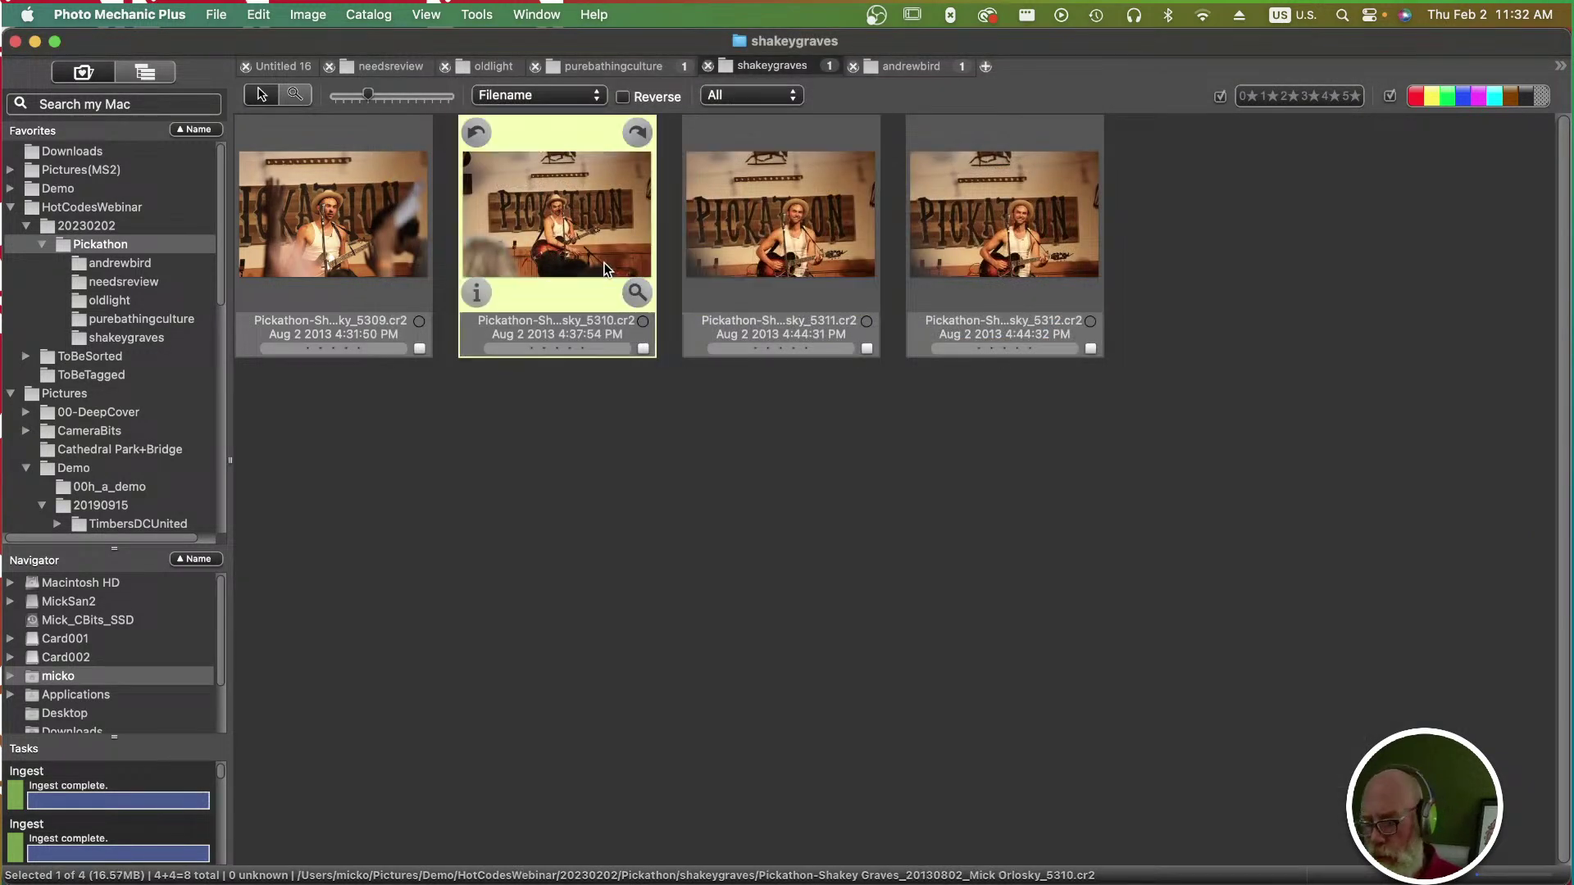
{"action": "key", "text": "super+i"}
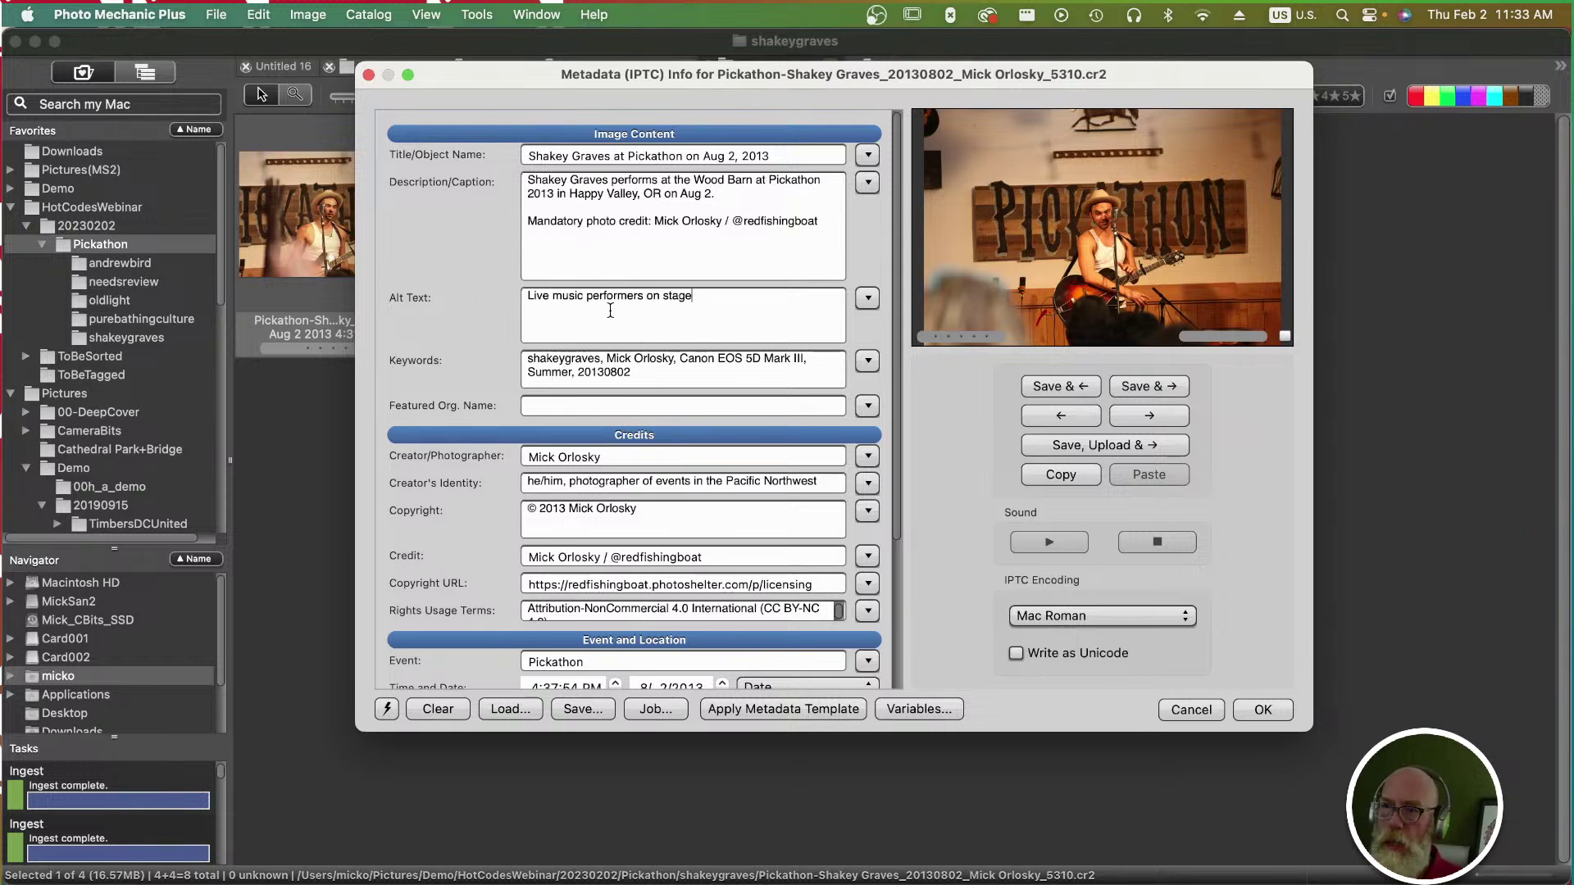
{"action": "left_click", "coordinate": [368, 74]}
{"action": "left_click", "coordinate": [653, 412]}
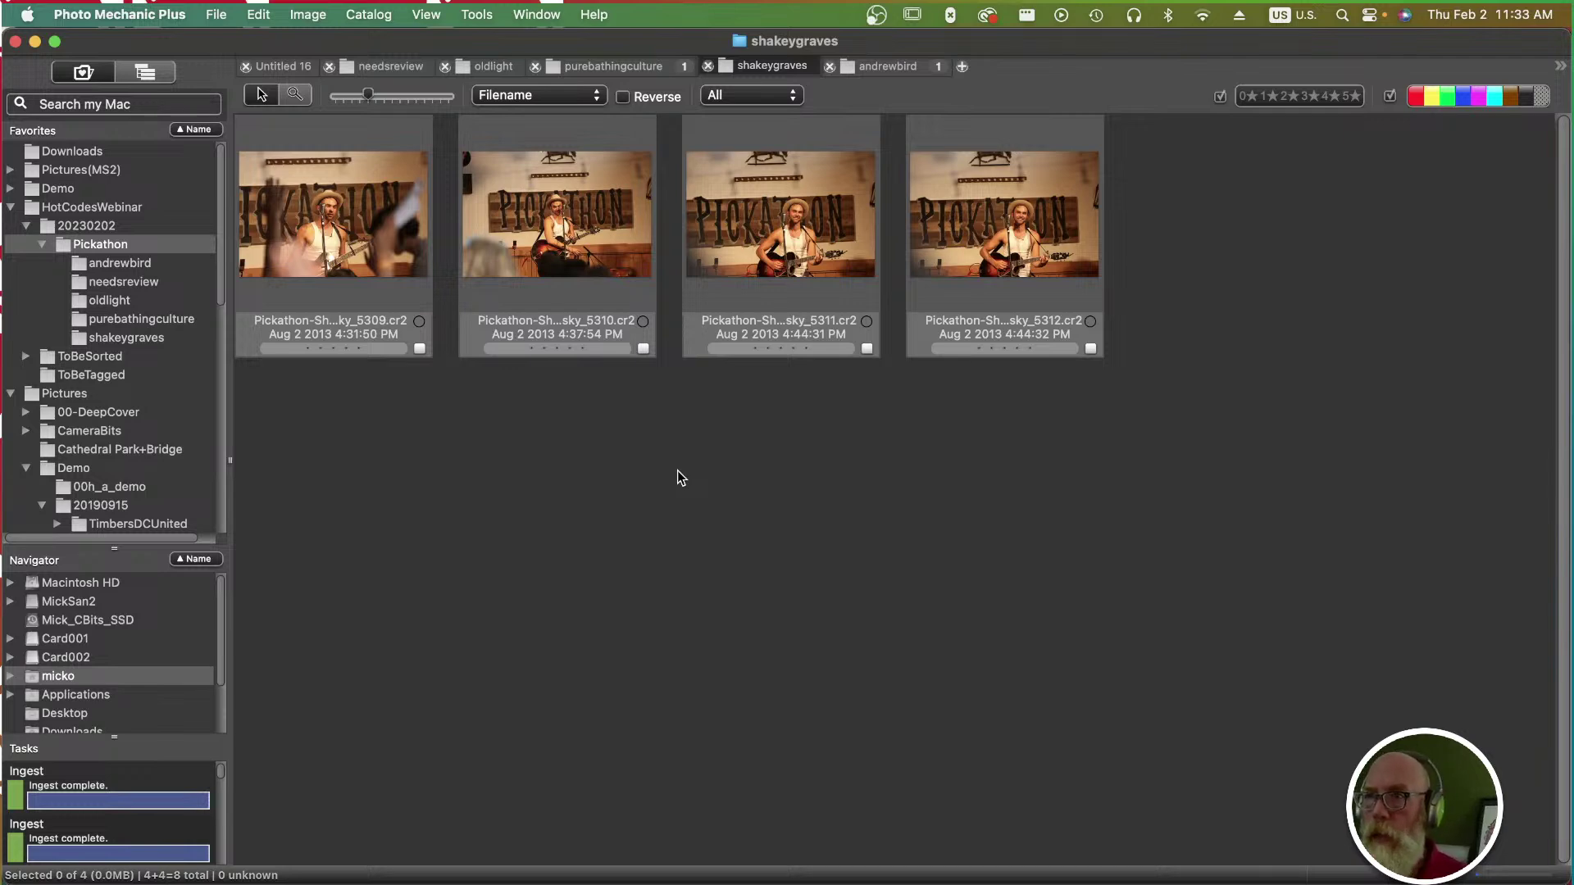
Switch to Chrome and review the //?? default row and the stage entries in the Hot Codes - Concert spreadsheet.
{"action": "key", "text": "super+Tab"}
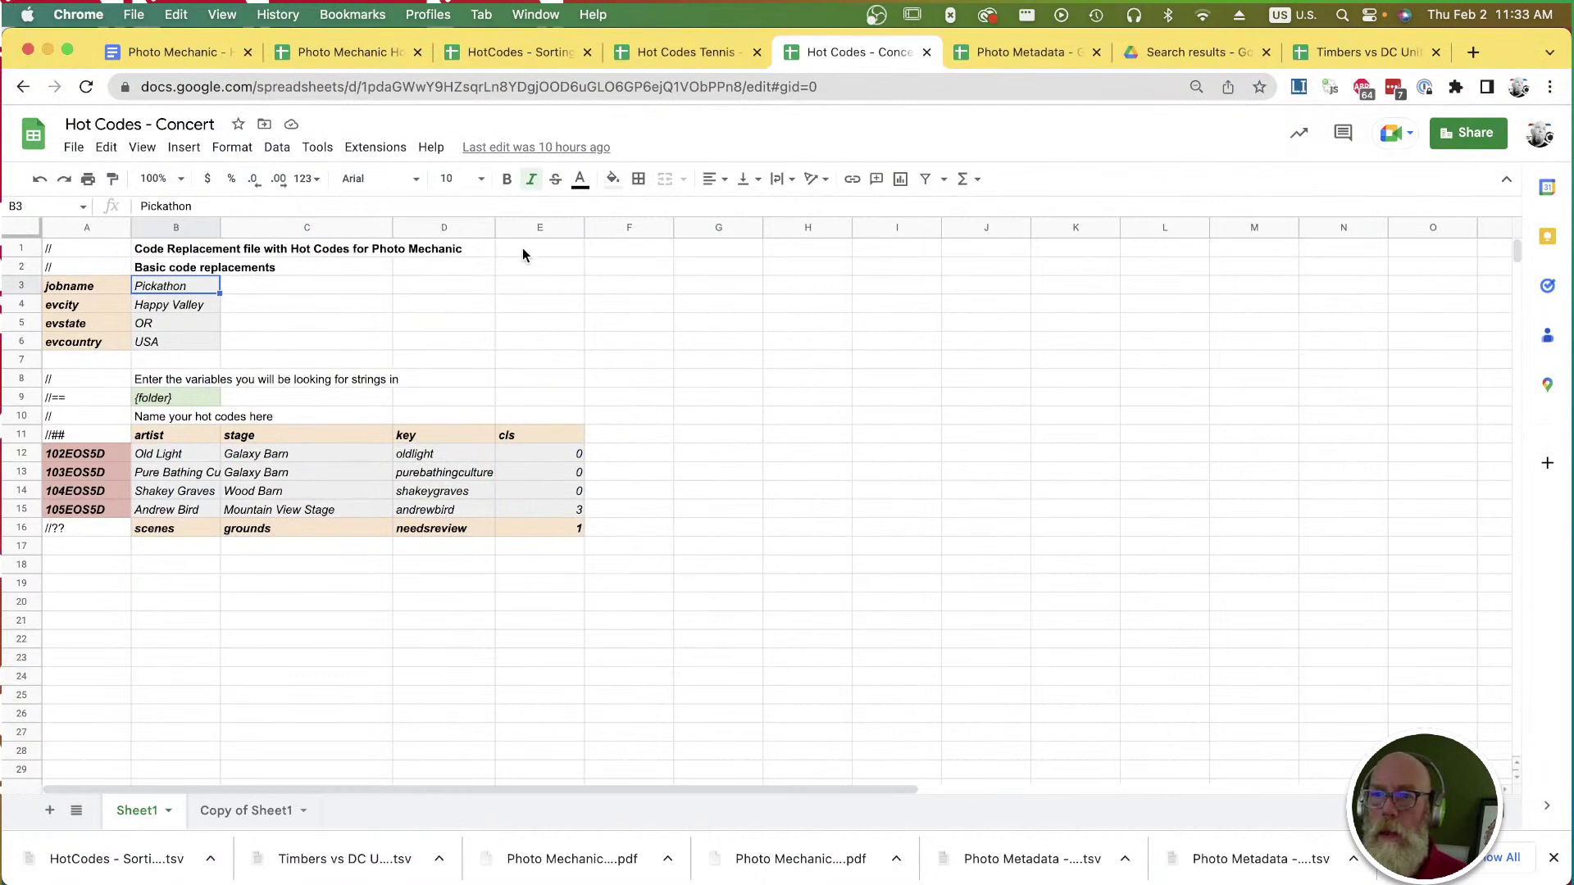
{"action": "left_click", "coordinate": [81, 525]}
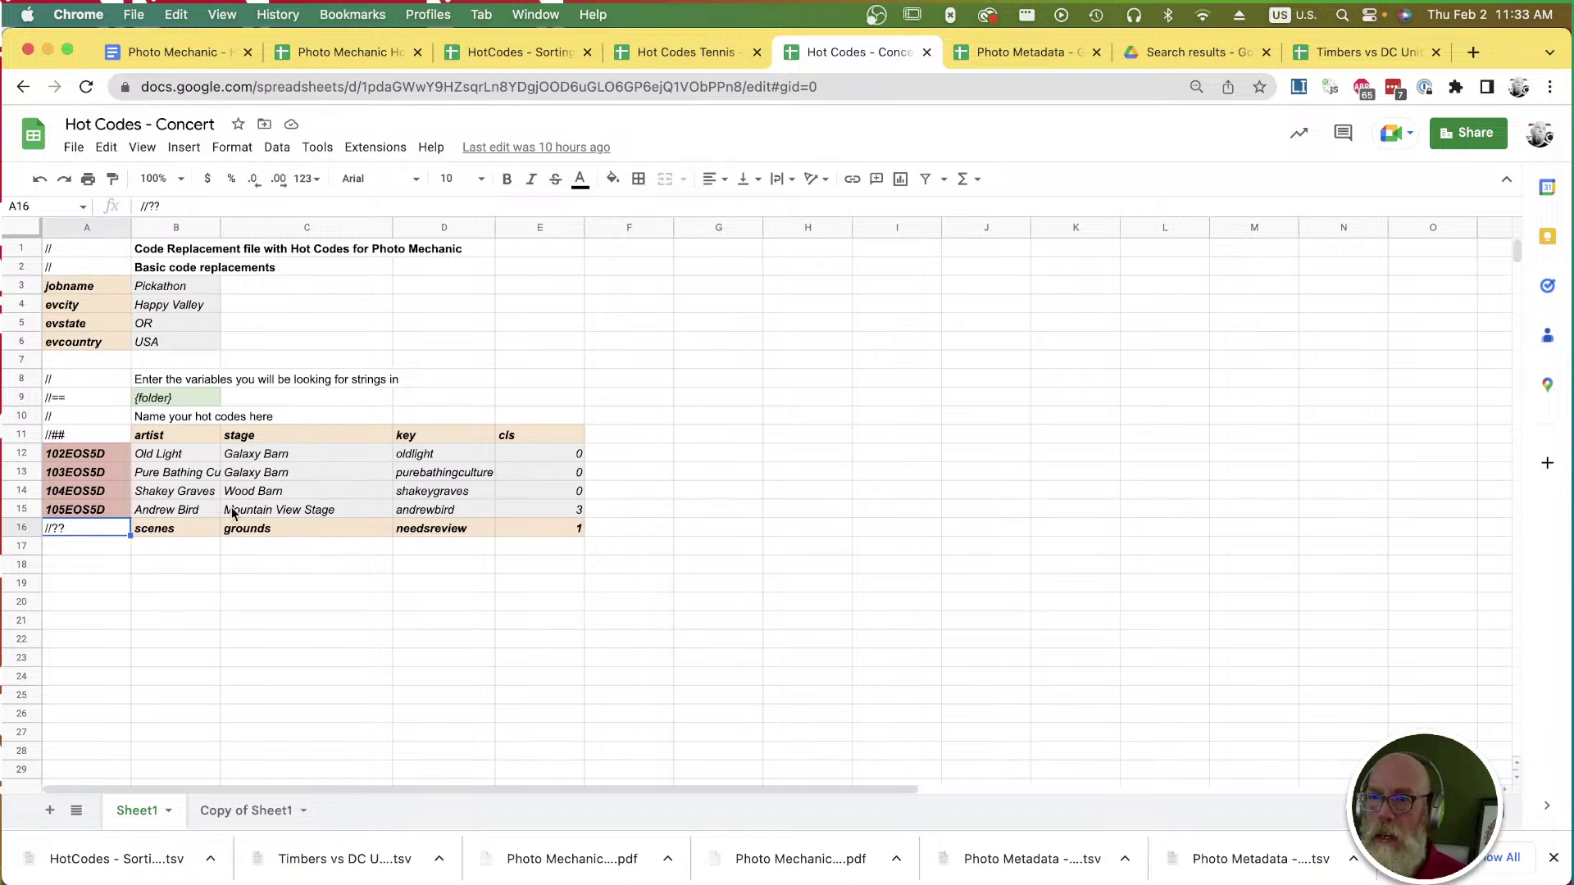
{"action": "left_click", "coordinate": [274, 510]}
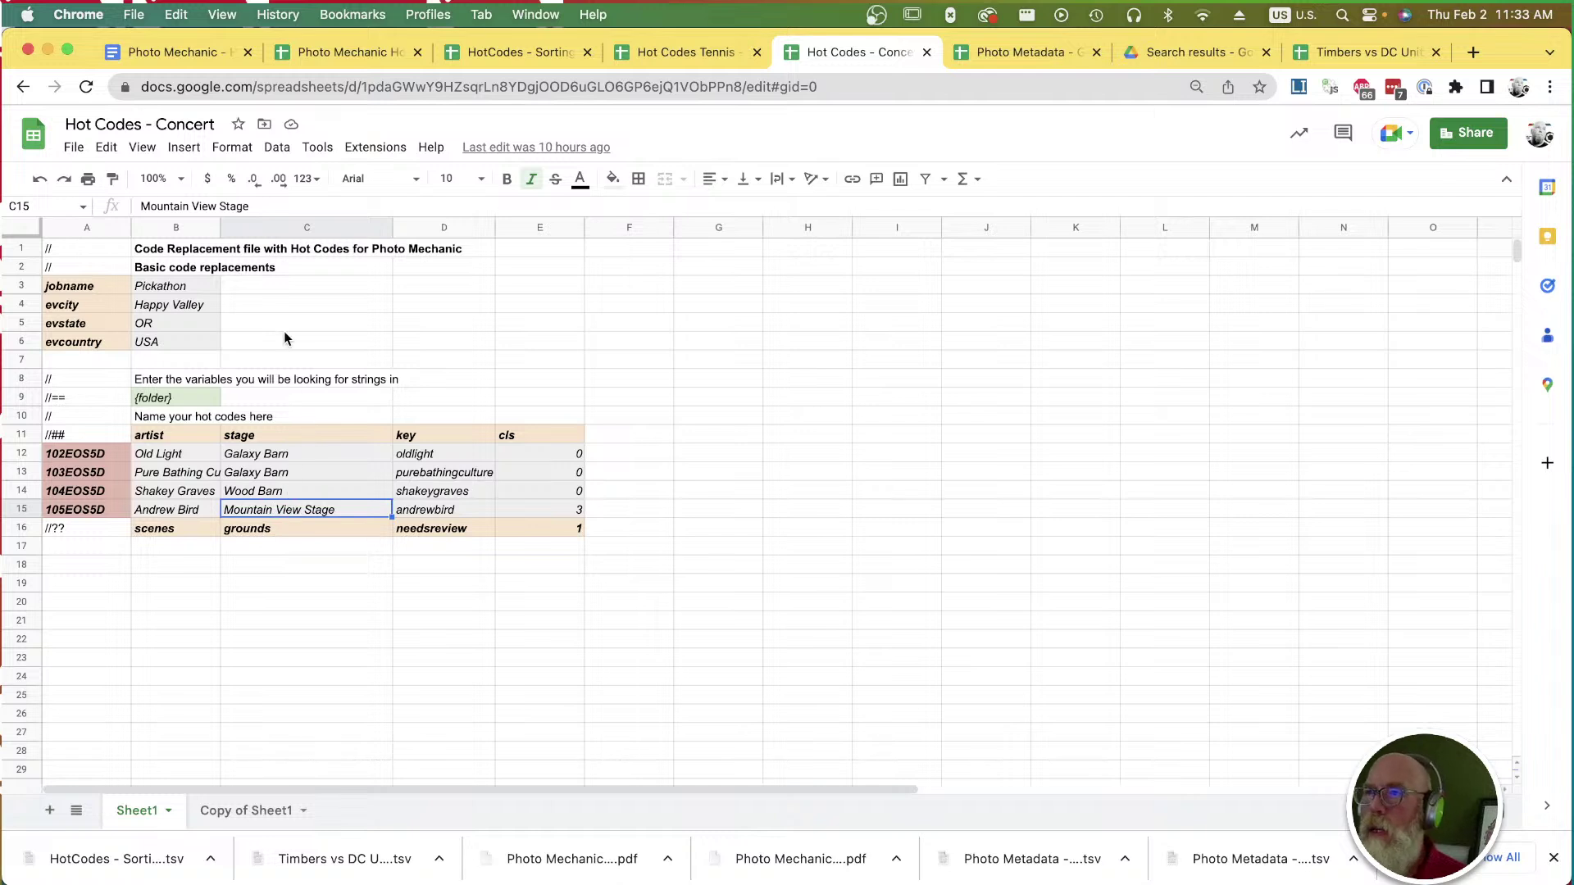
{"action": "left_click", "coordinate": [751, 355]}
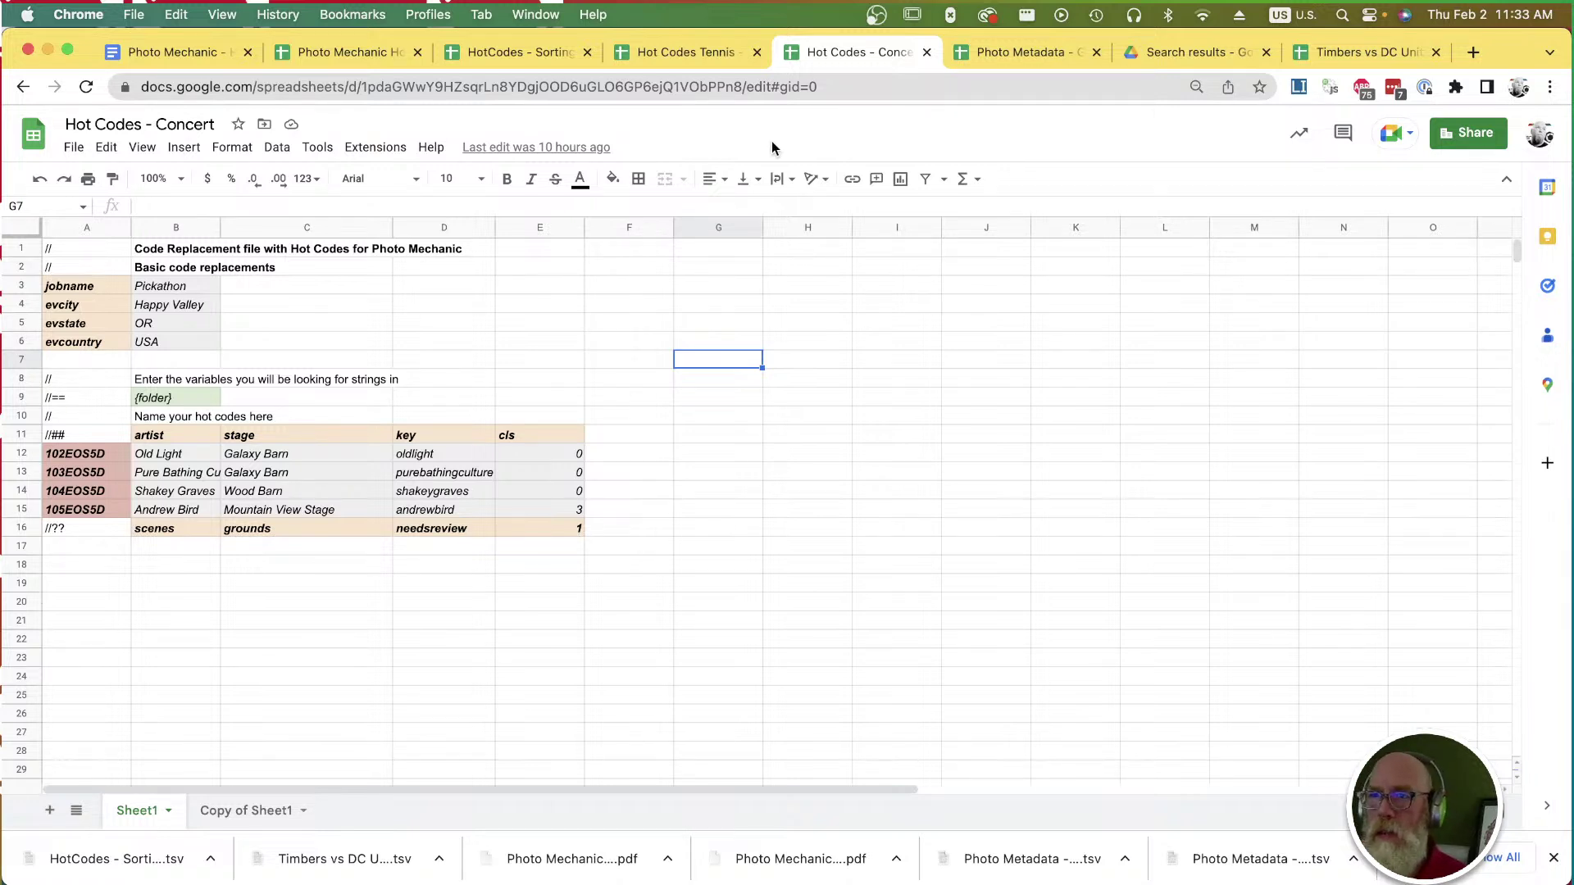
Open the Hot Codes Tennis spreadsheet and examine its code replacements, hot code columns and the default row's cls value.
{"action": "left_click", "coordinate": [666, 52]}
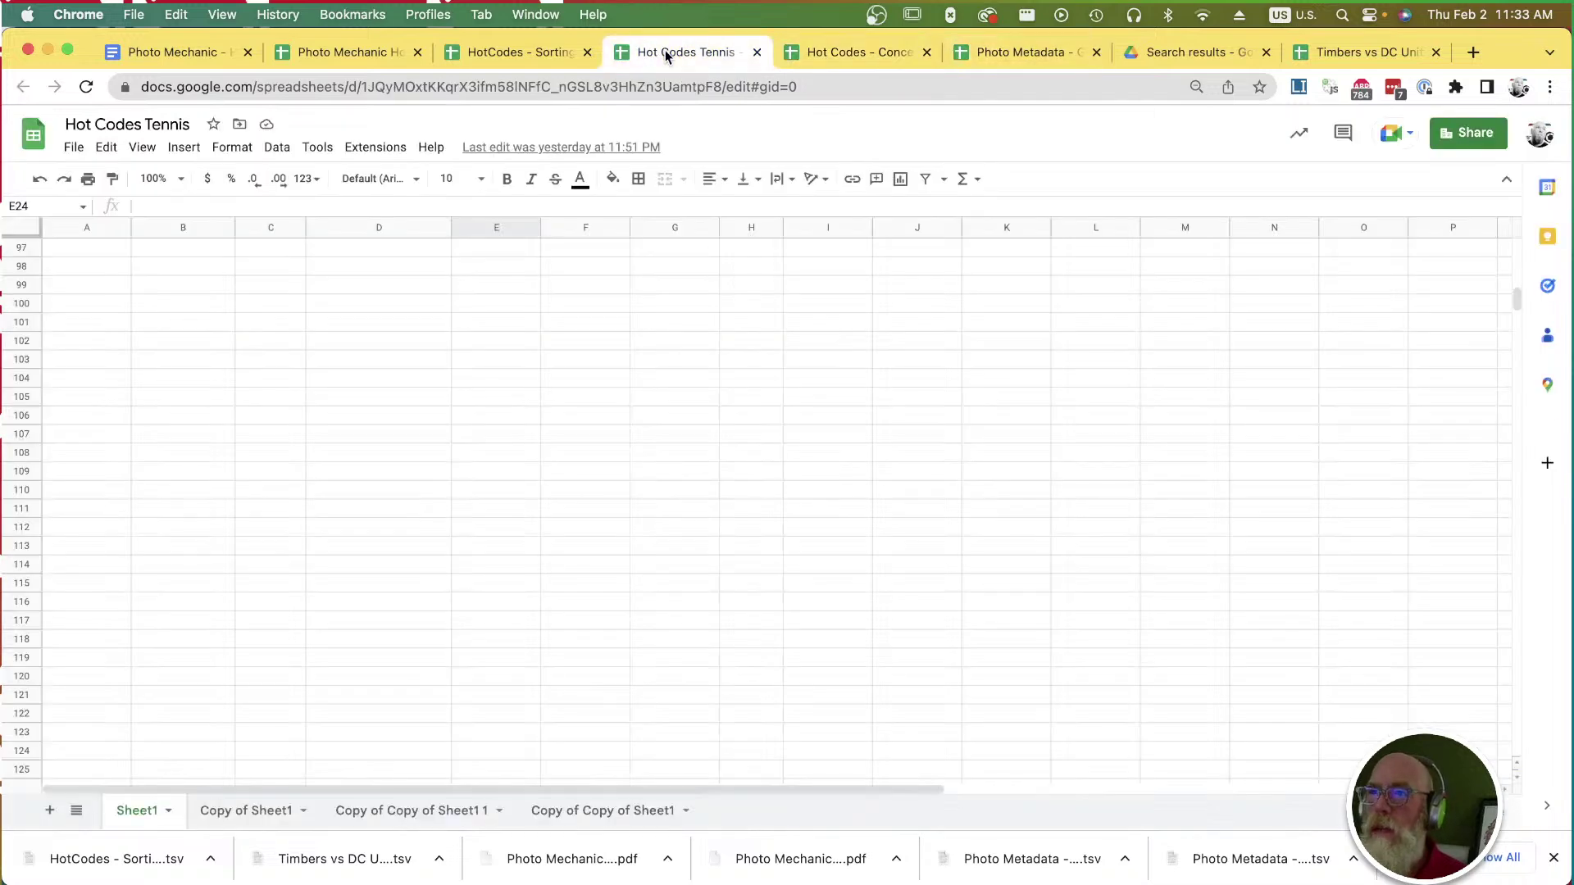
{"action": "scroll", "coordinate": [368, 478], "scroll_direction": "up", "scroll_amount": 20}
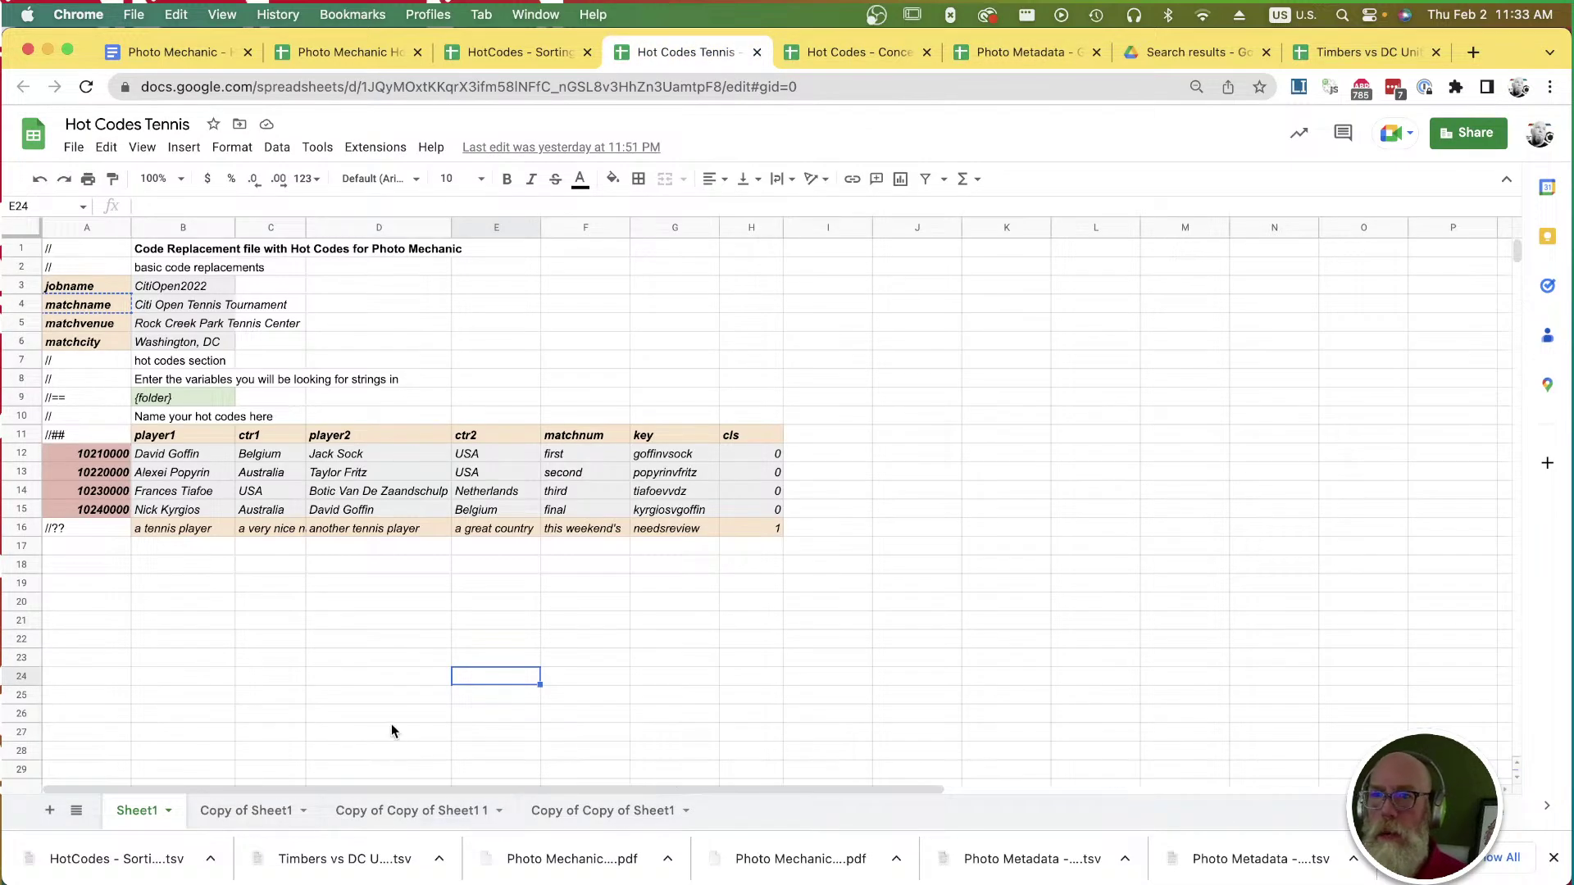
{"action": "left_click", "coordinate": [524, 364]}
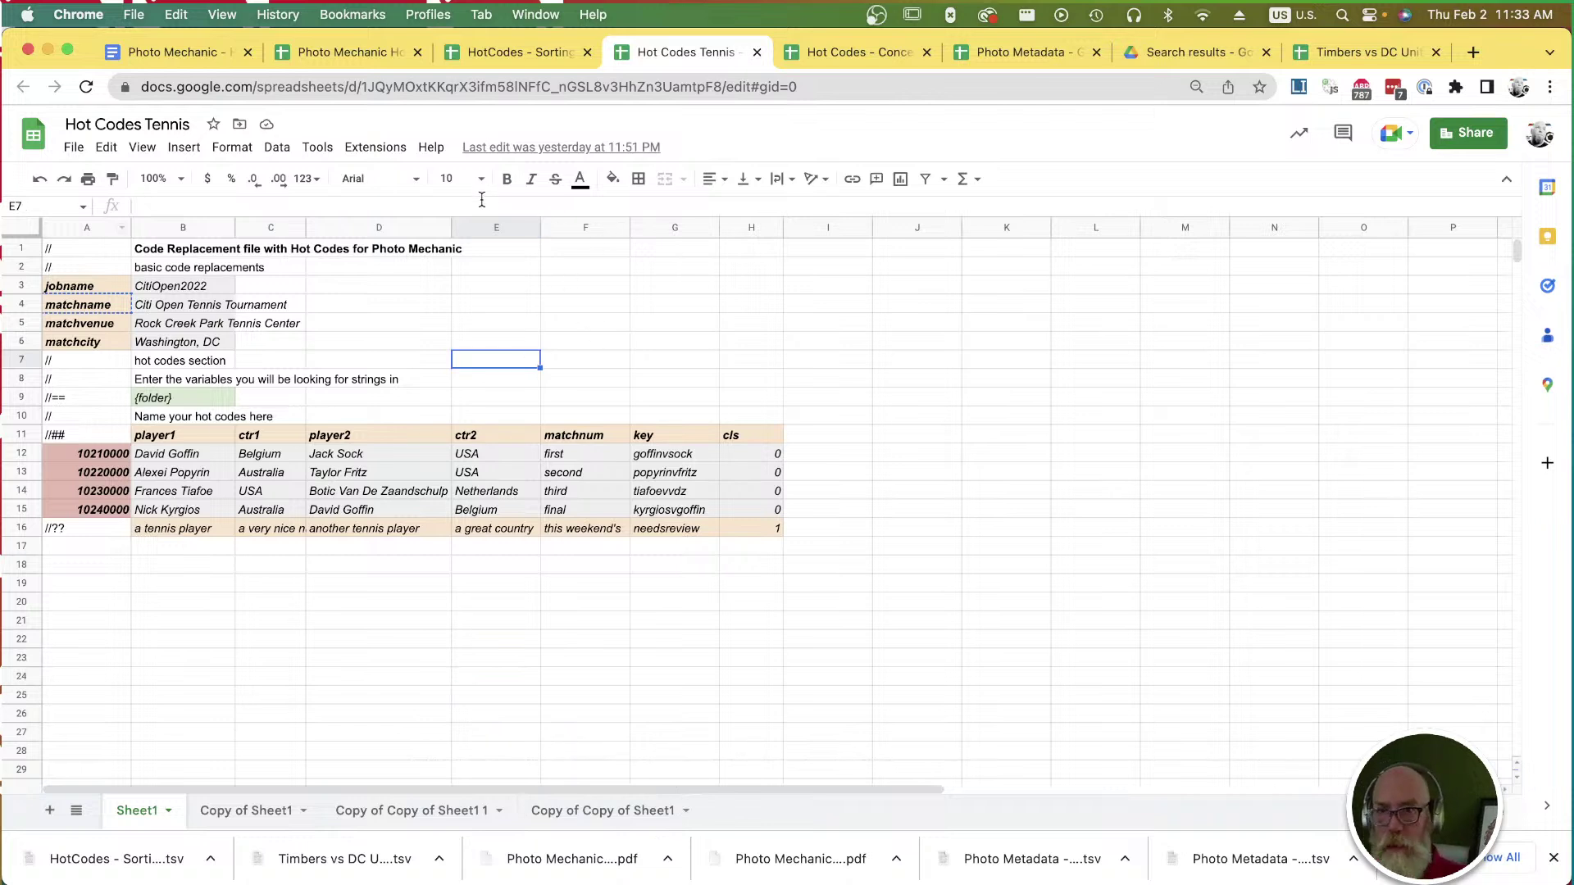
{"action": "left_click", "coordinate": [413, 607]}
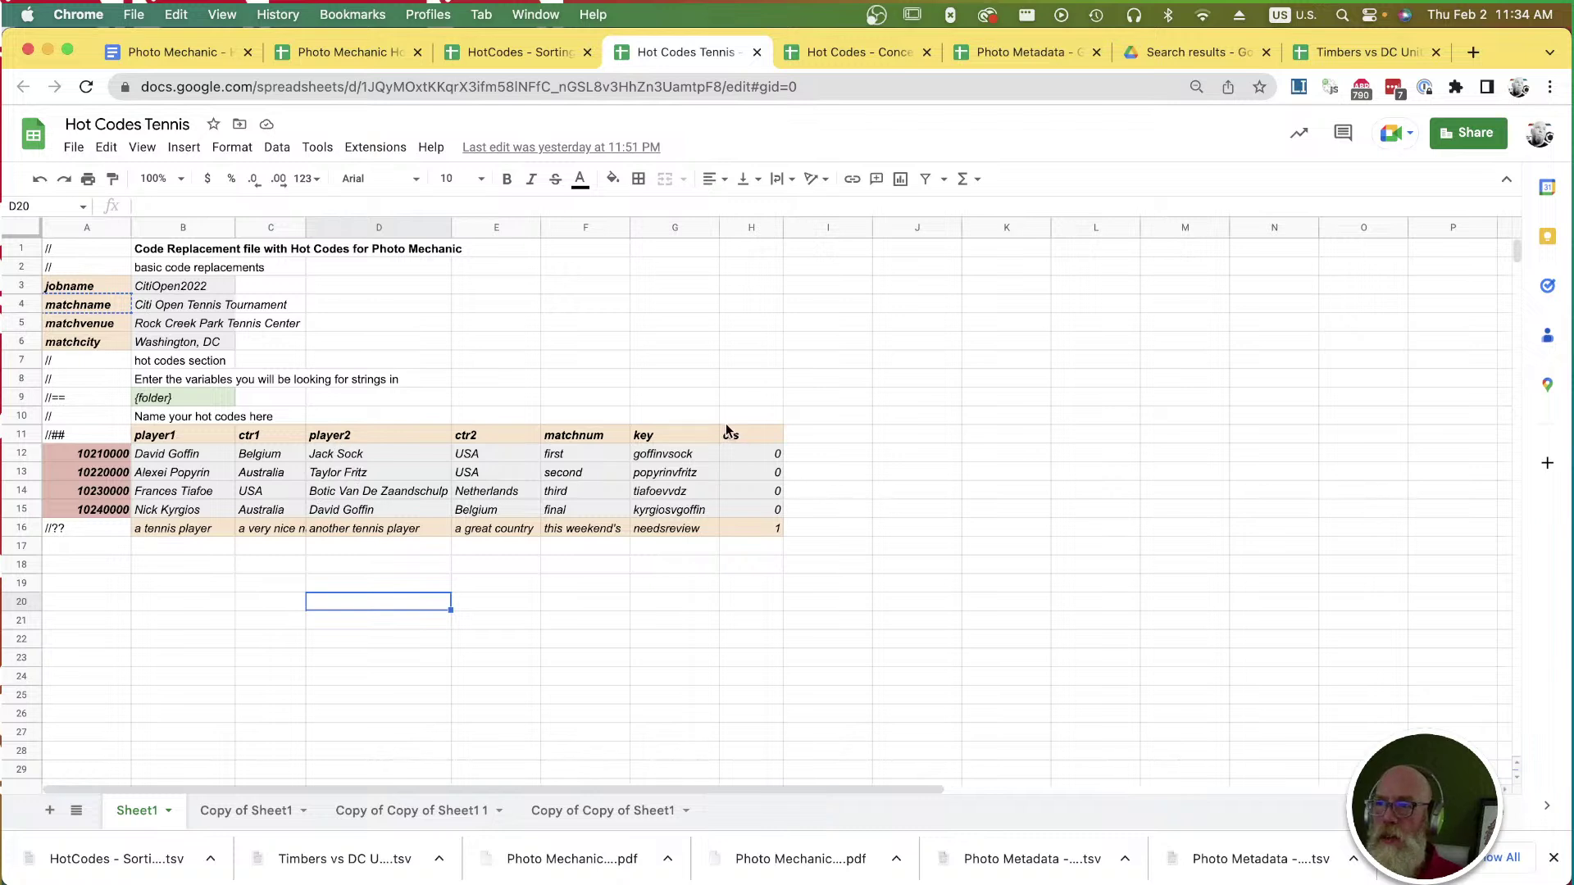
{"action": "left_click", "coordinate": [752, 529]}
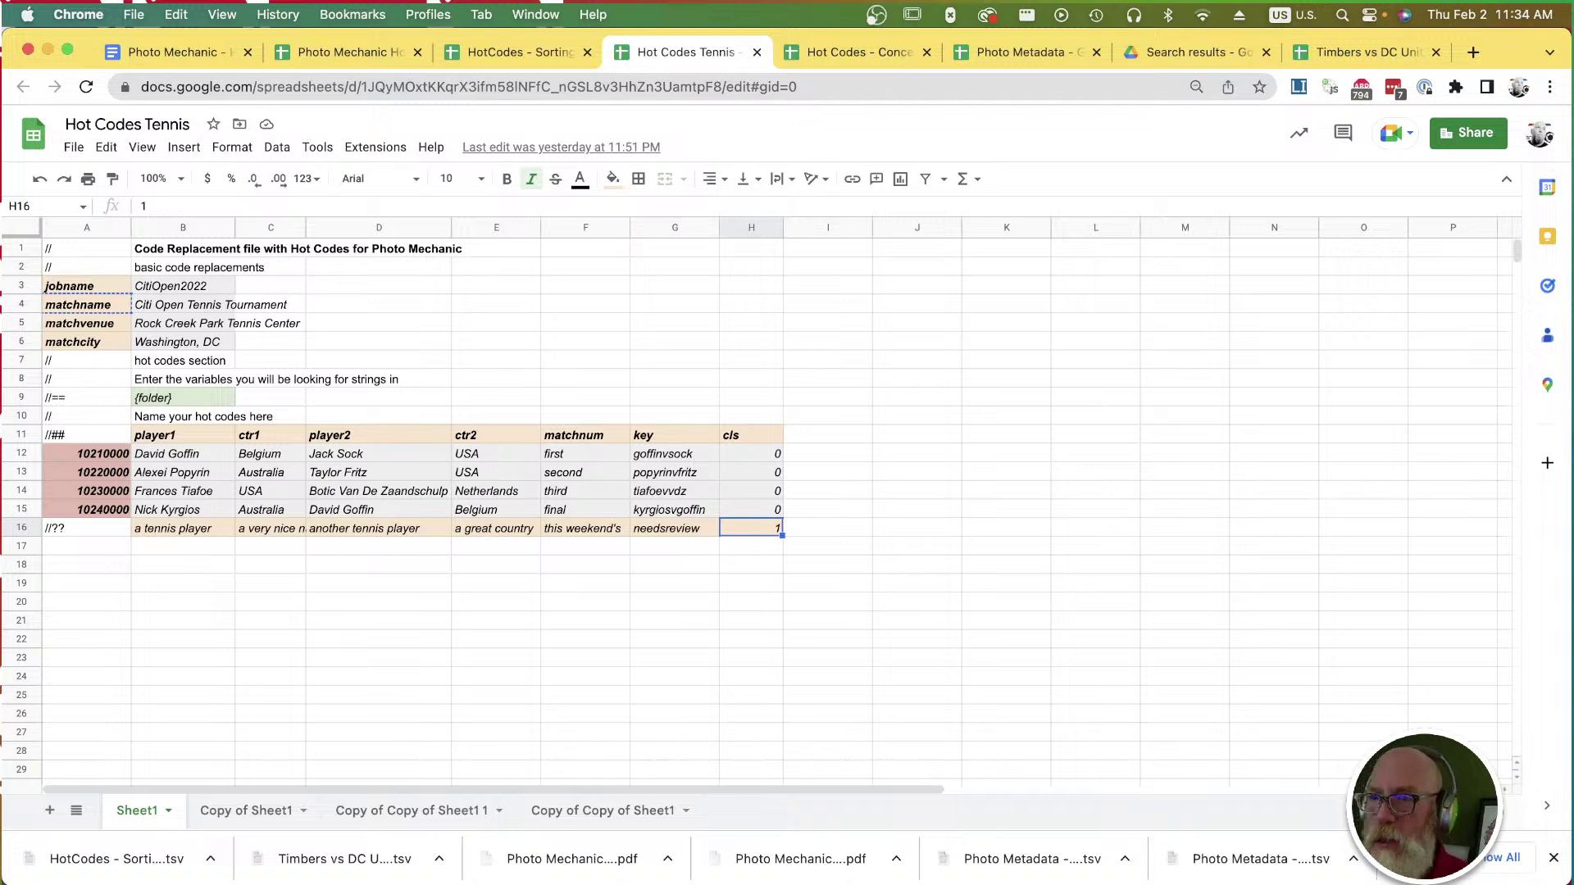
{"action": "left_click", "coordinate": [617, 606]}
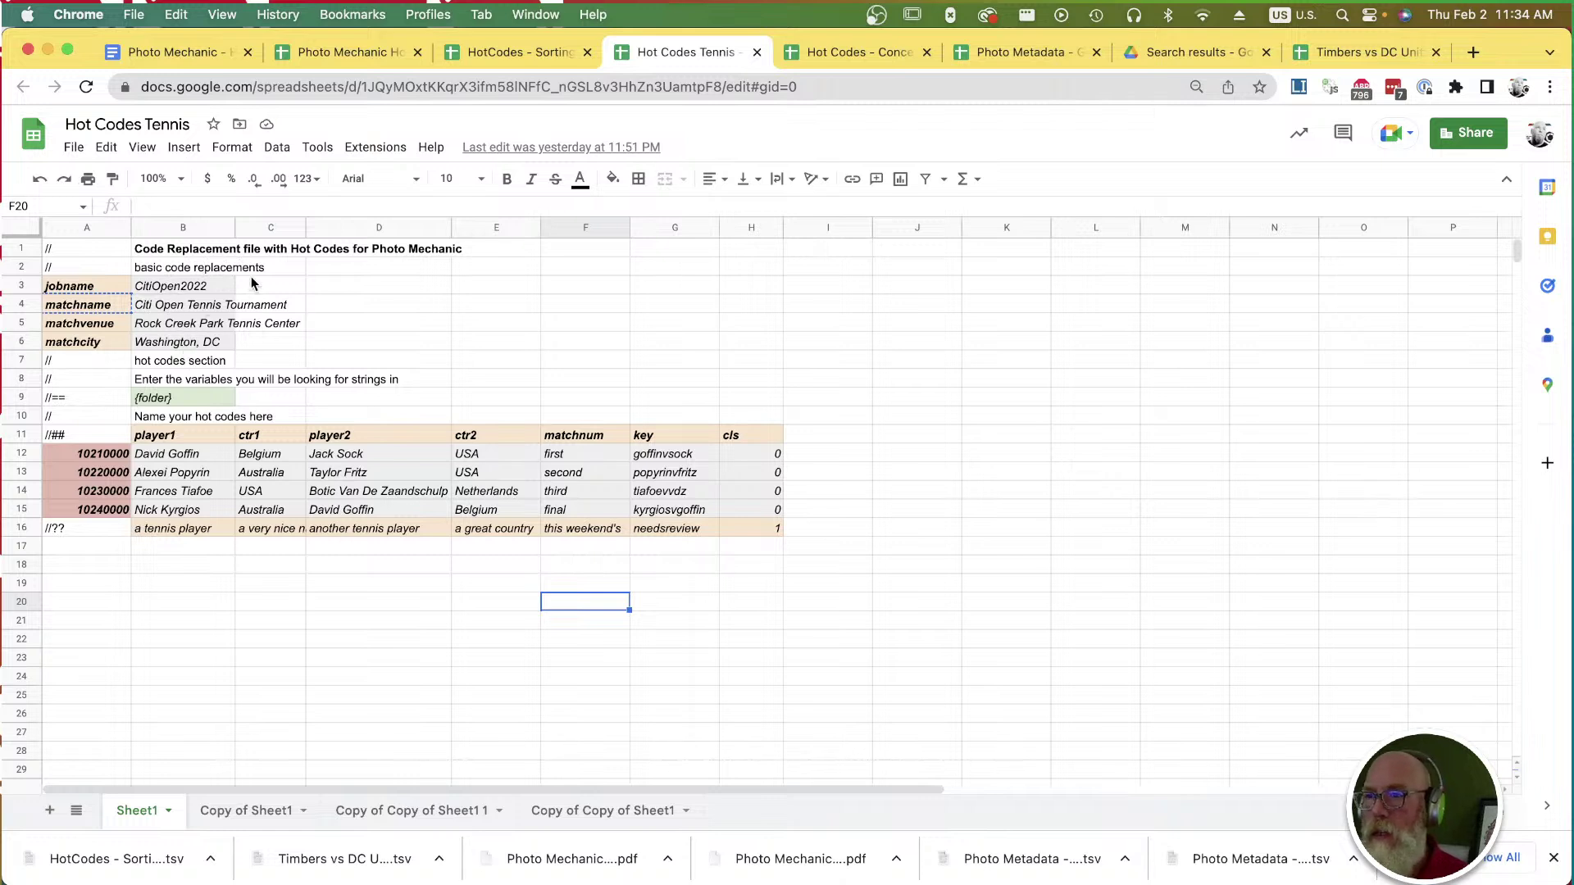
Download the Hot Codes Tennis sheet as a tab-separated values file.
{"action": "left_click", "coordinate": [74, 146]}
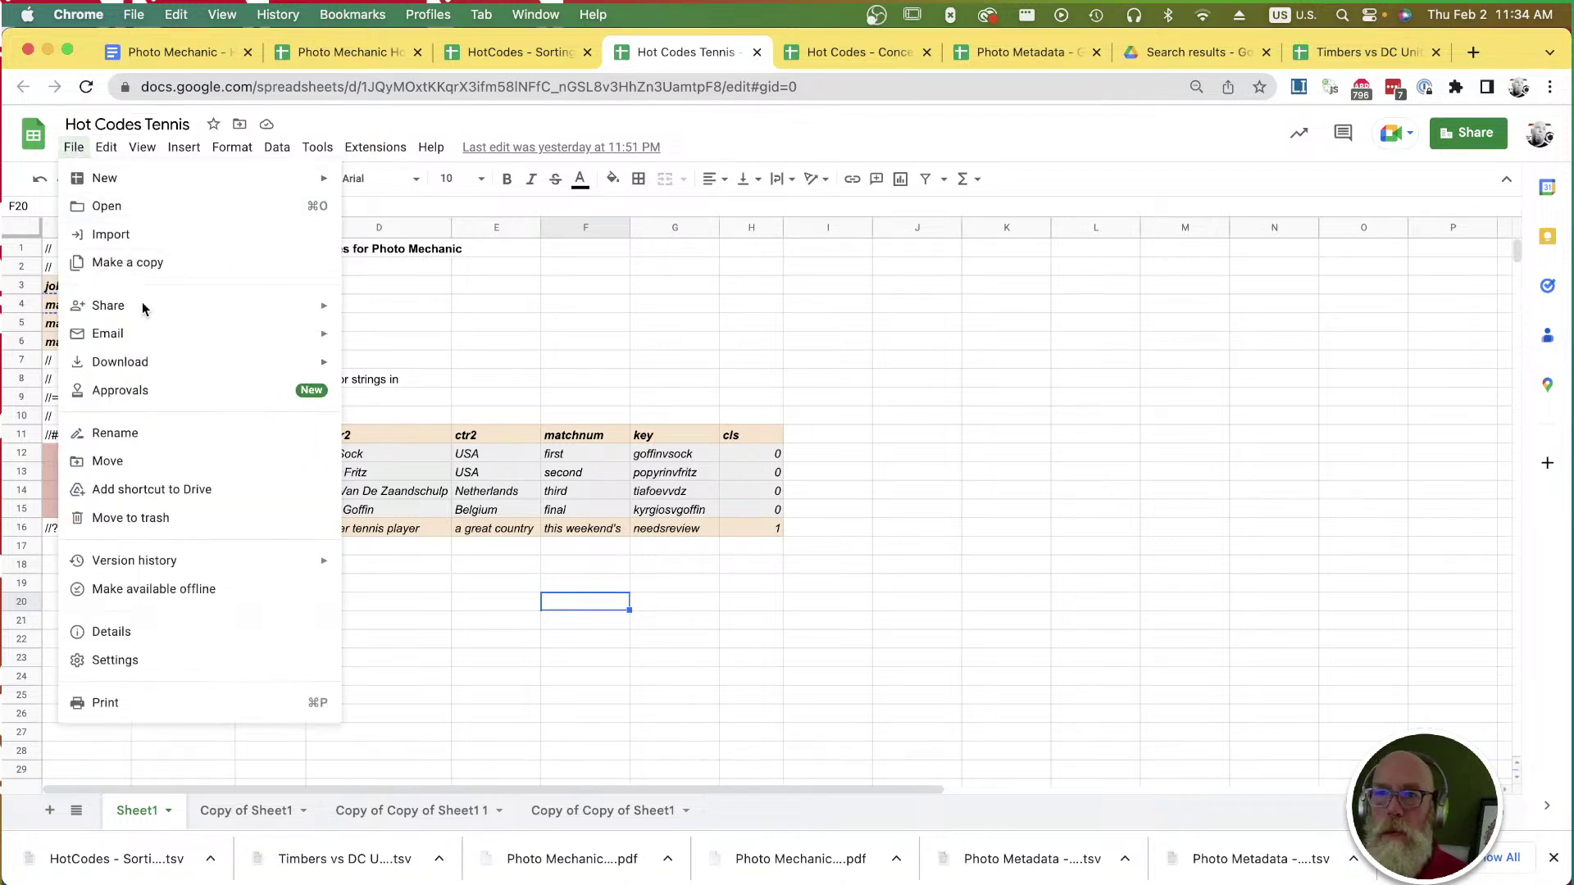
{"action": "mouse_move", "coordinate": [147, 370]}
{"action": "left_click", "coordinate": [457, 509]}
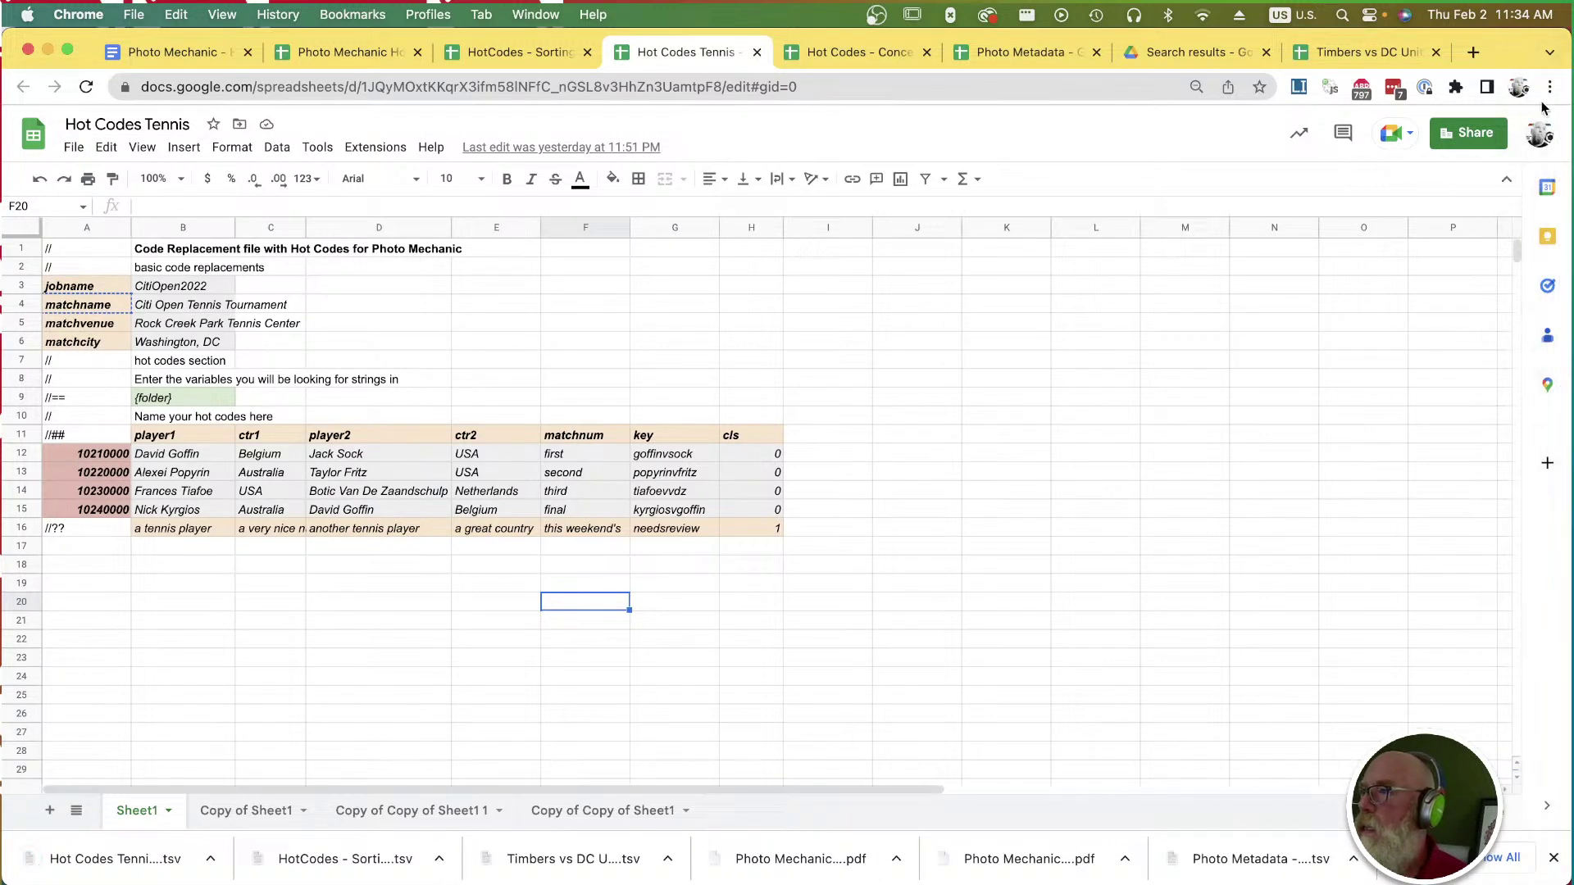
In Finder, move Hot Codes Tennis - Sheet1.tsv from Downloads to the PM Parts folder, replacing the older copy.
{"action": "key", "text": "super+Tab"}
{"action": "key", "text": "super+Tab"}
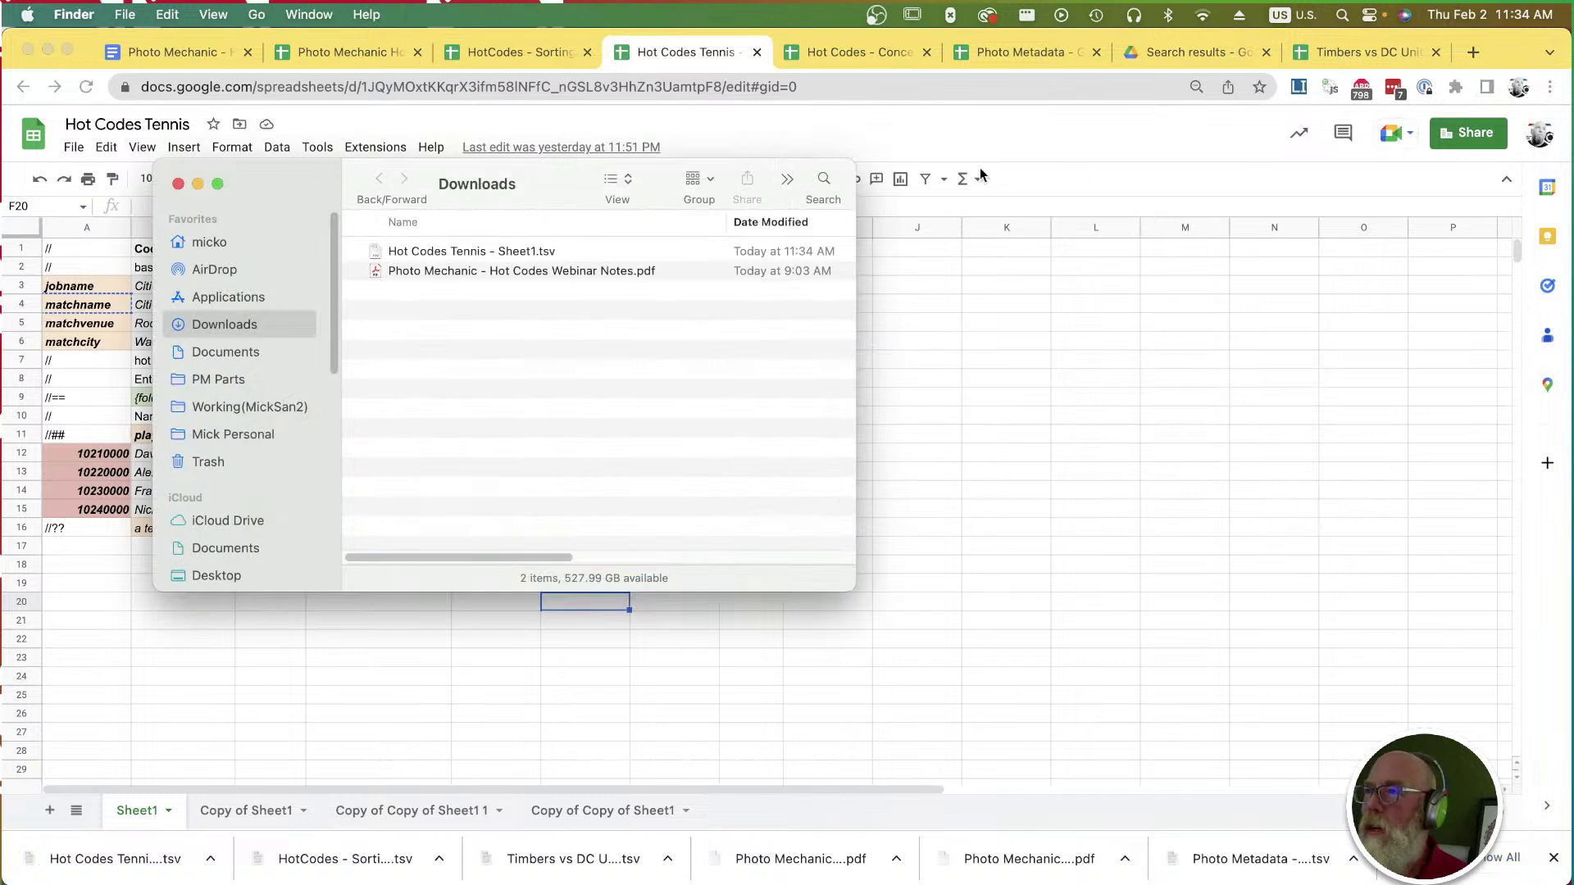
{"action": "left_click_drag", "start_coordinate": [523, 253], "coordinate": [258, 386]}
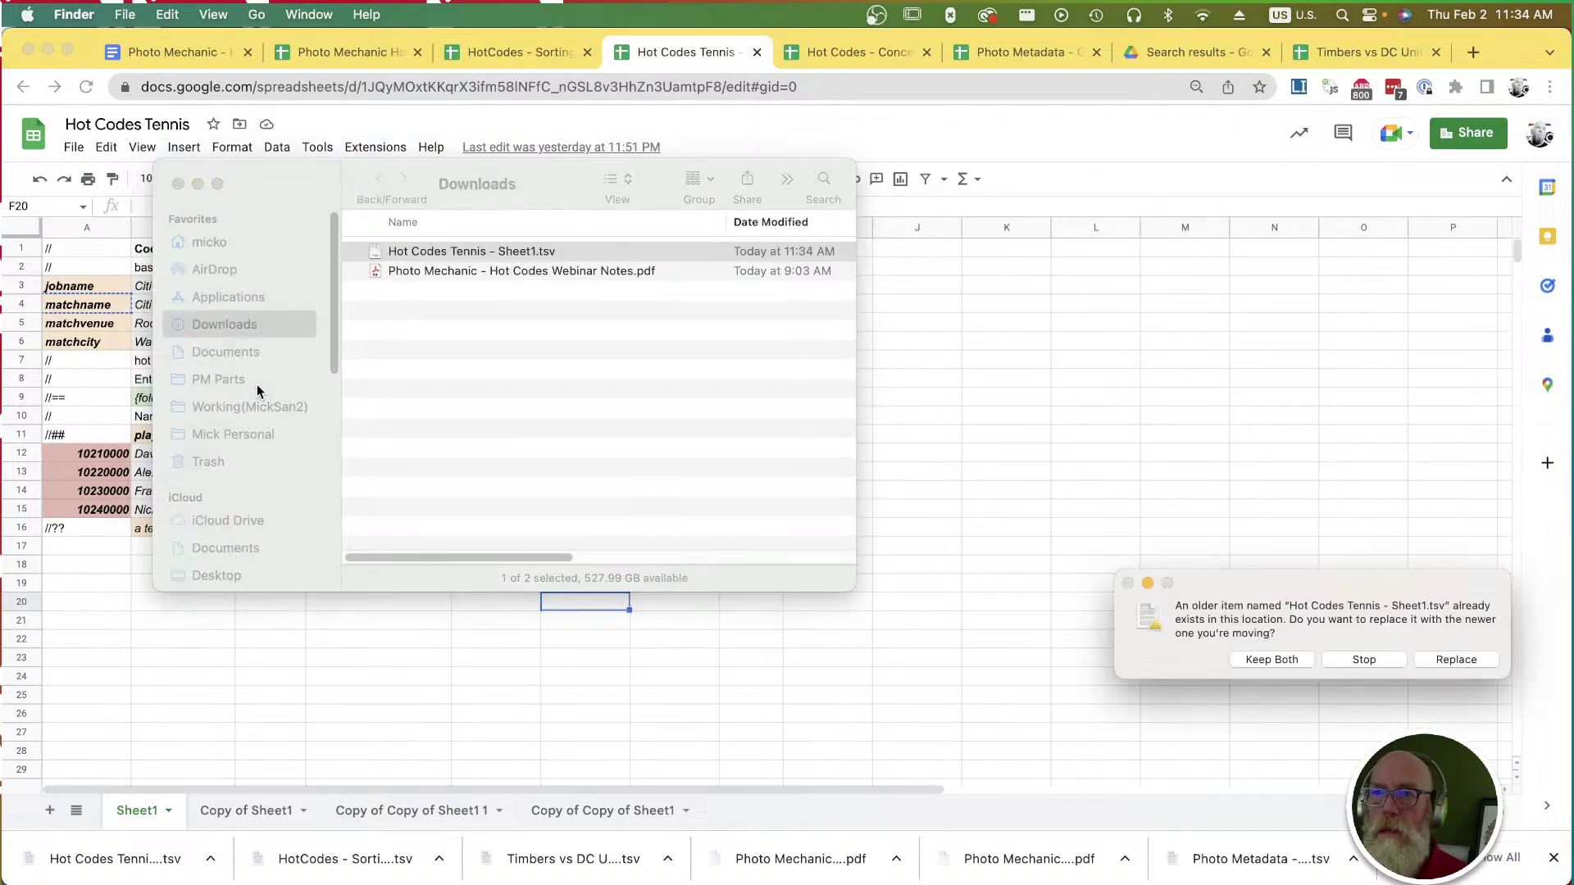
{"action": "left_click", "coordinate": [1469, 666]}
In Photo Mechanic Plus's Code Replacement list, replace Hot Codes - Concert - Sheet1.tsv with Hot Codes Tennis - Sheet1.tsv from PM Parts.
{"action": "key", "text": "super+Tab"}
{"action": "key", "text": "super+Tab"}
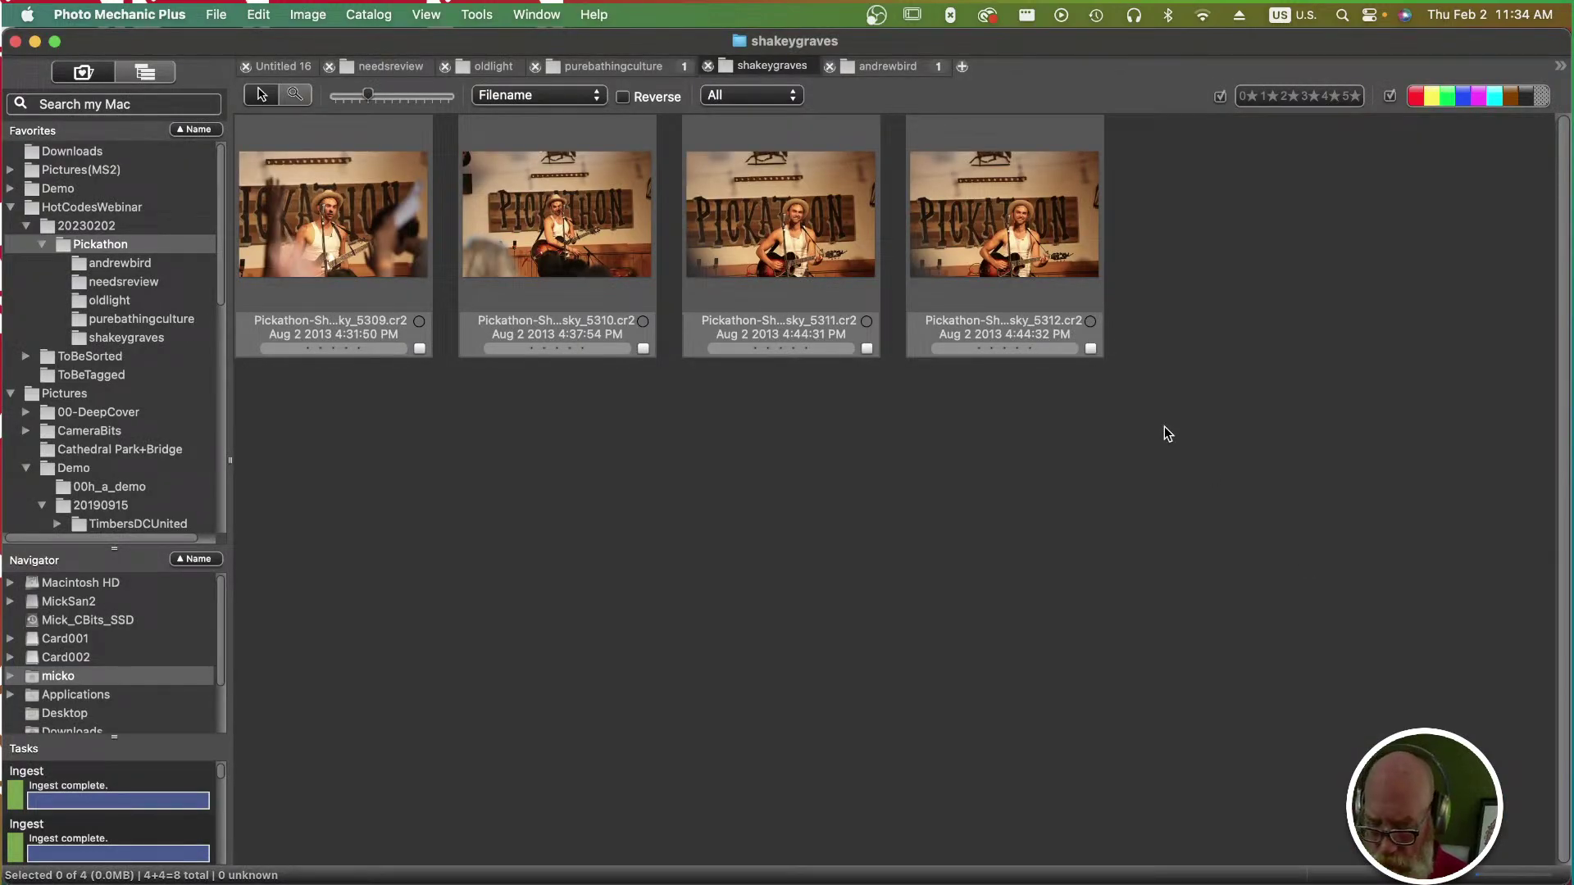
{"action": "key", "text": "super+shift+k"}
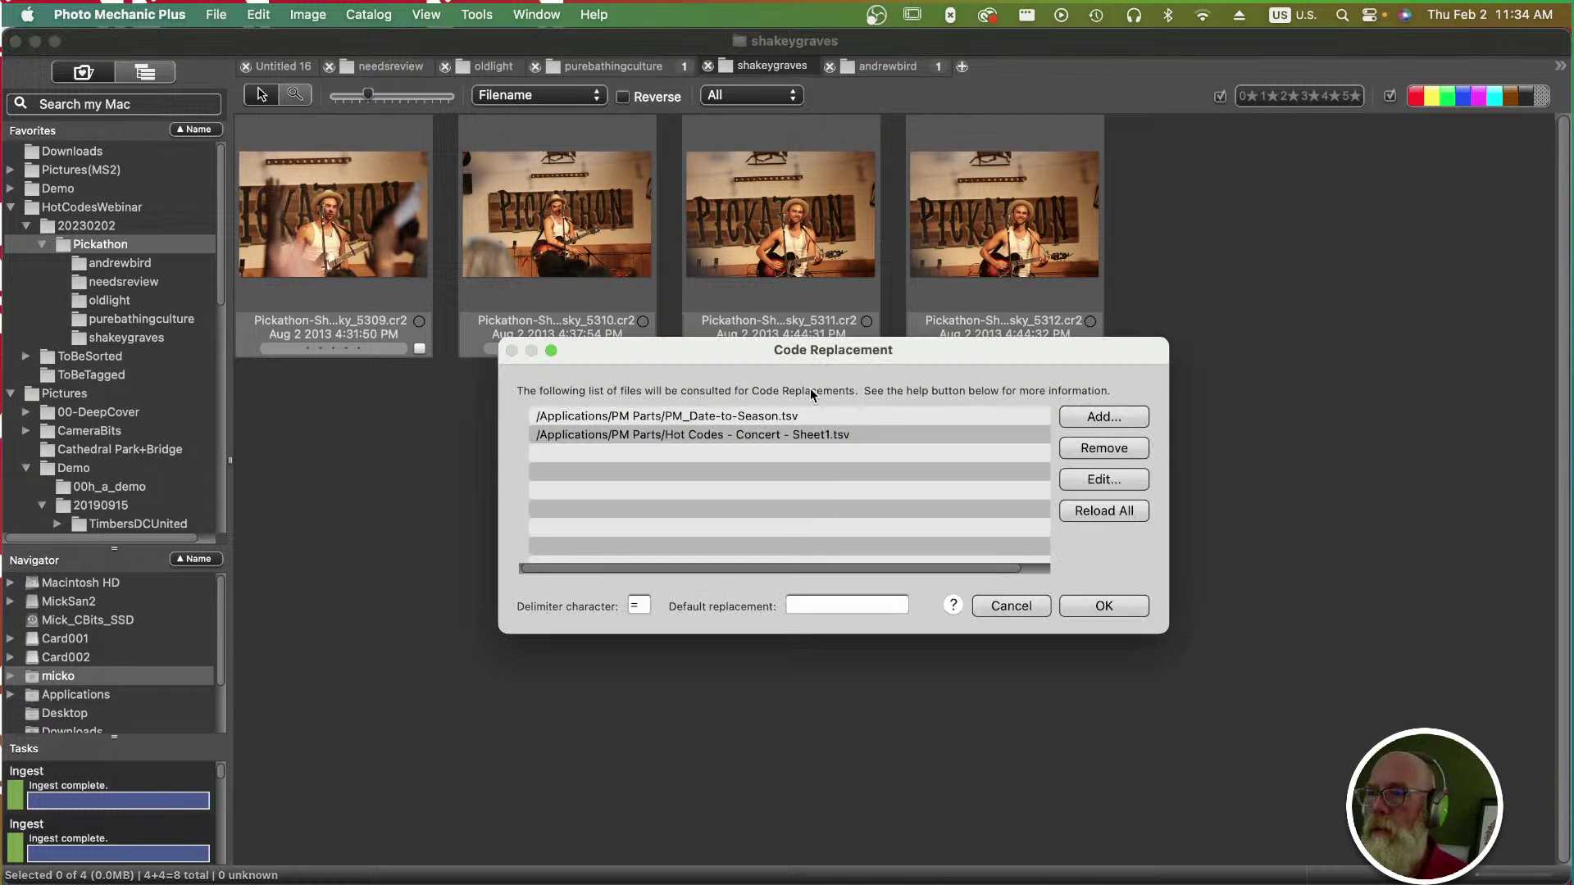
{"action": "left_click", "coordinate": [810, 435]}
{"action": "left_click", "coordinate": [1139, 453]}
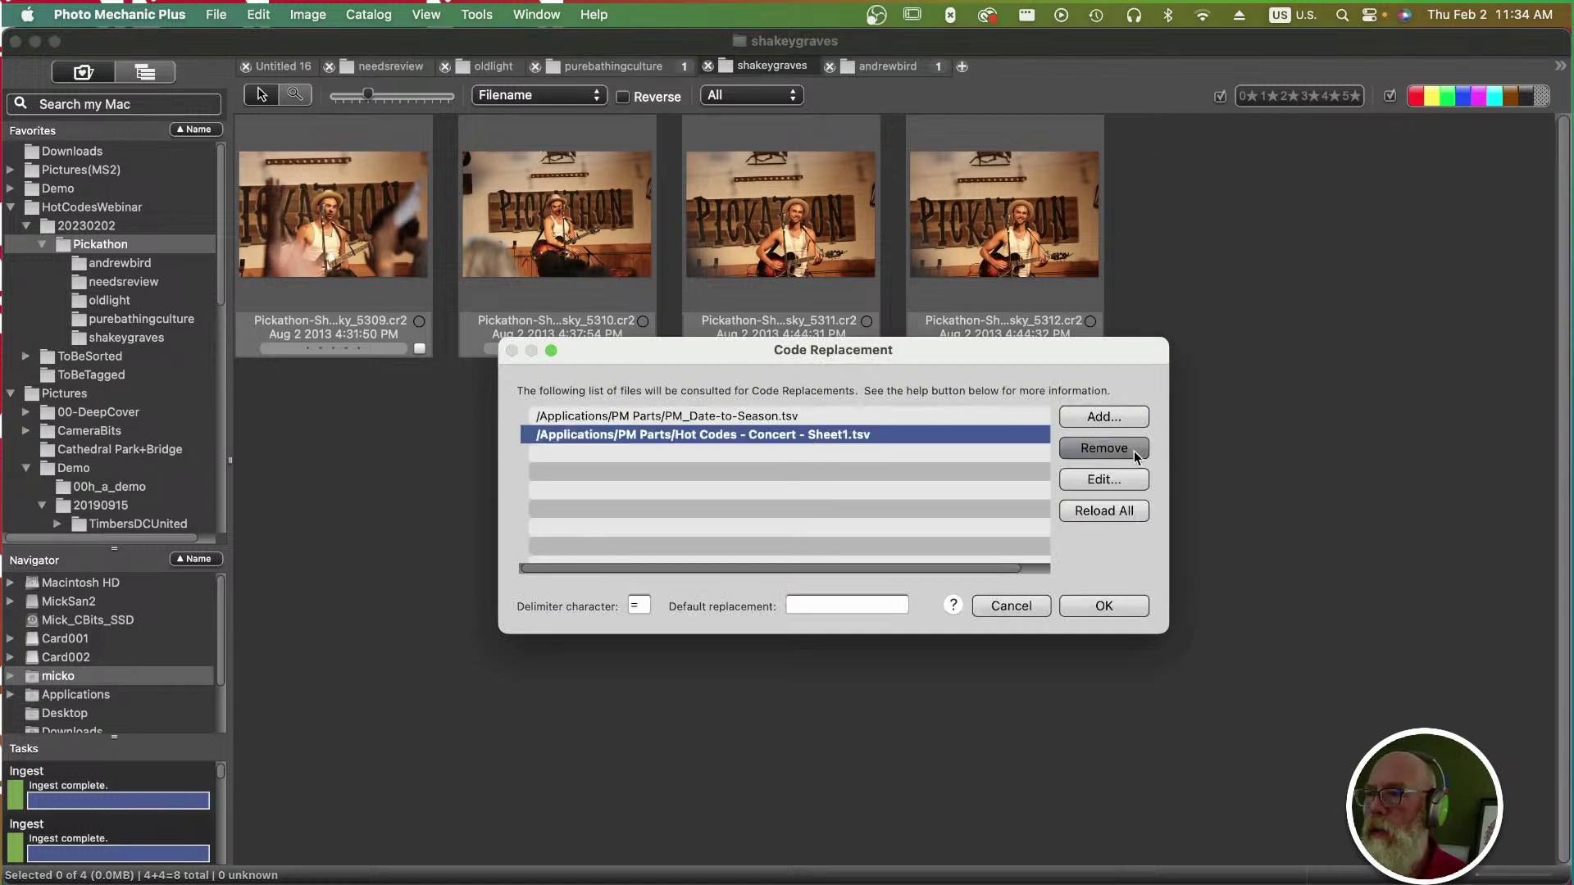
{"action": "left_click", "coordinate": [1138, 416]}
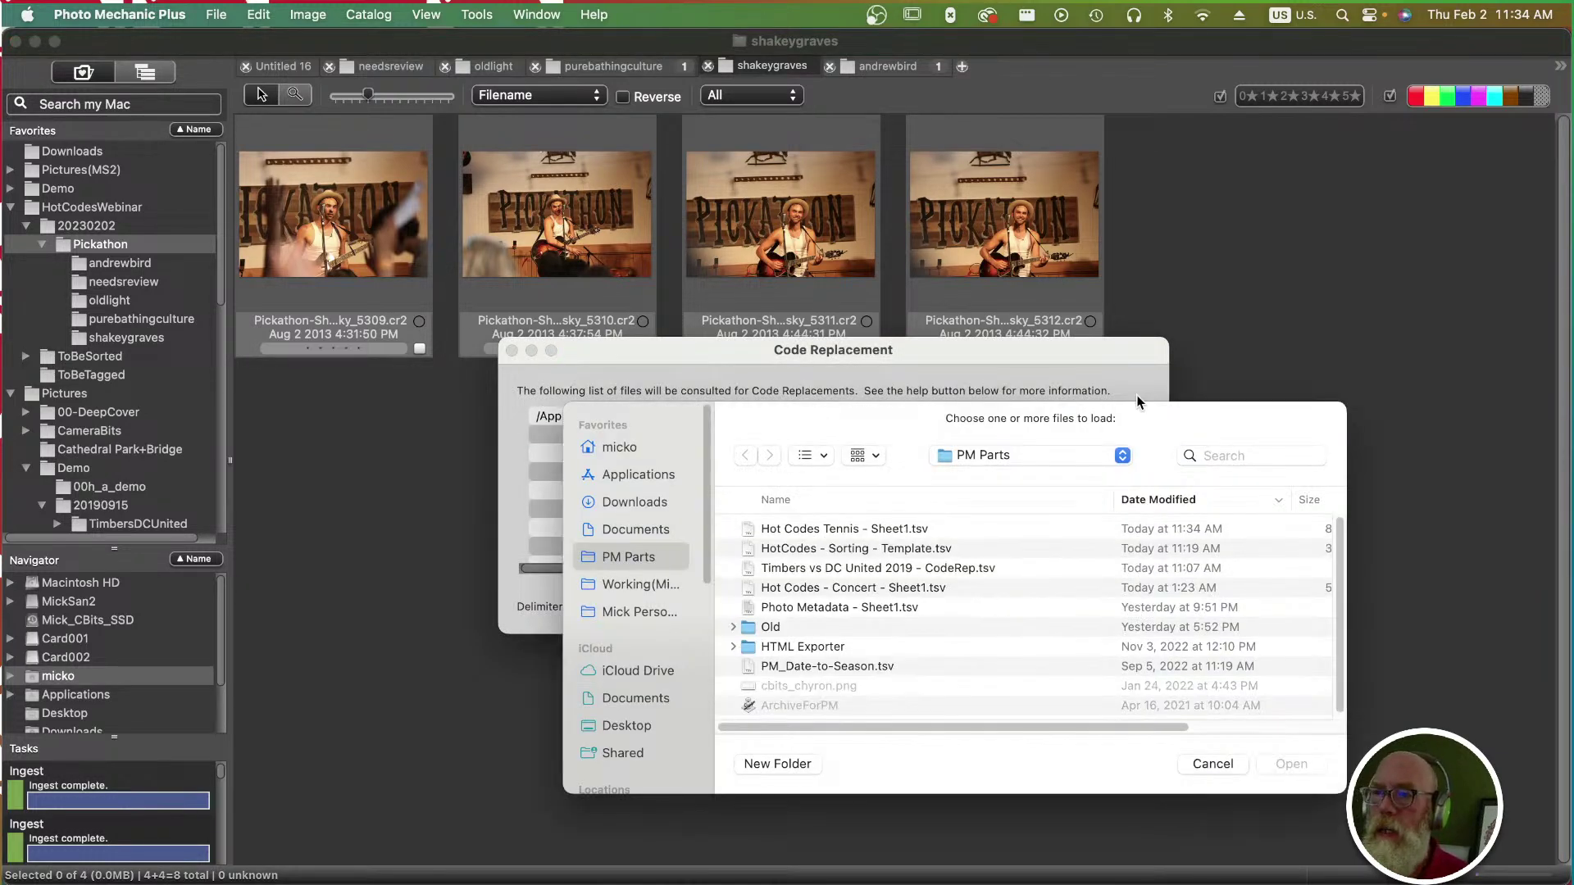
{"action": "left_click", "coordinate": [902, 529]}
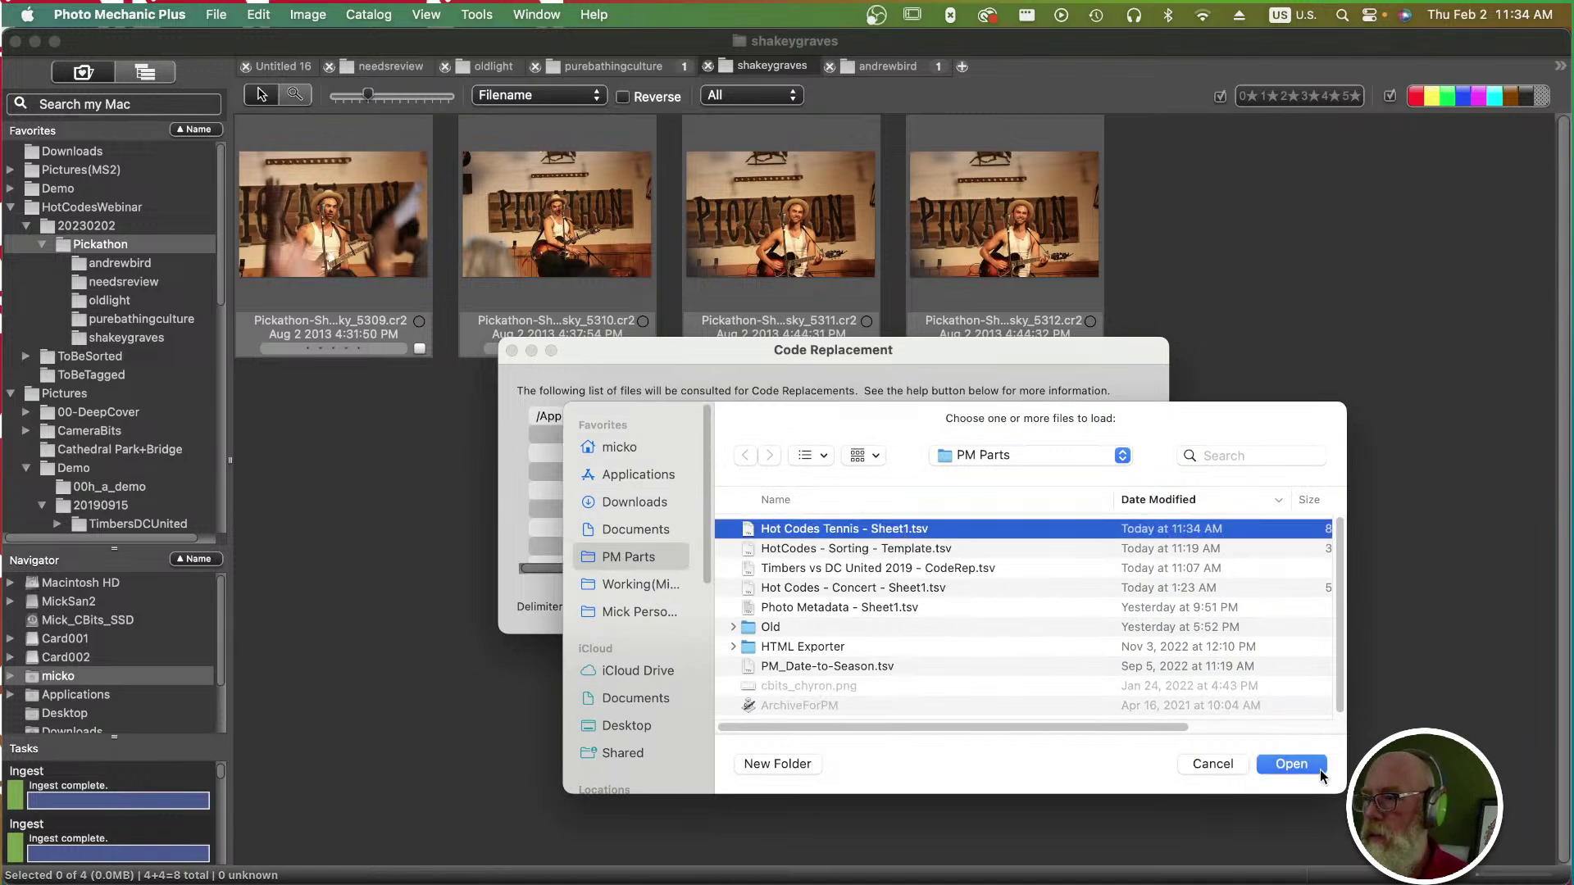
{"action": "left_click", "coordinate": [1291, 765]}
{"action": "left_click", "coordinate": [1102, 605]}
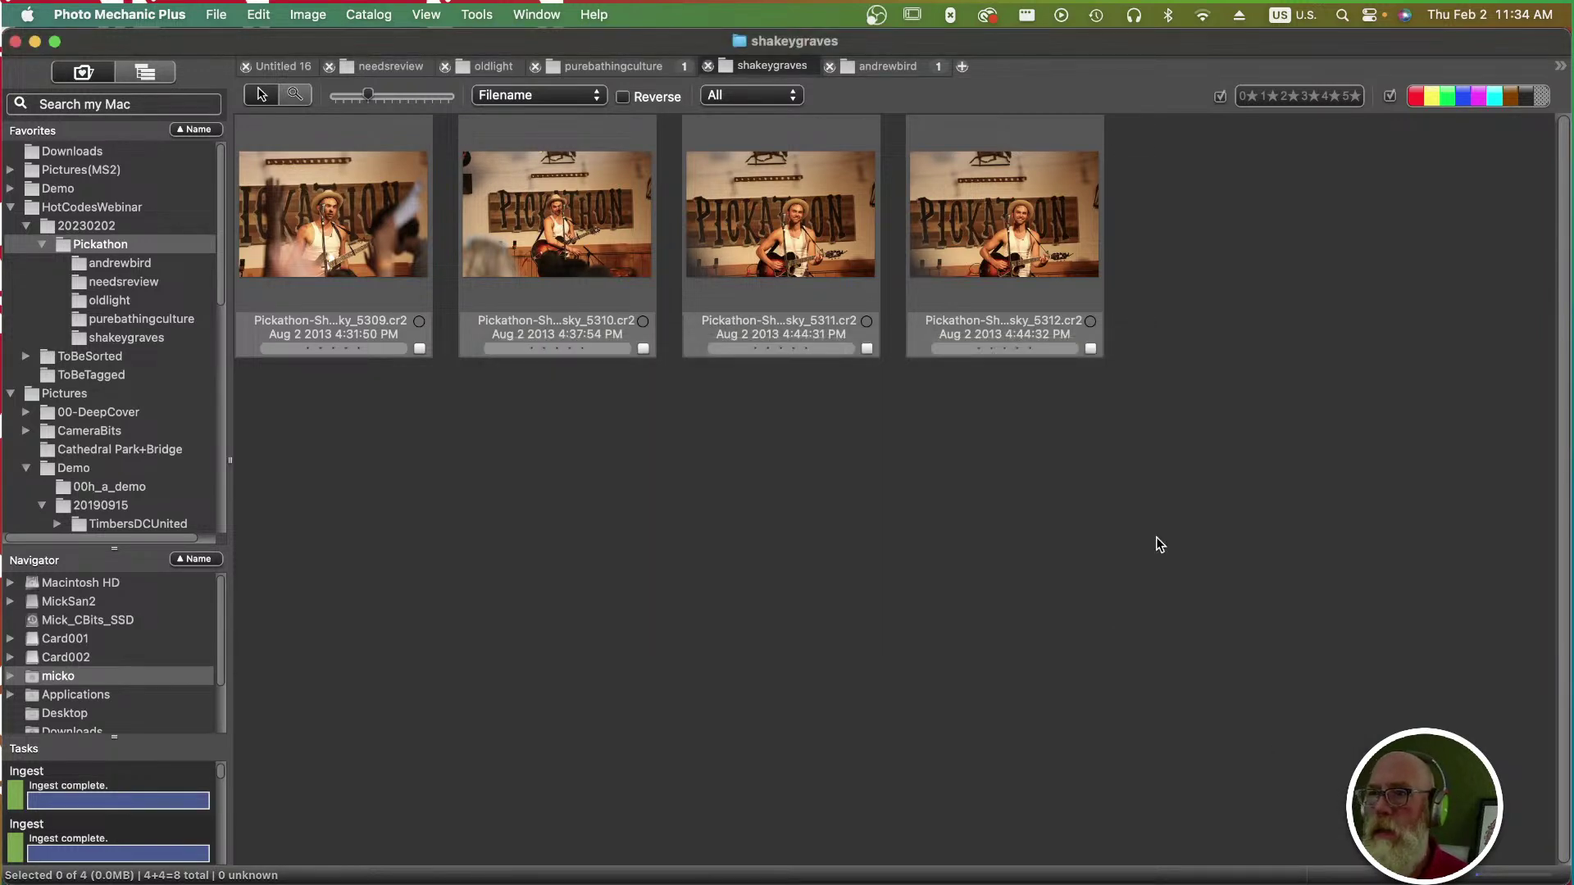
Close all the open Pickathon contact sheets.
{"action": "left_click", "coordinate": [367, 67]}
{"action": "key", "text": "super+w"}
{"action": "key", "text": "super+w"}
{"action": "key", "text": "super+w"}
{"action": "key", "text": "super+w"}
{"action": "key", "text": "super+w"}
{"action": "key", "text": "super+w"}
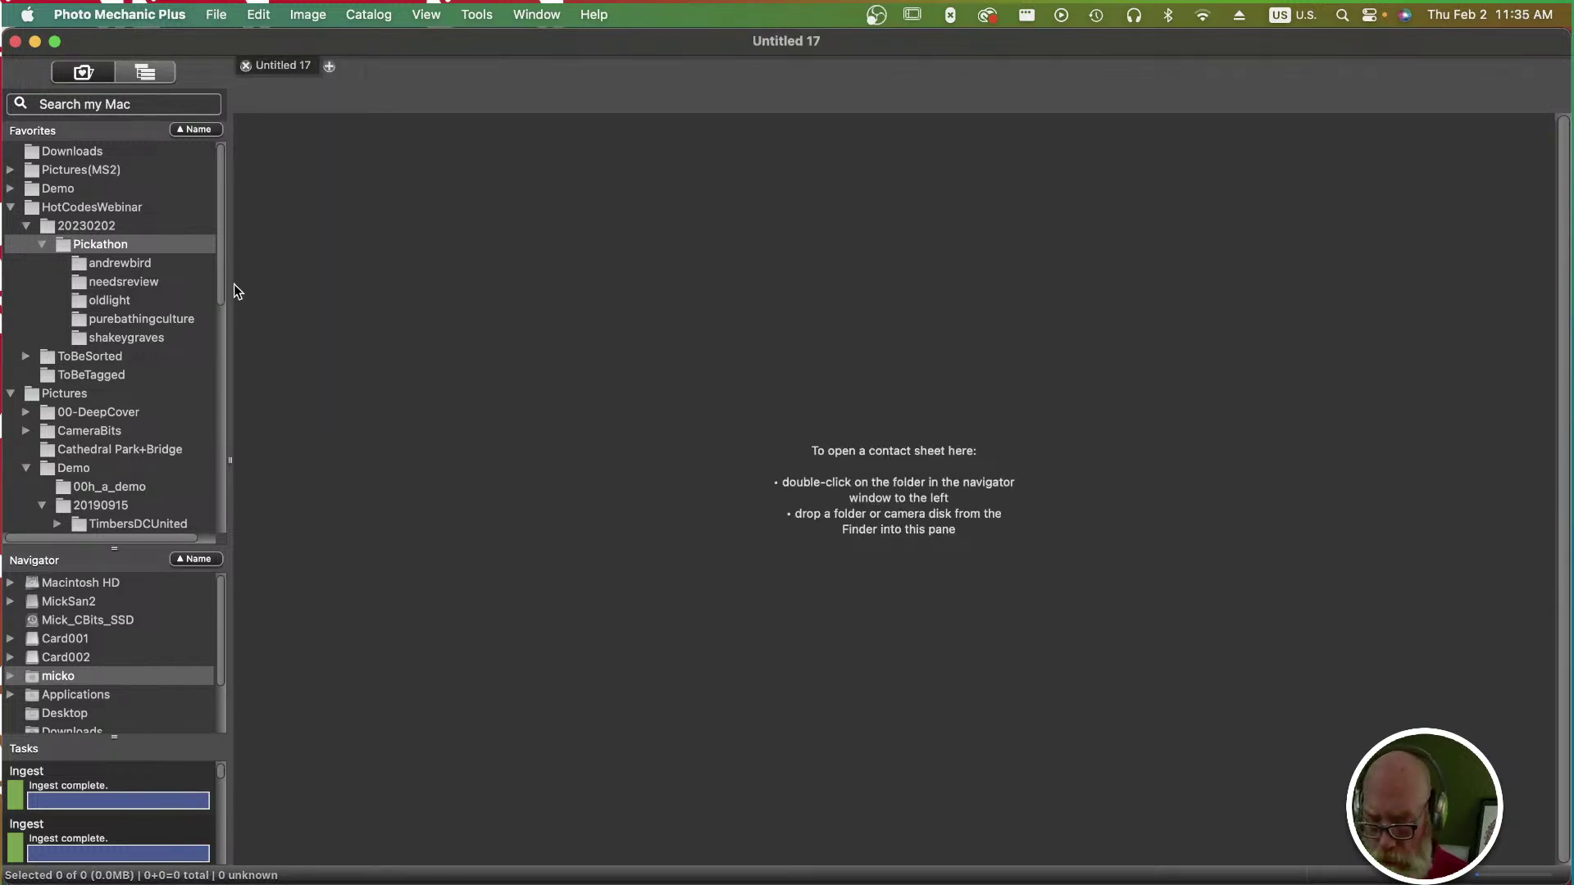
Open the Ingest settings and load the 99 Webinar - Tennis snapshot.
{"action": "key", "text": "super+g"}
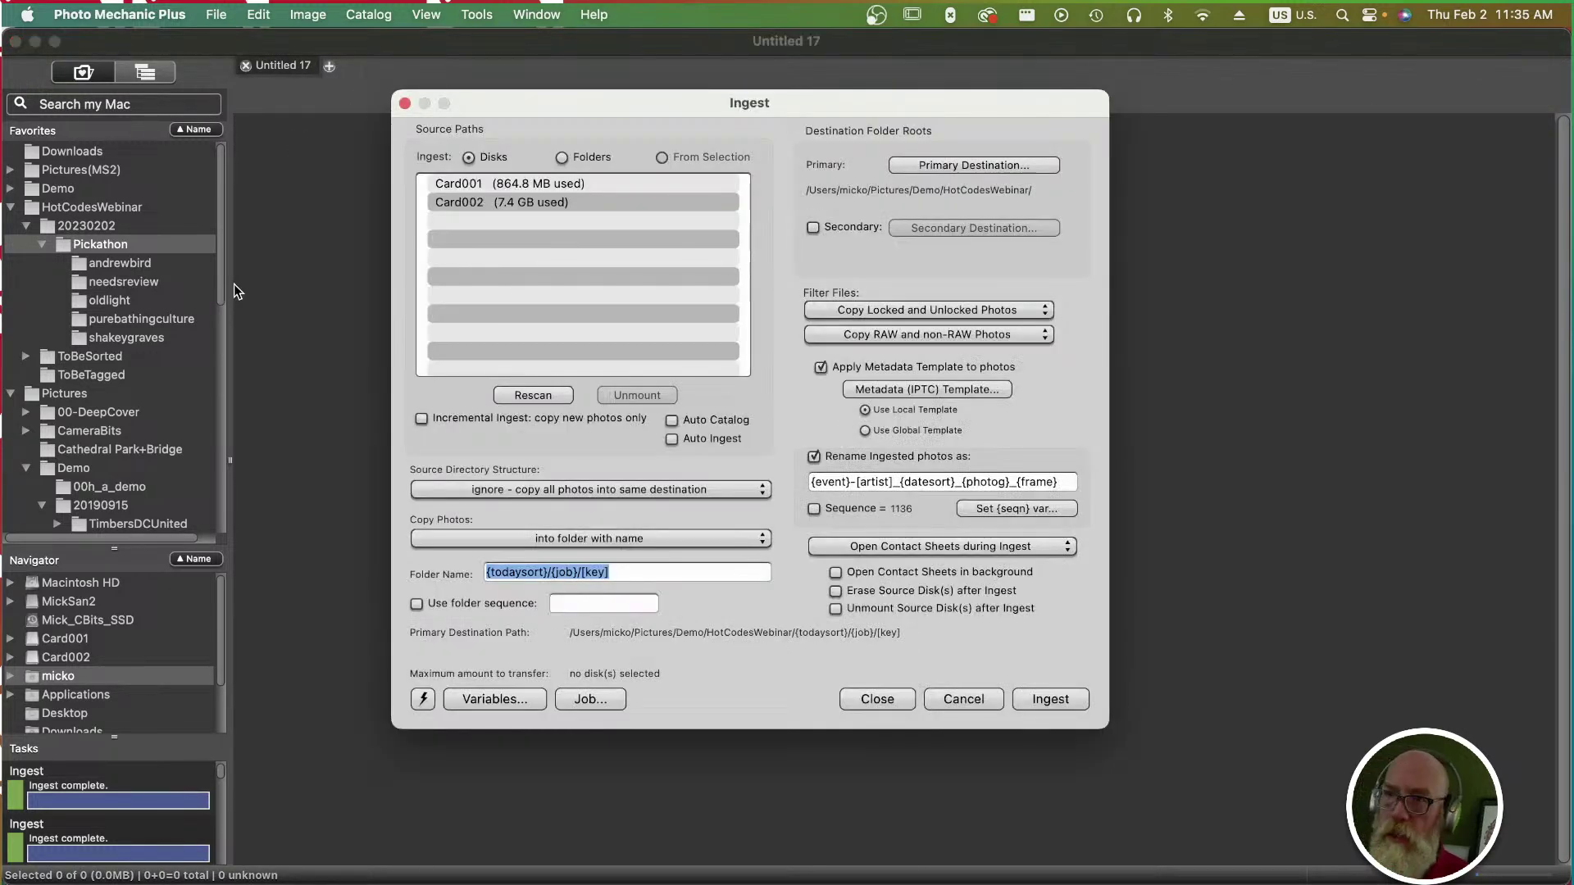
{"action": "left_click", "coordinate": [466, 202]}
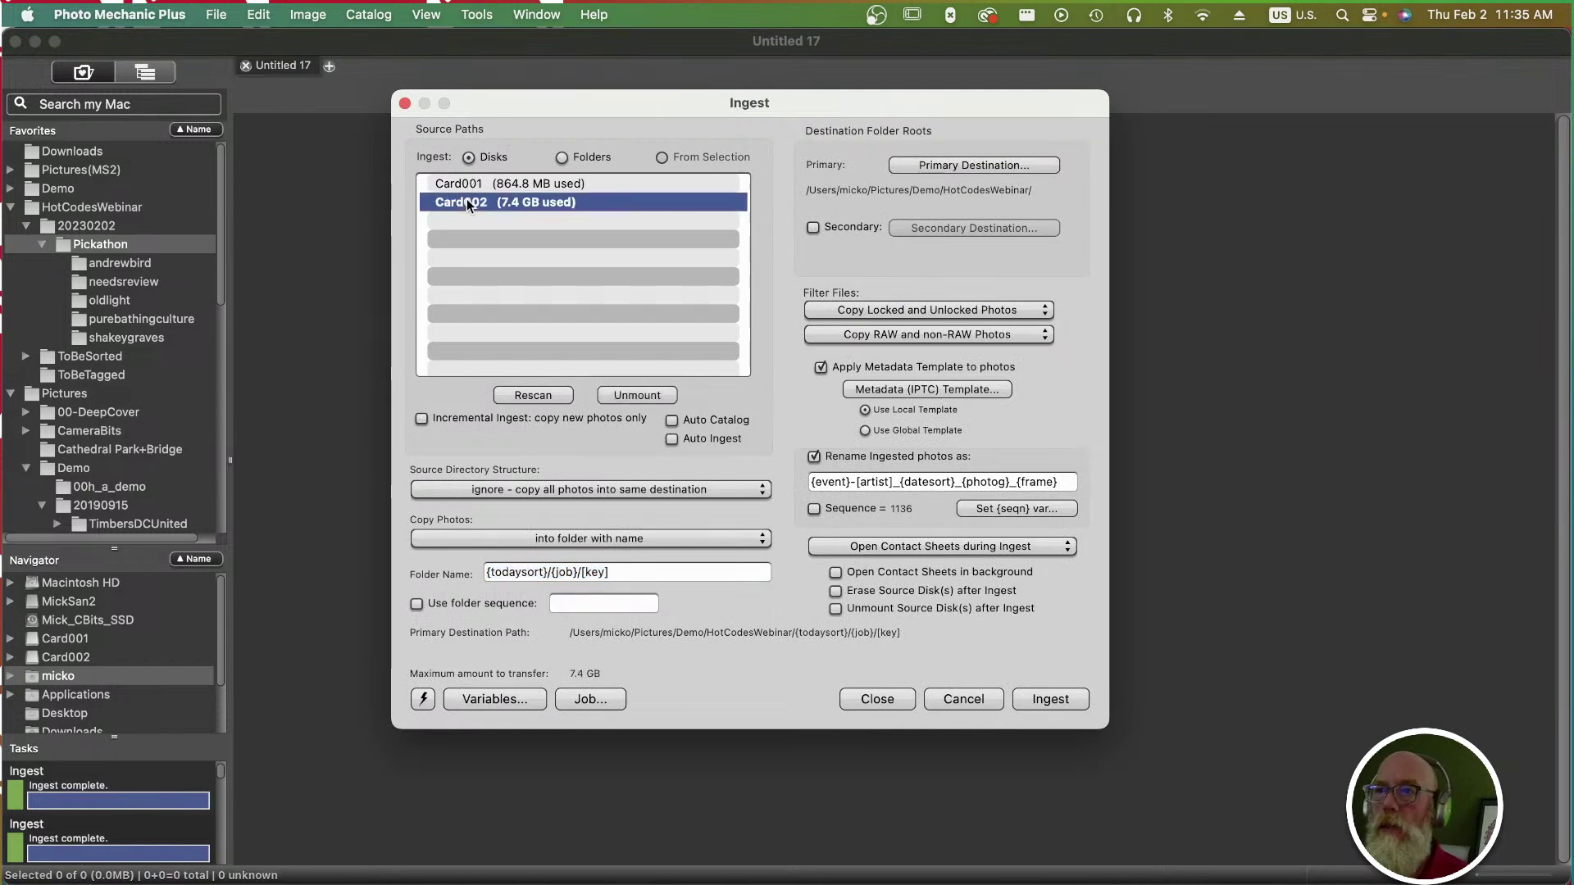
{"action": "left_click", "coordinate": [425, 700]}
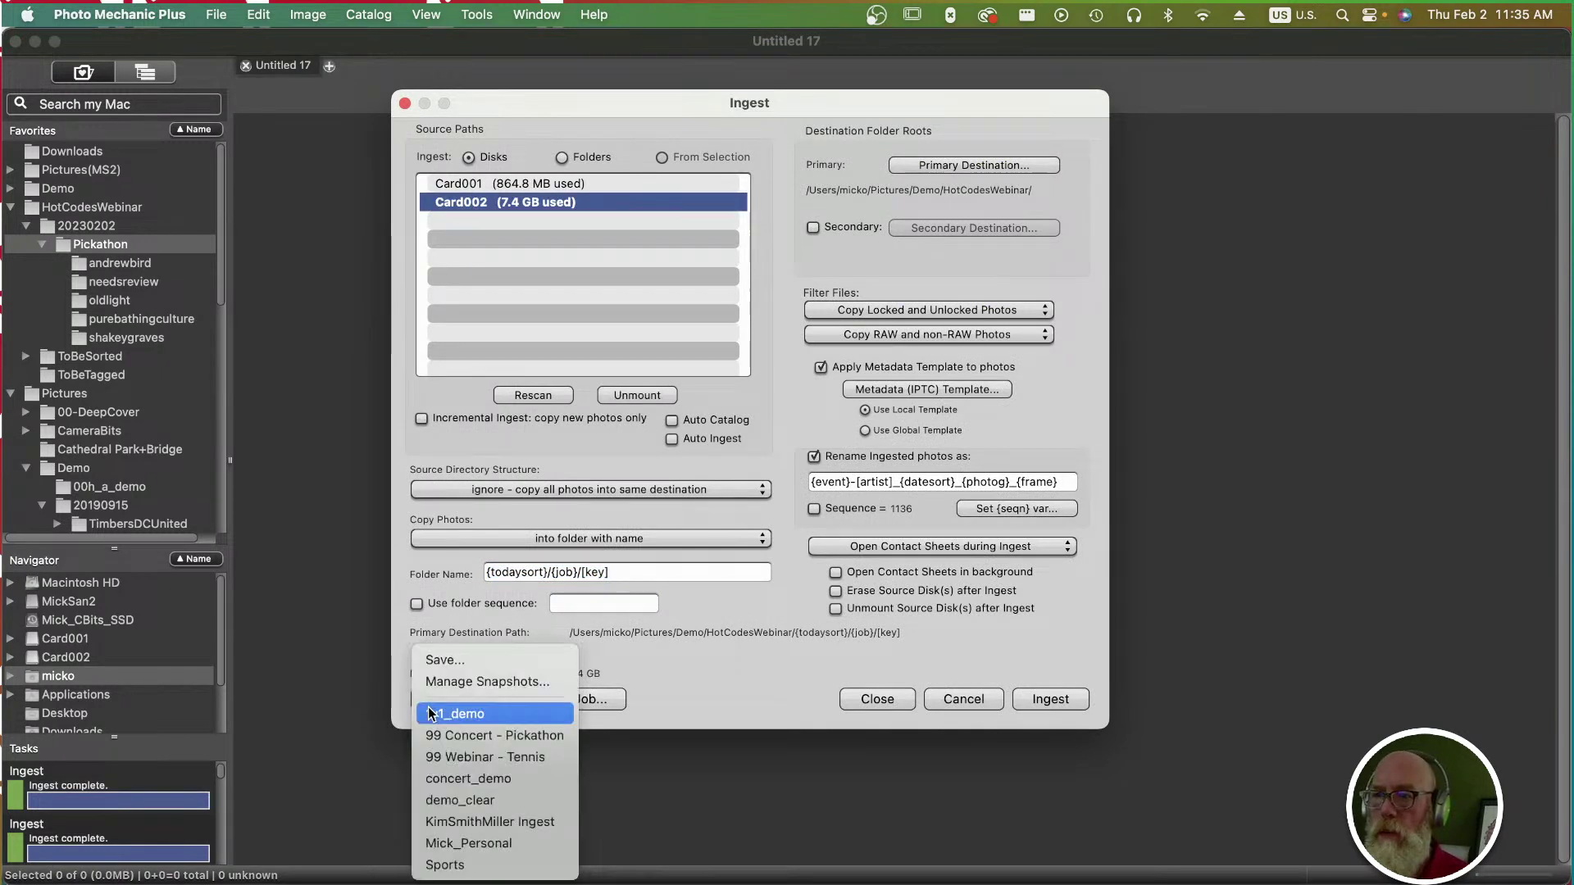
{"action": "left_click", "coordinate": [485, 757]}
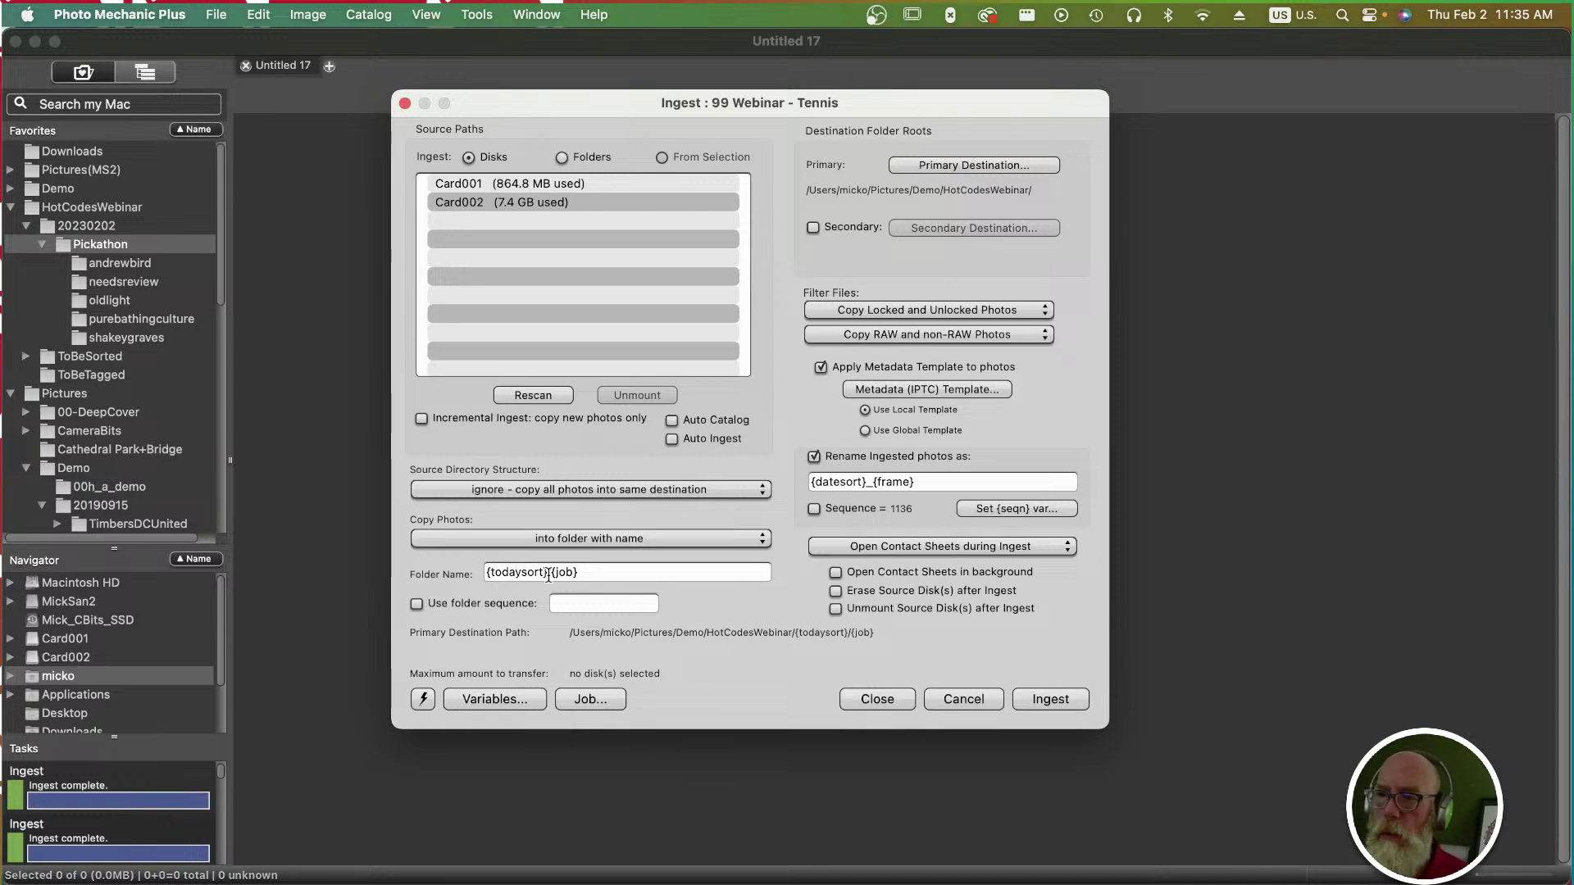
Check the Hot Codes Tennis sheet in Chrome for the job name and compare its hot codes with the ingest's metadata template.
{"action": "key", "text": "super+Tab"}
{"action": "key", "text": "super+Tab"}
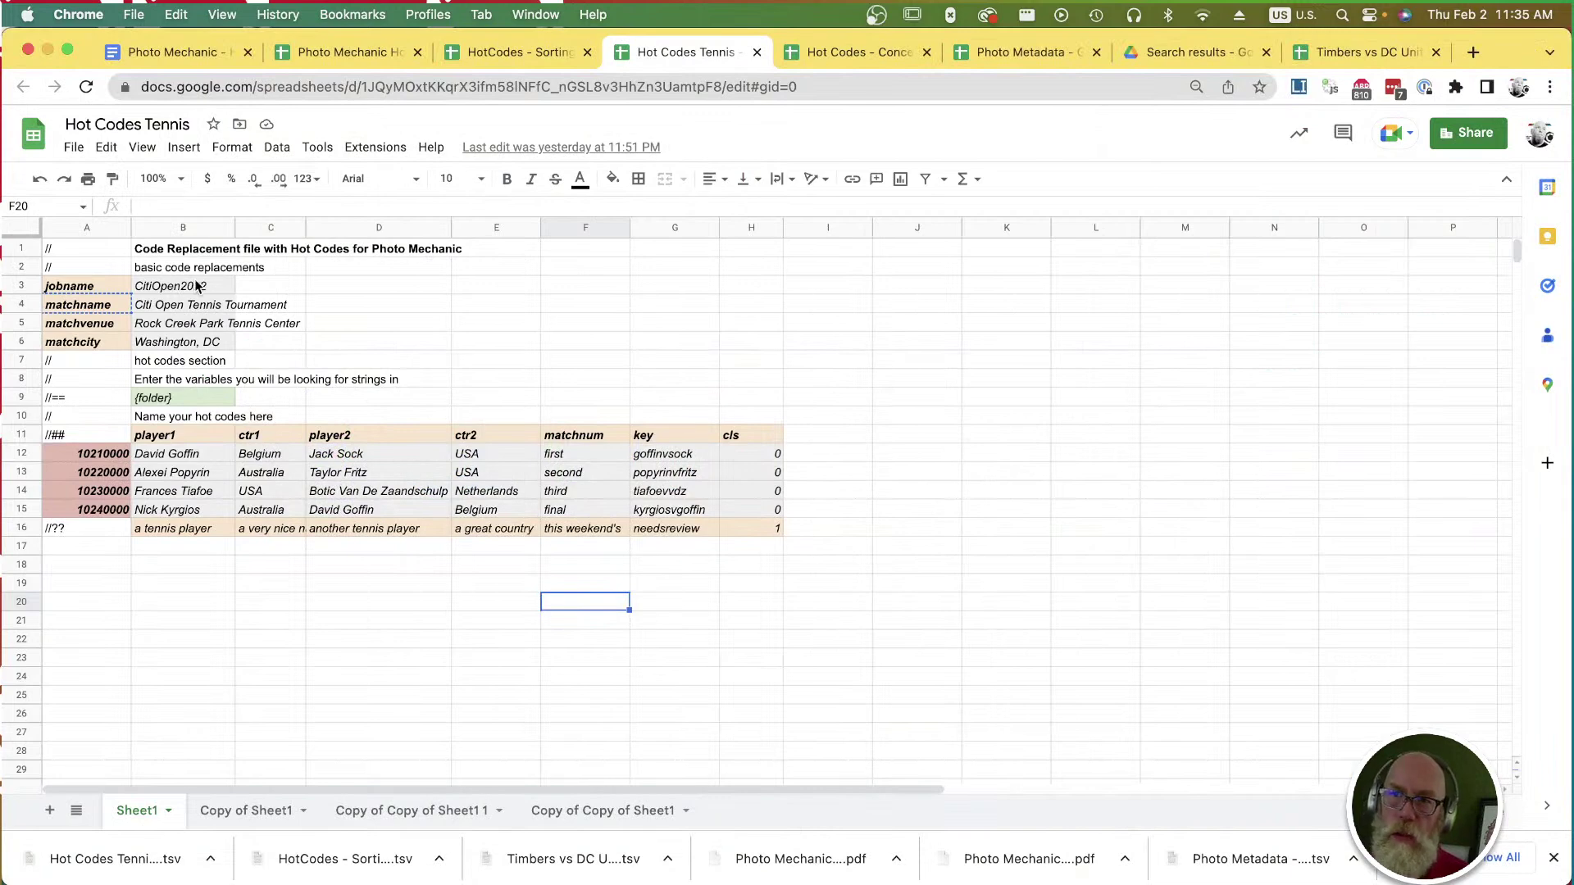
{"action": "key", "text": "super+Tab"}
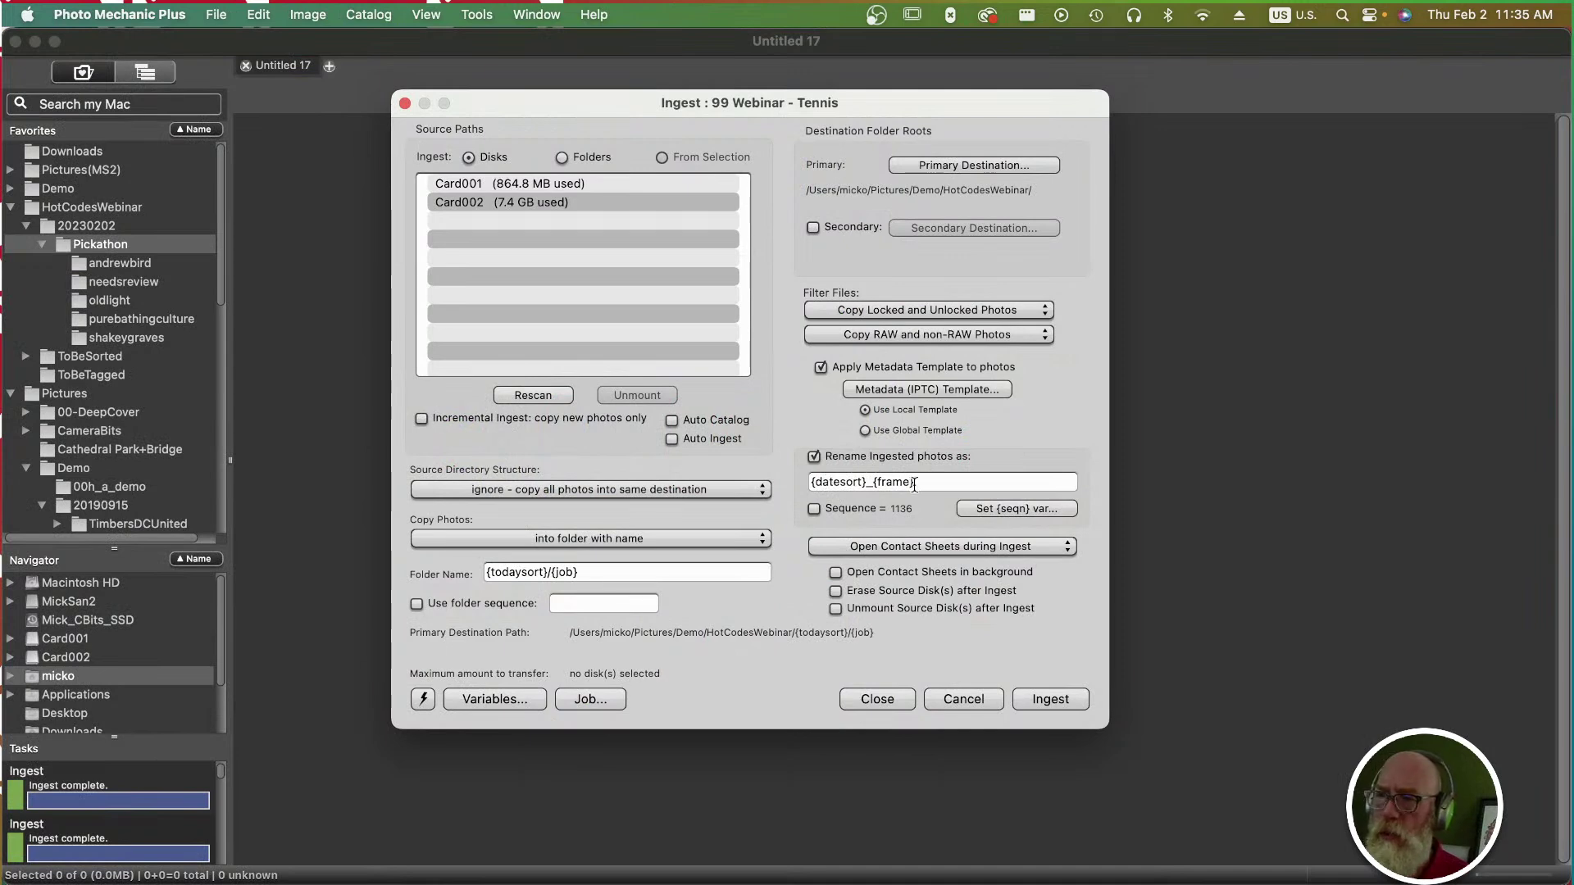
{"action": "left_click", "coordinate": [950, 389]}
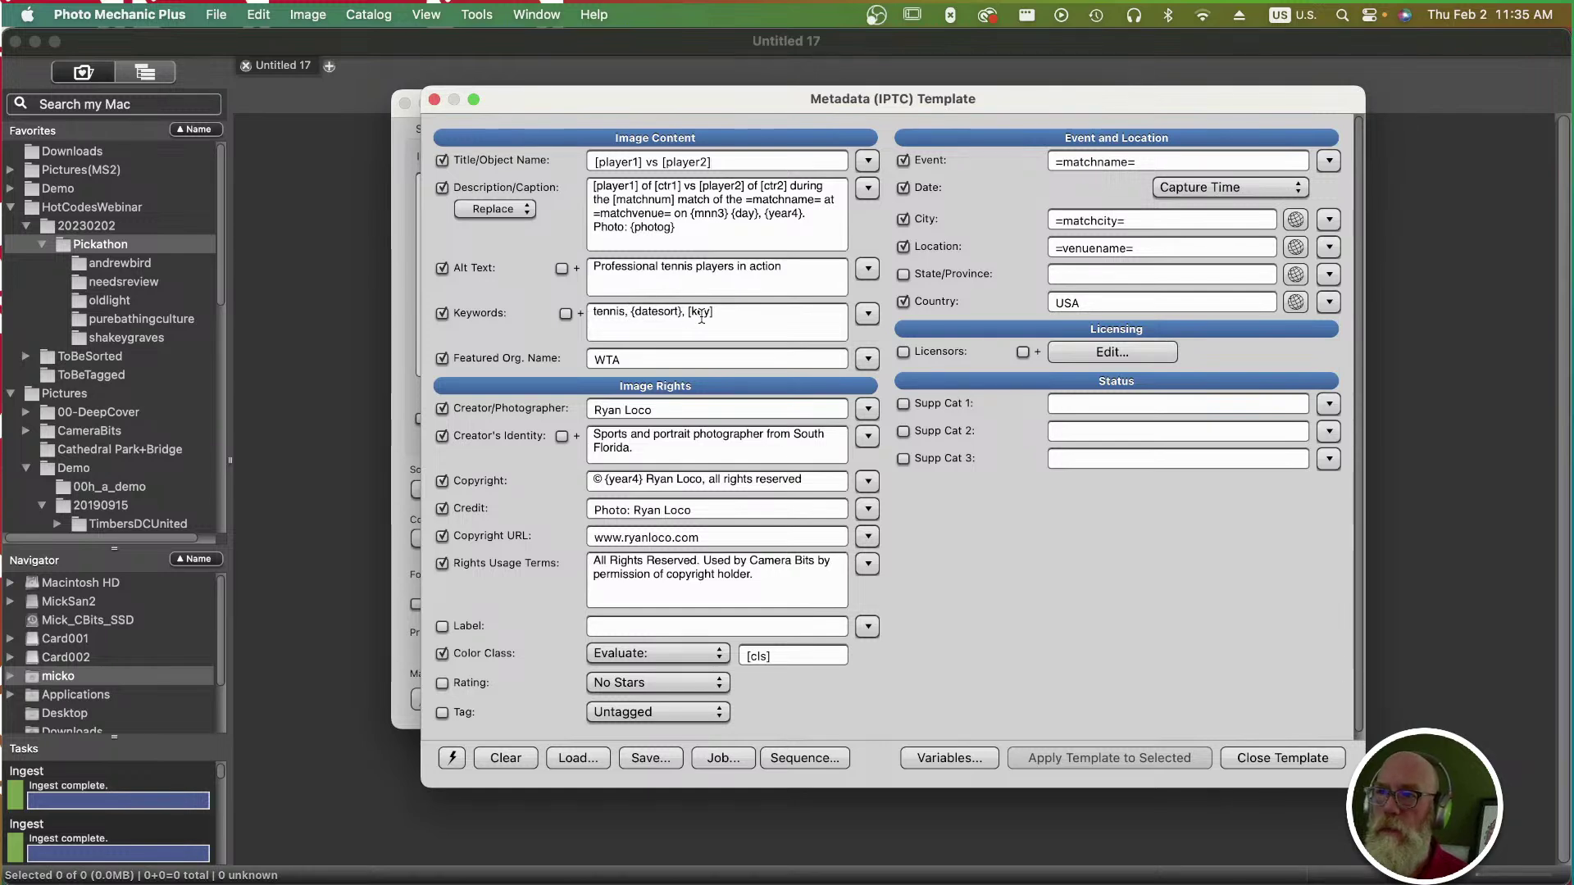
{"action": "key", "text": "super+Tab"}
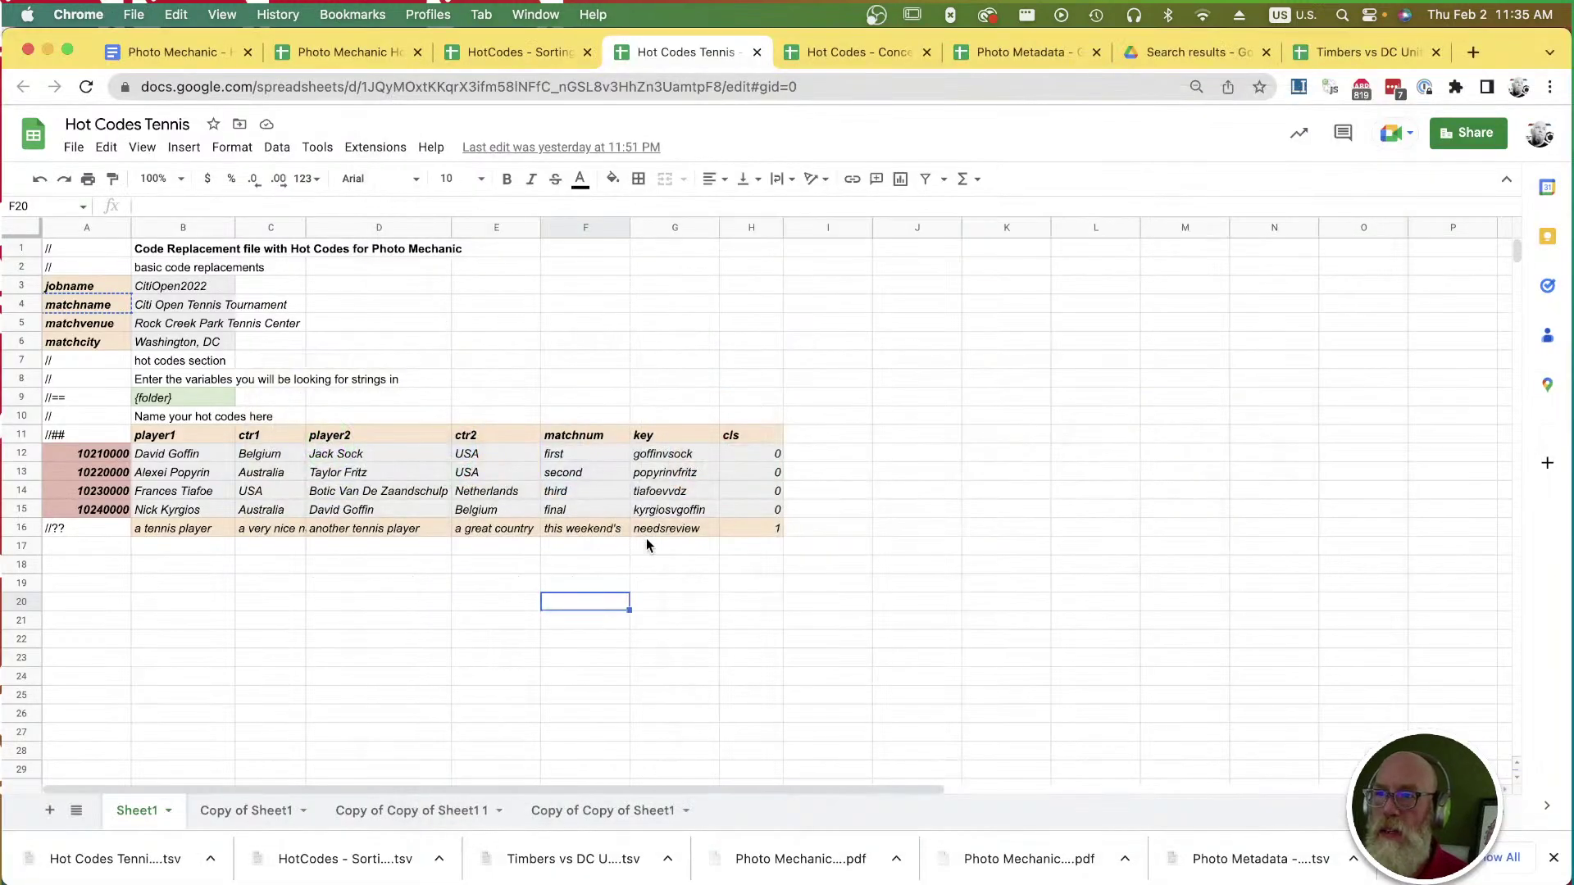
{"action": "key", "text": "super+Tab"}
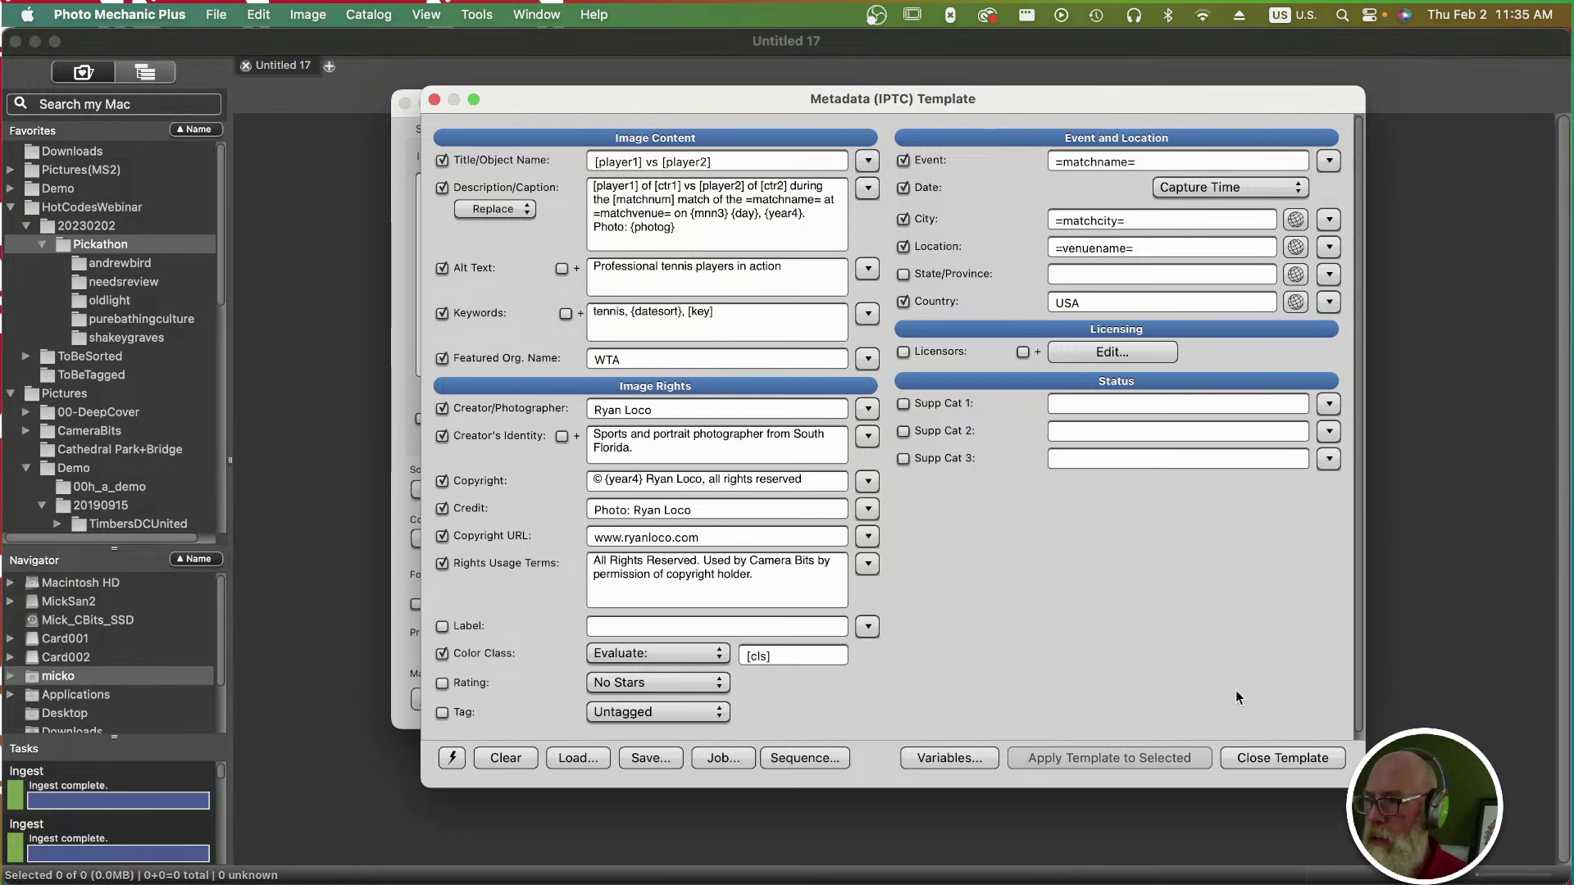
Close the metadata template and ingest the photos from Card002 with the tennis settings.
{"action": "left_click", "coordinate": [1288, 756]}
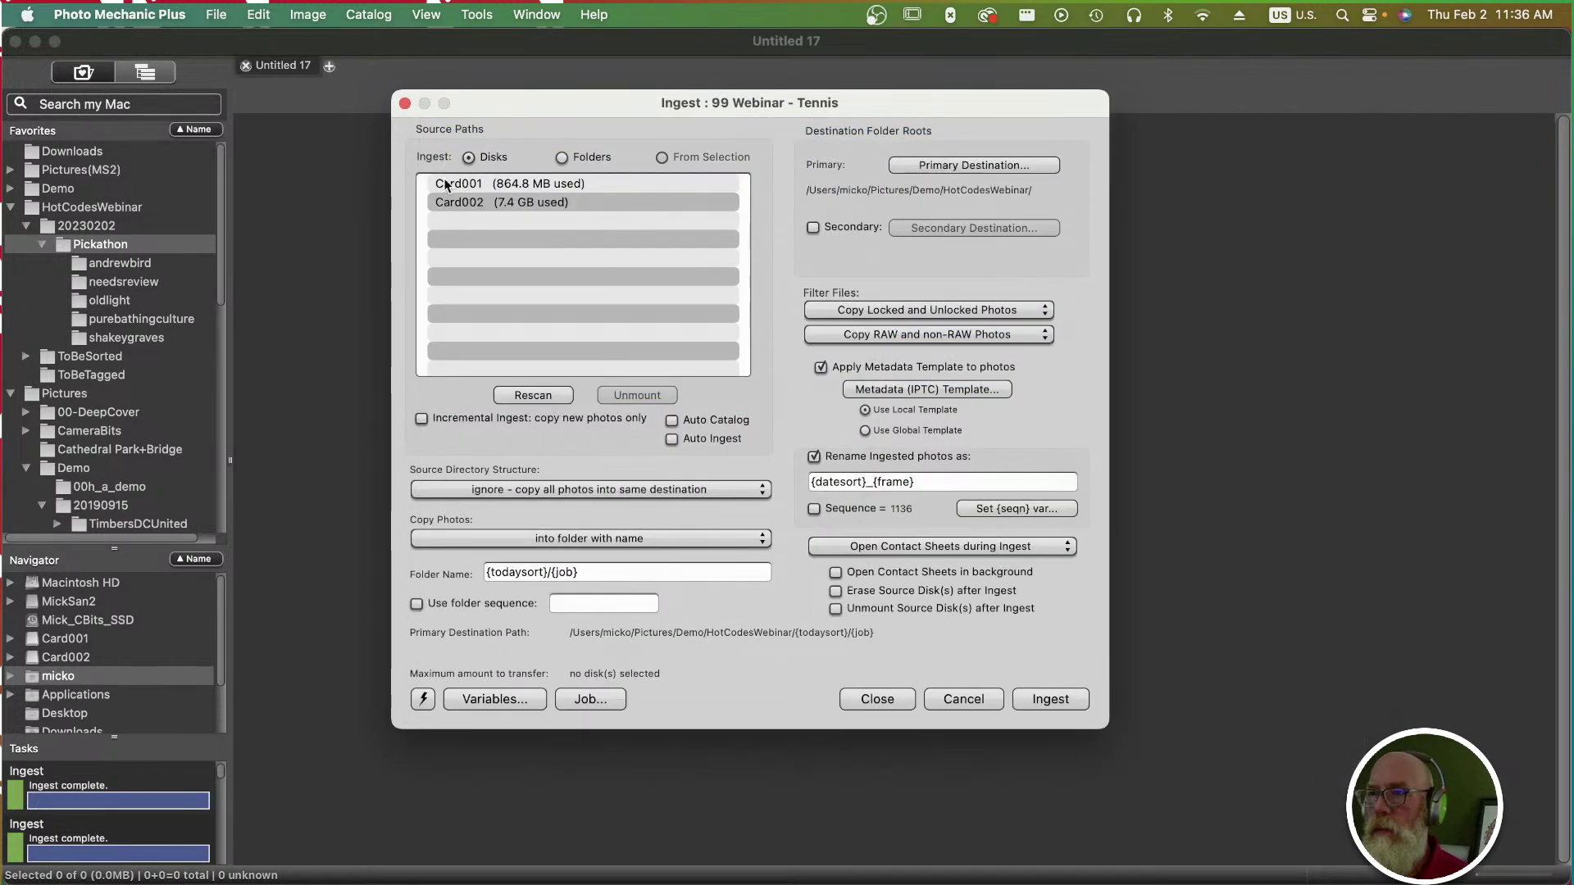
{"action": "left_click", "coordinate": [500, 201]}
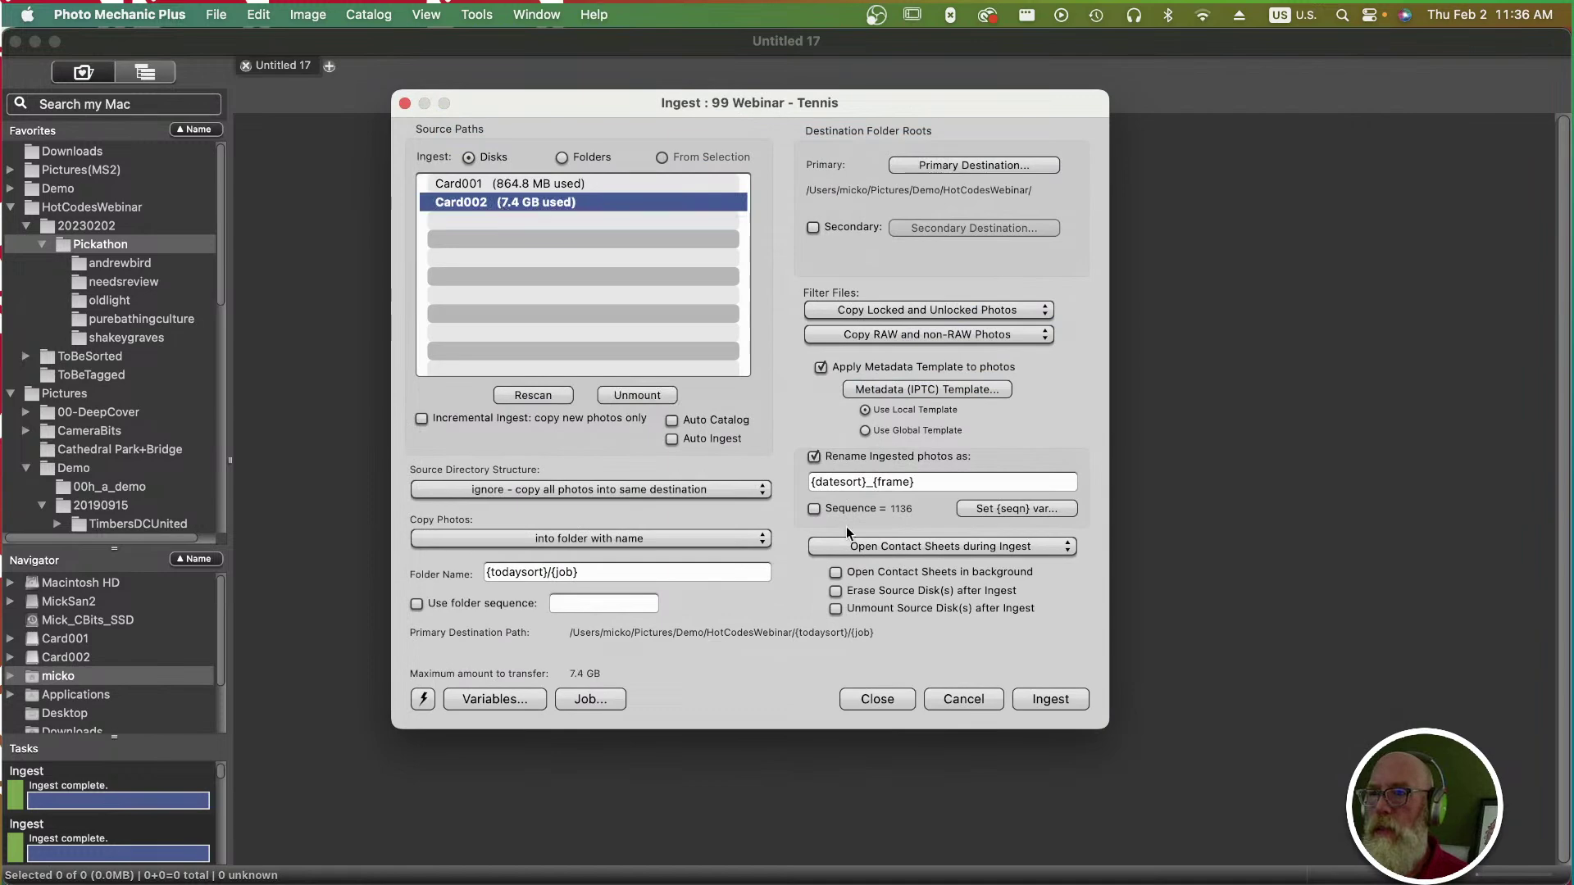
{"action": "left_click", "coordinate": [1058, 701]}
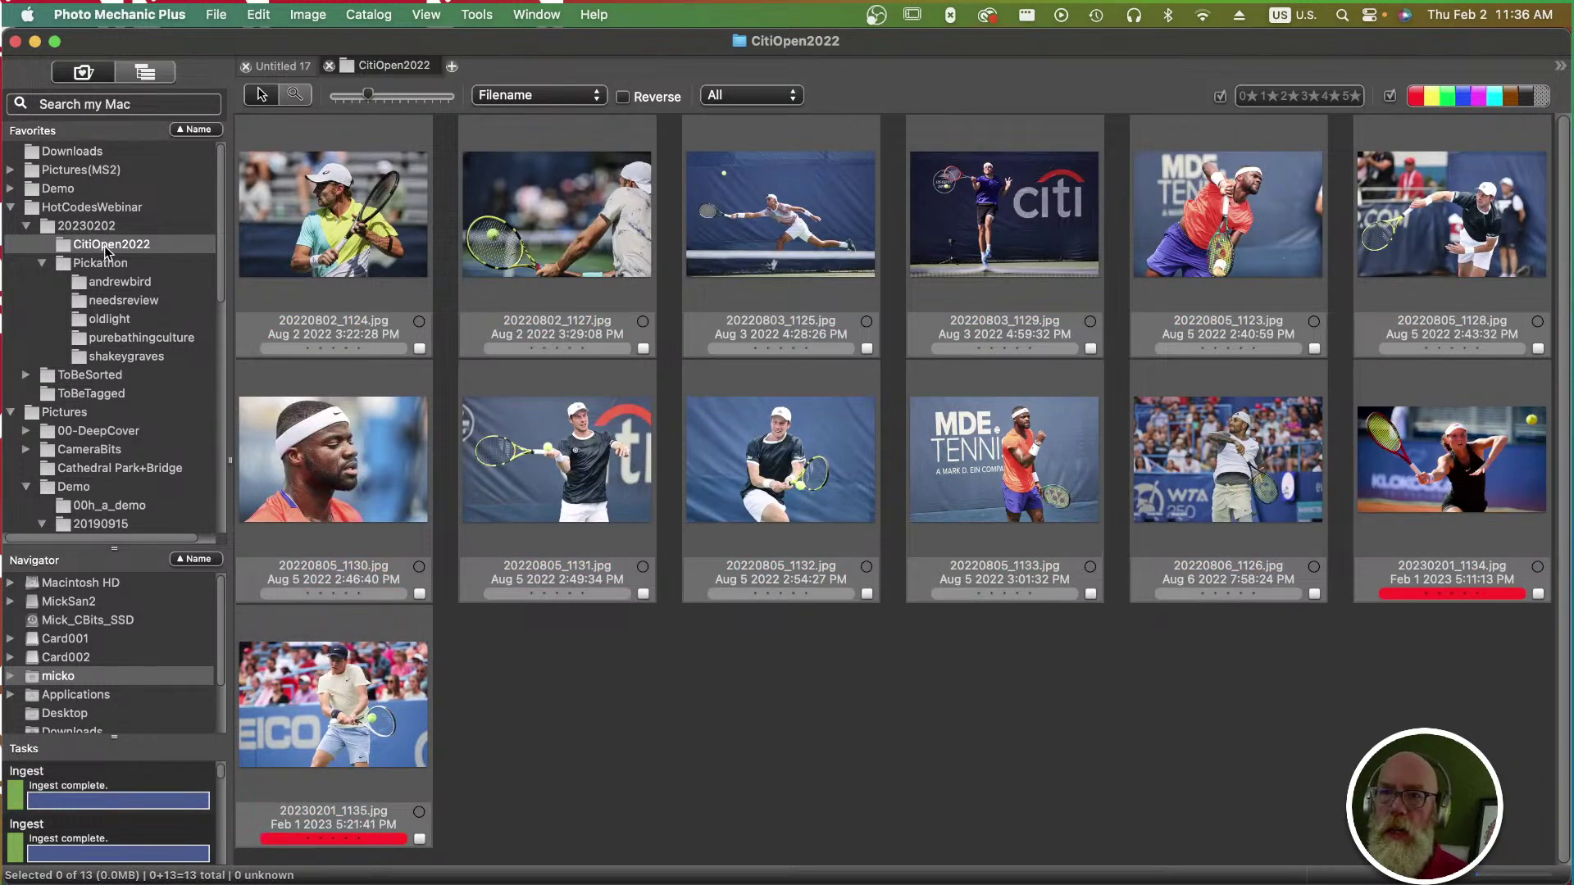
Review the metadata of 20220805_1132.jpg against the Hot Codes Tennis sheet in Chrome, and close it in Photo Mechanic Plus without saving.
{"action": "left_click", "coordinate": [352, 246]}
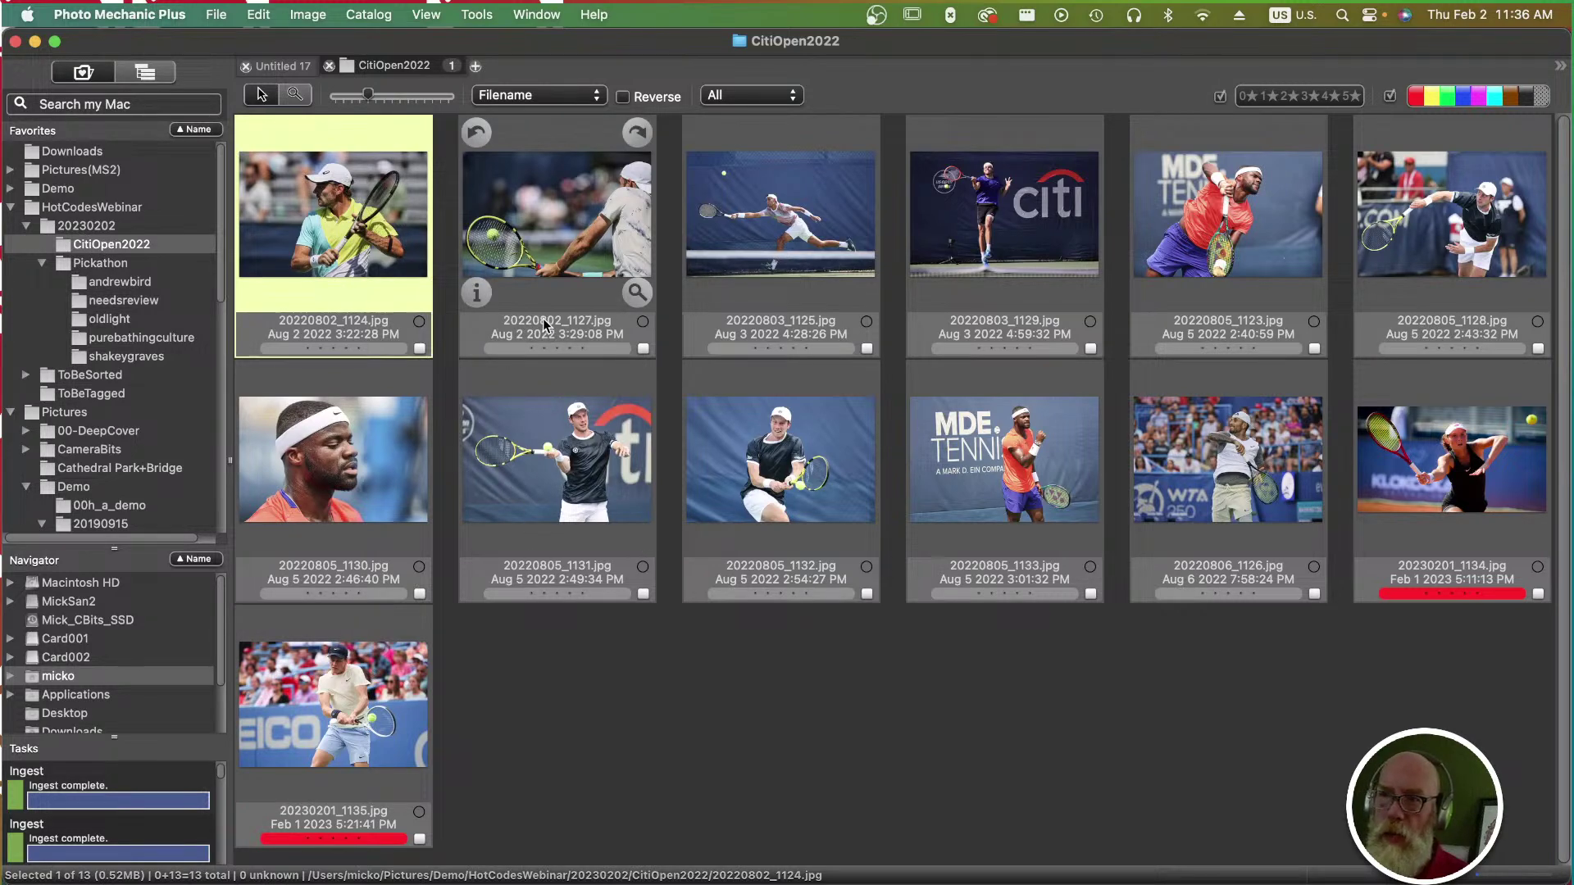
{"action": "left_click", "coordinate": [799, 489]}
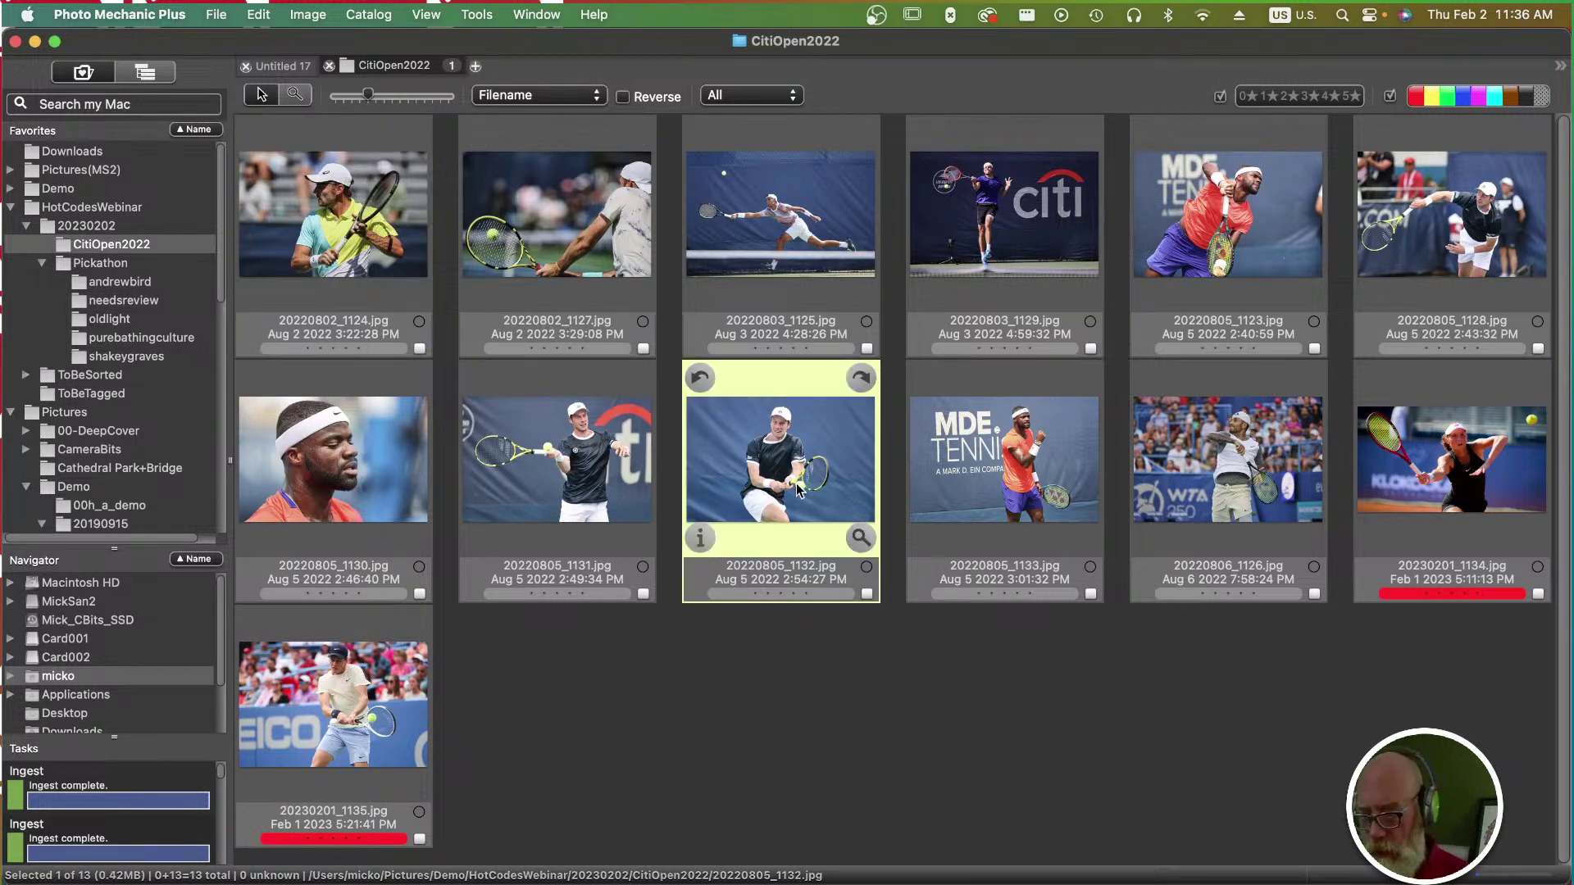
{"action": "key", "text": "super+i"}
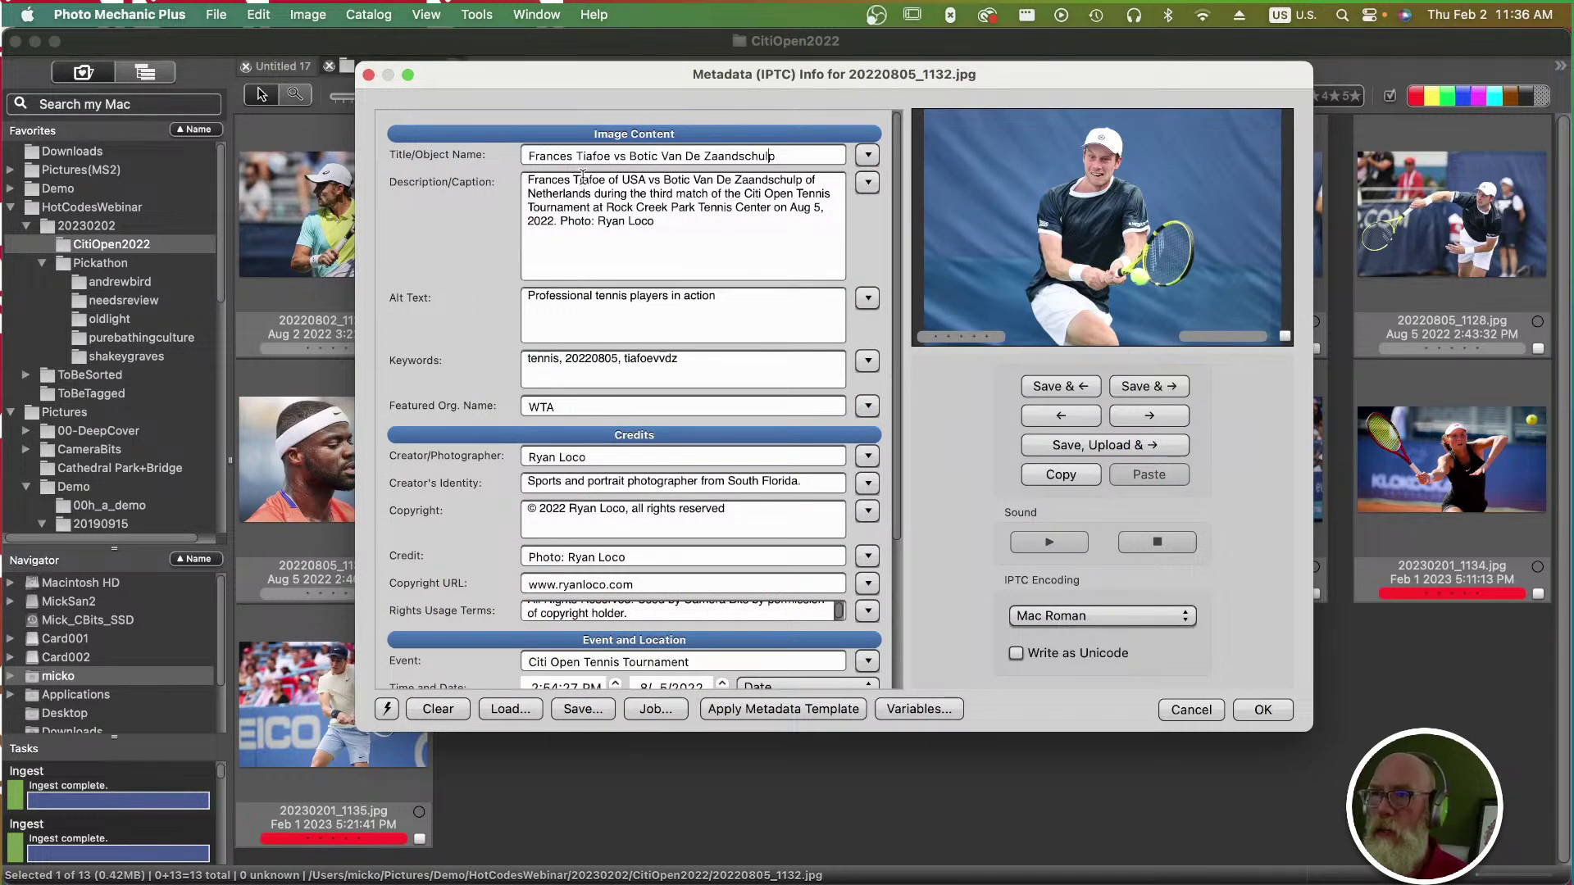
{"action": "key", "text": "super+Tab"}
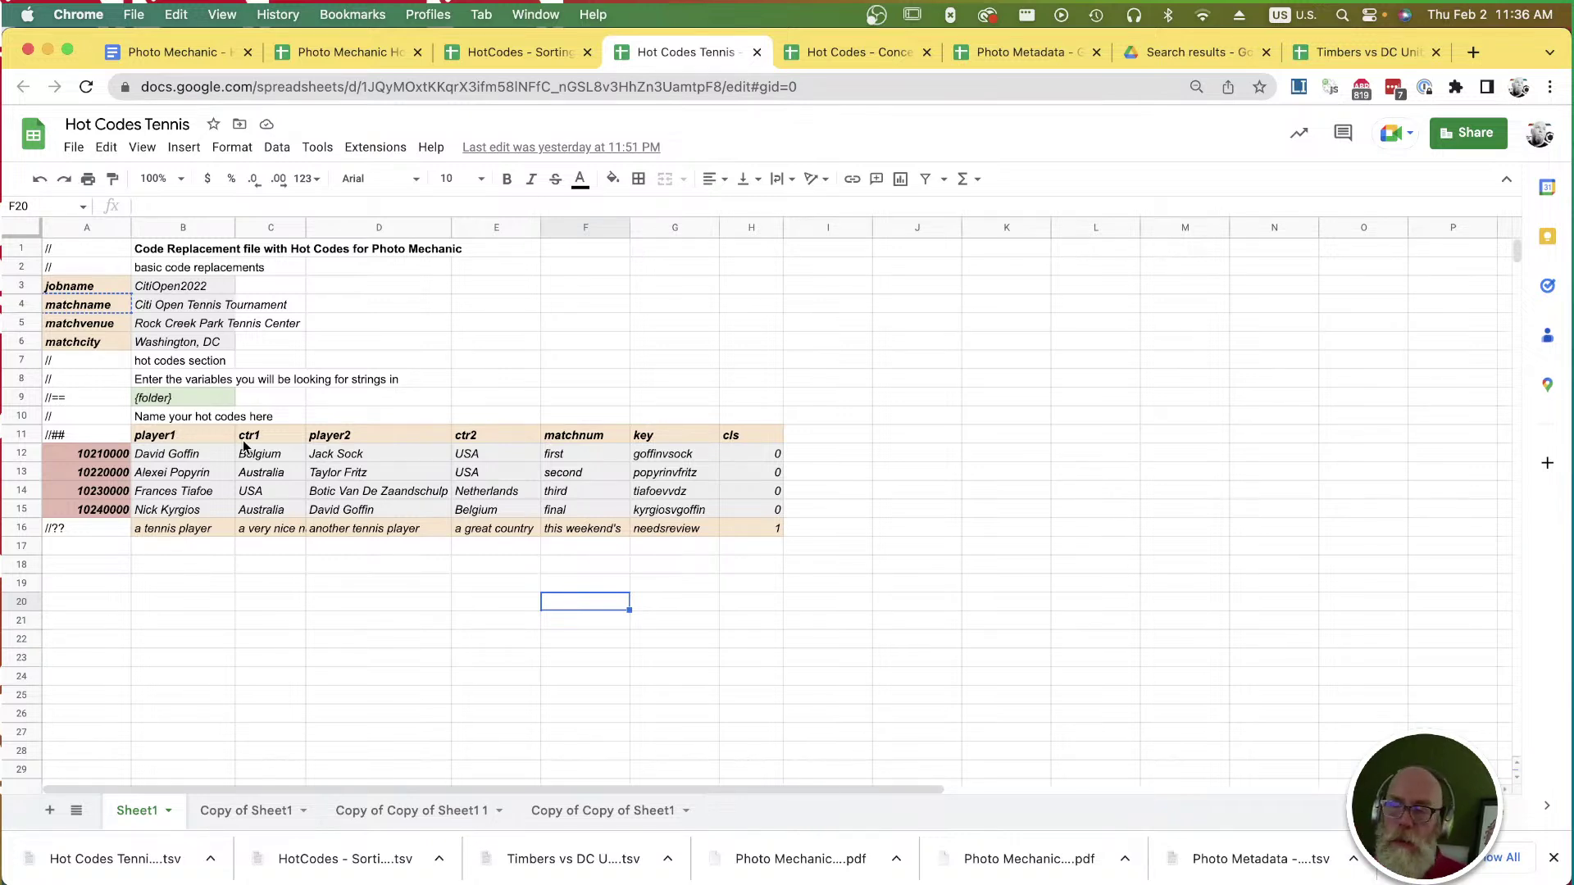
{"action": "left_click", "coordinate": [361, 680]}
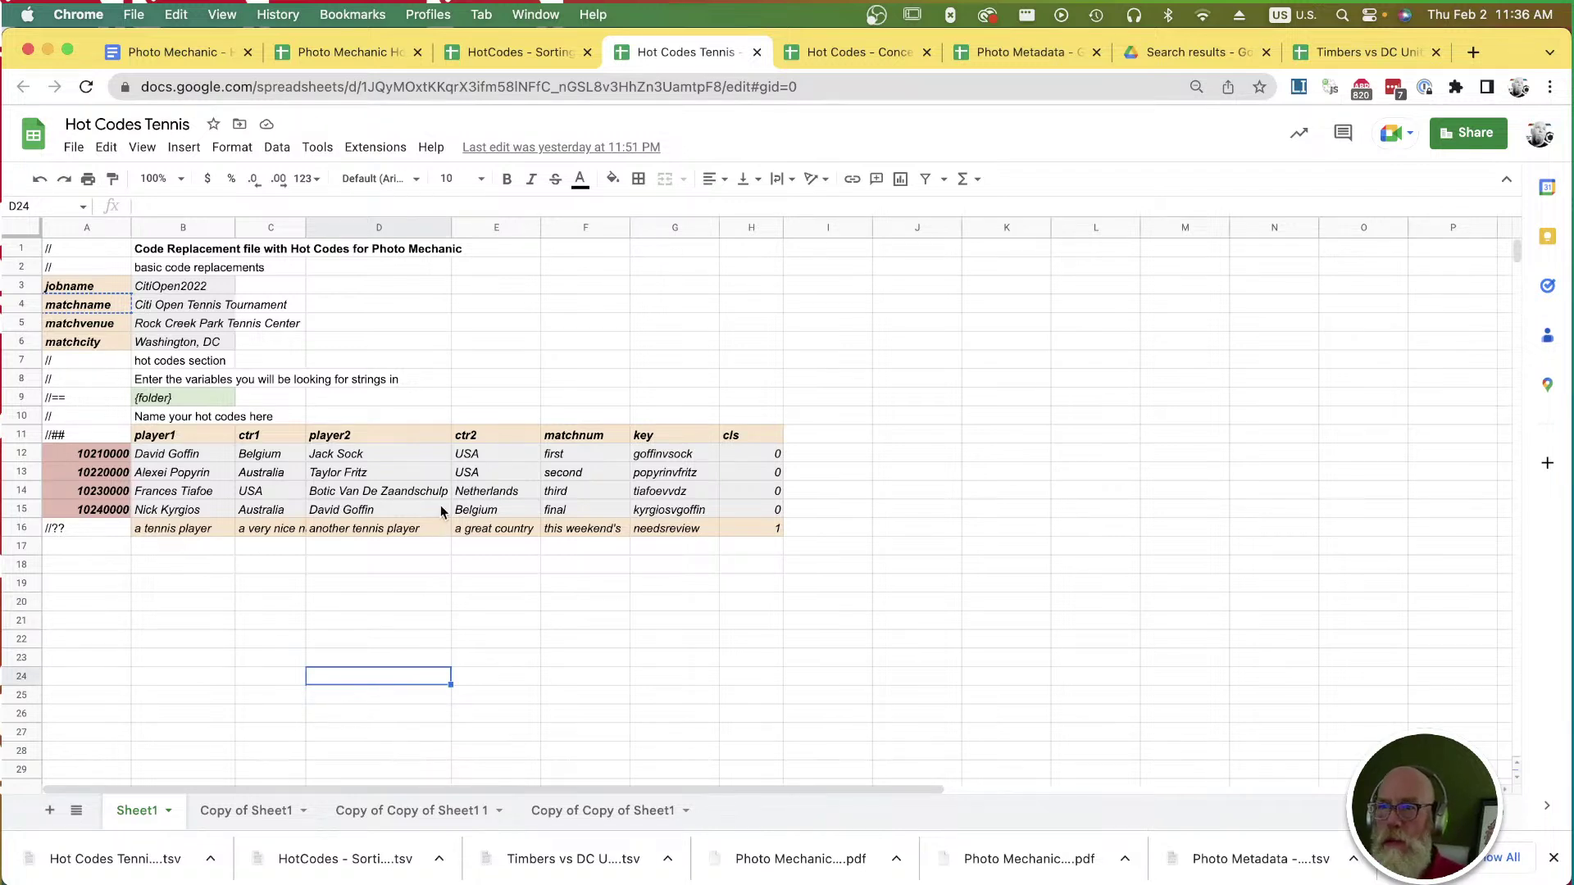
{"action": "key", "text": "super+Tab"}
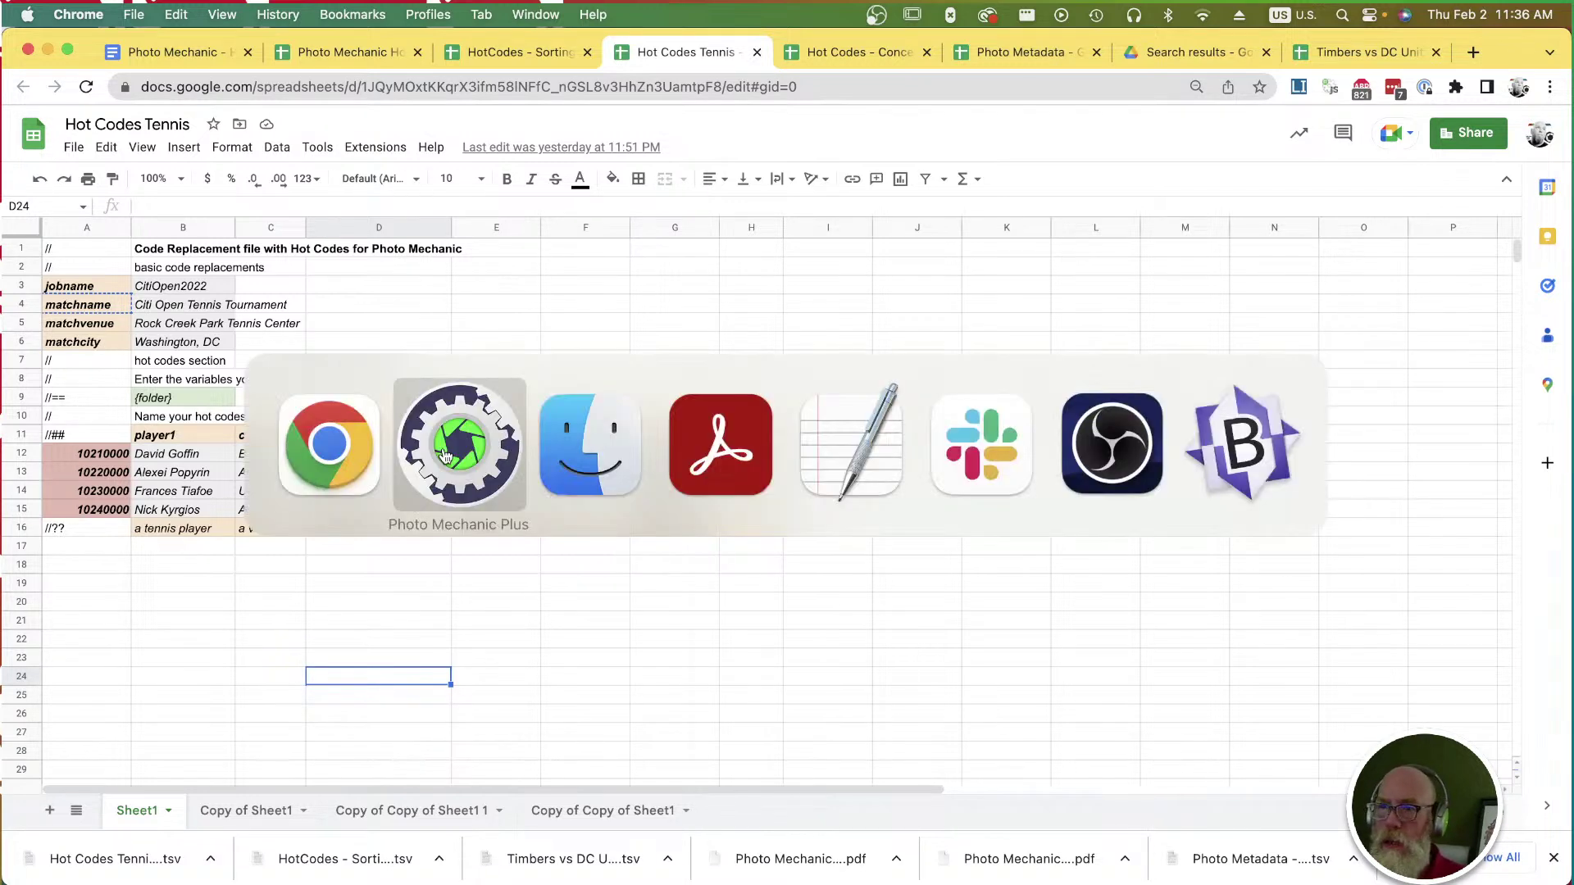
{"action": "left_click", "coordinate": [1207, 715]}
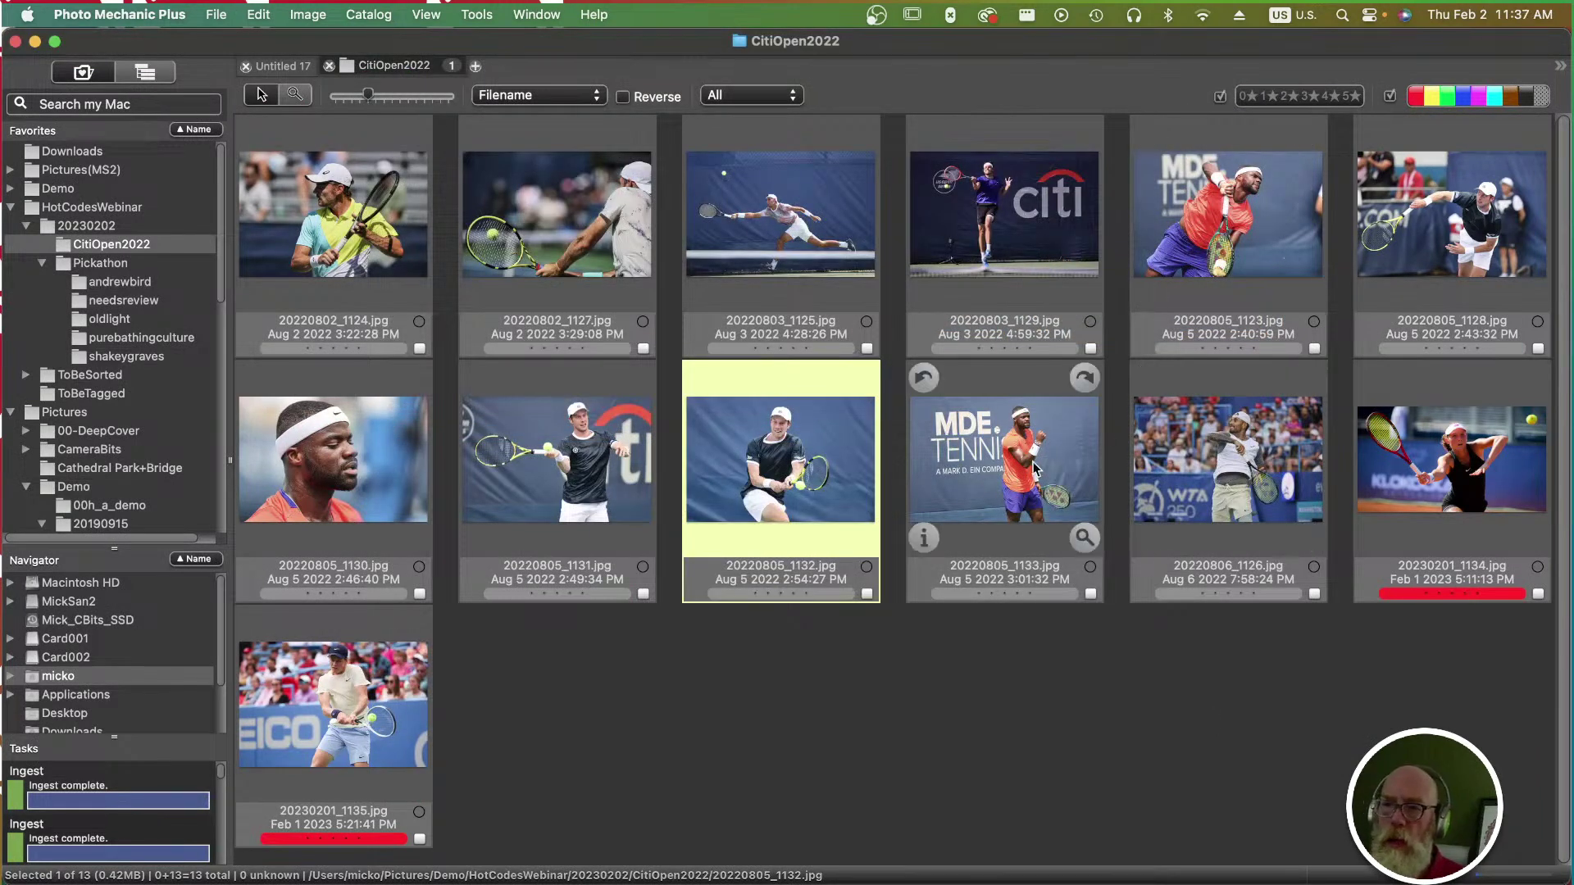
In Finder, expand Card002's DCIM folder to examine its subfolder names, and return to the CitiOpen2022 contact sheet.
{"action": "key", "text": "super+Tab"}
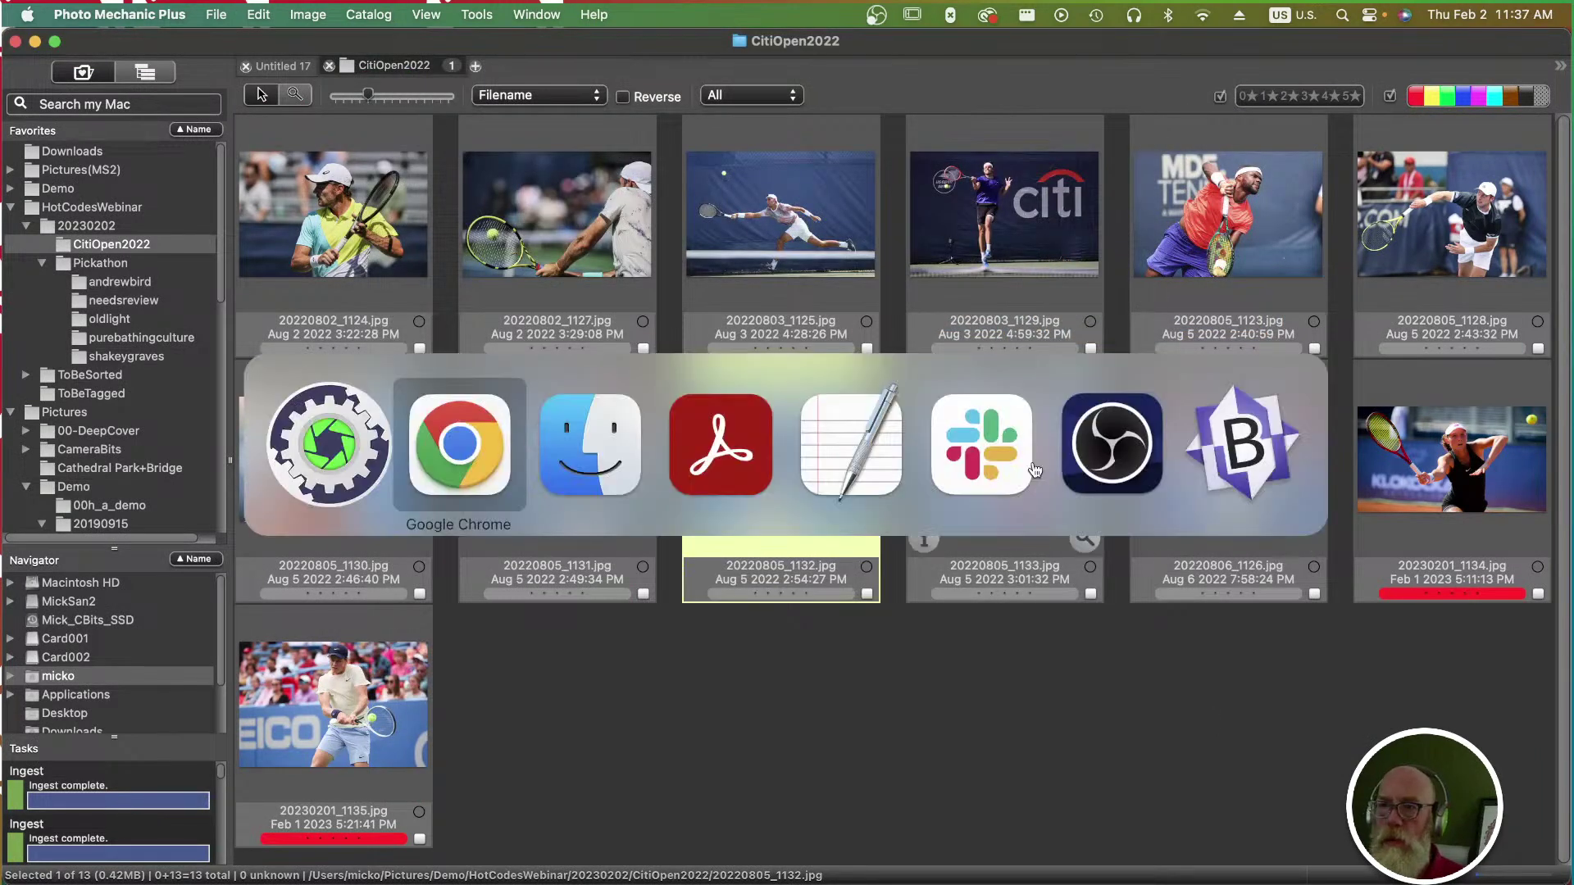
{"action": "key", "text": "super+Tab"}
{"action": "scroll", "coordinate": [248, 472], "scroll_direction": "down", "scroll_amount": 5}
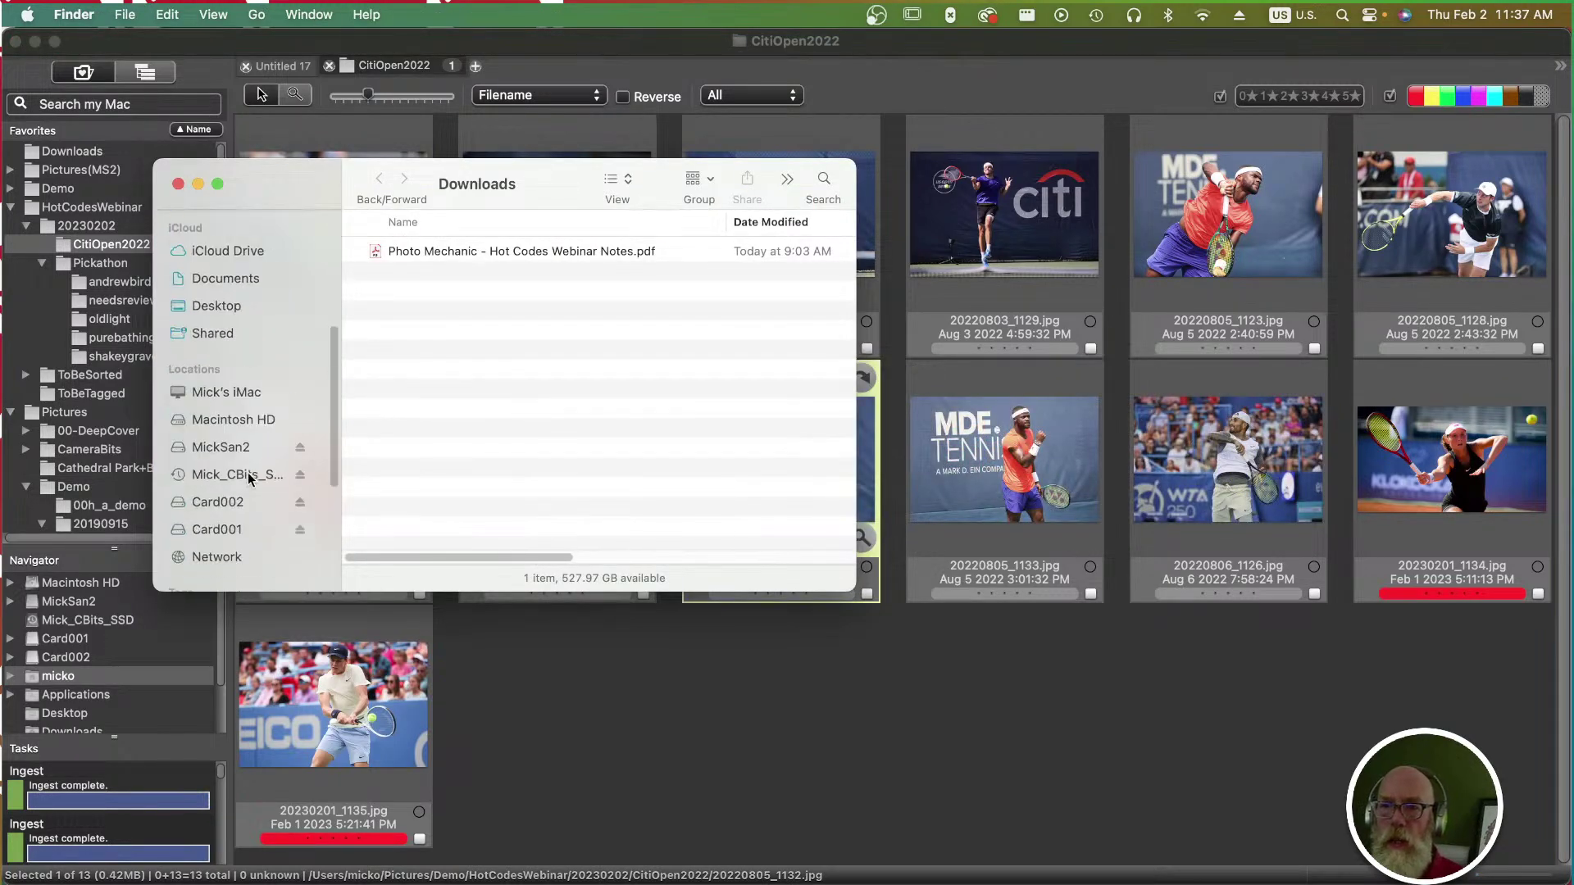
{"action": "left_click", "coordinate": [217, 348]}
{"action": "left_click", "coordinate": [220, 325]}
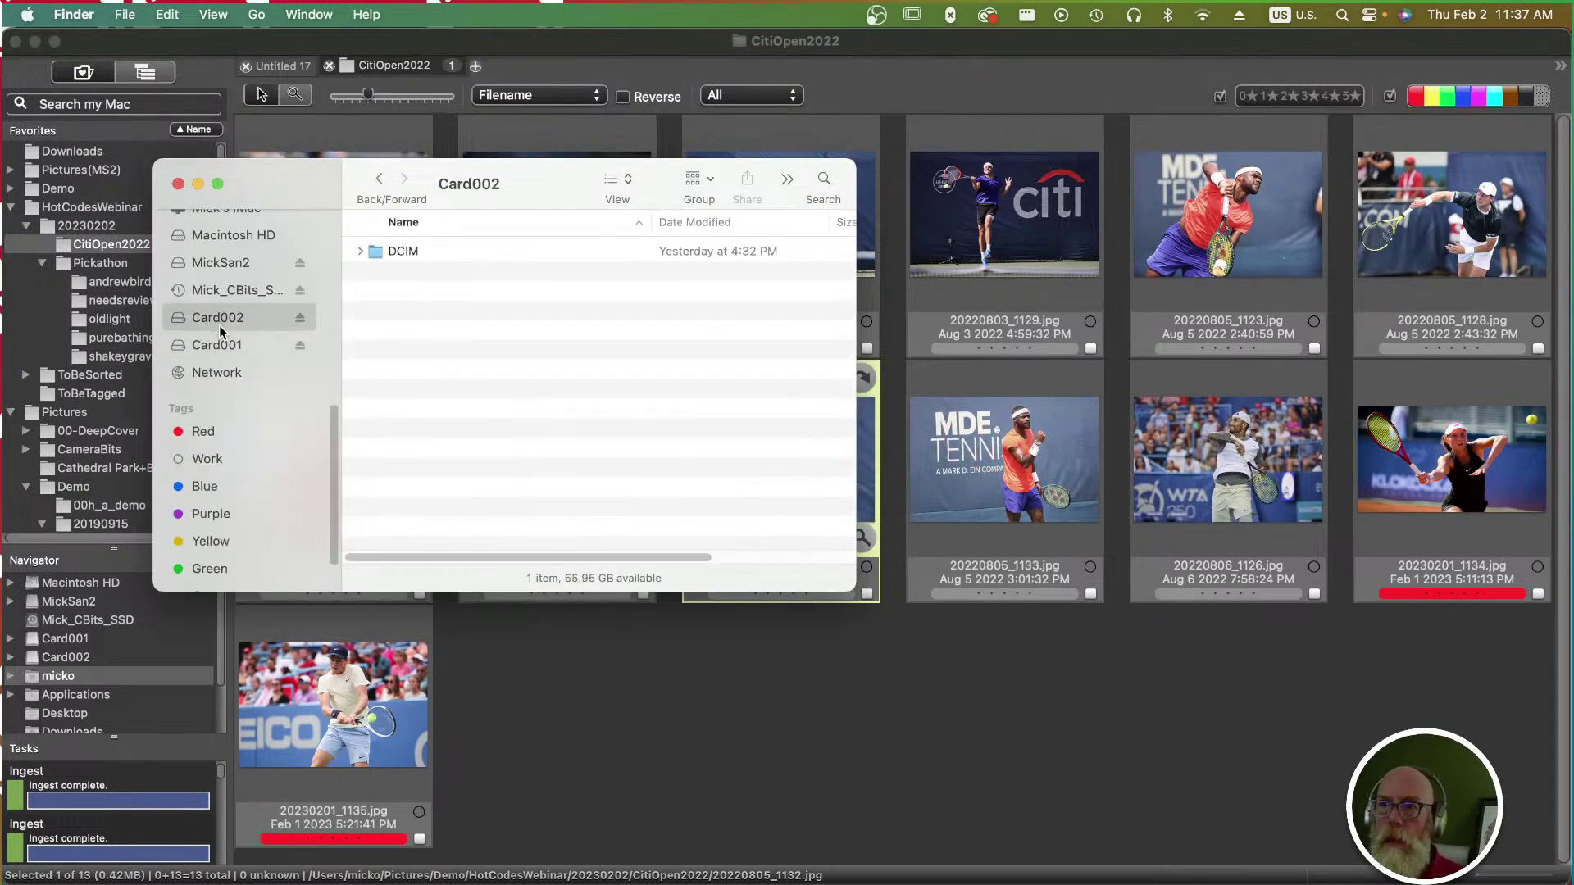
{"action": "left_click", "coordinate": [359, 252]}
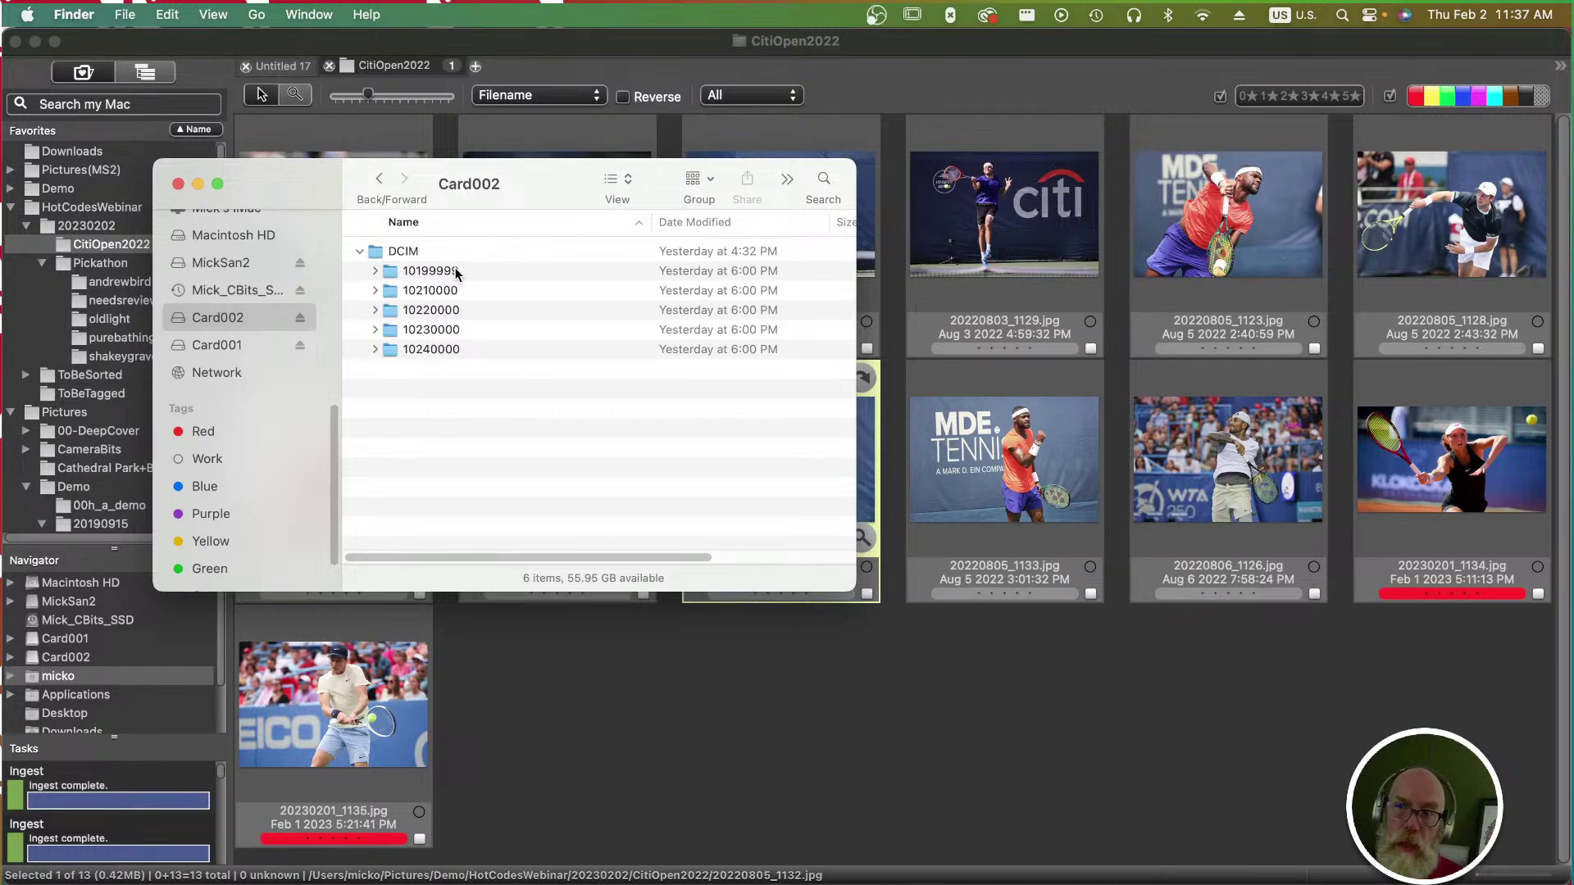
{"action": "left_click", "coordinate": [851, 723]}
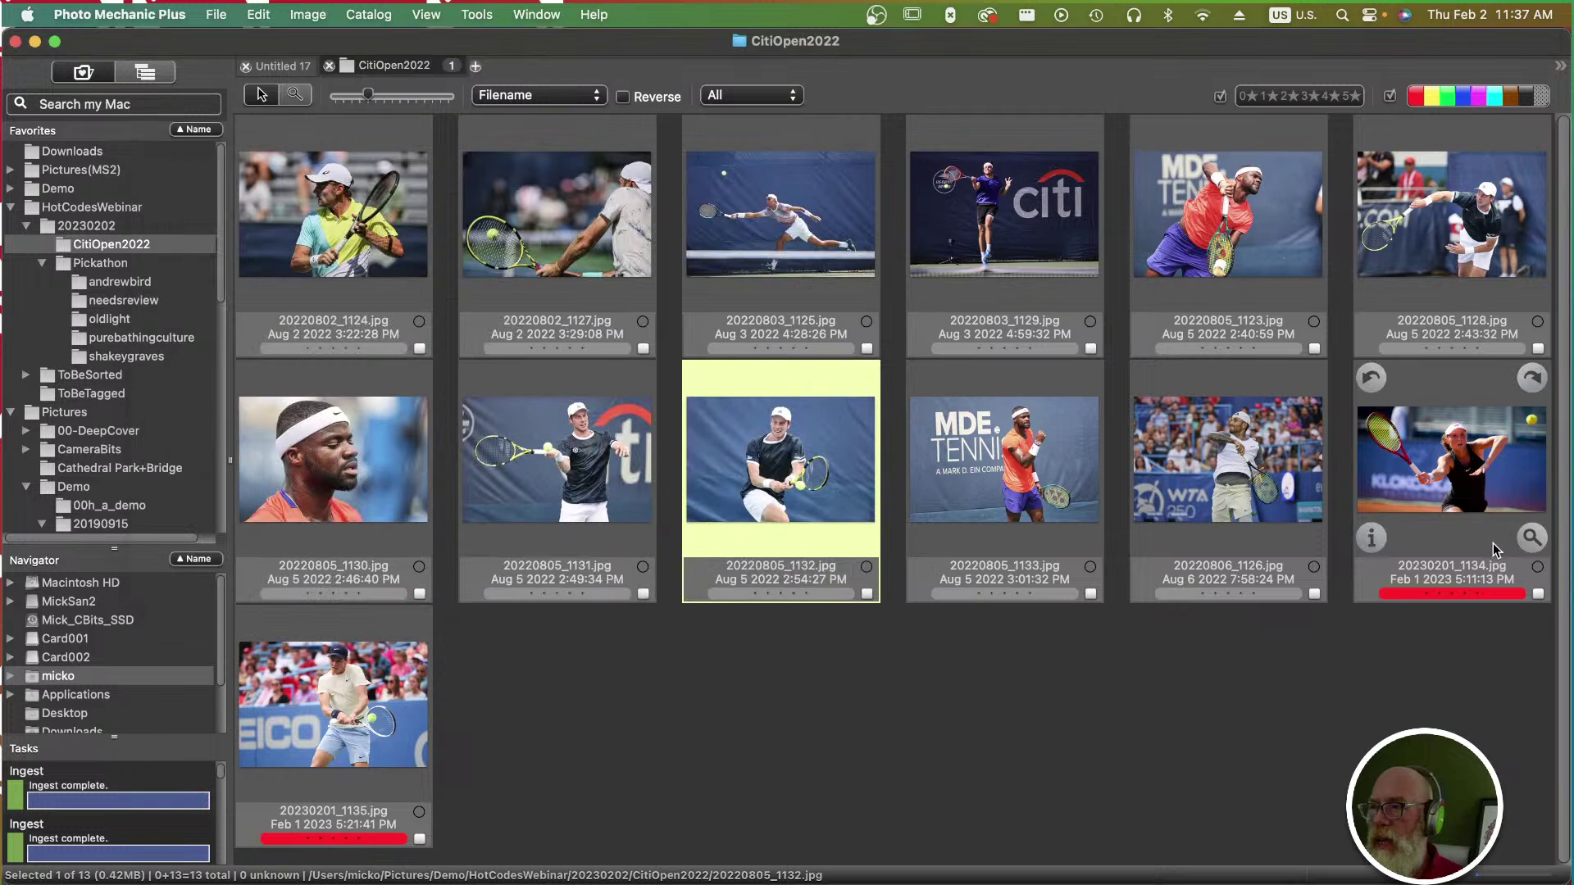
Inspect the red-tagged photo 20230201_1135.jpg and its metadata for the default hot code values, and close it without saving.
{"action": "mouse_move", "coordinate": [336, 712]}
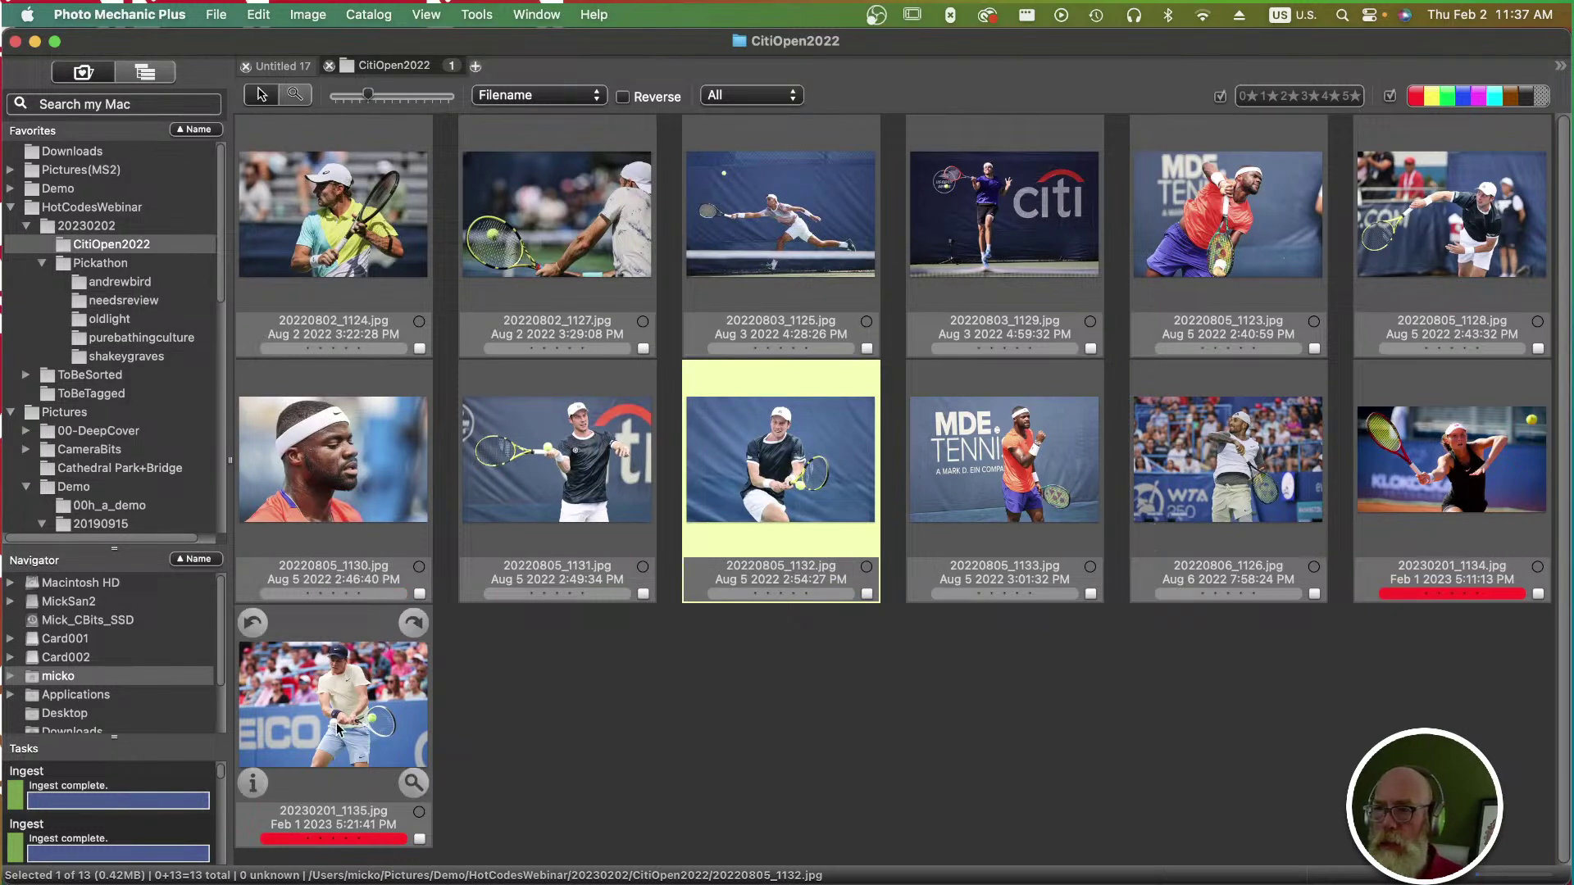
{"action": "left_click", "coordinate": [338, 728]}
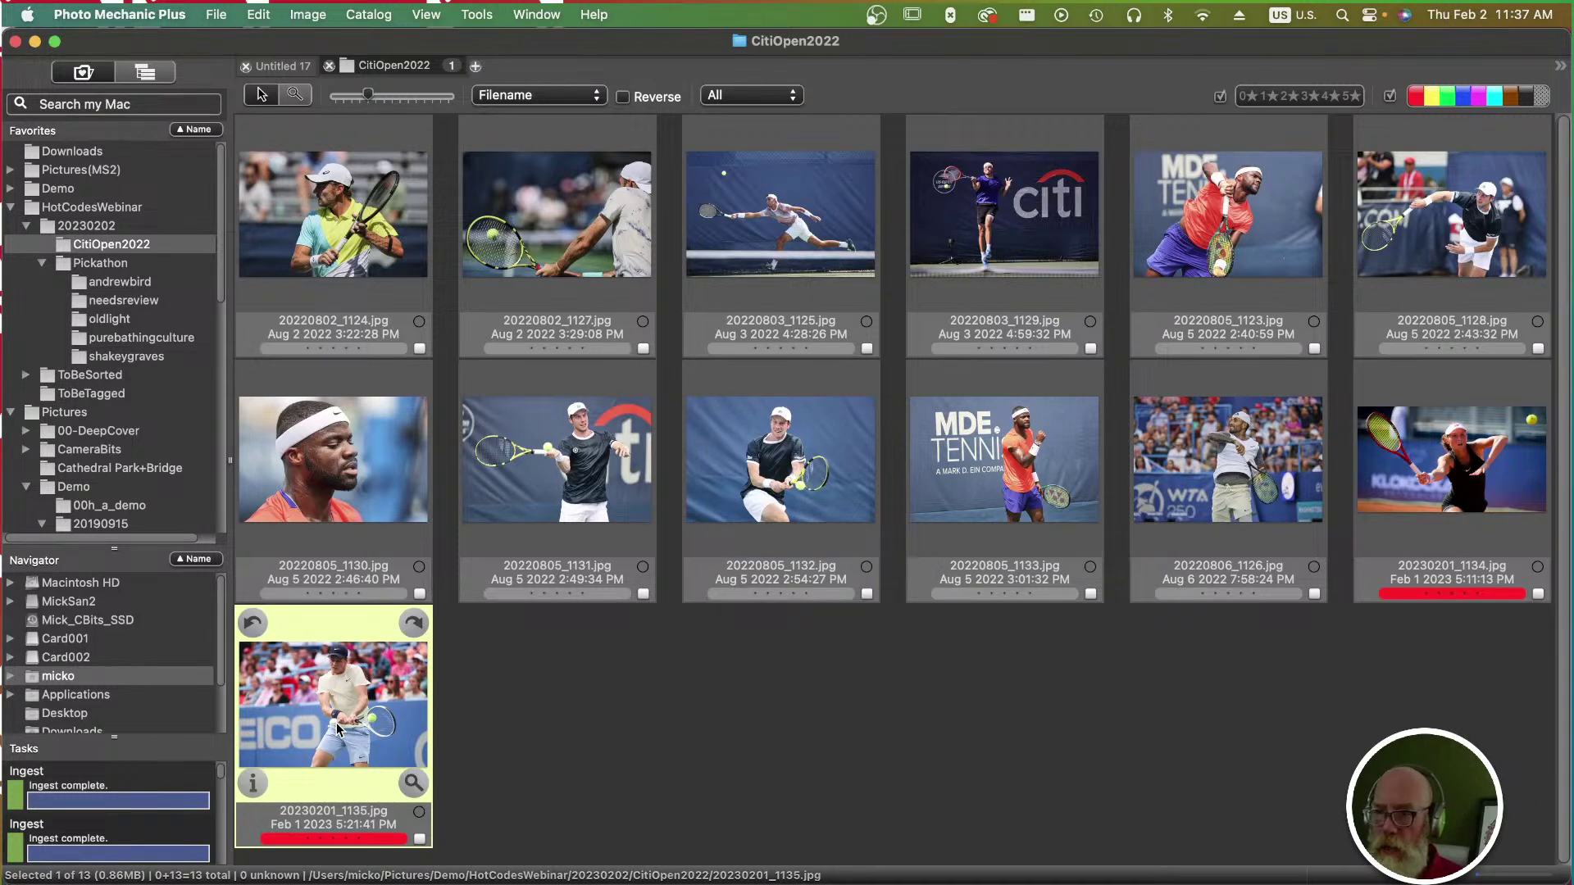
{"action": "double_click", "coordinate": [338, 728]}
{"action": "key", "text": "Escape"}
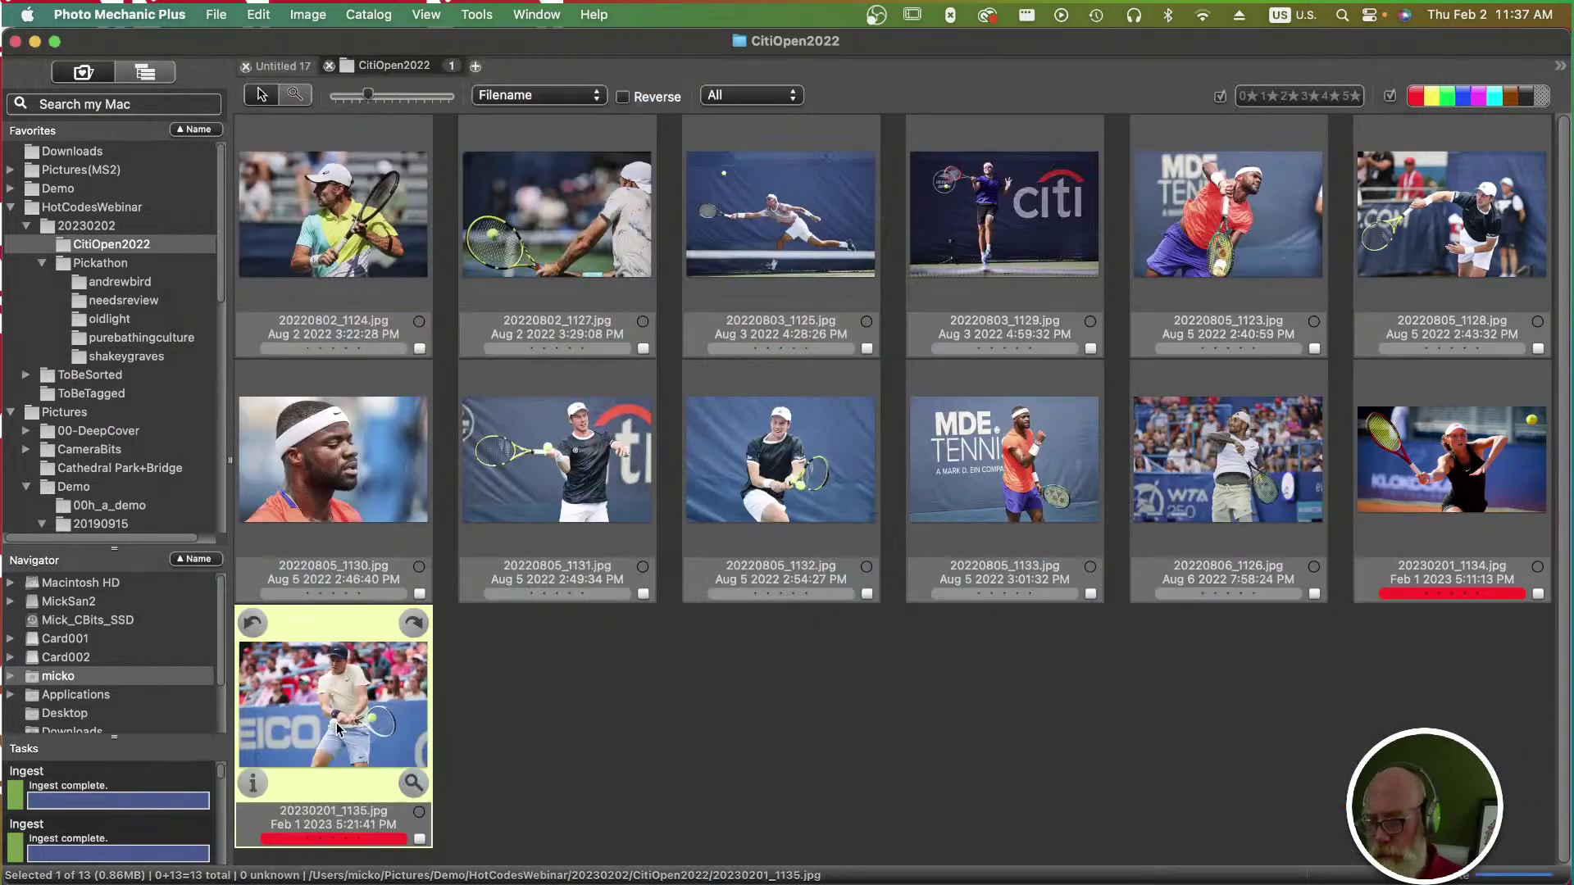
{"action": "key", "text": "super+i"}
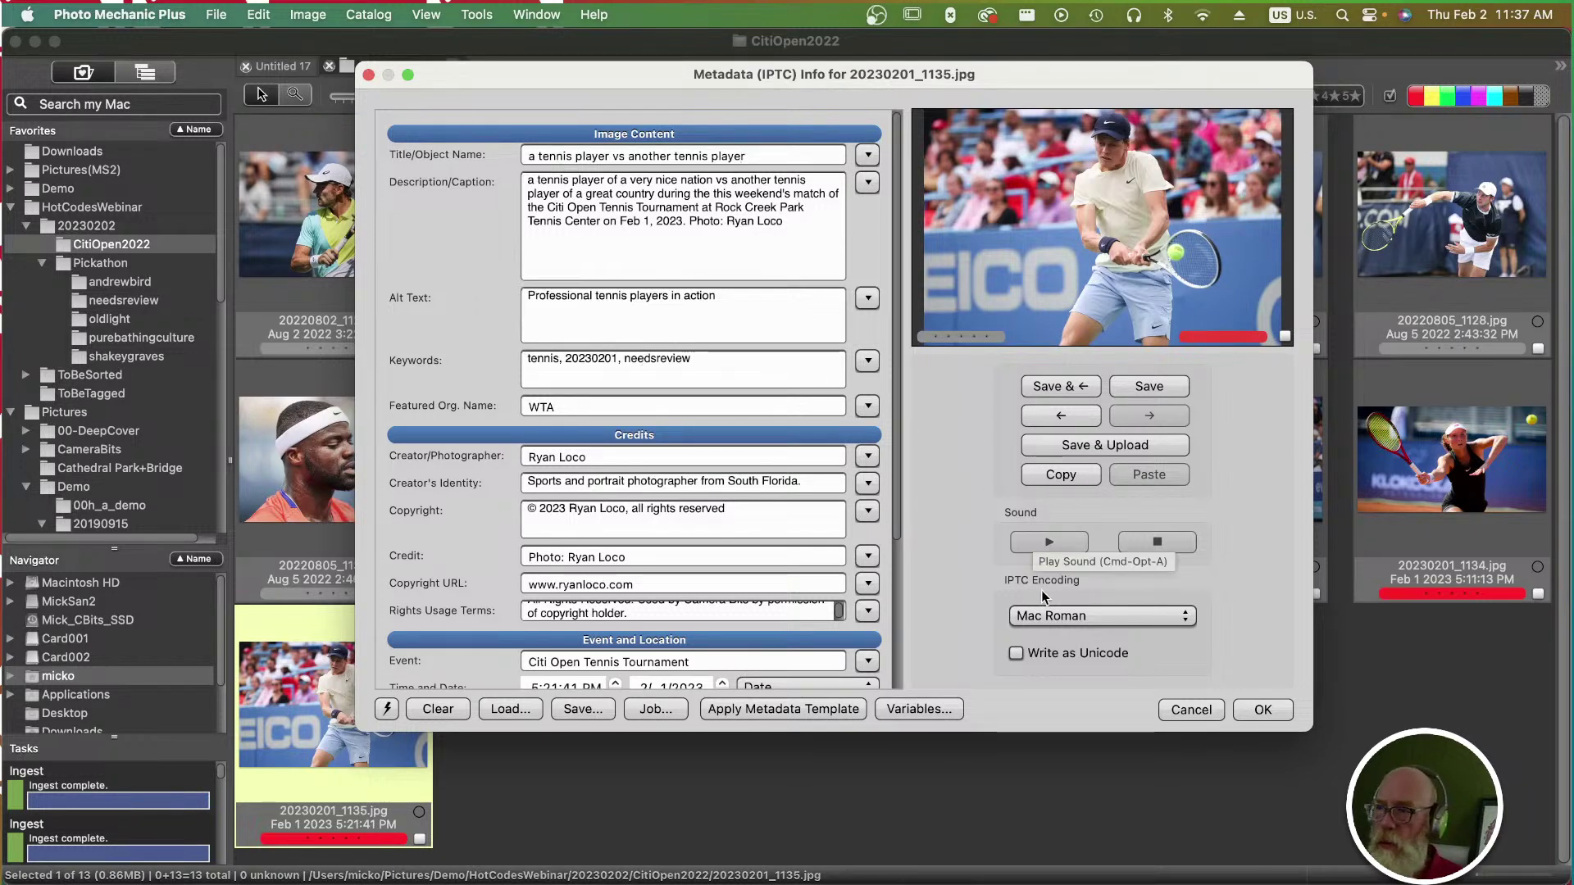
{"action": "left_click", "coordinate": [1179, 701]}
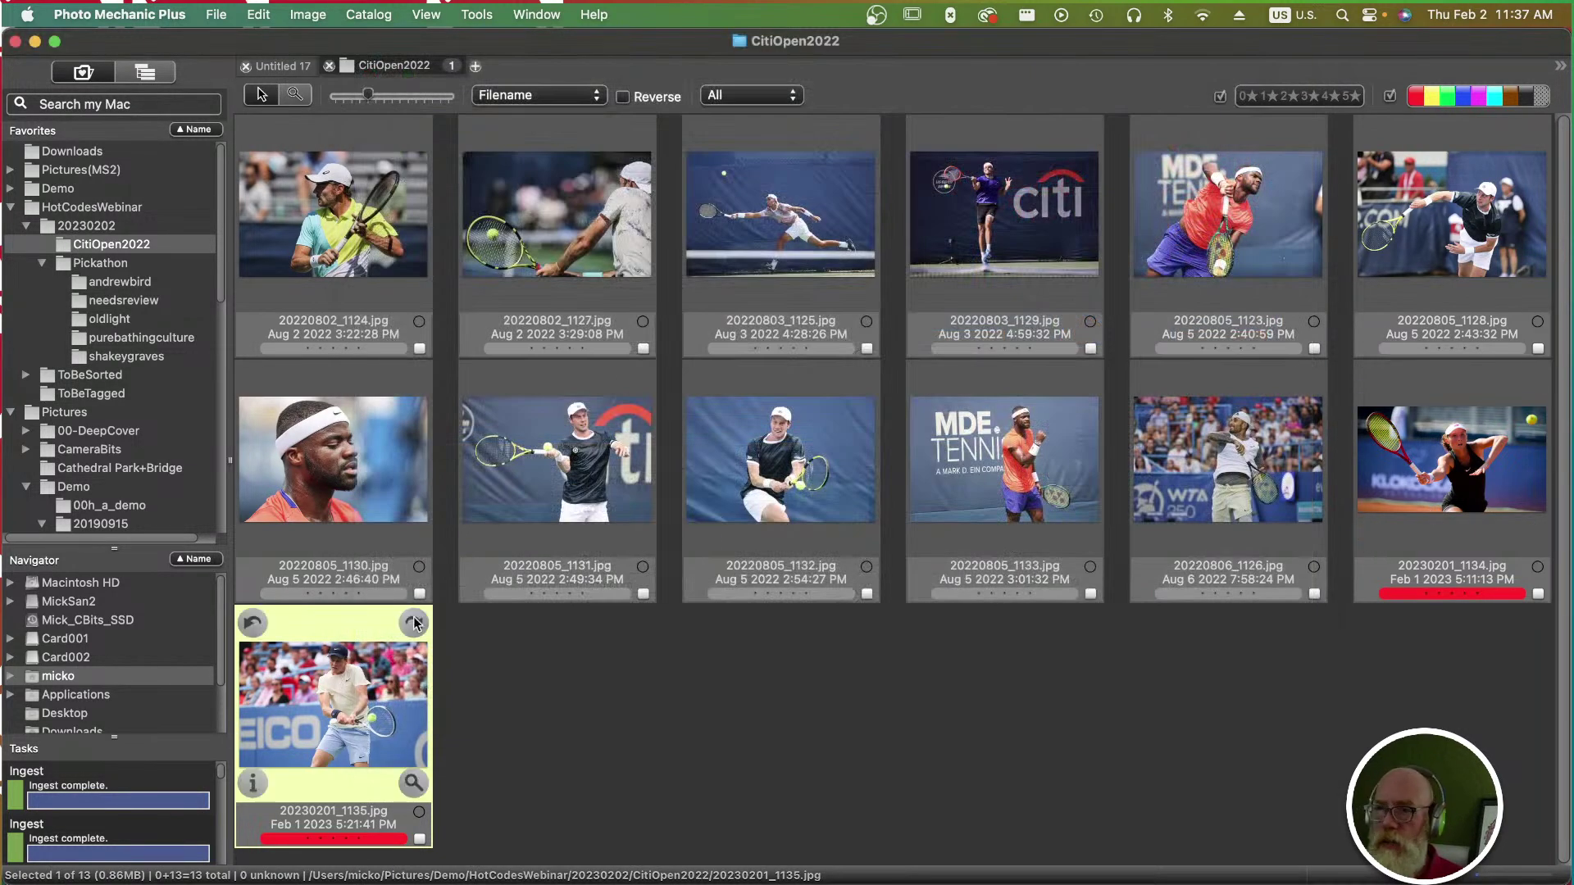
Search all items in the CitiOpen2022 contact sheet for "needsreview" in the metadata only, leaving filenames out.
{"action": "left_click", "coordinate": [597, 683]}
{"action": "key", "text": "super+f"}
{"action": "type", "text": "A"}
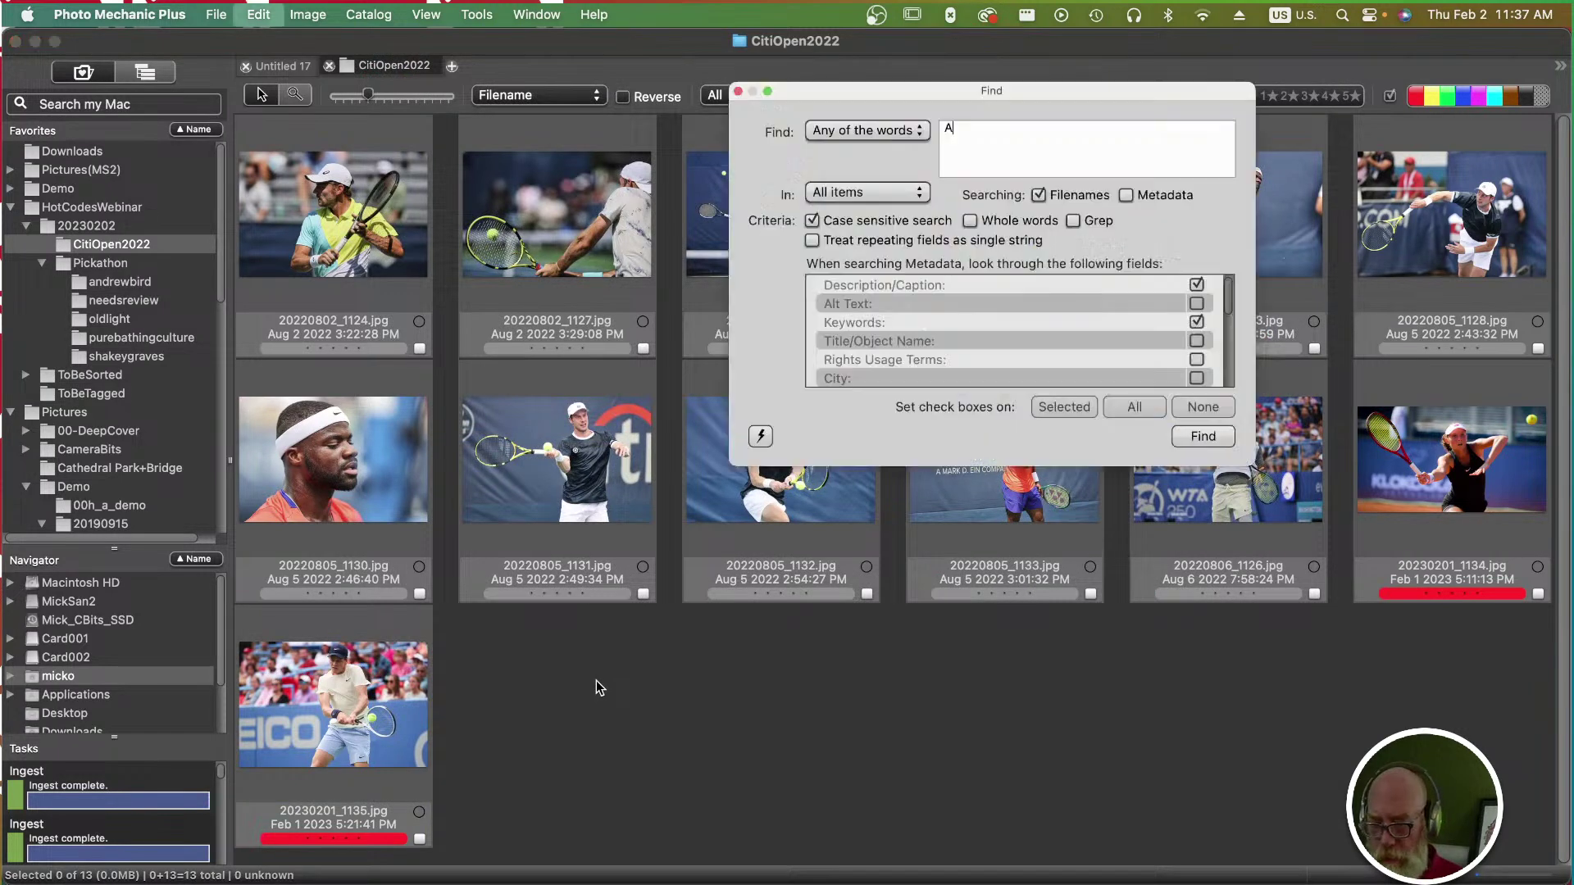
{"action": "left_click", "coordinate": [1127, 194]}
{"action": "left_click", "coordinate": [1038, 195]}
{"action": "type", "text": "needsreview"}
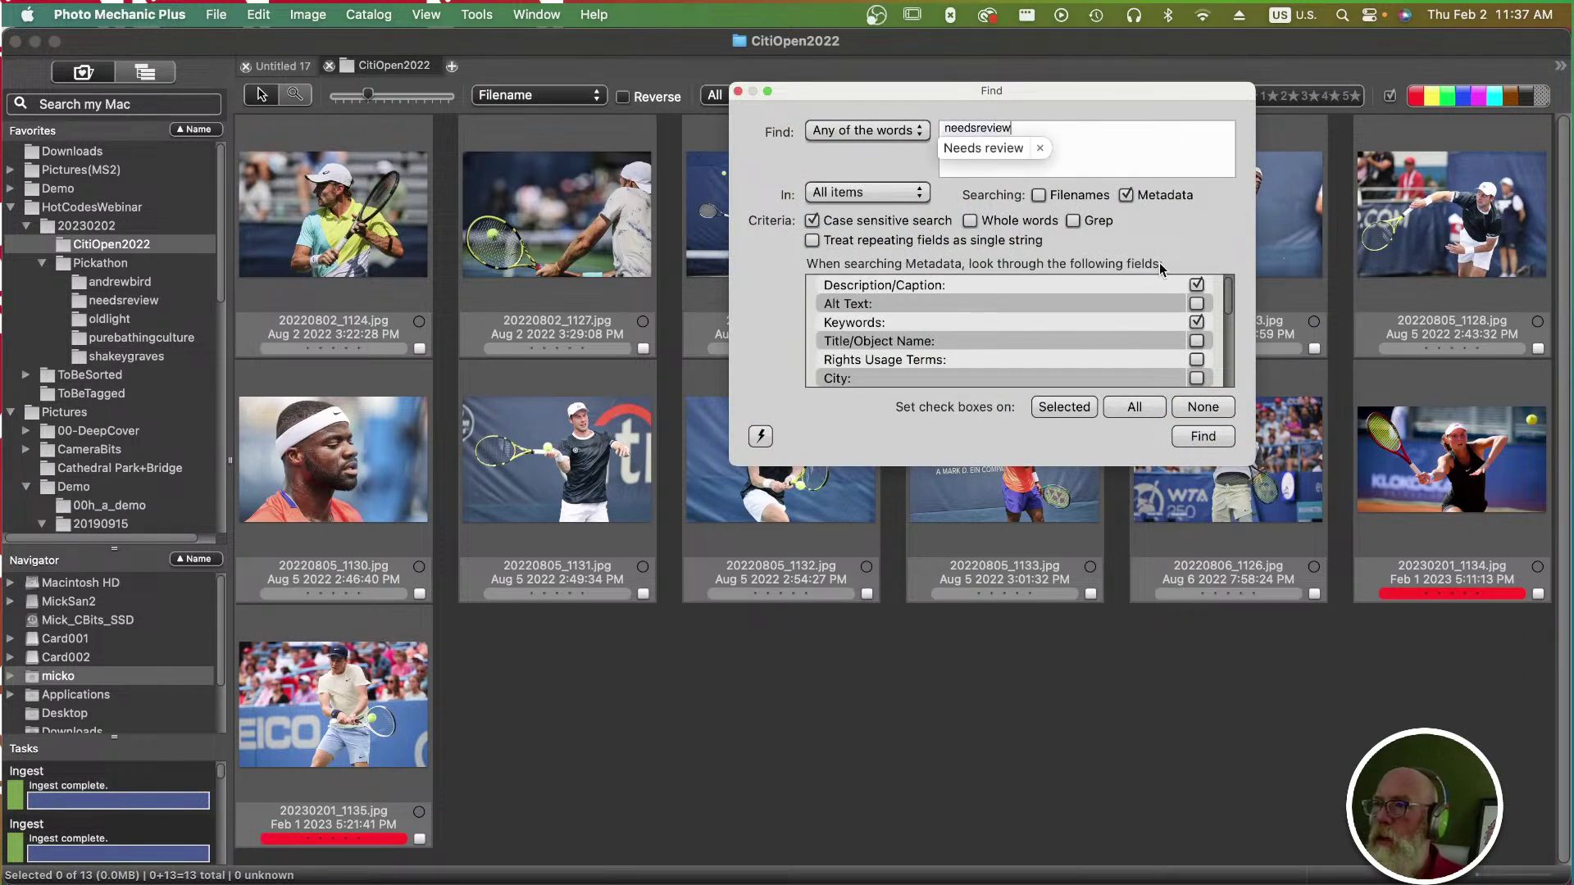
{"action": "key", "text": "Return"}
{"action": "double_click", "coordinate": [984, 129]}
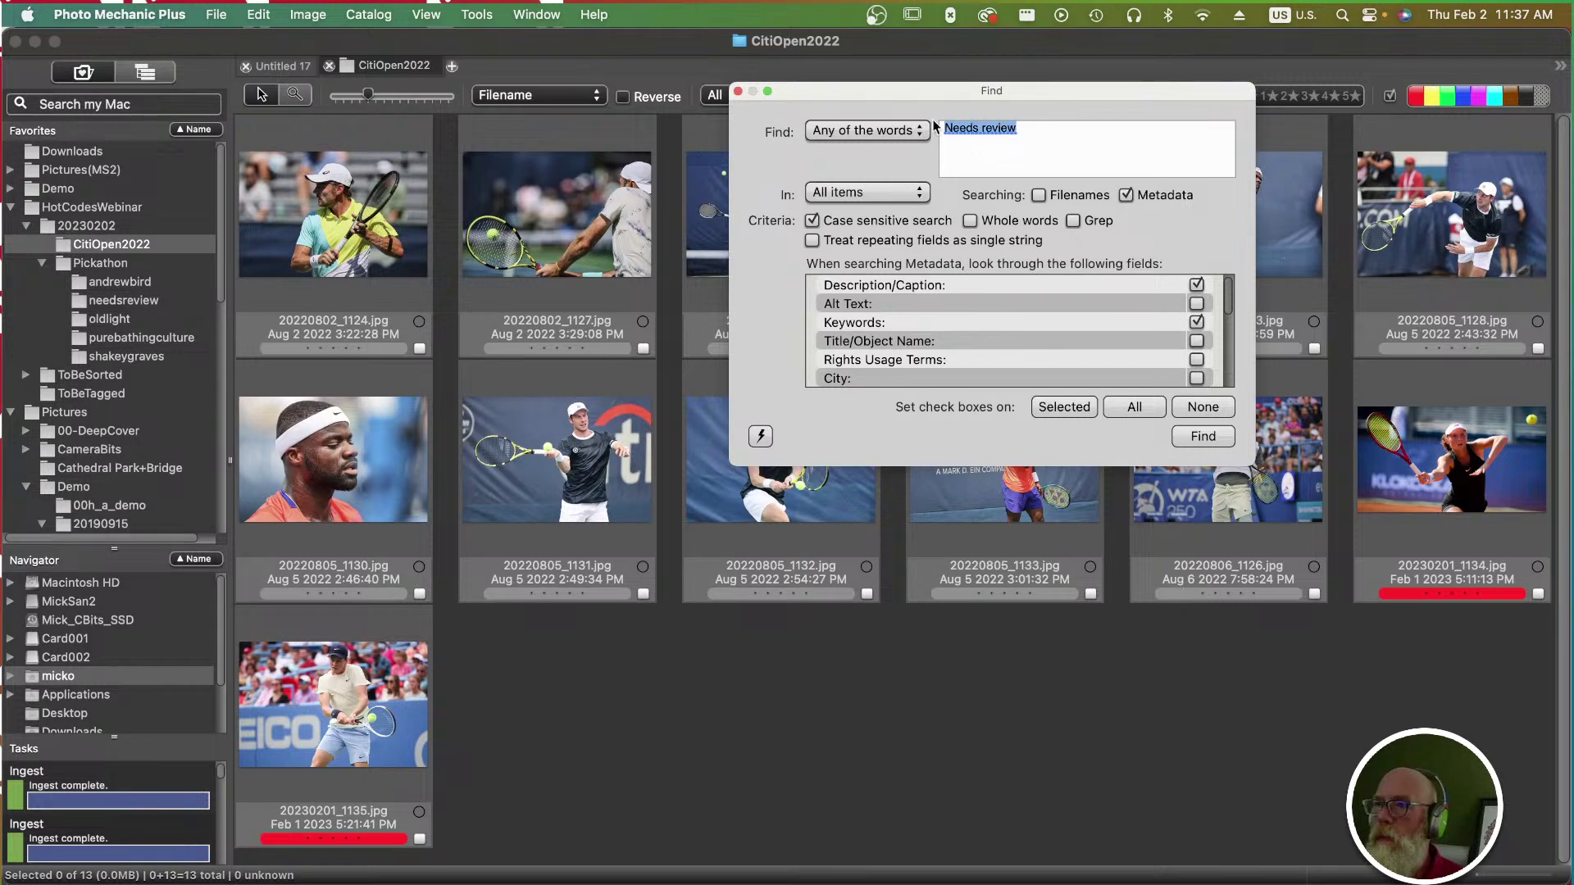
{"action": "key", "text": "BackSpace"}
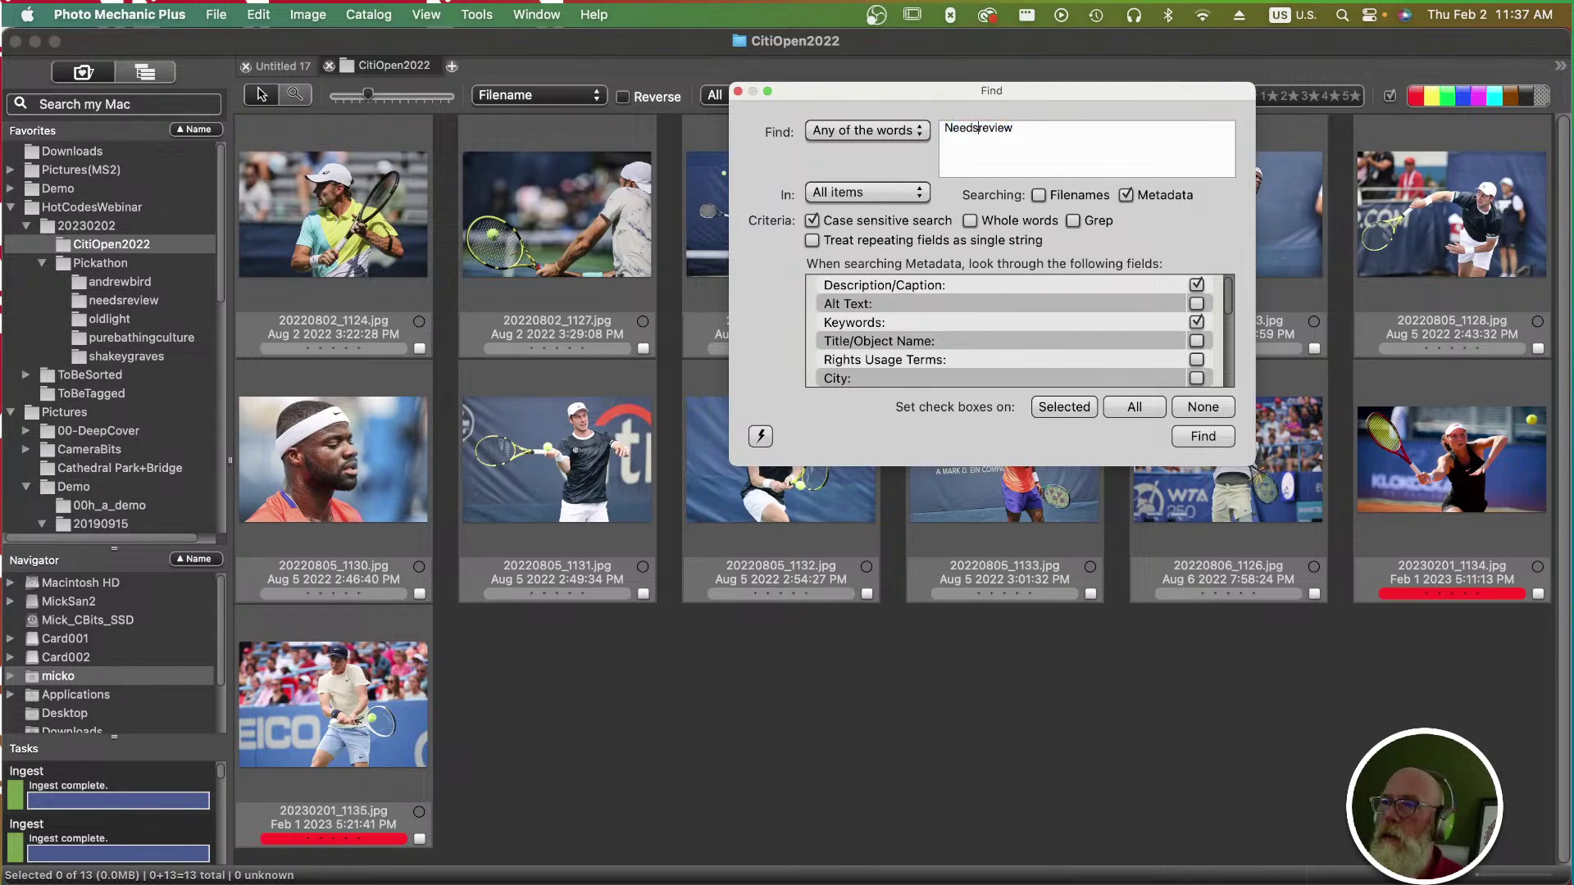
{"action": "key", "text": "BackSpace"}
{"action": "type", "text": "n"}
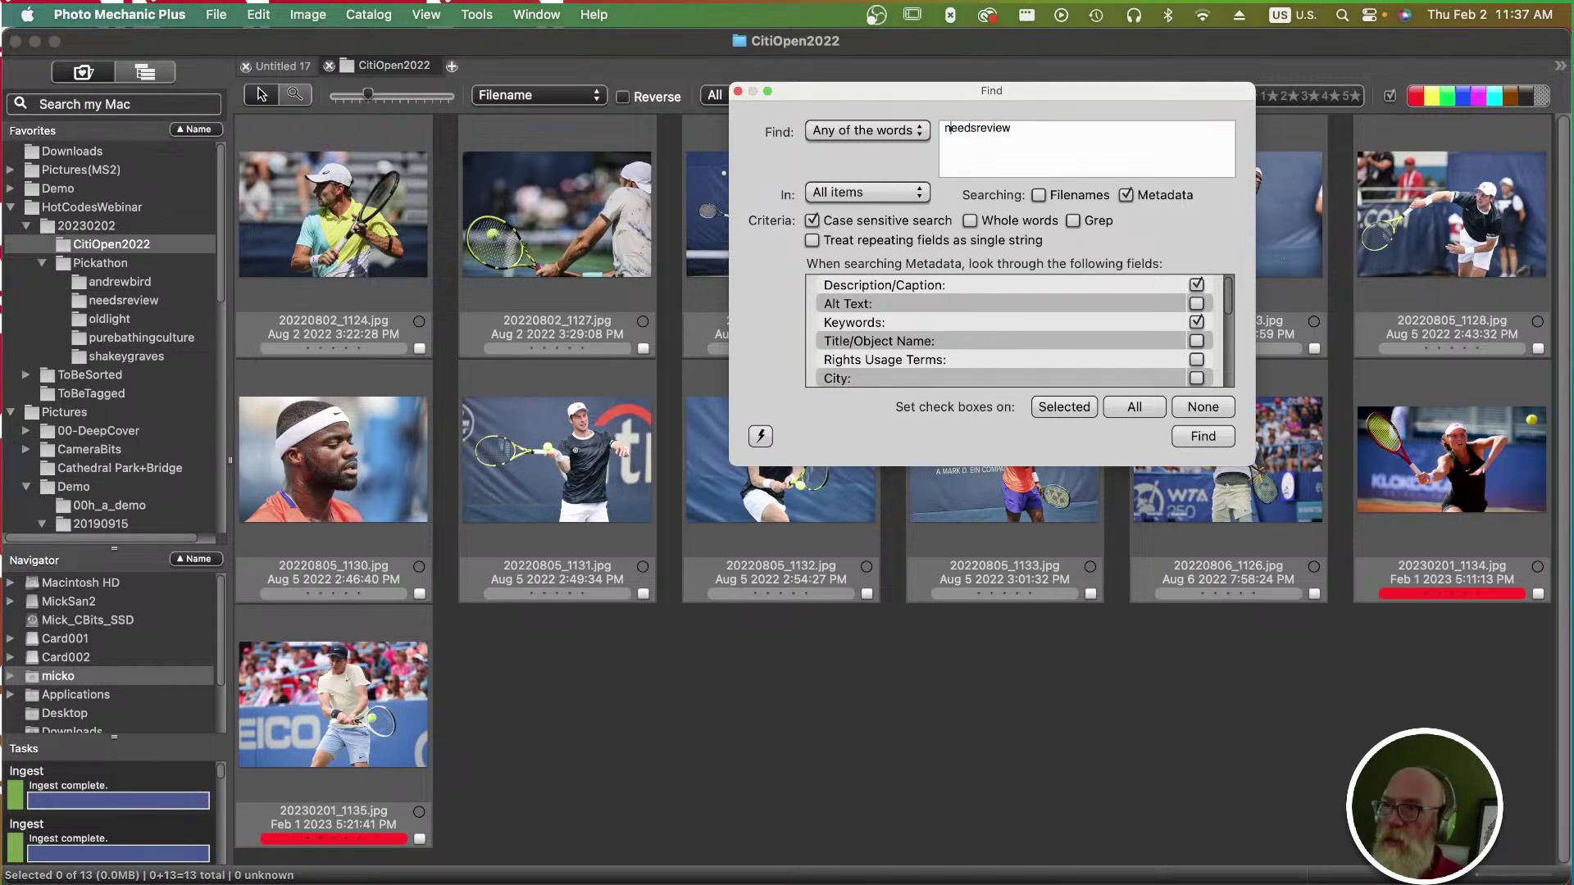
{"action": "left_click", "coordinate": [1203, 437]}
{"action": "mouse_move", "coordinate": [1535, 468]}
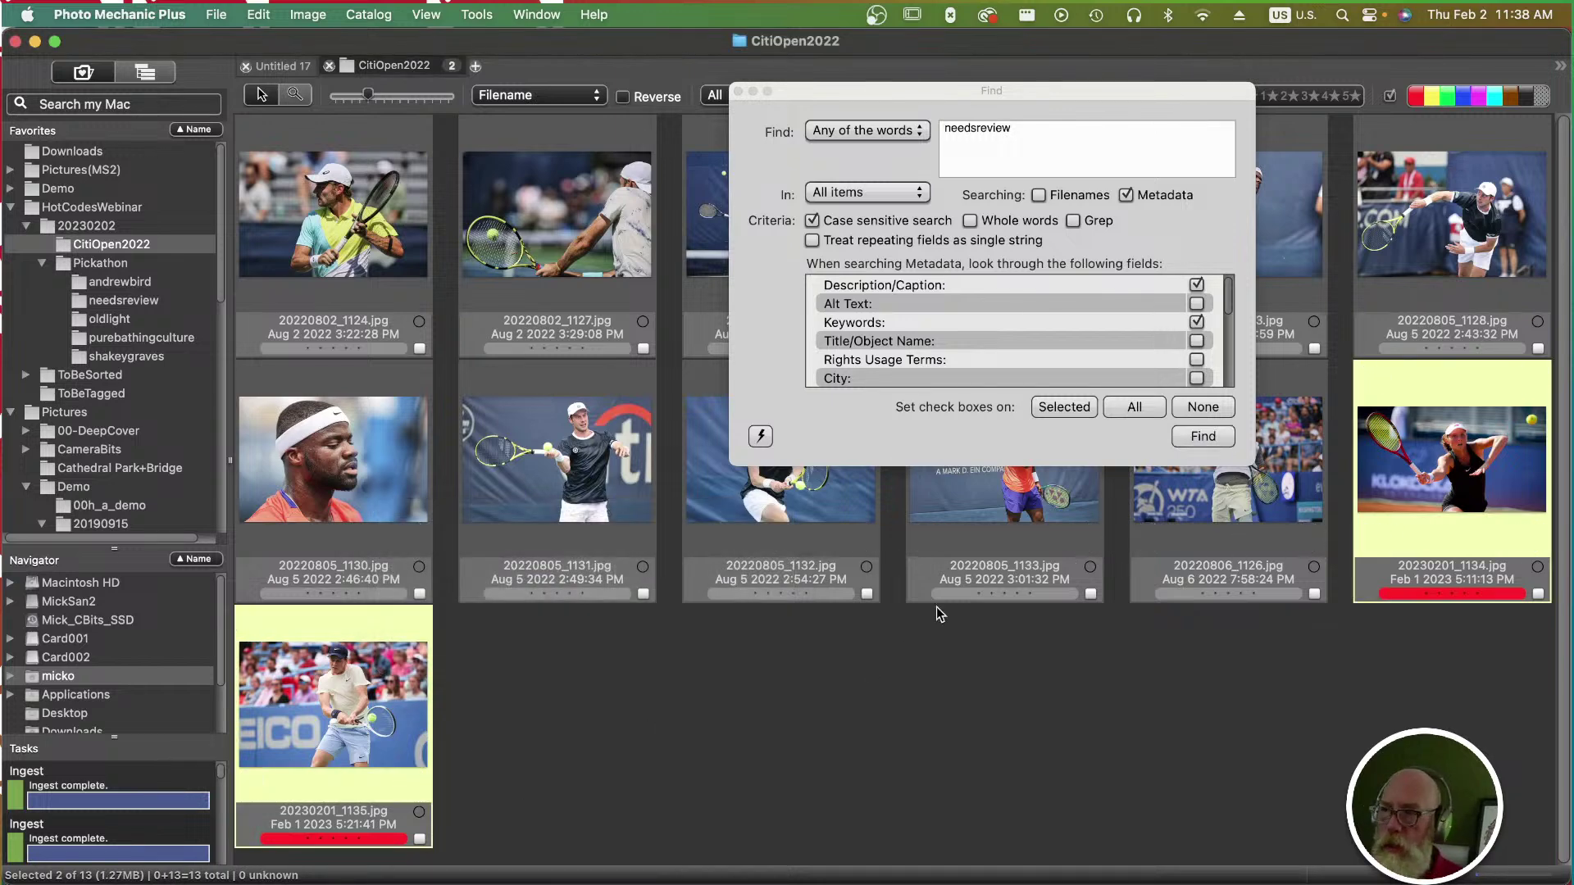
Close the Find dialog, deselect the found photos, and close the CitiOpen2022 contact sheet.
{"action": "left_click", "coordinate": [737, 91]}
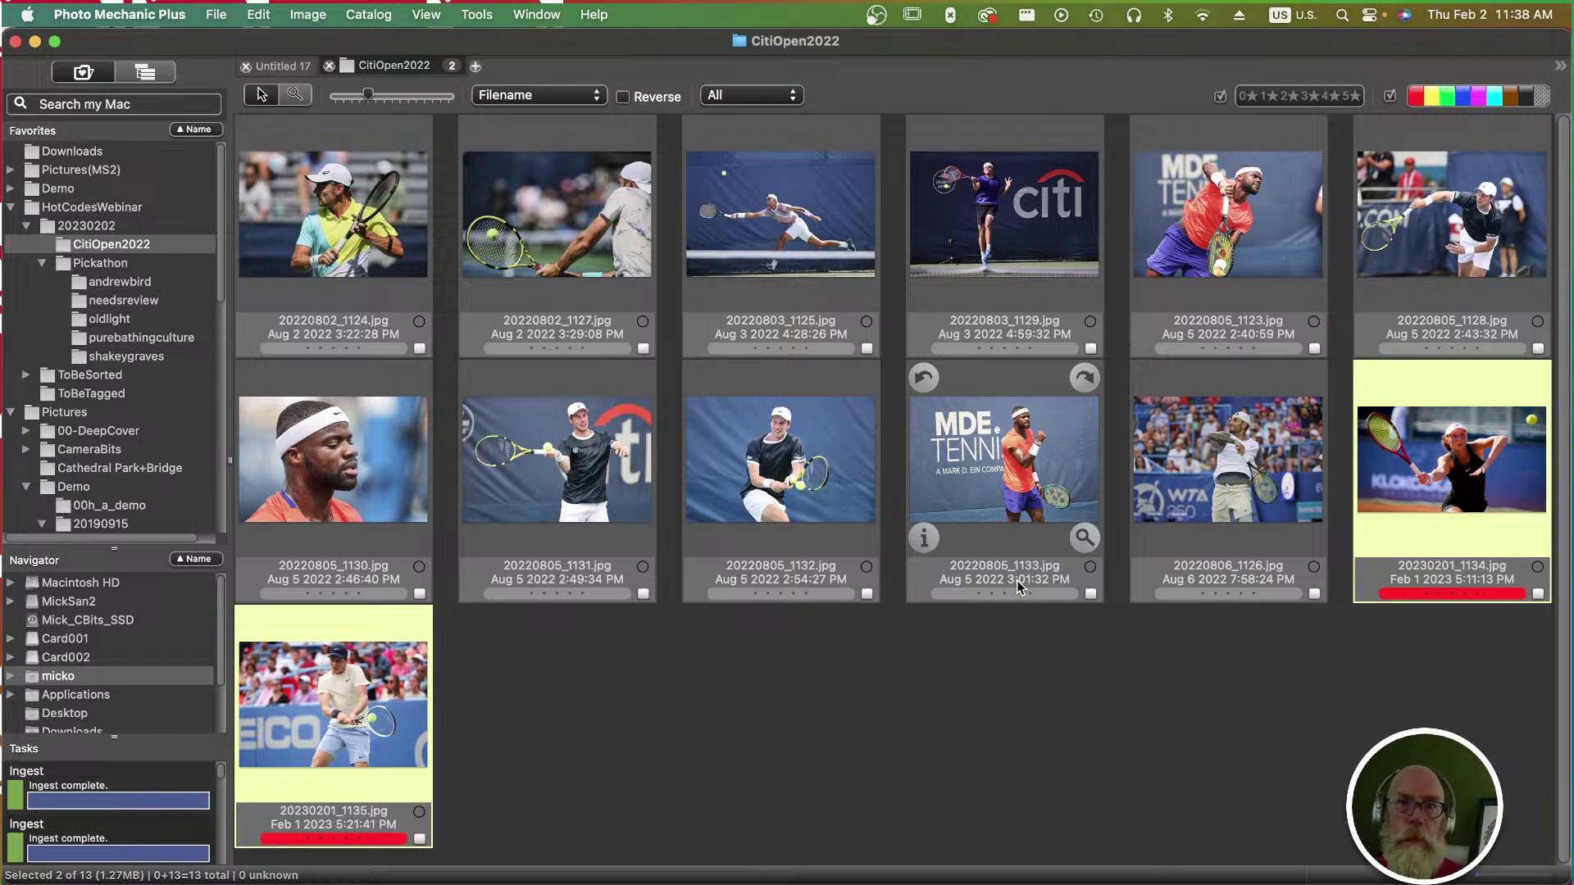
{"action": "left_click", "coordinate": [892, 645]}
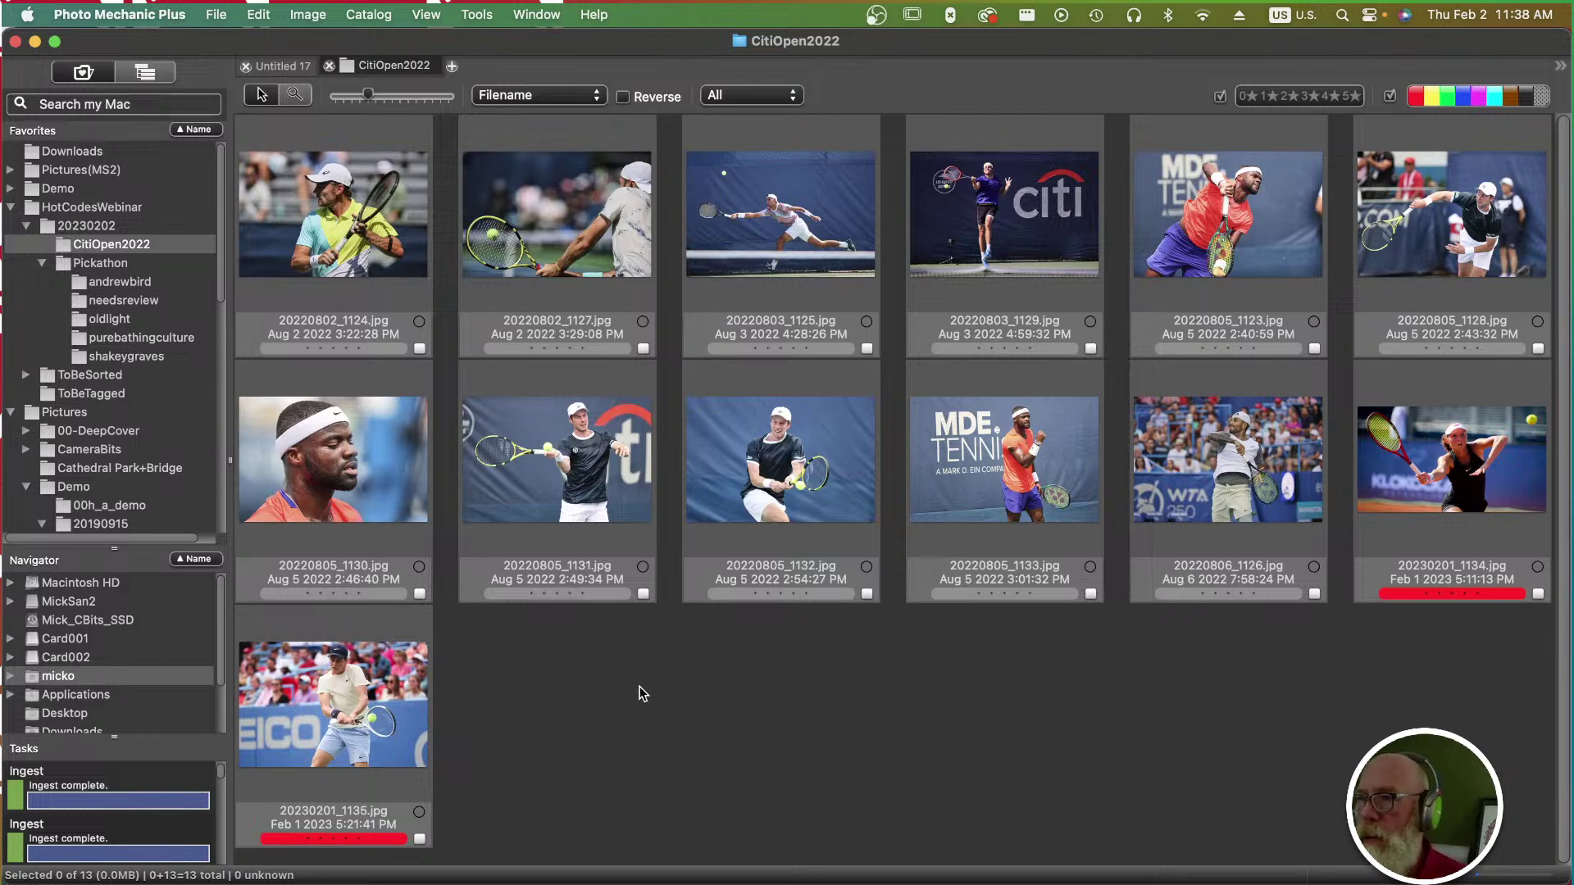
{"action": "mouse_move", "coordinate": [820, 393]}
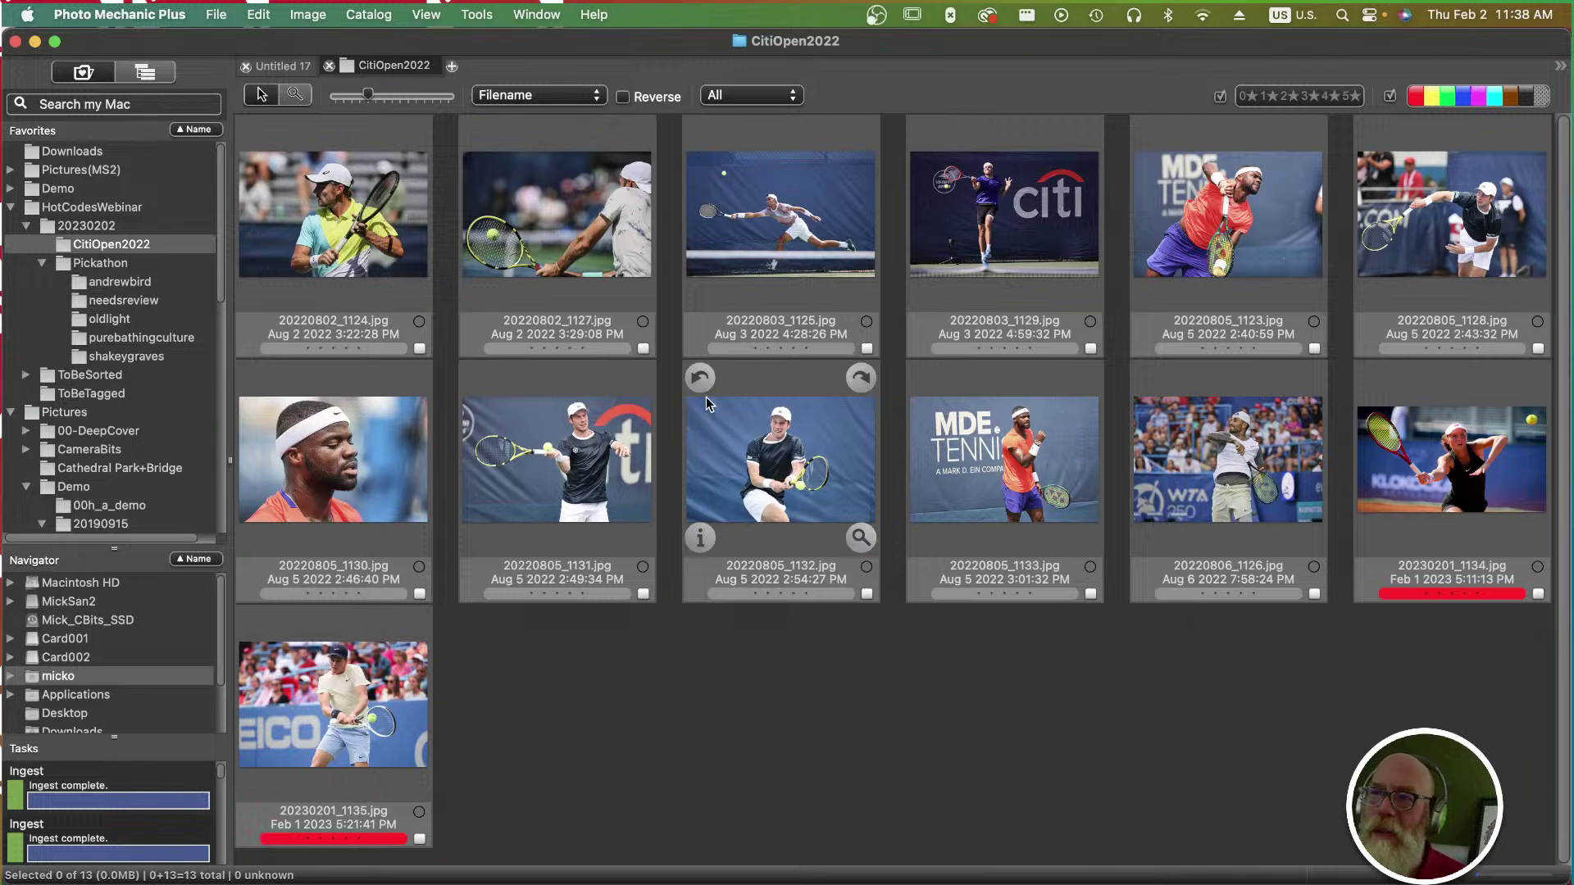
{"action": "mouse_move", "coordinate": [563, 270]}
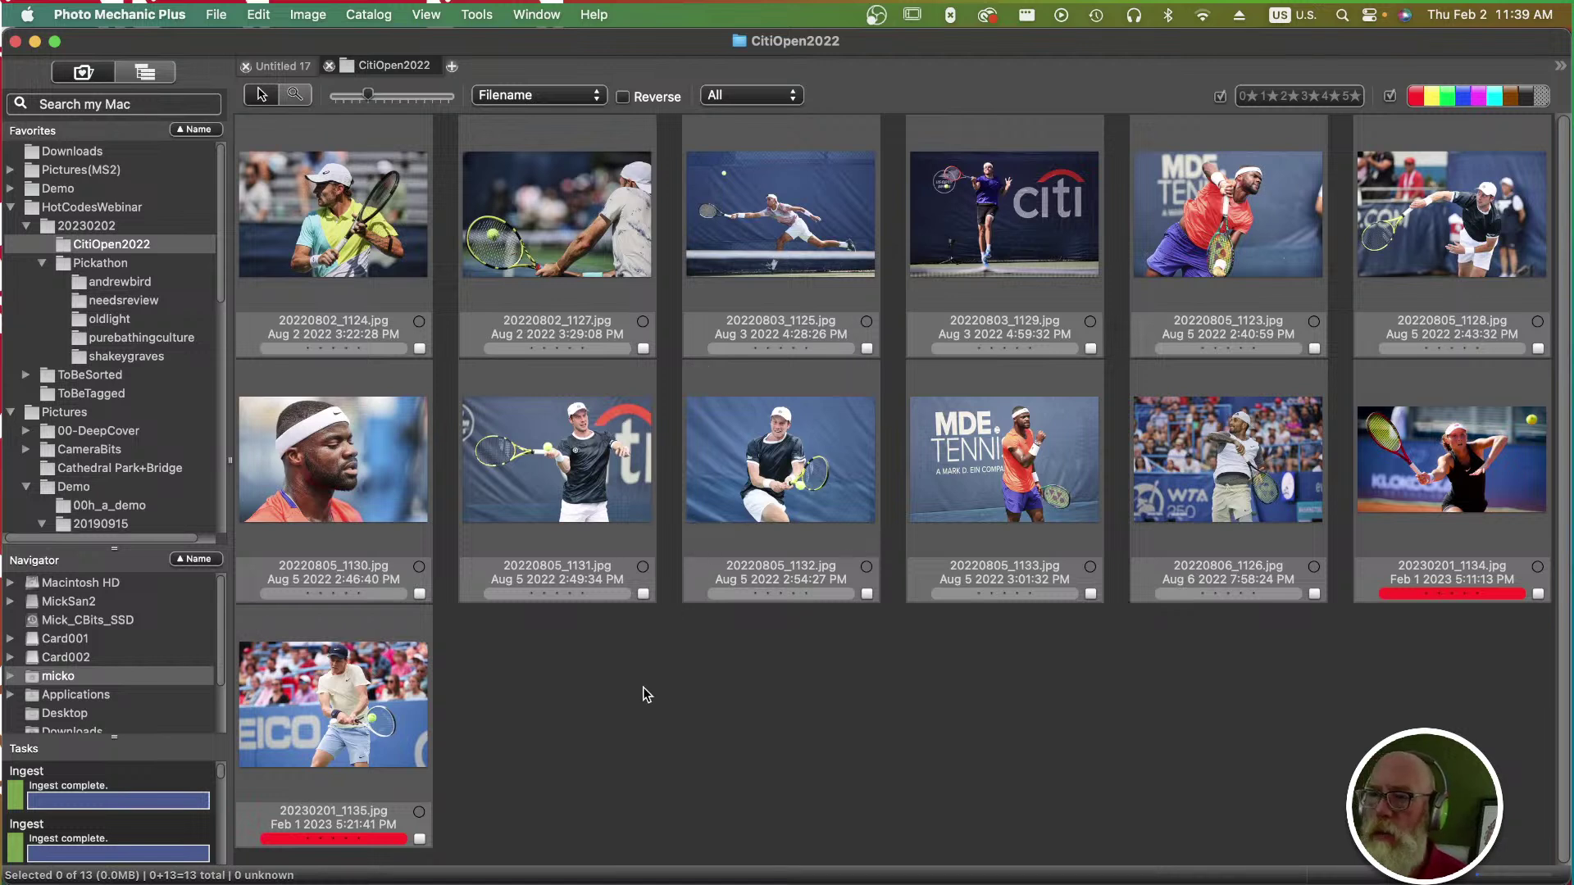
{"action": "left_click", "coordinate": [329, 66]}
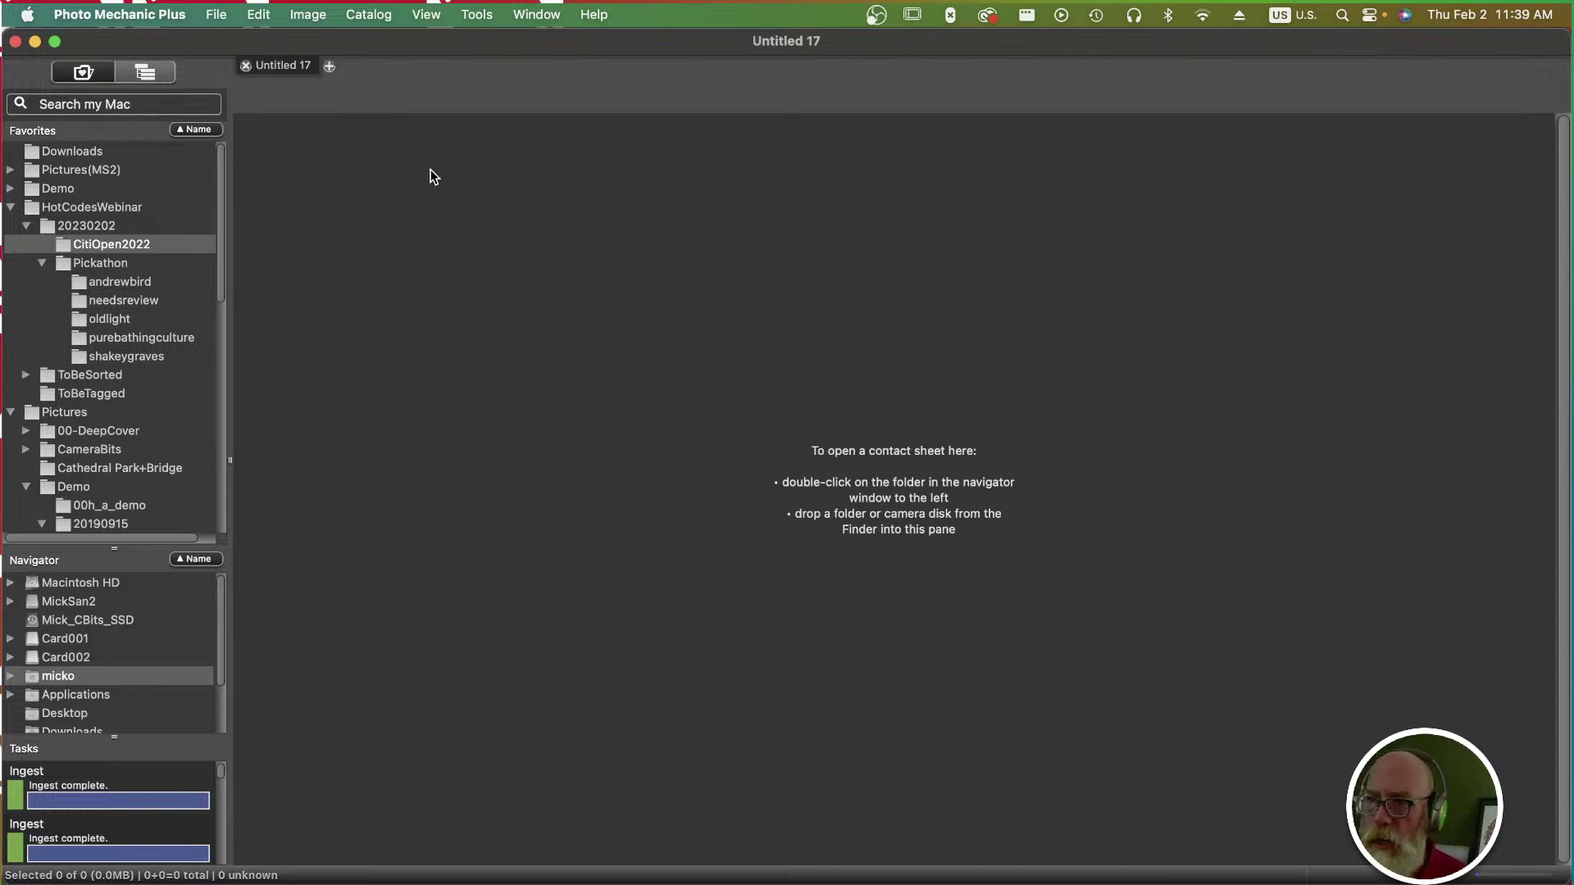
{"action": "key", "text": "super+Tab"}
{"action": "key", "text": "super+Tab"}
{"action": "key", "text": "super+Tab"}
{"action": "key", "text": "super+Tab"}
{"action": "key", "text": "super+Tab"}
{"action": "key", "text": "super+Tab"}
{"action": "key", "text": "super+Tab"}
{"action": "key", "text": "super+Tab"}
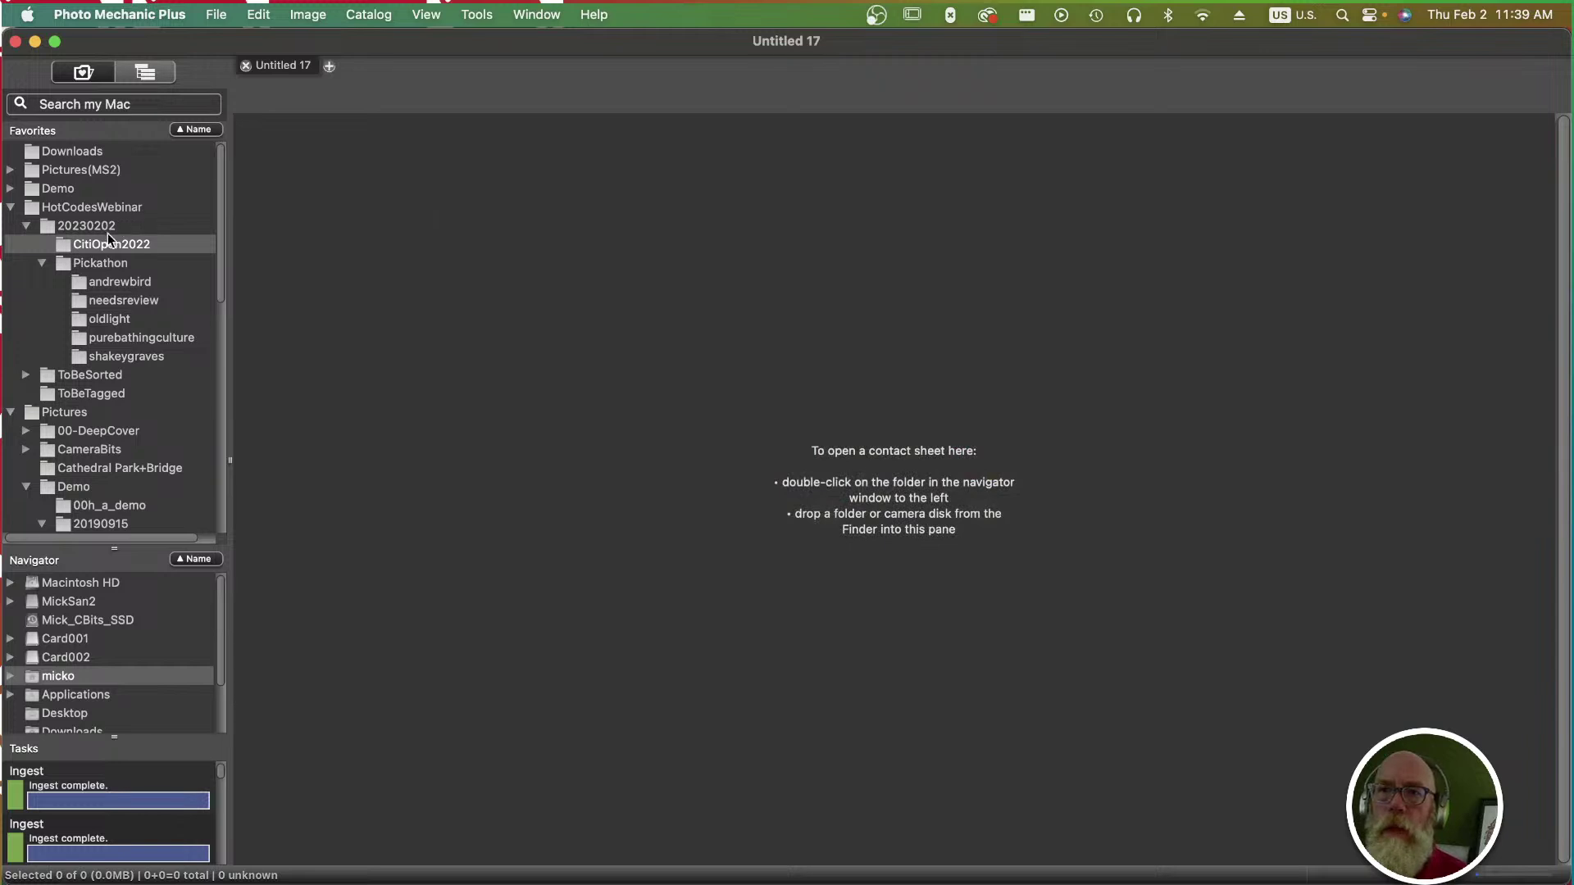
Open the ToBeTagged folder as a contact sheet and check the metadata of 009_20210330.jpg, closing it without saving.
{"action": "left_click", "coordinate": [41, 263]}
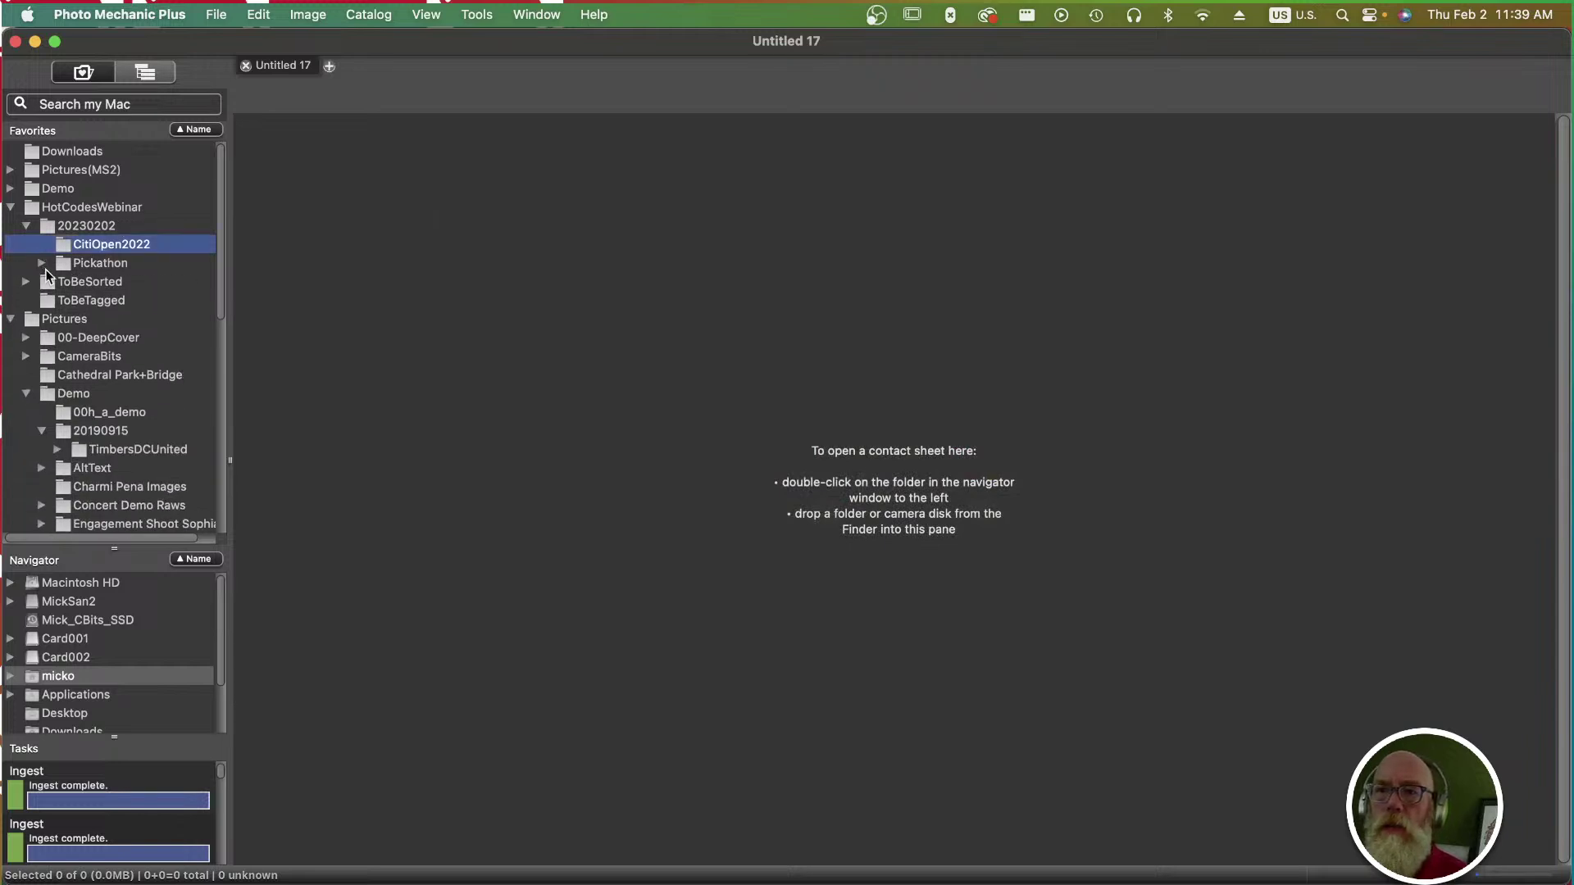
{"action": "double_click", "coordinate": [97, 301]}
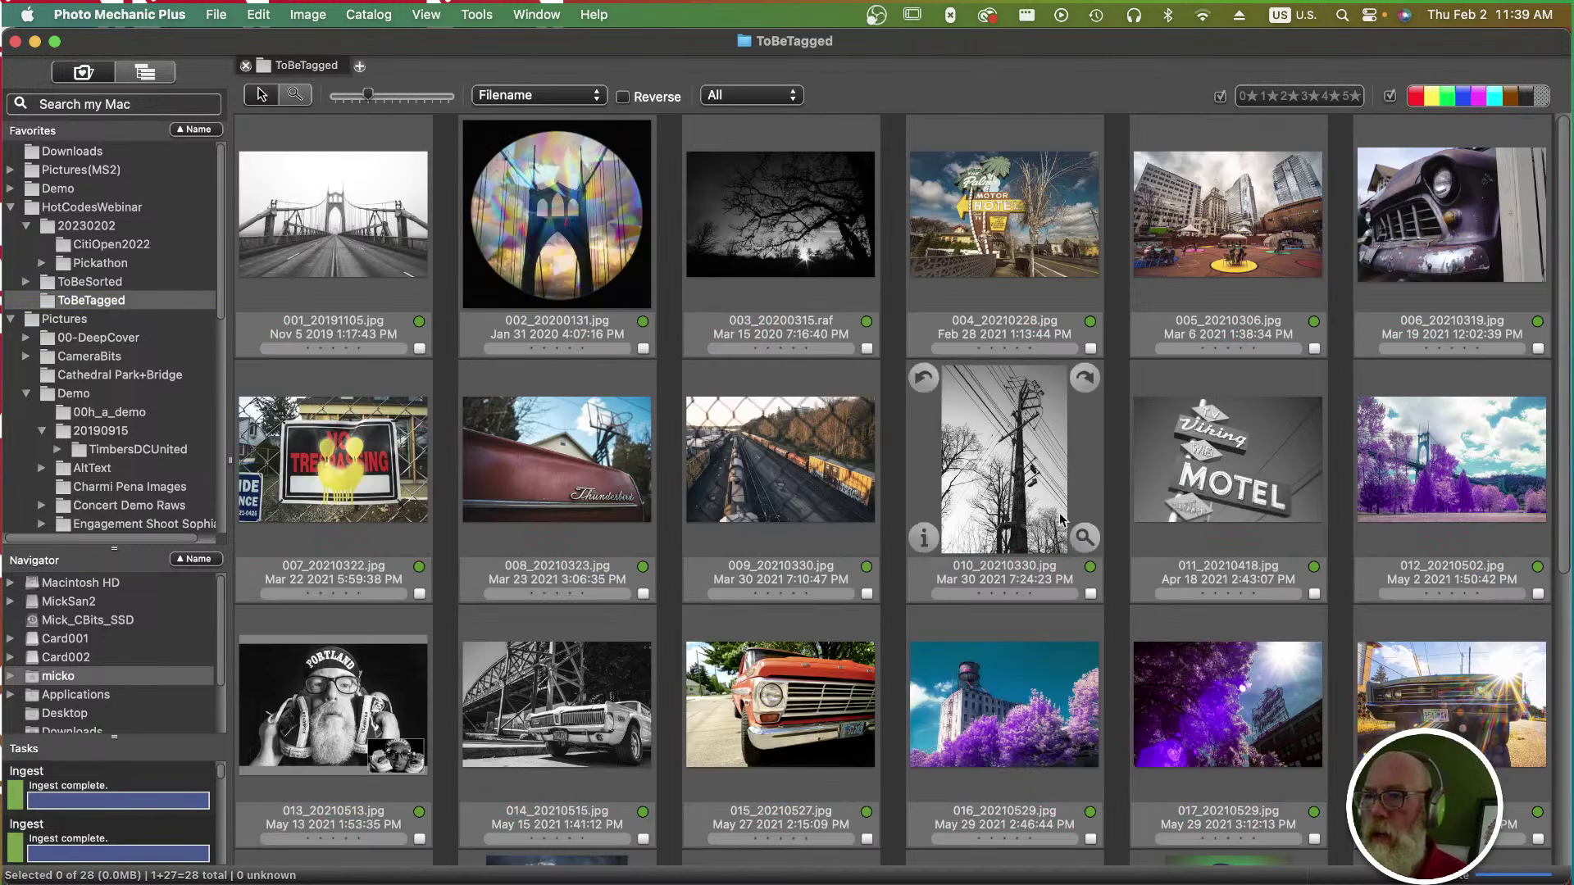
{"action": "left_click", "coordinate": [851, 494]}
{"action": "key", "text": "super+i"}
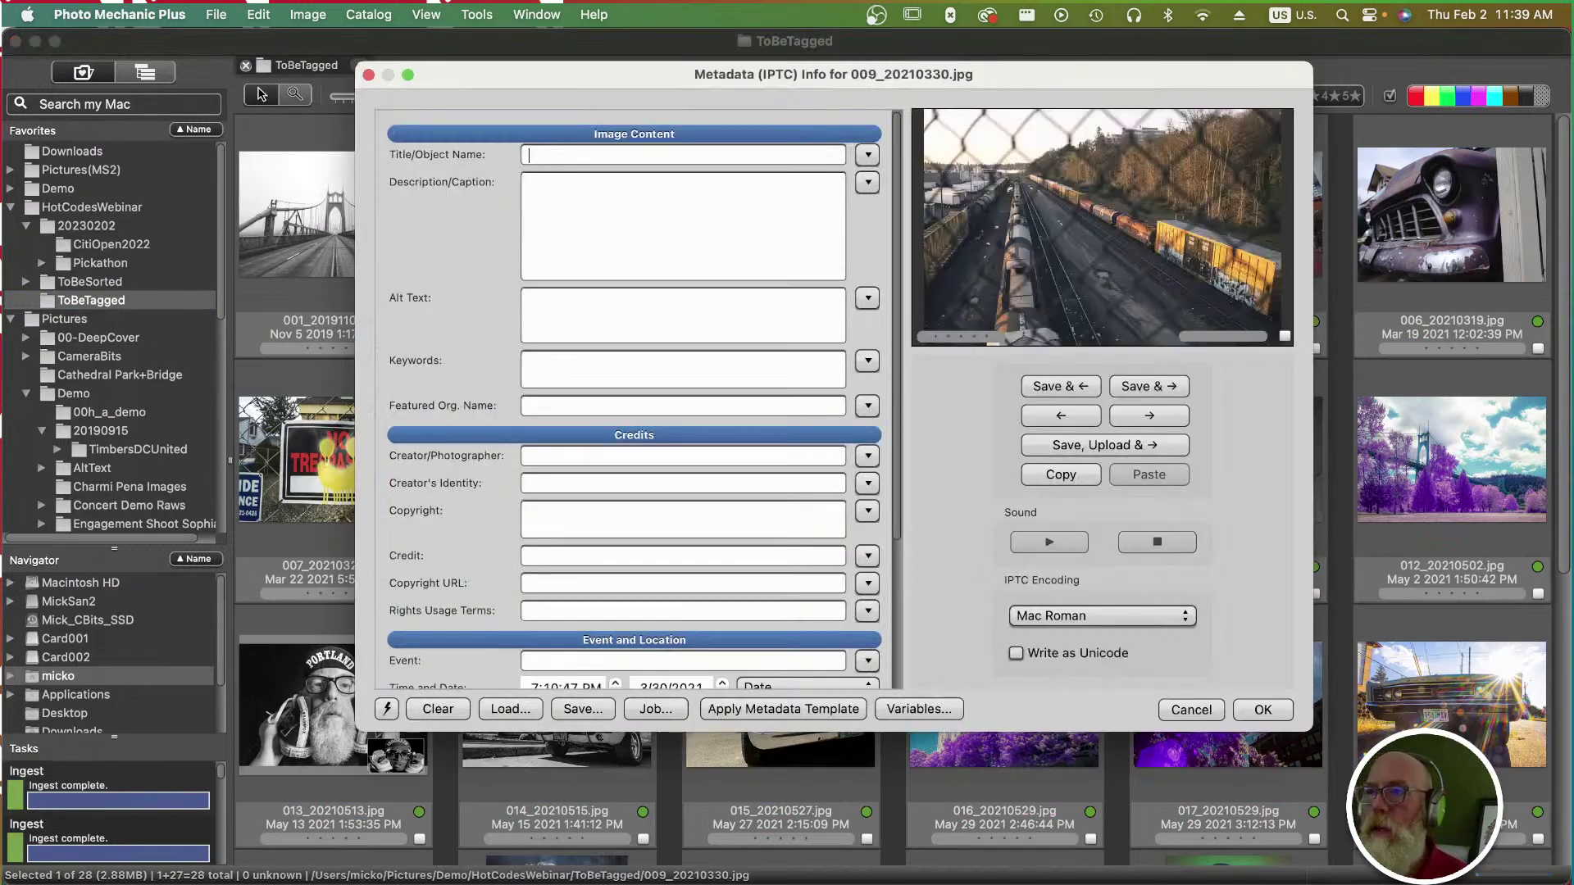
{"action": "key", "text": "Escape"}
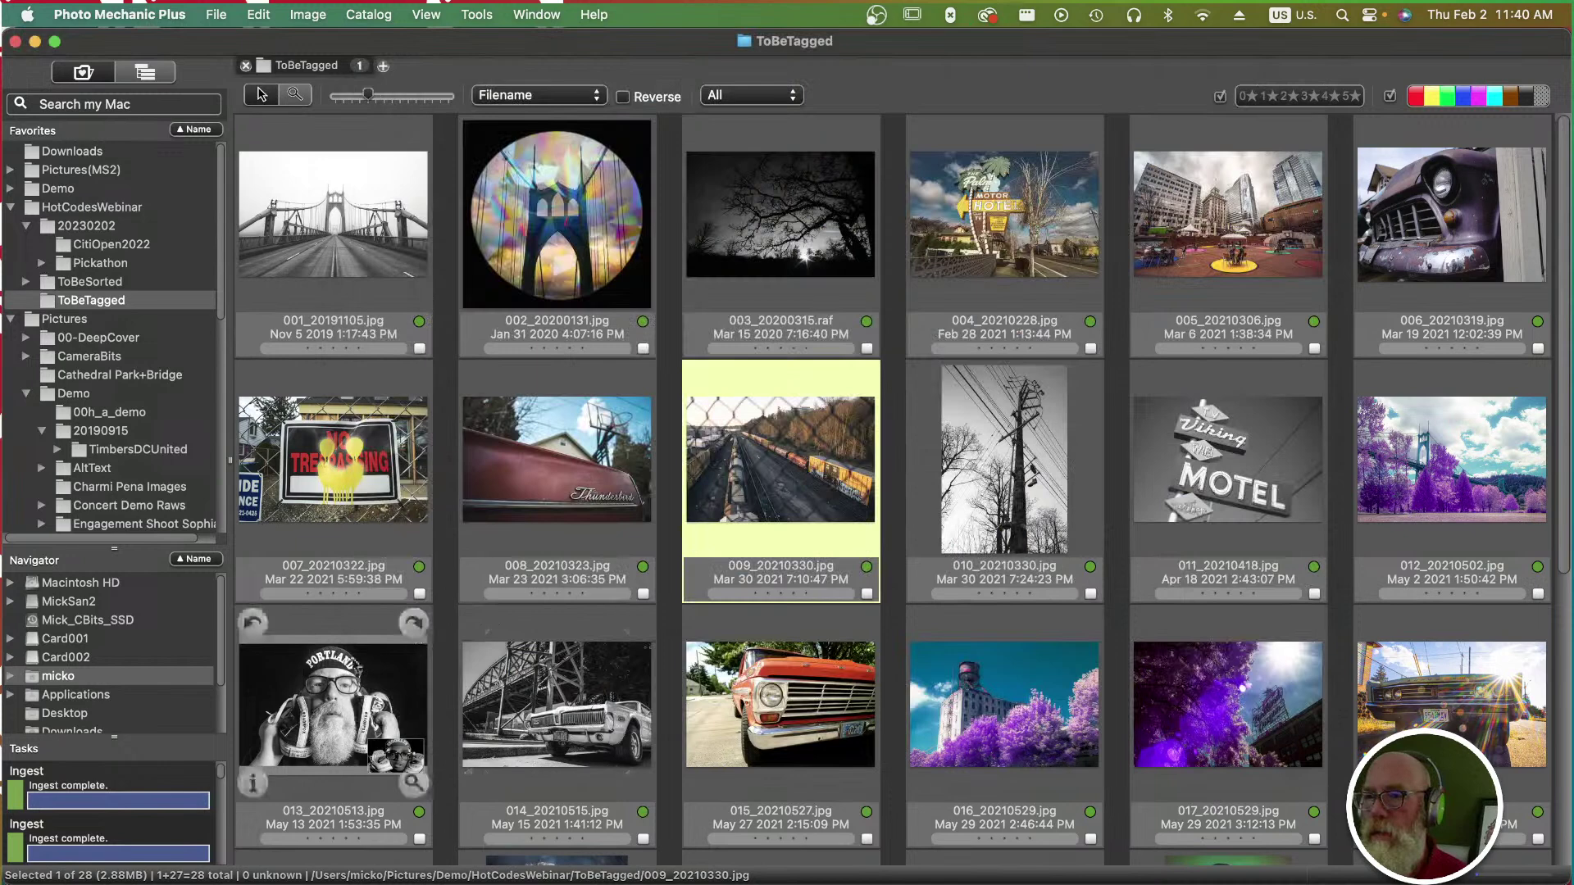
Look through the metadata of the photos from 014_20210515.jpg to 016_20210529.jpg, and close the metadata window.
{"action": "left_click", "coordinate": [368, 673]}
{"action": "left_click", "coordinate": [564, 668]}
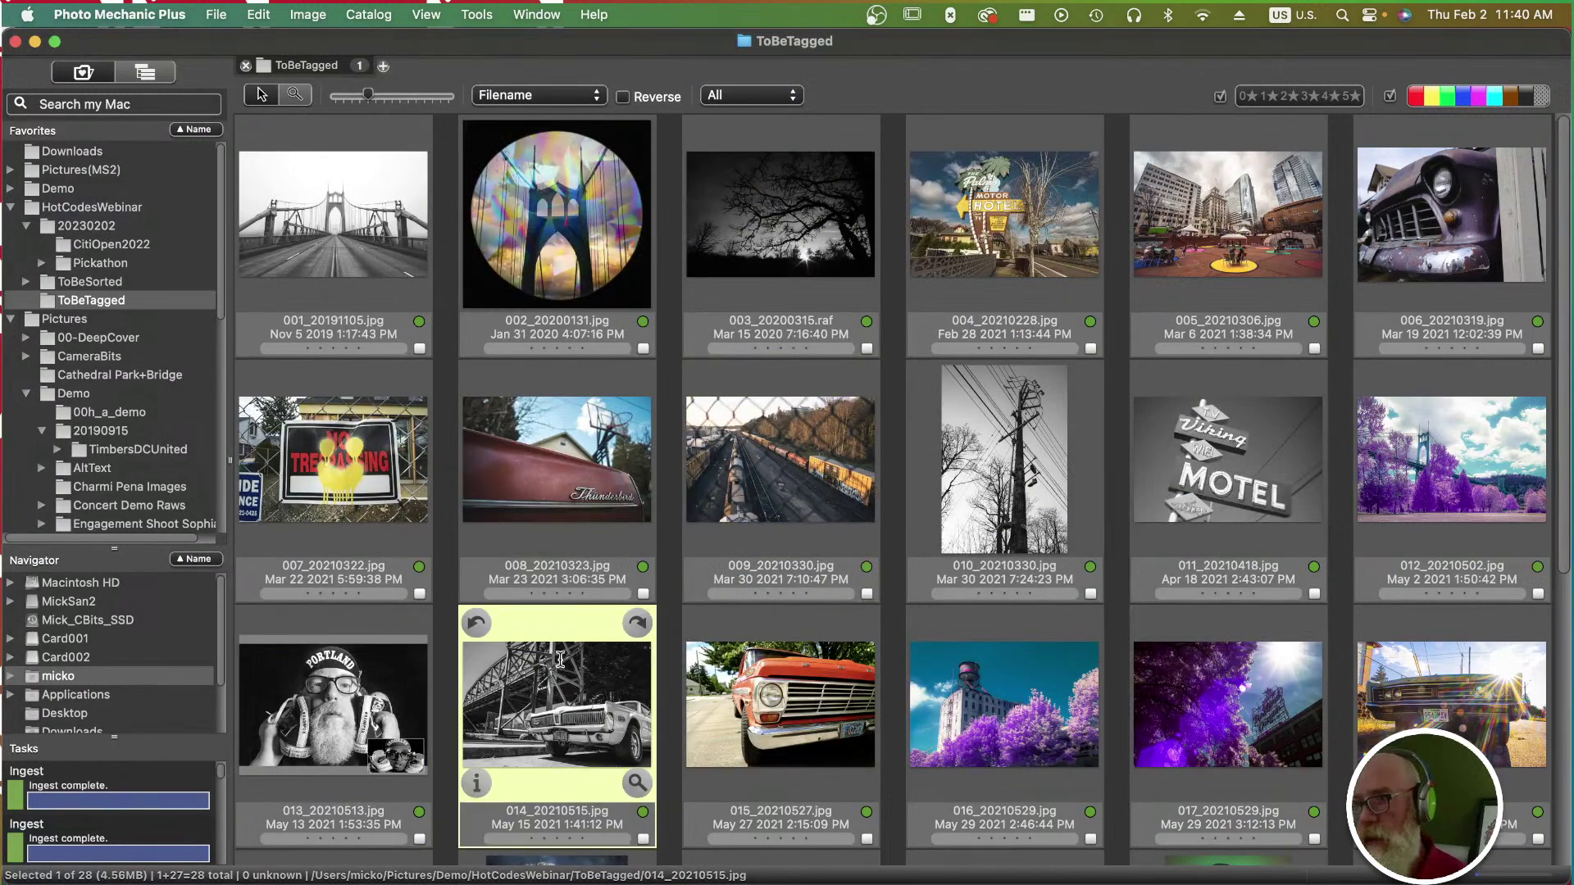
{"action": "key", "text": "super+i"}
{"action": "left_click", "coordinate": [1148, 415]}
{"action": "left_click", "coordinate": [1148, 416]}
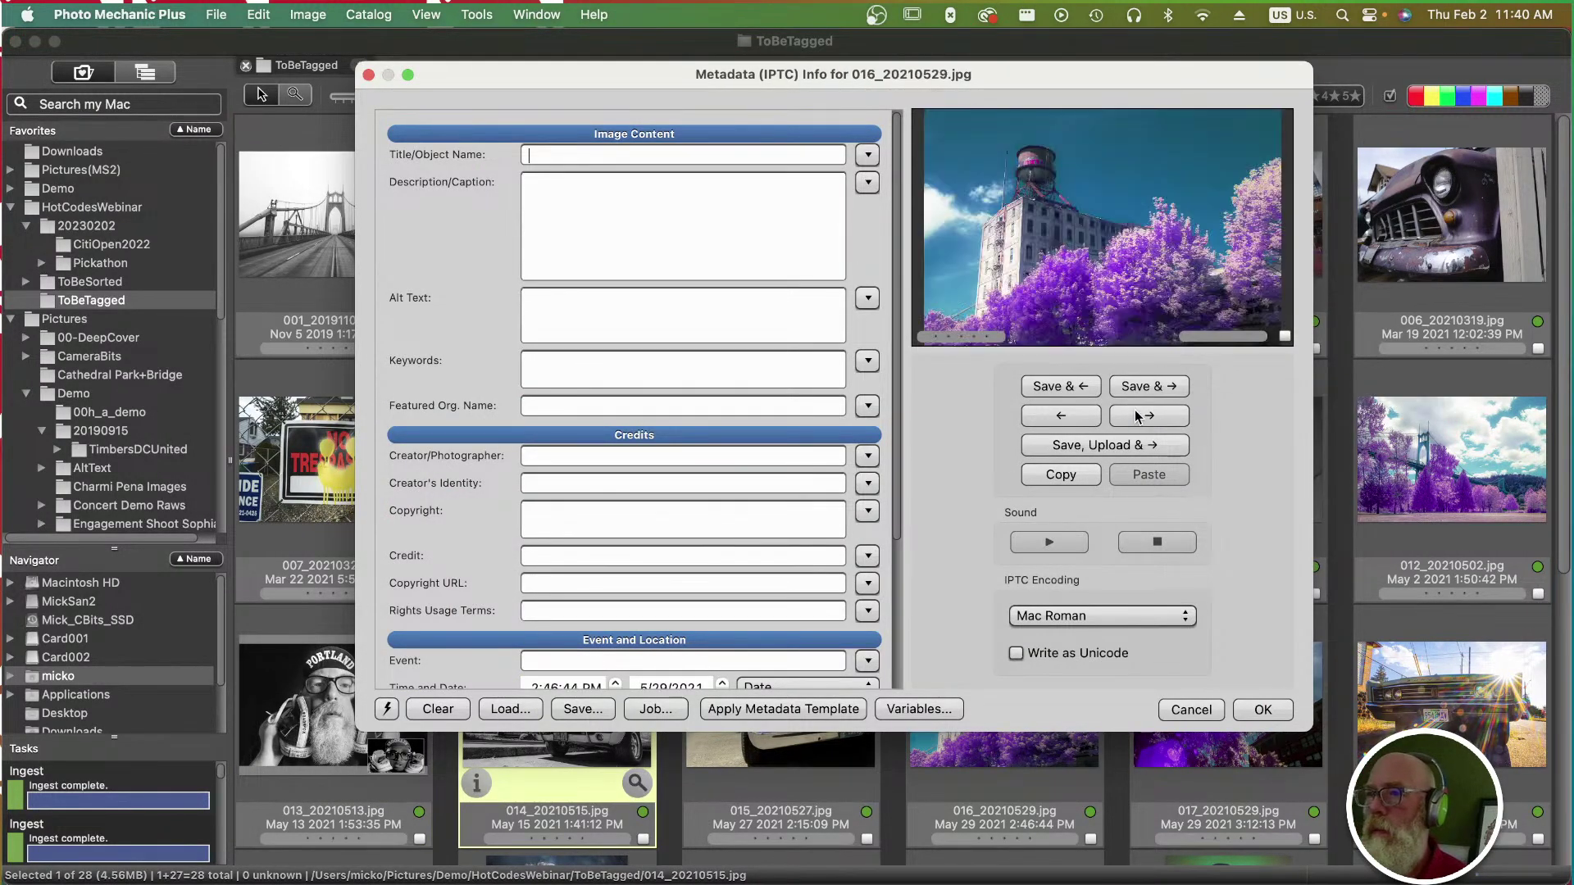
{"action": "left_click", "coordinate": [1245, 710]}
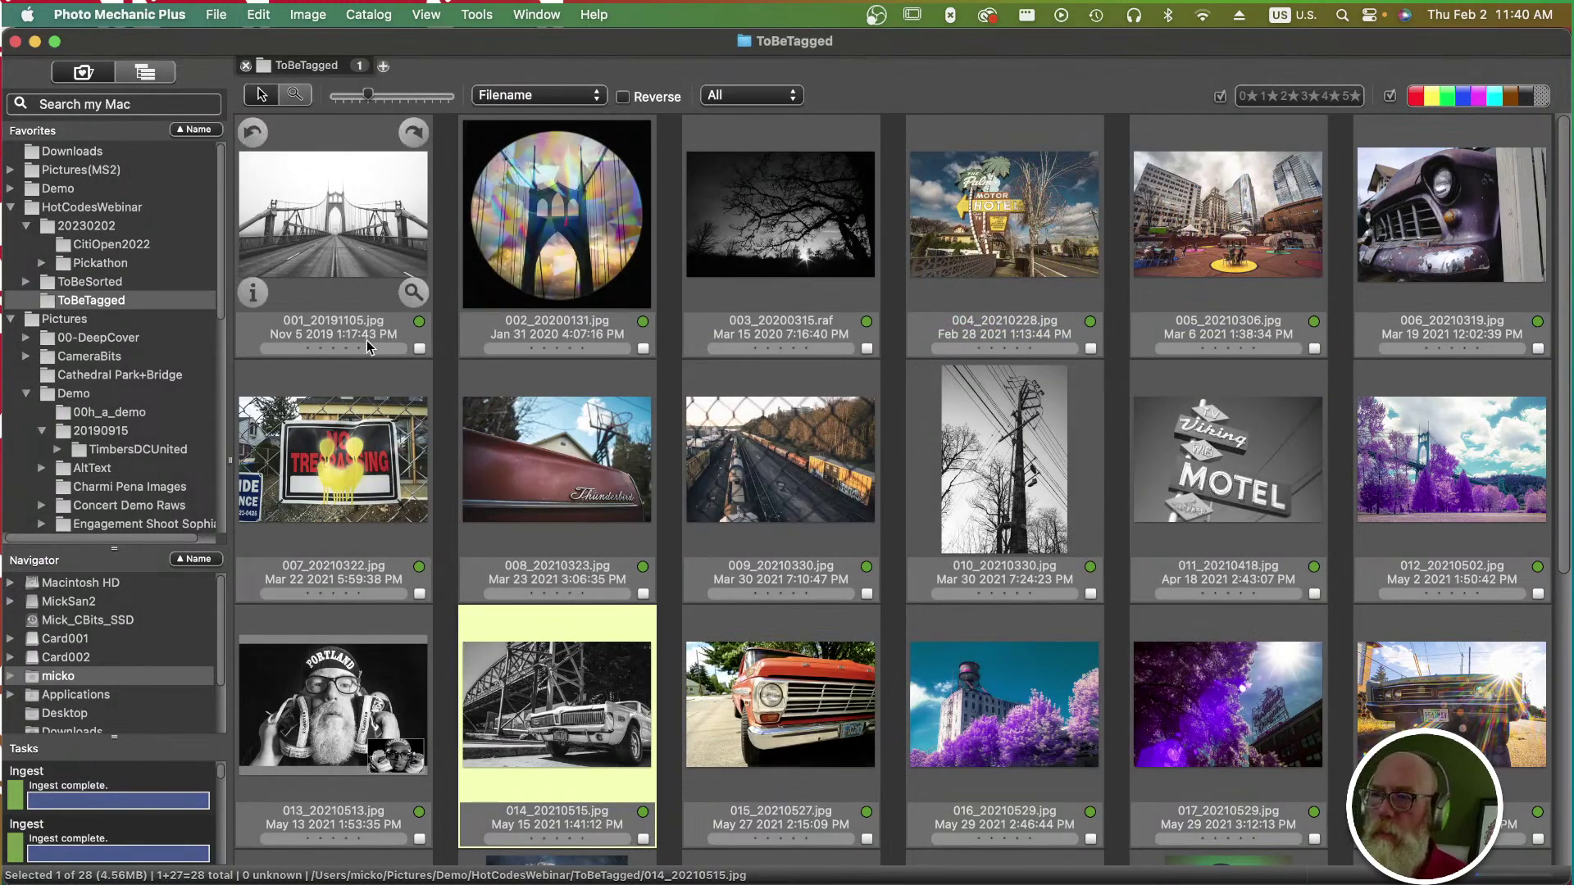
Switch to Chrome and show the hot codes sheet of the Photo Metadata spreadsheet.
{"action": "key", "text": "super+Tab"}
{"action": "key", "text": "super+Tab"}
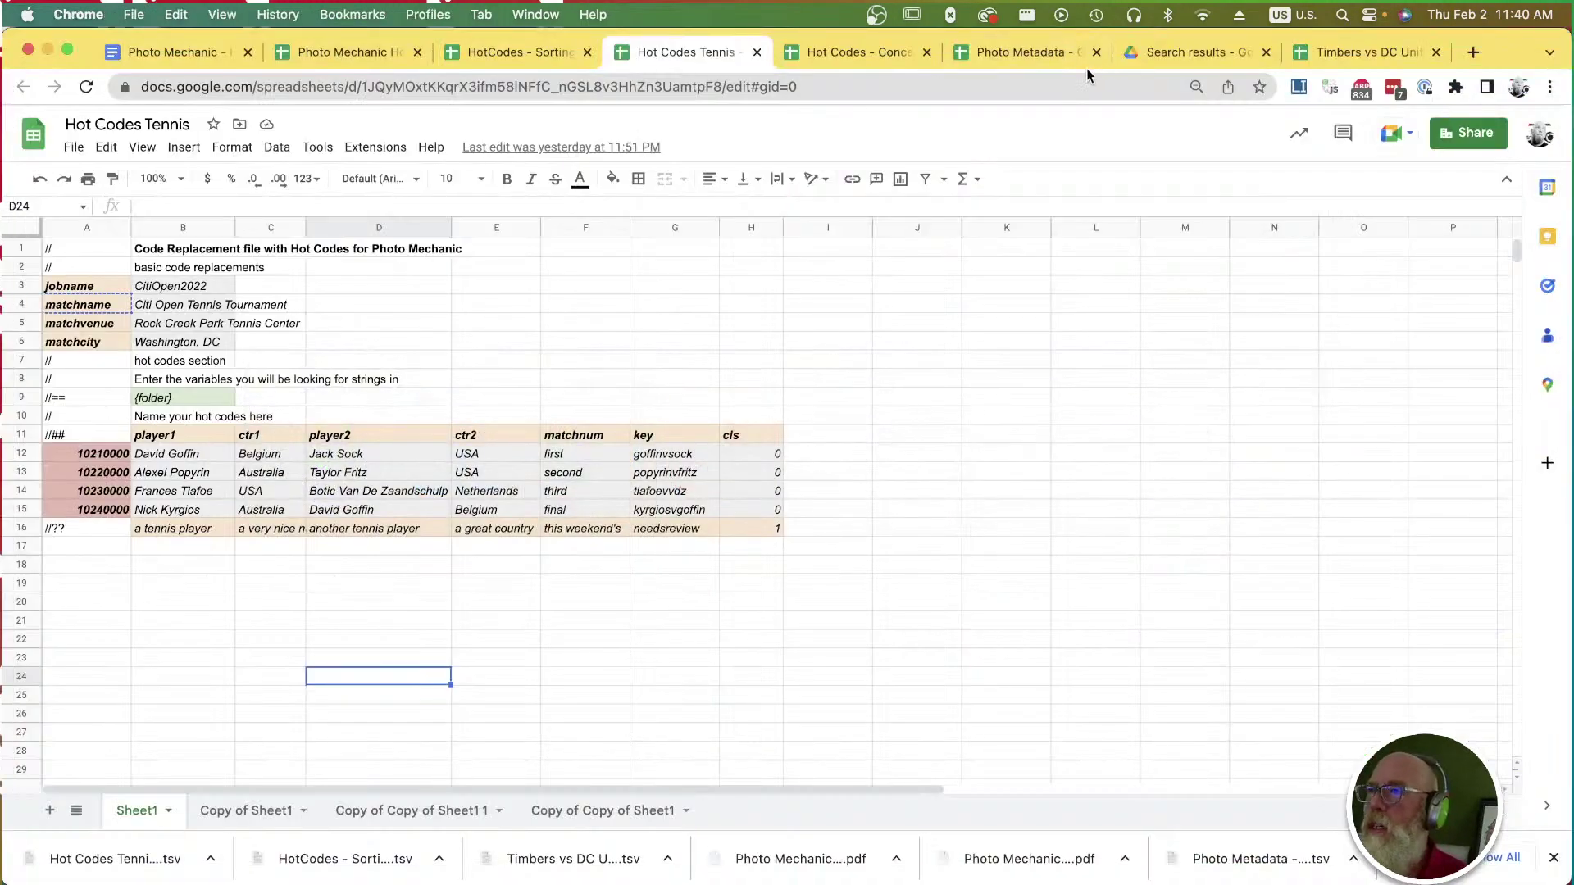
{"action": "left_click", "coordinate": [1025, 55]}
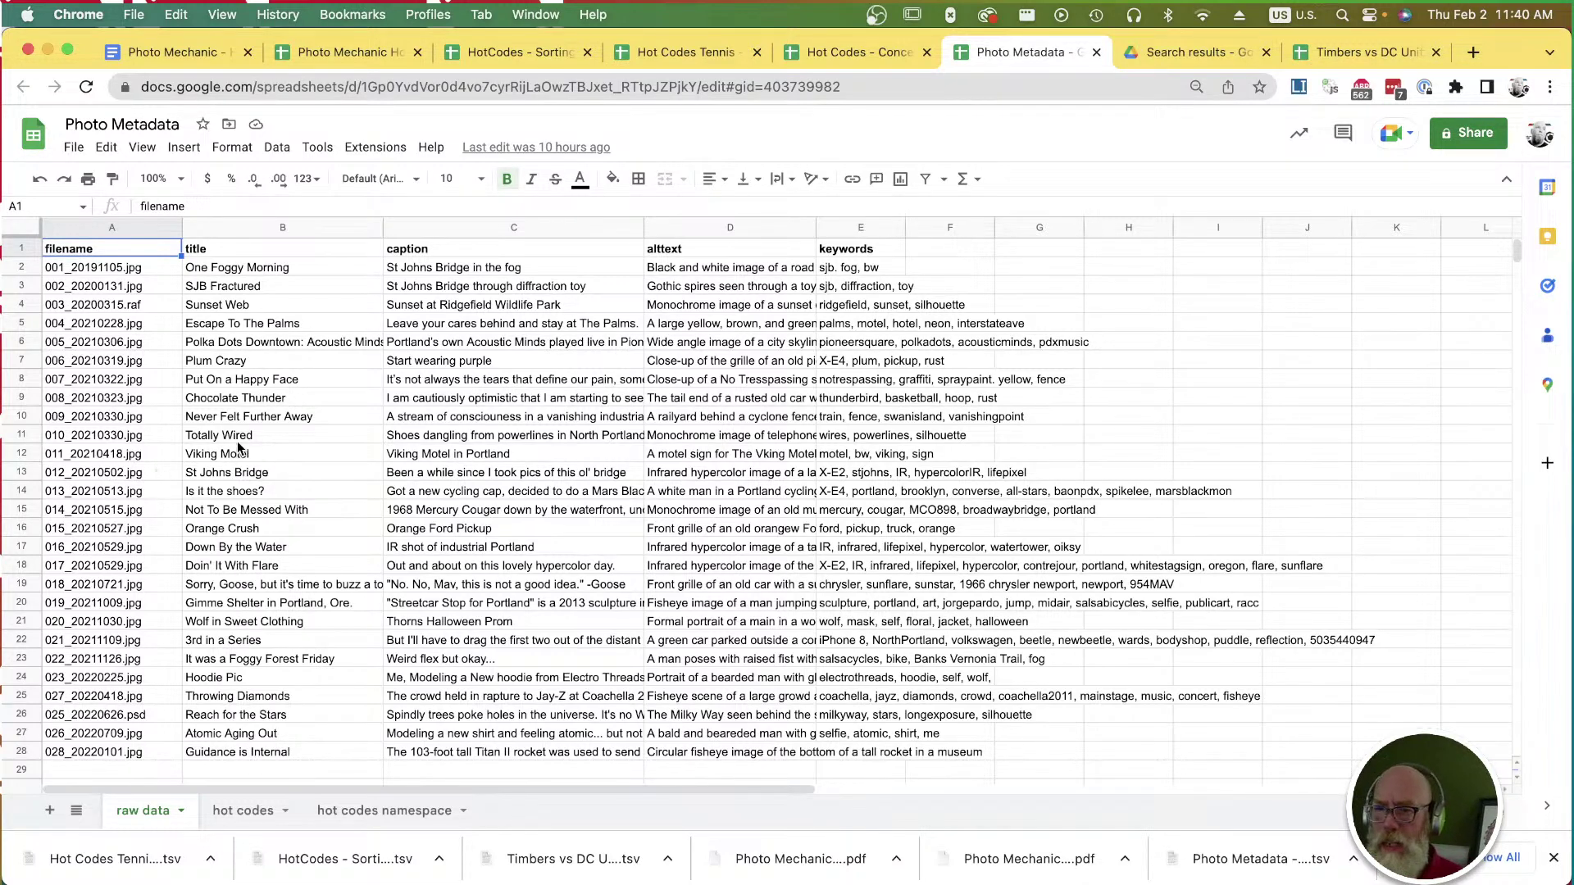
{"action": "left_click", "coordinate": [250, 811]}
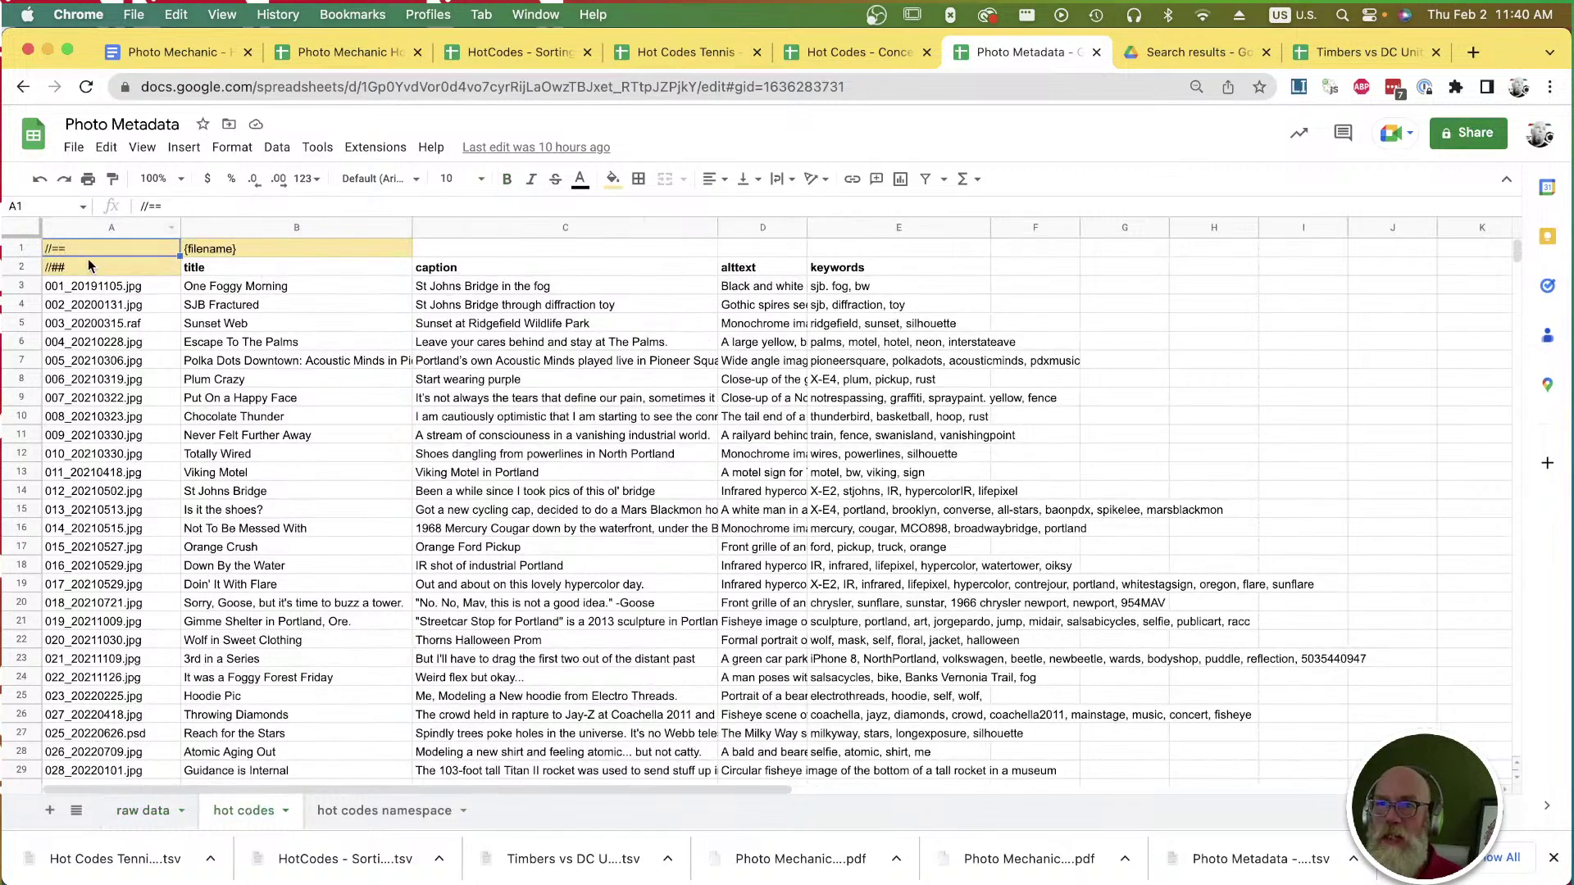
Examine the //== row with its {filename} variable and the //## row's title, caption and keywords headings in the hot codes sheet.
{"action": "left_click", "coordinate": [113, 253]}
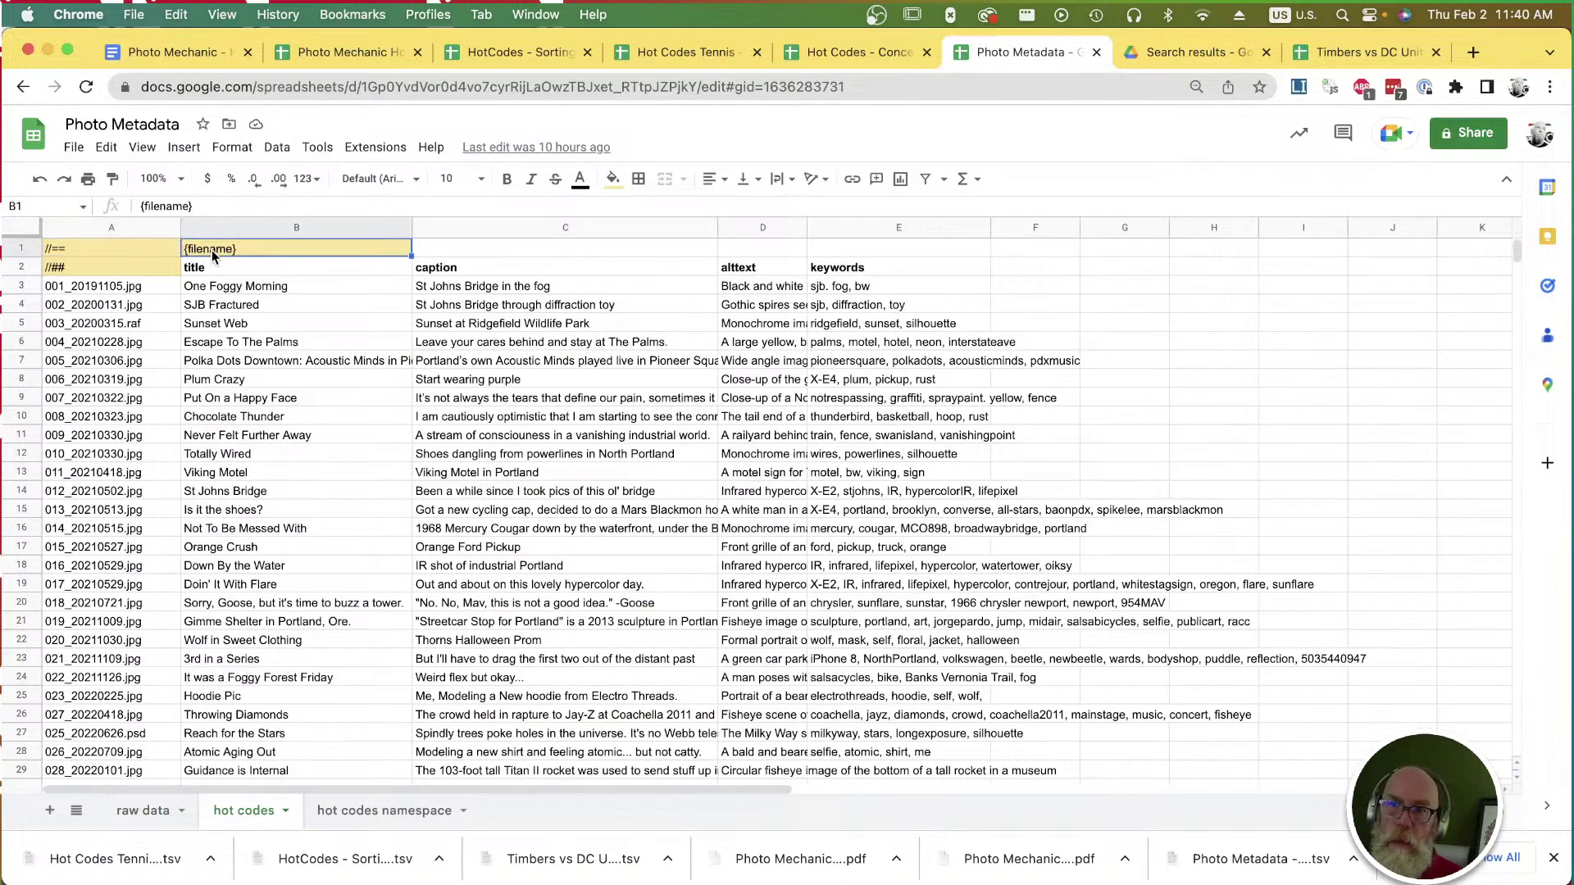
{"action": "left_click", "coordinate": [82, 270]}
{"action": "left_click", "coordinate": [221, 272]}
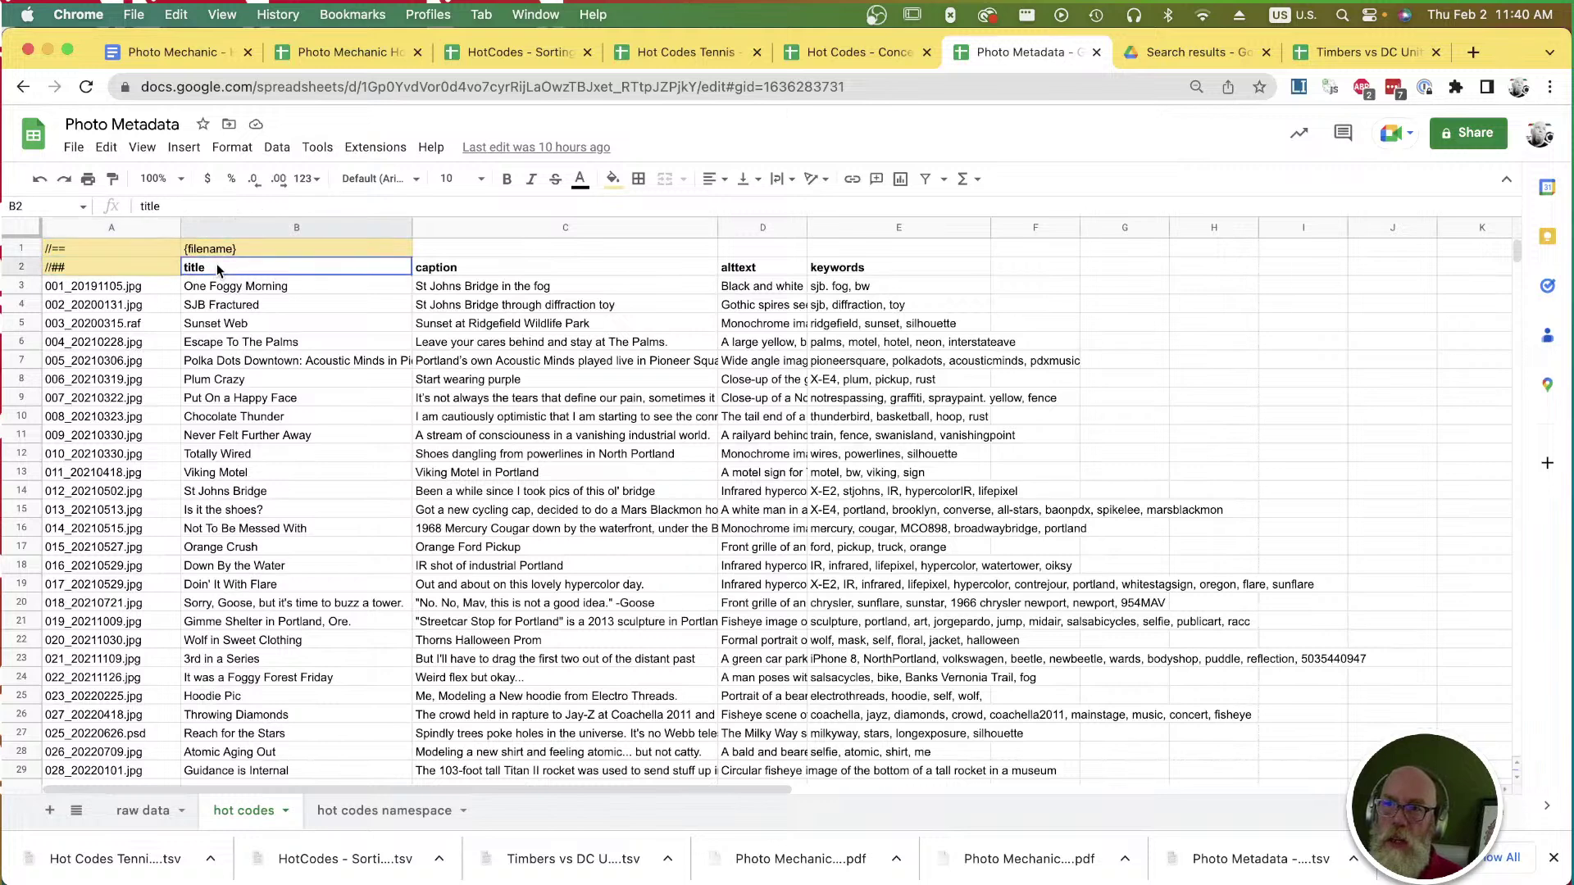
{"action": "left_click", "coordinate": [529, 271]}
{"action": "left_click", "coordinate": [828, 269]}
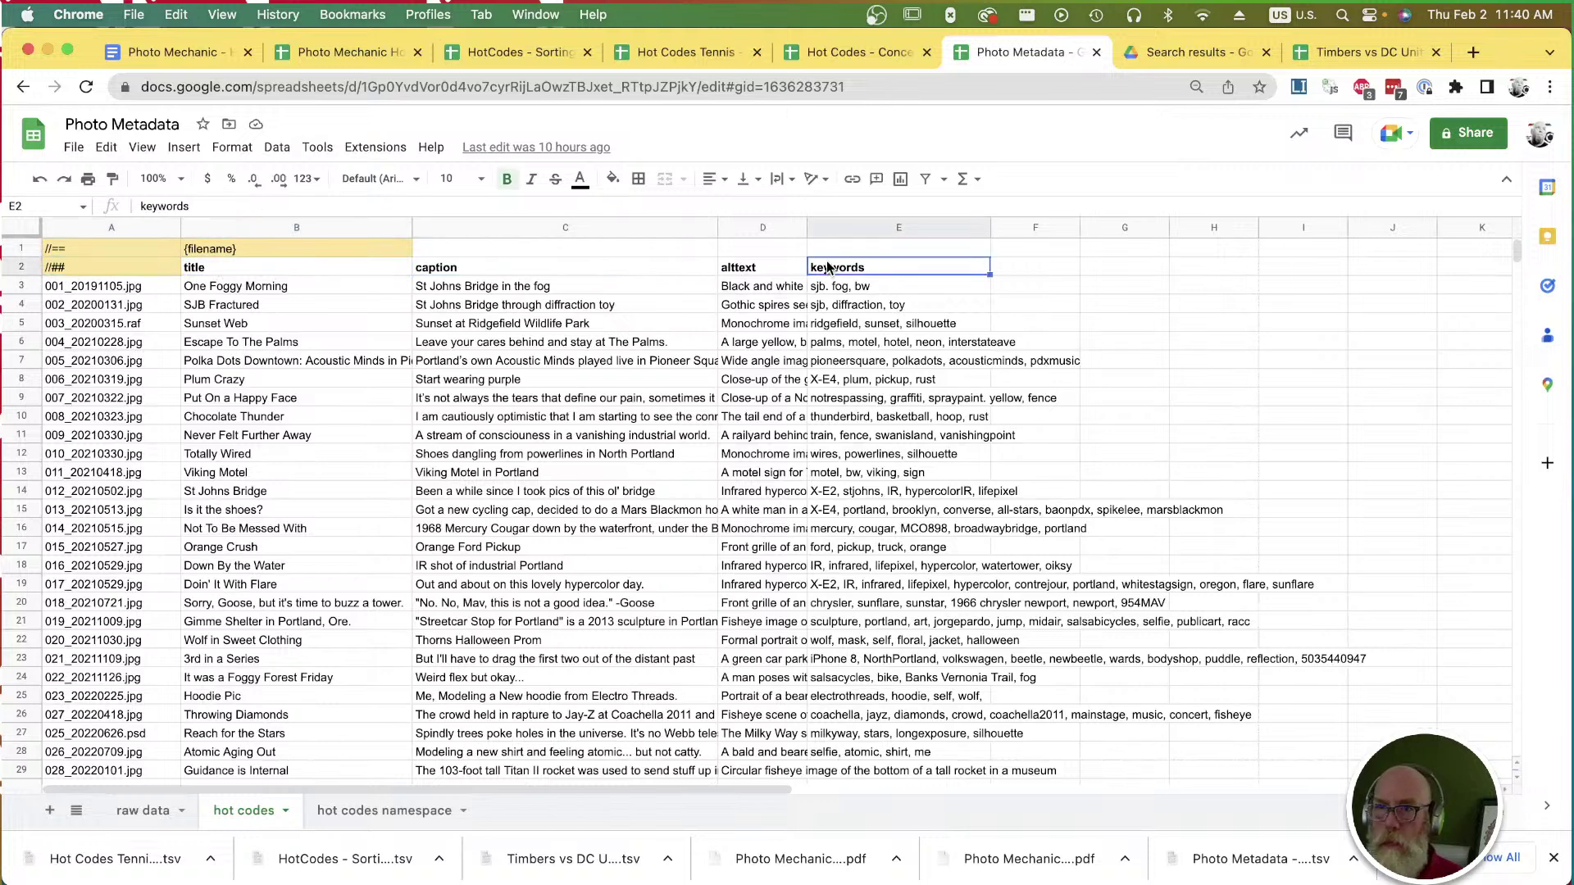
{"action": "left_click", "coordinate": [204, 250]}
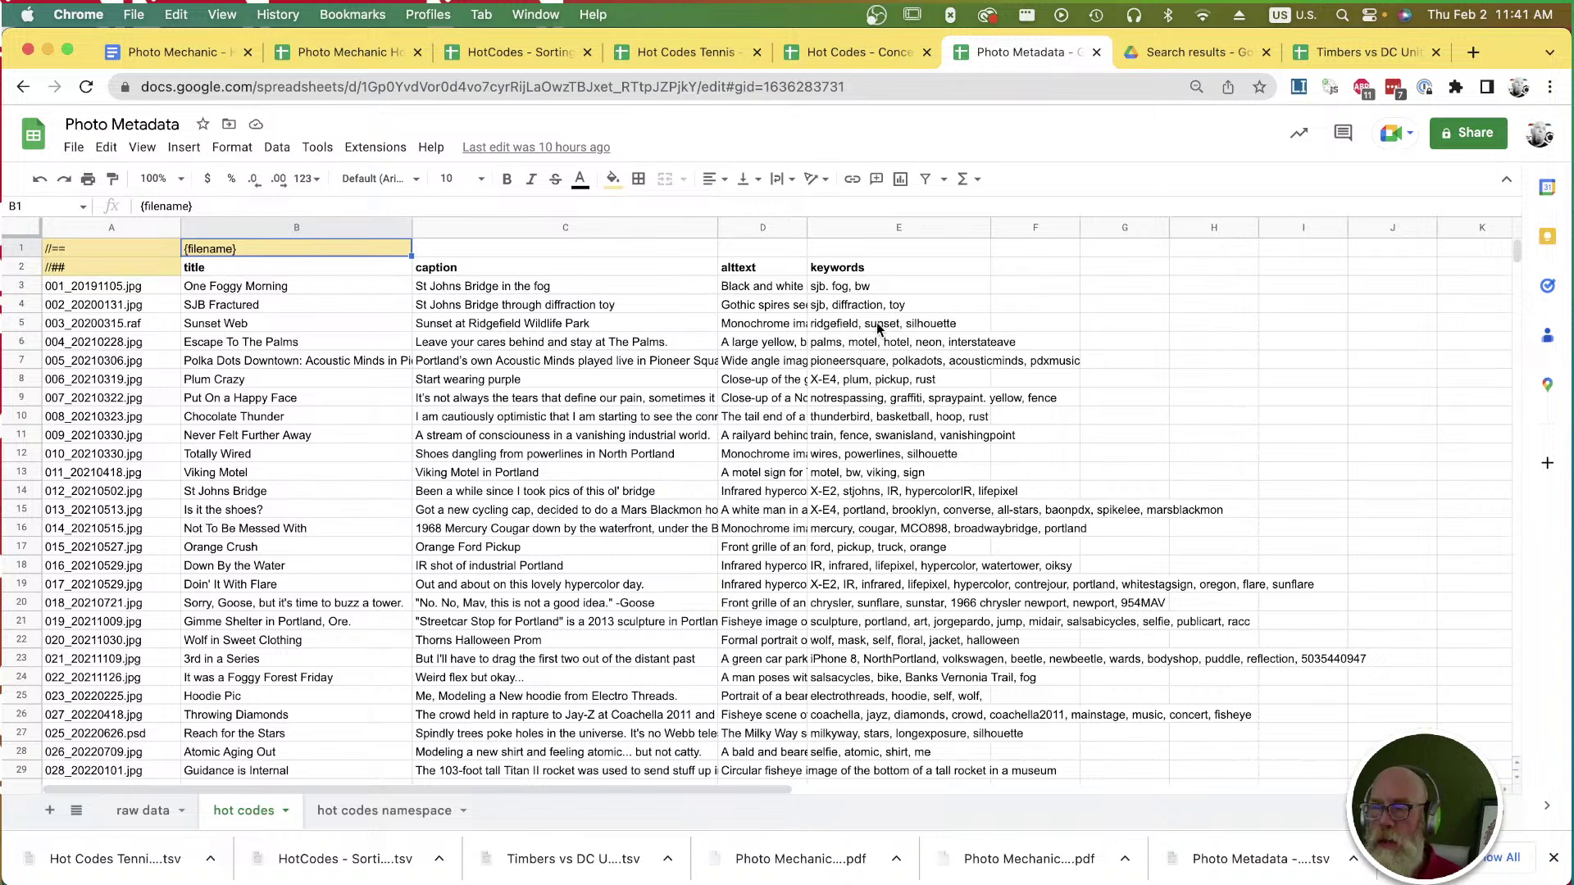
{"action": "key", "text": "super+Tab"}
{"action": "key", "text": "super+Tab"}
{"action": "key", "text": "super+Tab"}
{"action": "key", "text": "super+Tab"}
{"action": "key", "text": "super+Tab"}
{"action": "key", "text": "super+Tab"}
{"action": "key", "text": "super+Tab"}
{"action": "key", "text": "super+Tab"}
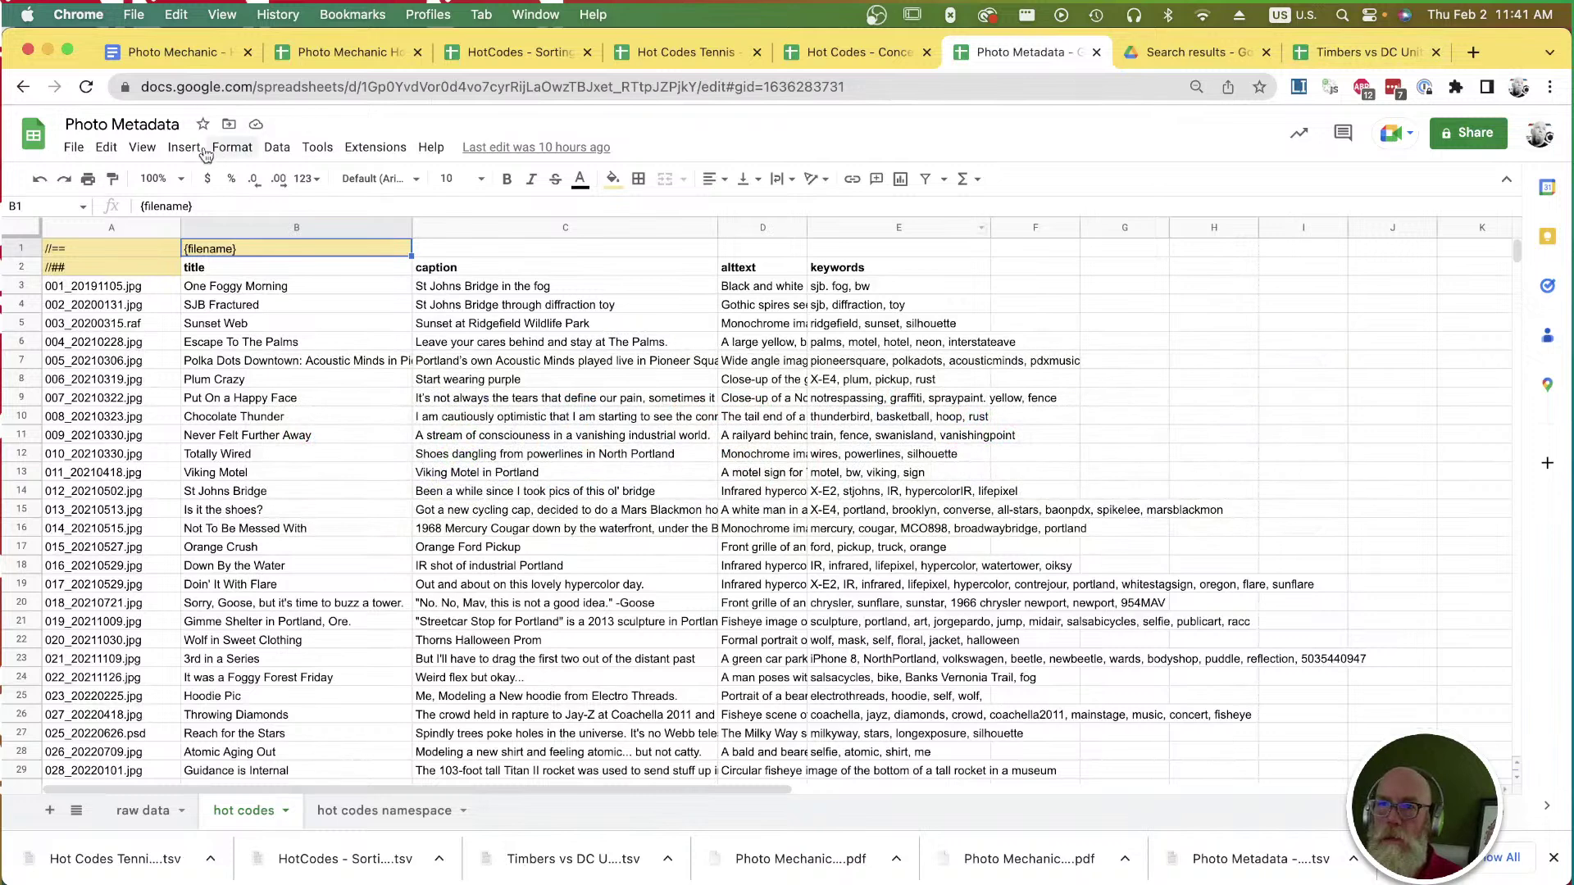
Download the hot codes sheet as a tab-separated values (.tsv) file.
{"action": "left_click", "coordinate": [74, 146]}
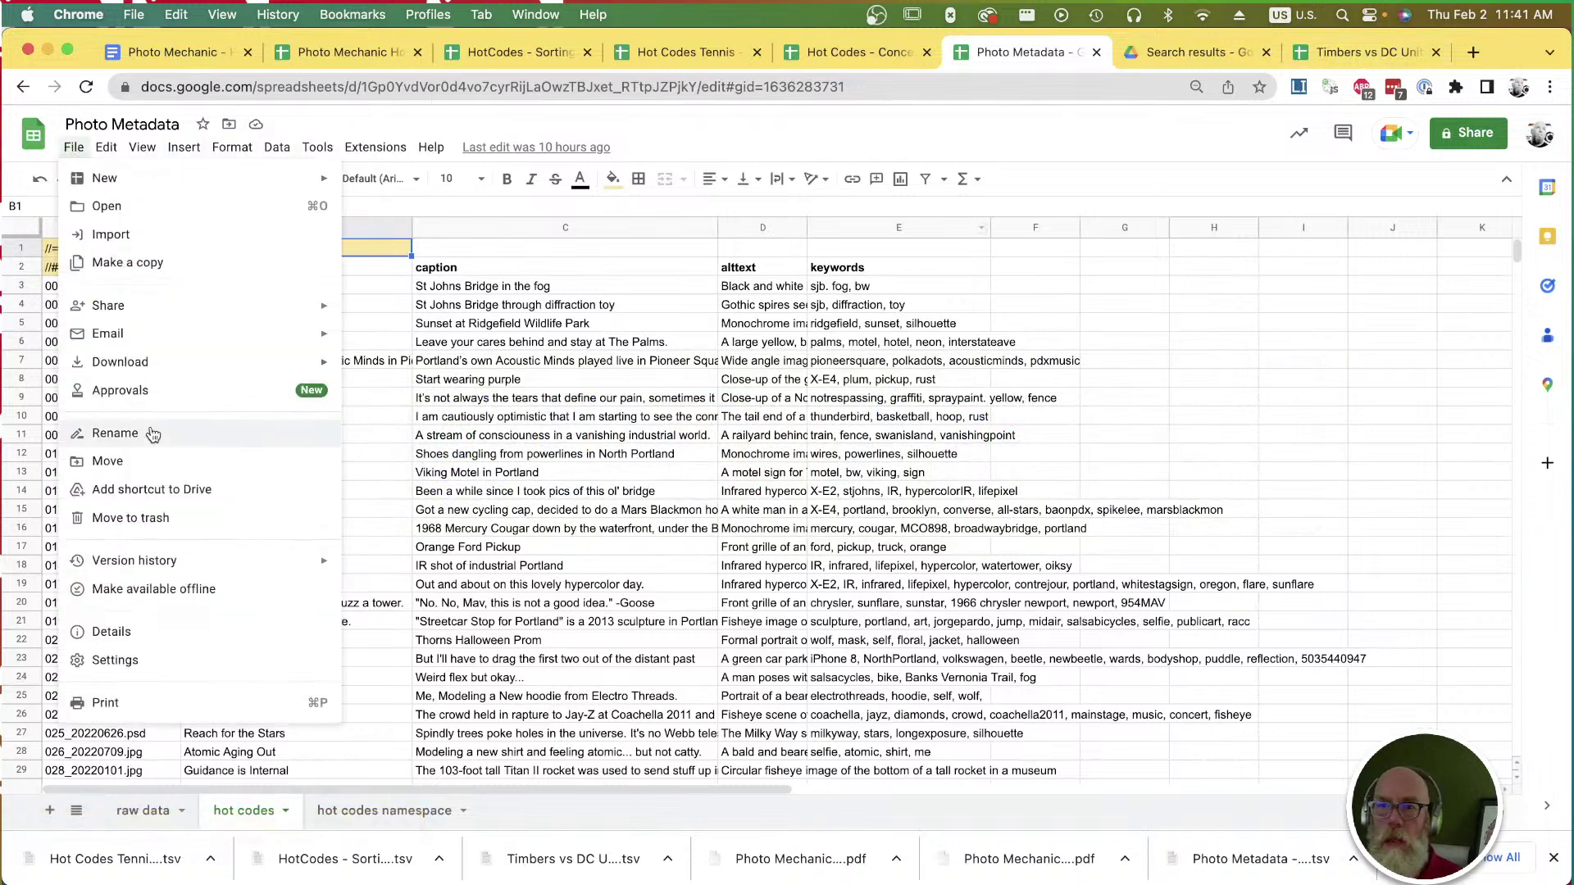
{"action": "mouse_move", "coordinate": [169, 373]}
{"action": "left_click", "coordinate": [456, 506]}
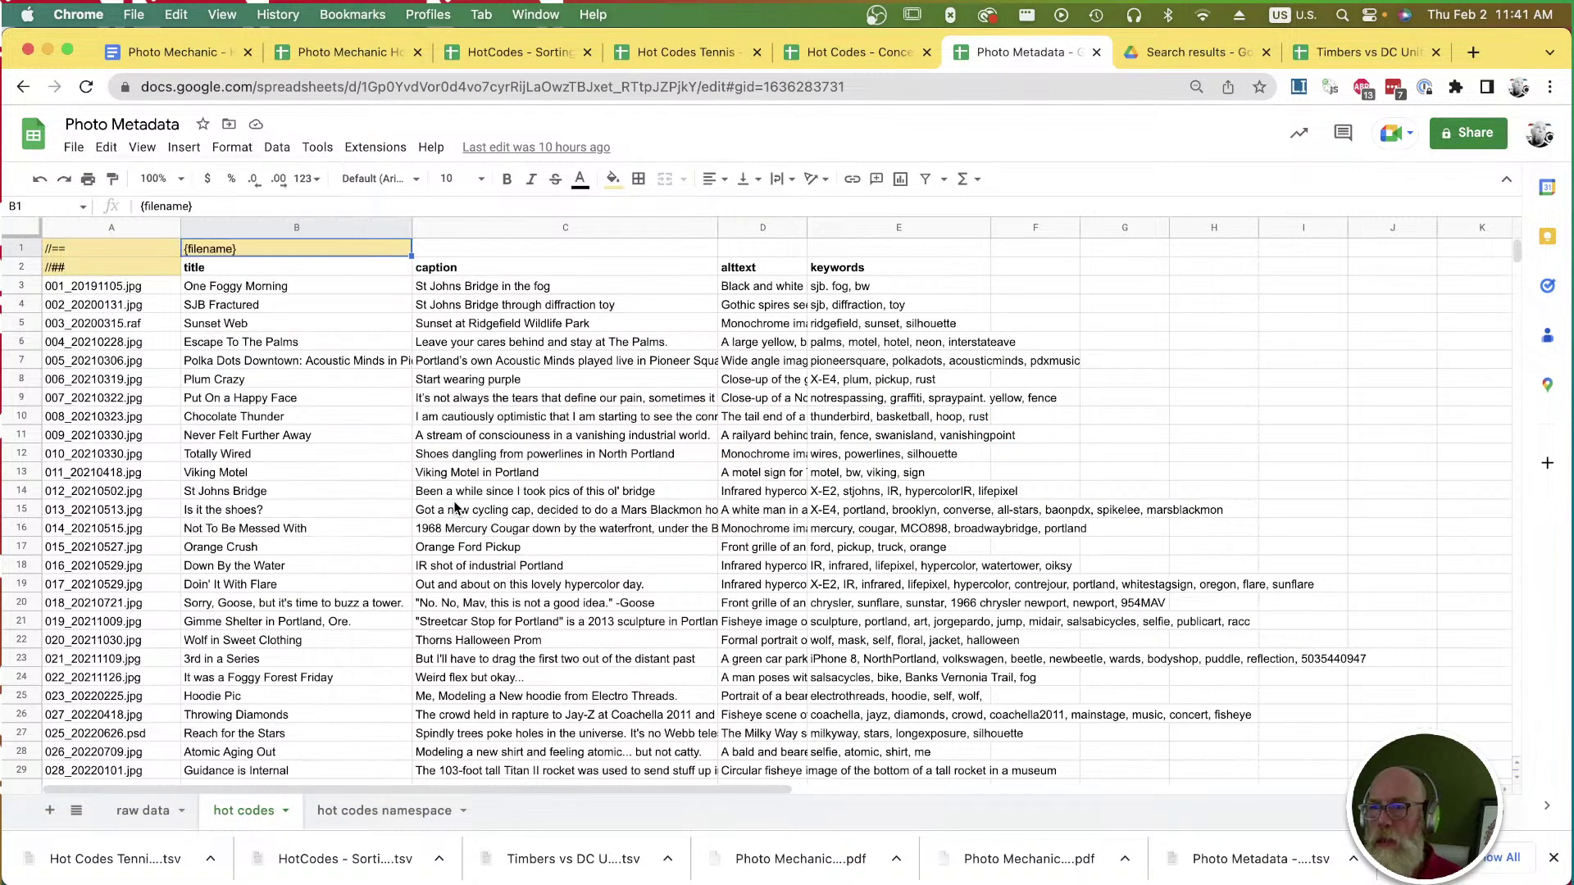
Switch to Photo Mechanic Plus and remove Hot Codes Tennis - Sheet1.tsv from the Code Replacement files.
{"action": "key", "text": "super+Tab"}
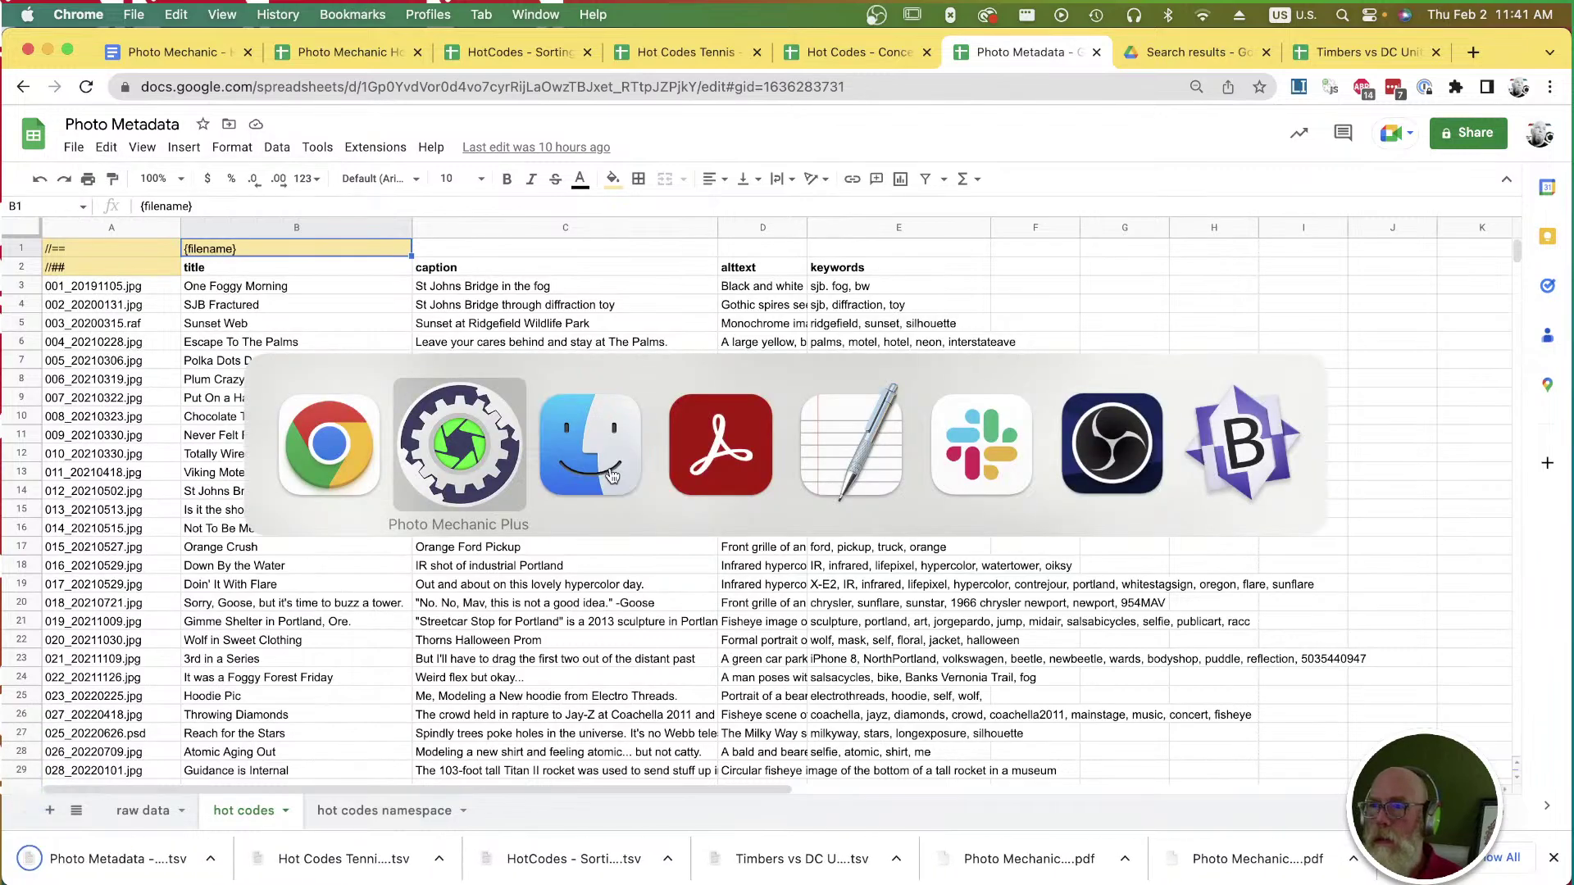
{"action": "key", "text": "super+shift+k"}
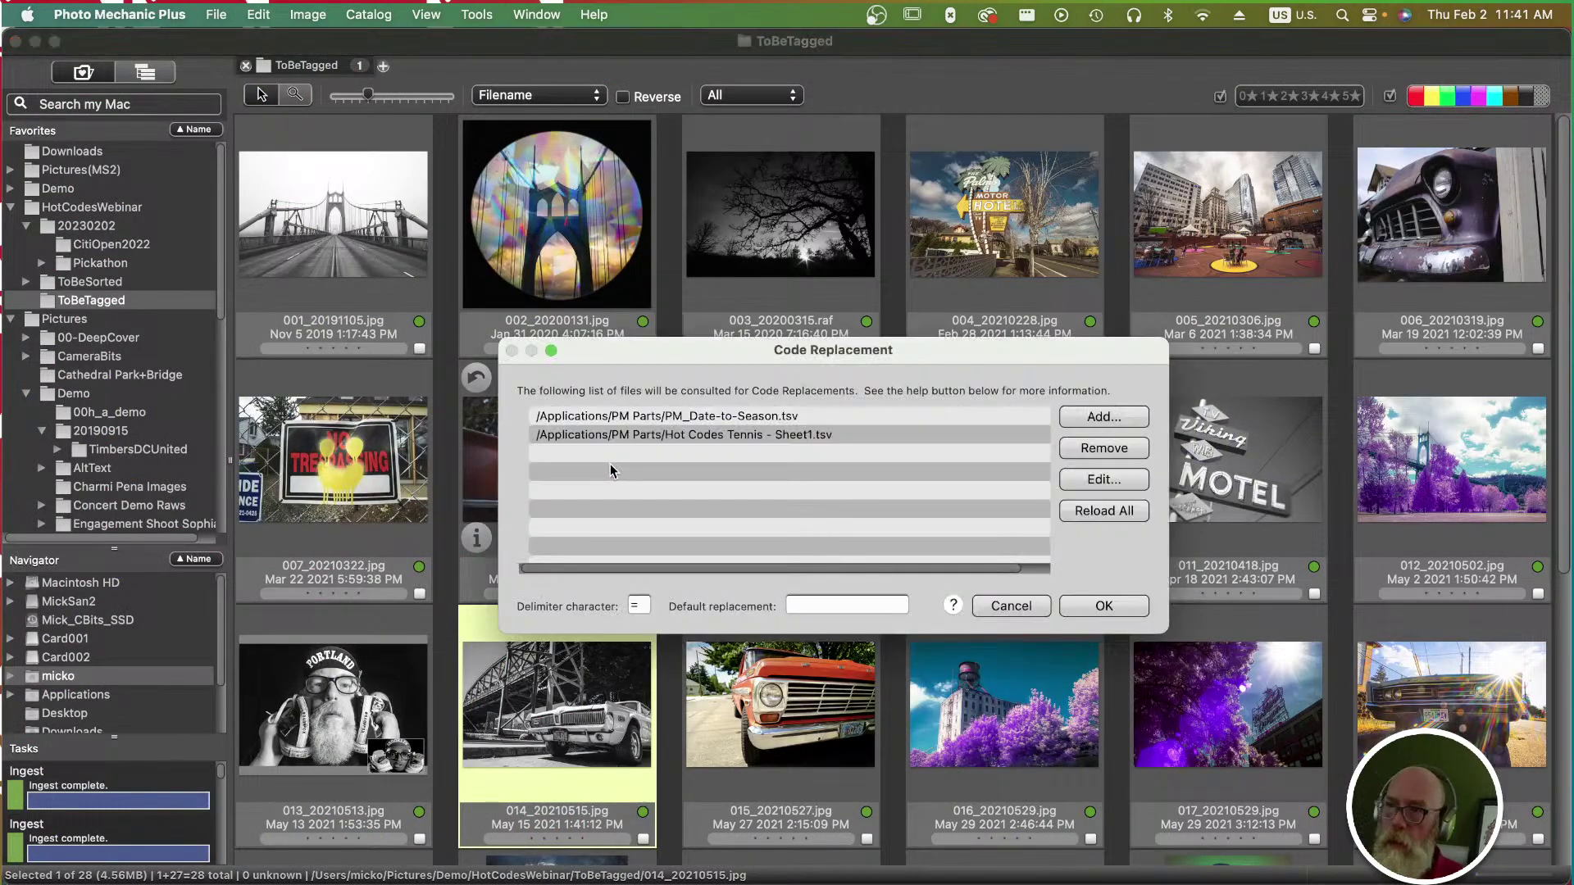
{"action": "left_click", "coordinate": [826, 439]}
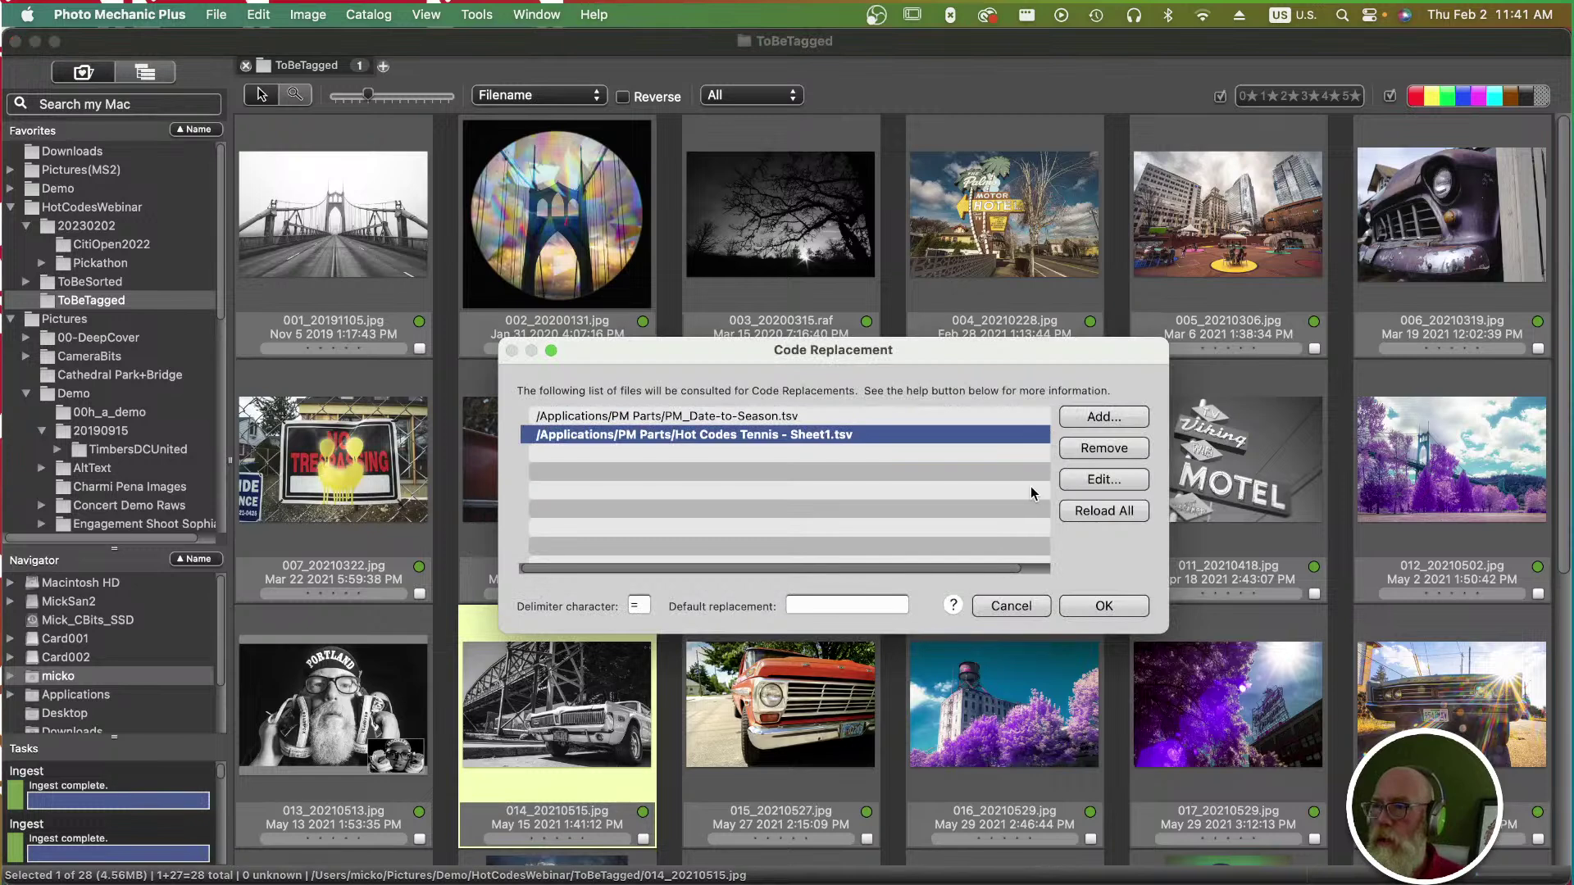
{"action": "left_click", "coordinate": [1100, 452]}
{"action": "left_click", "coordinate": [1115, 417]}
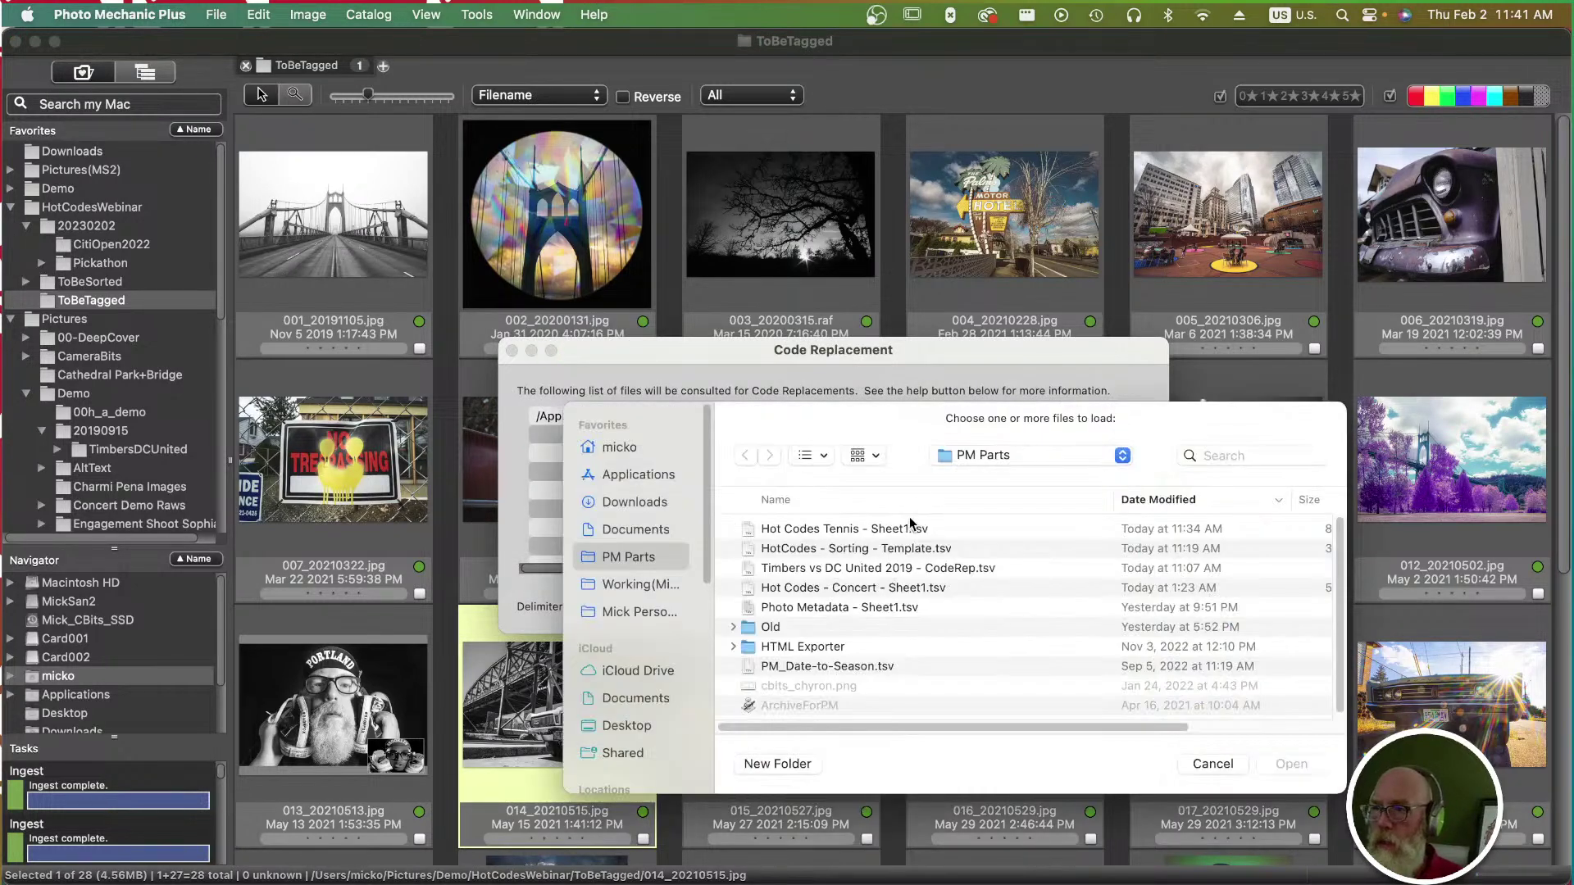
{"action": "left_click", "coordinate": [883, 609]}
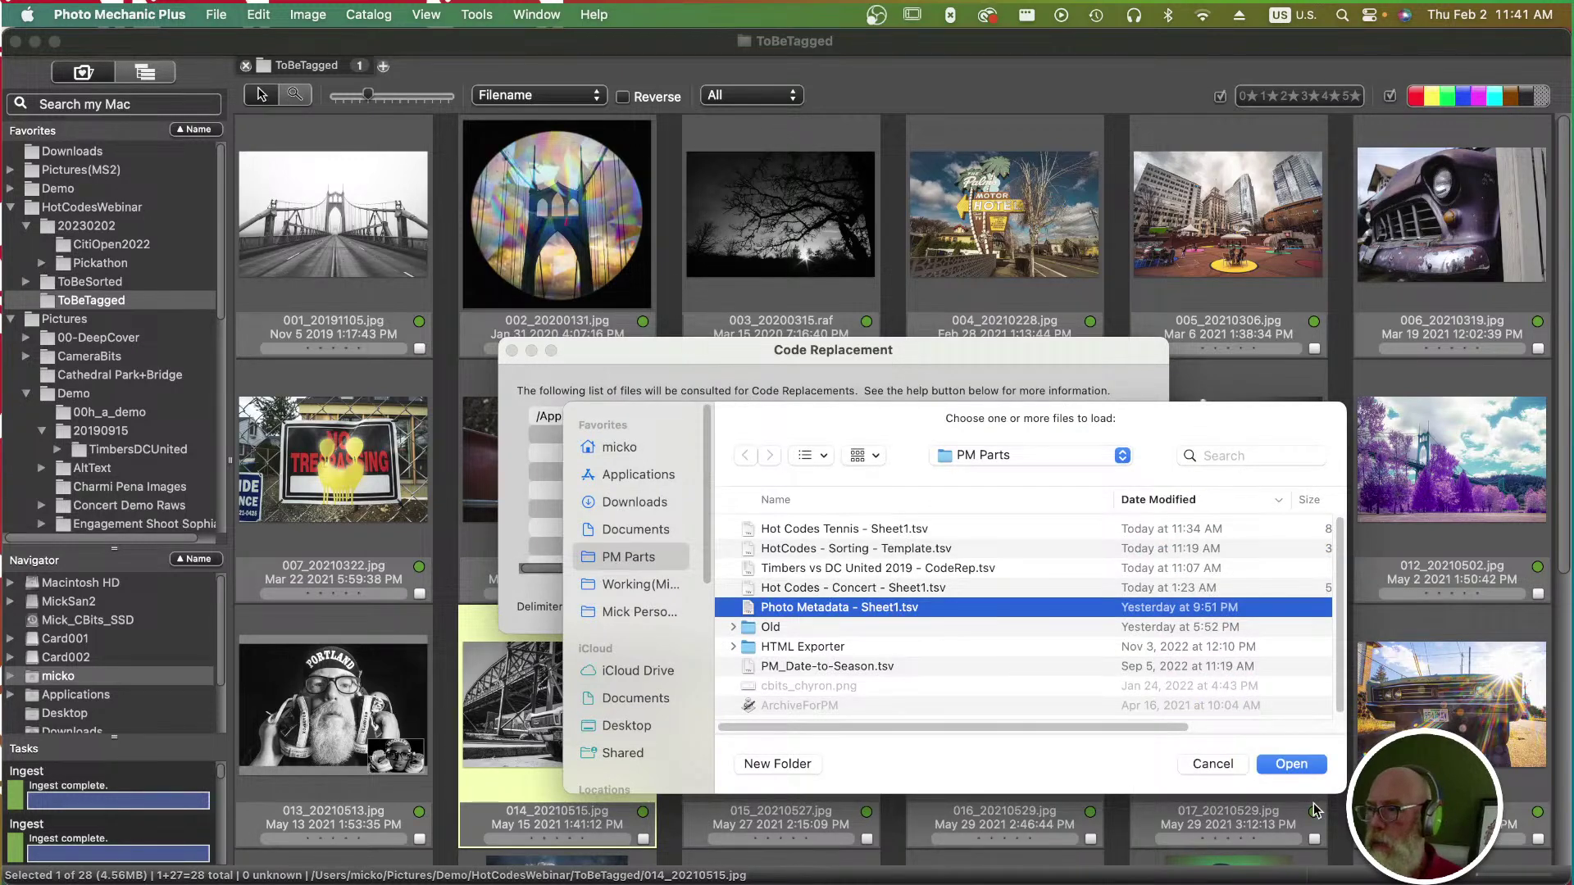
{"action": "left_click", "coordinate": [1213, 764]}
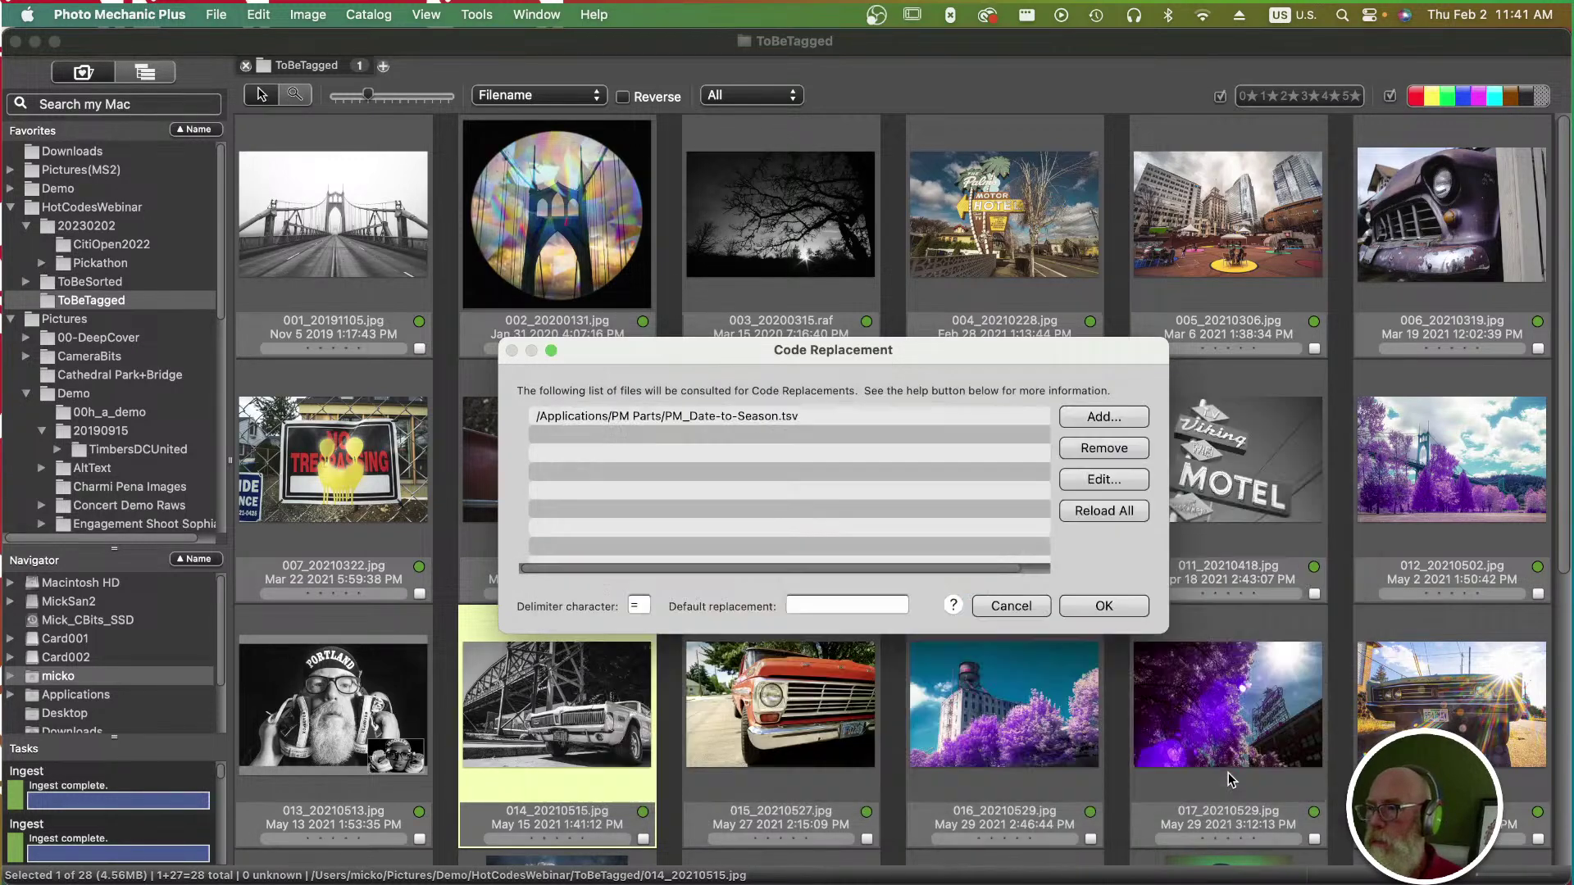
In Finder, move Photo Metadata - hot codes.tsv from Downloads to the PM Parts folder.
{"action": "key", "text": "super+Tab"}
{"action": "key", "text": "super+Tab"}
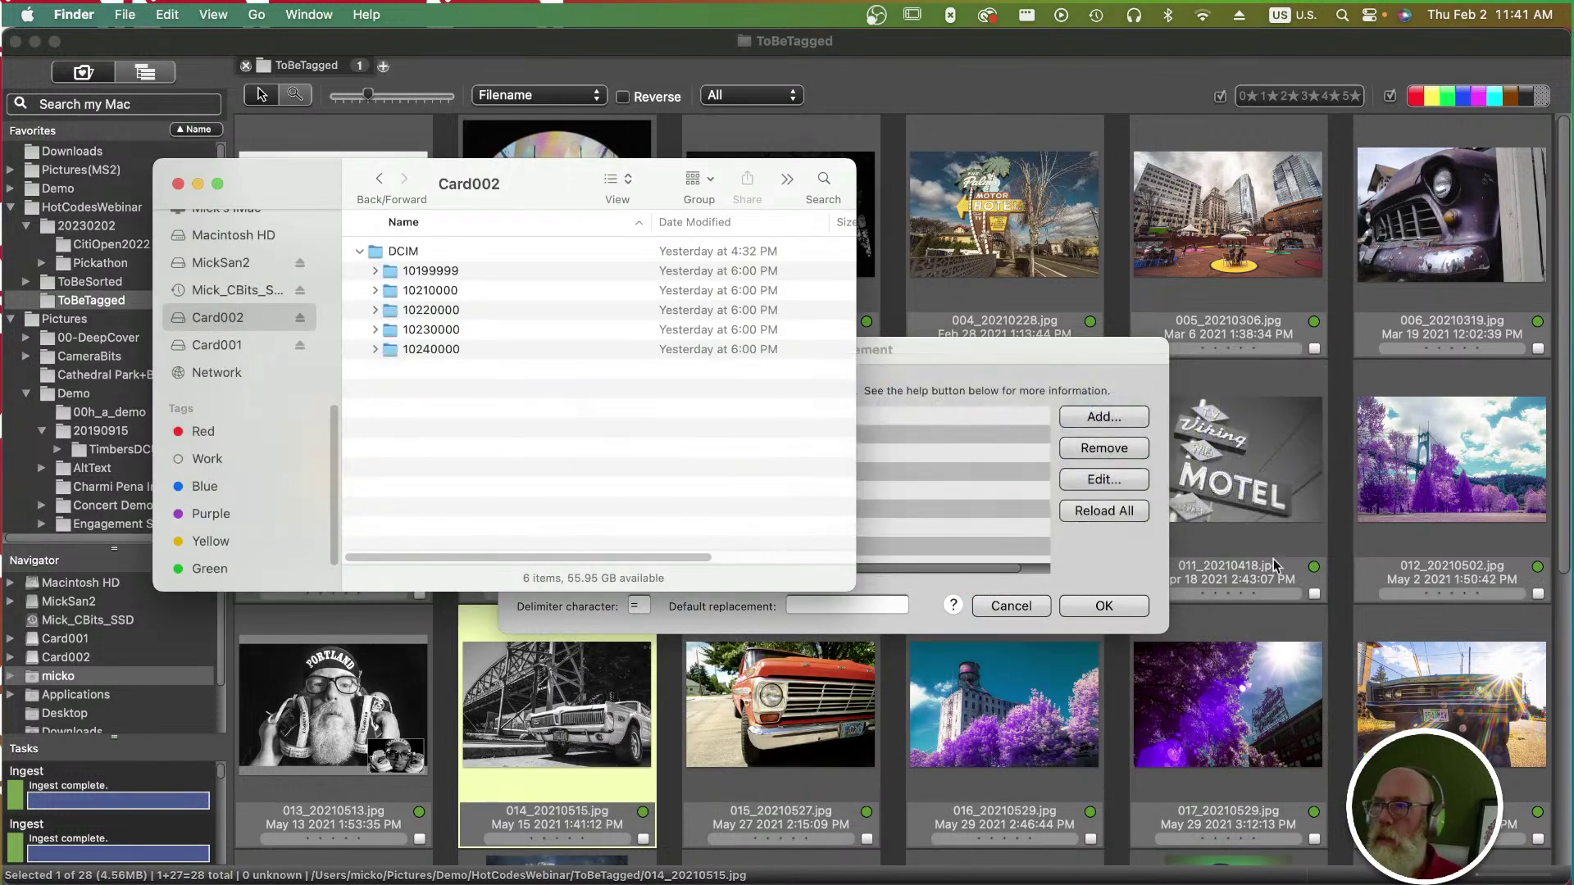
{"action": "scroll", "coordinate": [230, 264], "scroll_direction": "up", "scroll_amount": 10}
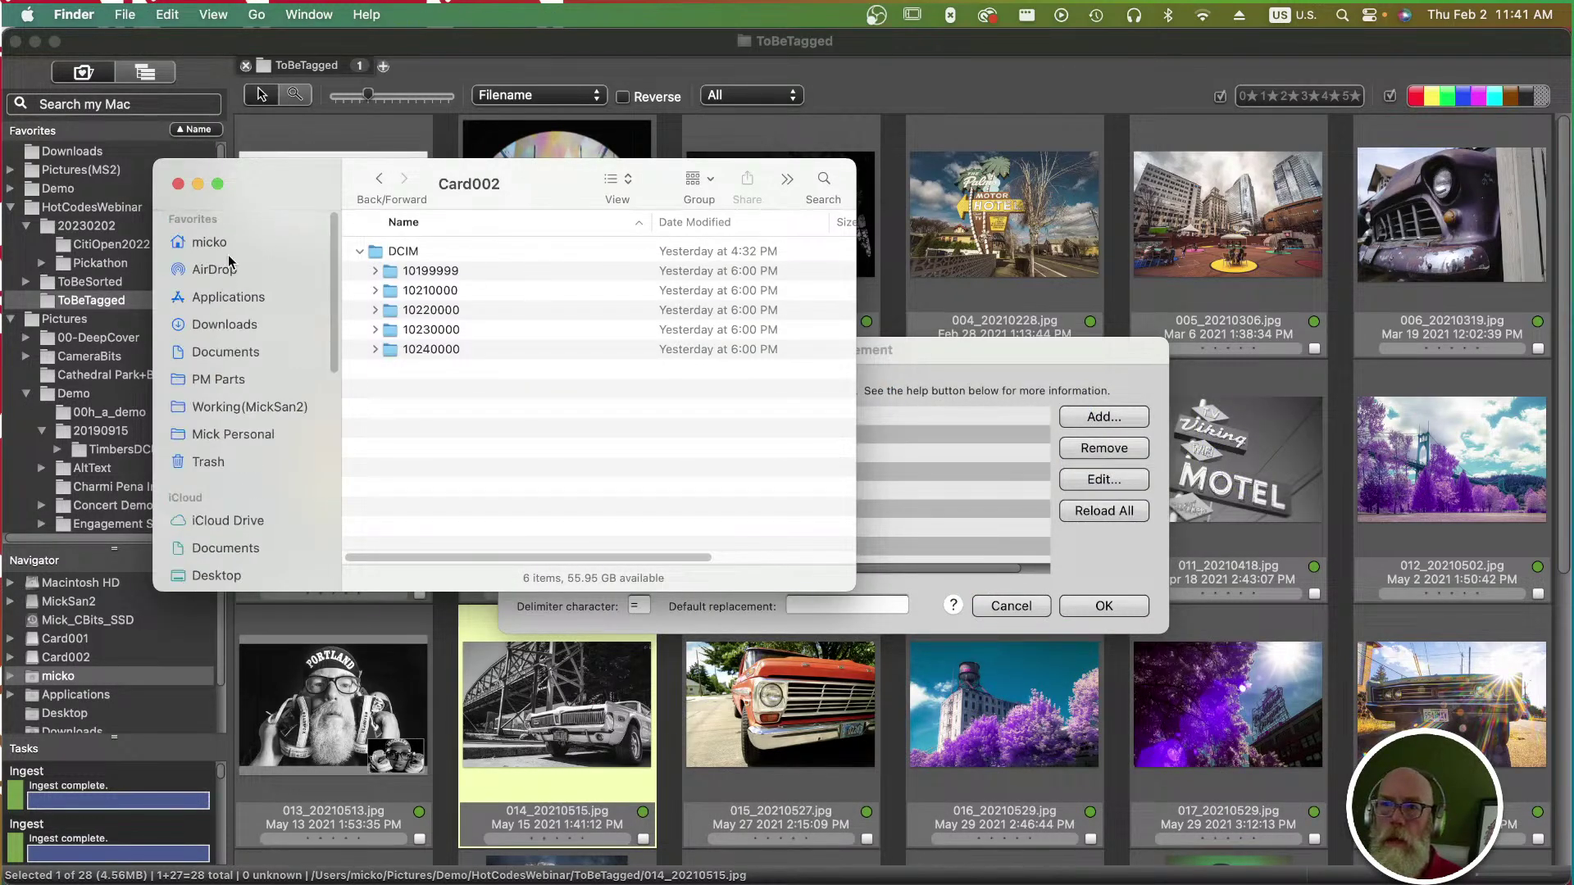
{"action": "left_click", "coordinate": [219, 326]}
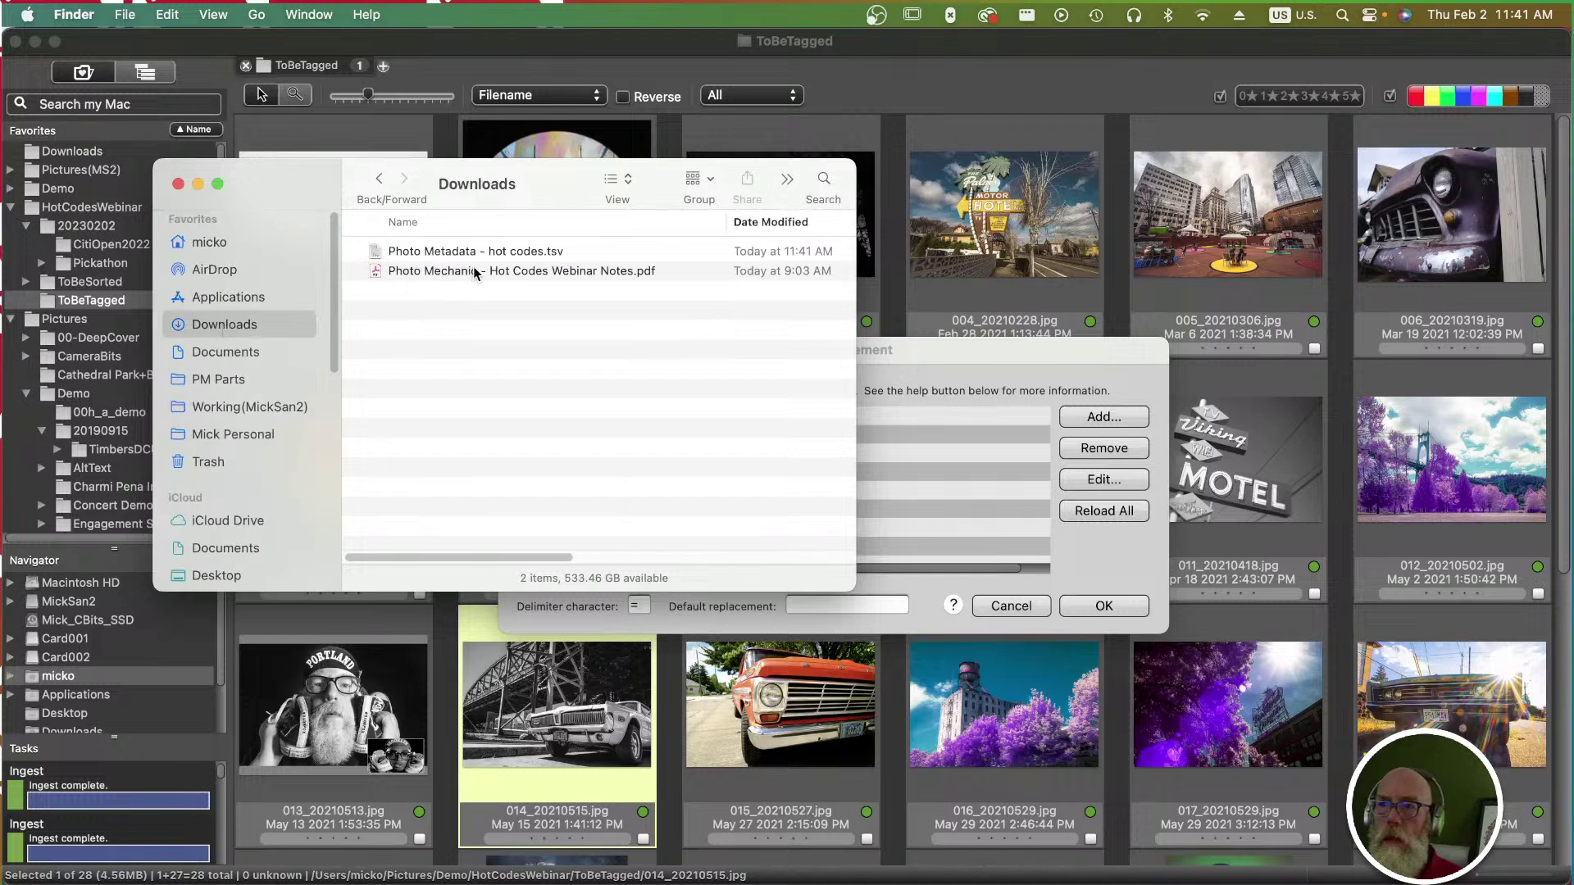
{"action": "left_click_drag", "start_coordinate": [481, 252], "coordinate": [246, 373]}
Back in Photo Mechanic Plus, add Photo Metadata - hot codes.tsv from PM Parts to the Code Replacement files and apply the list.
{"action": "left_click", "coordinate": [1021, 417]}
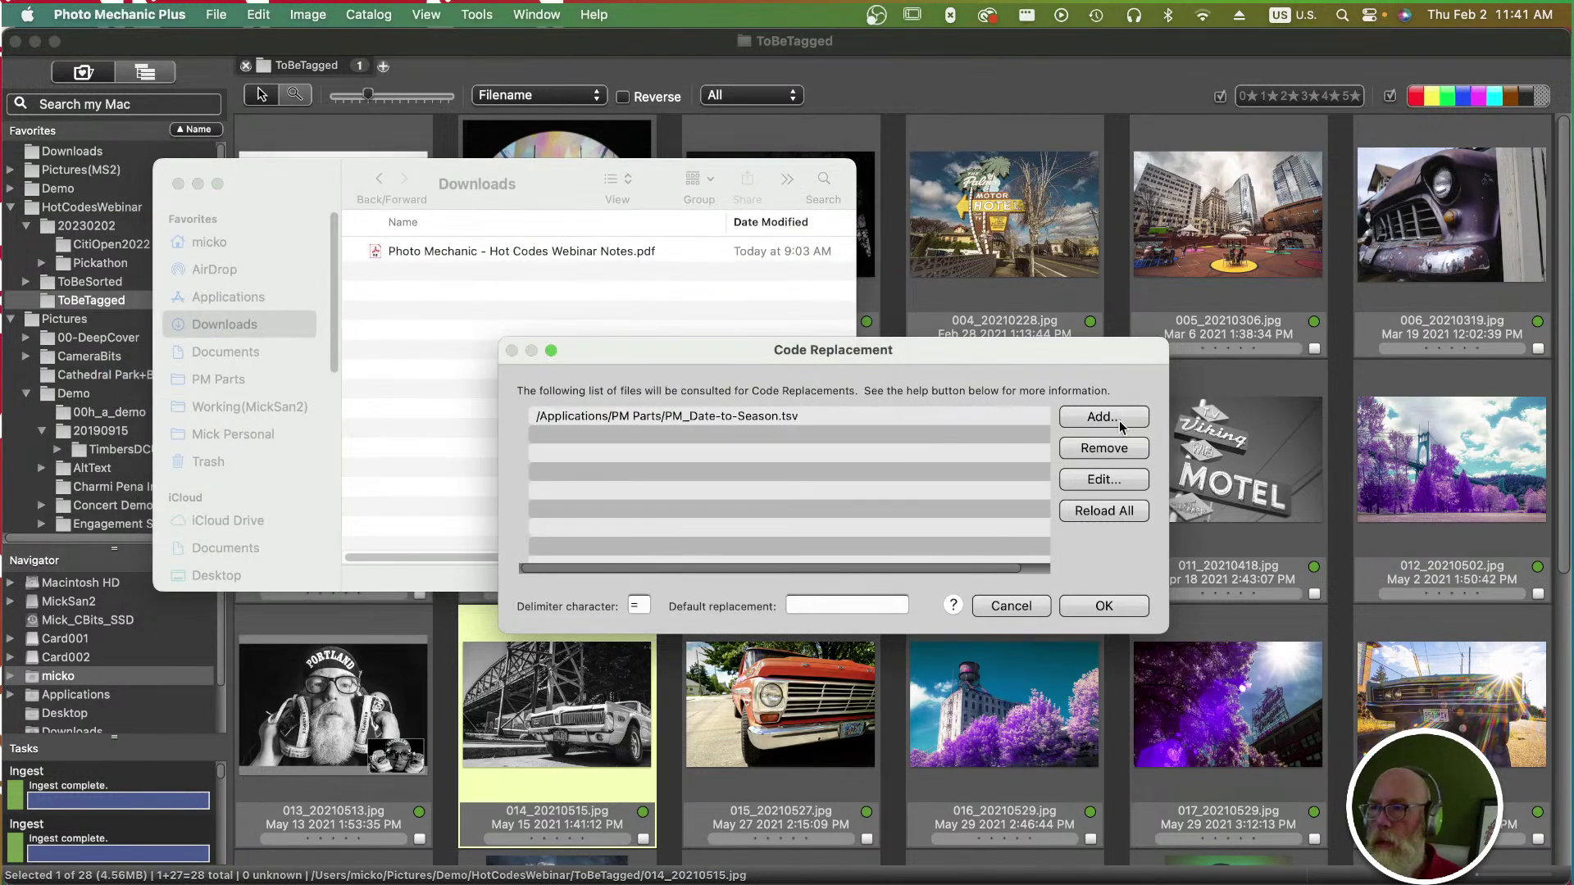
{"action": "left_click", "coordinate": [1124, 418]}
{"action": "left_click", "coordinate": [868, 529]}
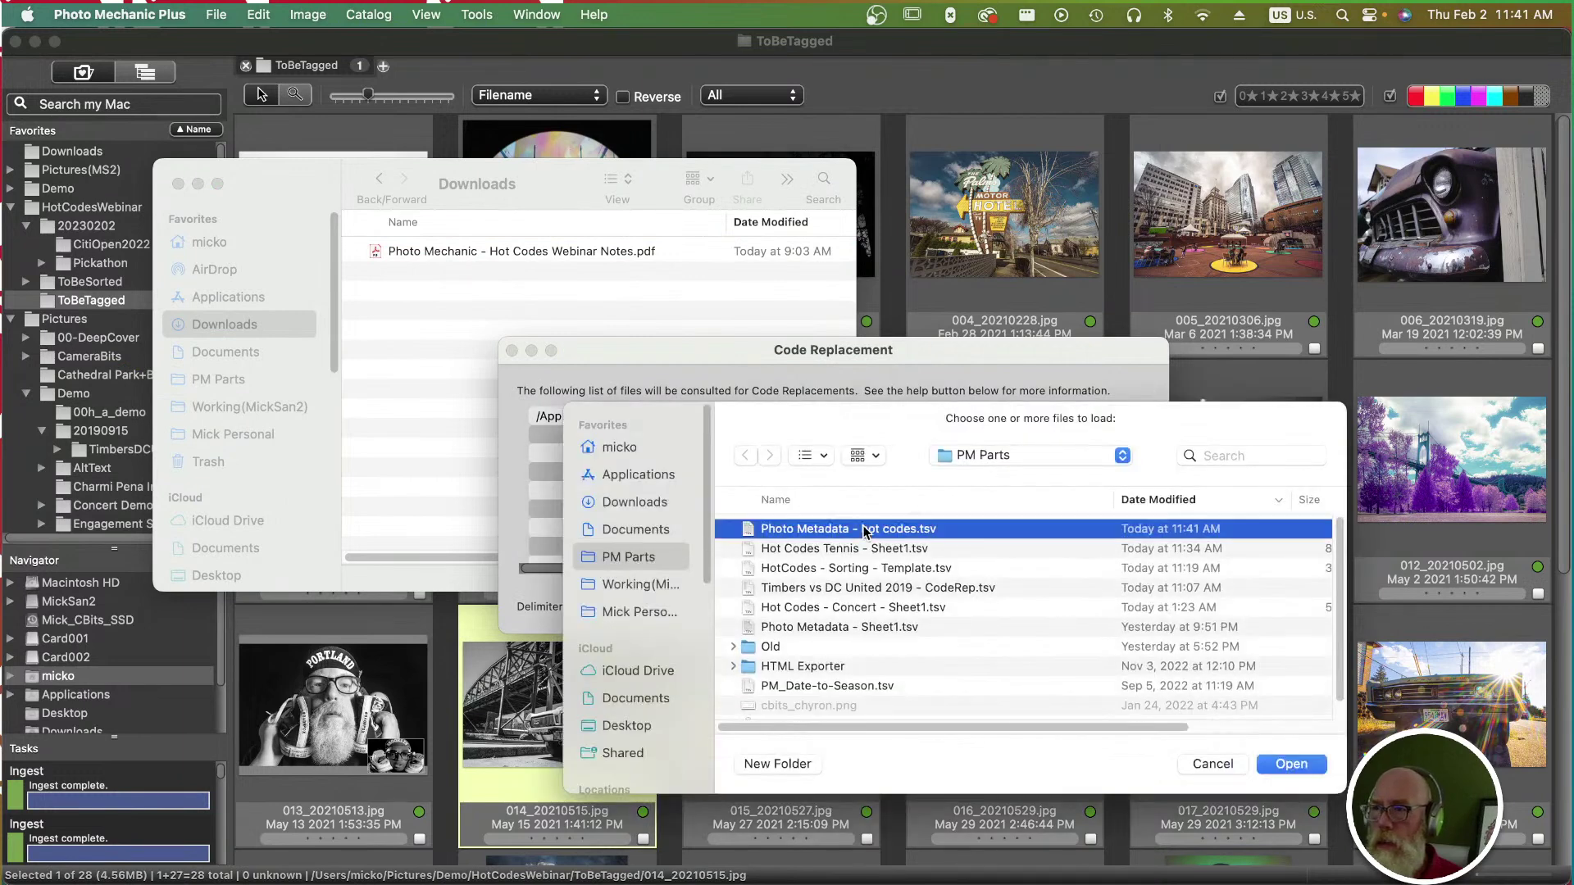
{"action": "left_click", "coordinate": [1292, 765]}
{"action": "left_click", "coordinate": [1128, 605]}
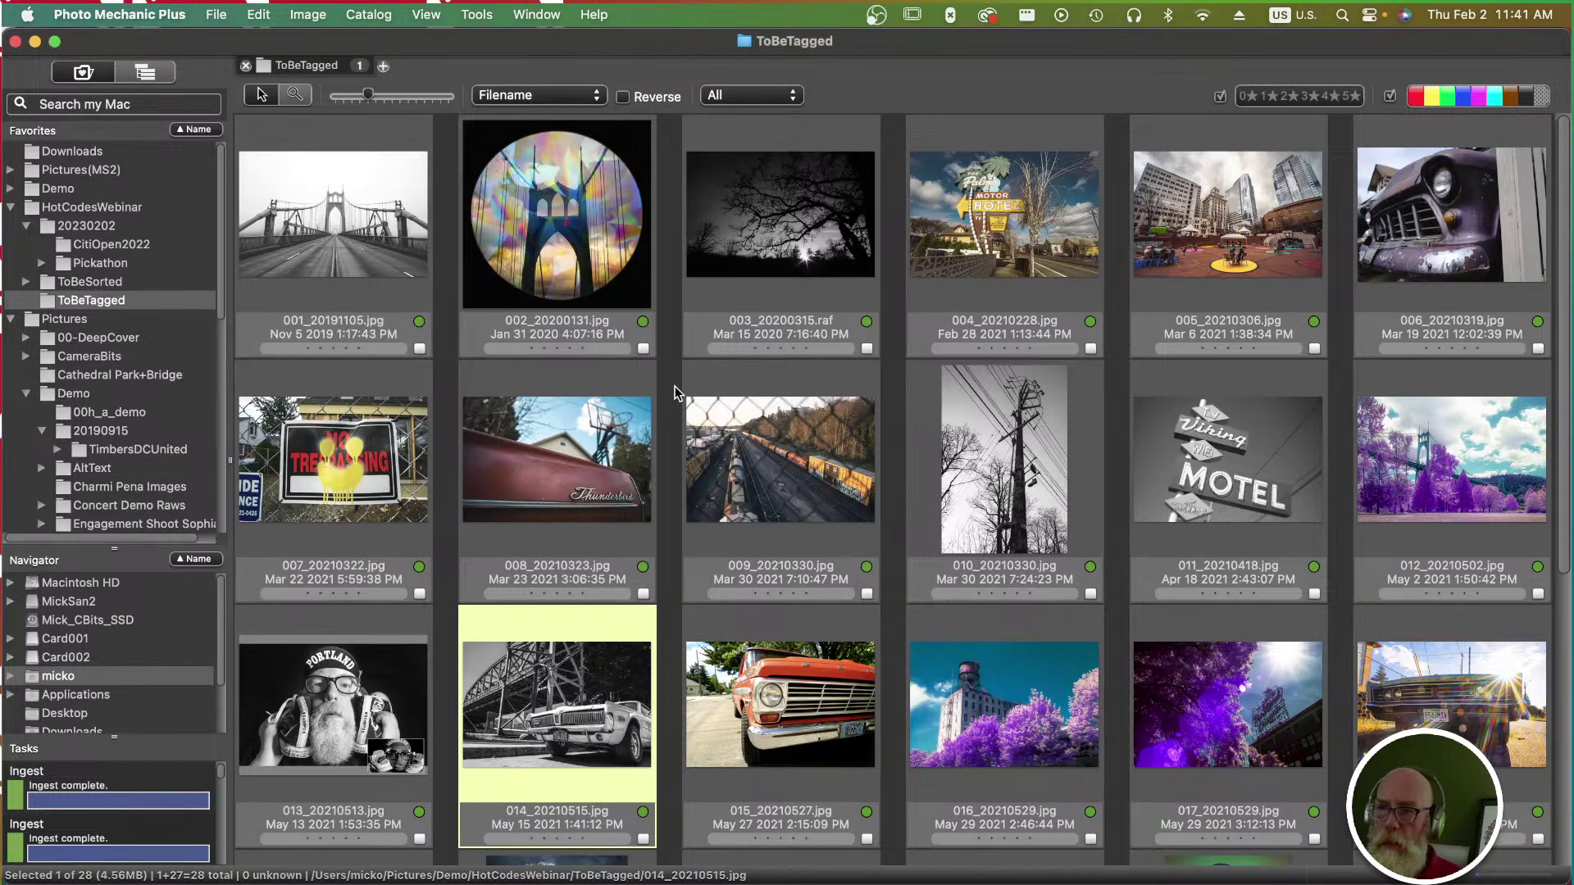
Select all photos in ToBeTagged and apply the 99 Metadata from TSV template snapshot to their IPTC metadata.
{"action": "key", "text": "super+a"}
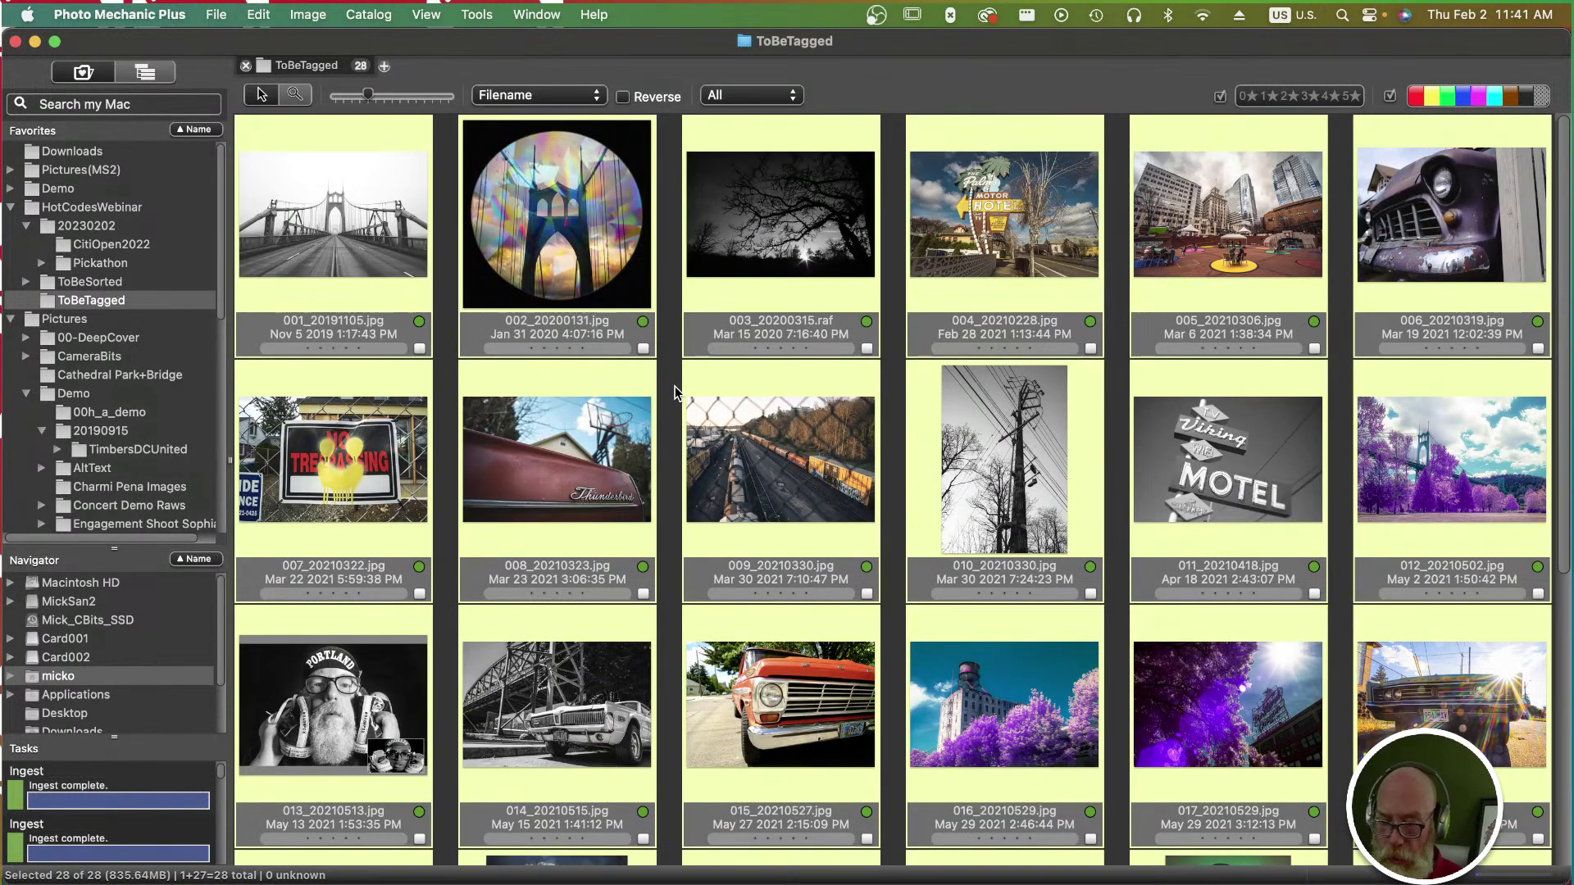
{"action": "key", "text": "super+shift+i"}
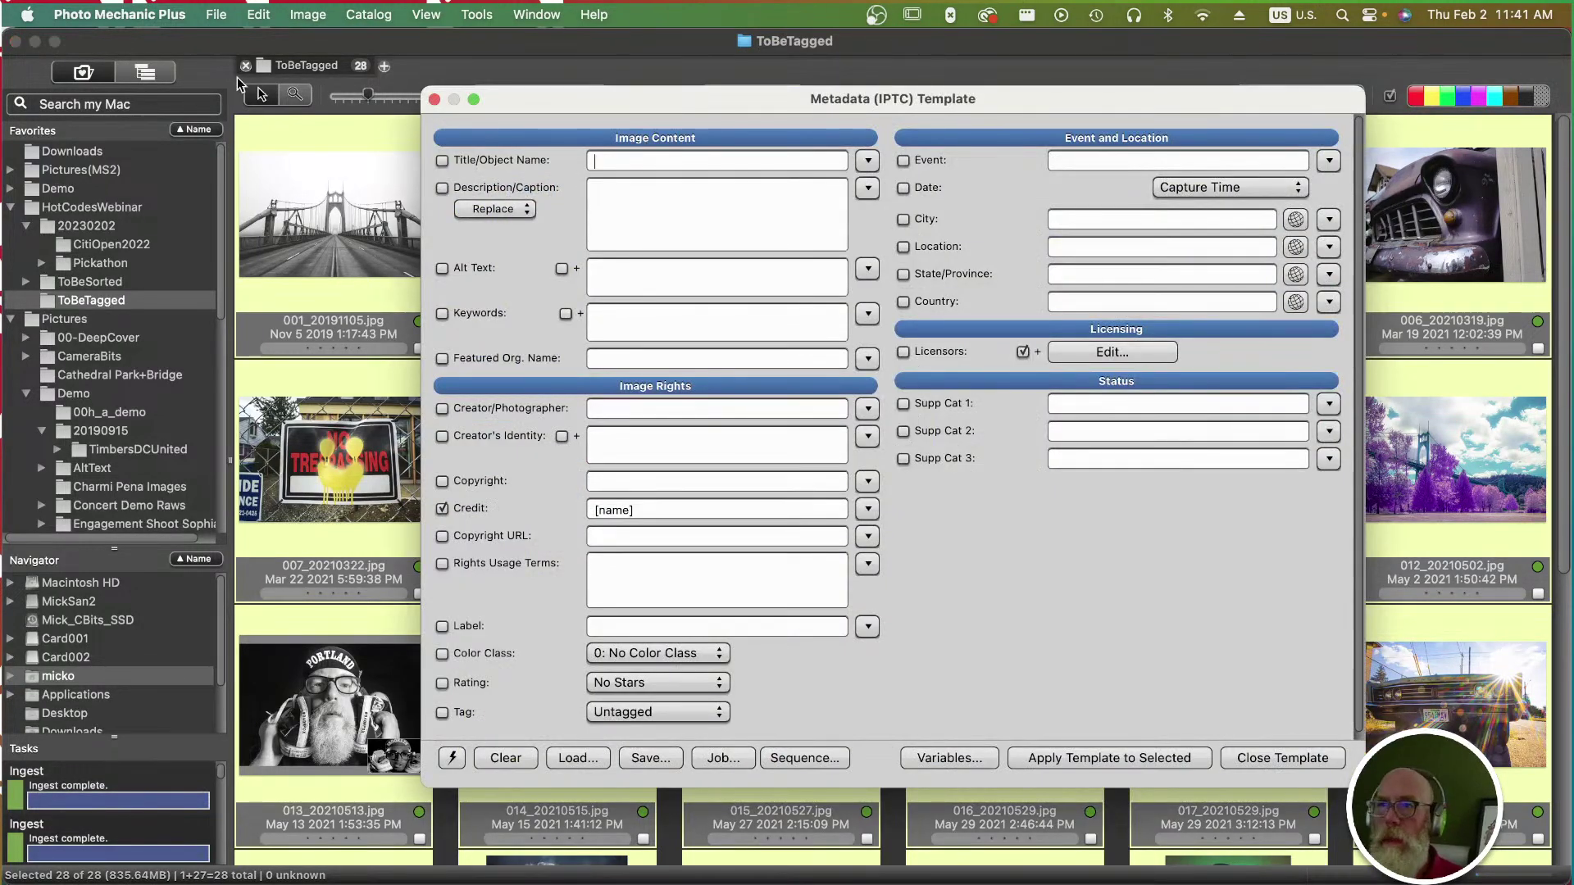
{"action": "left_click", "coordinate": [452, 757]}
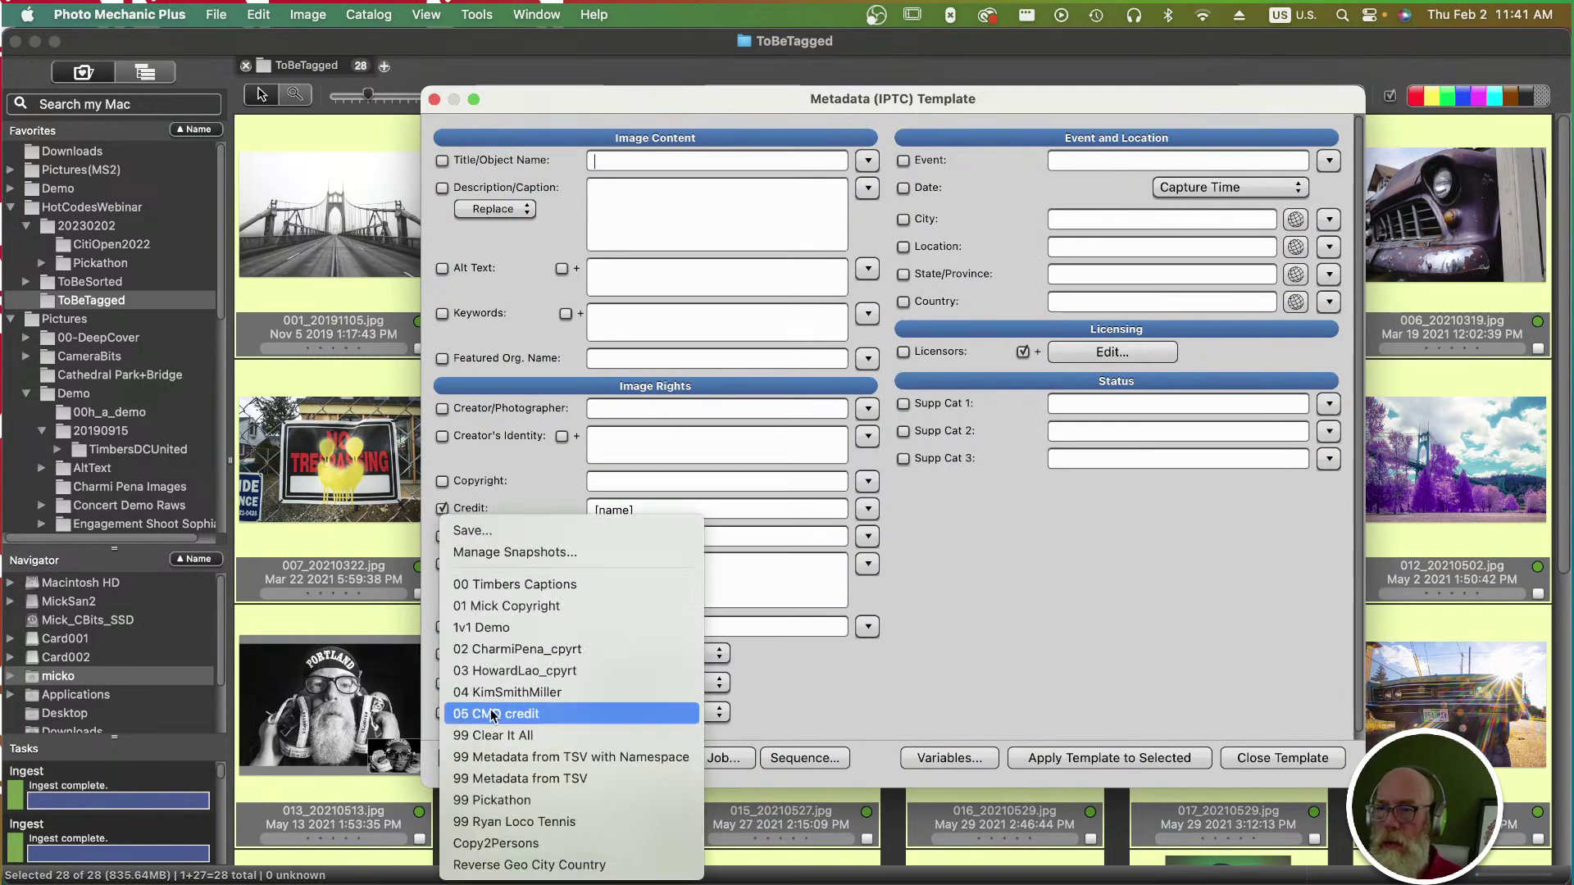
{"action": "left_click", "coordinate": [525, 779]}
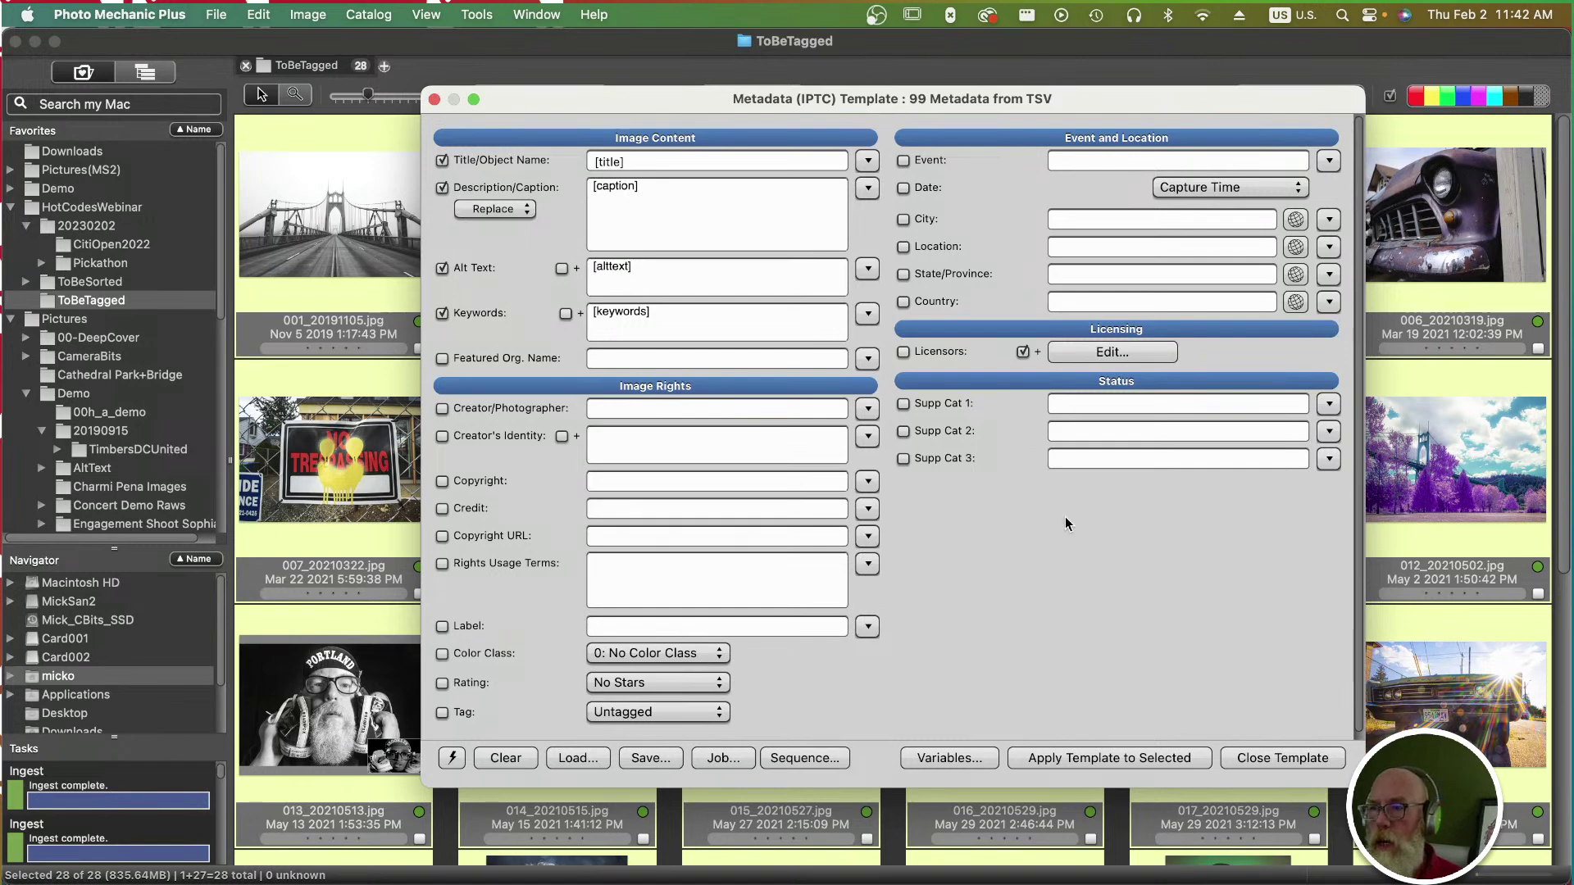
{"action": "left_click", "coordinate": [1144, 759]}
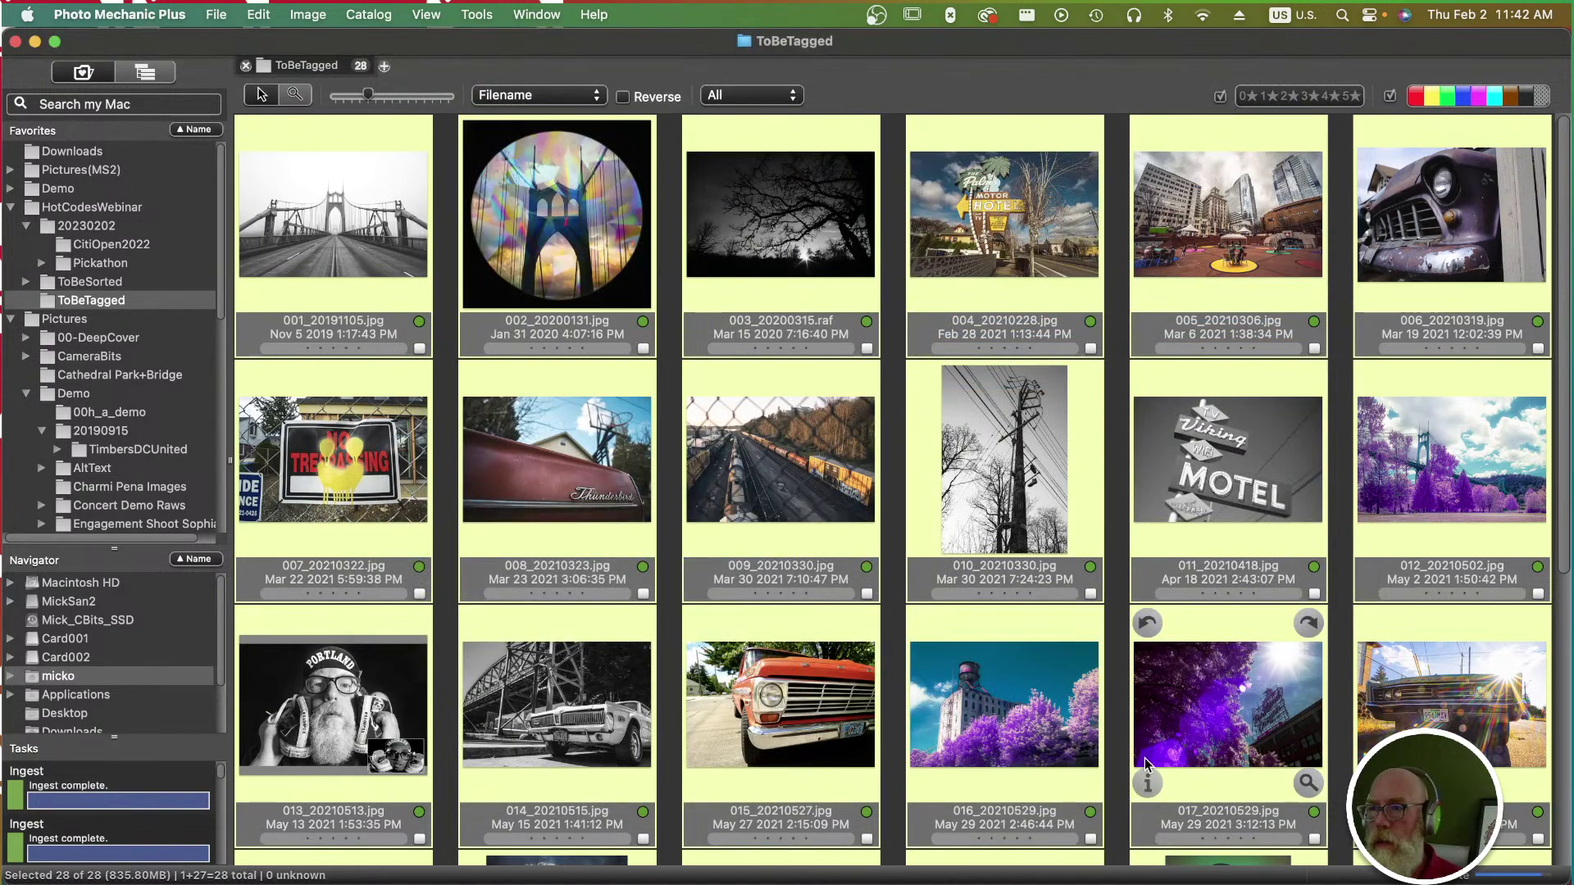
Review the title, caption, alt text and keywords of photos 011_20210418.jpg through 017_20210529.jpg, and close the metadata info without saving.
{"action": "left_click", "coordinate": [1223, 497]}
{"action": "key", "text": "super+i"}
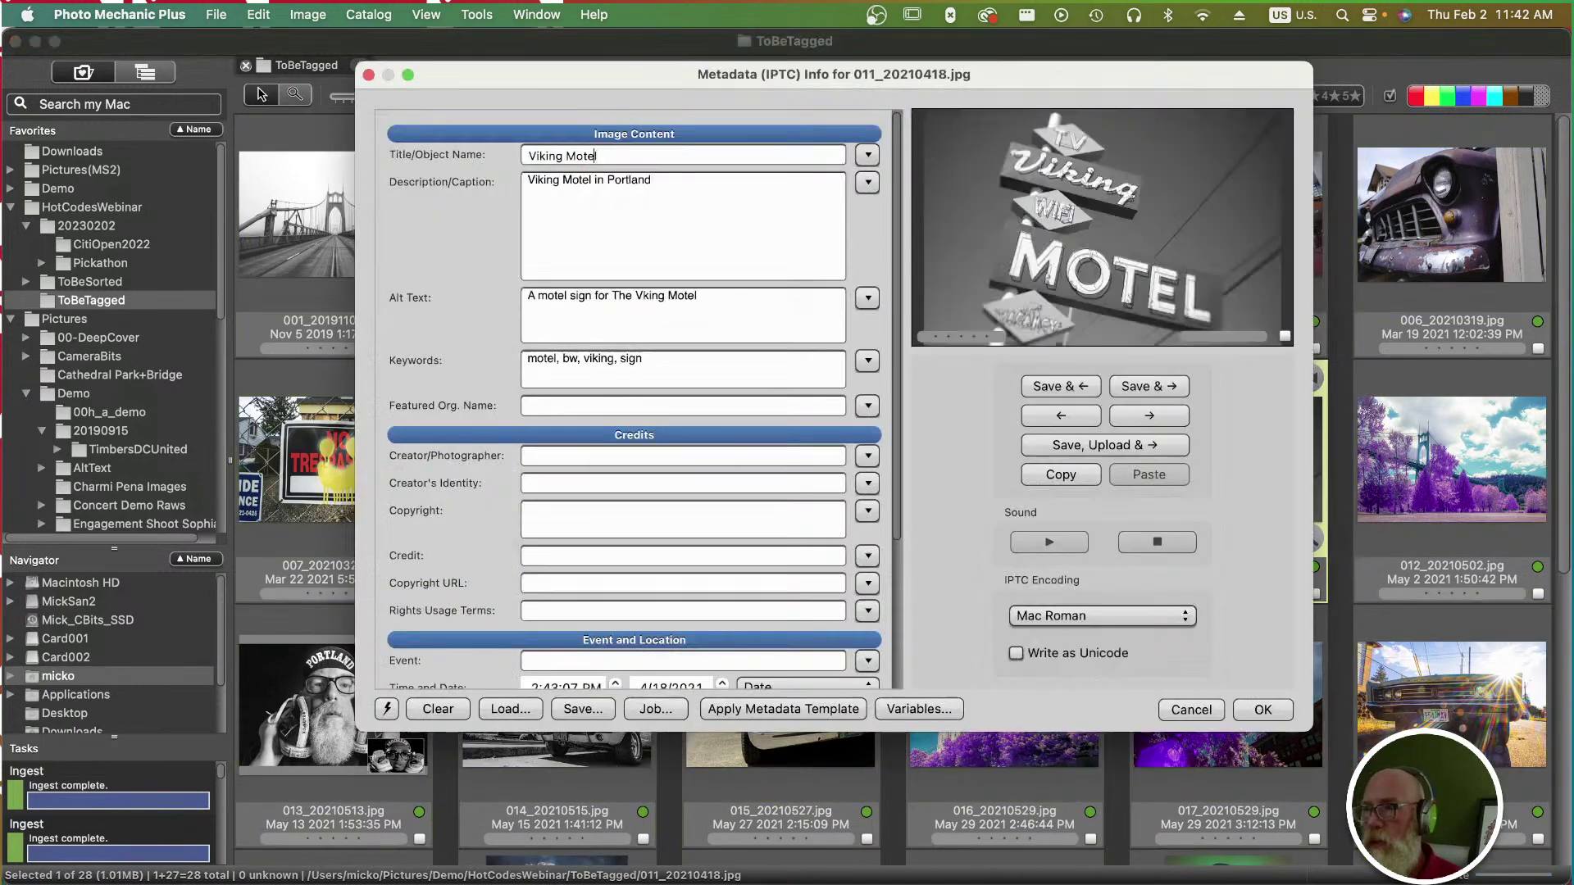
{"action": "left_click", "coordinate": [1152, 416]}
{"action": "left_click", "coordinate": [1152, 415]}
{"action": "left_click", "coordinate": [1152, 417]}
{"action": "left_click", "coordinate": [1152, 417]}
{"action": "left_click", "coordinate": [1152, 418]}
{"action": "left_click", "coordinate": [1152, 417]}
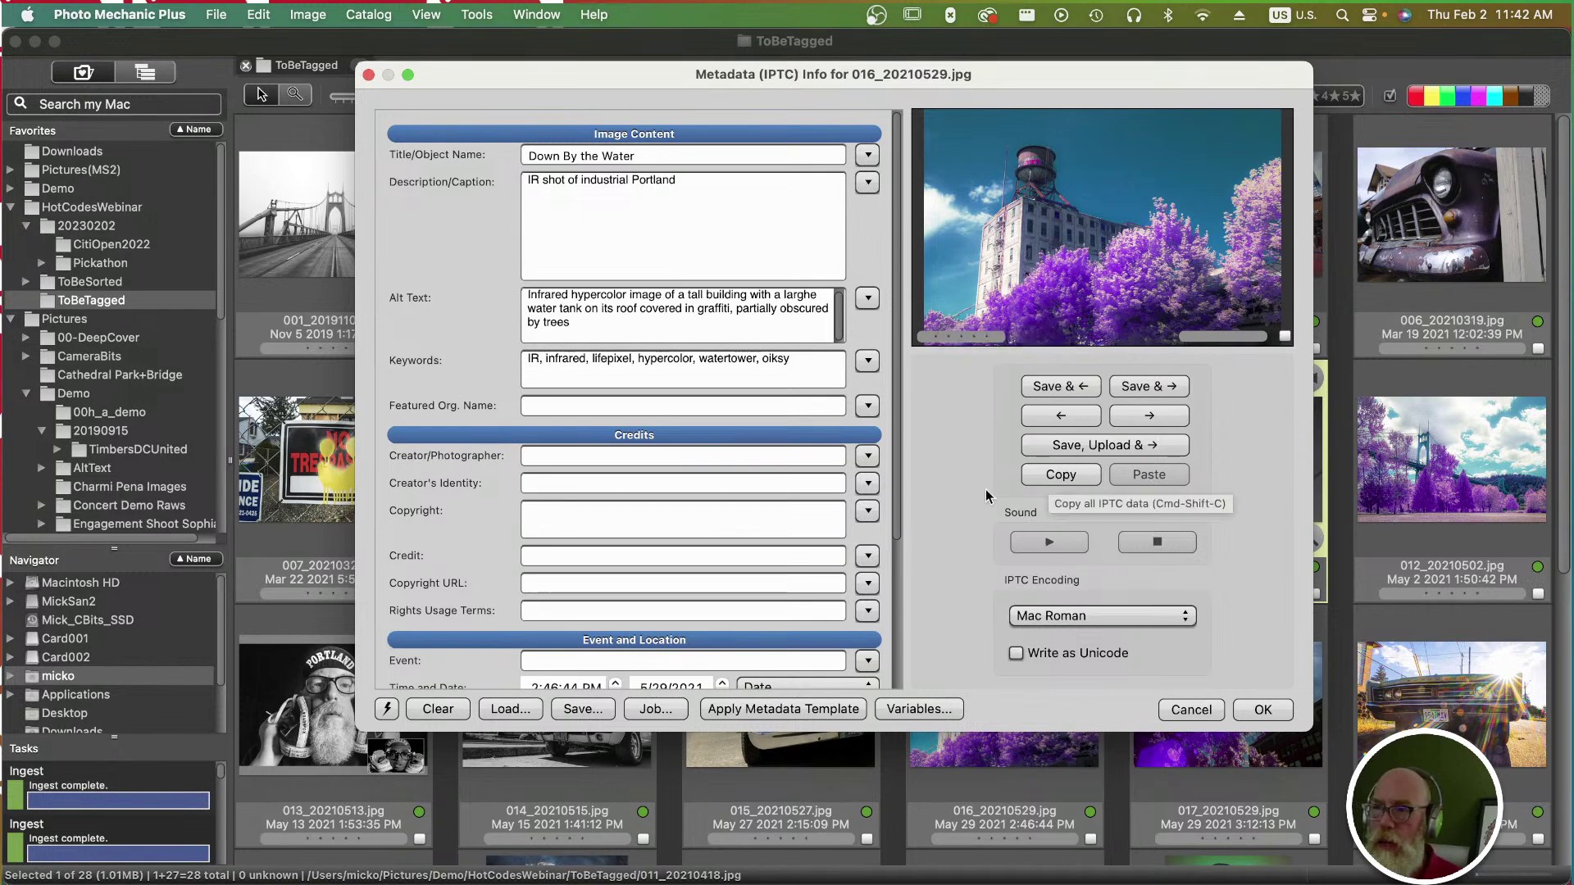
{"action": "left_click", "coordinate": [1170, 410]}
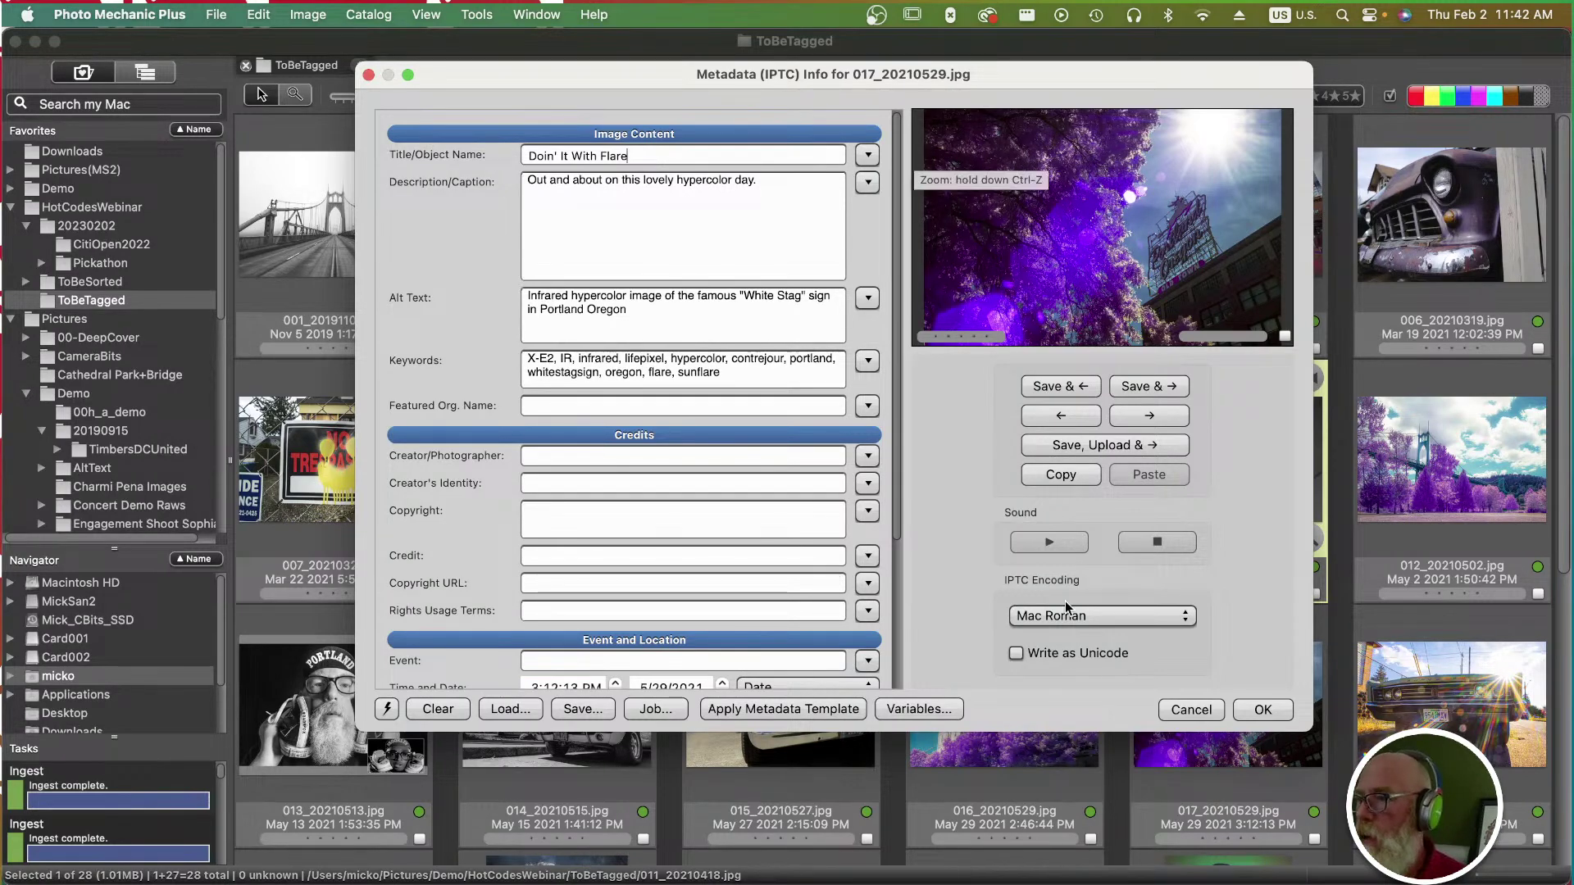
{"action": "left_click", "coordinate": [1208, 711]}
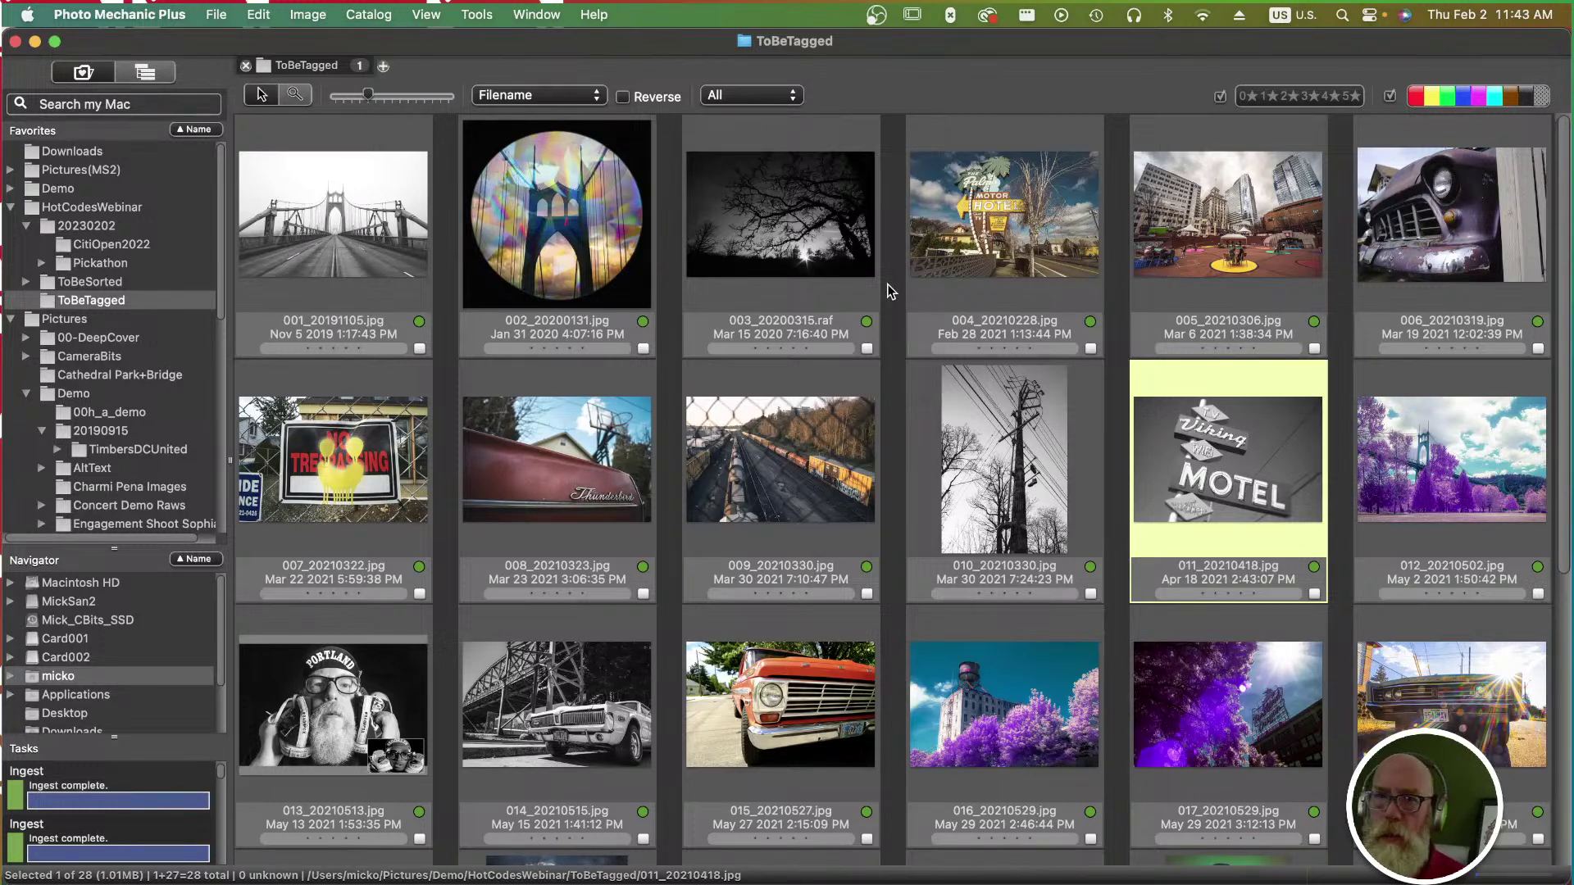
{"action": "key", "text": "super+Tab"}
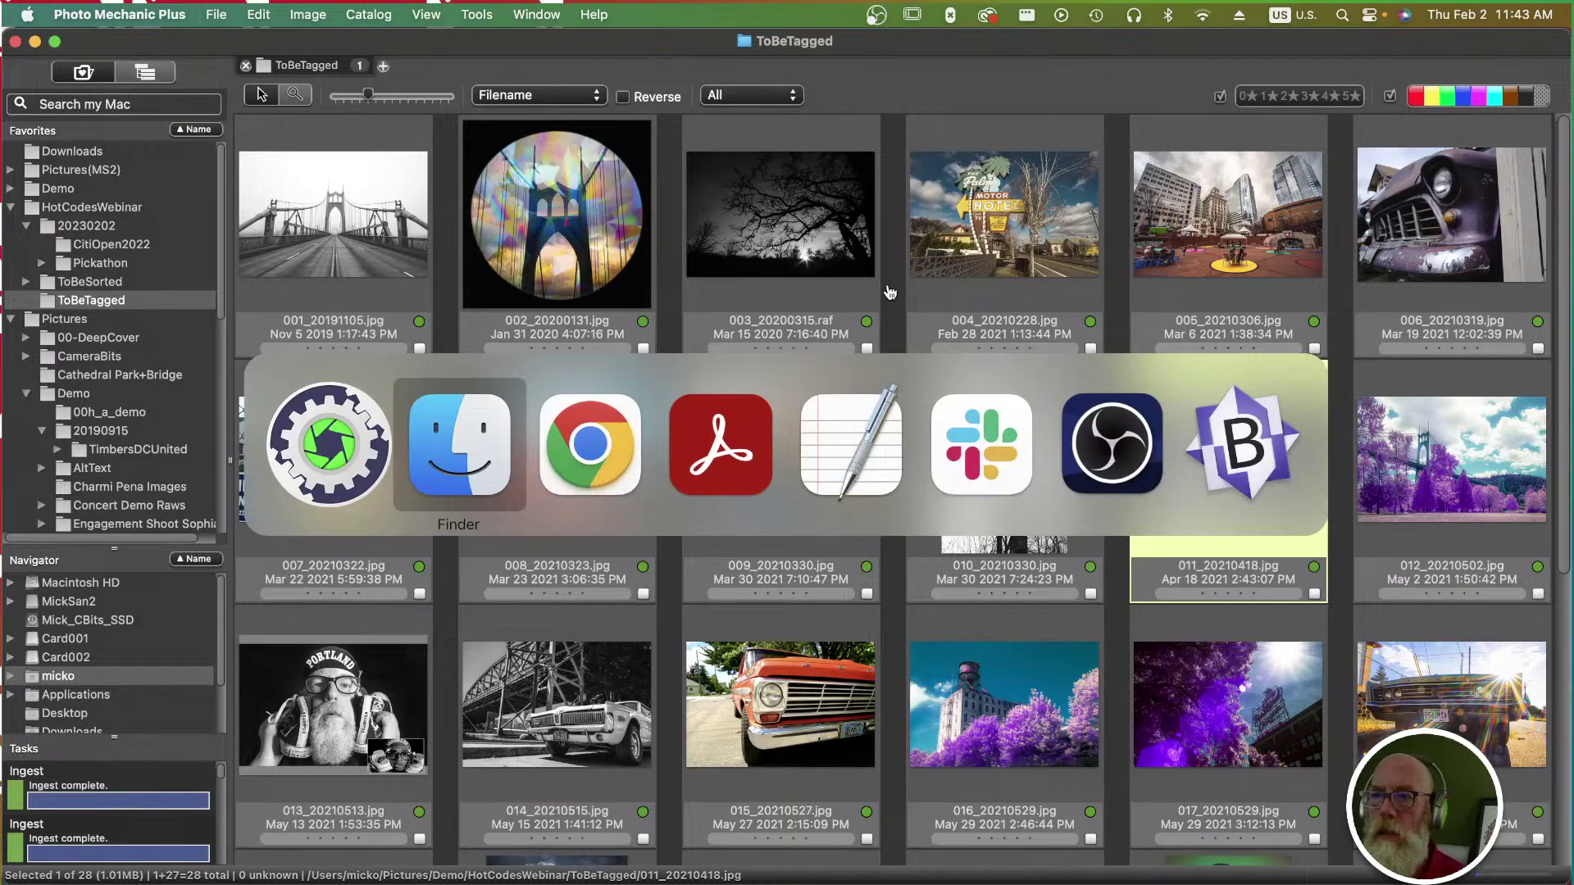
{"action": "key", "text": "super+Tab"}
{"action": "key", "text": "super+Tab"}
{"action": "key", "text": "super+Tab"}
{"action": "key", "text": "super+Tab"}
{"action": "key", "text": "super+Tab"}
{"action": "key", "text": "super+Tab"}
{"action": "key", "text": "super+Tab"}
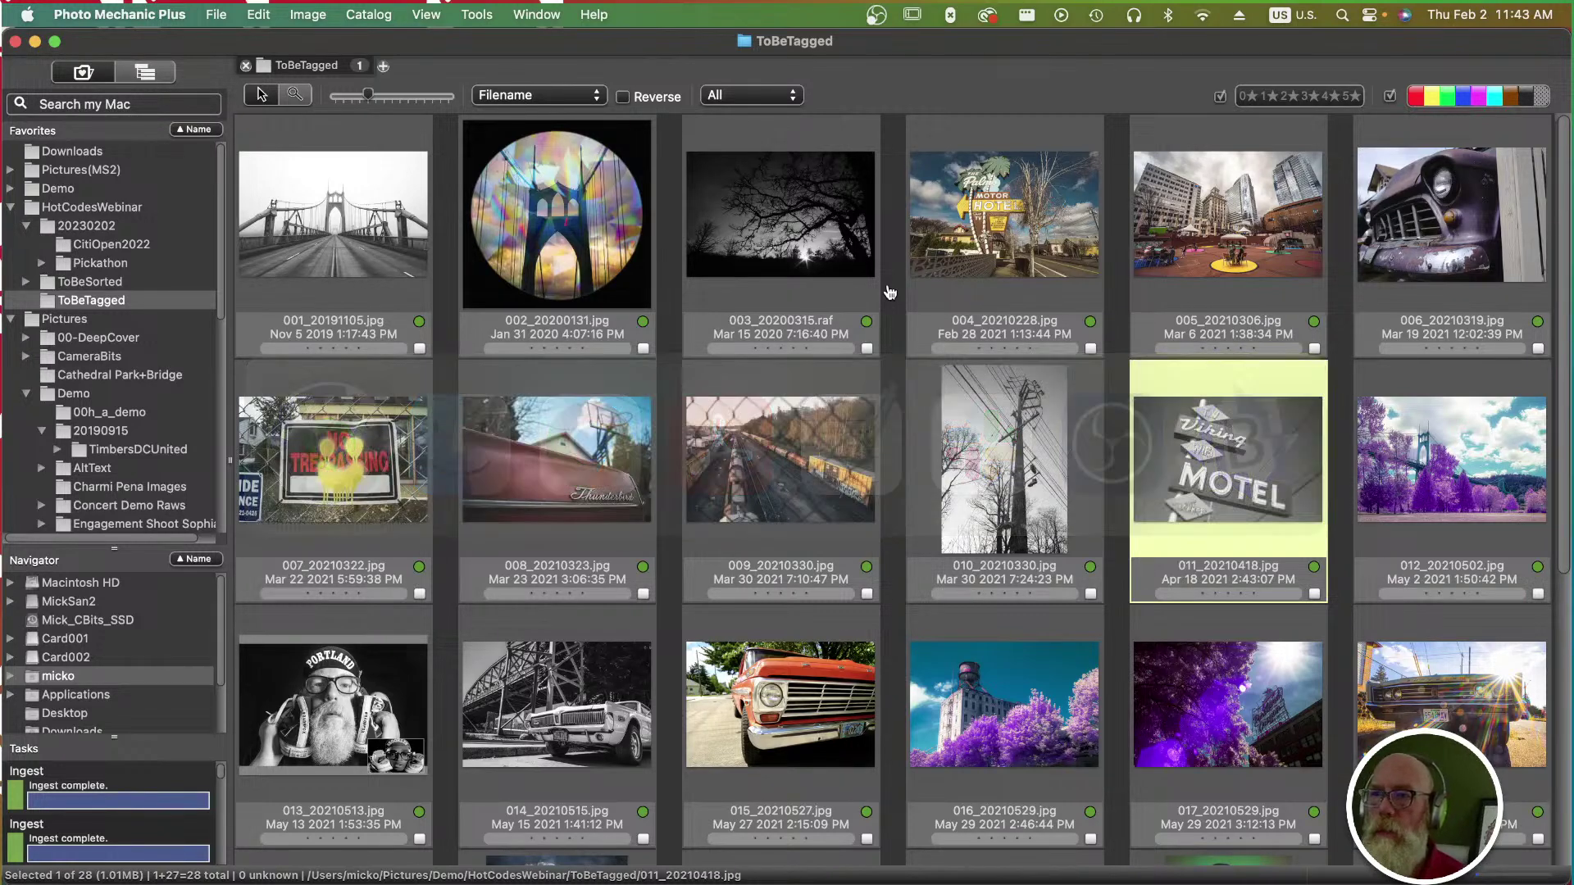
Try to load Hot Codes - Concert - Sheet1.tsv from PM Parts alongside the existing Code Replacement files.
{"action": "key", "text": "super+f"}
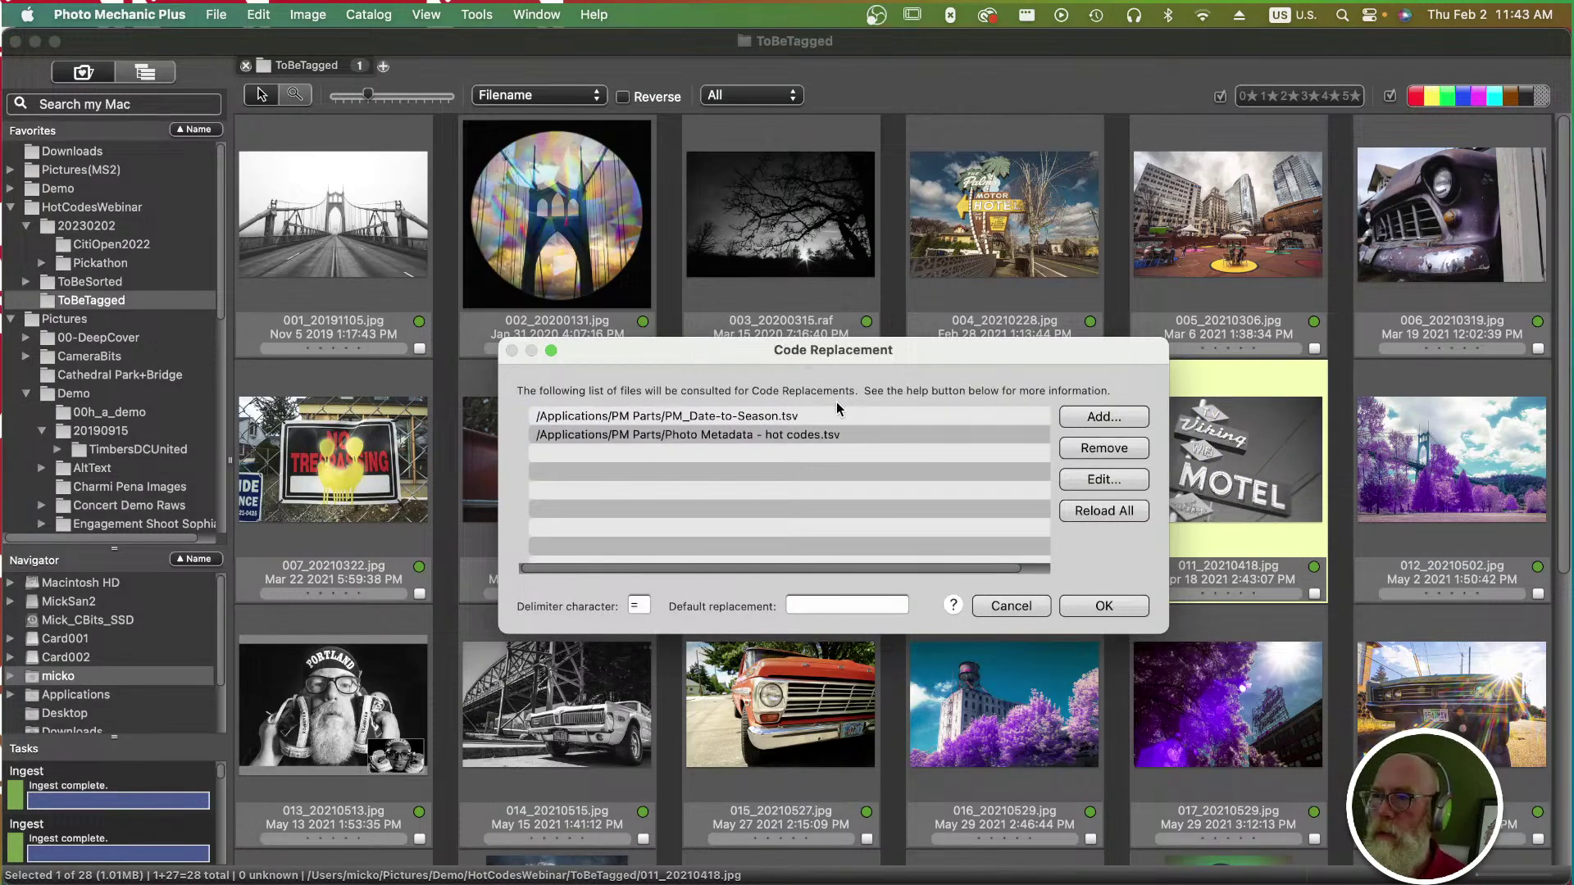
{"action": "left_click", "coordinate": [1075, 417]}
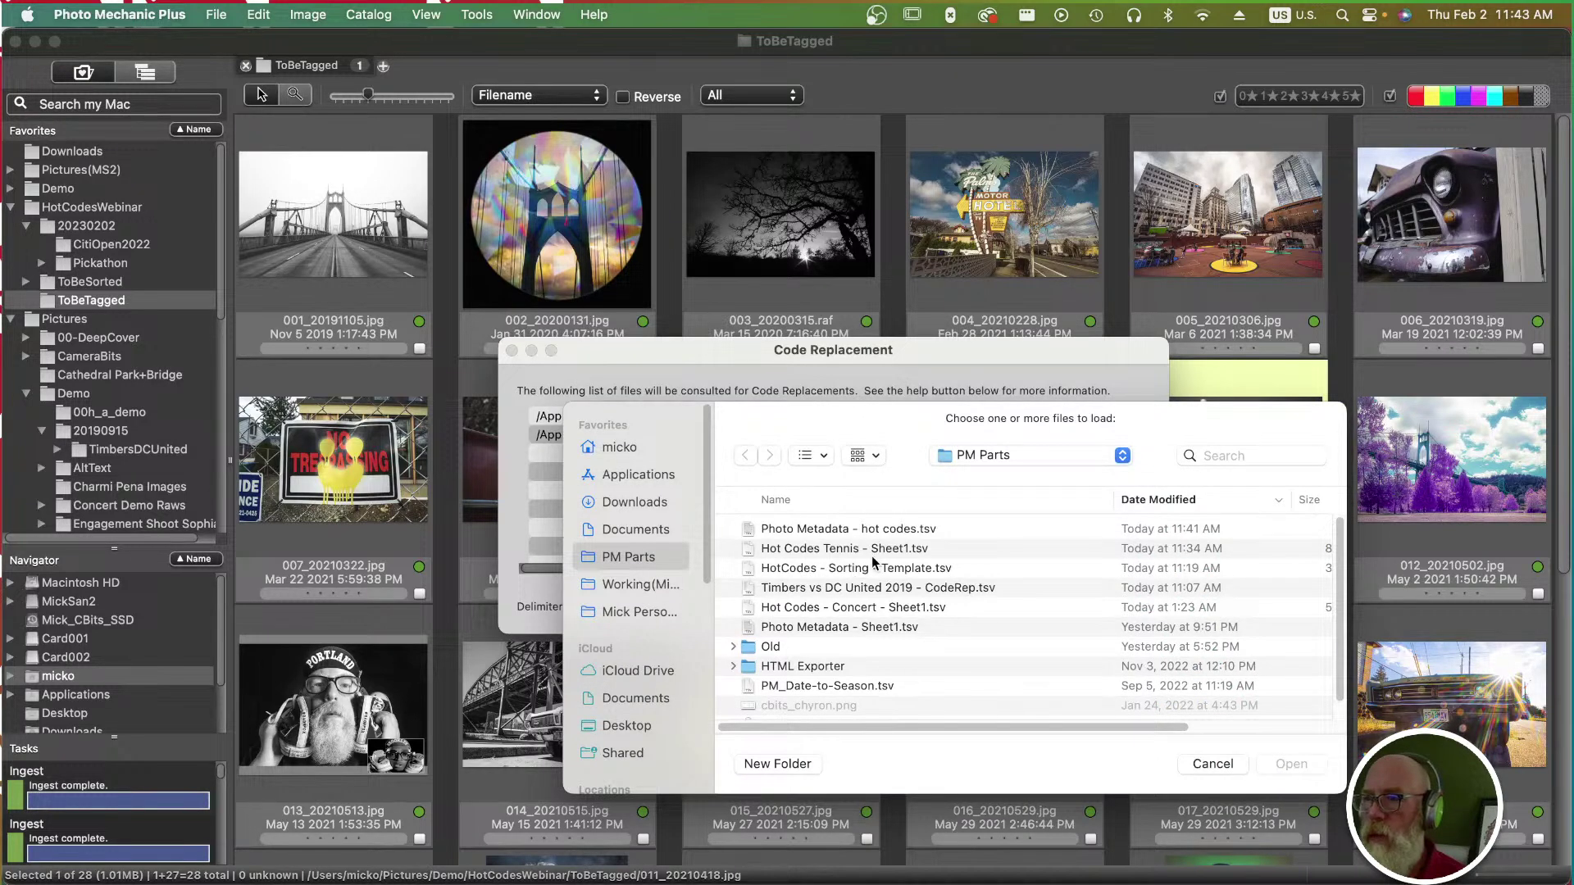
{"action": "left_click", "coordinate": [852, 610]}
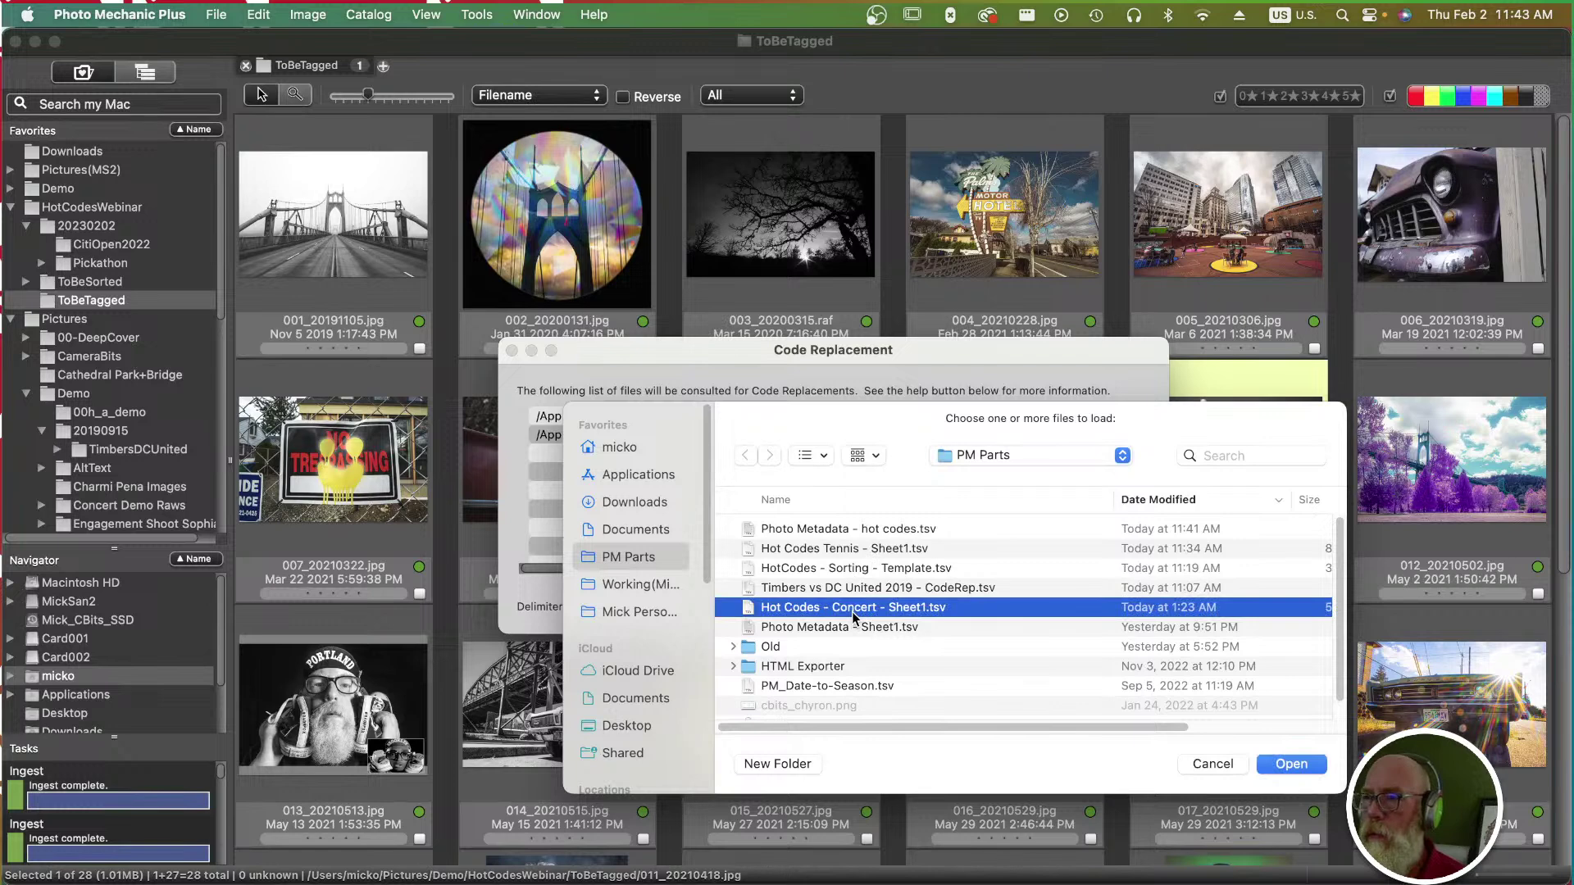
{"action": "left_click", "coordinate": [1272, 764]}
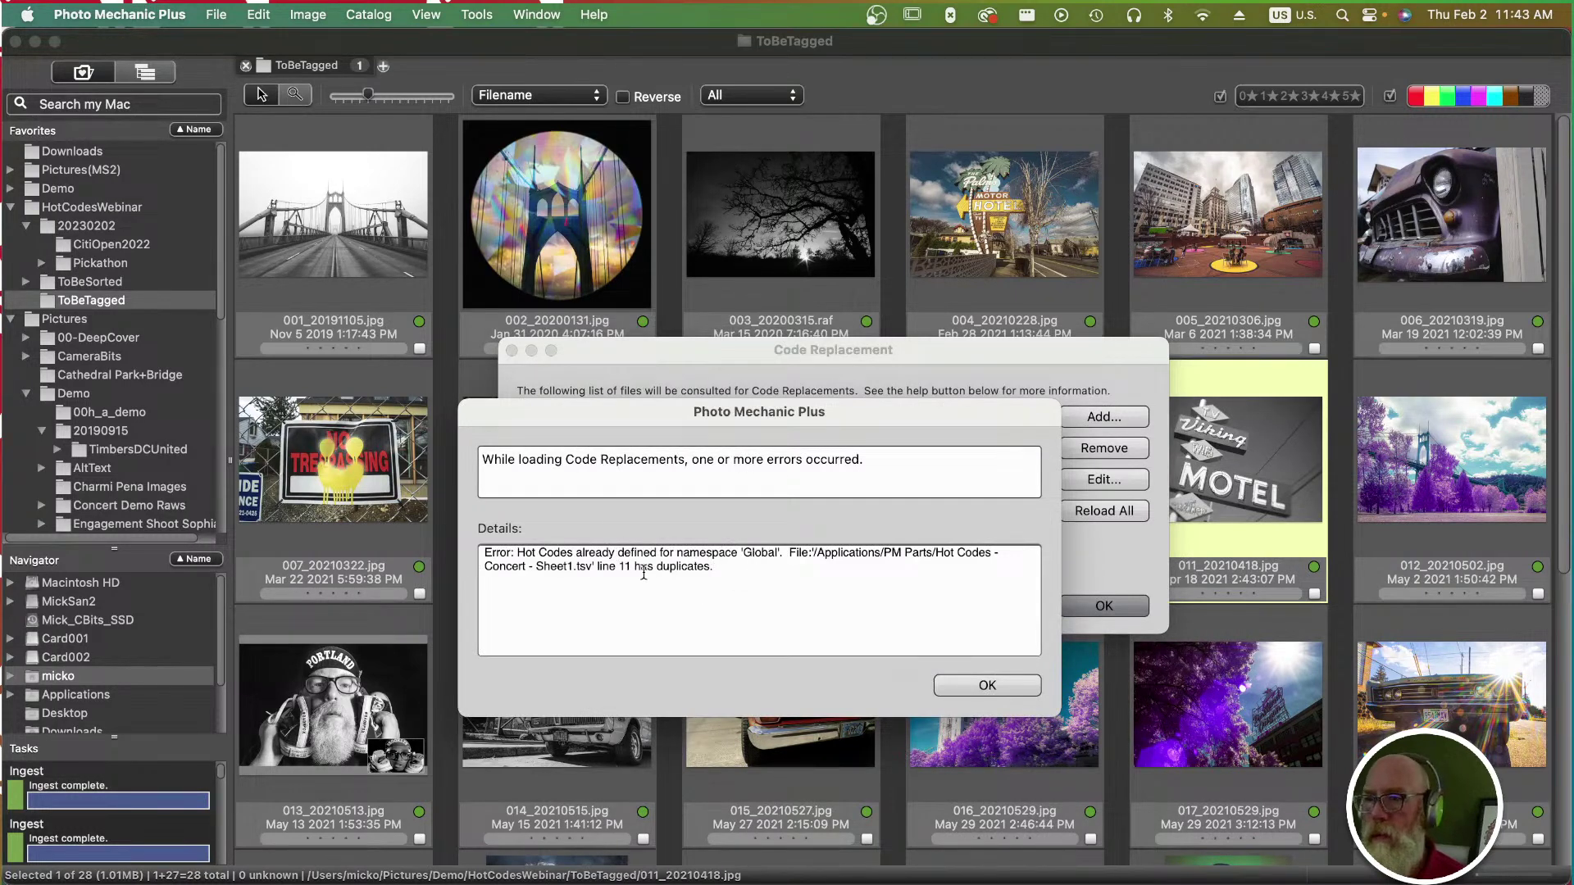
{"action": "left_click", "coordinate": [959, 687]}
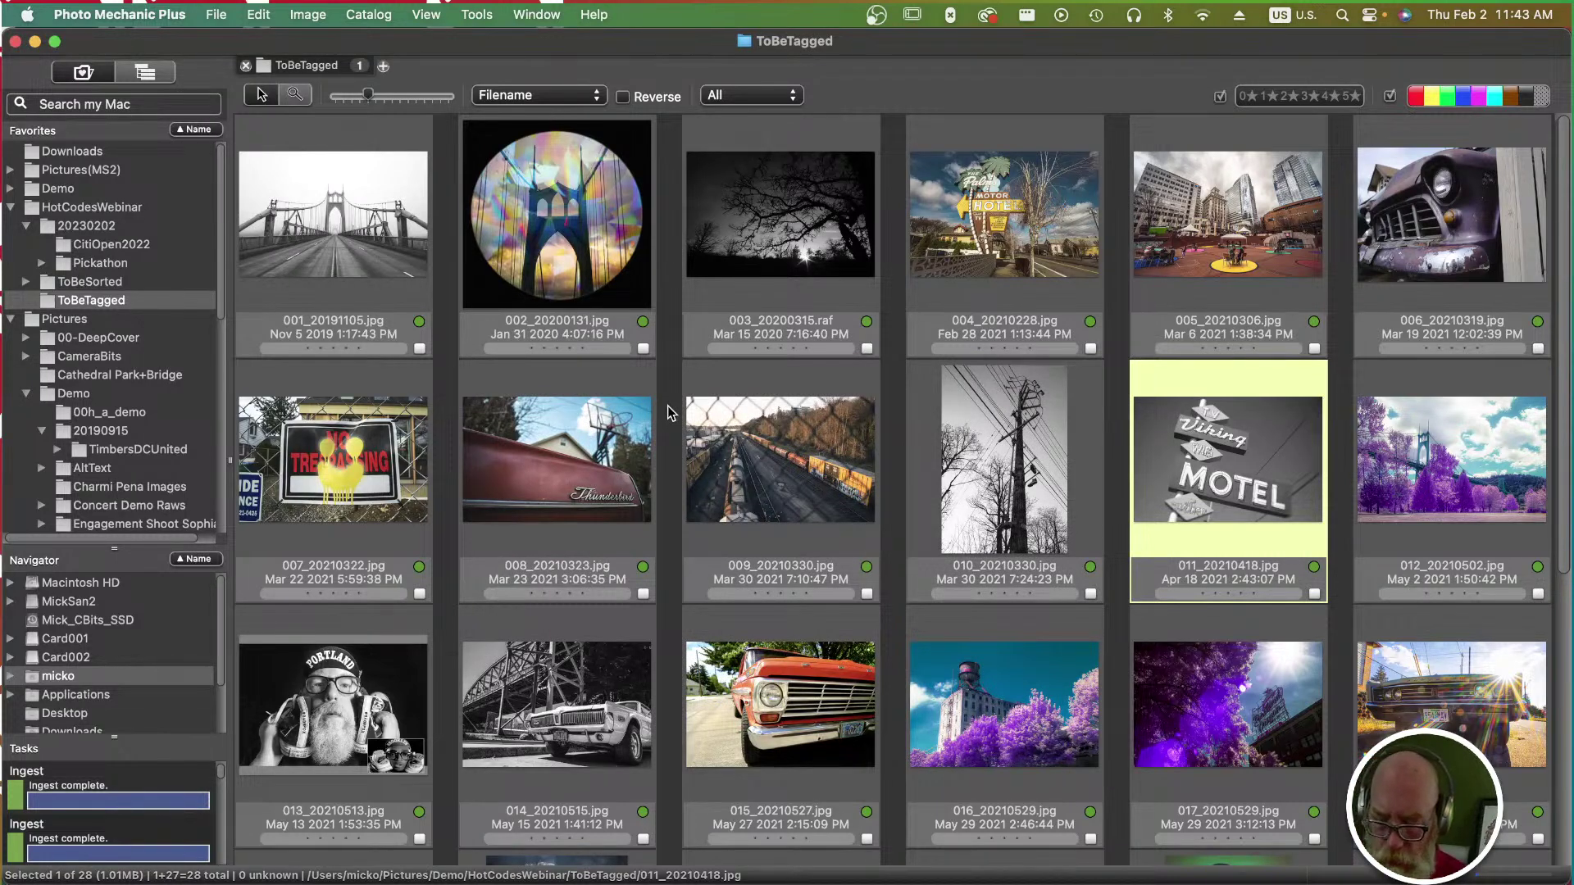
Switch to Chrome and examine the //$$ namespace row in the hot codes namespace sheet of Photo Metadata.
{"action": "key", "text": "super+Tab"}
{"action": "key", "text": "super+Tab"}
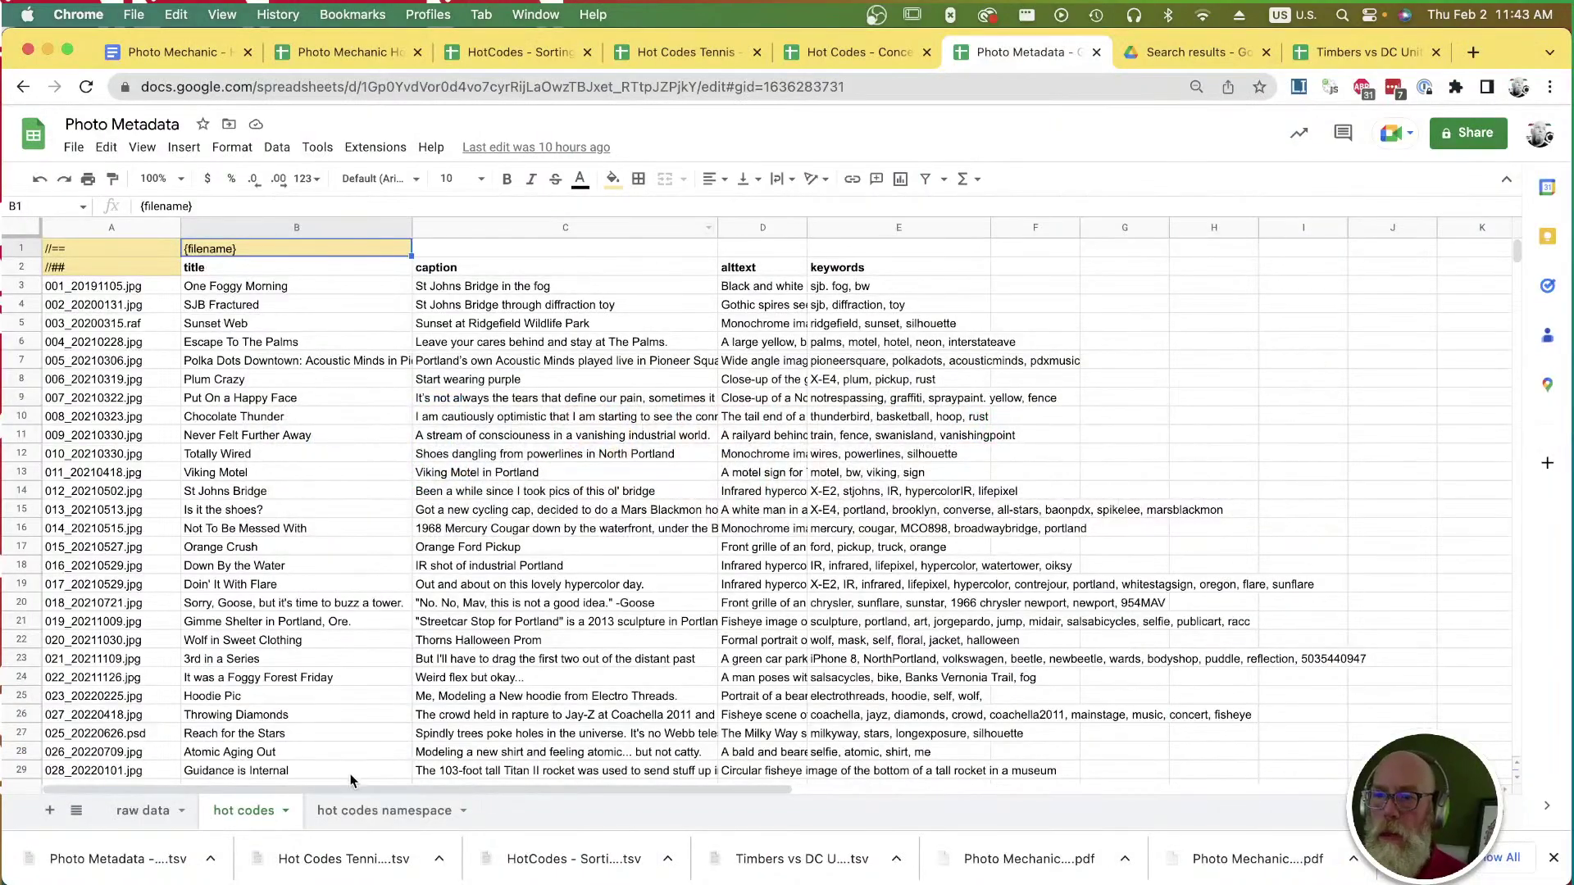
{"action": "left_click", "coordinate": [354, 813]}
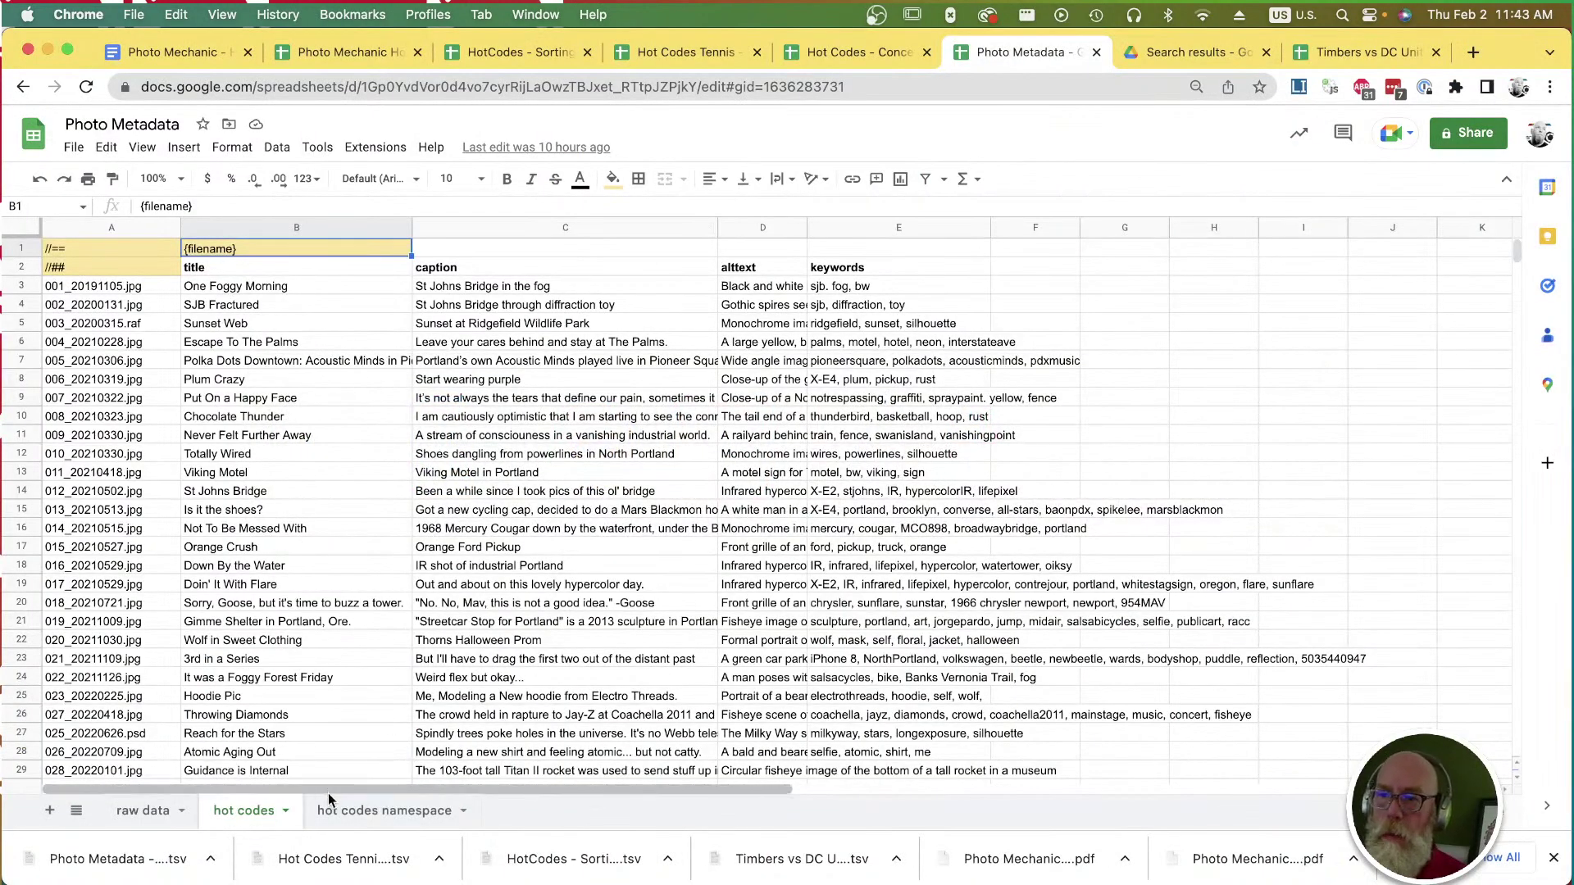
{"action": "left_click", "coordinate": [61, 269]}
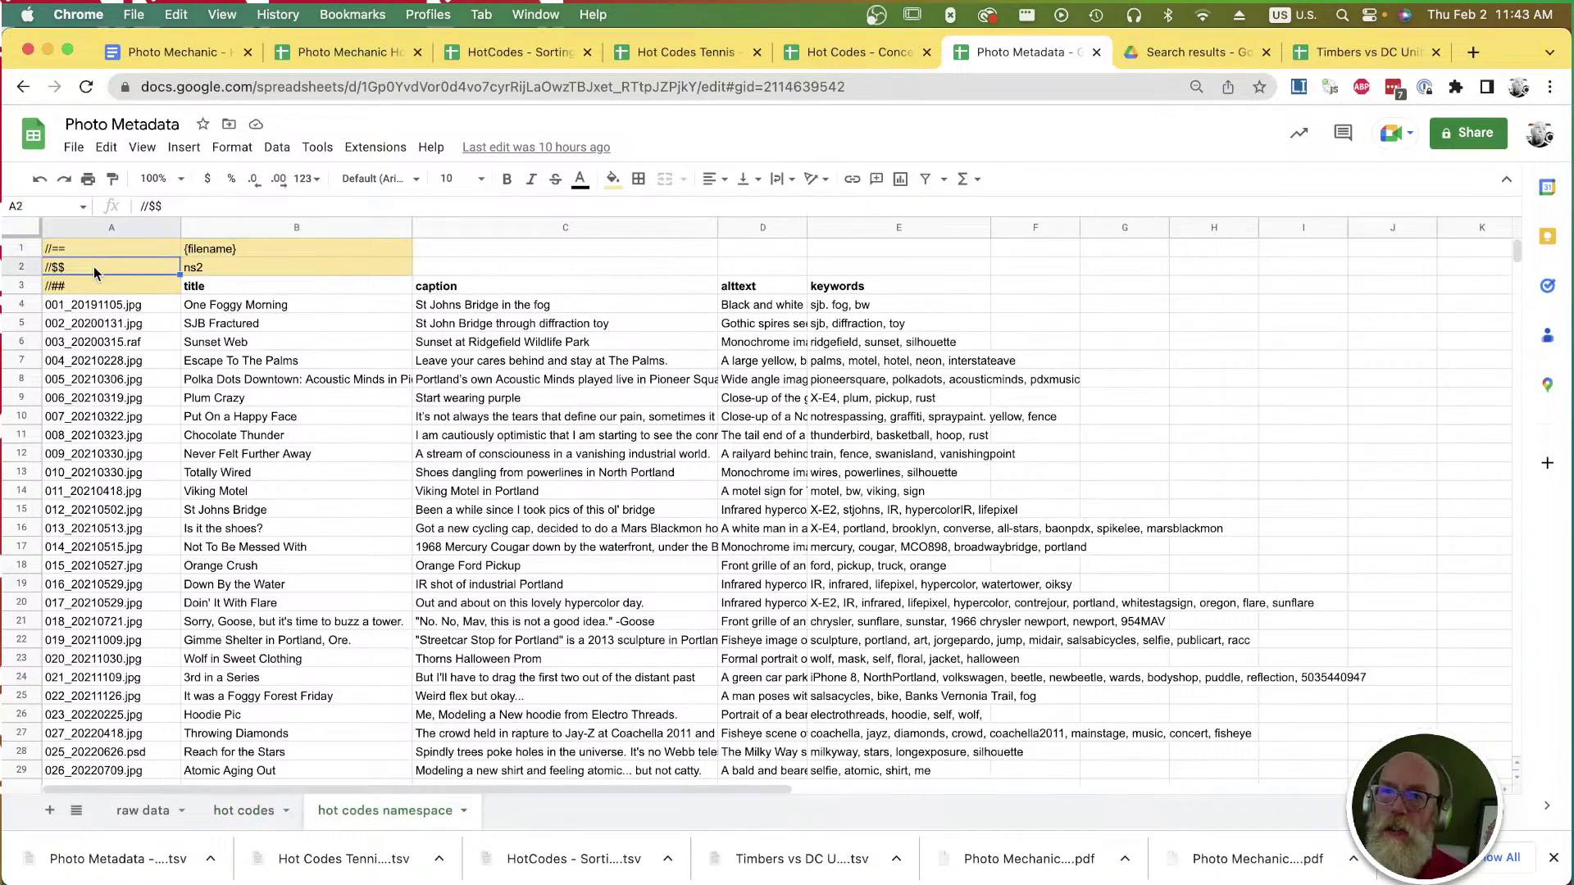
{"action": "left_click", "coordinate": [211, 275]}
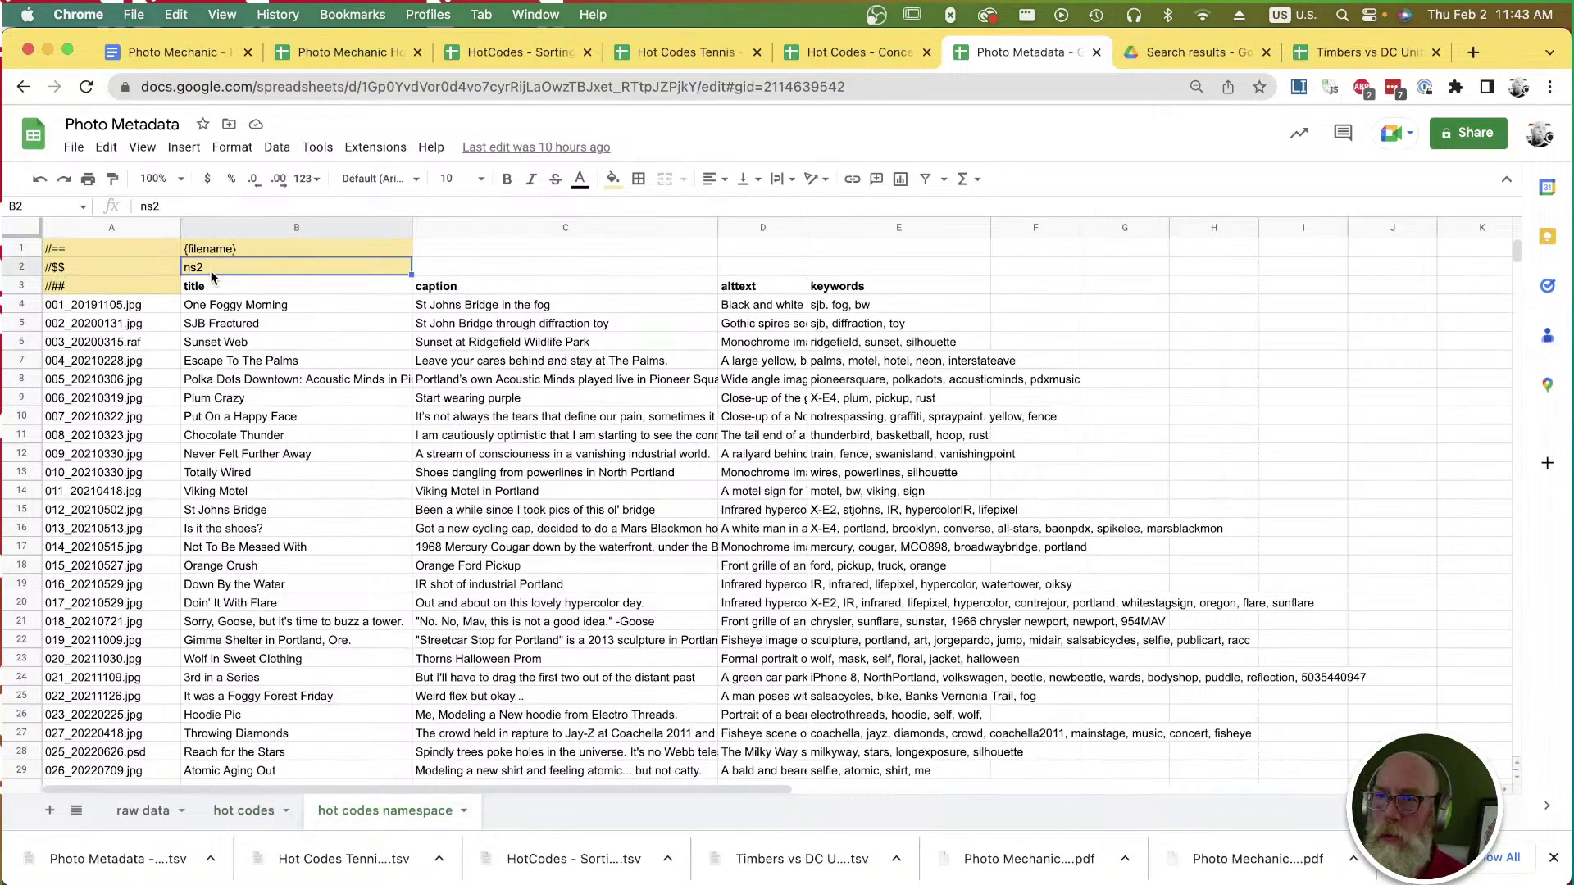
Download the hot codes namespace sheet as a tab-separated values (.tsv) file.
{"action": "left_click", "coordinate": [73, 149]}
{"action": "mouse_move", "coordinate": [332, 363]}
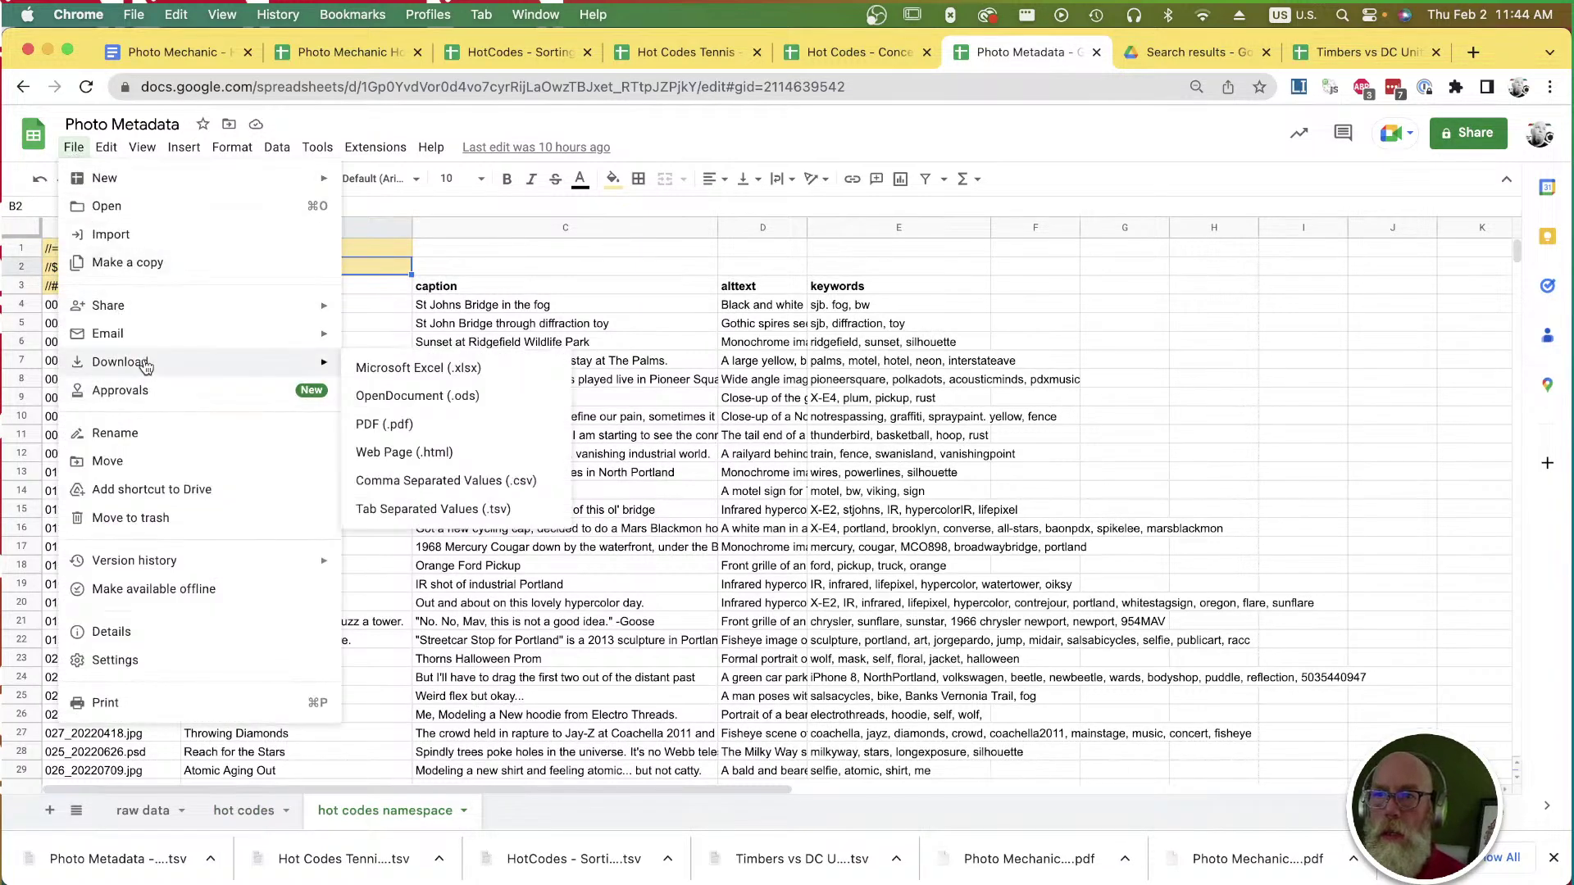
{"action": "left_click", "coordinate": [447, 509]}
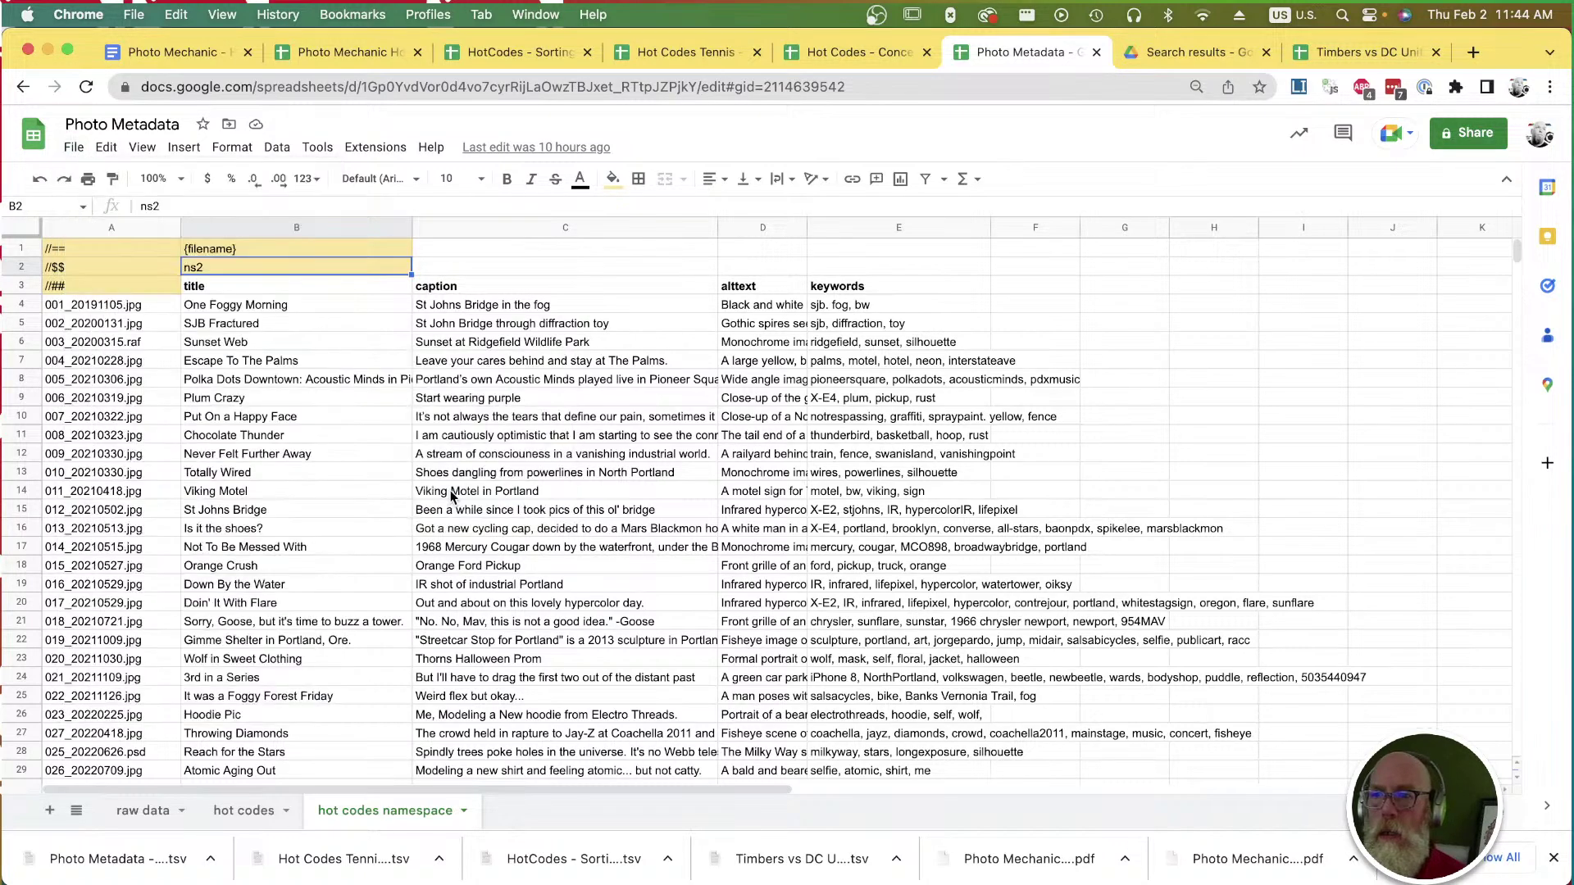
{"action": "left_click", "coordinate": [75, 148]}
{"action": "mouse_move", "coordinate": [205, 361]}
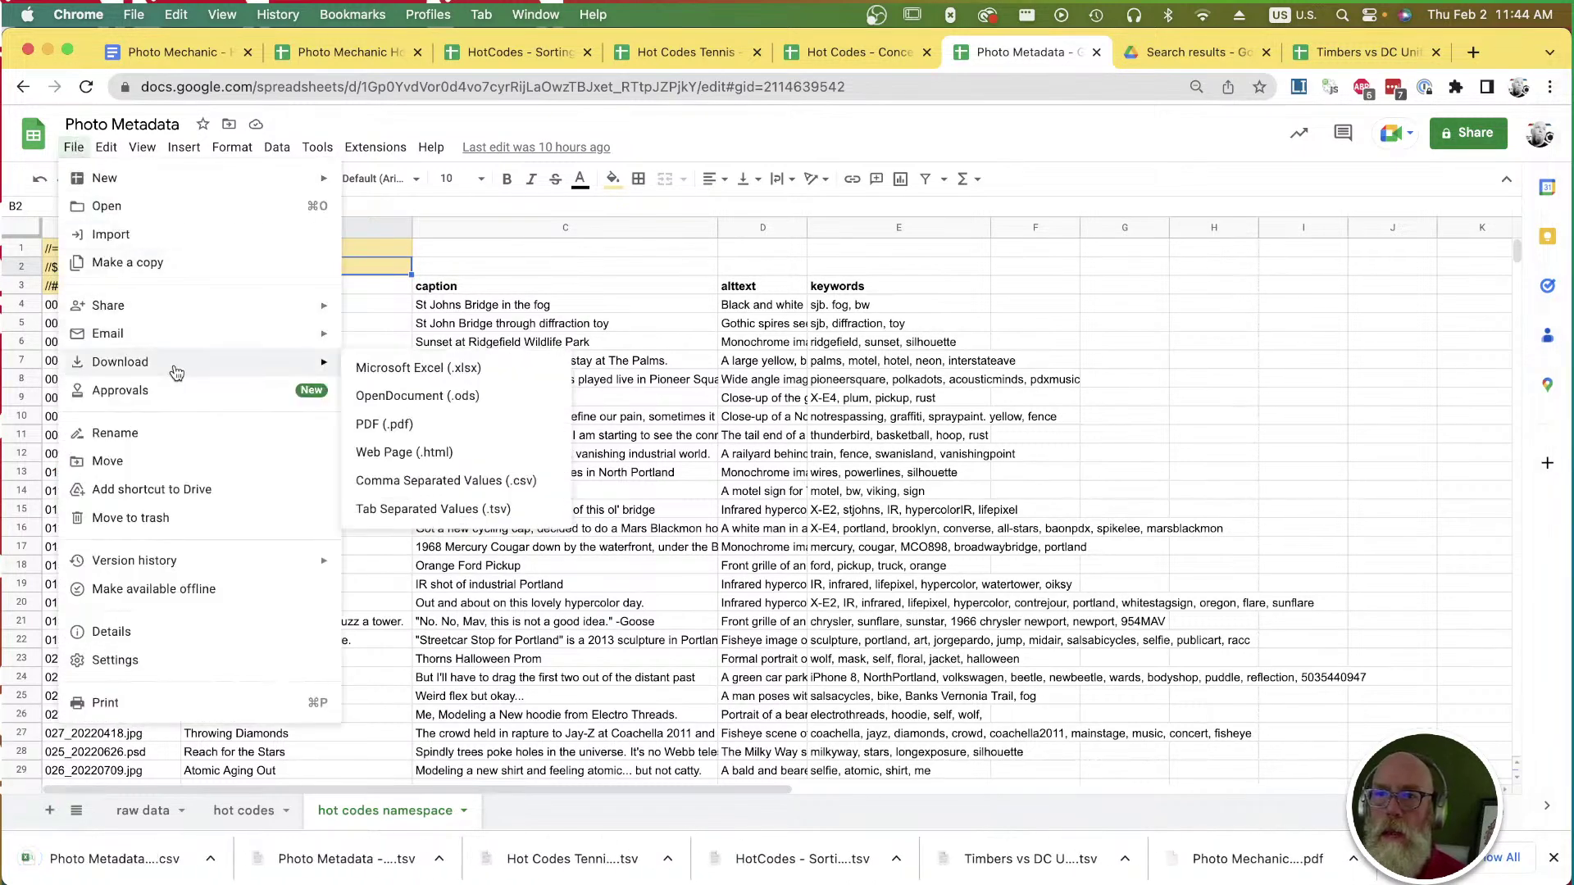
{"action": "left_click", "coordinate": [459, 513]}
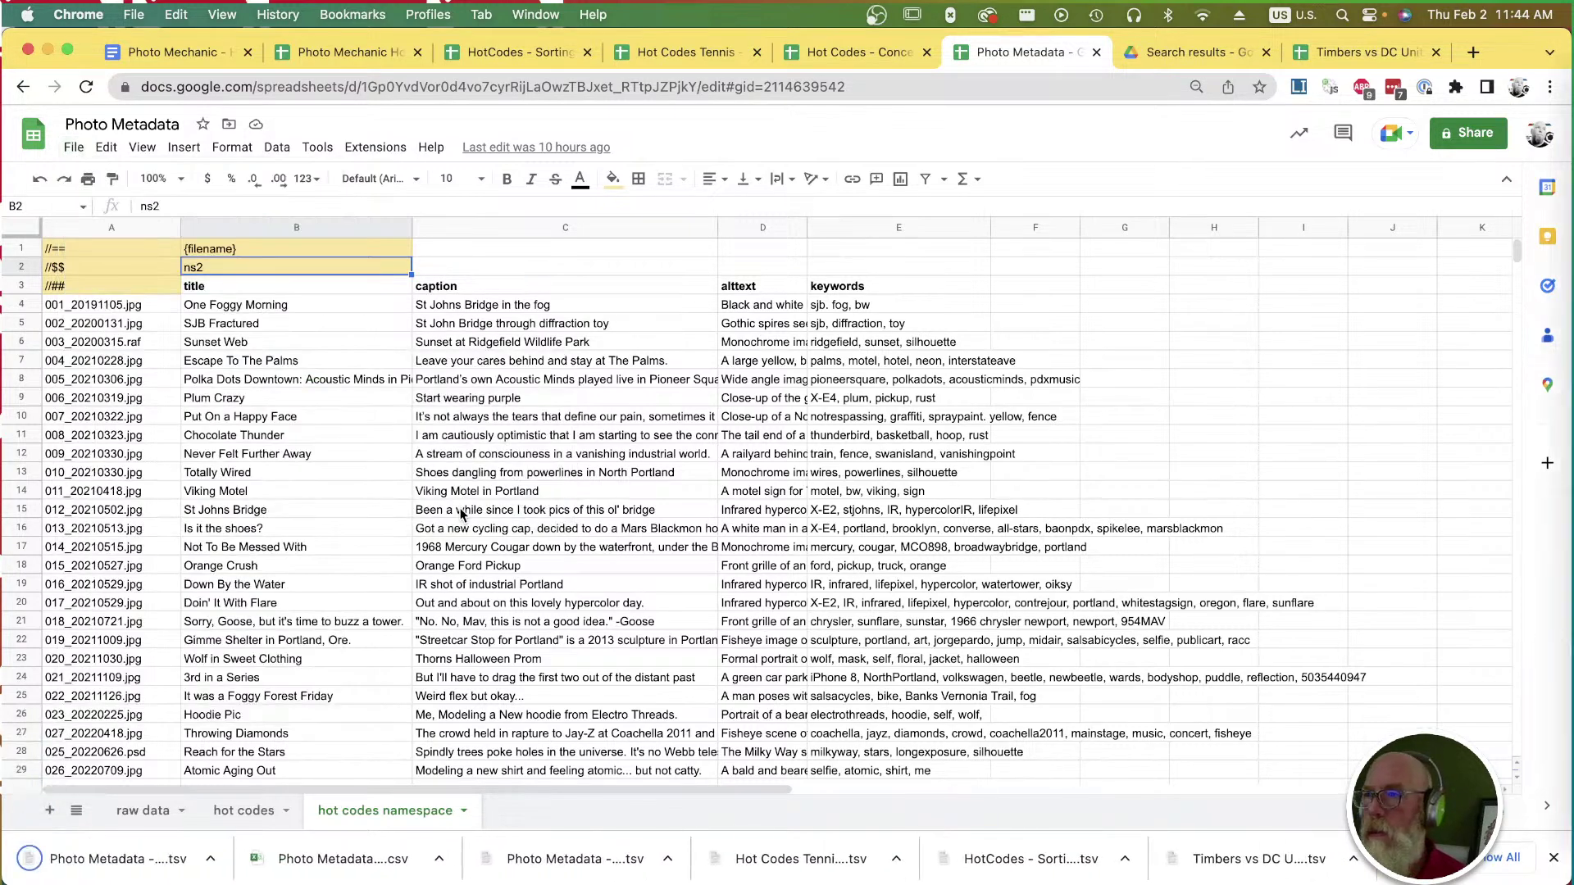
In the Hot Codes - Concert spreadsheet, insert a row above jobname and enter //$$ in A3 and ns3 in B3.
{"action": "left_click", "coordinate": [848, 53]}
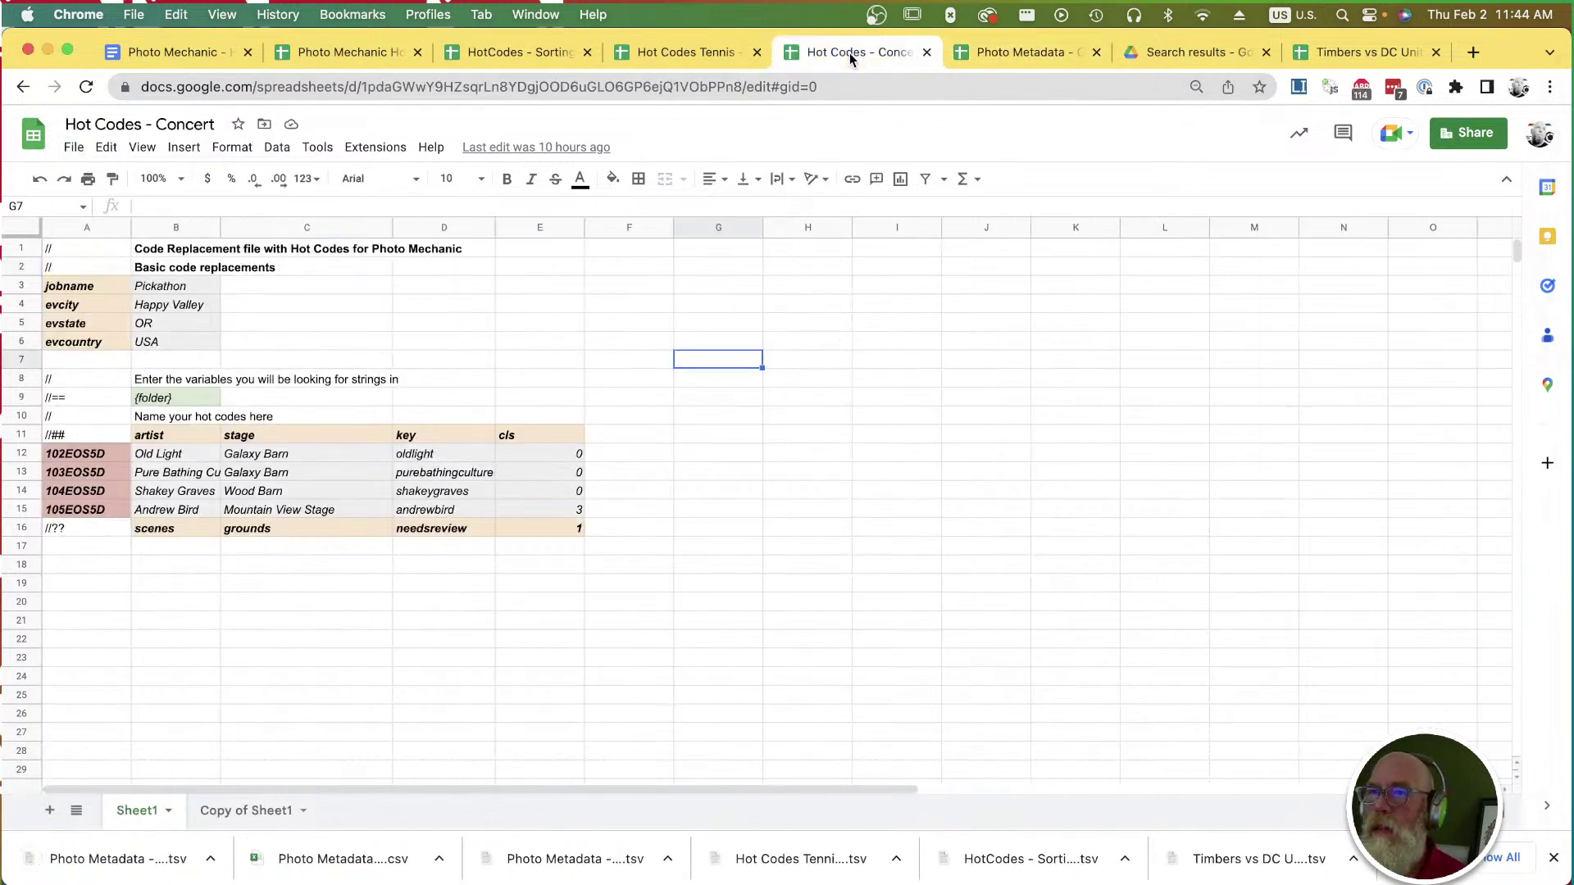
{"action": "left_click", "coordinate": [25, 285]}
{"action": "left_click", "coordinate": [184, 147]}
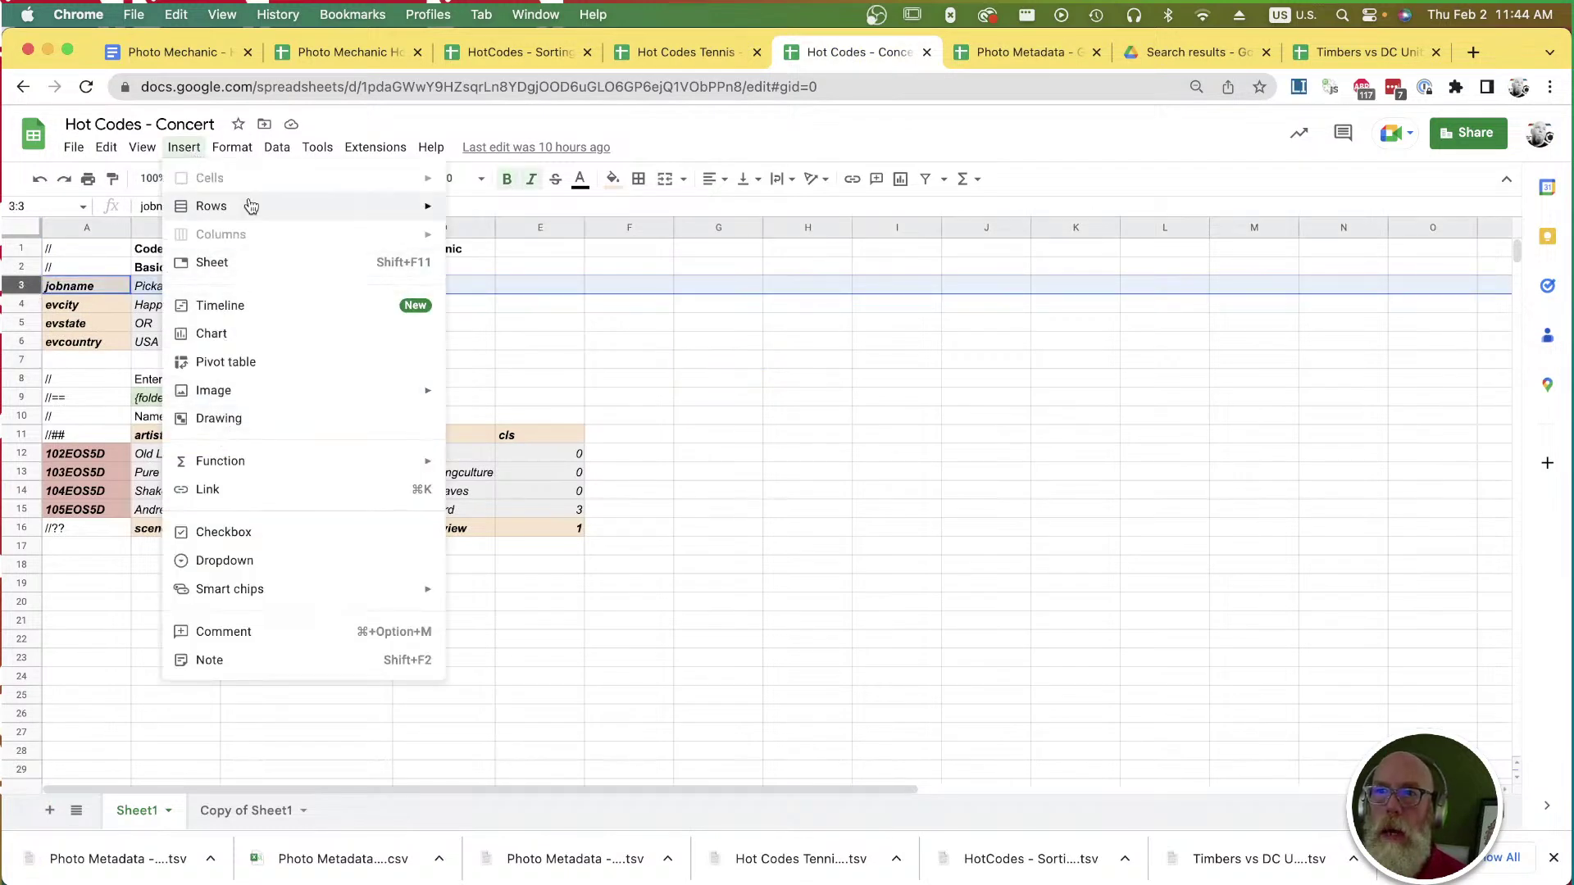
{"action": "mouse_move", "coordinate": [339, 216]}
{"action": "left_click", "coordinate": [510, 215]}
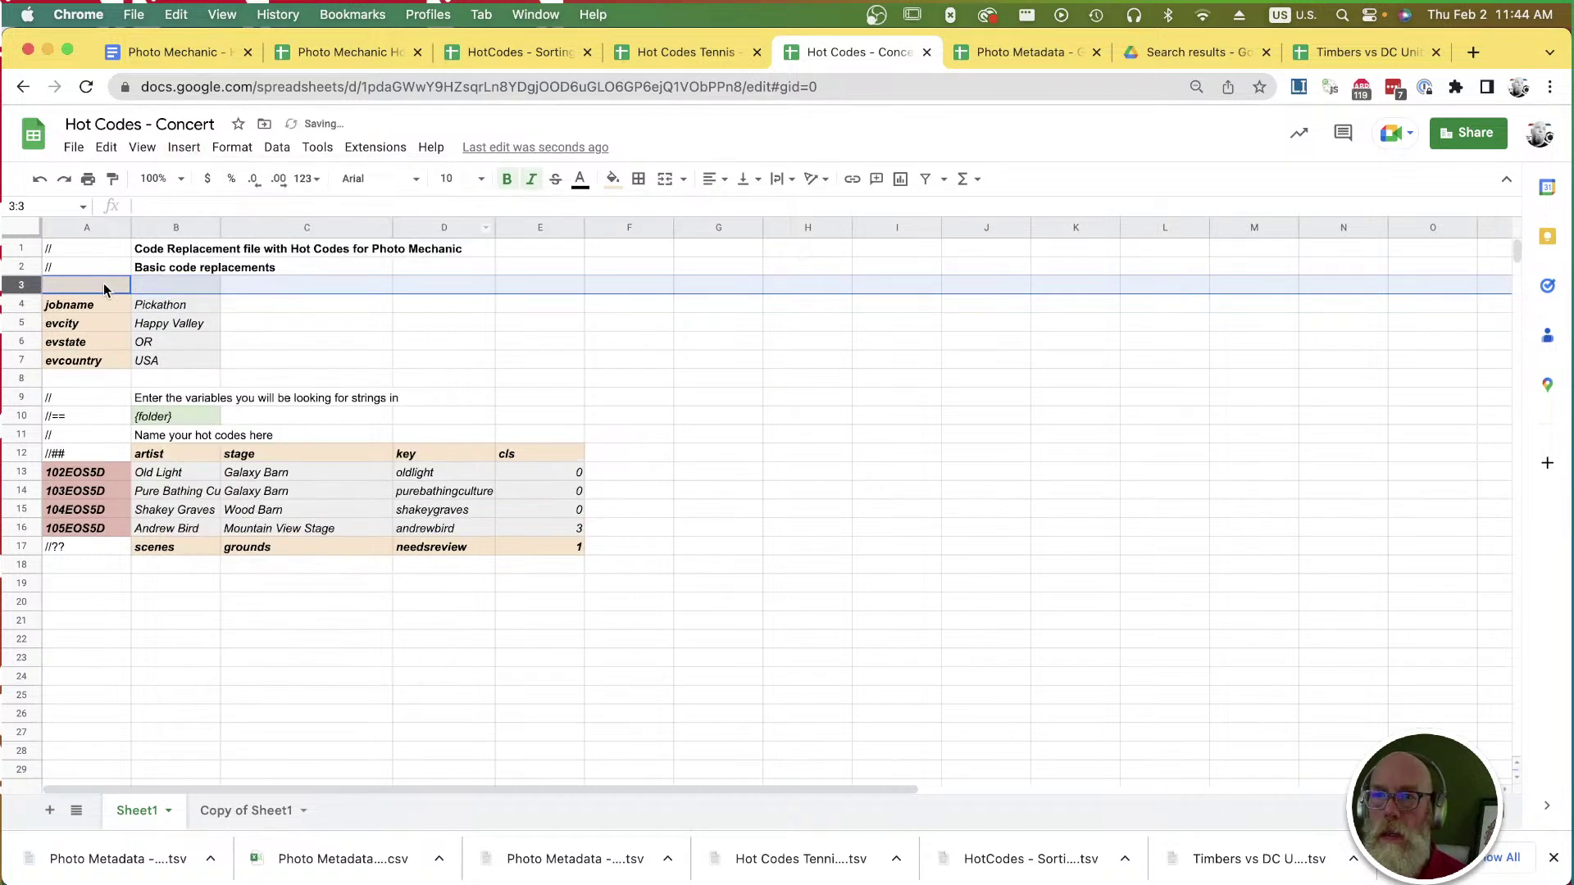
{"action": "type", "text": "//"}
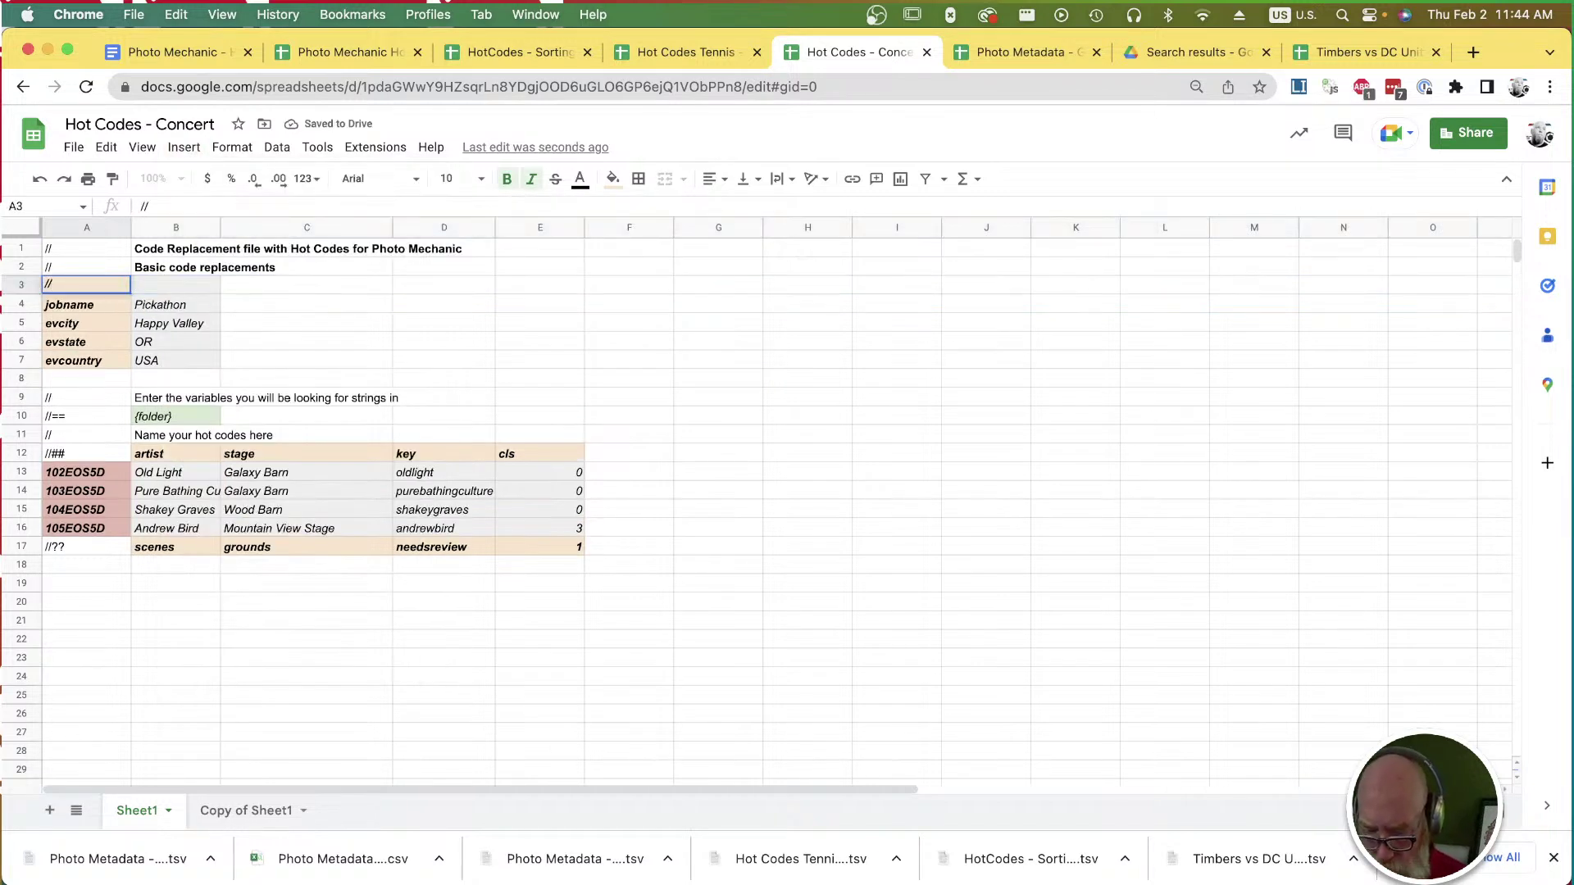
{"action": "type", "text": "$$"}
{"action": "key", "text": "Tab"}
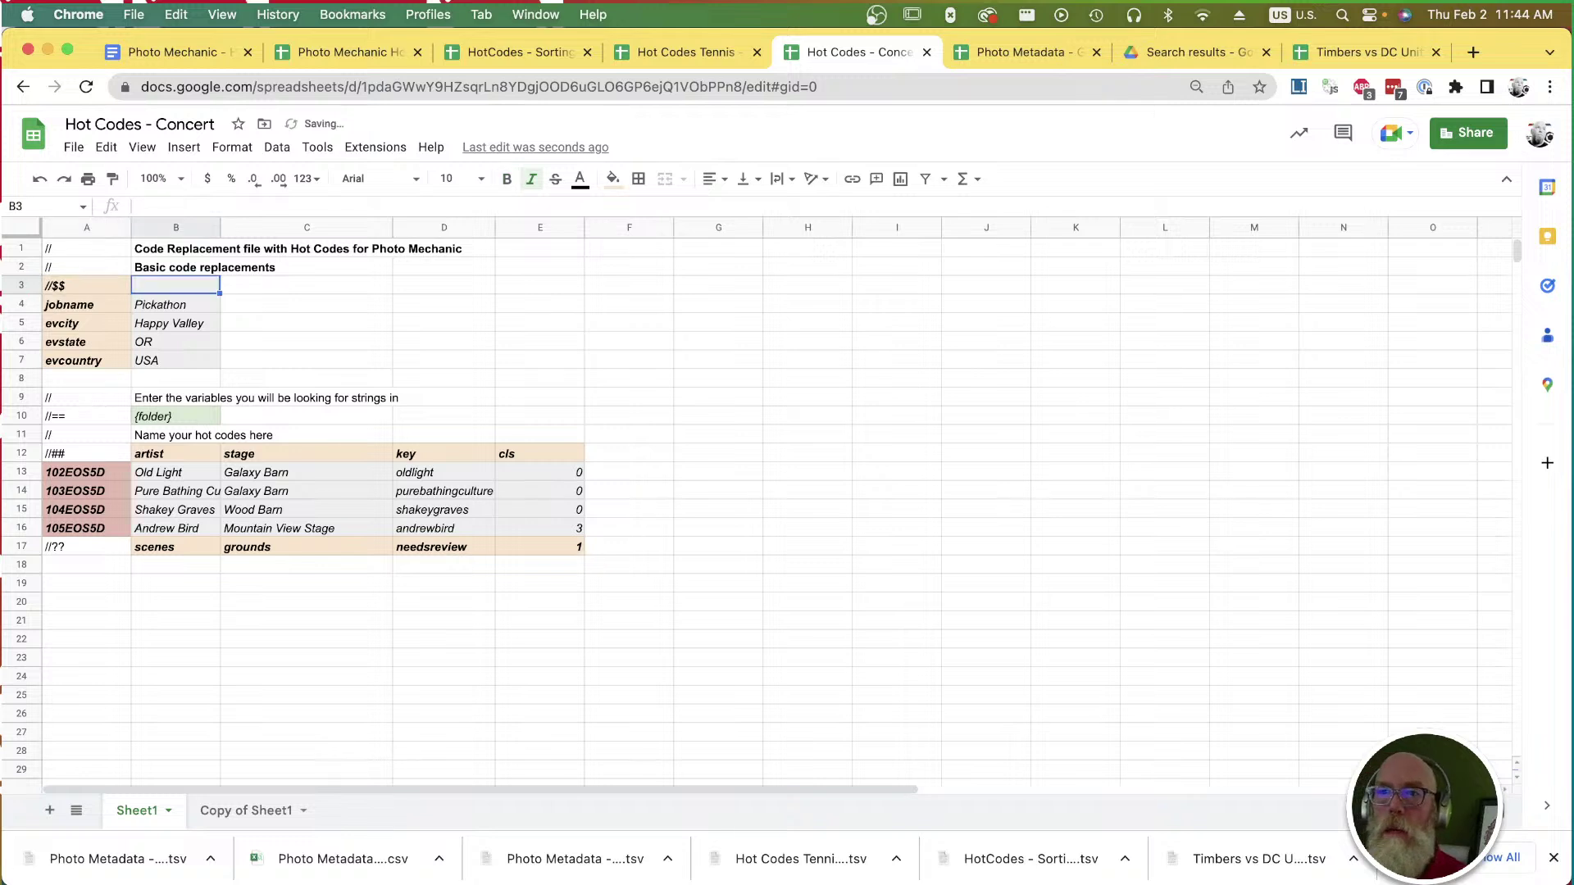
{"action": "type", "text": "ns34"}
{"action": "key", "text": "BackSpace"}
{"action": "left_click", "coordinate": [557, 774]}
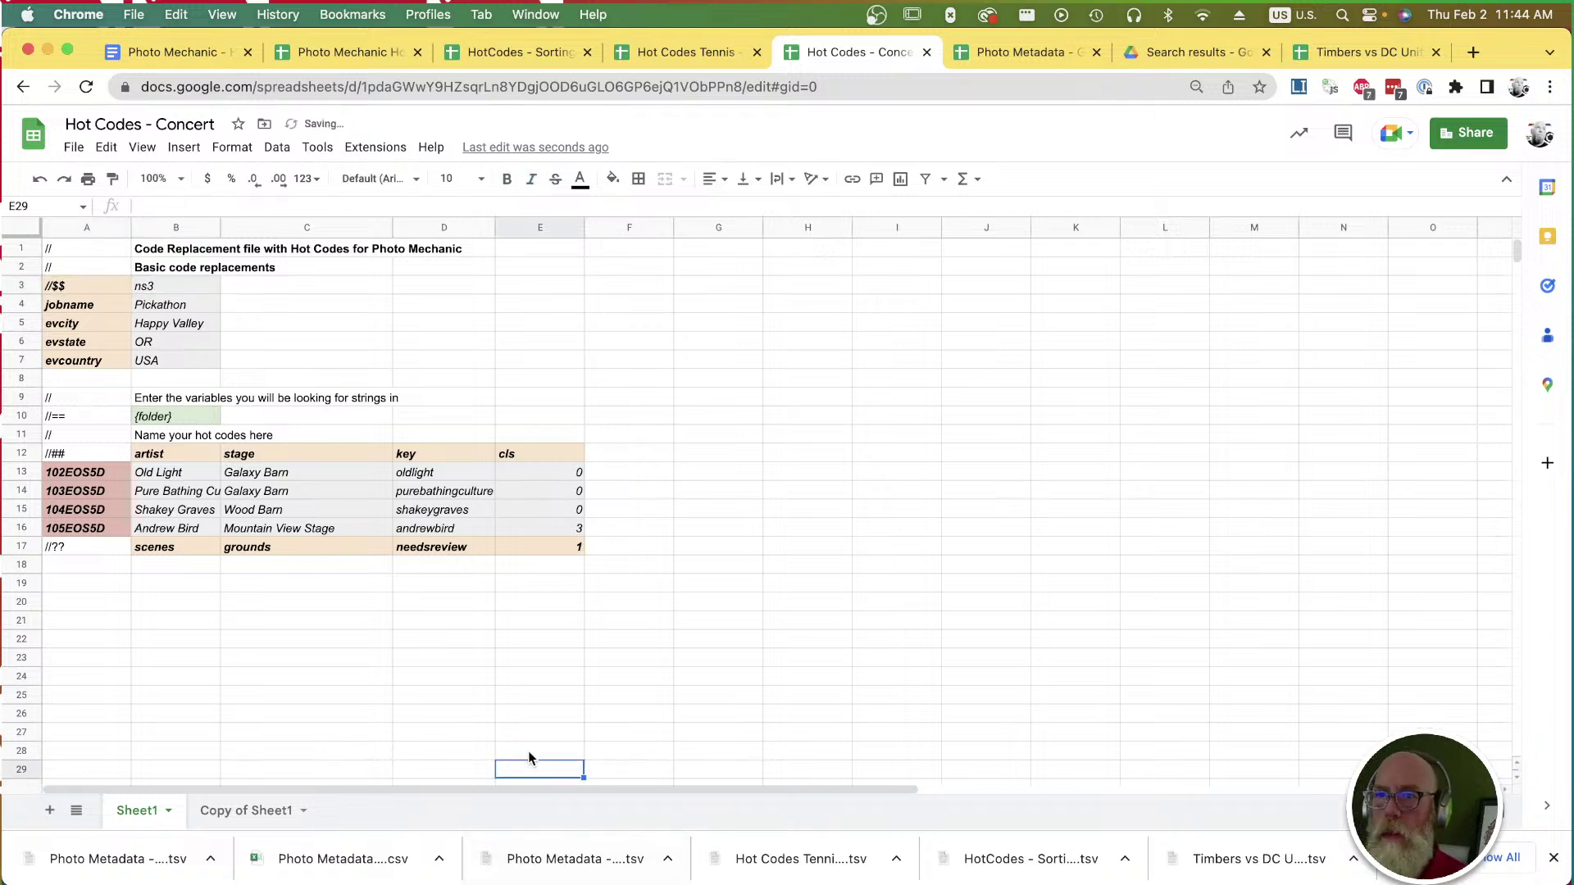
Download the Hot Codes - Concert sheet as a .tsv file and select its artist hot code heading.
{"action": "left_click", "coordinate": [76, 148]}
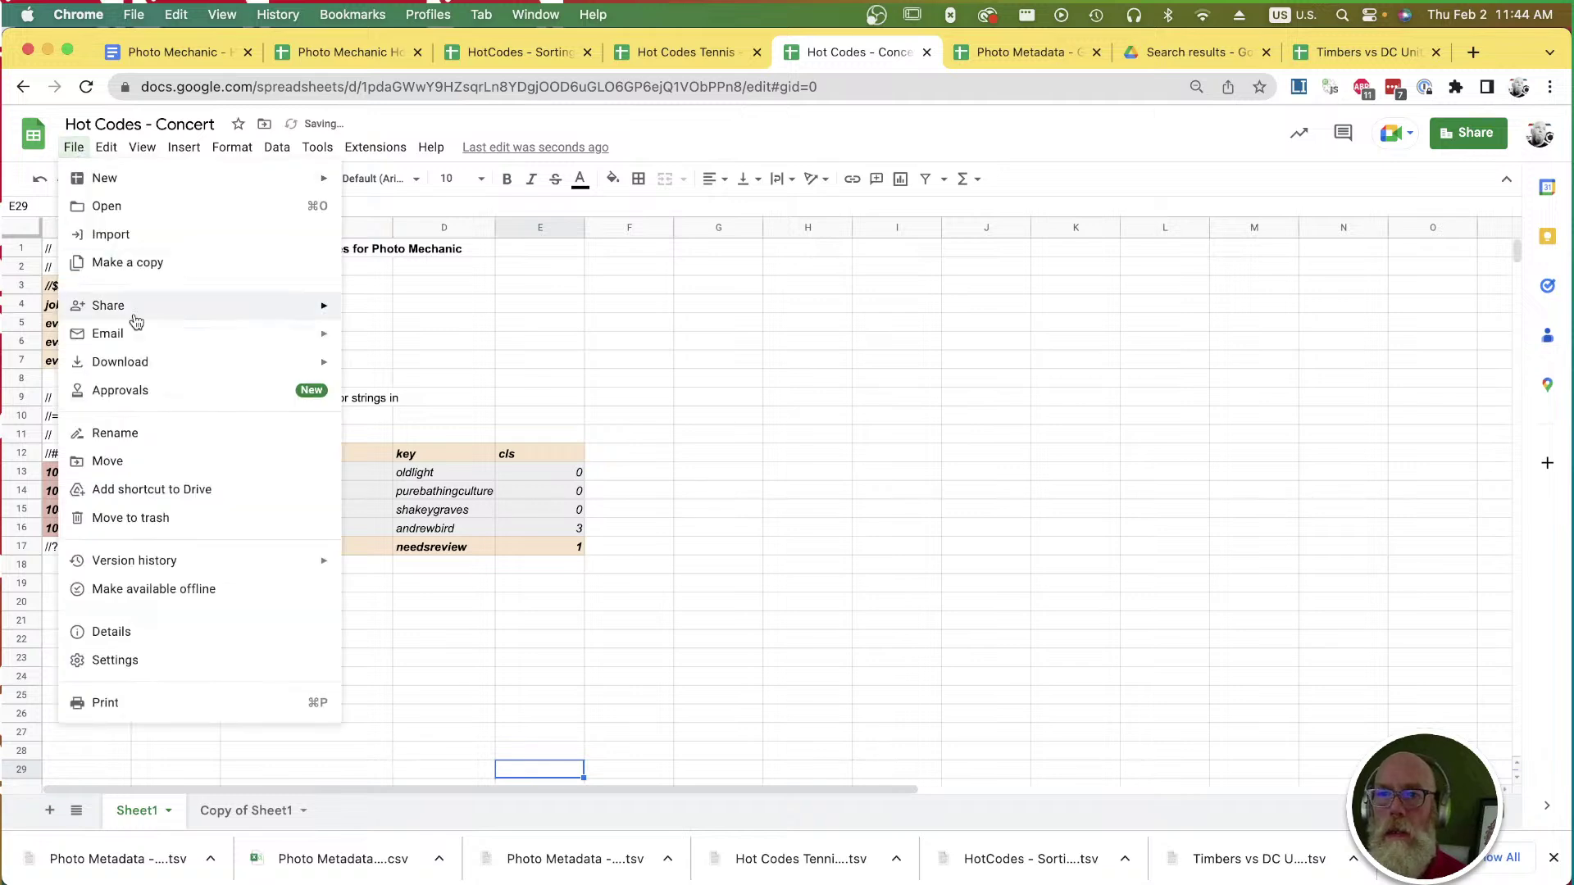
{"action": "mouse_move", "coordinate": [138, 364]}
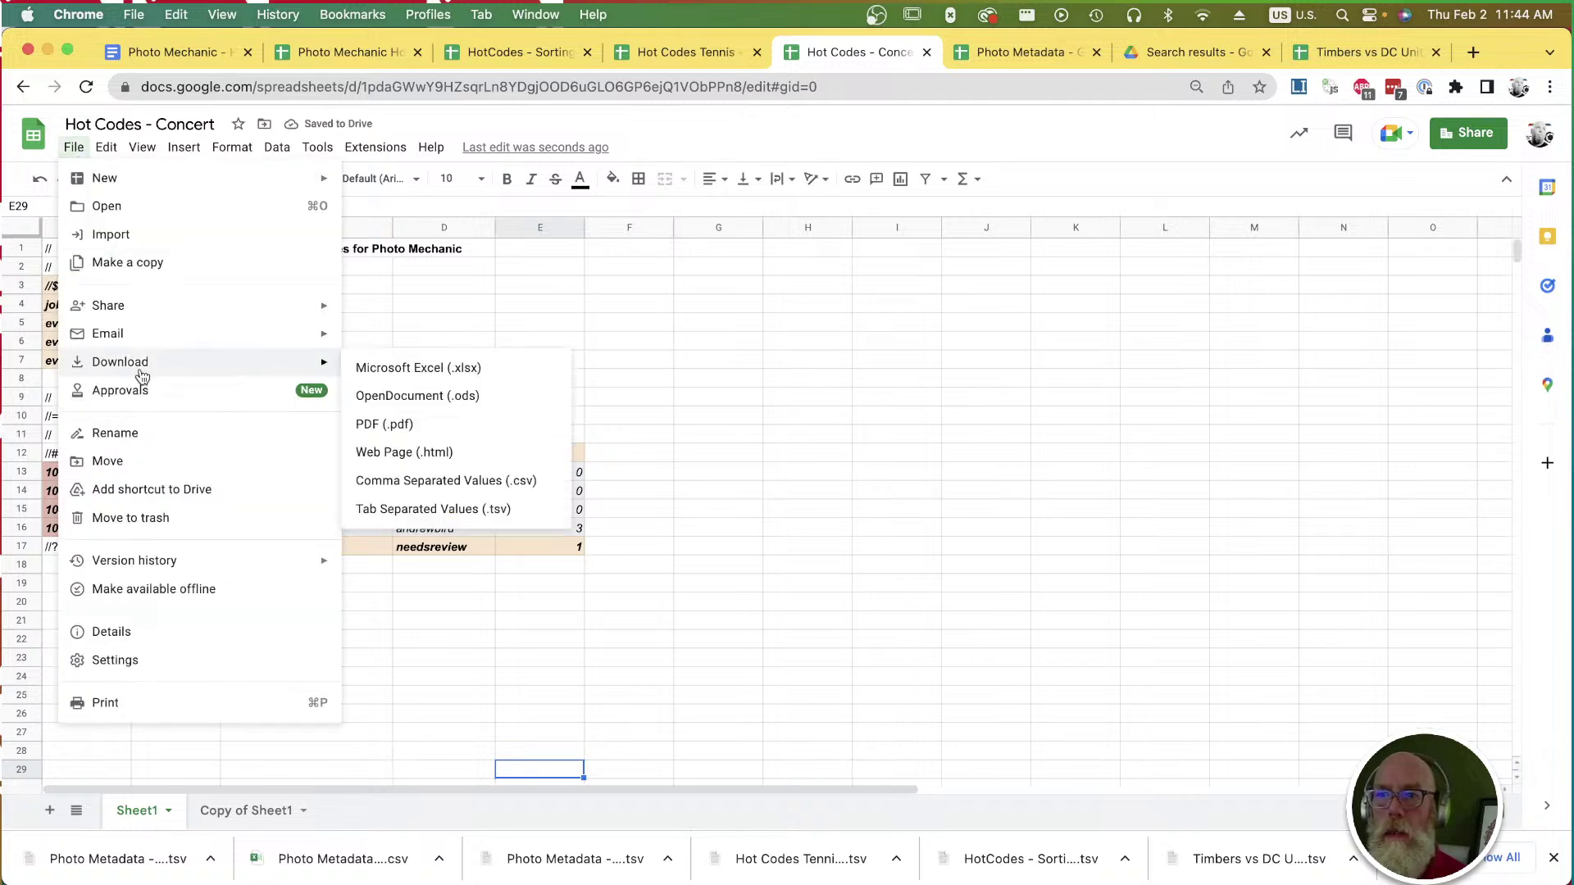
{"action": "left_click", "coordinate": [404, 510]}
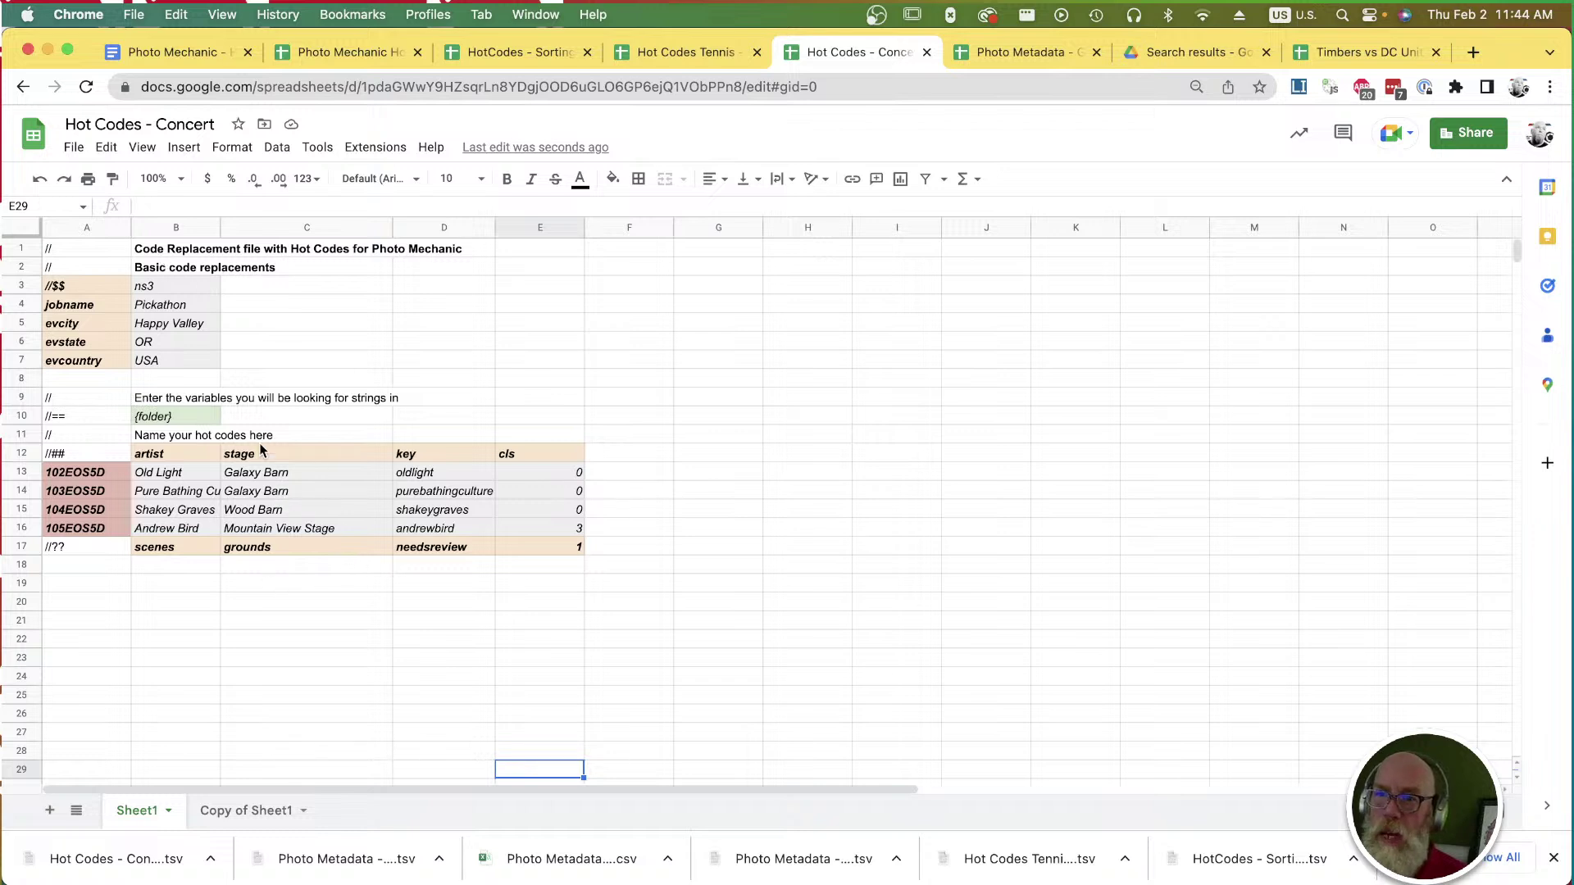
{"action": "left_click", "coordinate": [173, 454]}
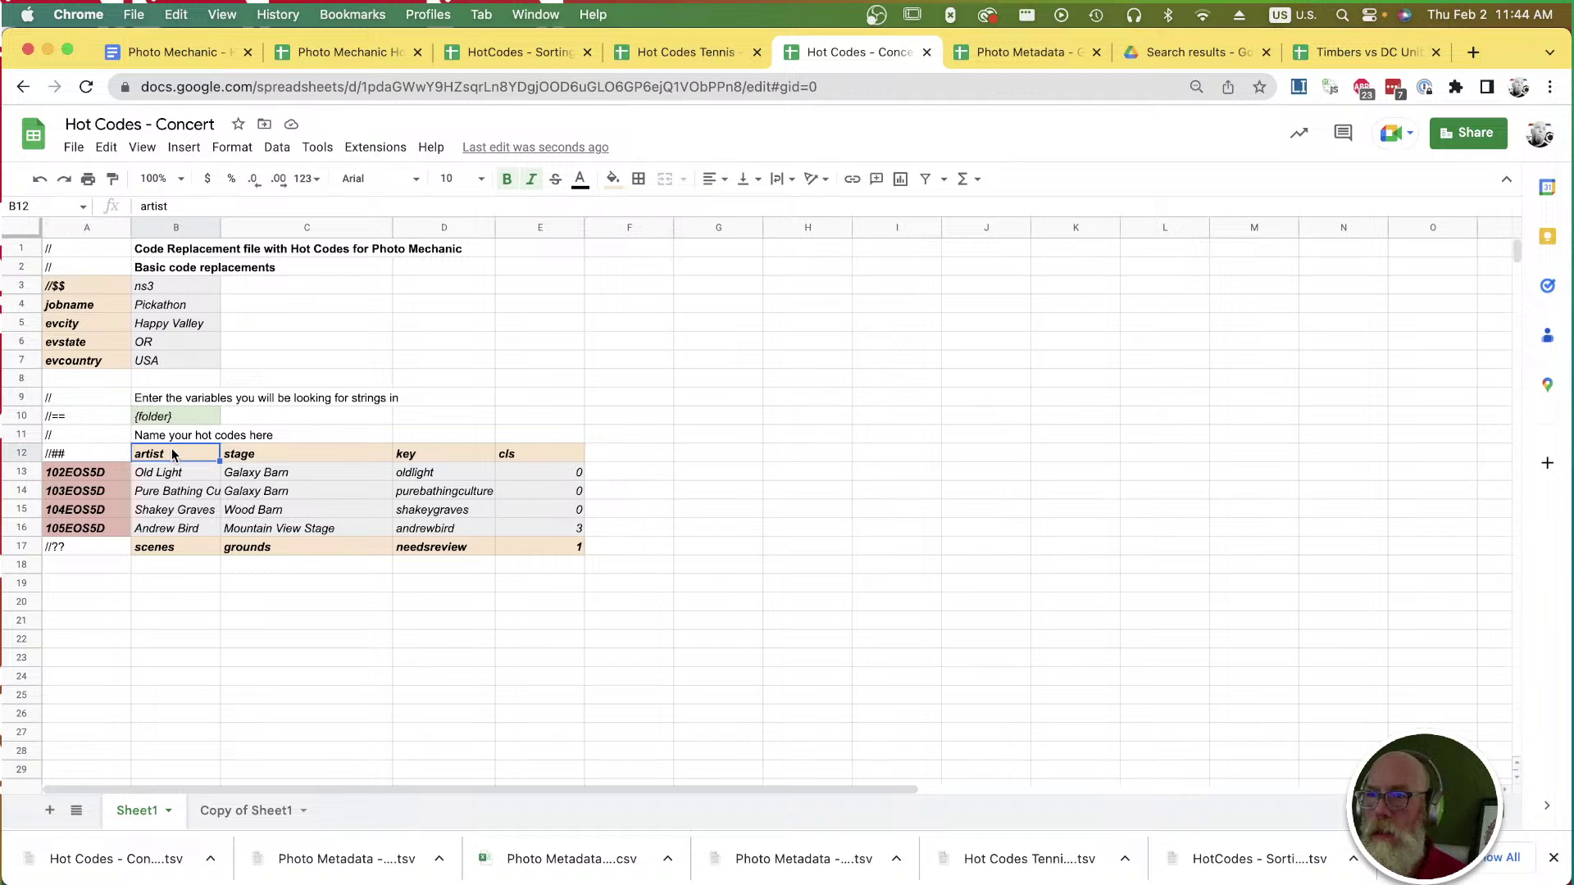
Switch to Photo Mechanic Plus and load the 99 Pickathon snapshot into the Metadata (IPTC) Template.
{"action": "key", "text": "super+Tab"}
{"action": "key", "text": "super+Tab"}
{"action": "key", "text": "super+Tab"}
{"action": "key", "text": "super+Tab"}
{"action": "key", "text": "super+Tab"}
{"action": "key", "text": "super+Tab"}
{"action": "key", "text": "super+Tab"}
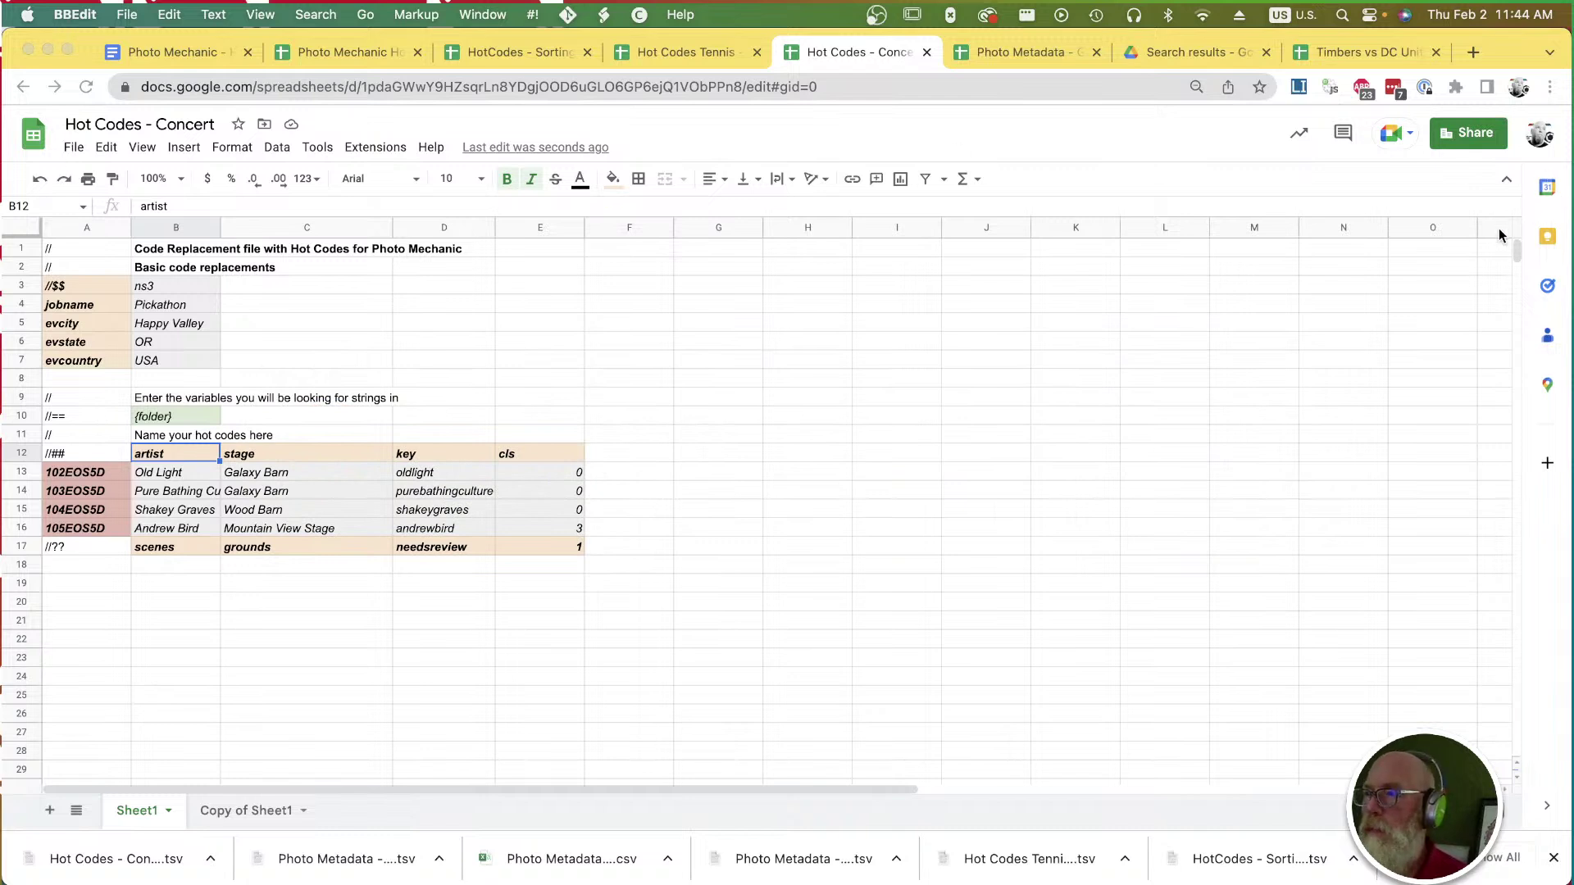
{"action": "key", "text": "super+Tab"}
{"action": "key", "text": "super+Tab"}
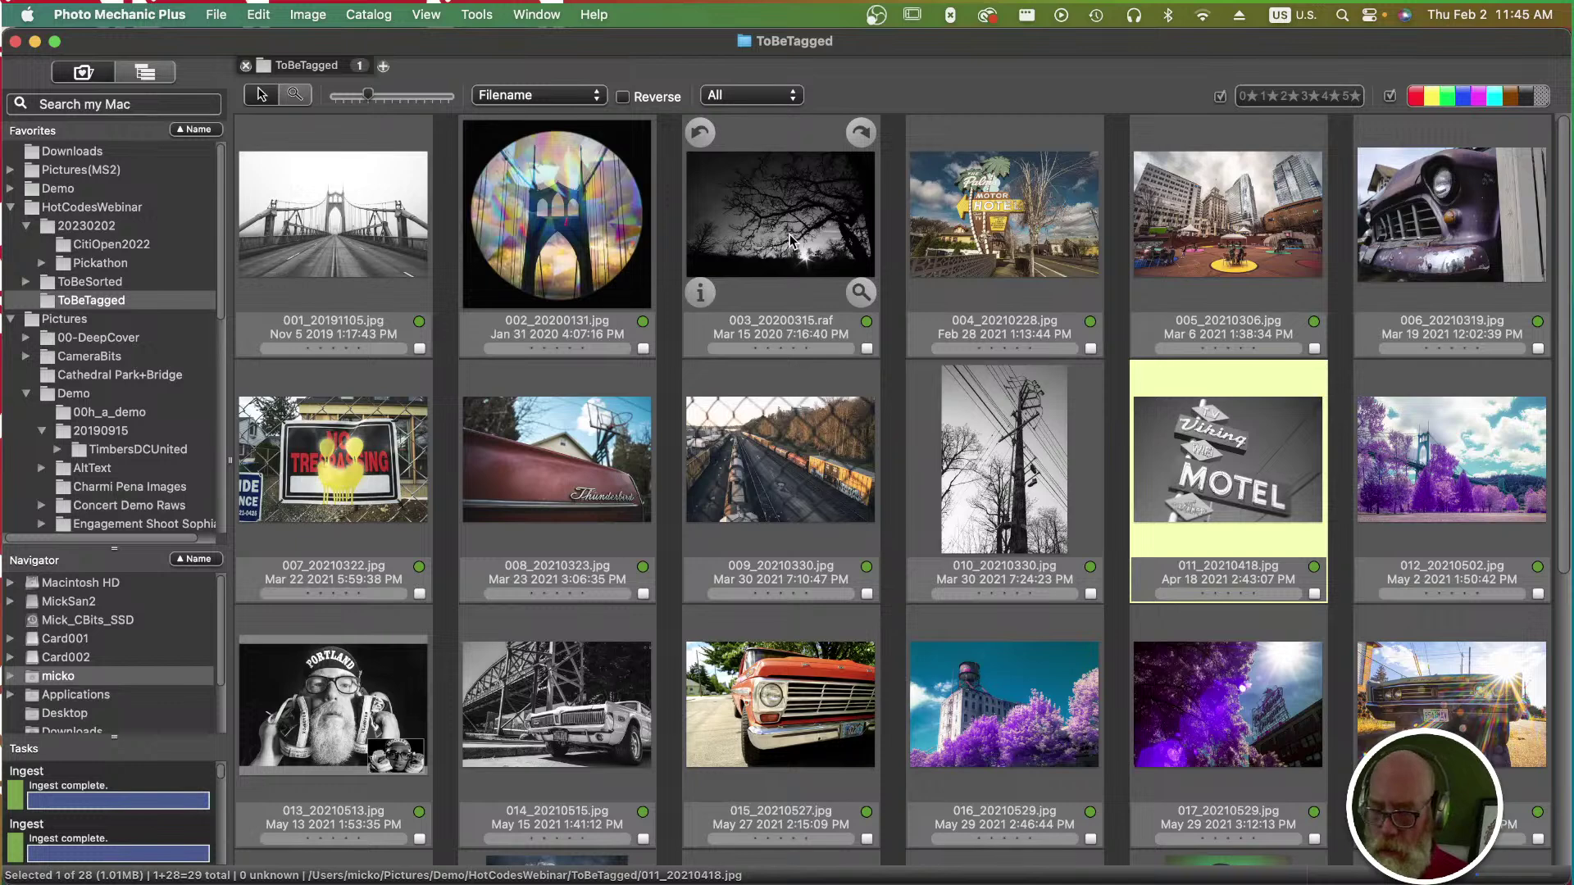
{"action": "key", "text": "super+t"}
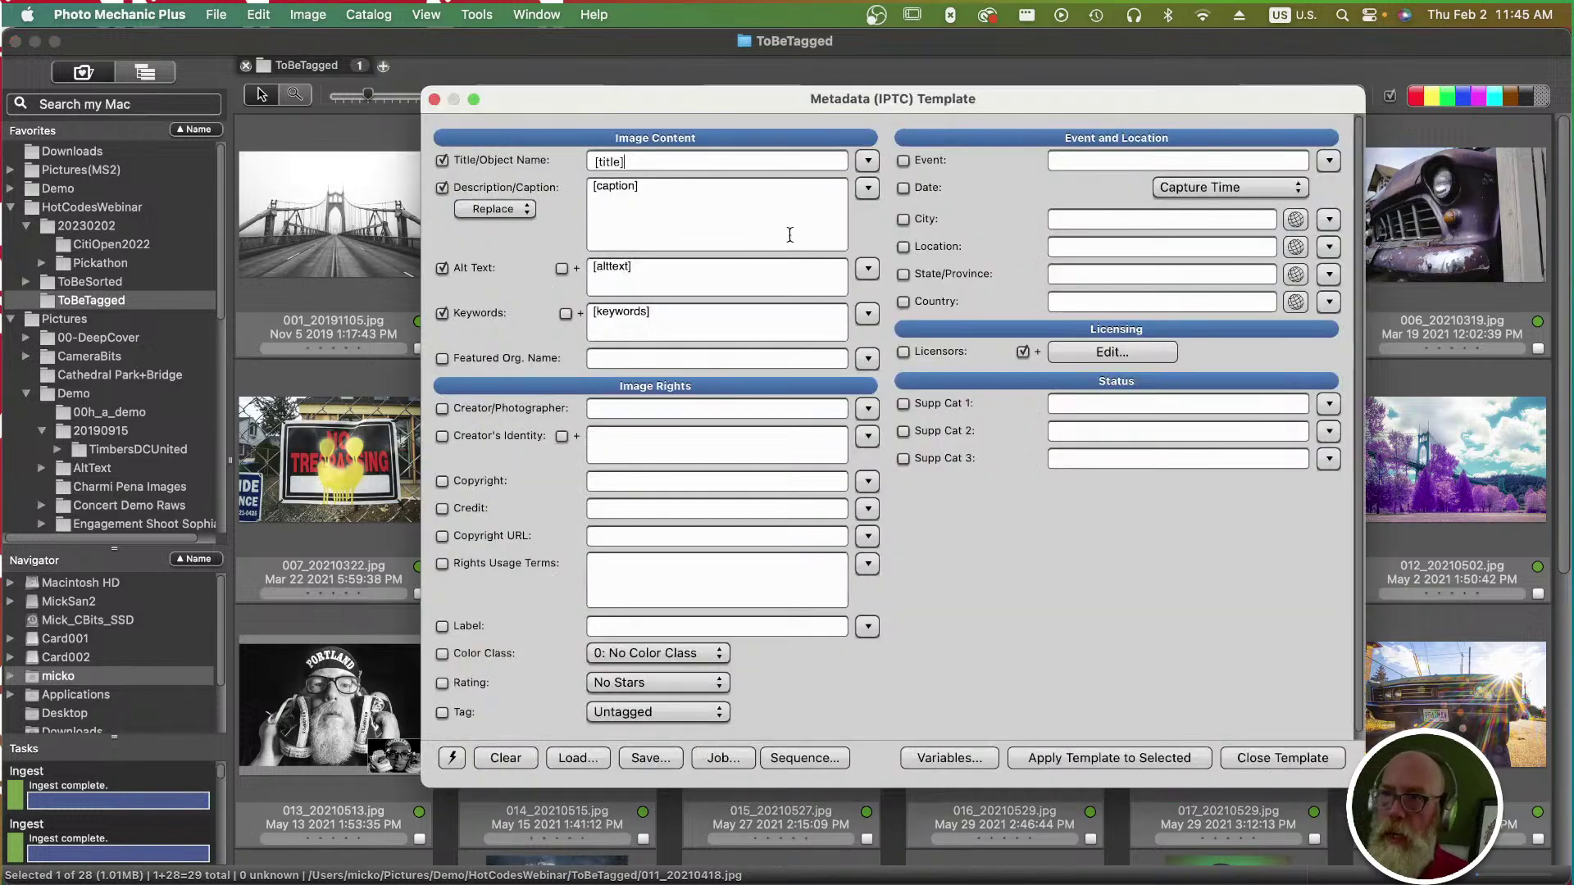
{"action": "left_click", "coordinate": [452, 757]}
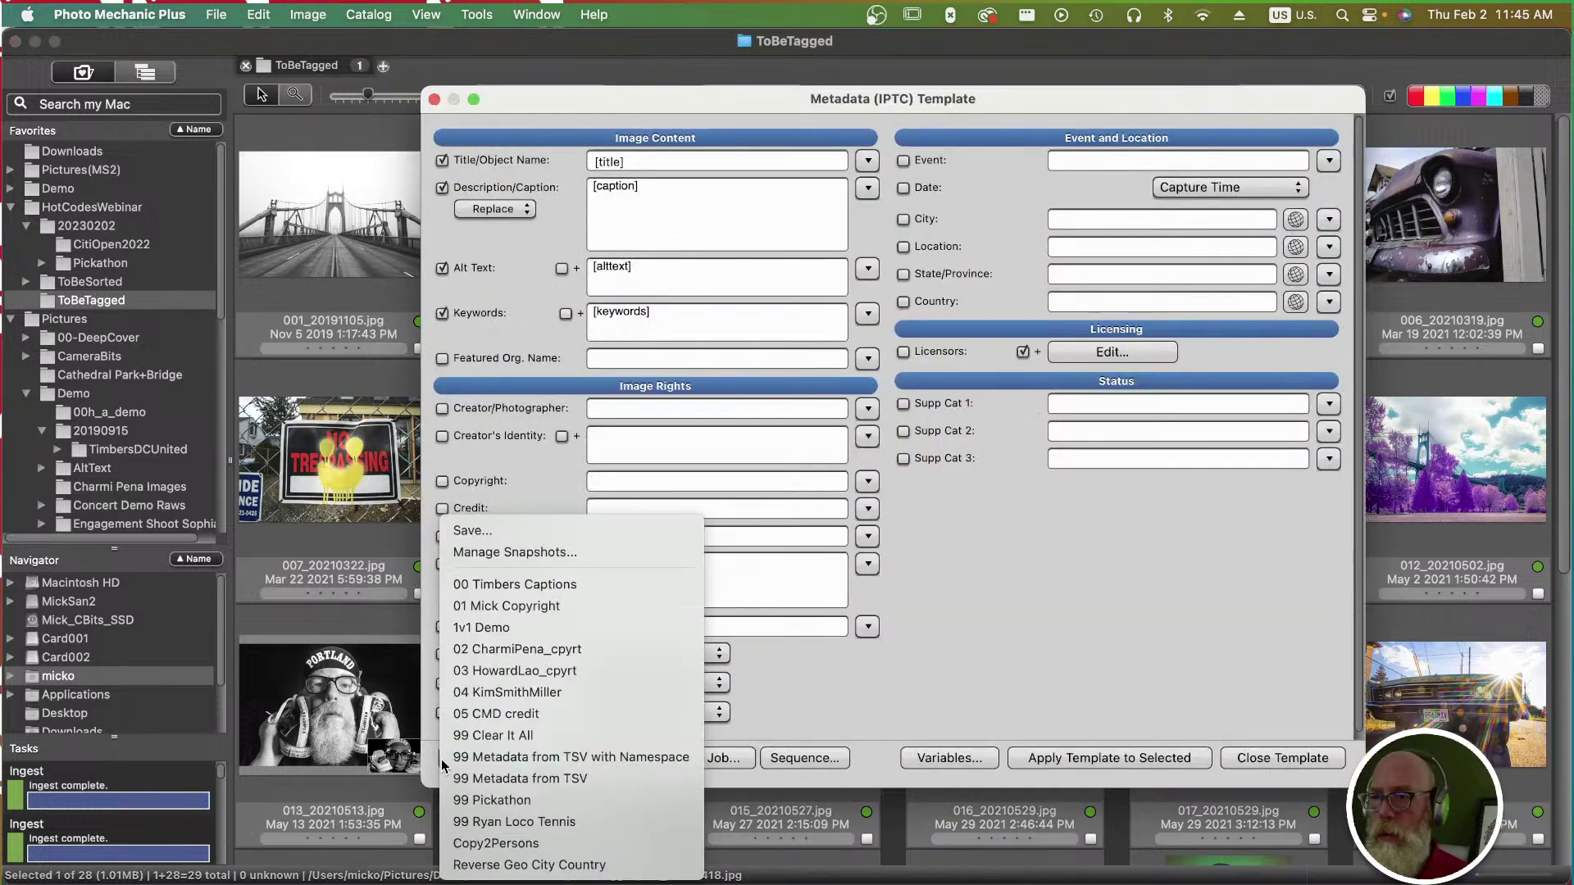
{"action": "left_click", "coordinate": [500, 799]}
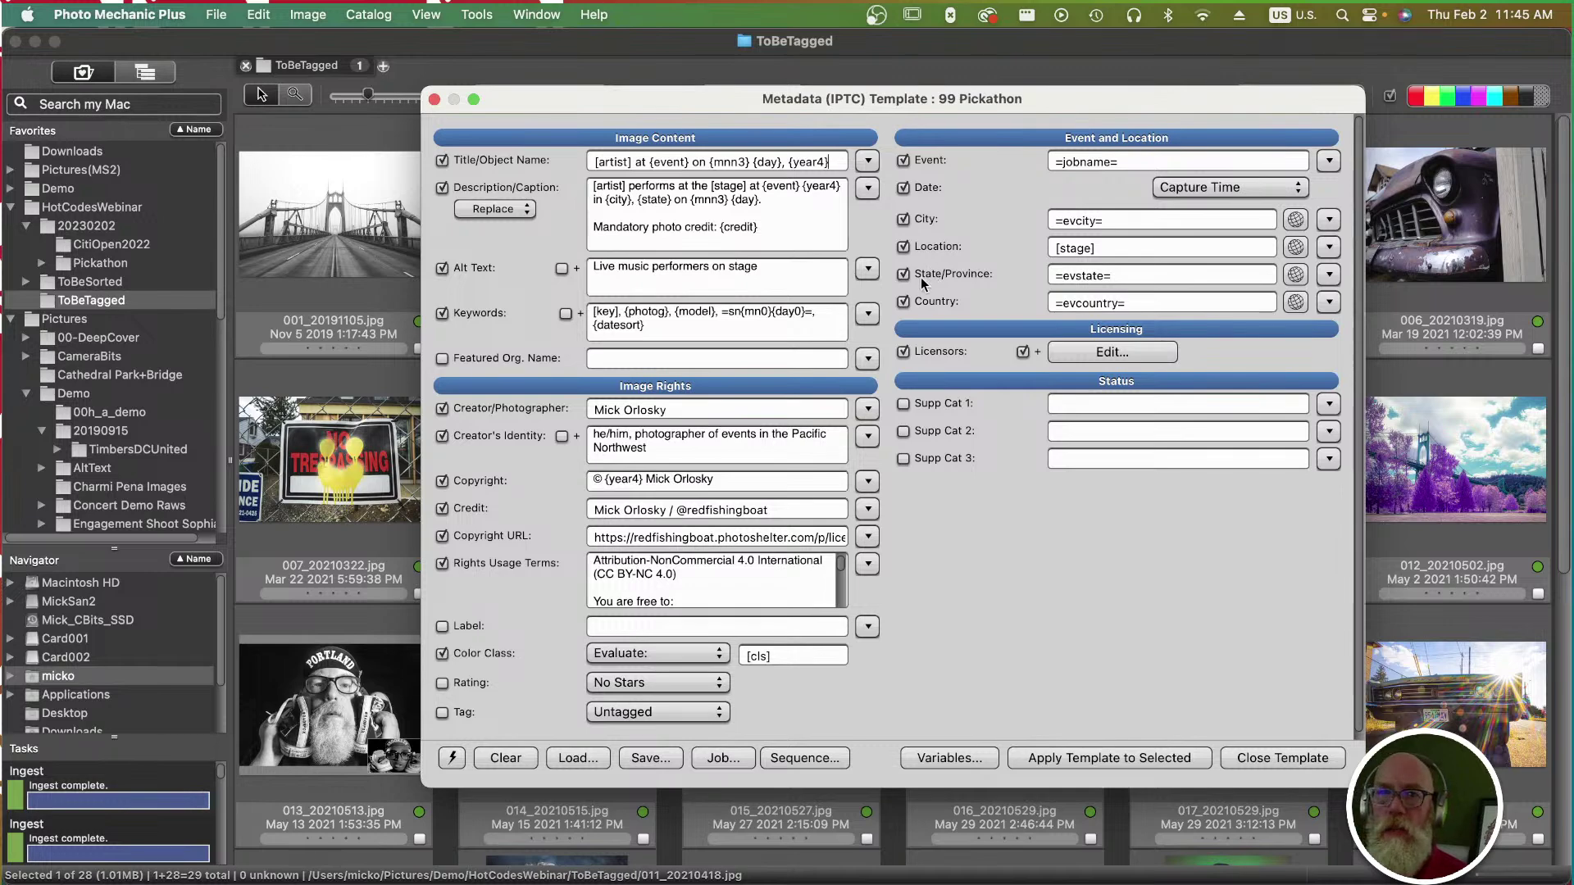
Save the 99 Pickathon metadata template to the Downloads folder as PM_Metadata.
{"action": "left_click_drag", "start_coordinate": [934, 99], "coordinate": [806, 67]}
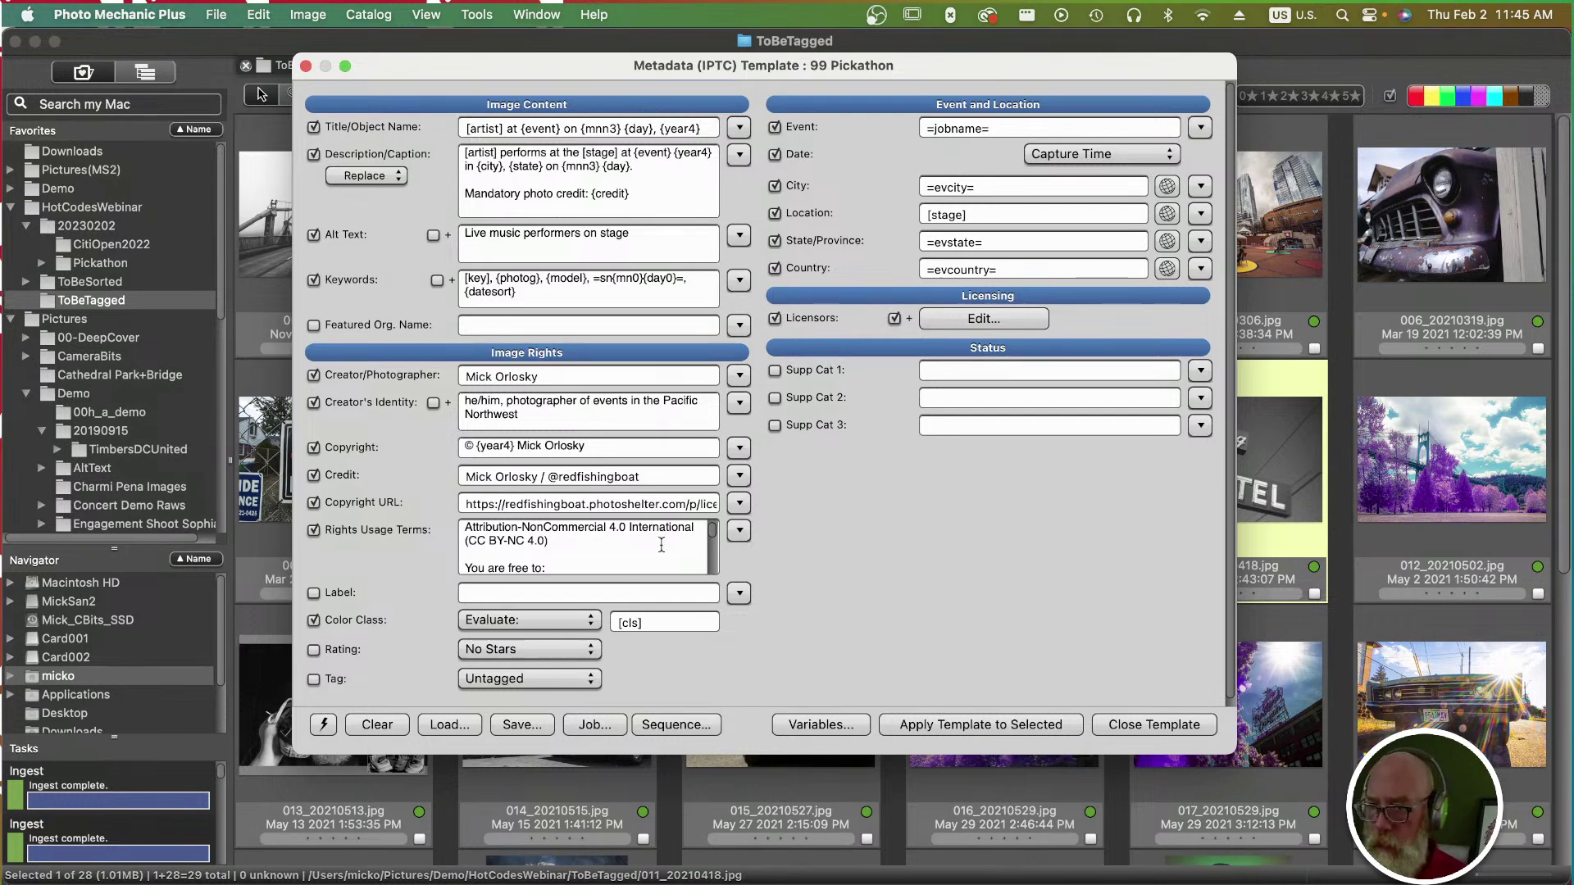
{"action": "left_click", "coordinate": [513, 726]}
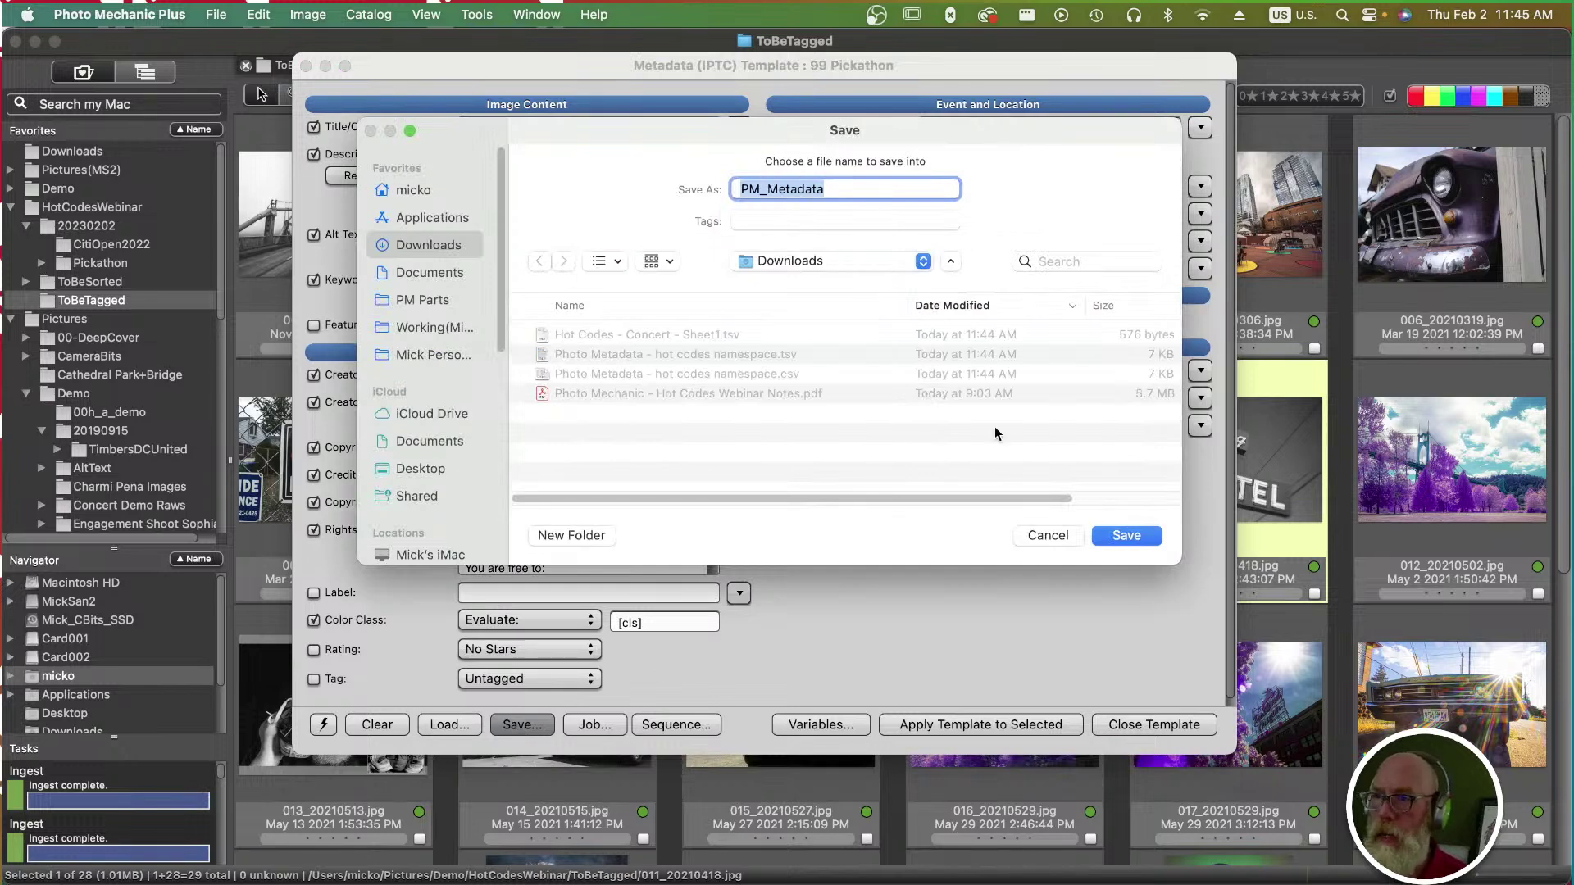
{"action": "left_click", "coordinate": [1111, 533]}
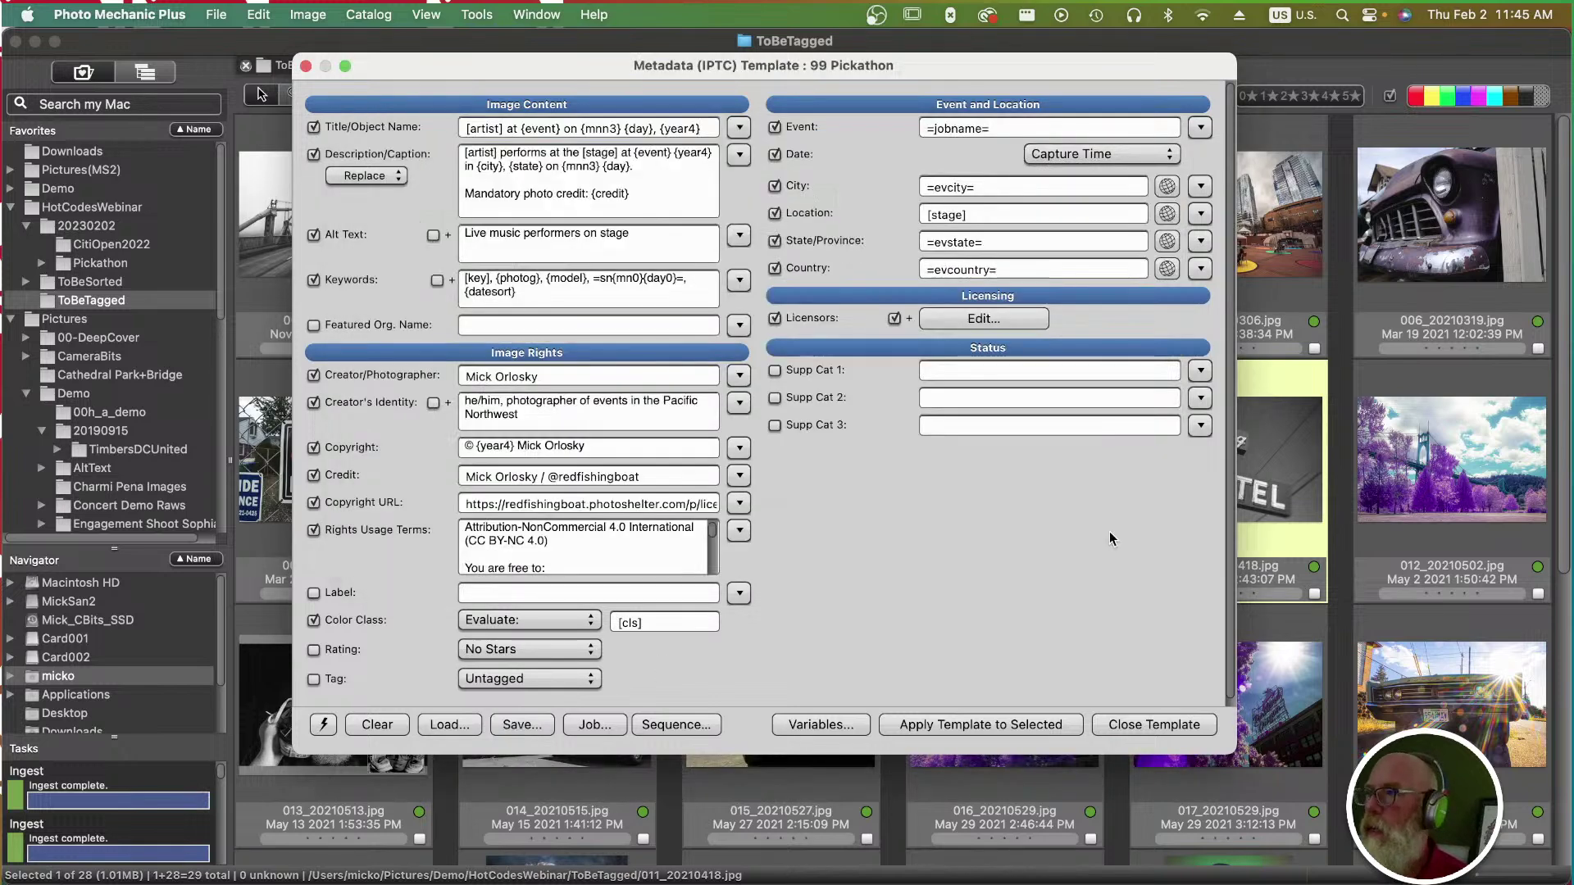
Switch to Finder and open PM_Metadata.XMP from the Downloads folder in BBEdit.
{"action": "key", "text": "super+Tab"}
{"action": "key", "text": "super+Tab"}
{"action": "key", "text": "super+Tab"}
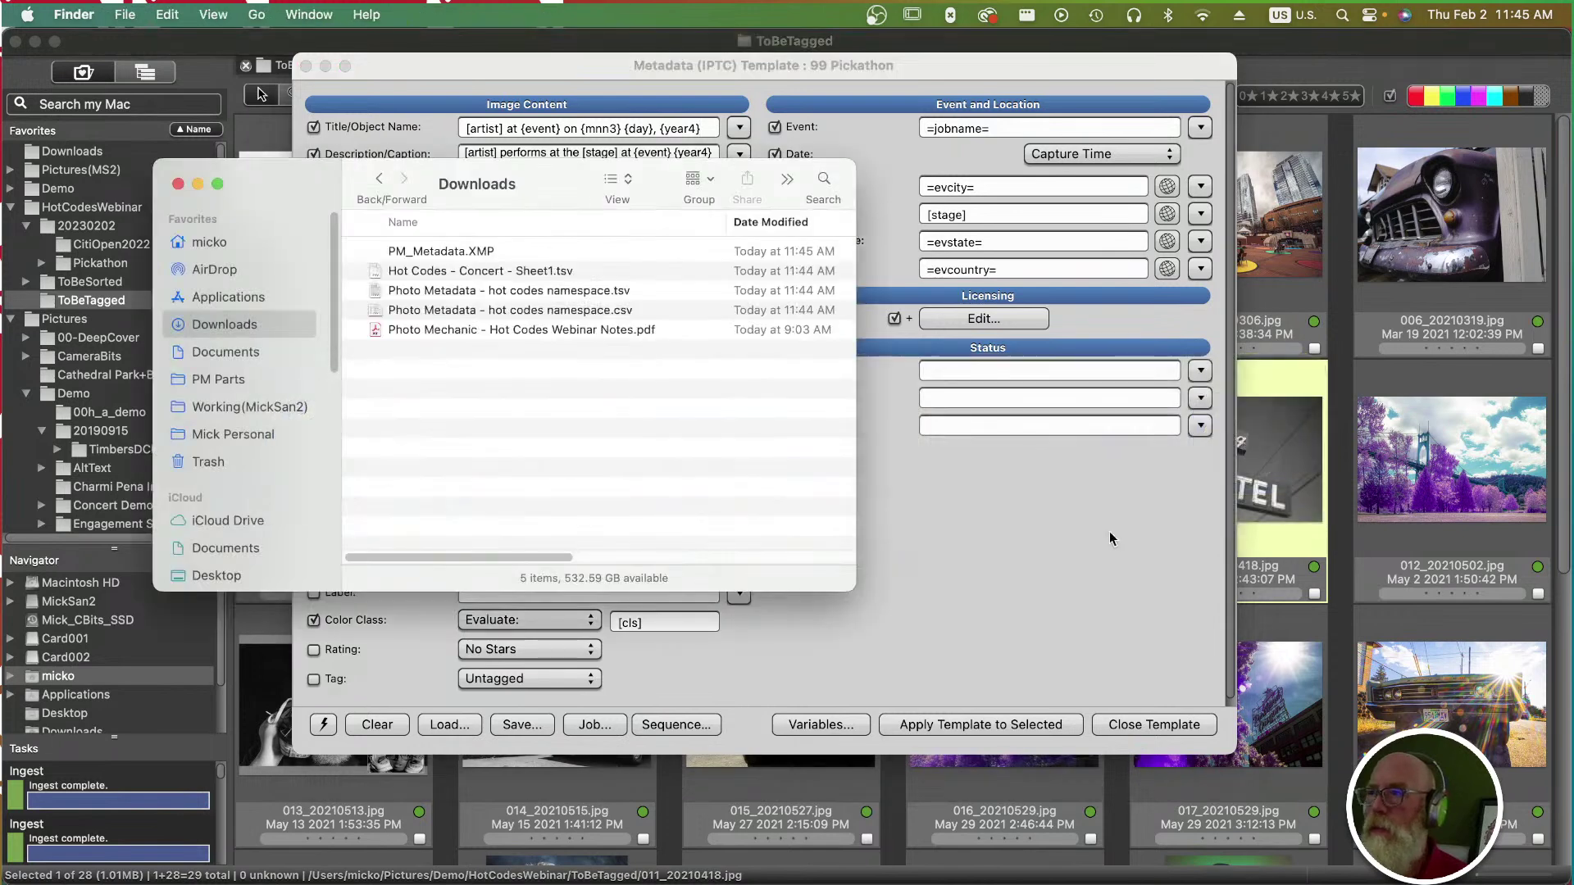
{"action": "left_click", "coordinate": [469, 253]}
{"action": "right_click", "coordinate": [469, 253]}
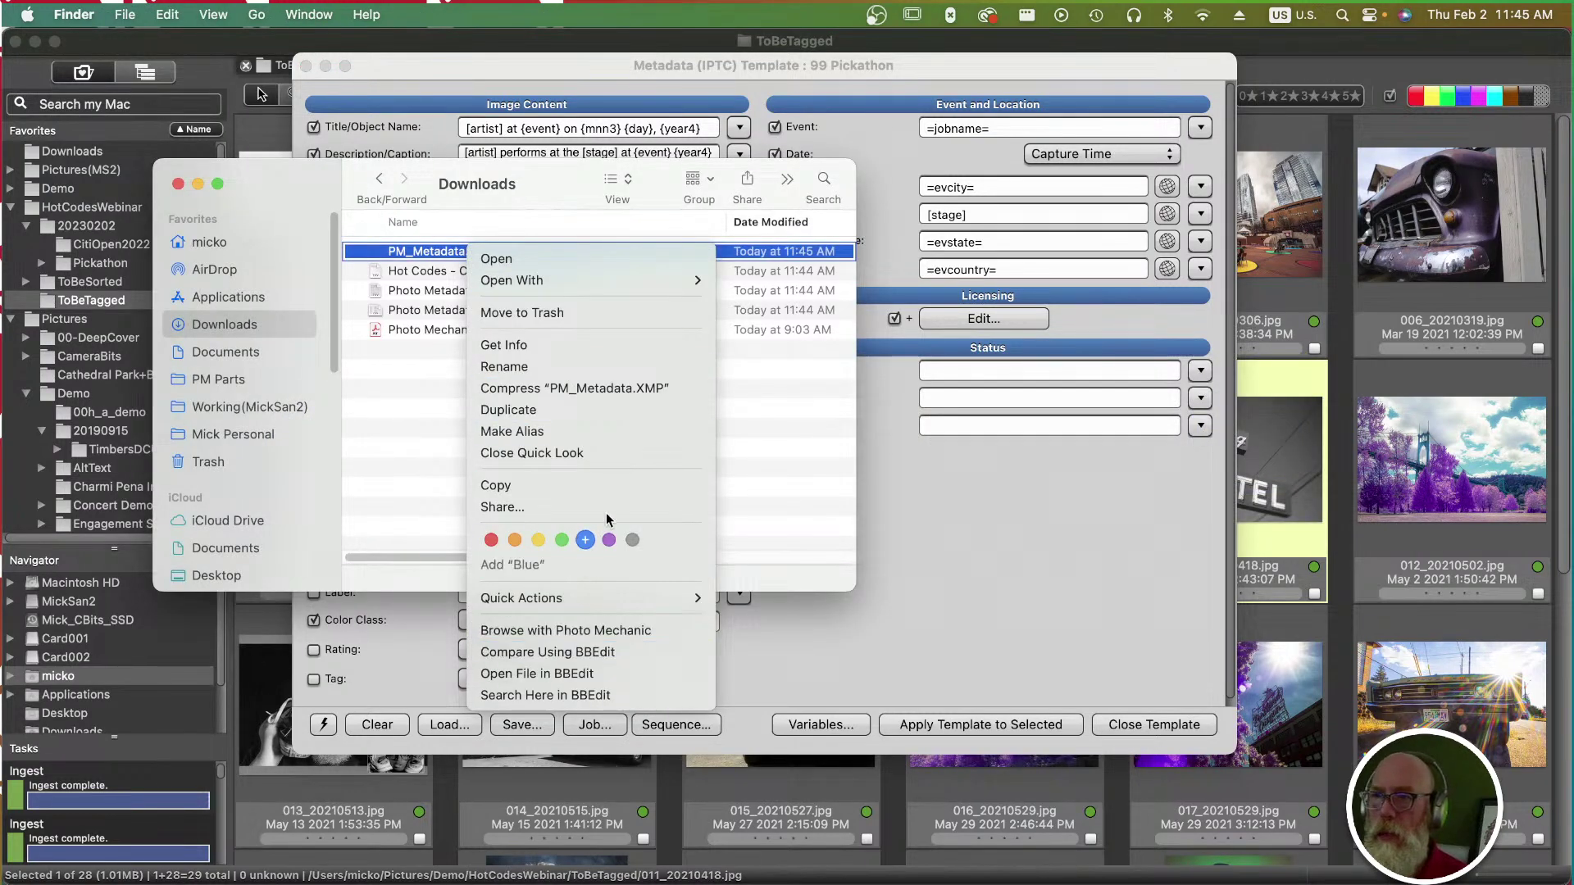
{"action": "mouse_move", "coordinate": [648, 280]}
{"action": "left_click", "coordinate": [840, 312]}
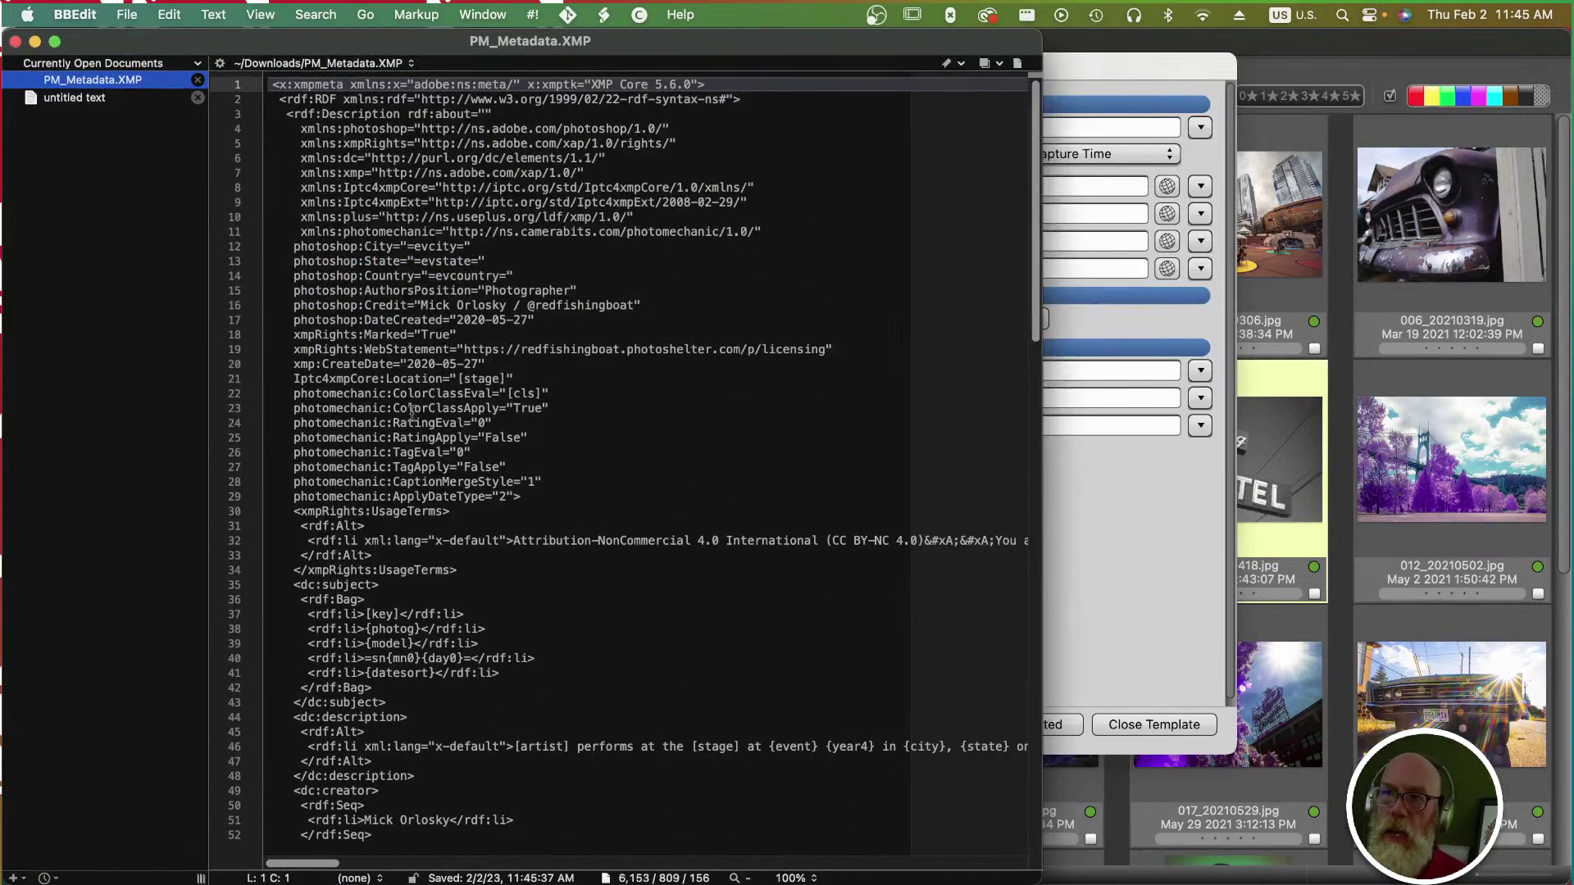
Replace every "[" with "[ns3." throughout PM_Metadata.XMP and save the file.
{"action": "left_click", "coordinate": [215, 16]}
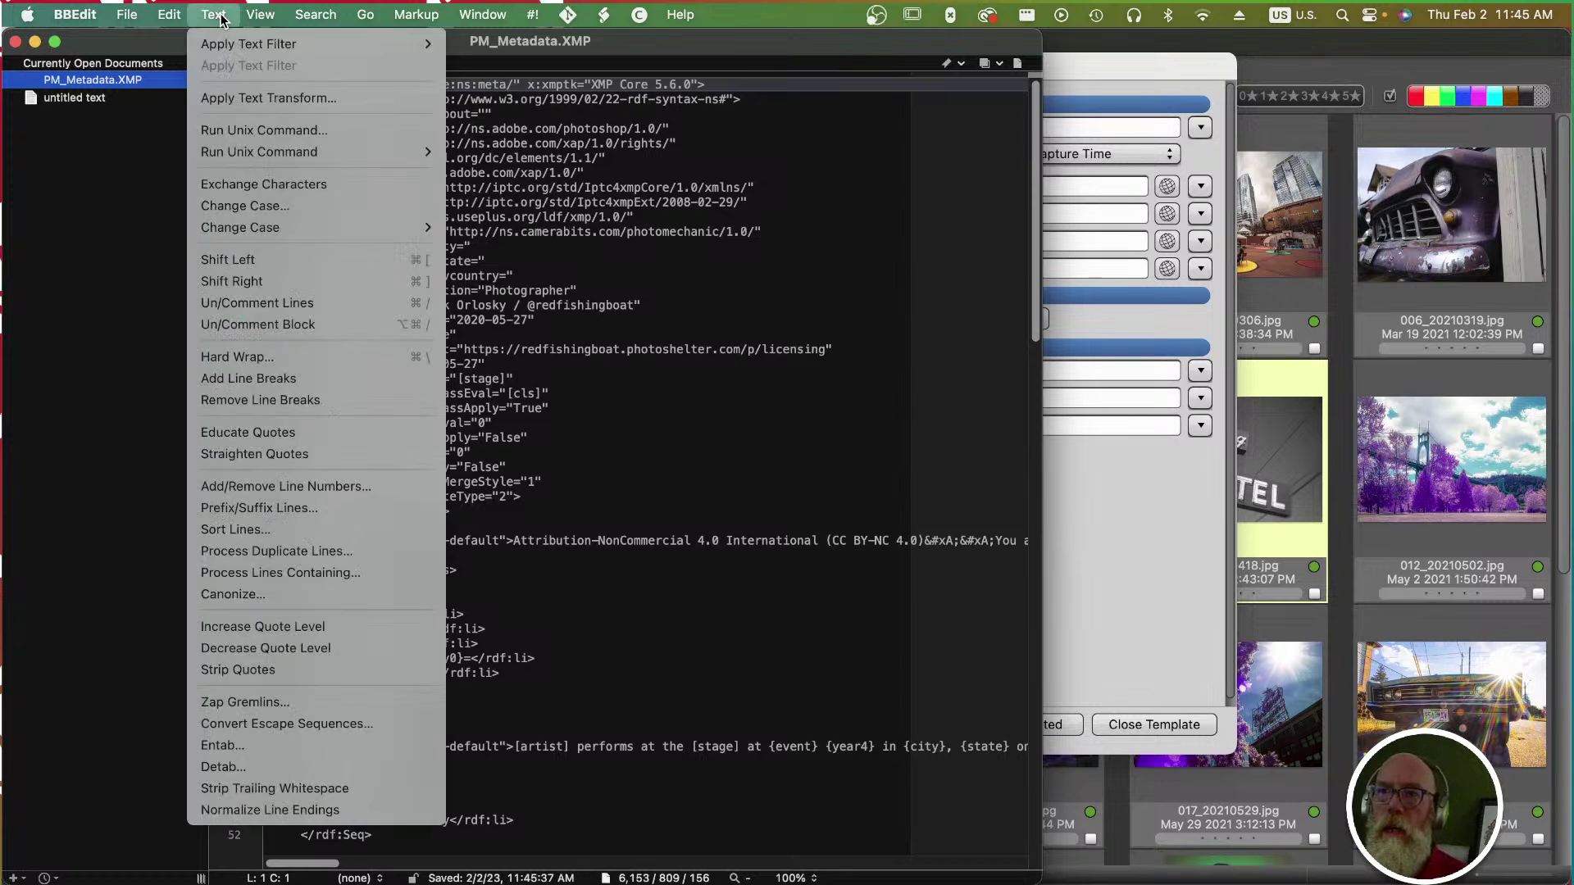
{"action": "mouse_move", "coordinate": [318, 16]}
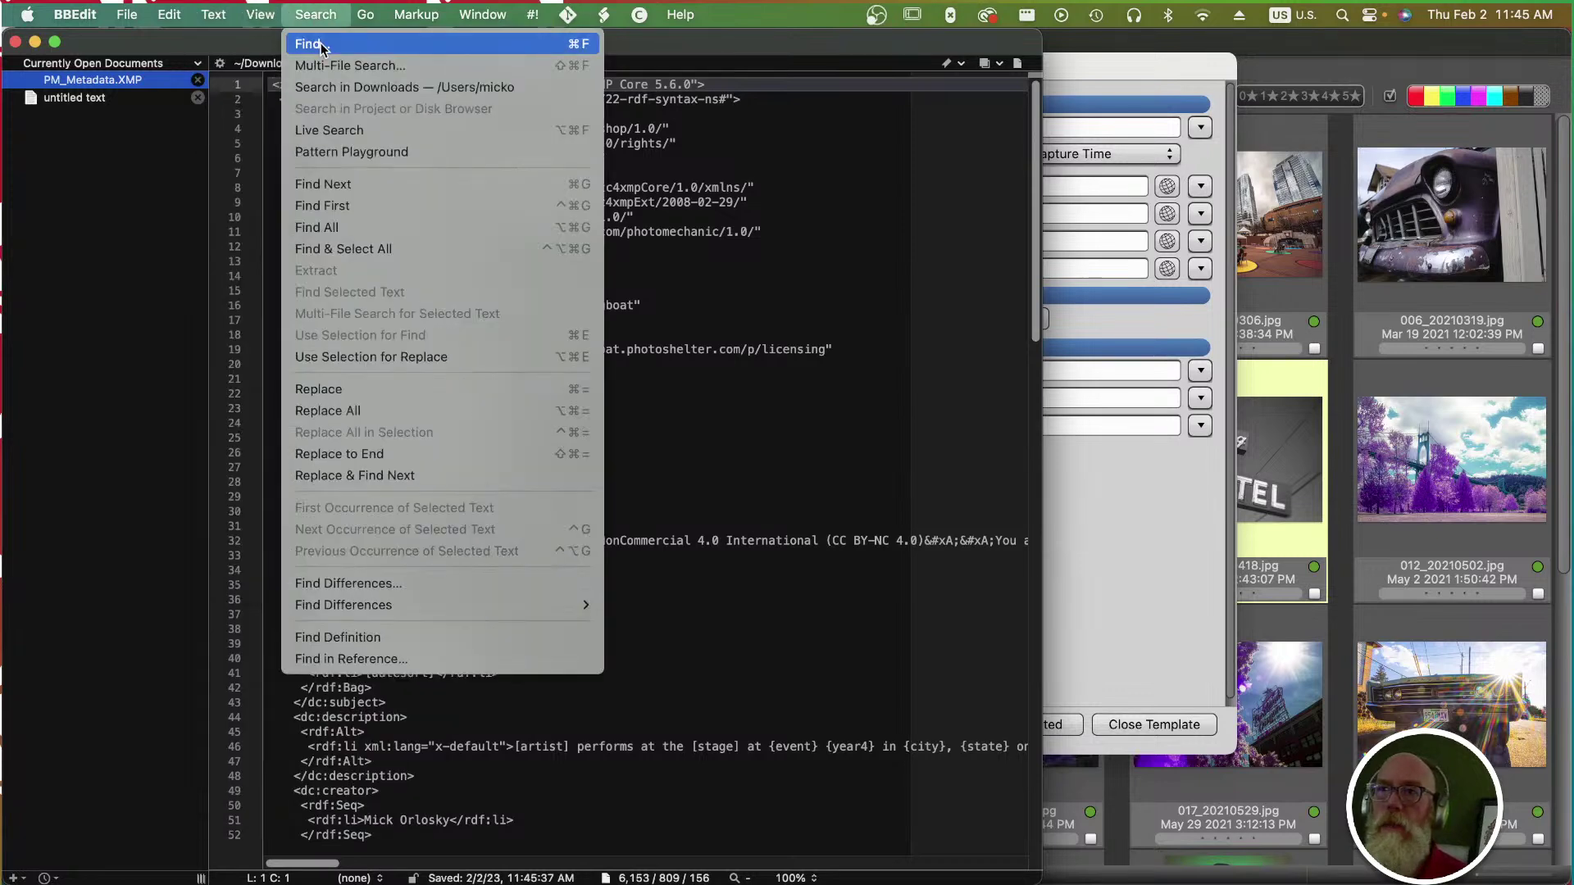
{"action": "left_click", "coordinate": [322, 47]}
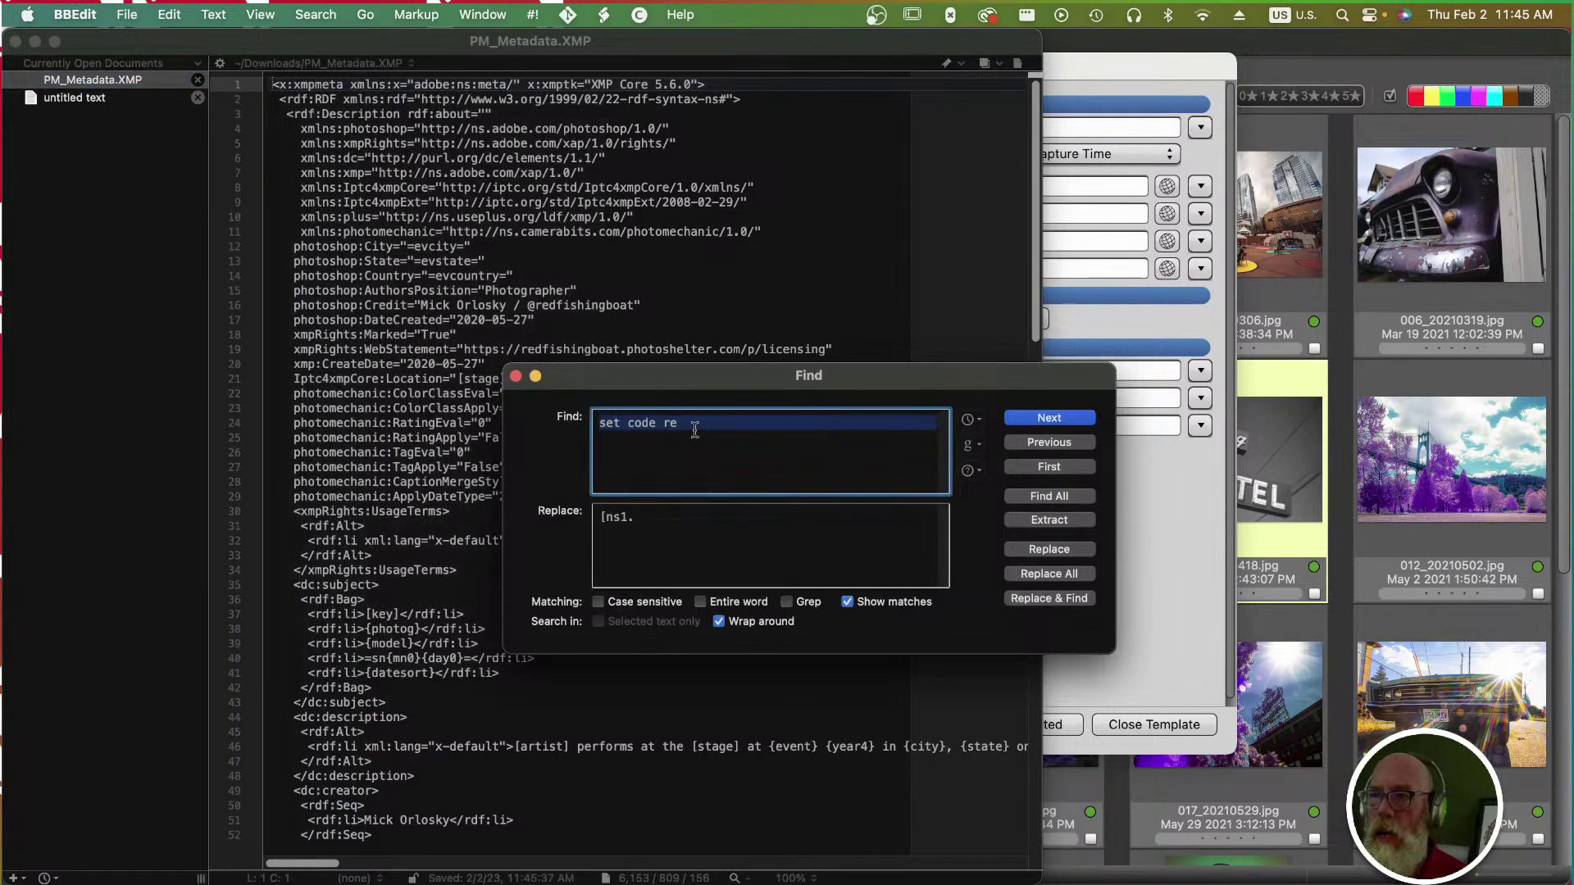
{"action": "type", "text": "["}
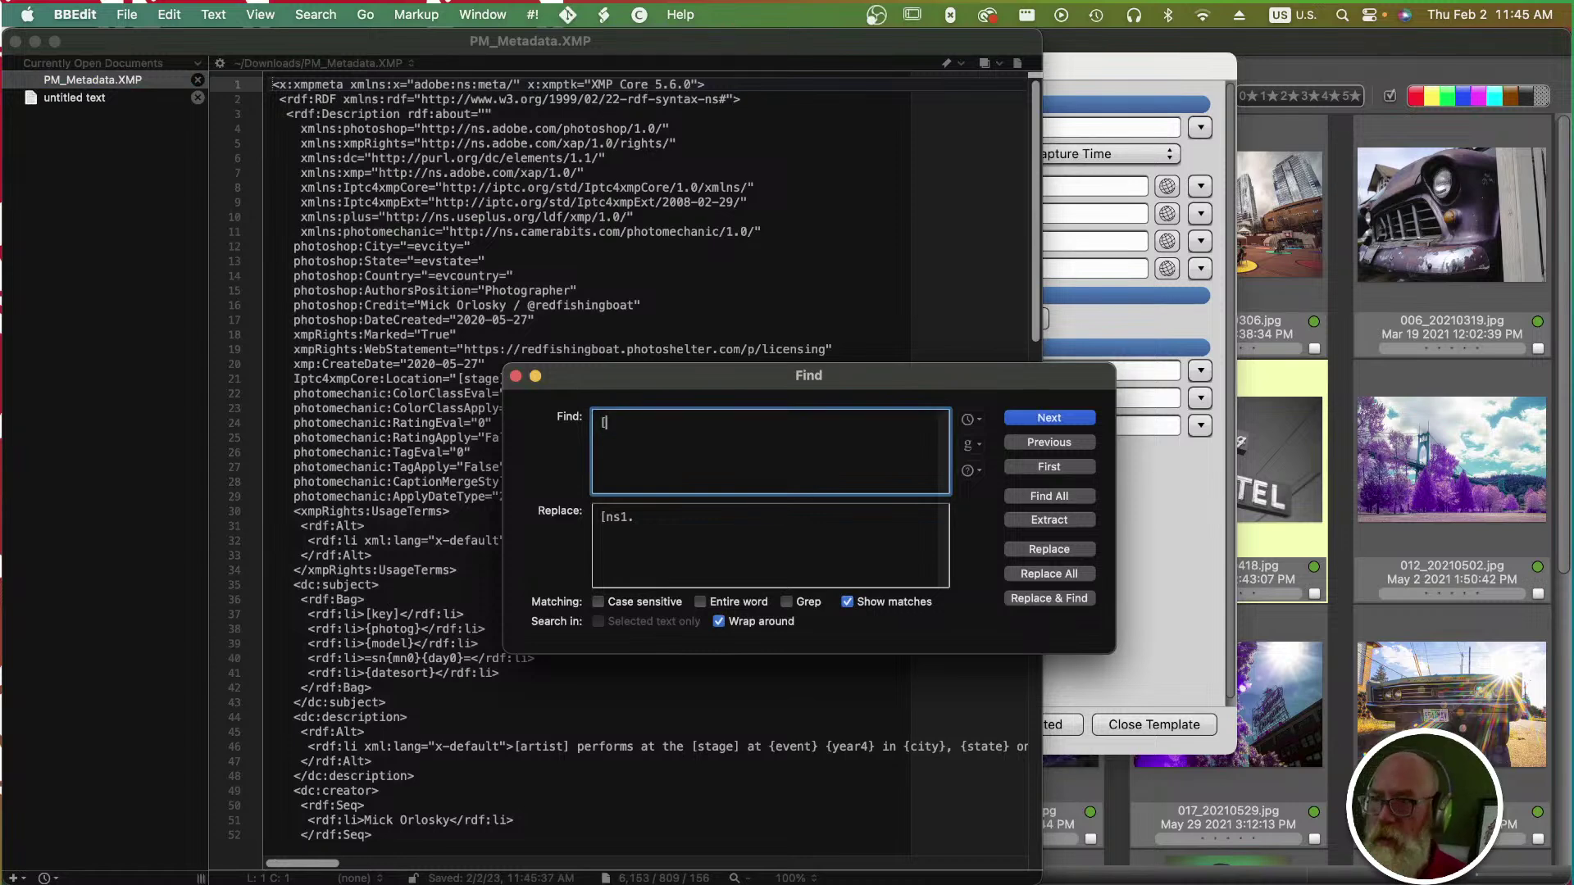
{"action": "key", "text": "Tab"}
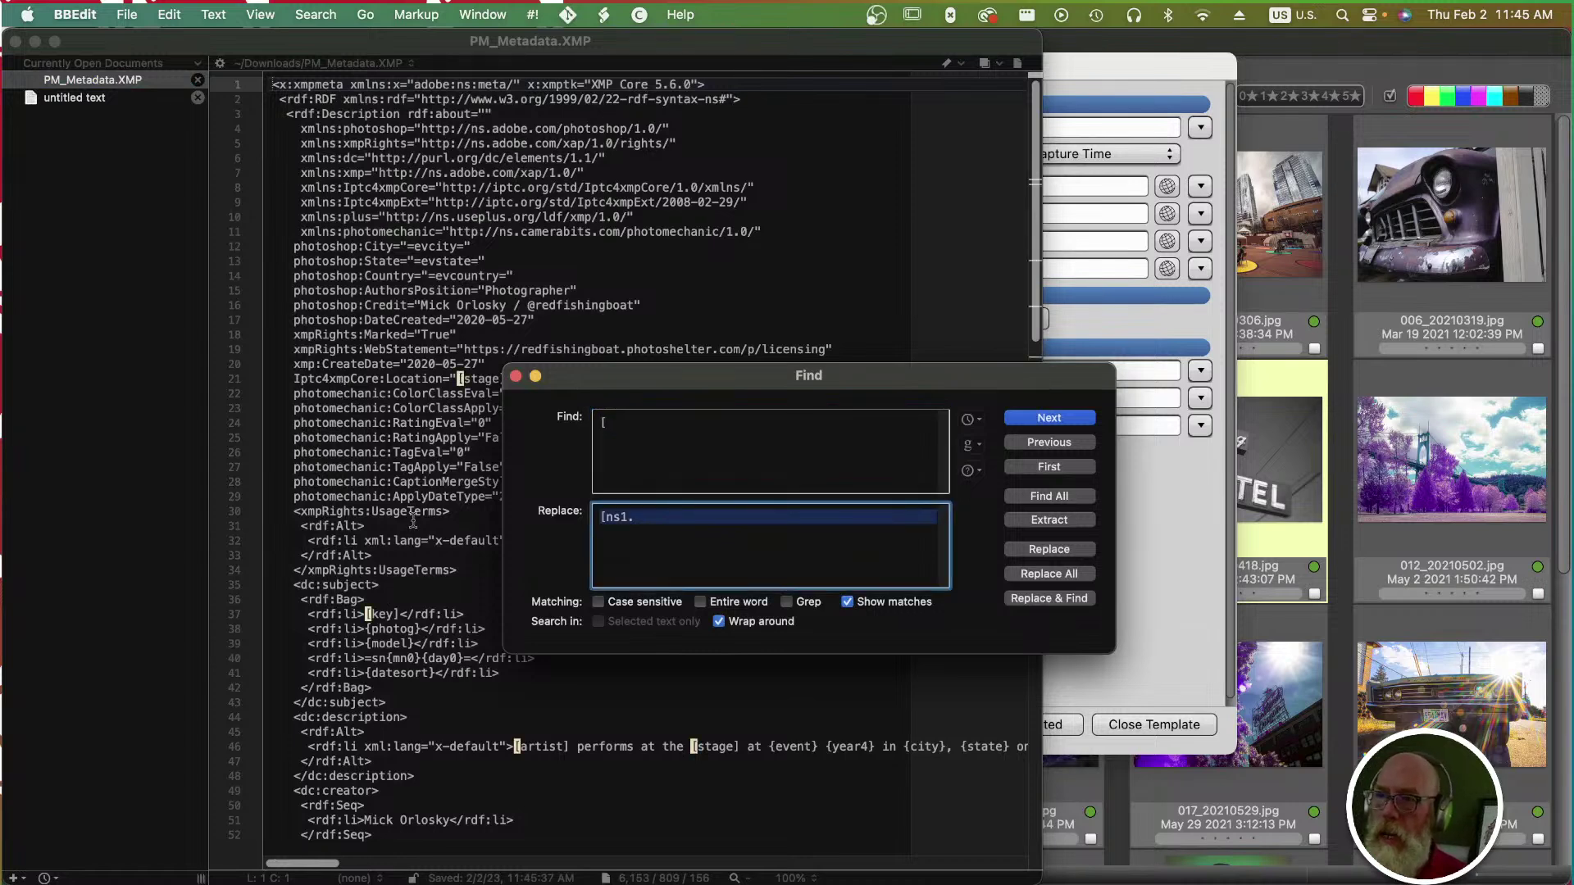
{"action": "left_click", "coordinate": [662, 523]}
{"action": "key", "text": "Left"}
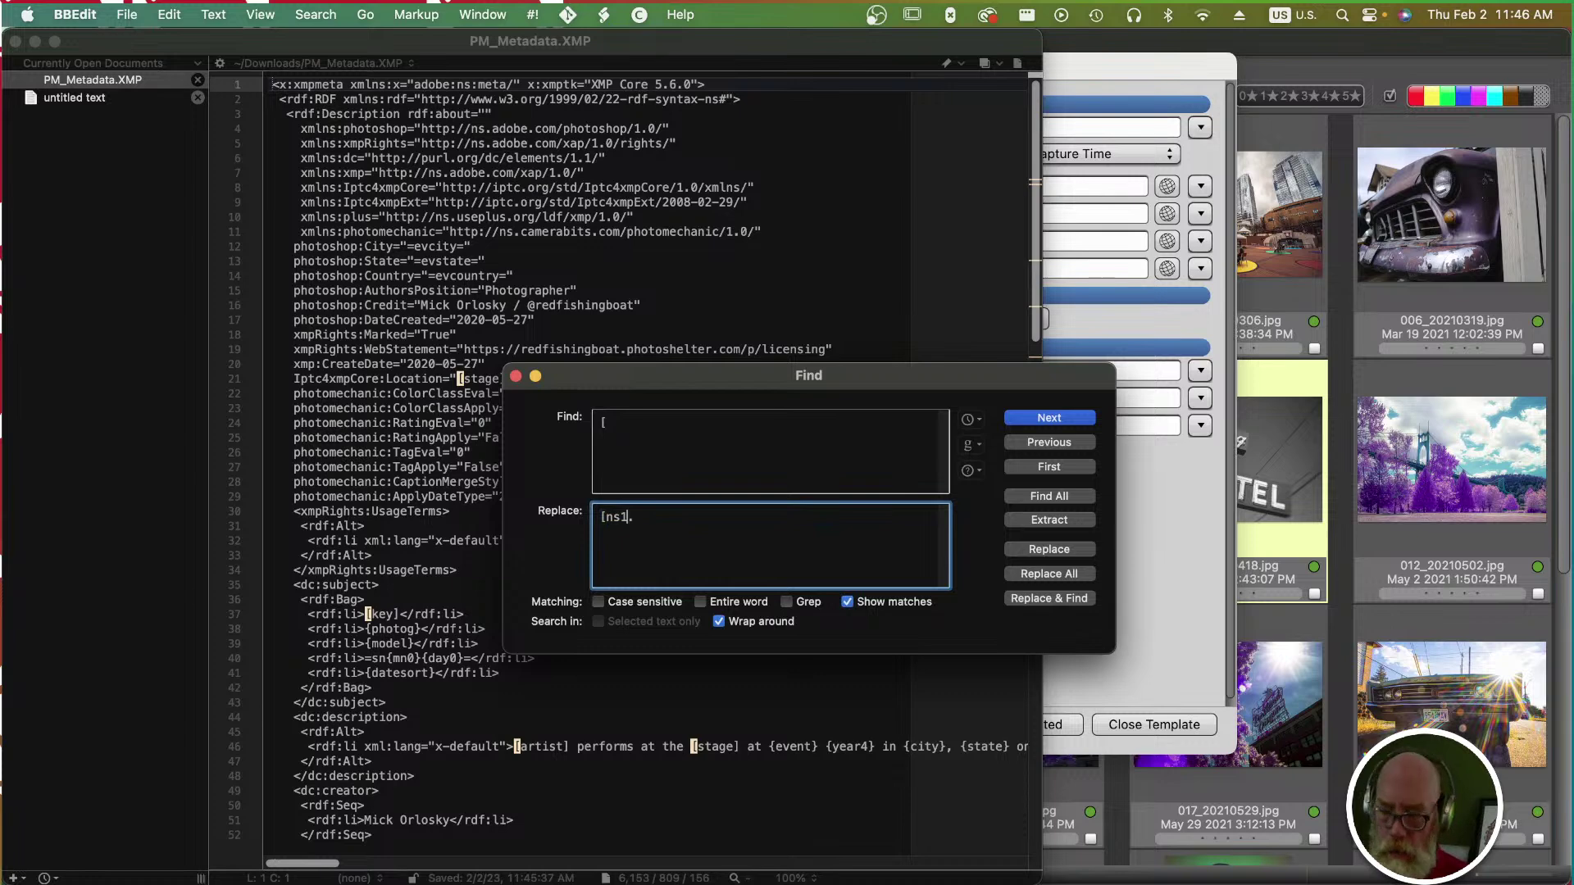
{"action": "type", "text": "3"}
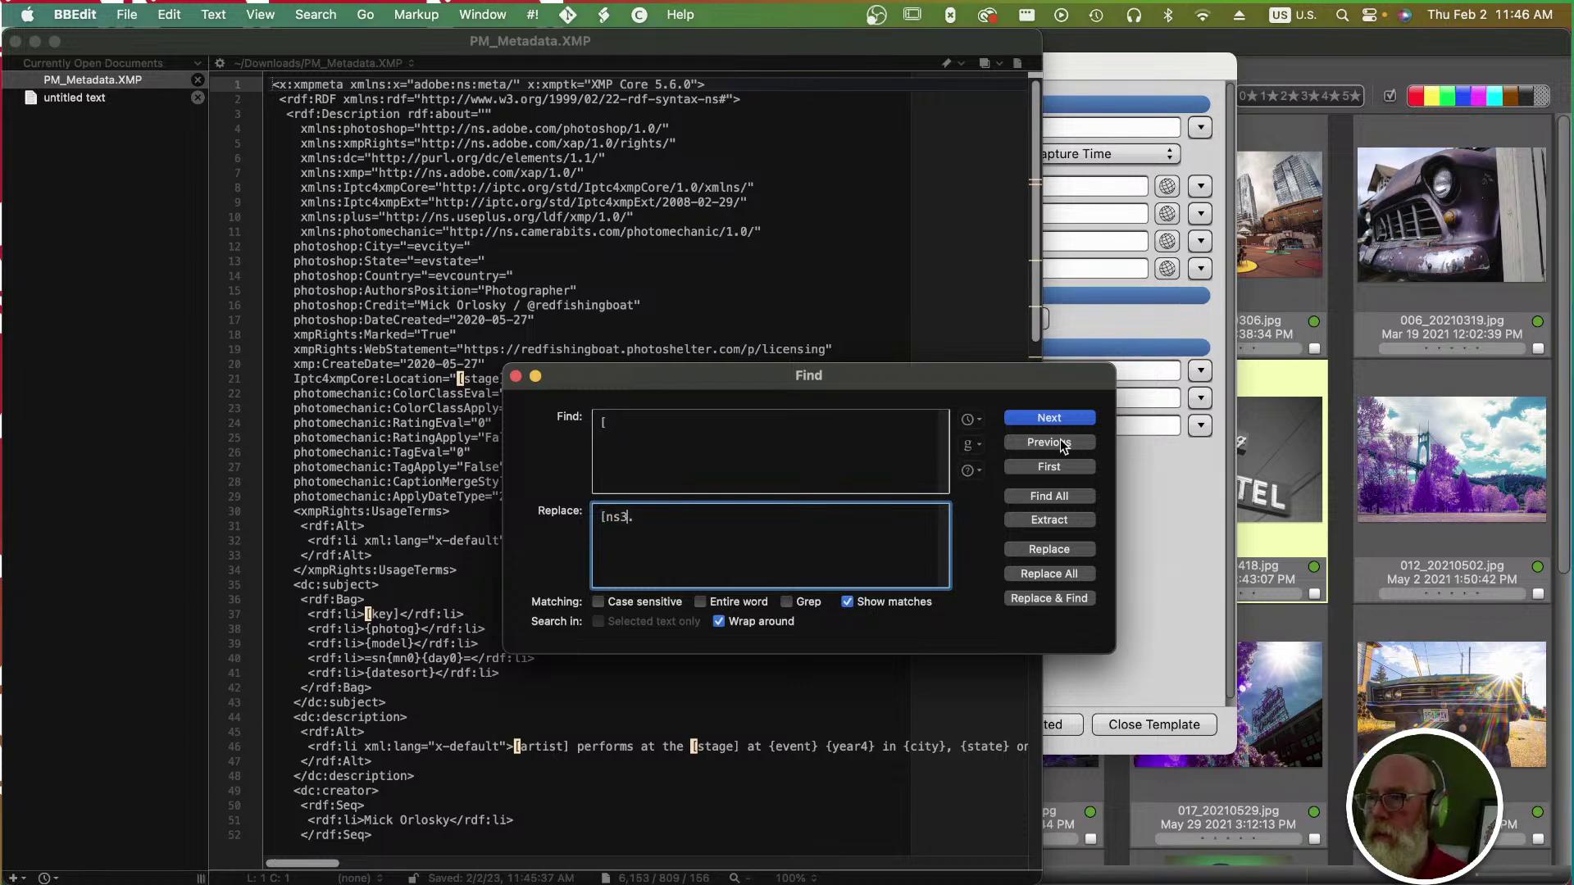
{"action": "left_click", "coordinate": [1052, 573]}
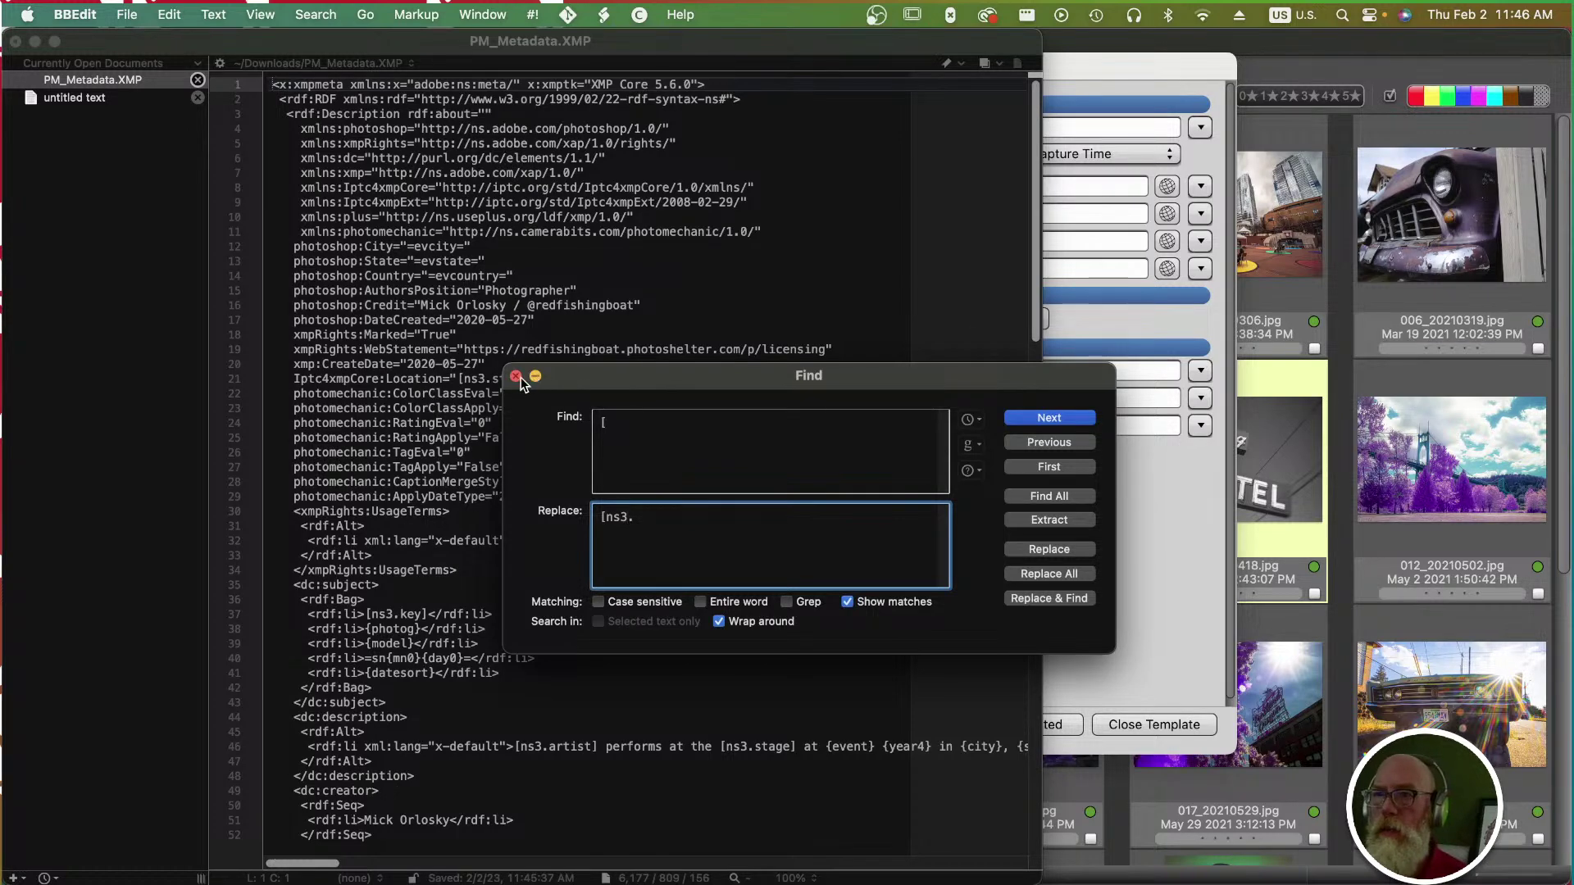
{"action": "left_click", "coordinate": [516, 376]}
{"action": "key", "text": "super+s"}
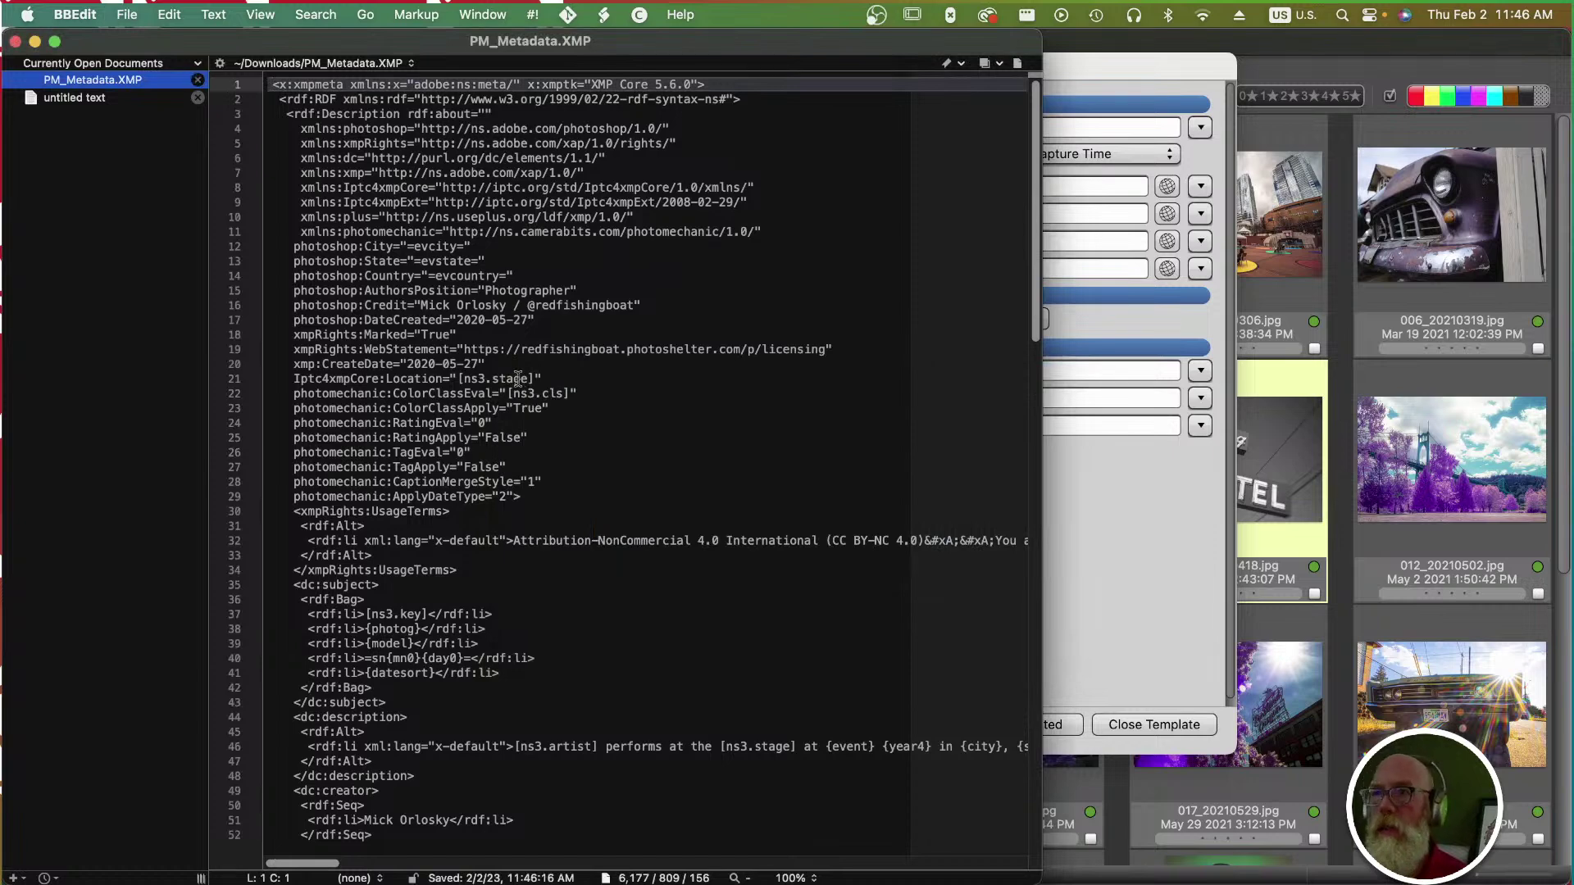
Return to Photo Mechanic Plus and load the edited PM_Metadata.XMP into the Metadata (IPTC) Template.
{"action": "key", "text": "super+Tab"}
{"action": "key", "text": "Tab"}
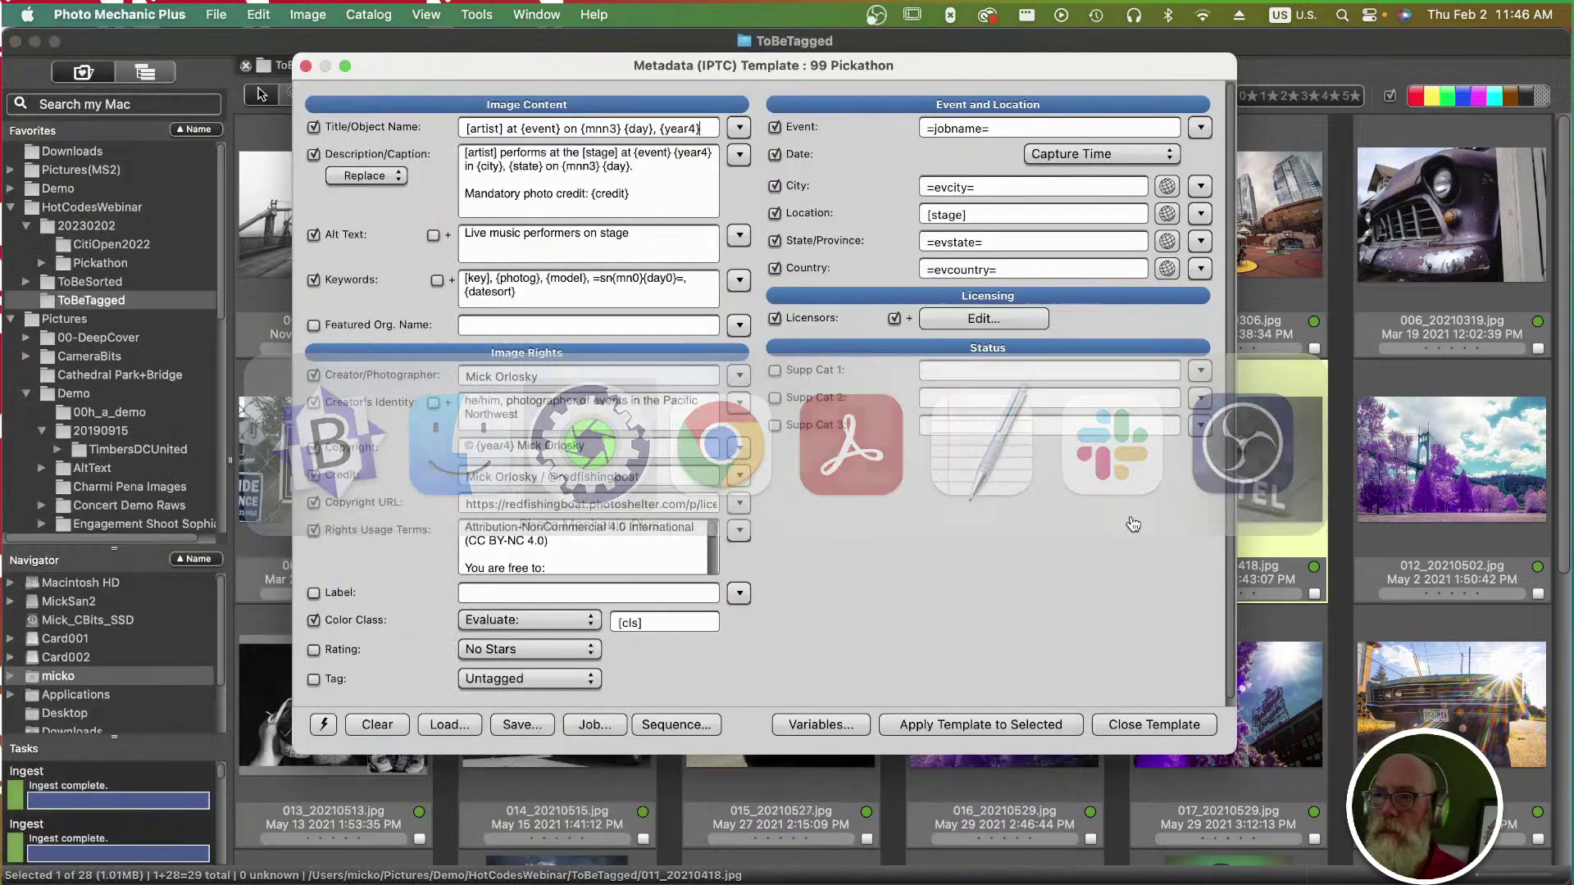
{"action": "left_click", "coordinate": [453, 726]}
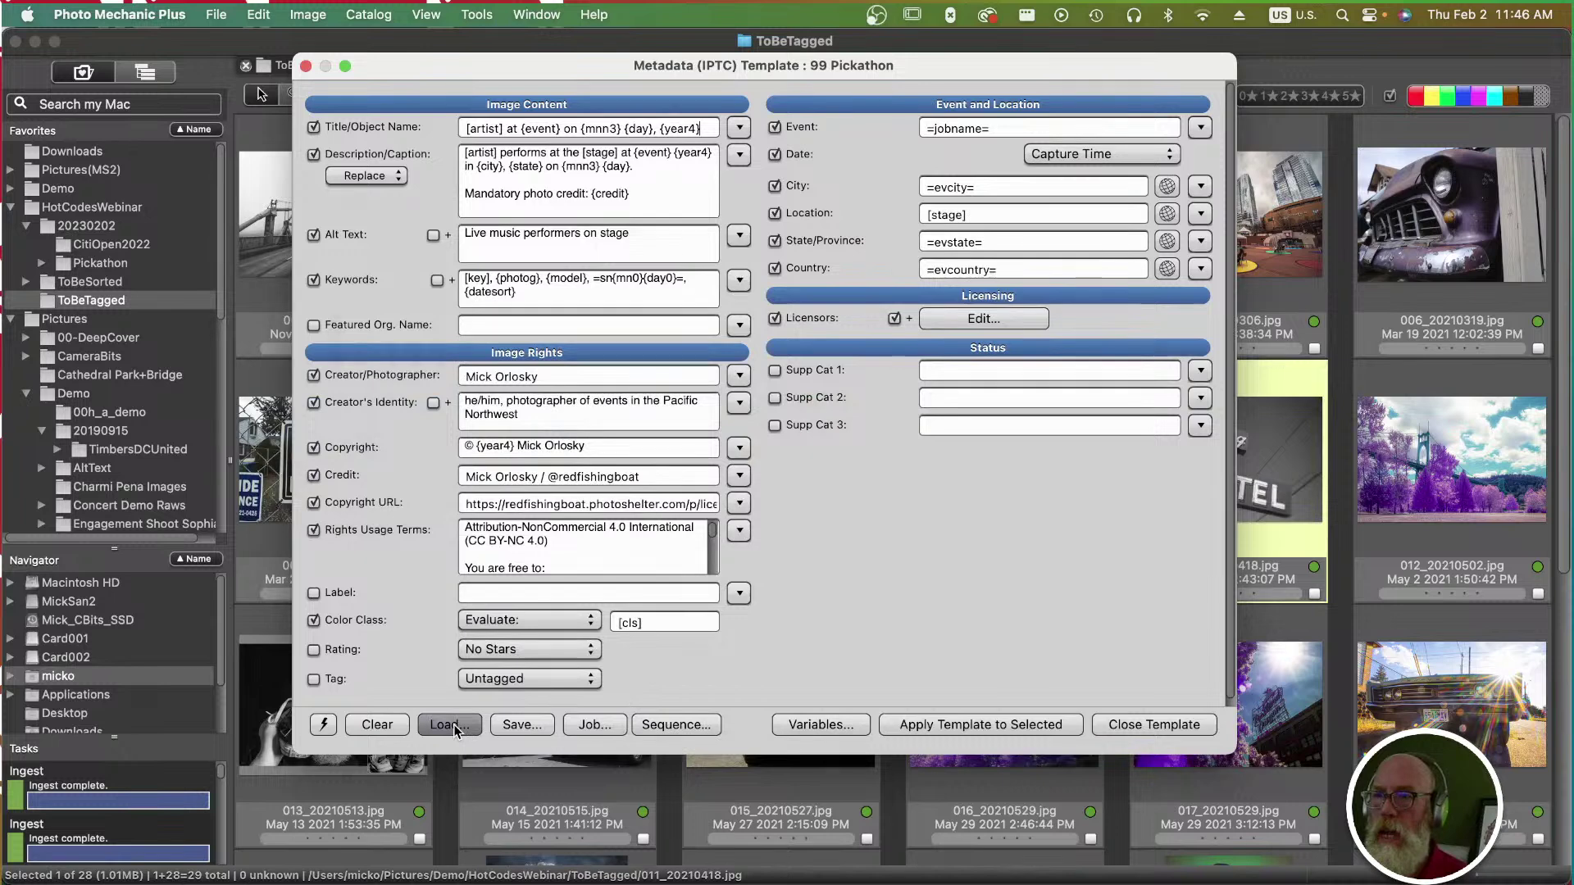
{"action": "left_click", "coordinate": [647, 245]}
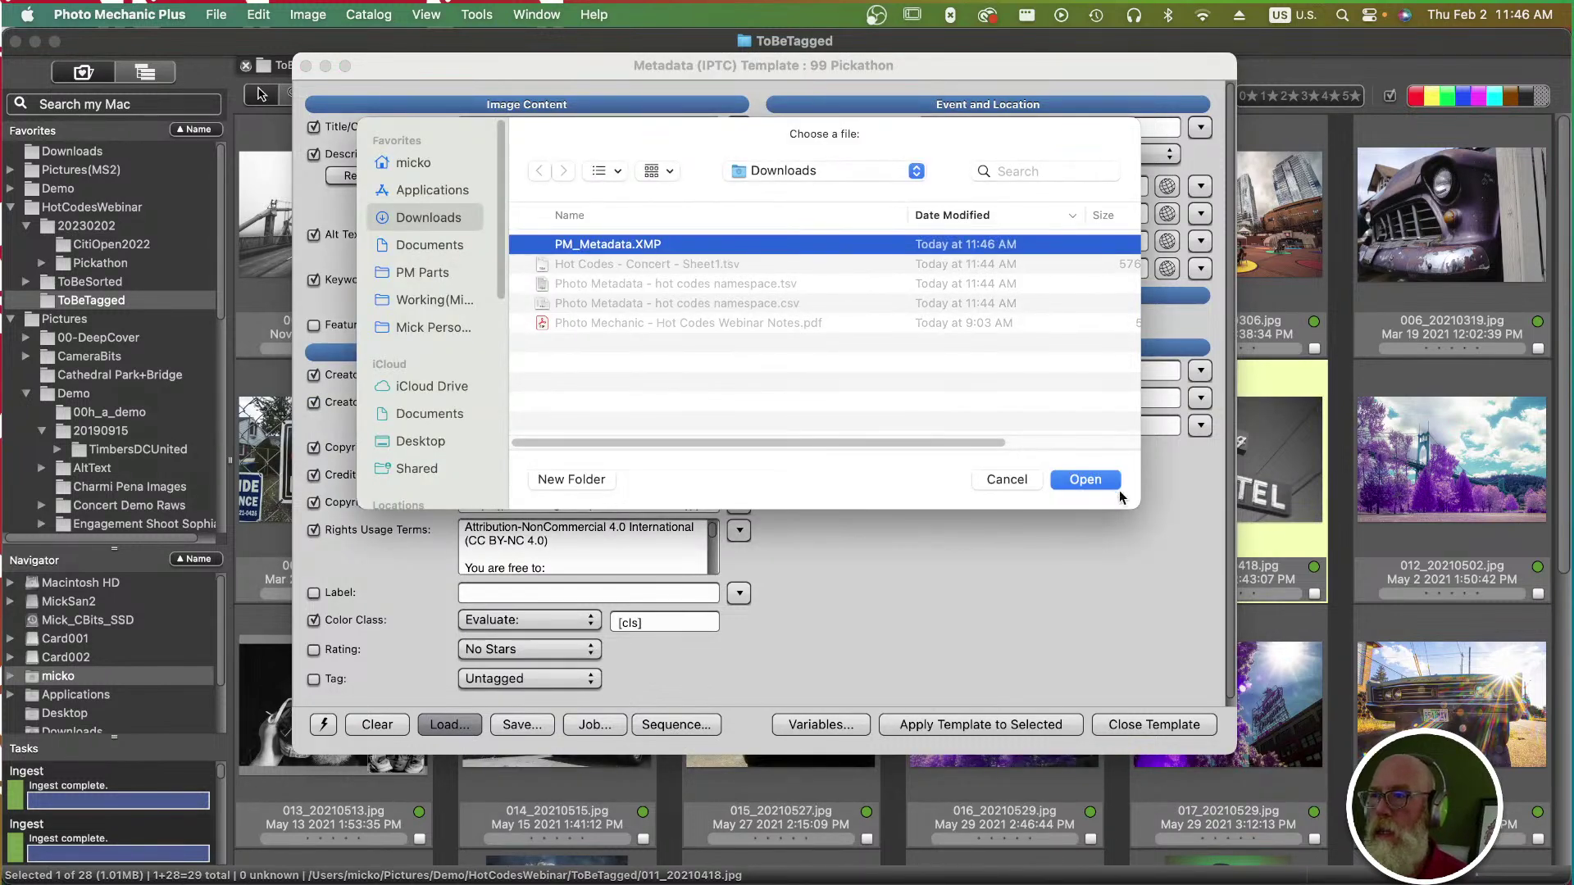
{"action": "left_click", "coordinate": [1105, 481]}
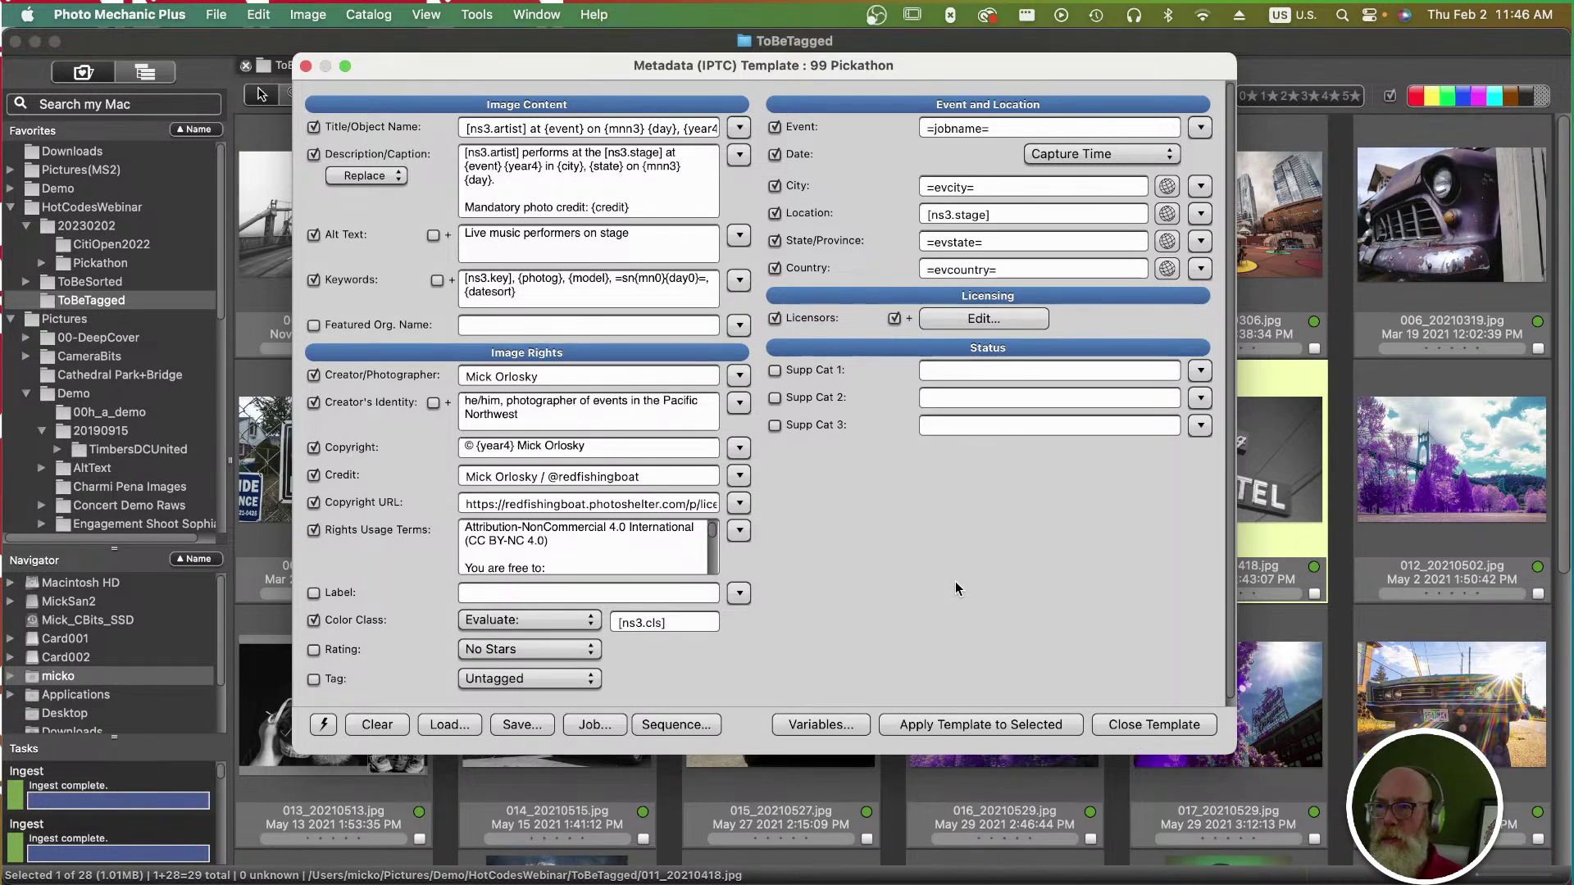
Close the Metadata (IPTC) Template without saving the changes and deselect the photo in the ToBeTagged contact sheet.
{"action": "left_click_drag", "start_coordinate": [883, 60], "coordinate": [797, 124]}
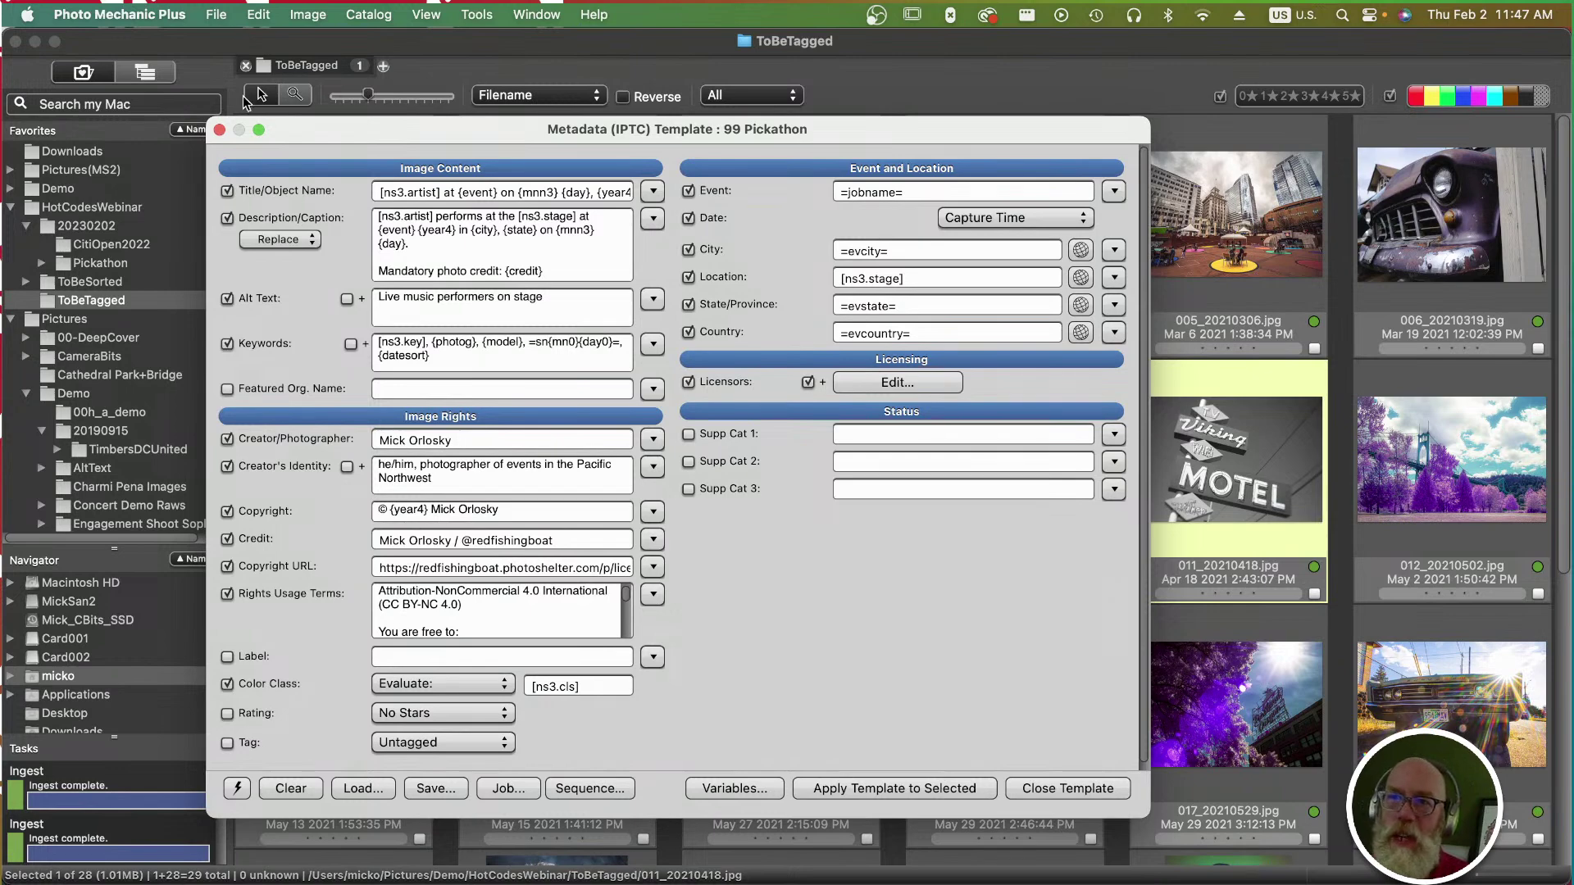
{"action": "left_click", "coordinate": [218, 130]}
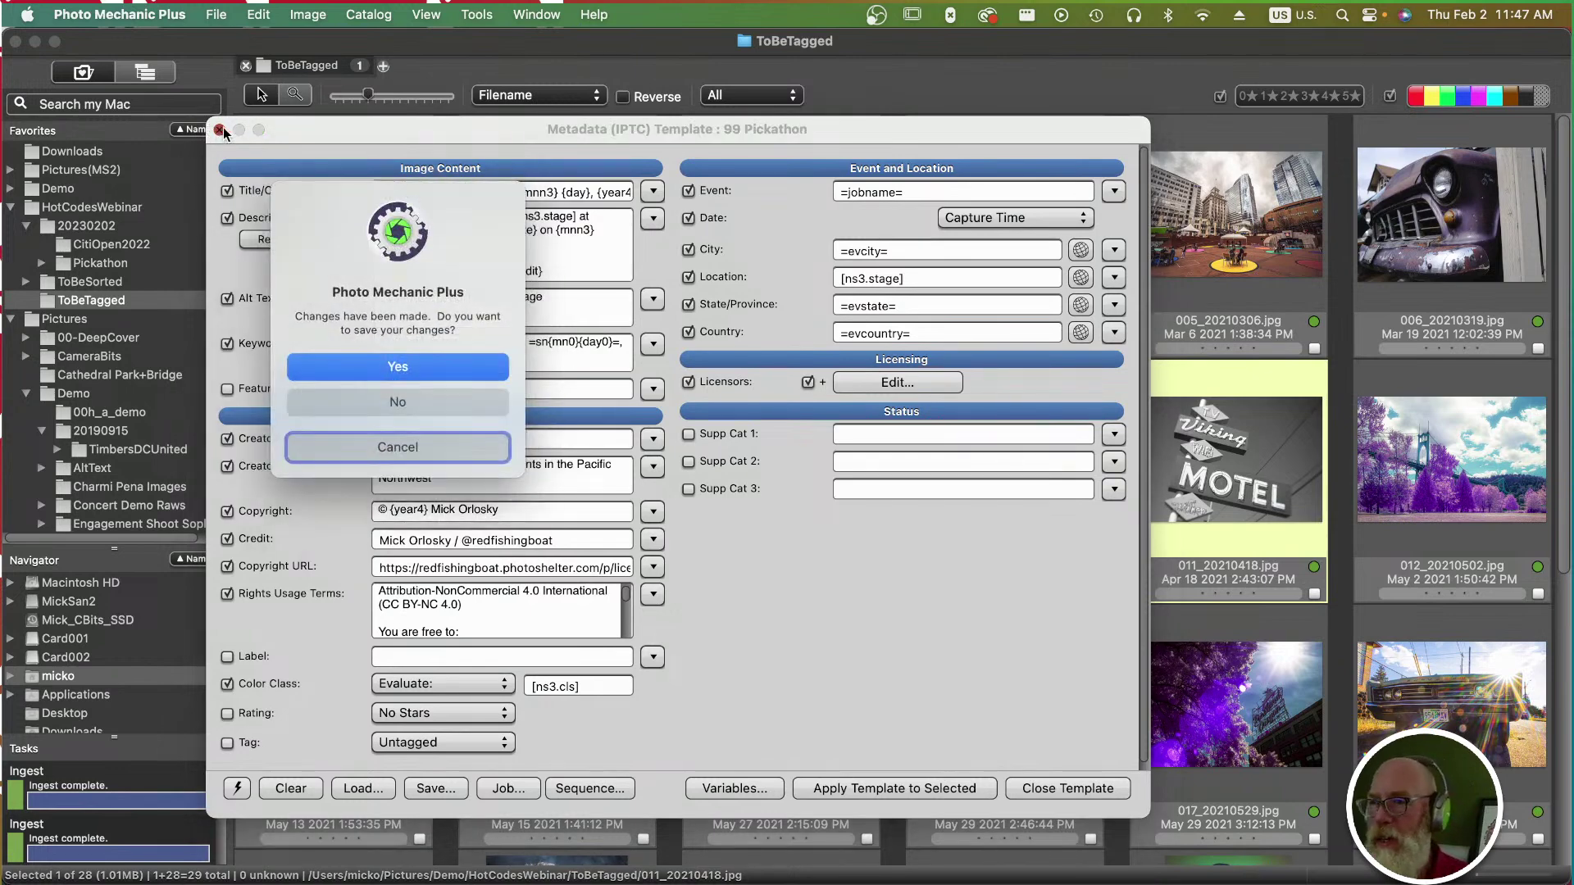
{"action": "left_click", "coordinate": [407, 406]}
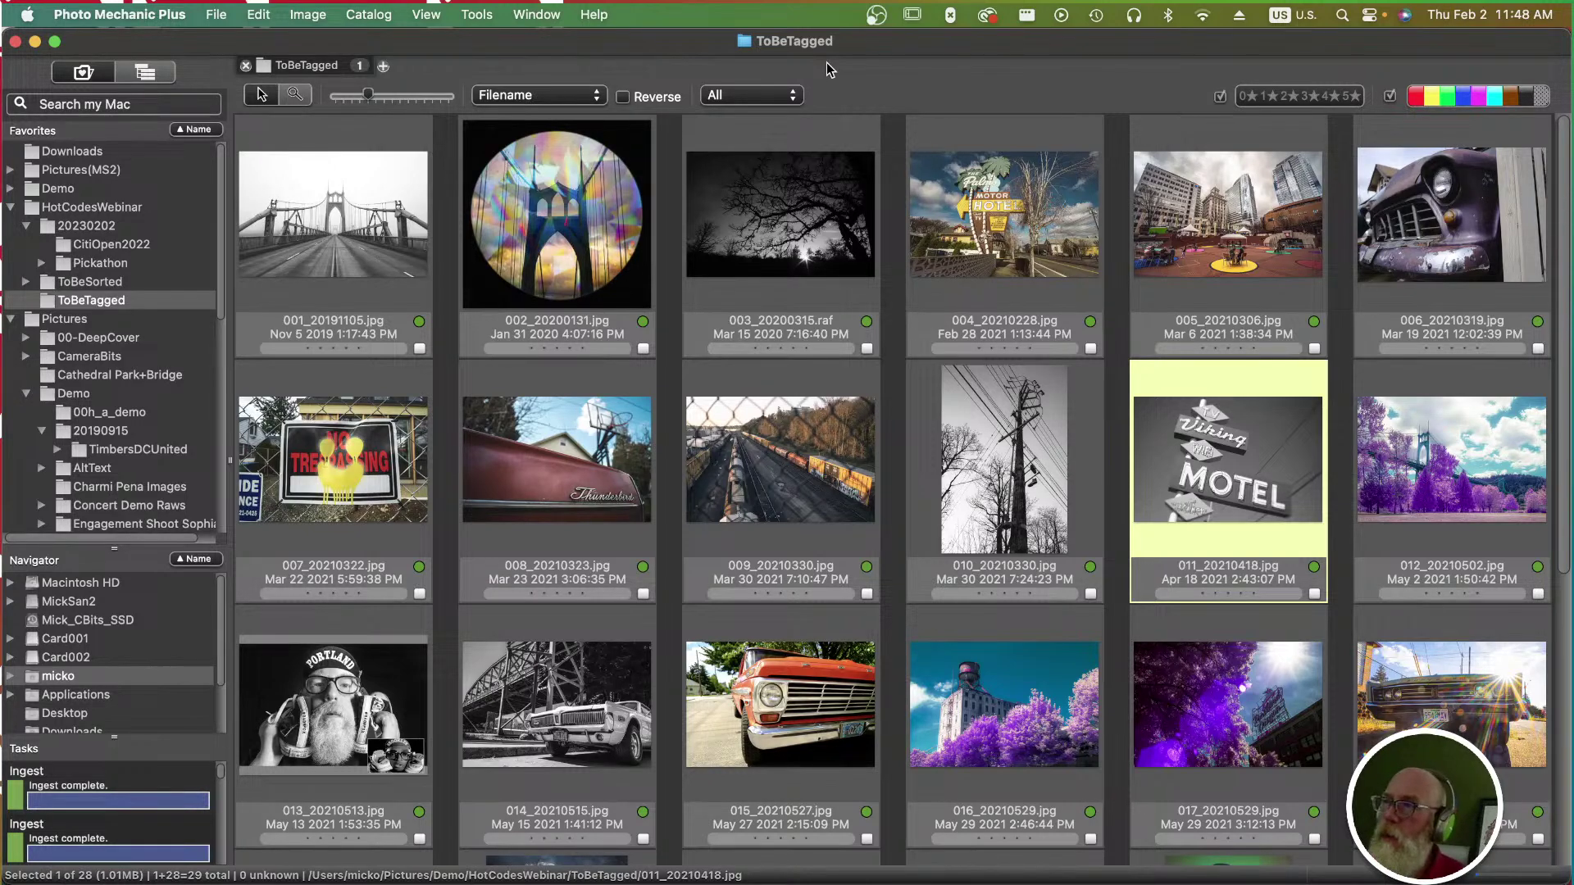
{"action": "left_click", "coordinate": [890, 340]}
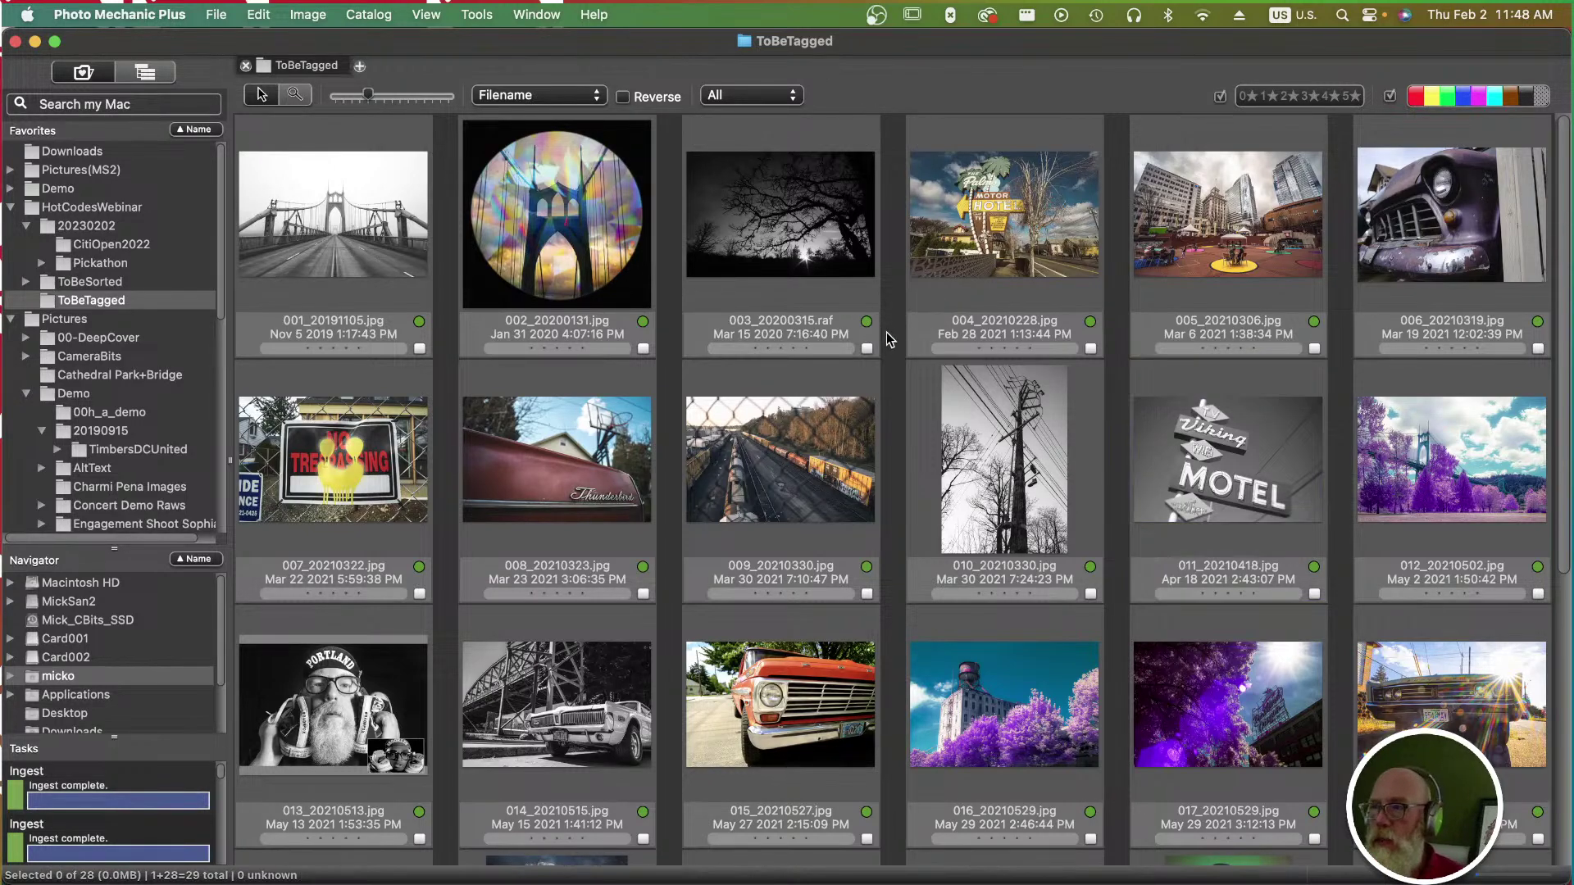